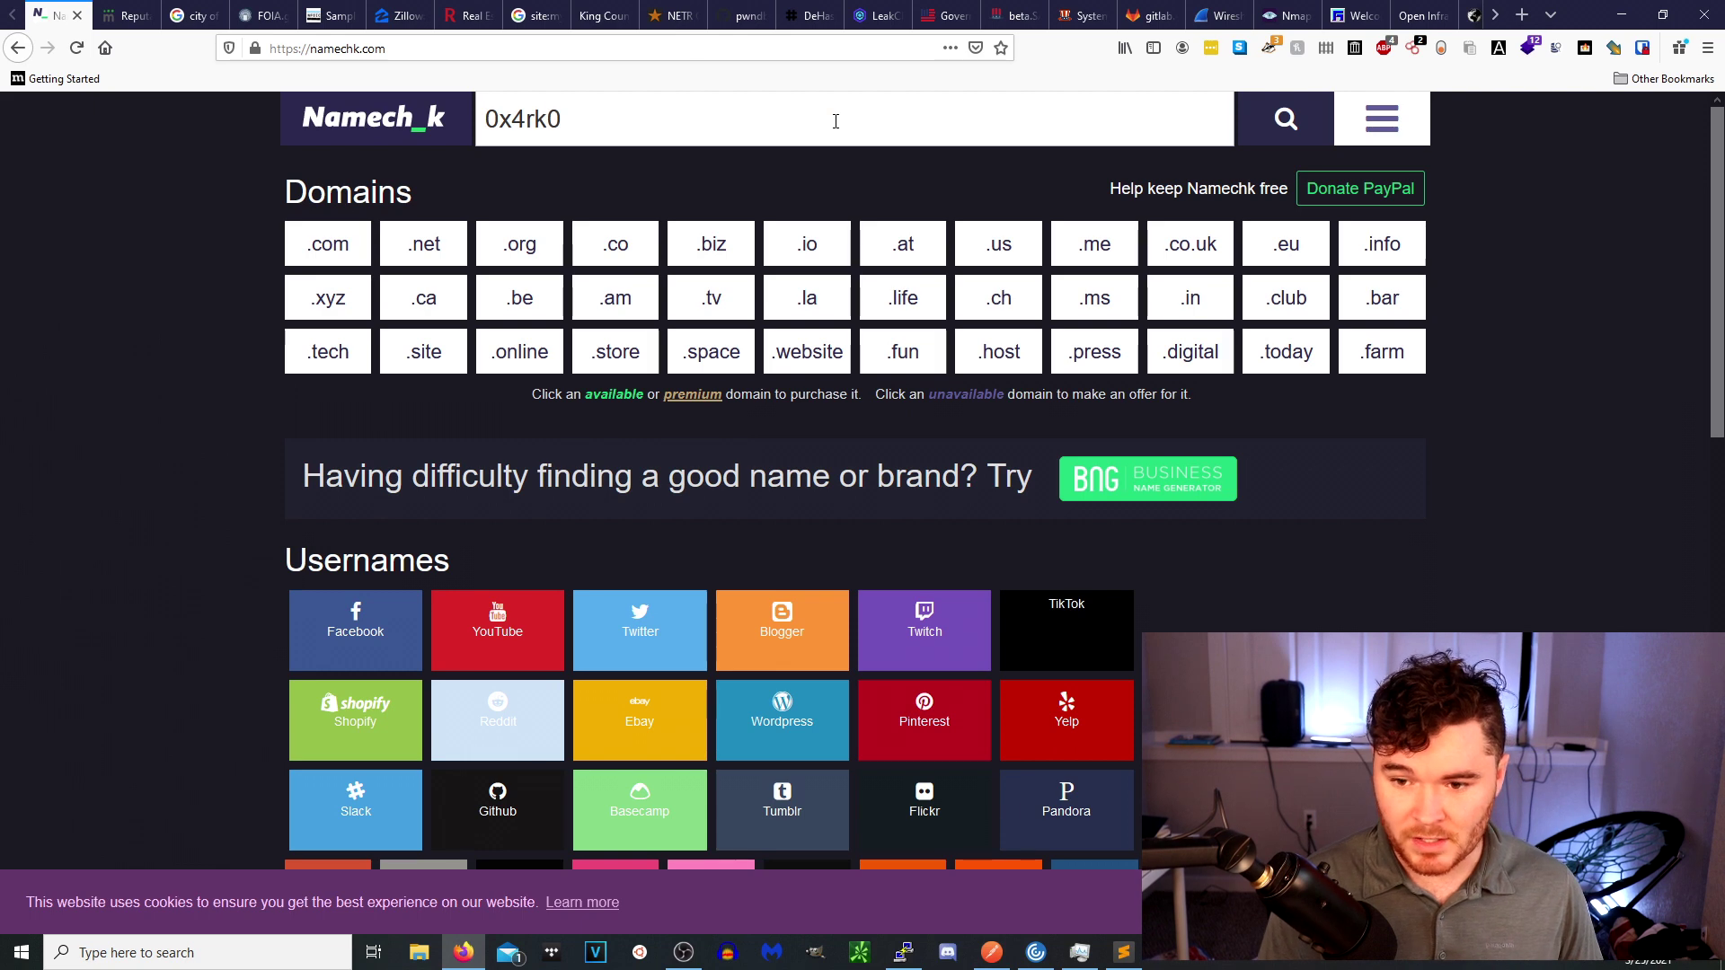
Scan Namechk's domain and username results, then ready a person search on MyLife.
scroll(582, 265, "down", 6)
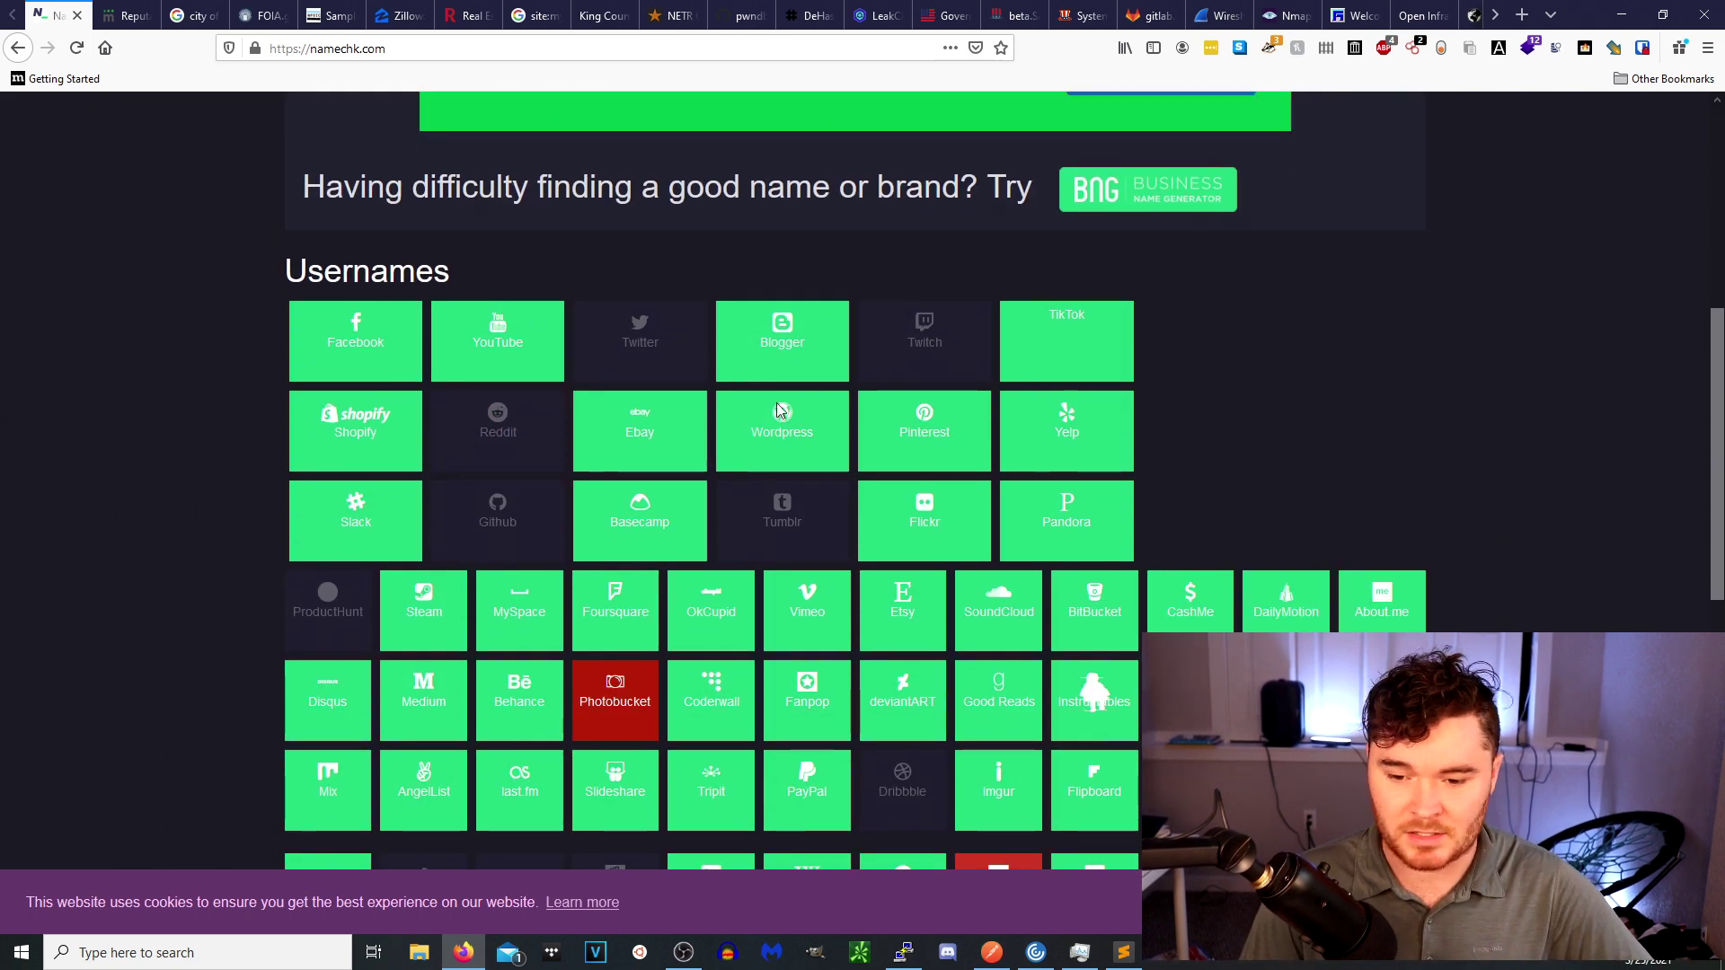
scroll(832, 521, "down", 2)
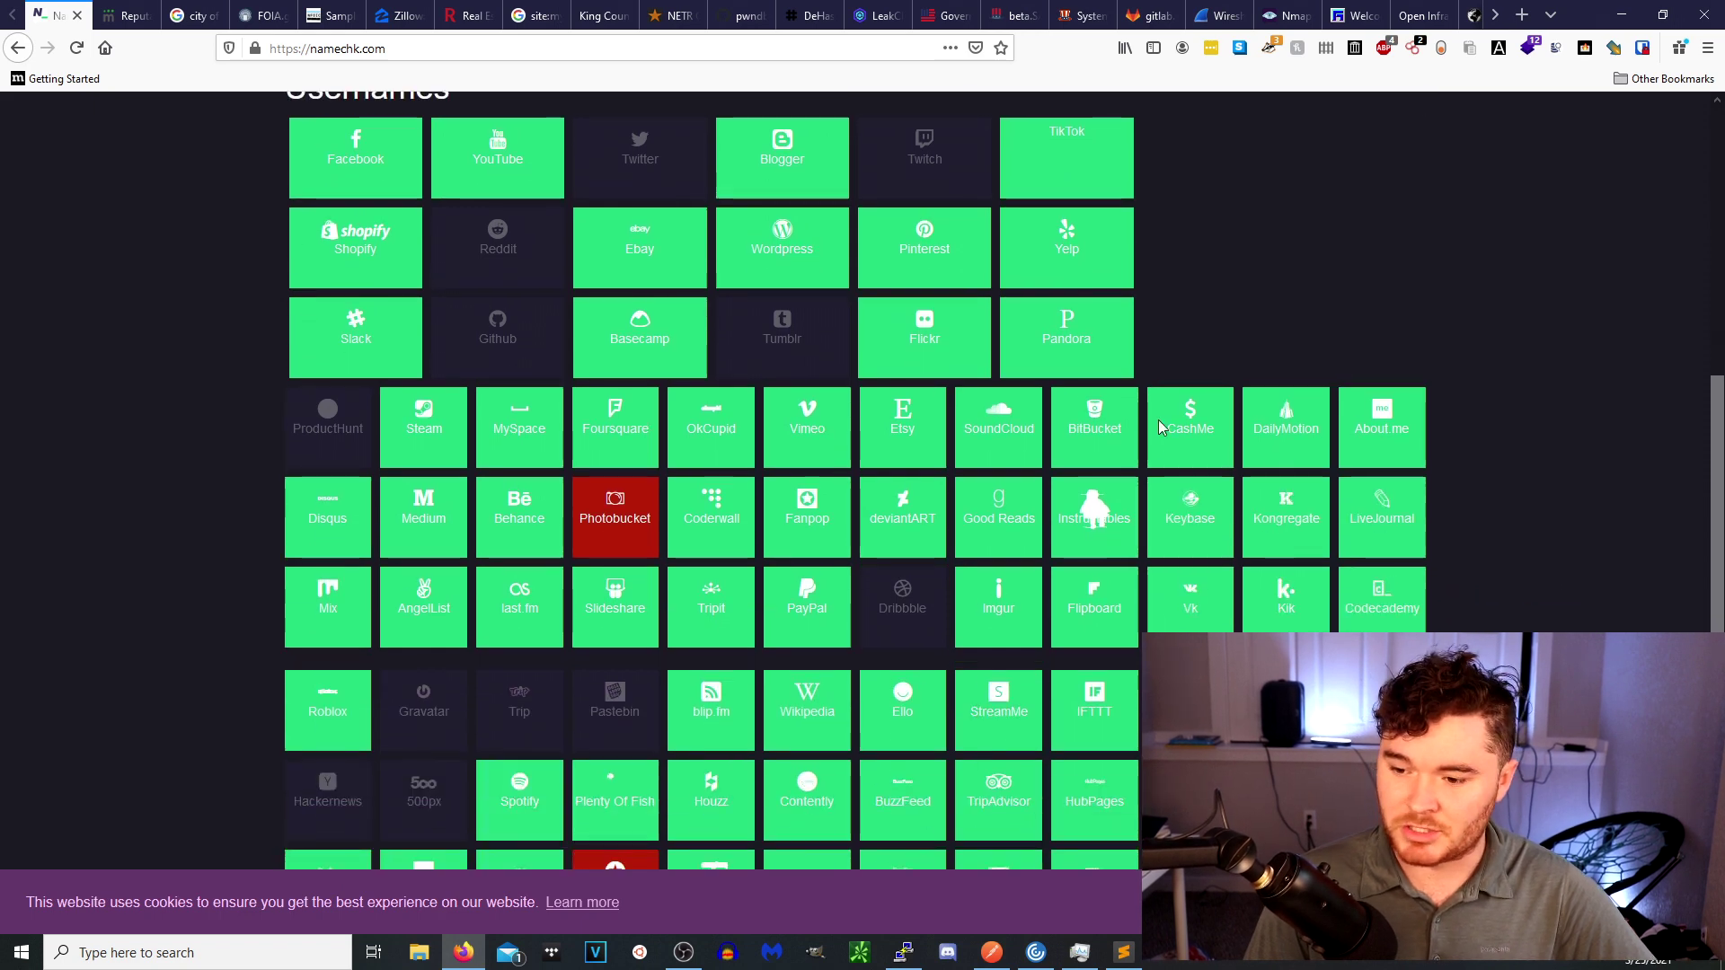
scroll(1105, 496, "up", 6)
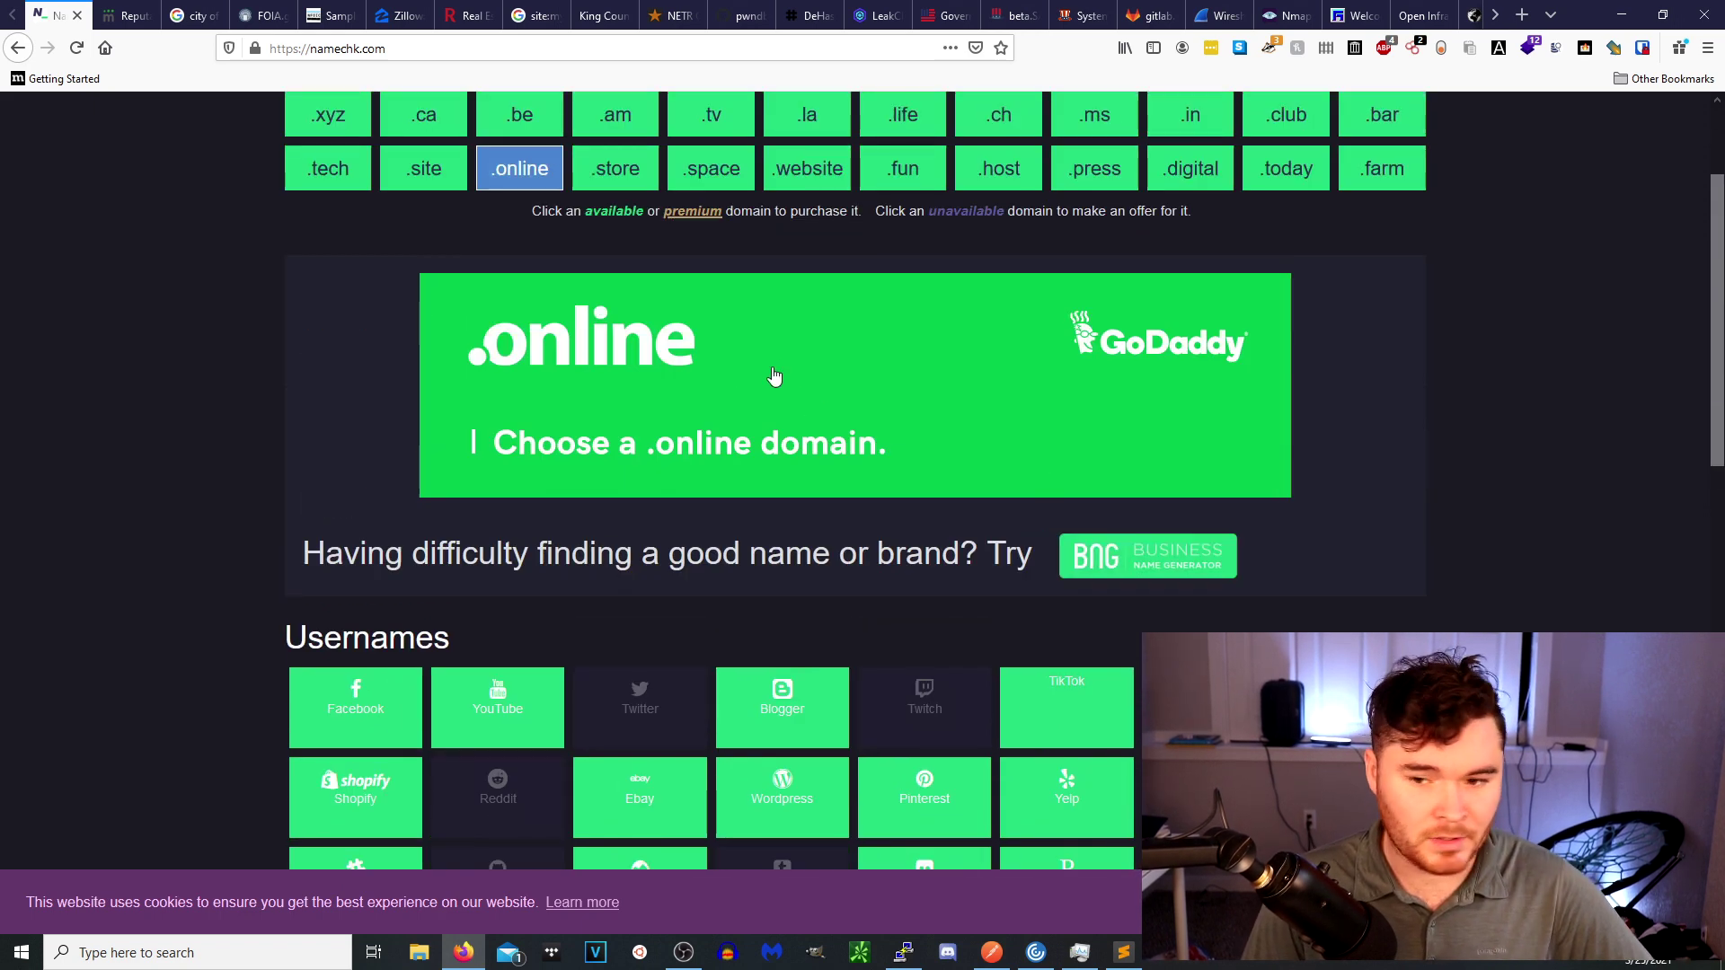
left_click(126, 15)
left_click(561, 471)
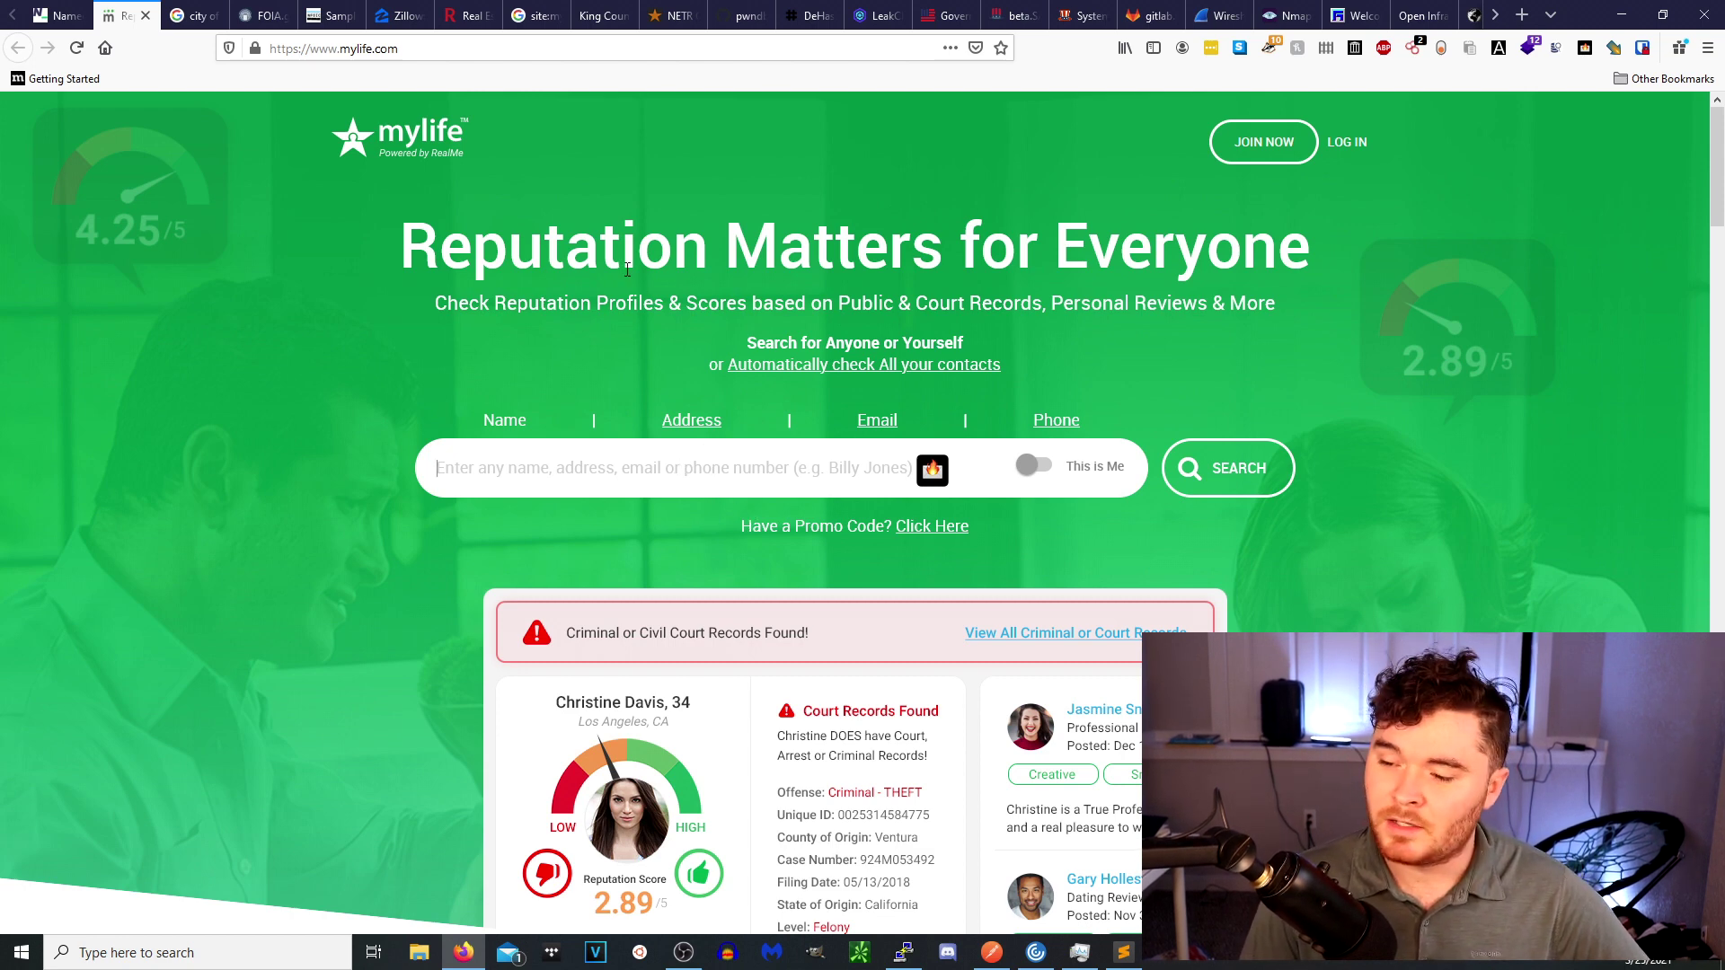
Bring up the Google results for 'city of seattle foia'.
left_click(196, 16)
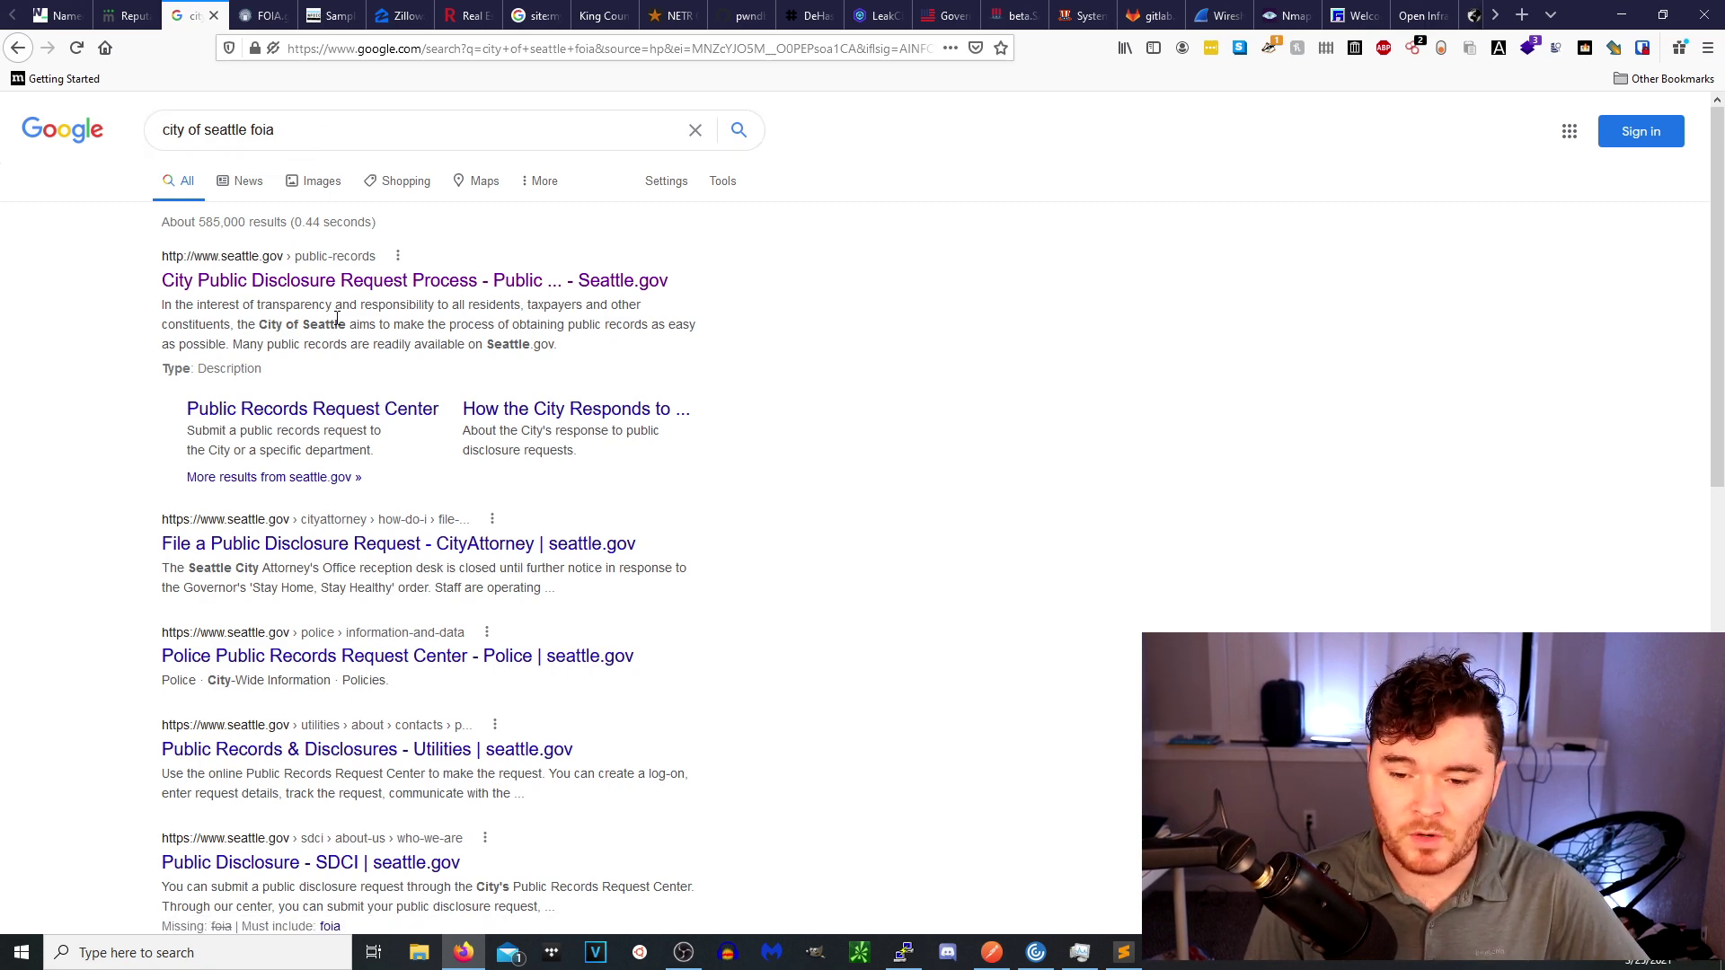
Open Seattle's City Public Disclosure Request Process page, skim its records list, then go to FOIA.gov.
left_click(365, 279)
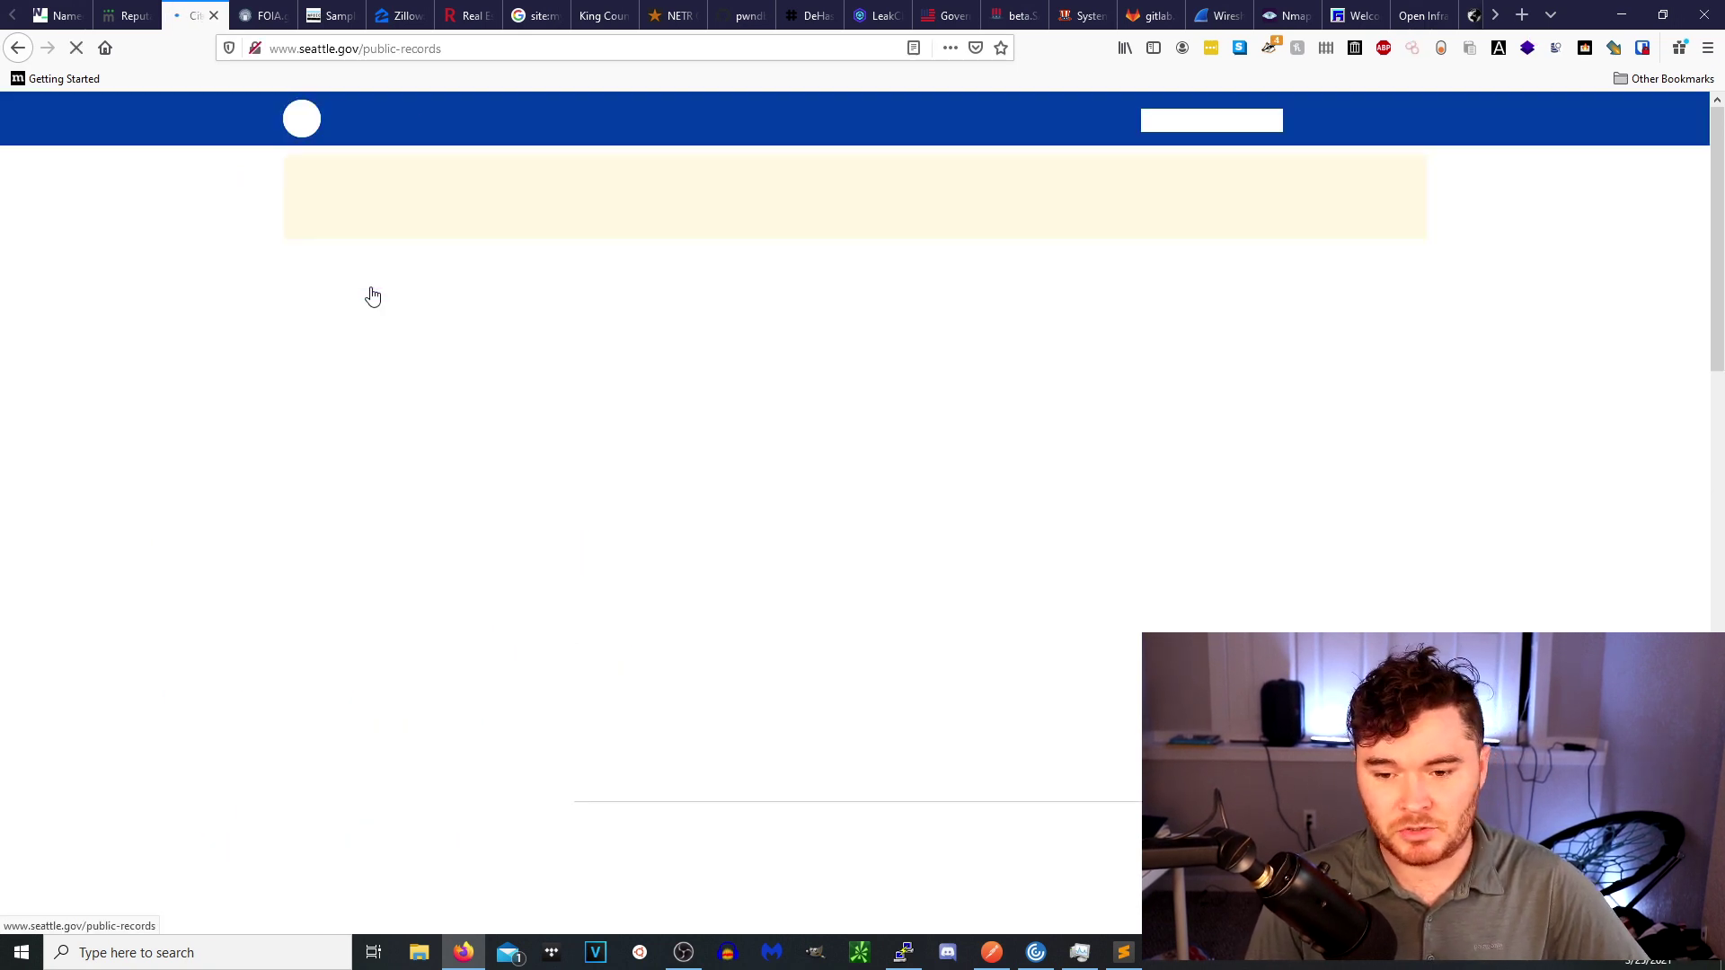
scroll(654, 439, "down", 7)
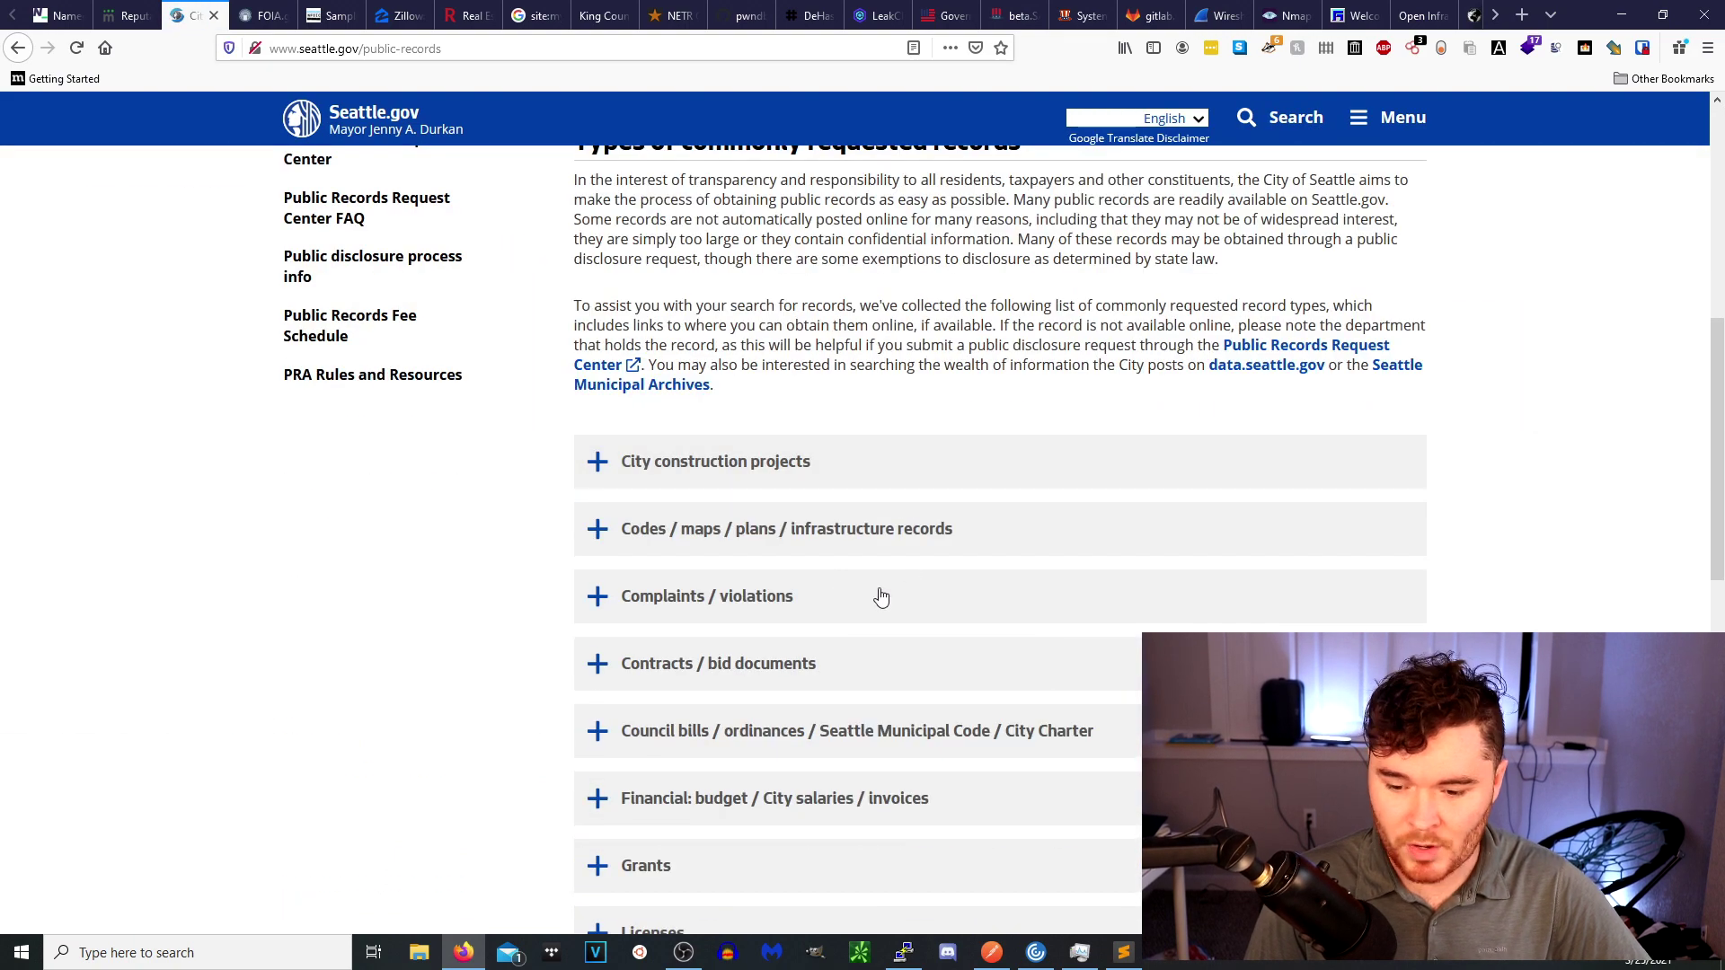
scroll(591, 433, "up", 7)
left_click(262, 16)
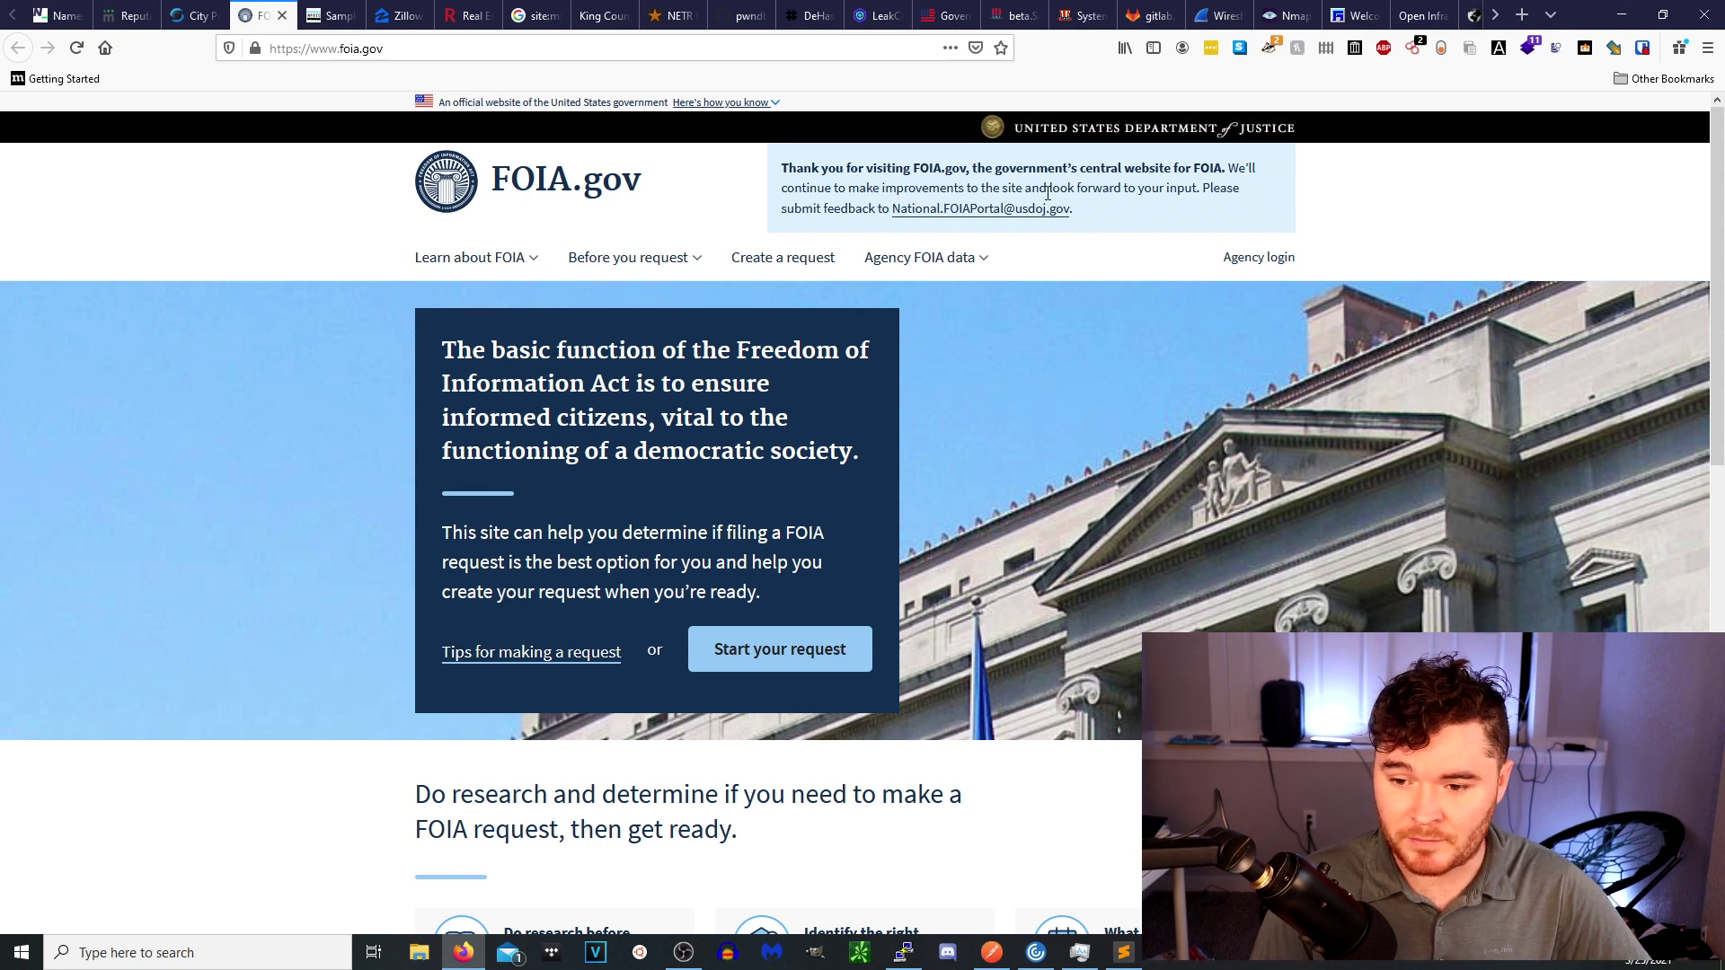
Open the Central Intelligence Agency's page through FOIA.gov's Government agencies A to Z index under C.
scroll(628, 222, "down", 1)
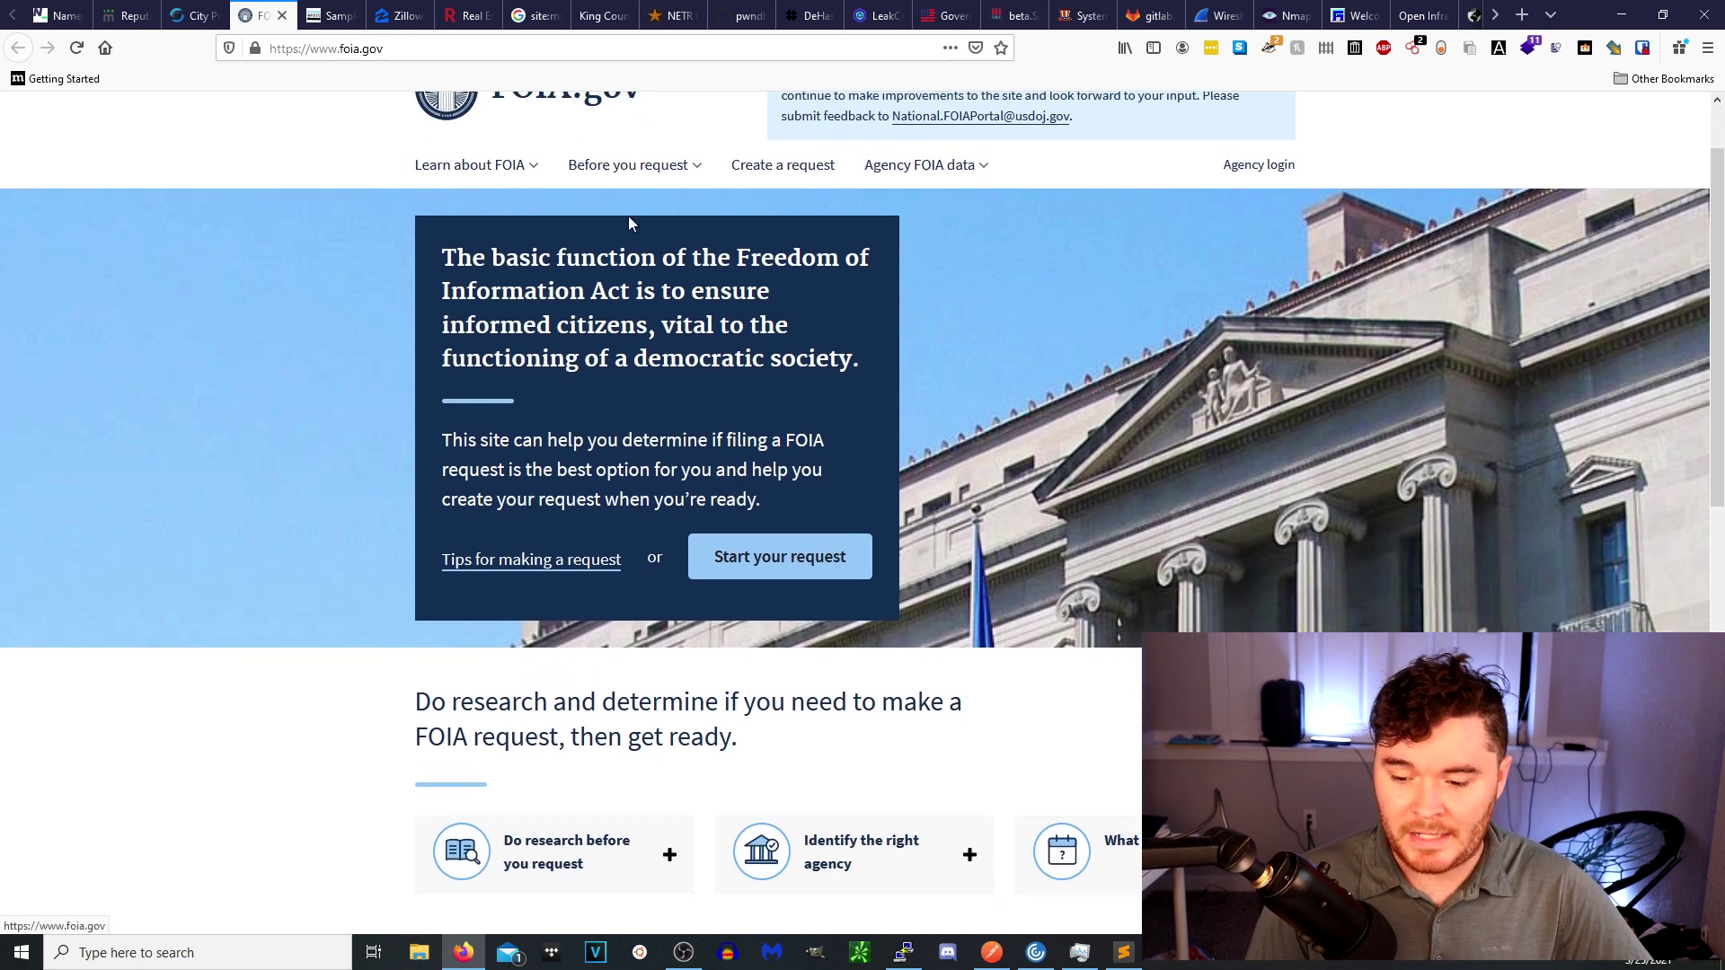
scroll(628, 219, "down", 2)
scroll(620, 294, "down", 5)
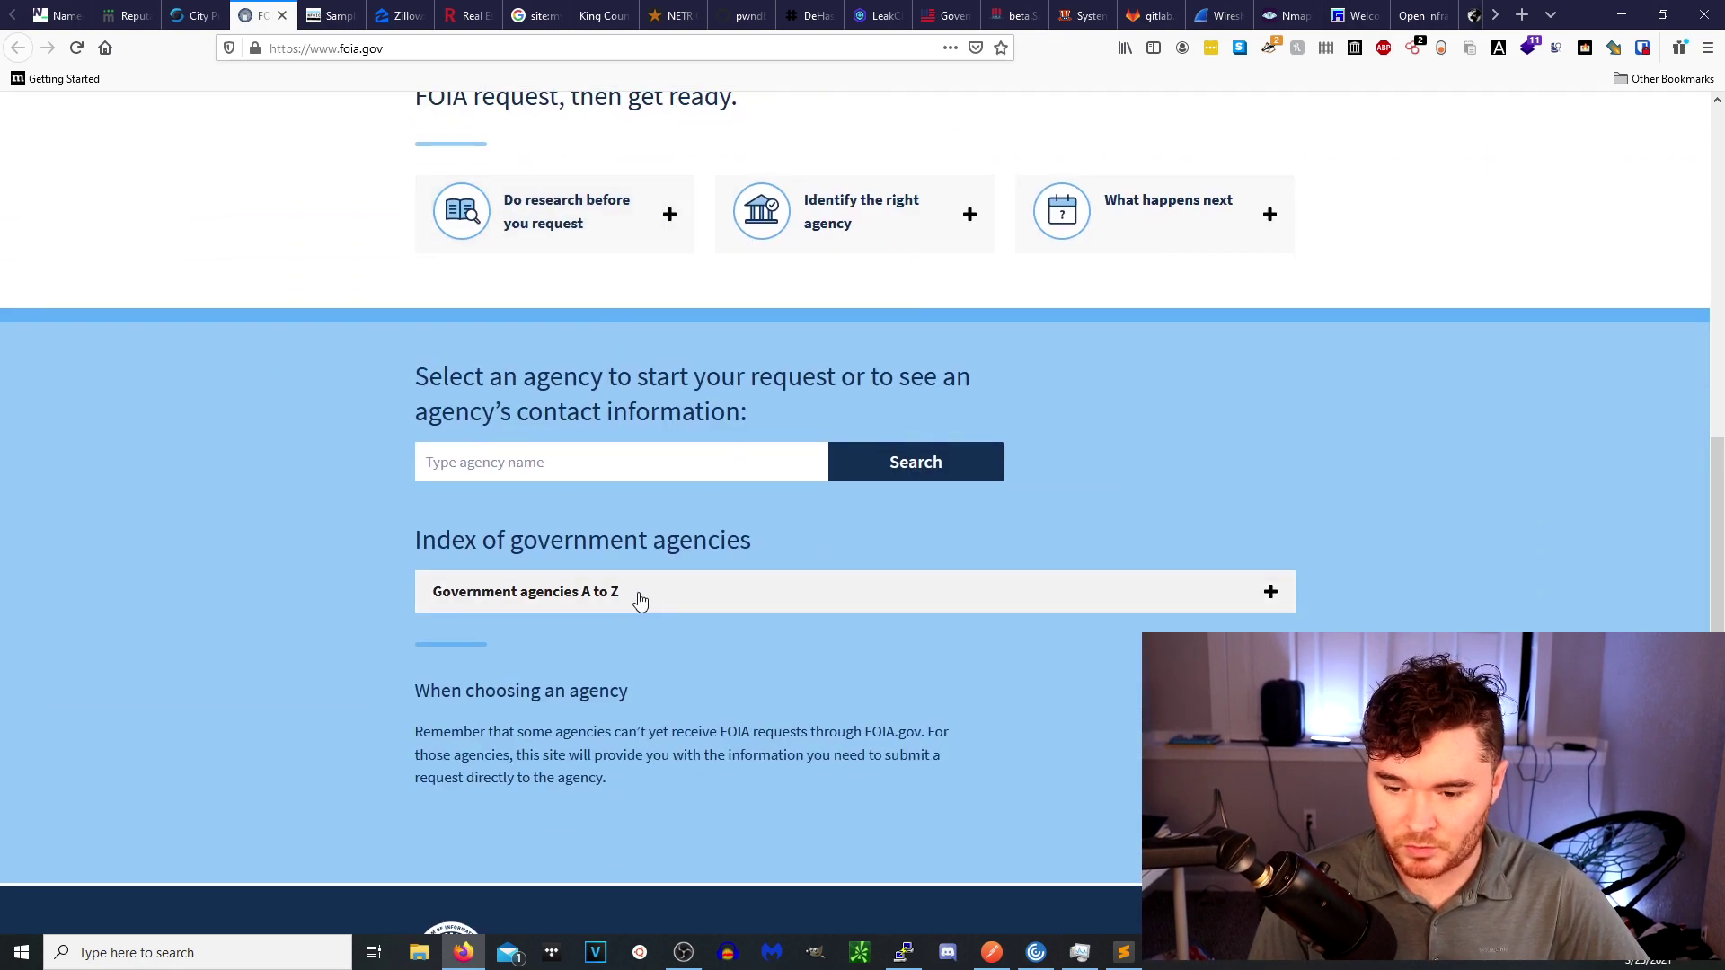
left_click(640, 600)
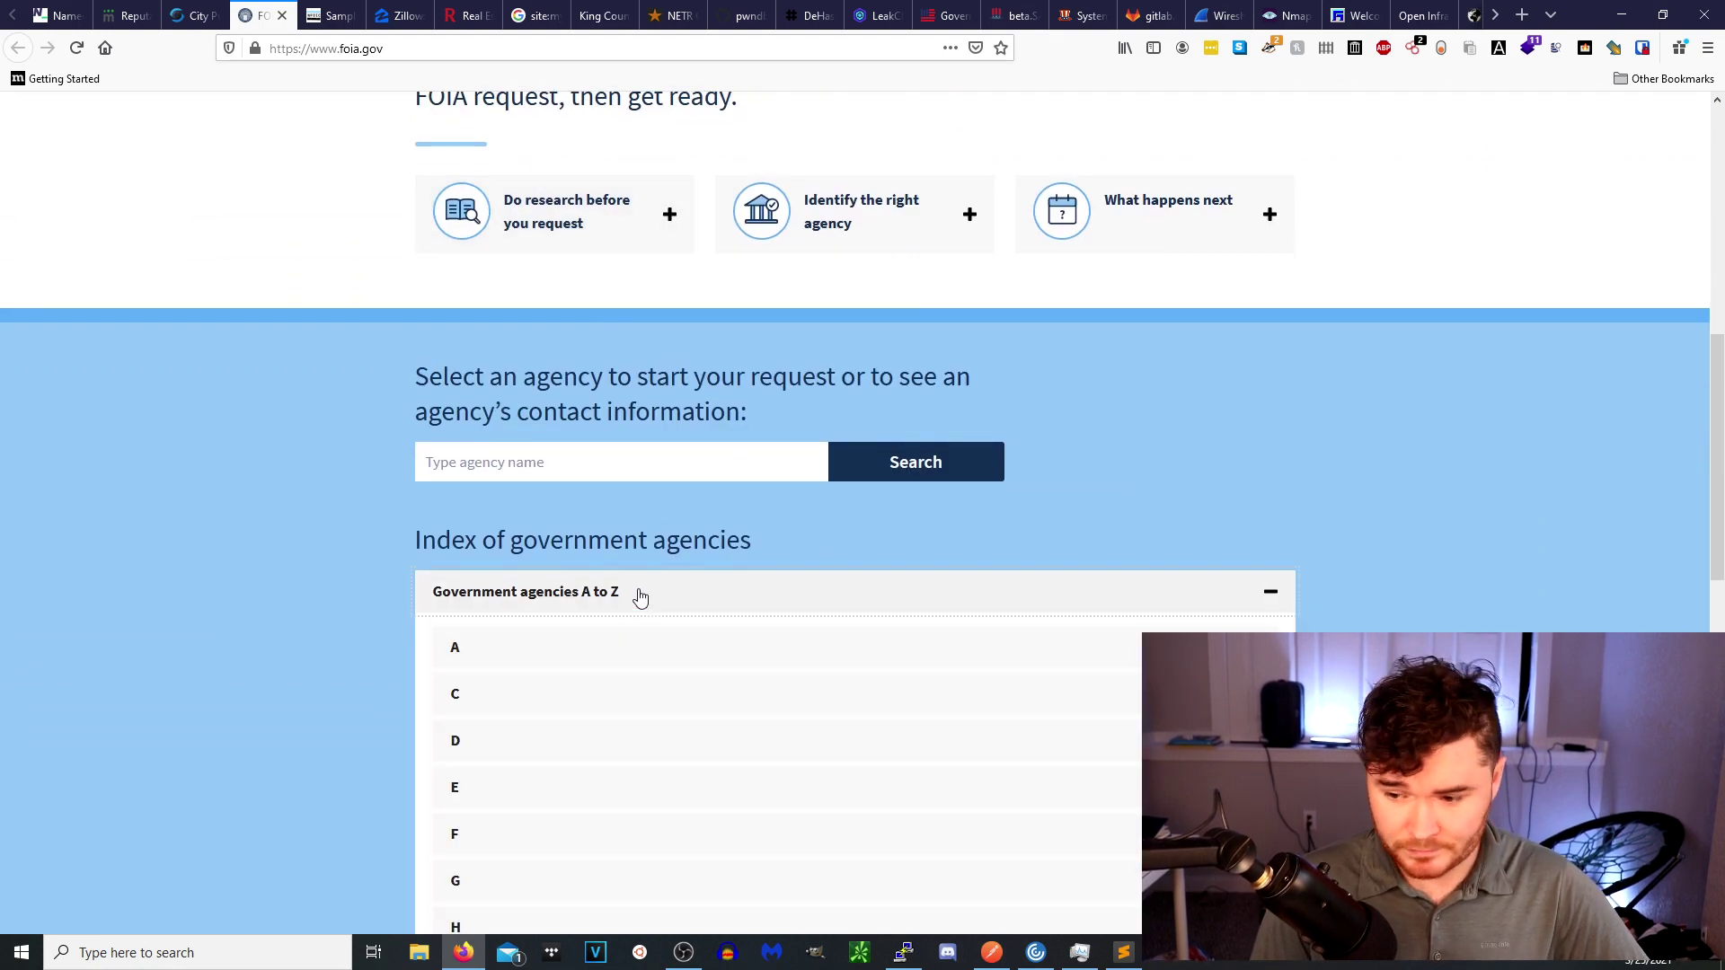
scroll(611, 521, "down", 2)
left_click(485, 524)
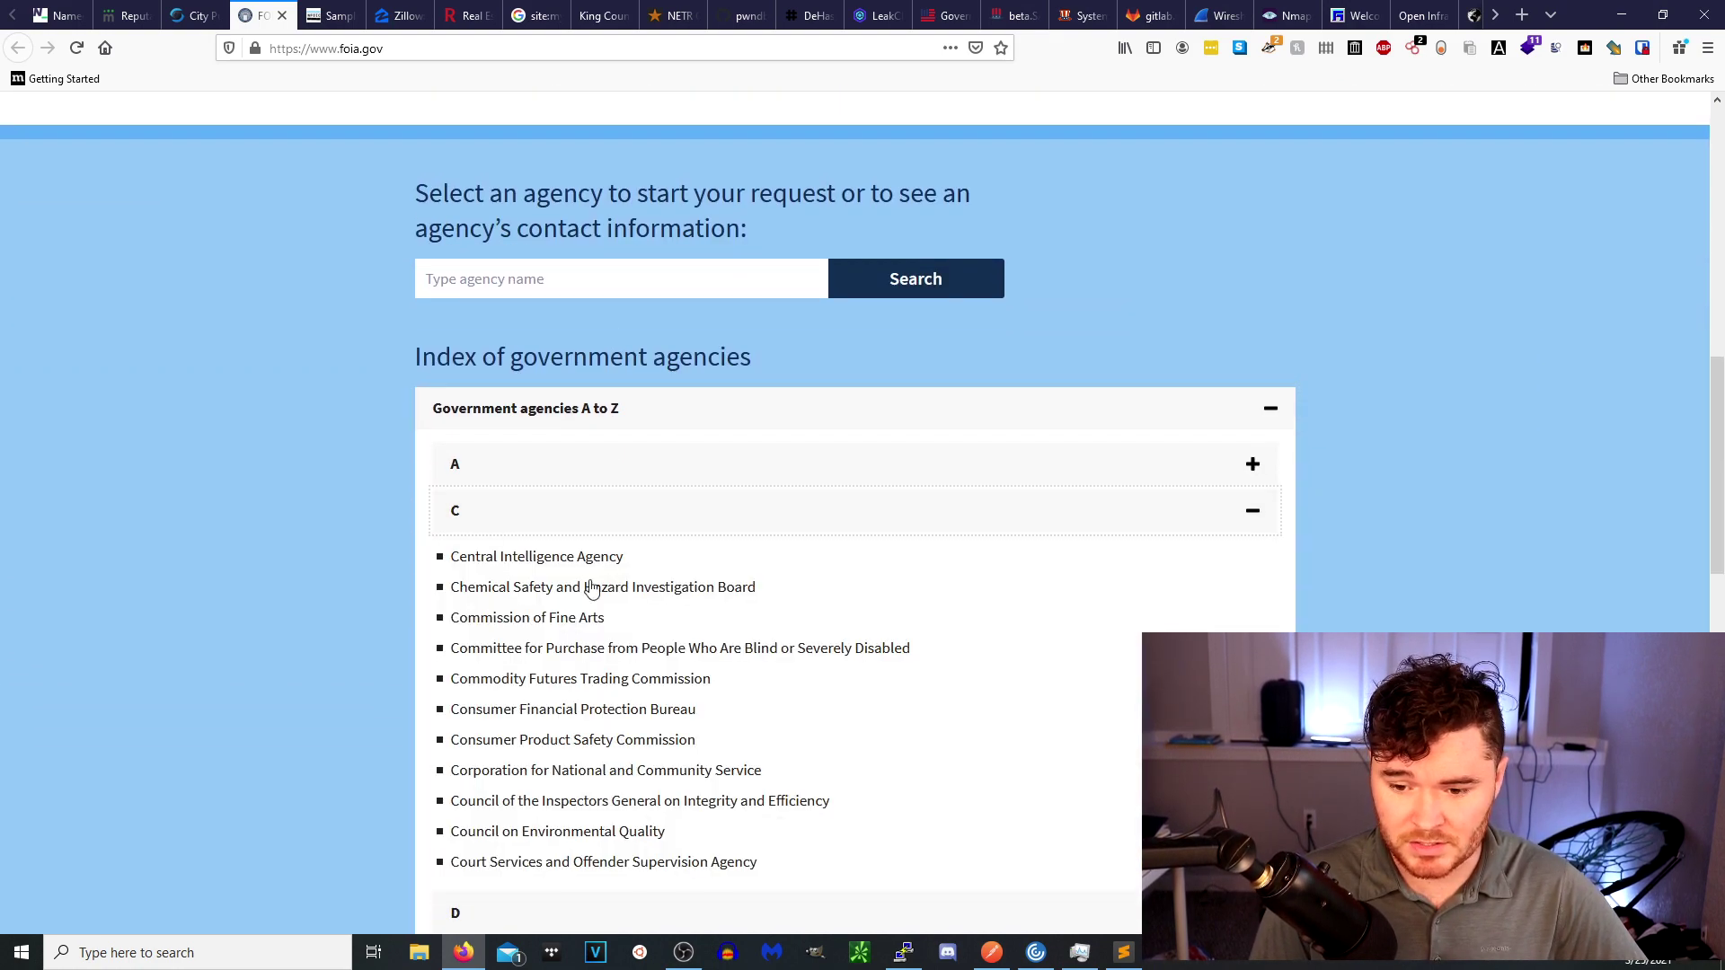
left_click(504, 558)
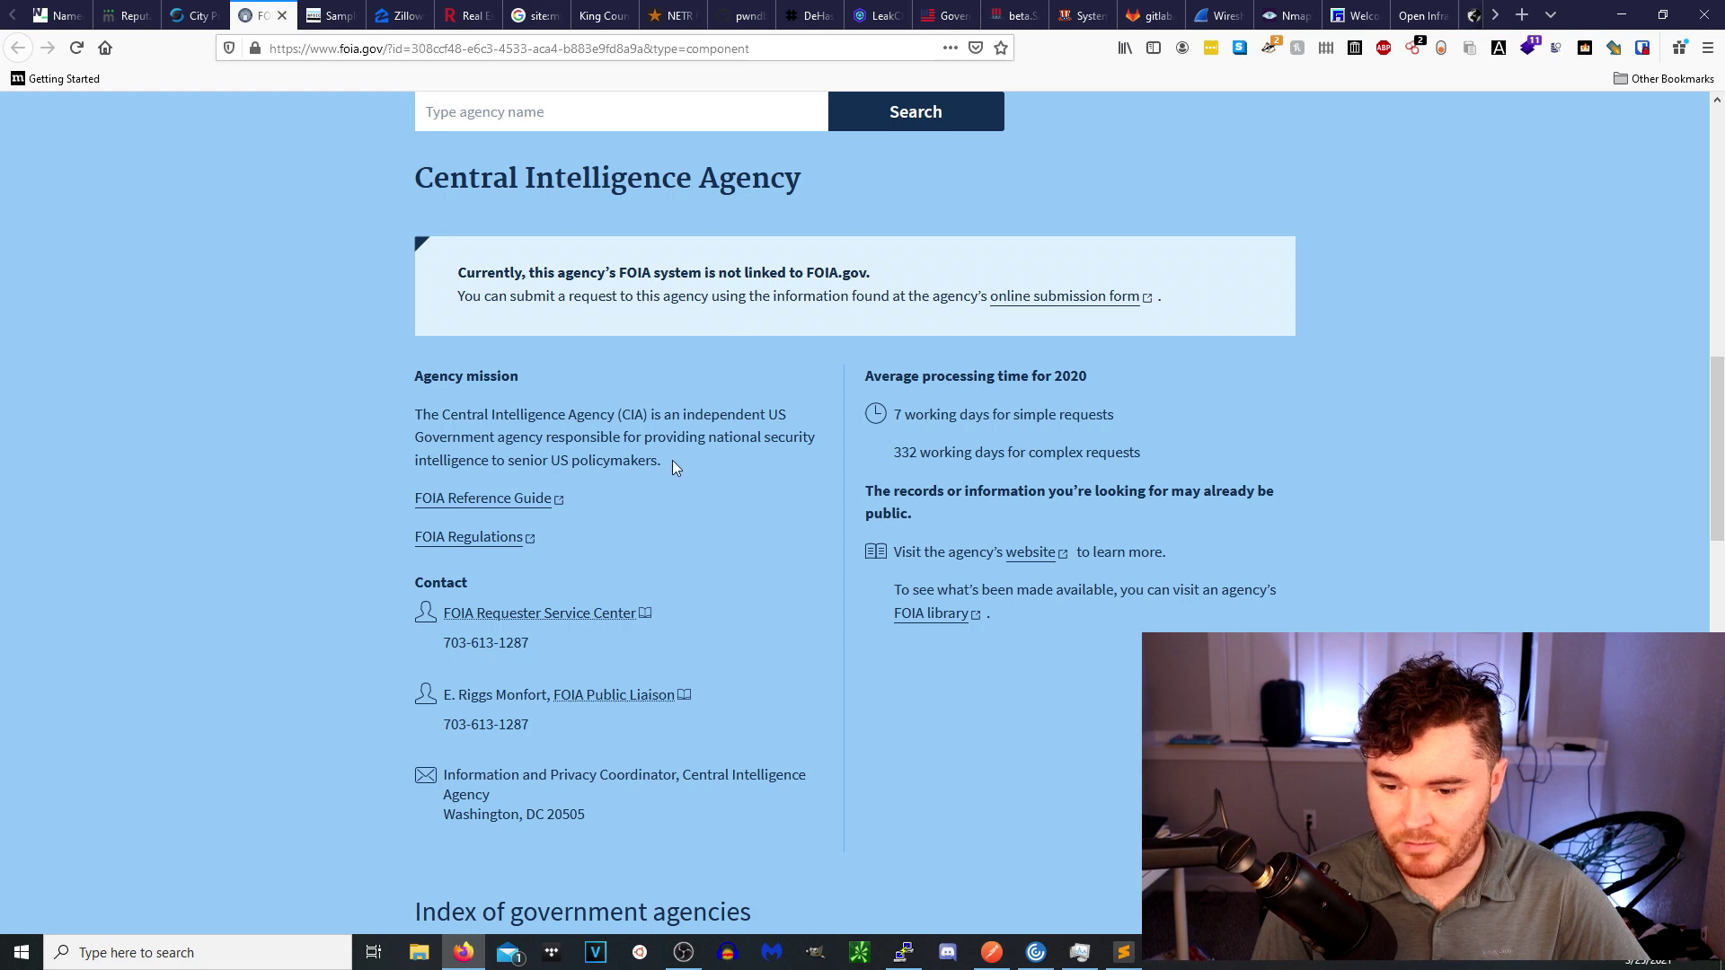
Review the CIA's contact phone number and processing details, then go to NFOIC's sample letters.
triple_click(478, 640)
left_click(560, 719)
scroll(848, 539, "down", 1)
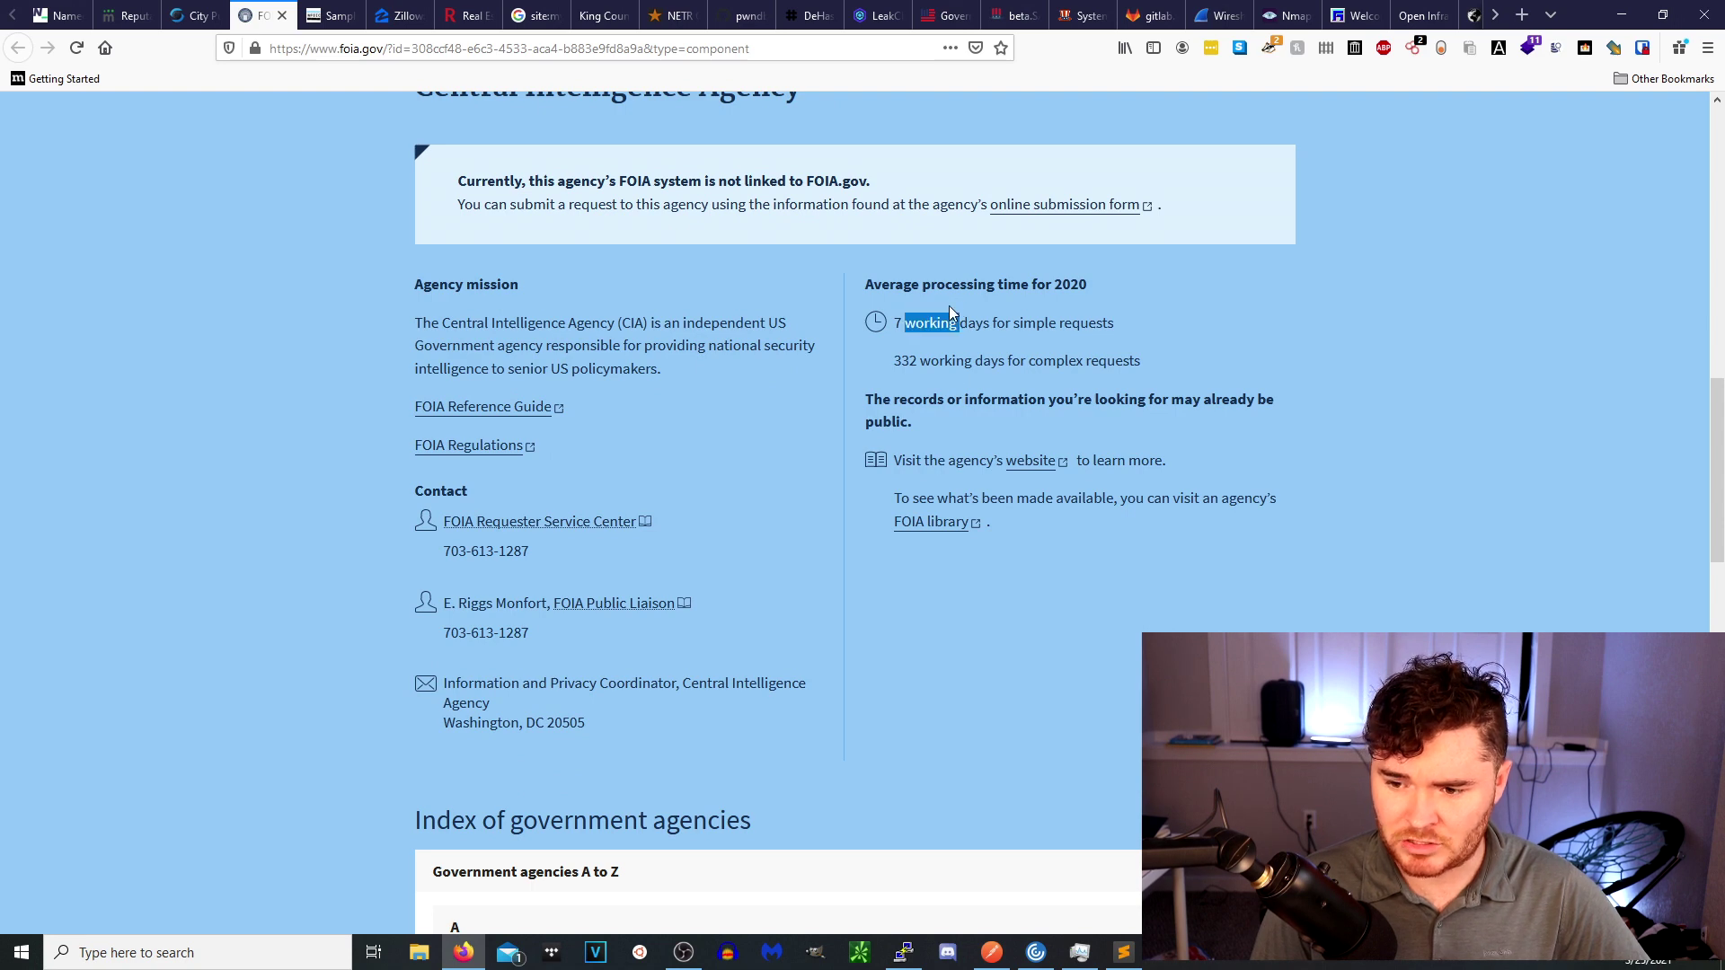
scroll(858, 510, "down", 5)
scroll(617, 293, "up", 5)
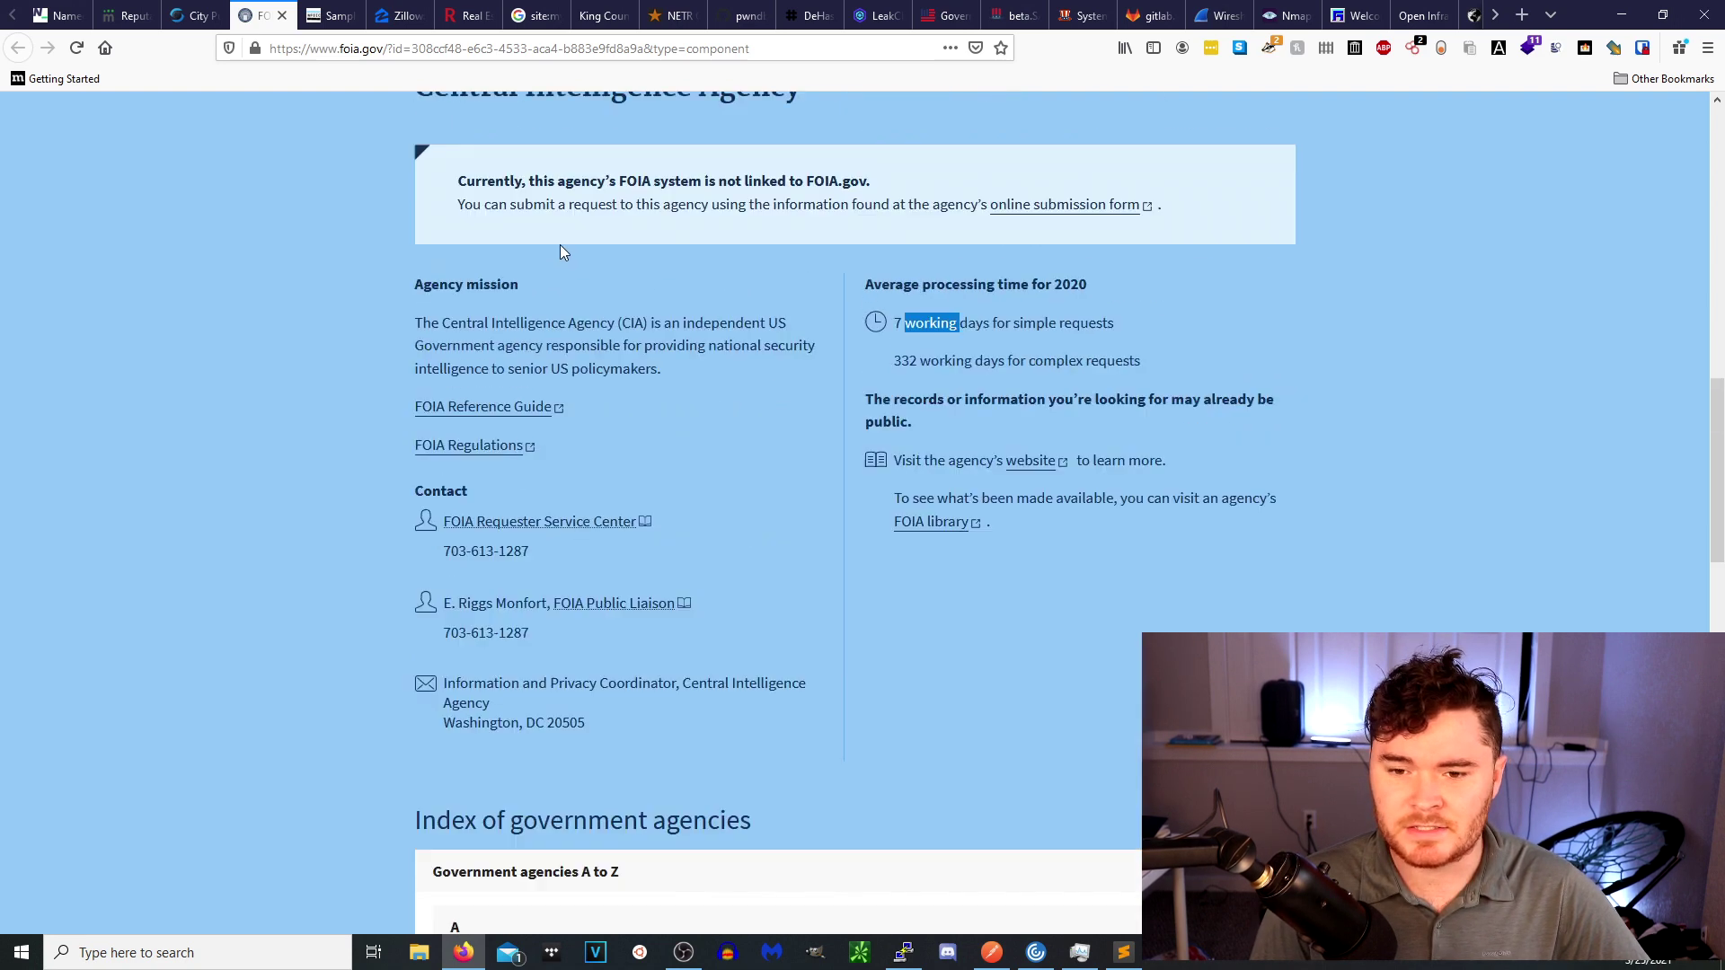
left_click(321, 18)
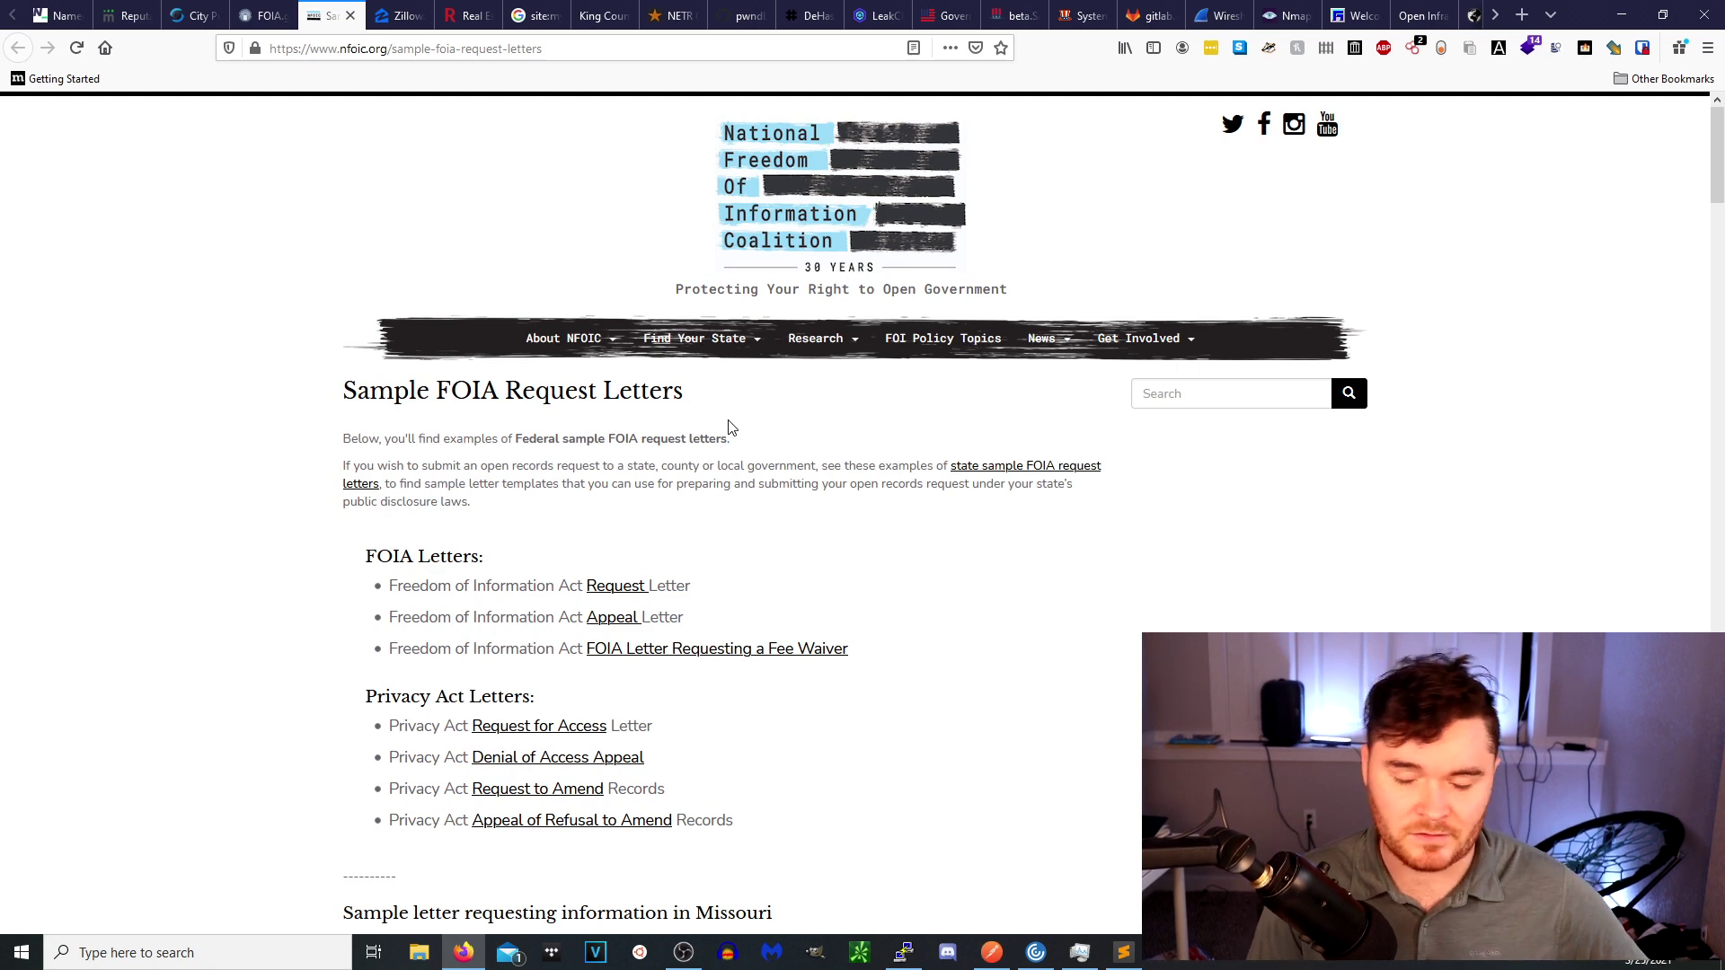
Read through NFOIC's sample FOIA request letters including the Missouri example, then go to Zillow.
scroll(739, 488, "down", 3)
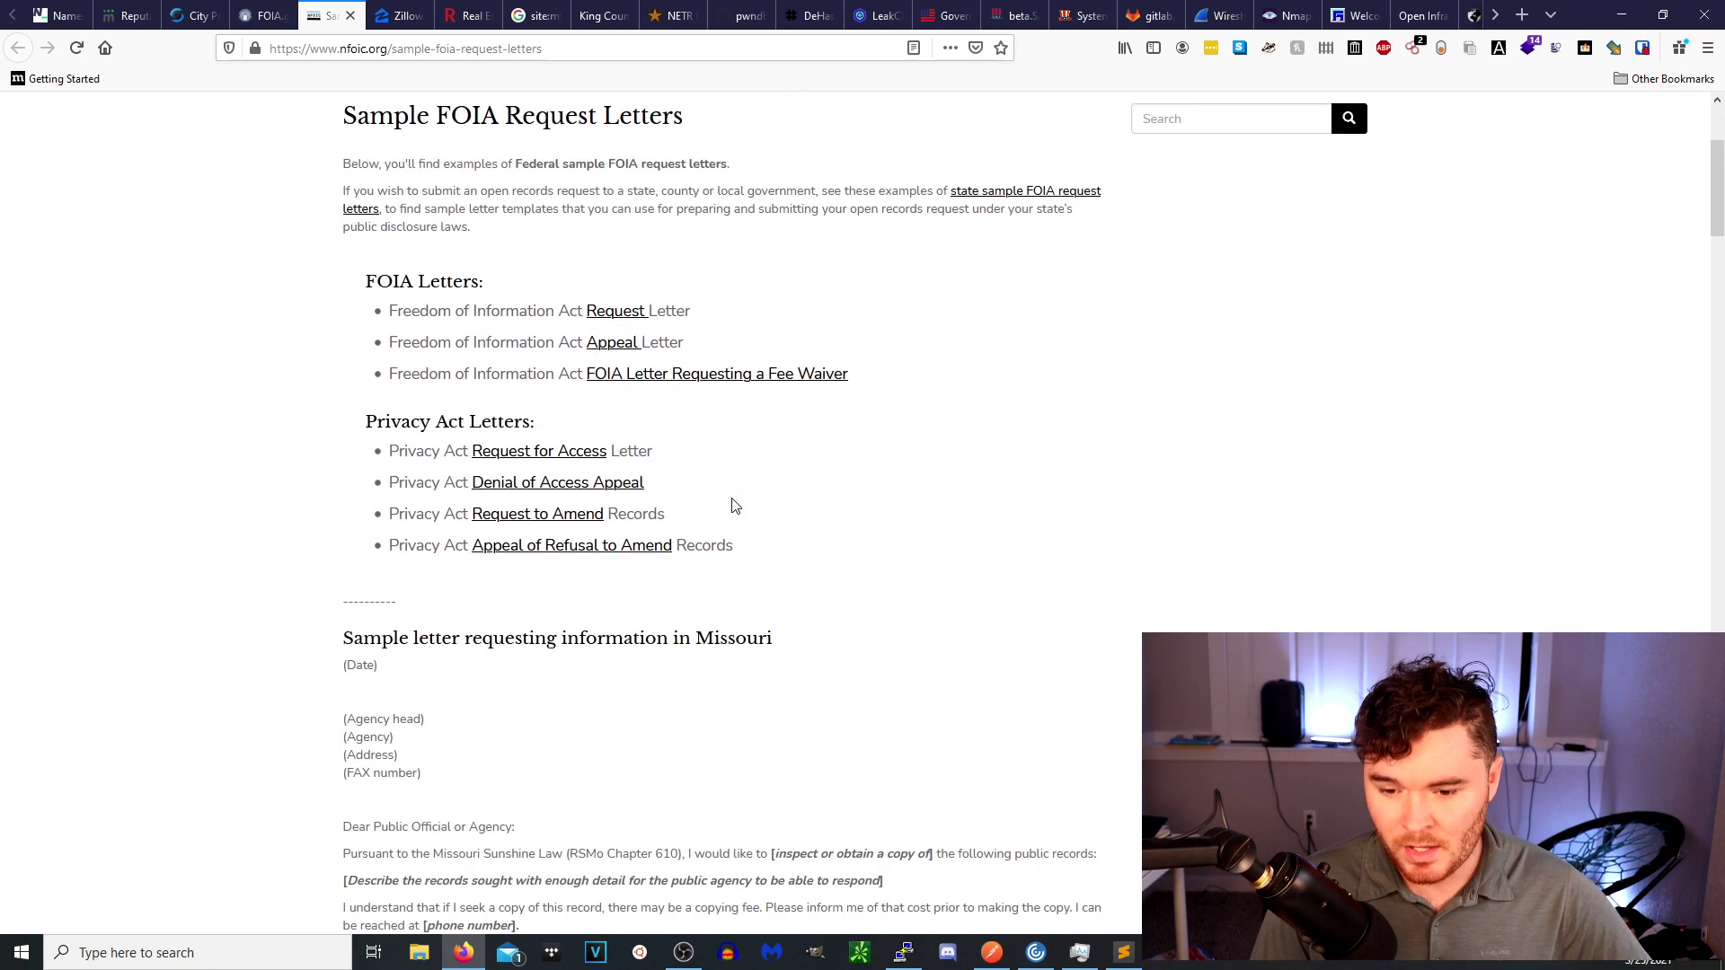
scroll(551, 469, "down", 3)
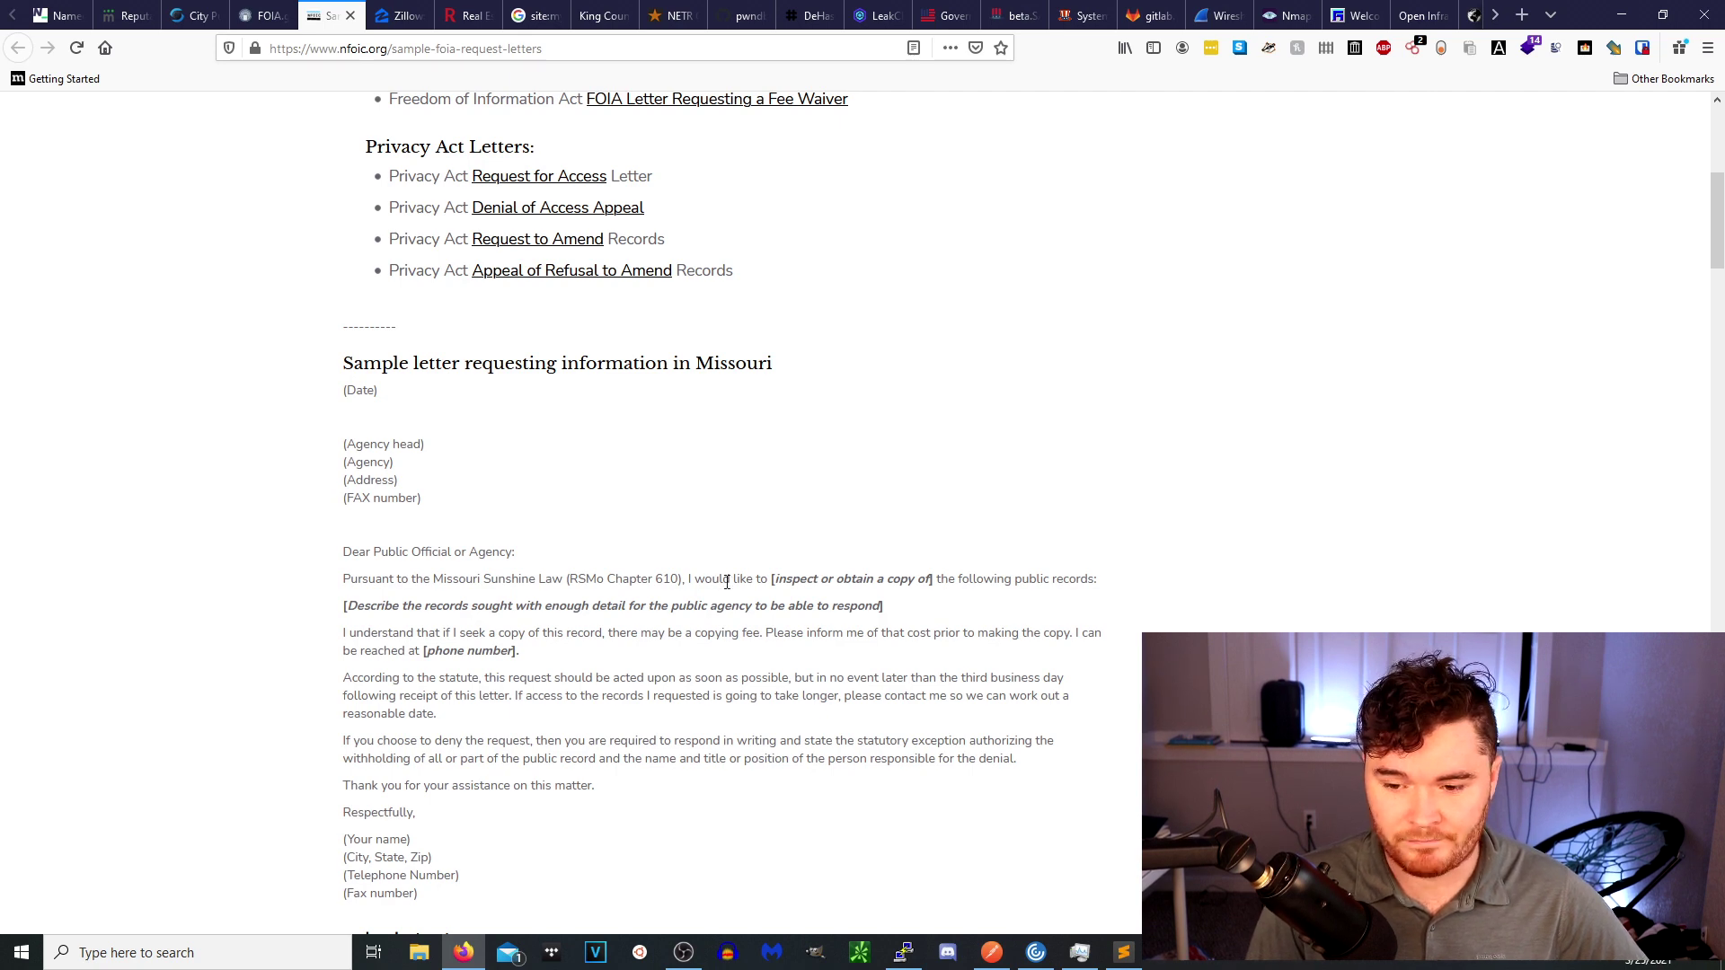
scroll(726, 584, "up", 5)
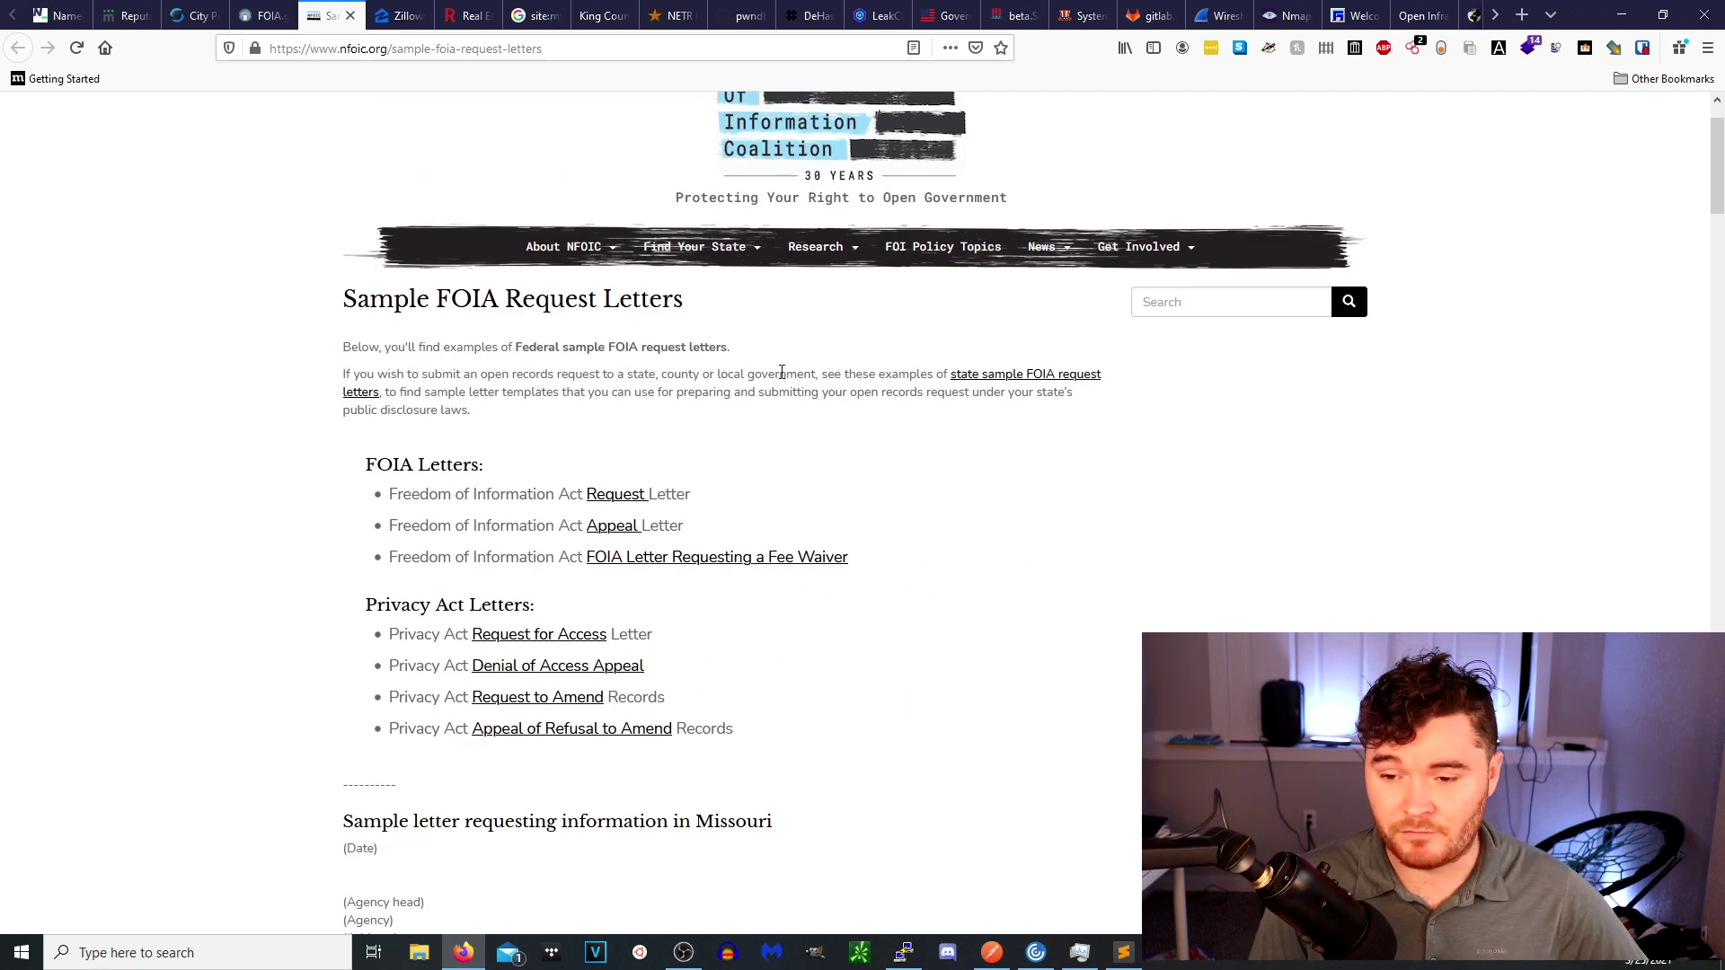
left_click(407, 18)
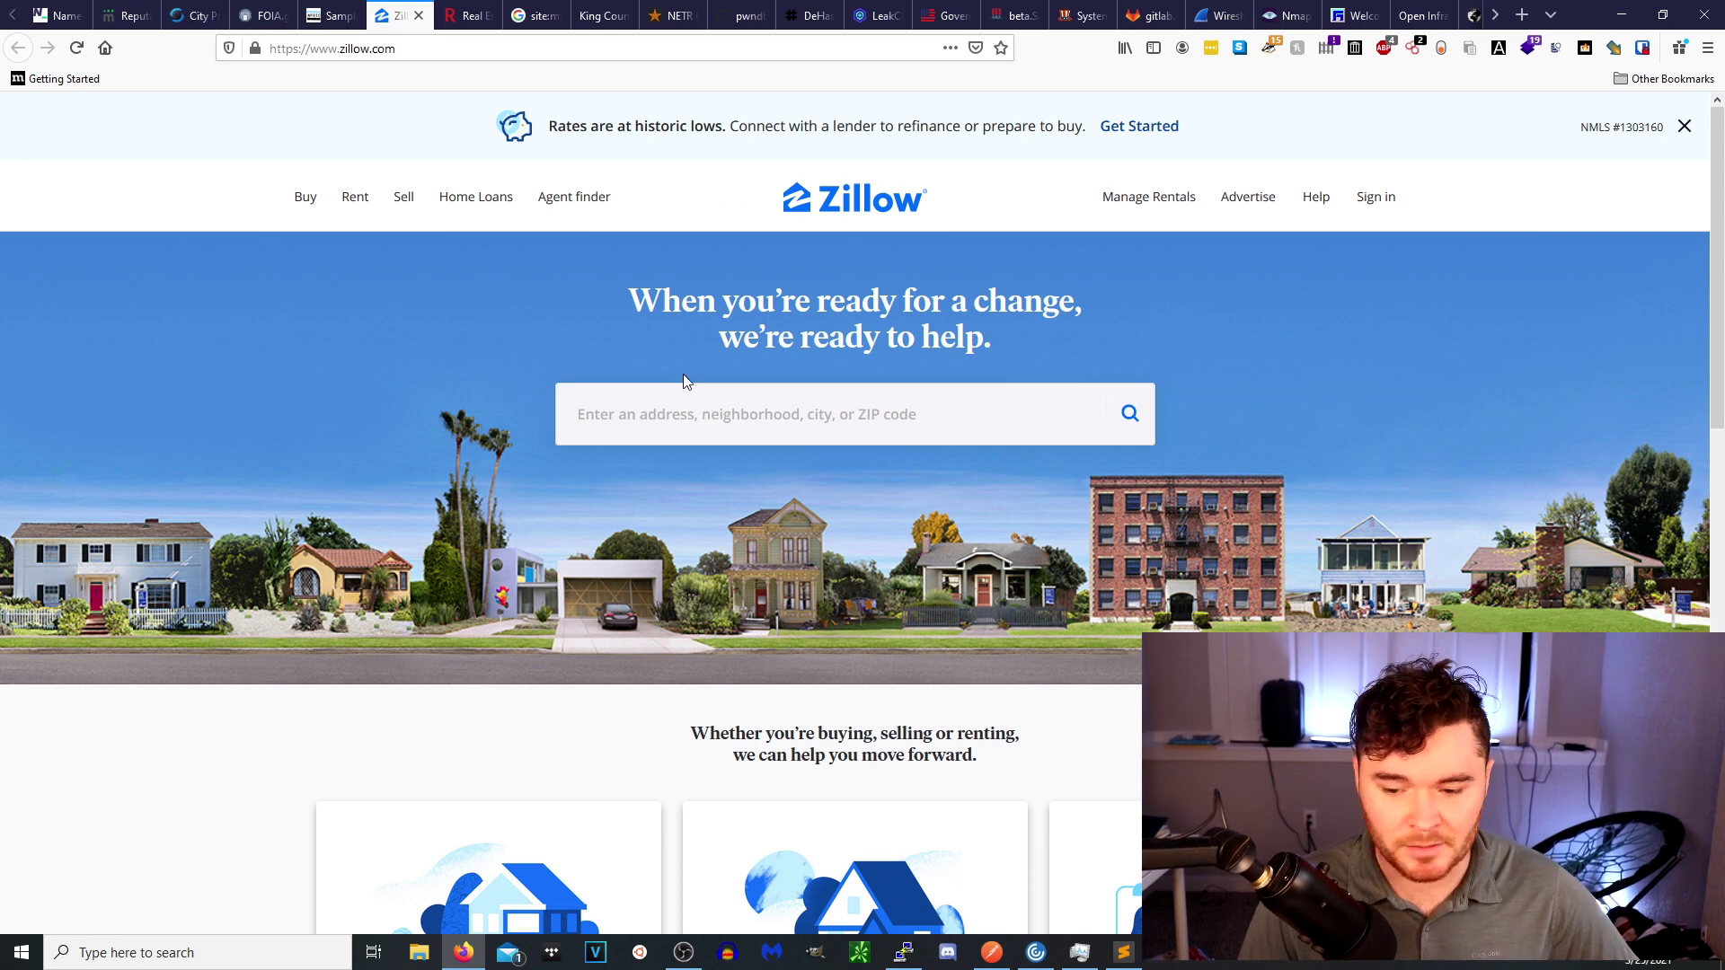
Compare Zillow's and Redfin's home search pages, then view the site:my.matterport.com Google results.
left_click(683, 414)
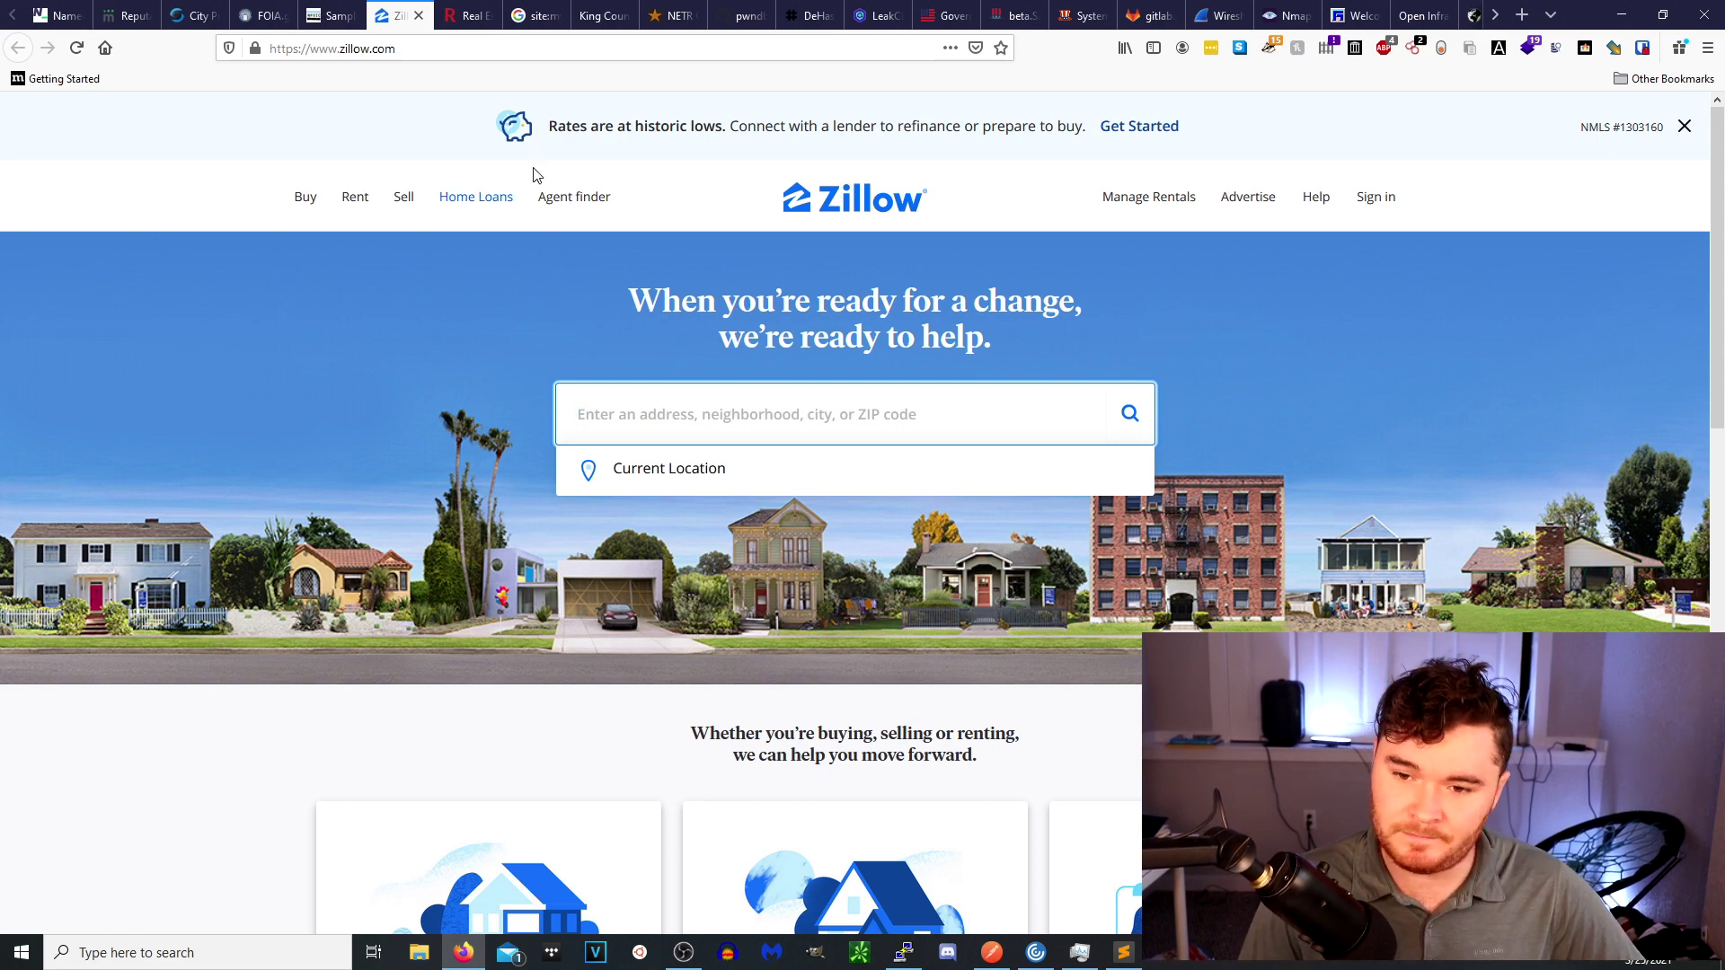
left_click(454, 20)
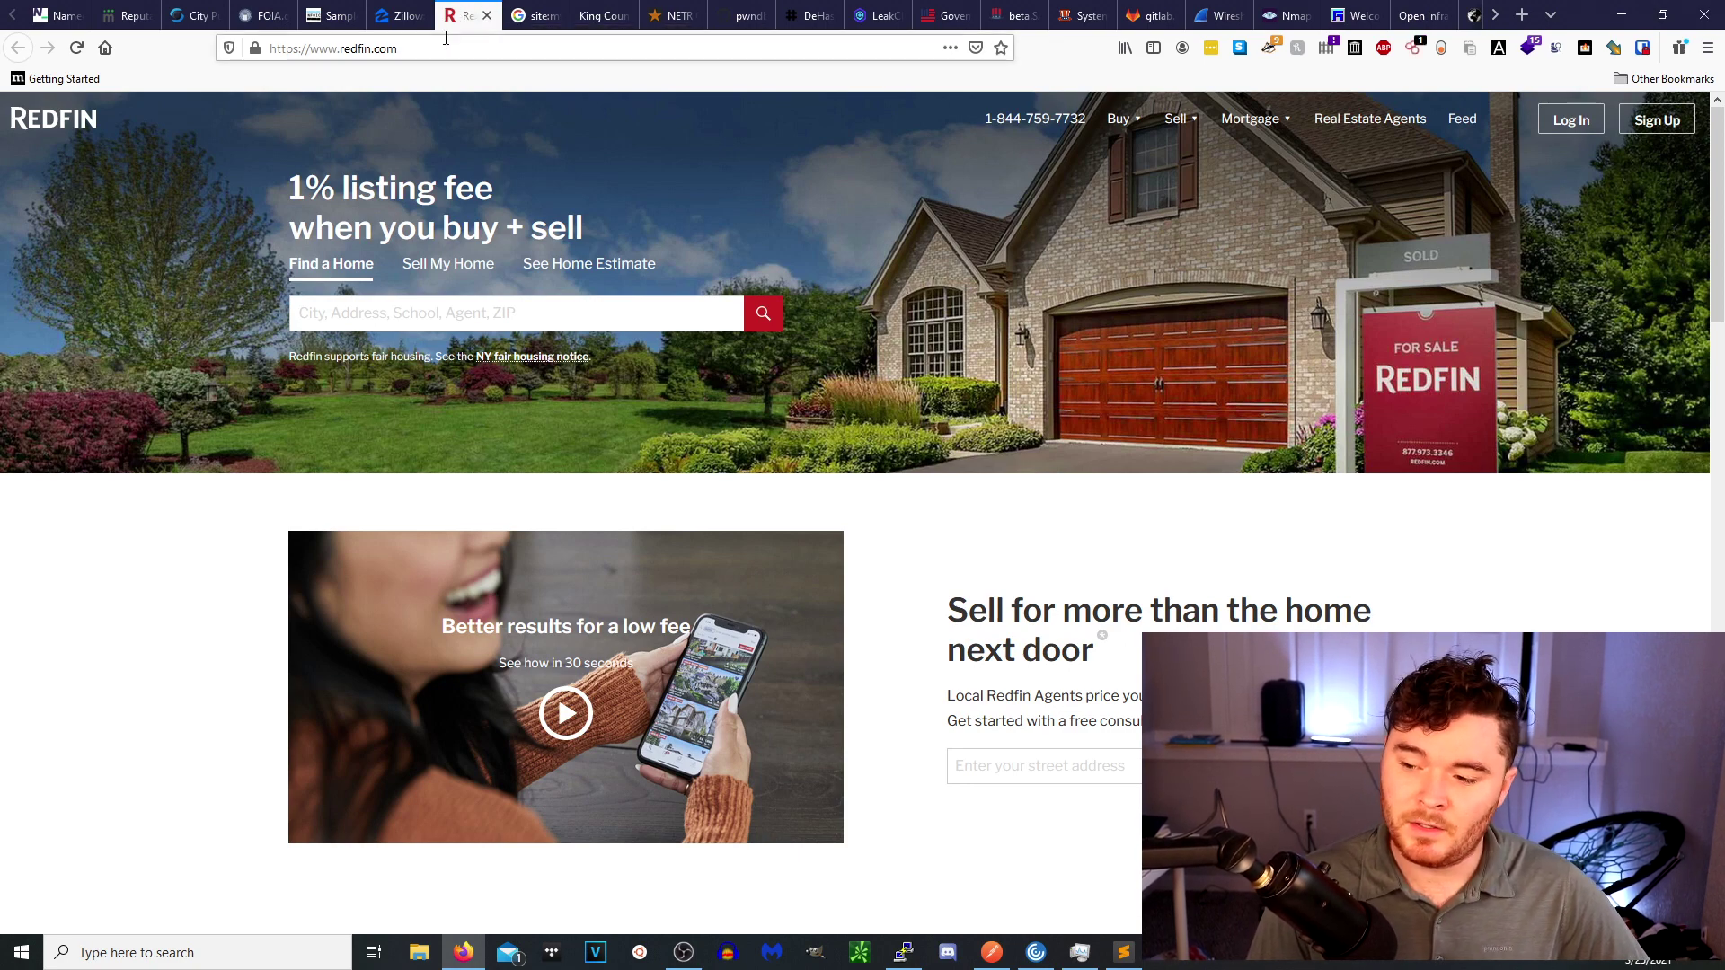
left_click(530, 20)
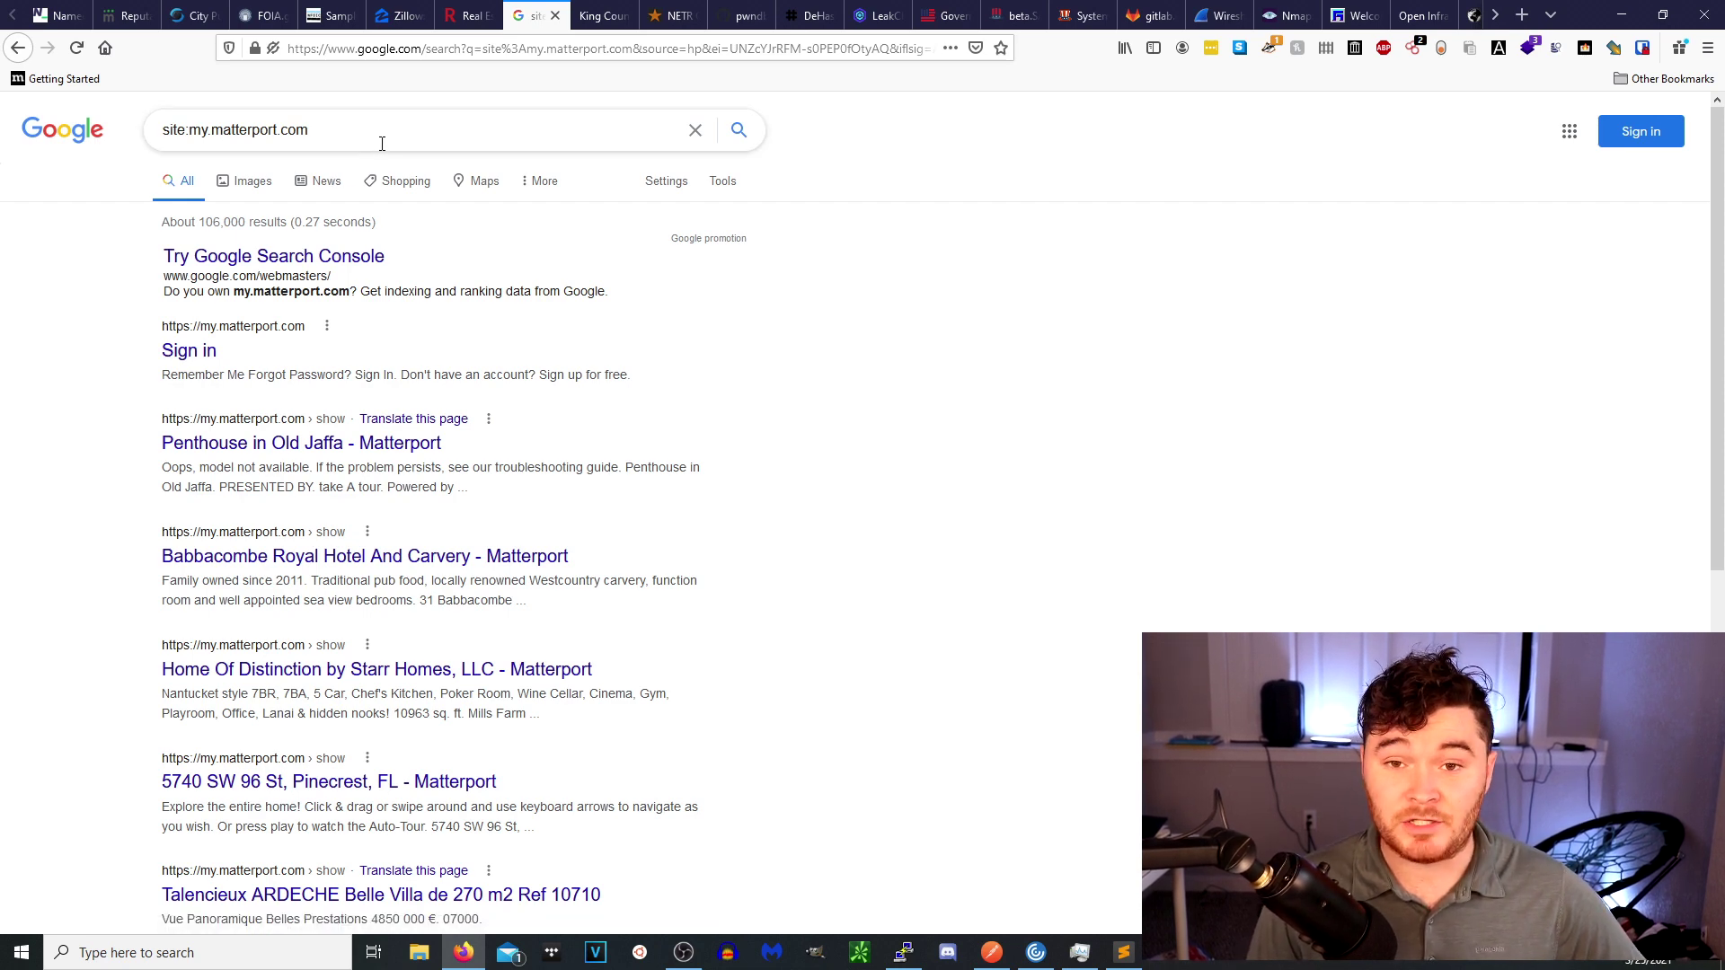
Open the 'Babbacombe Royal Hotel And Carvery - Matterport' tour from the search results.
triple_click(351, 129)
left_click(218, 131)
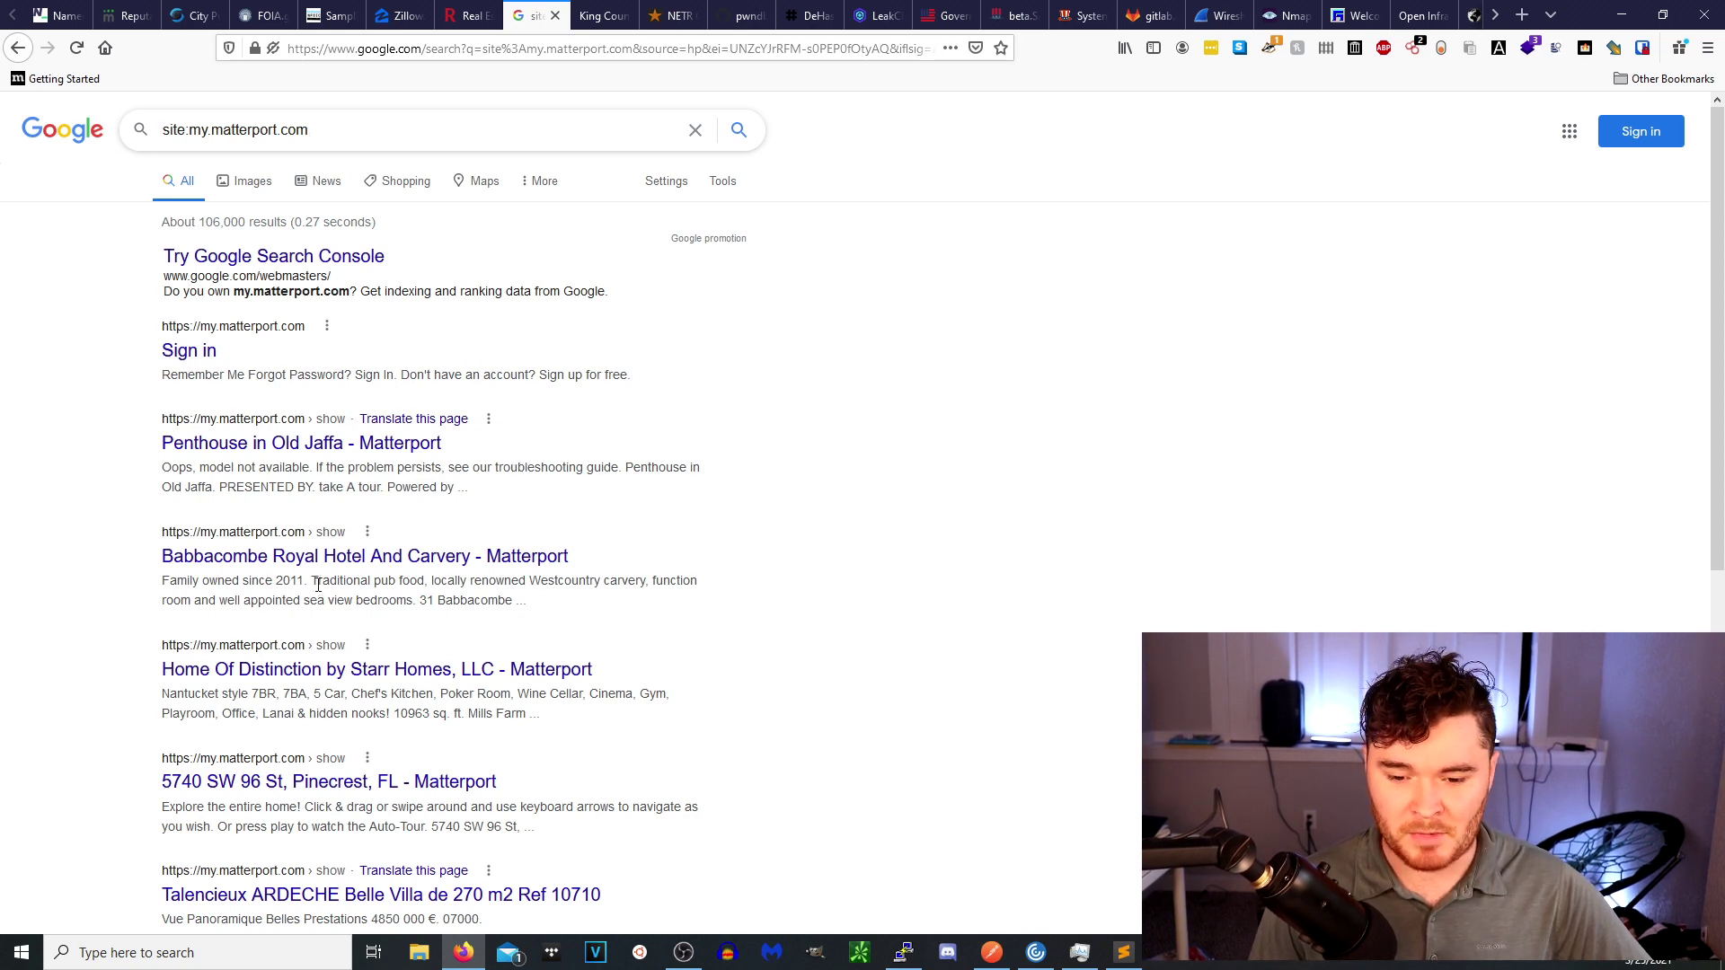
left_click(329, 557)
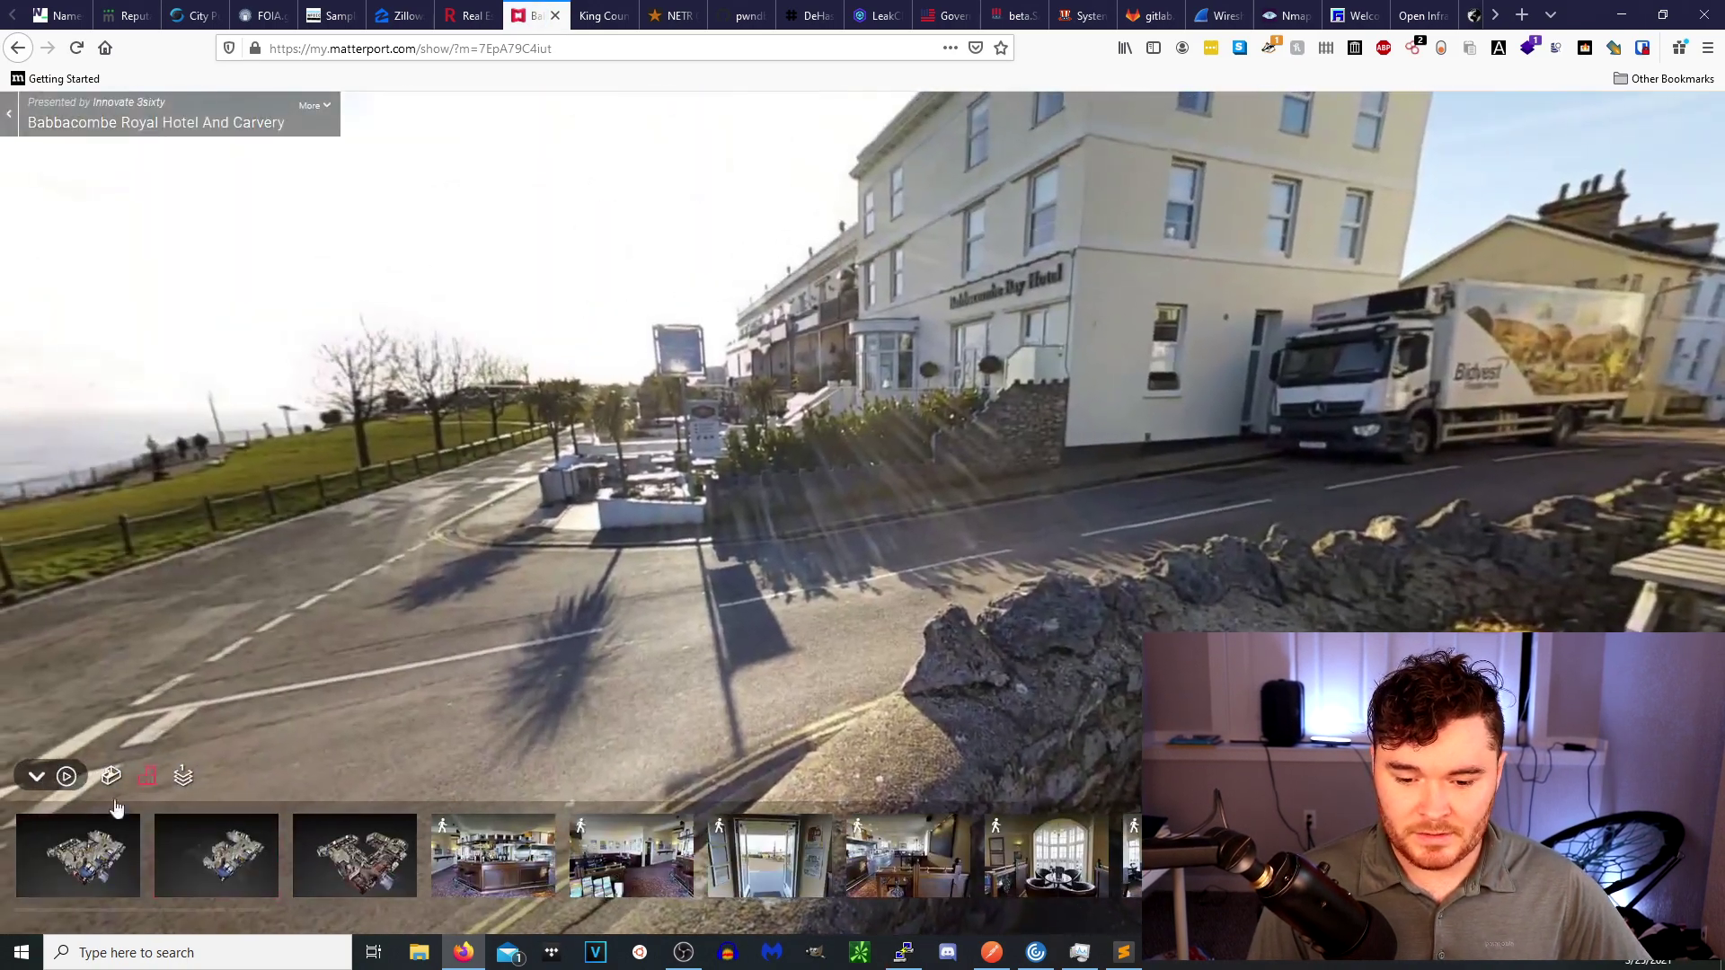
Orbit the hotel's dollhouse view, fly into the dining room and look toward the bar posters.
left_click(100, 867)
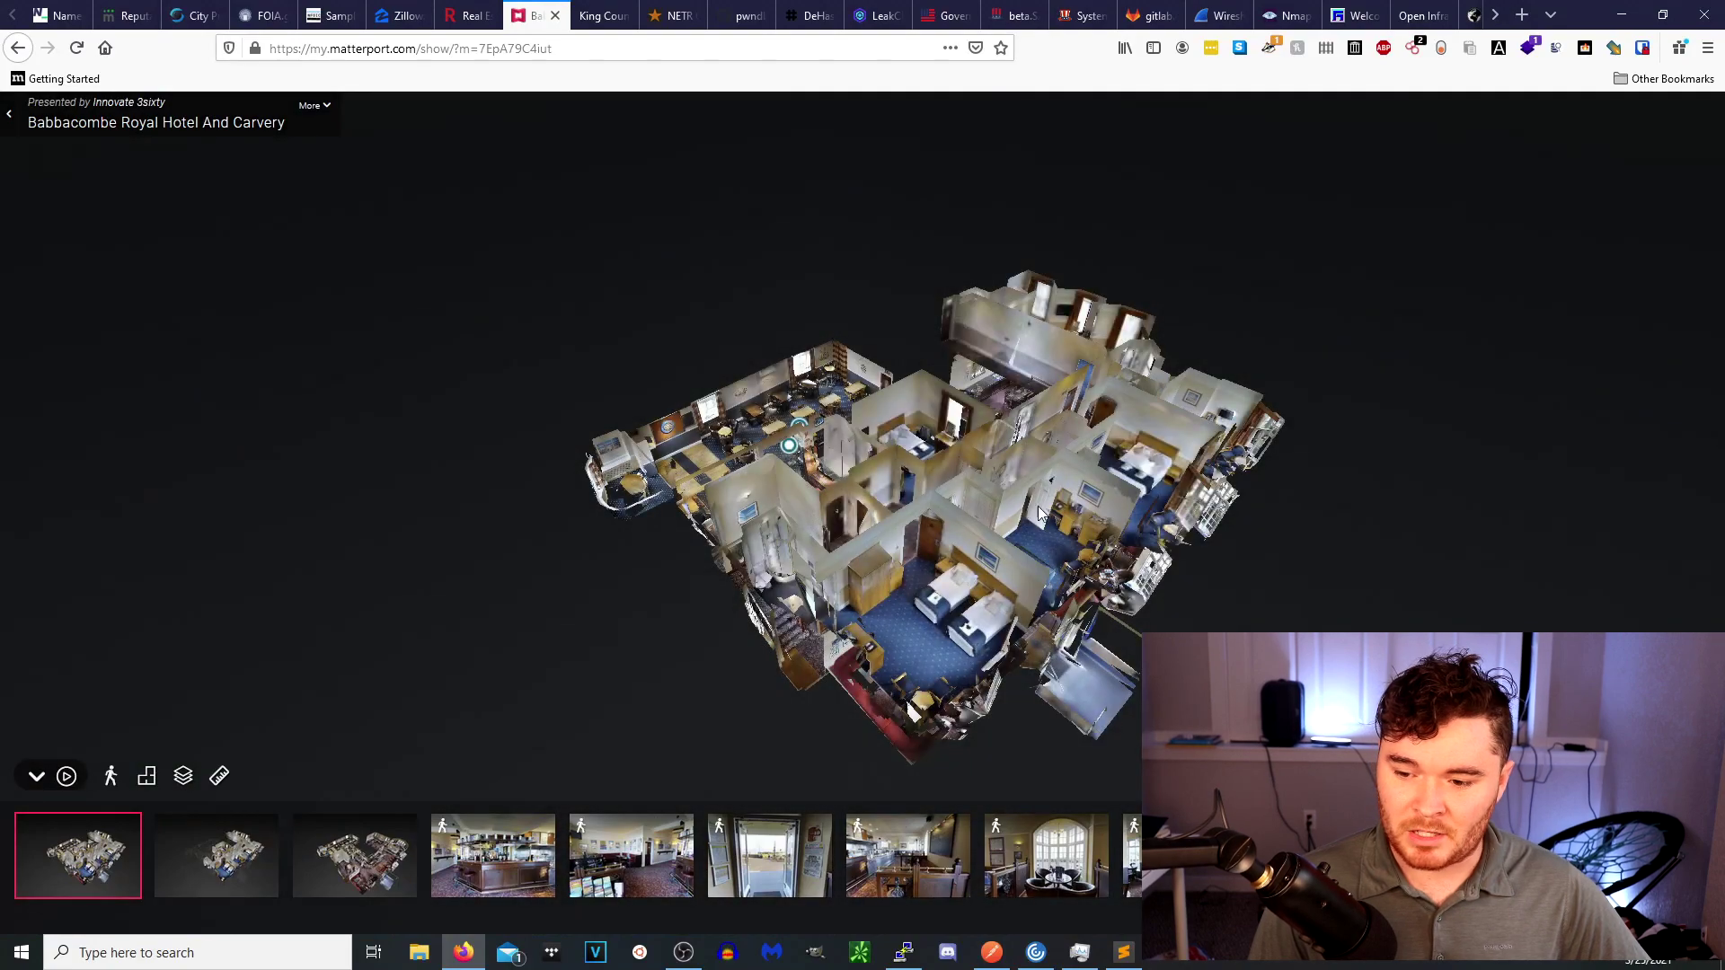
left_click_drag(1038, 505, 930, 622)
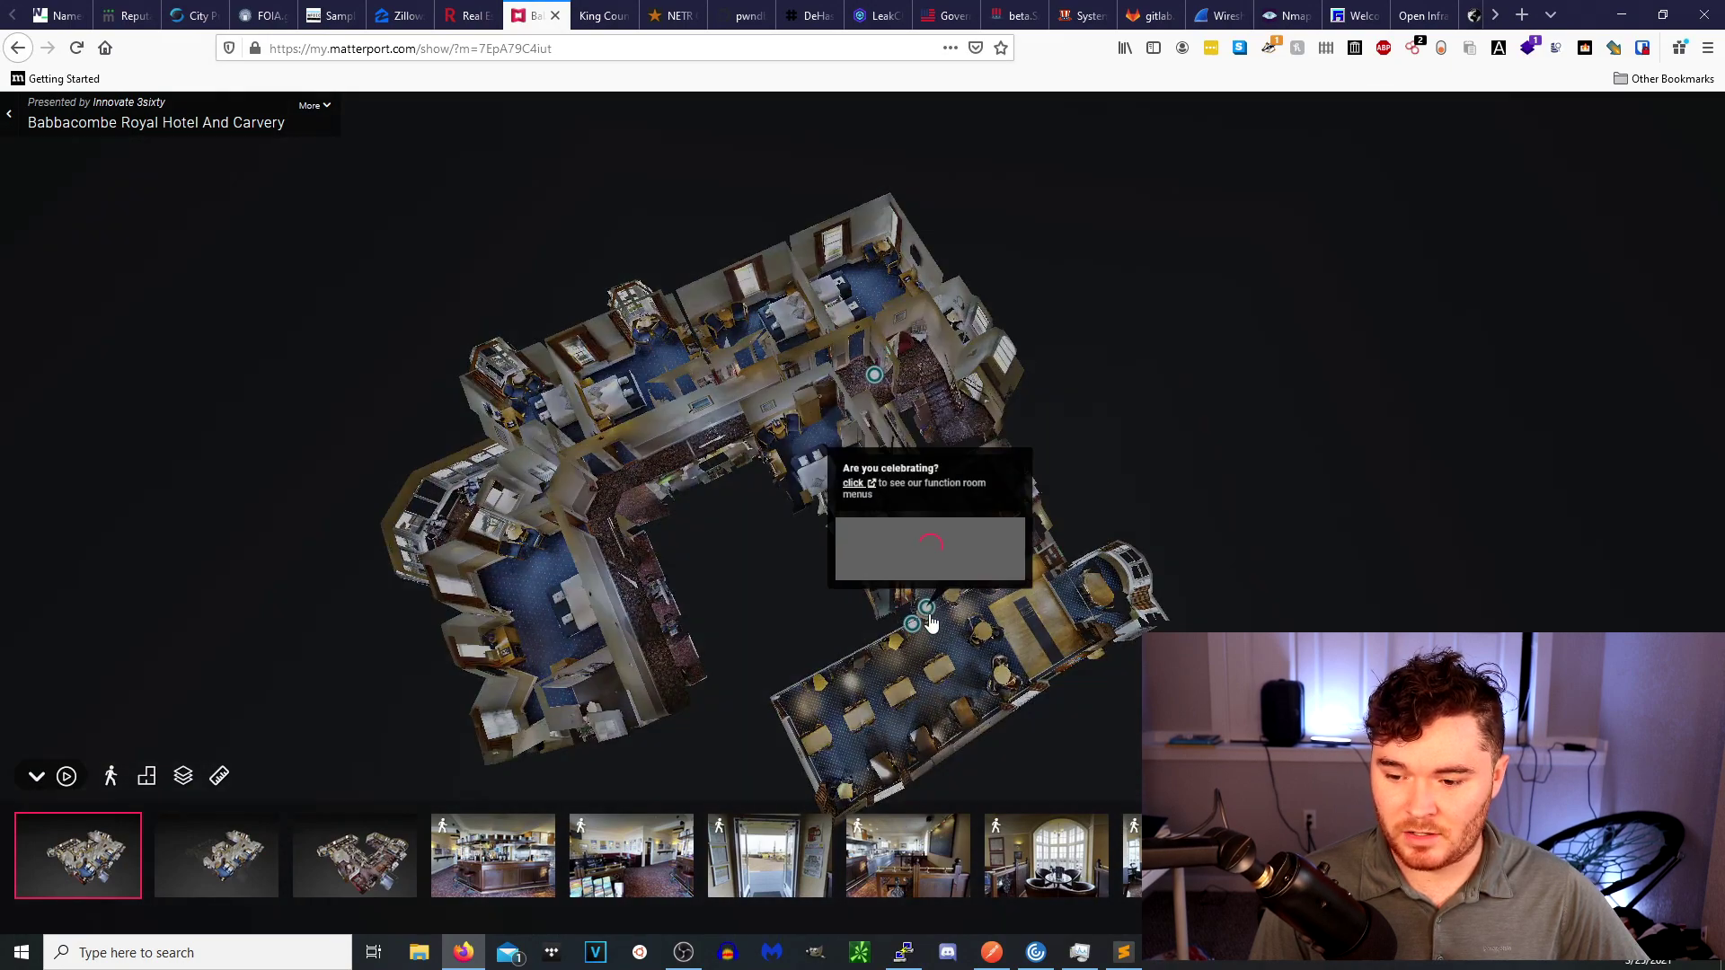
left_click(930, 621)
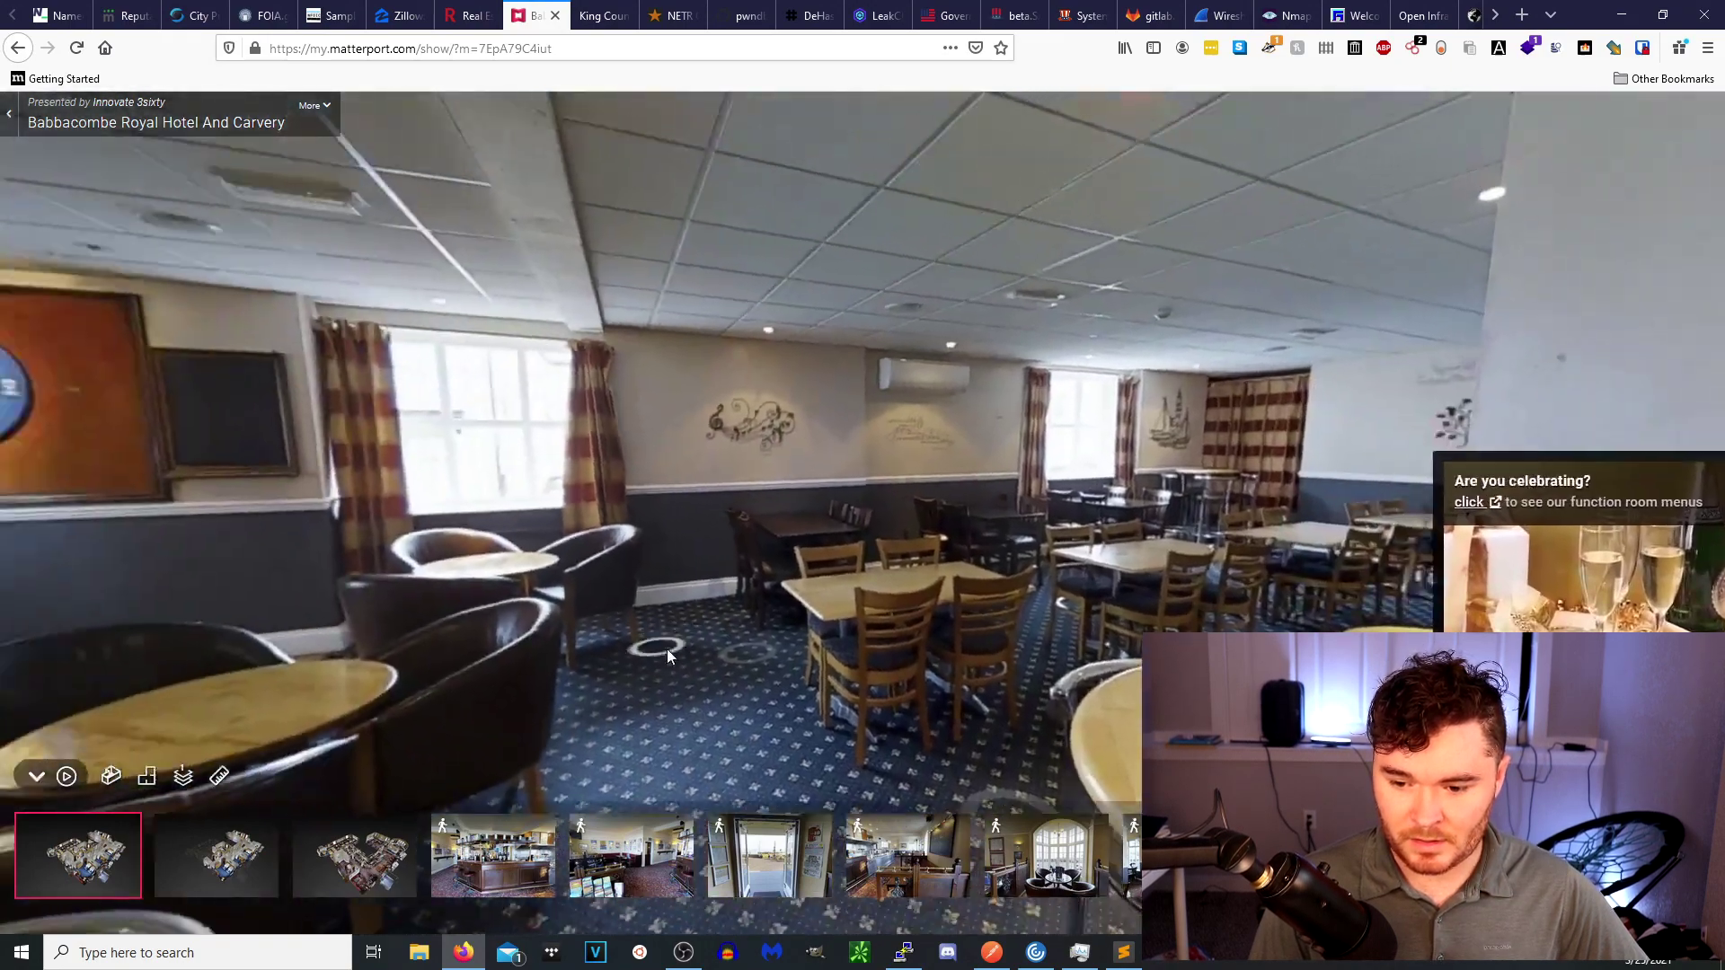
left_click(807, 598)
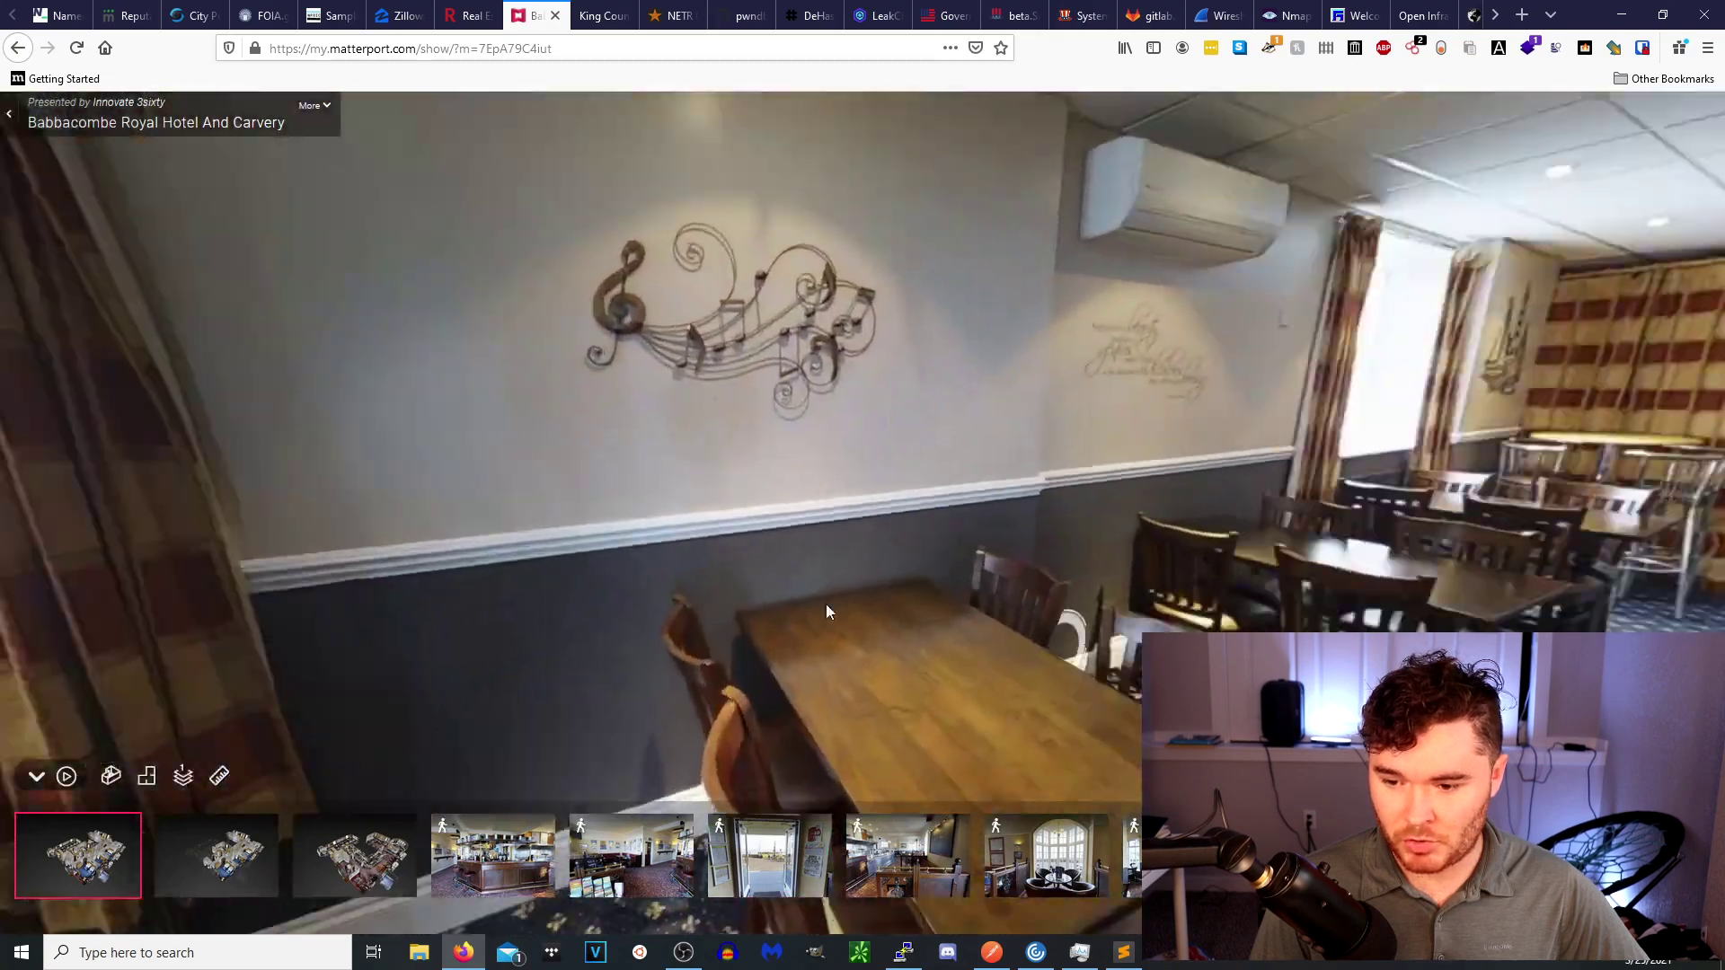
left_click_drag(827, 608, 162, 665)
left_click_drag(1044, 548, 175, 679)
left_click_drag(853, 418, 111, 367)
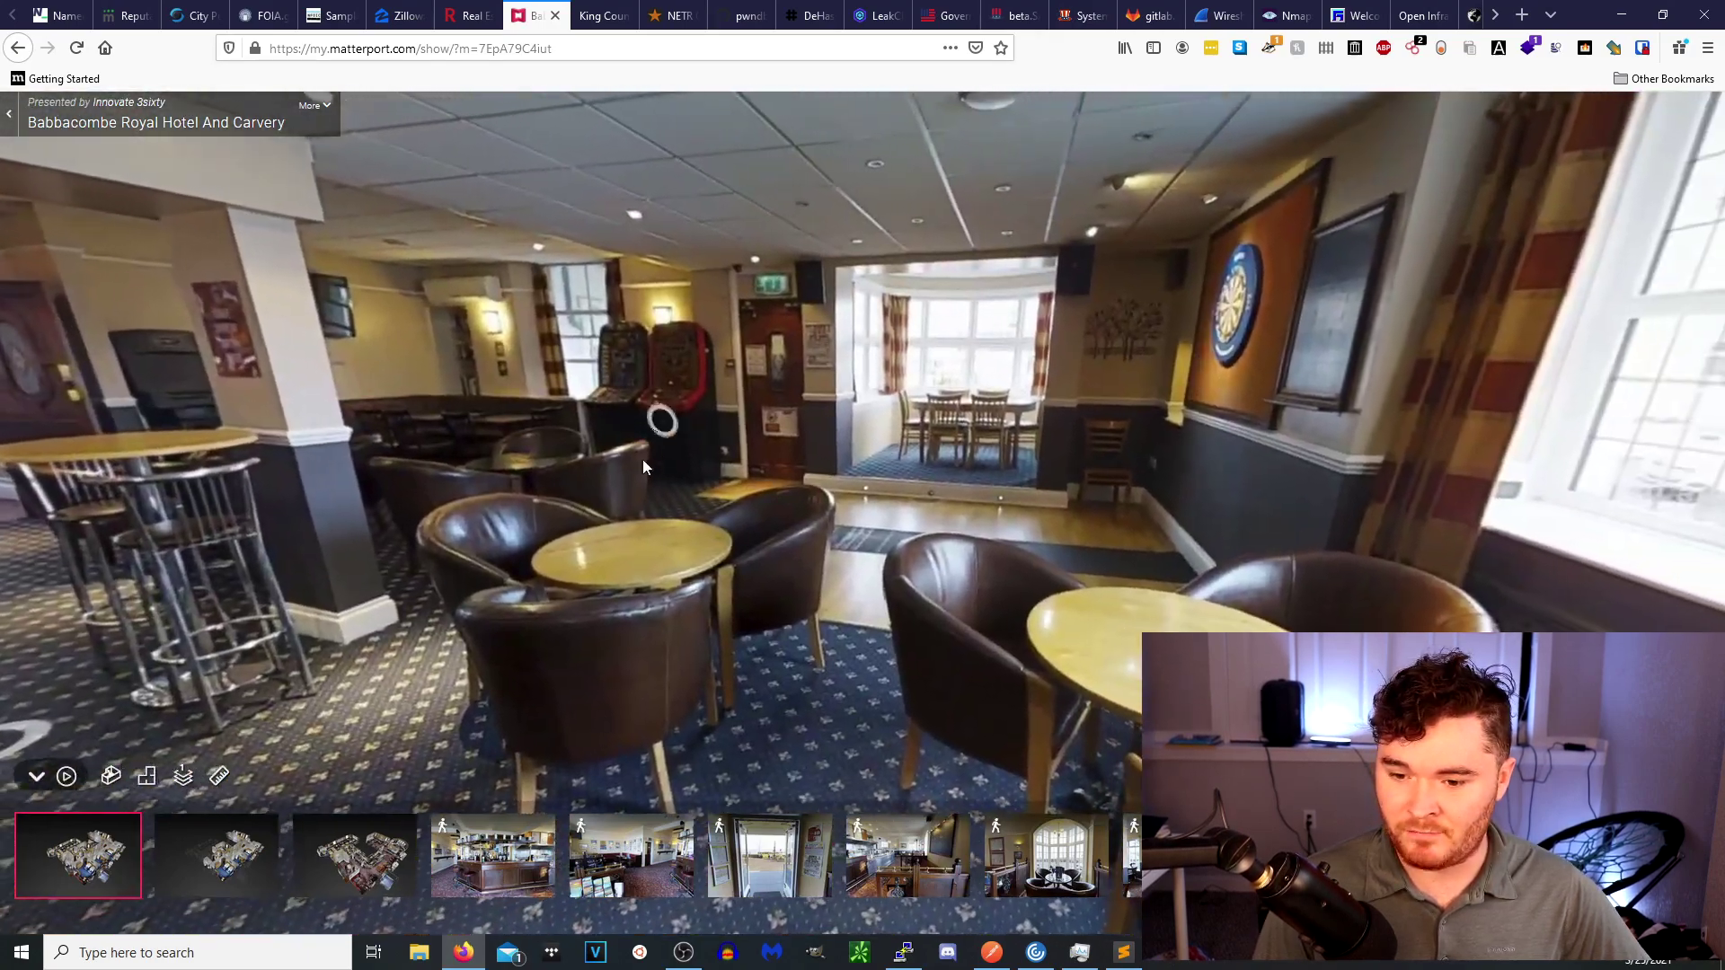
left_click_drag(662, 420, 989, 386)
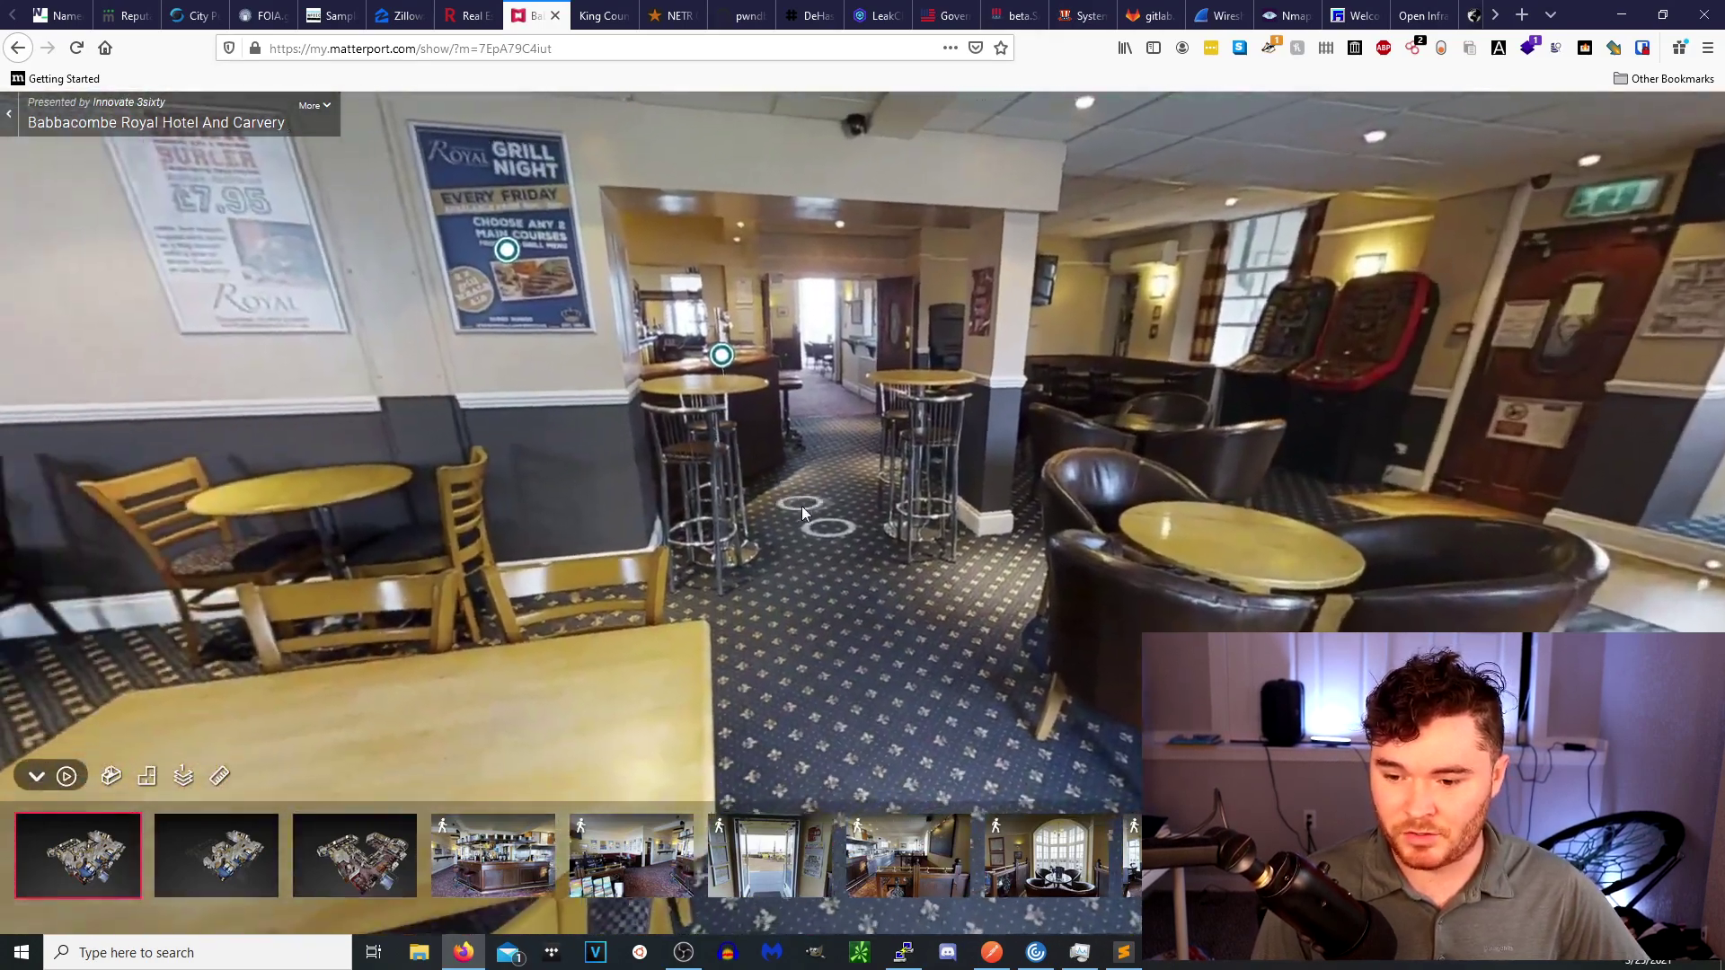
Walk from the bar through the corridor into the dining room, then return to the search results.
left_click(802, 513)
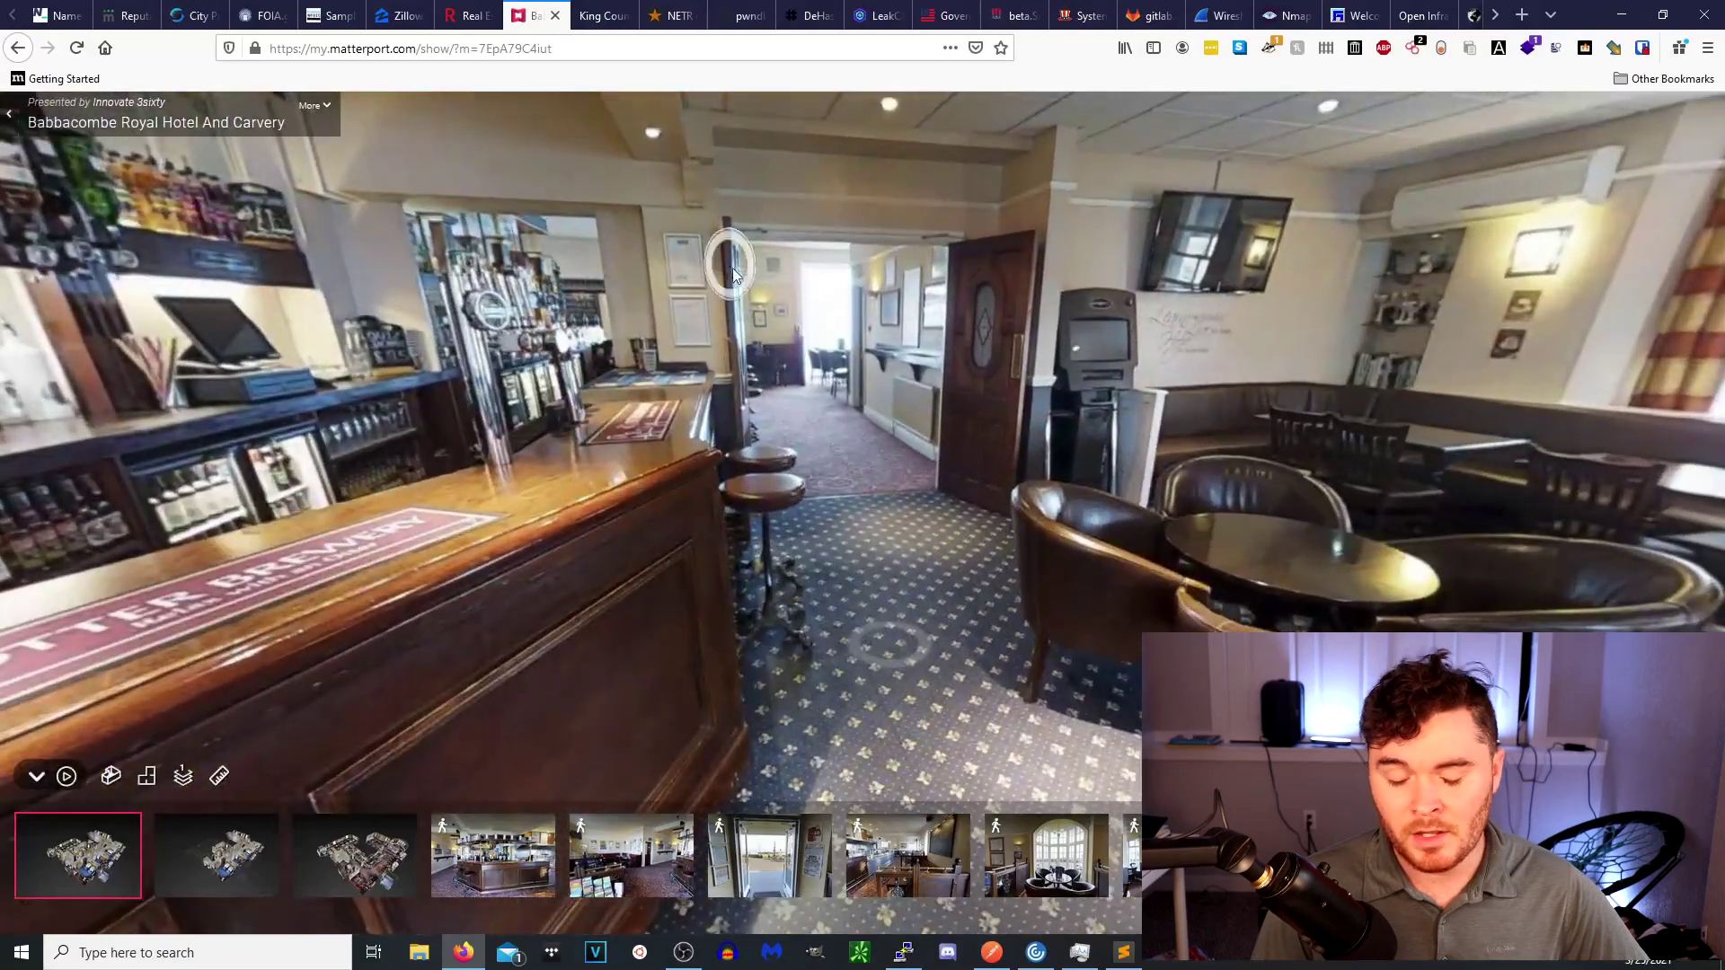
left_click(877, 596)
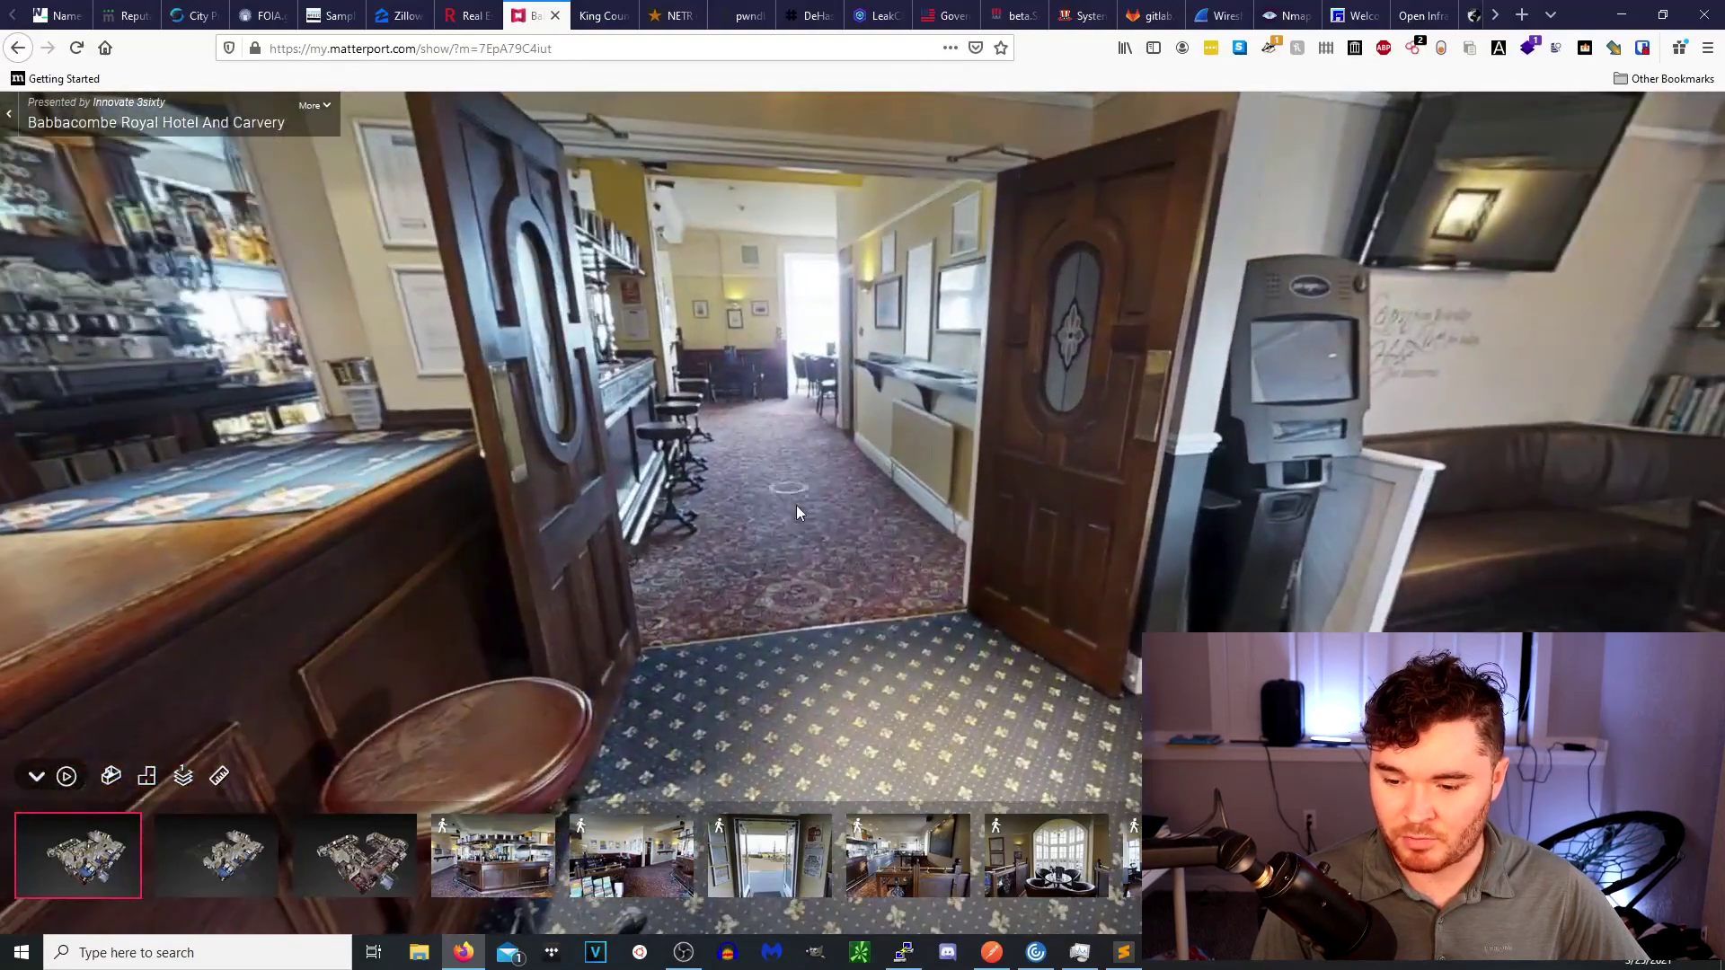
left_click(806, 618)
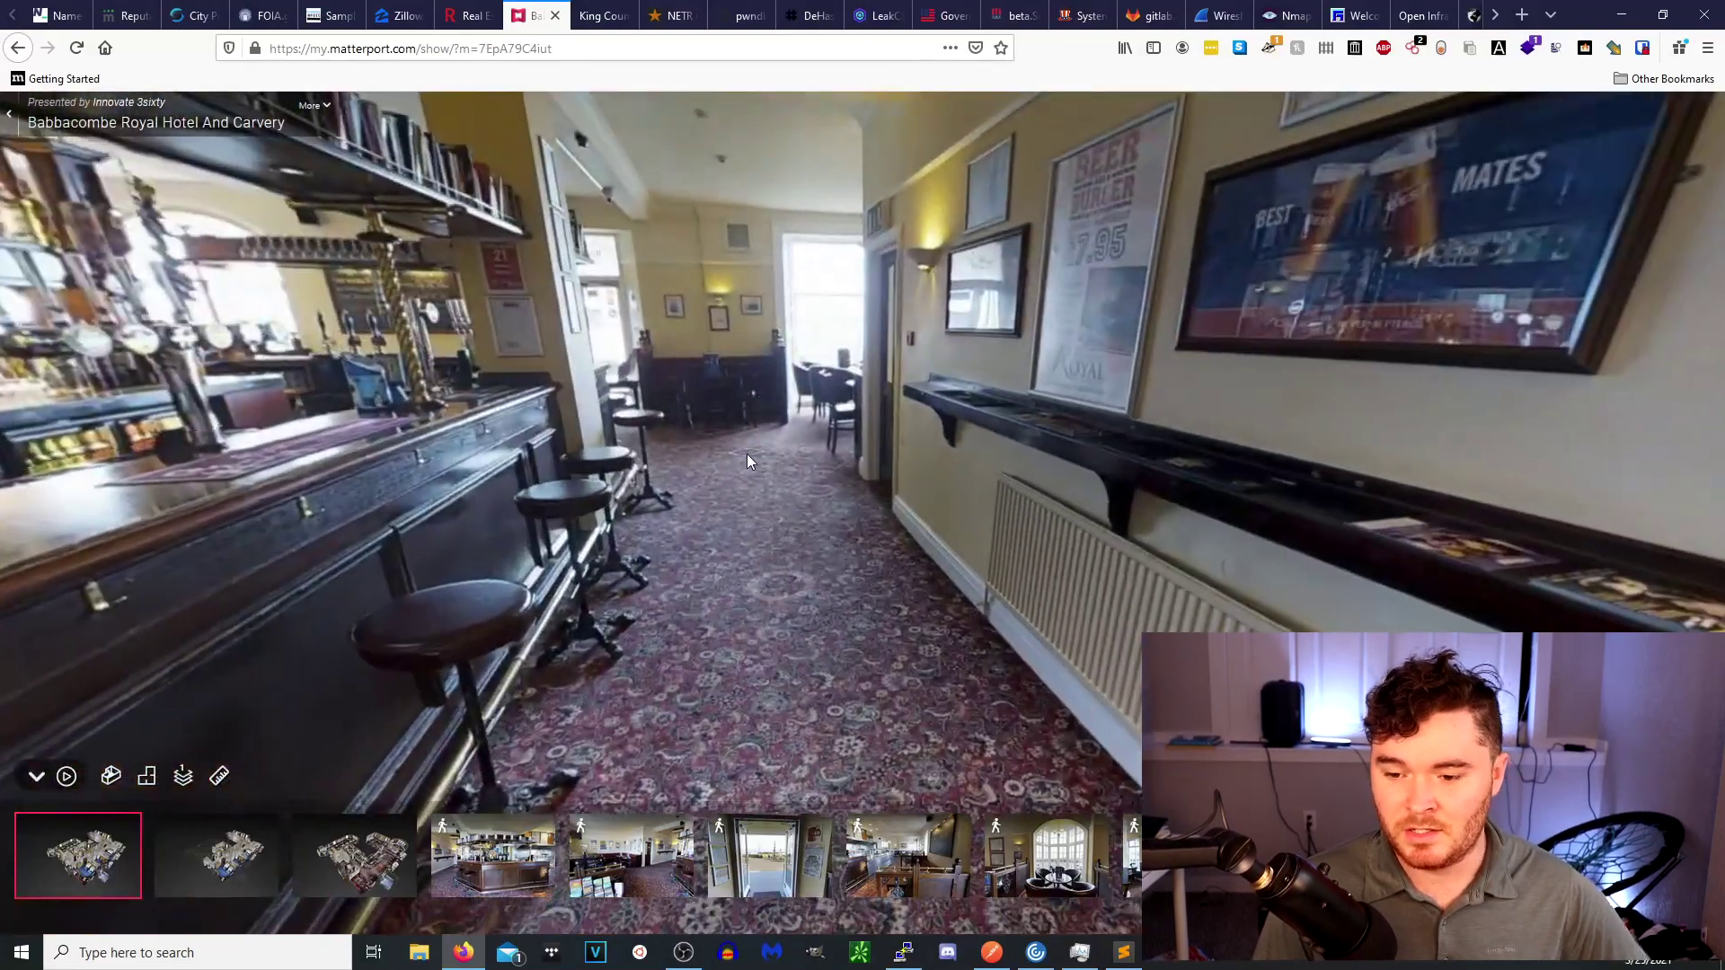
left_click(747, 454)
left_click(751, 485)
left_click(656, 538)
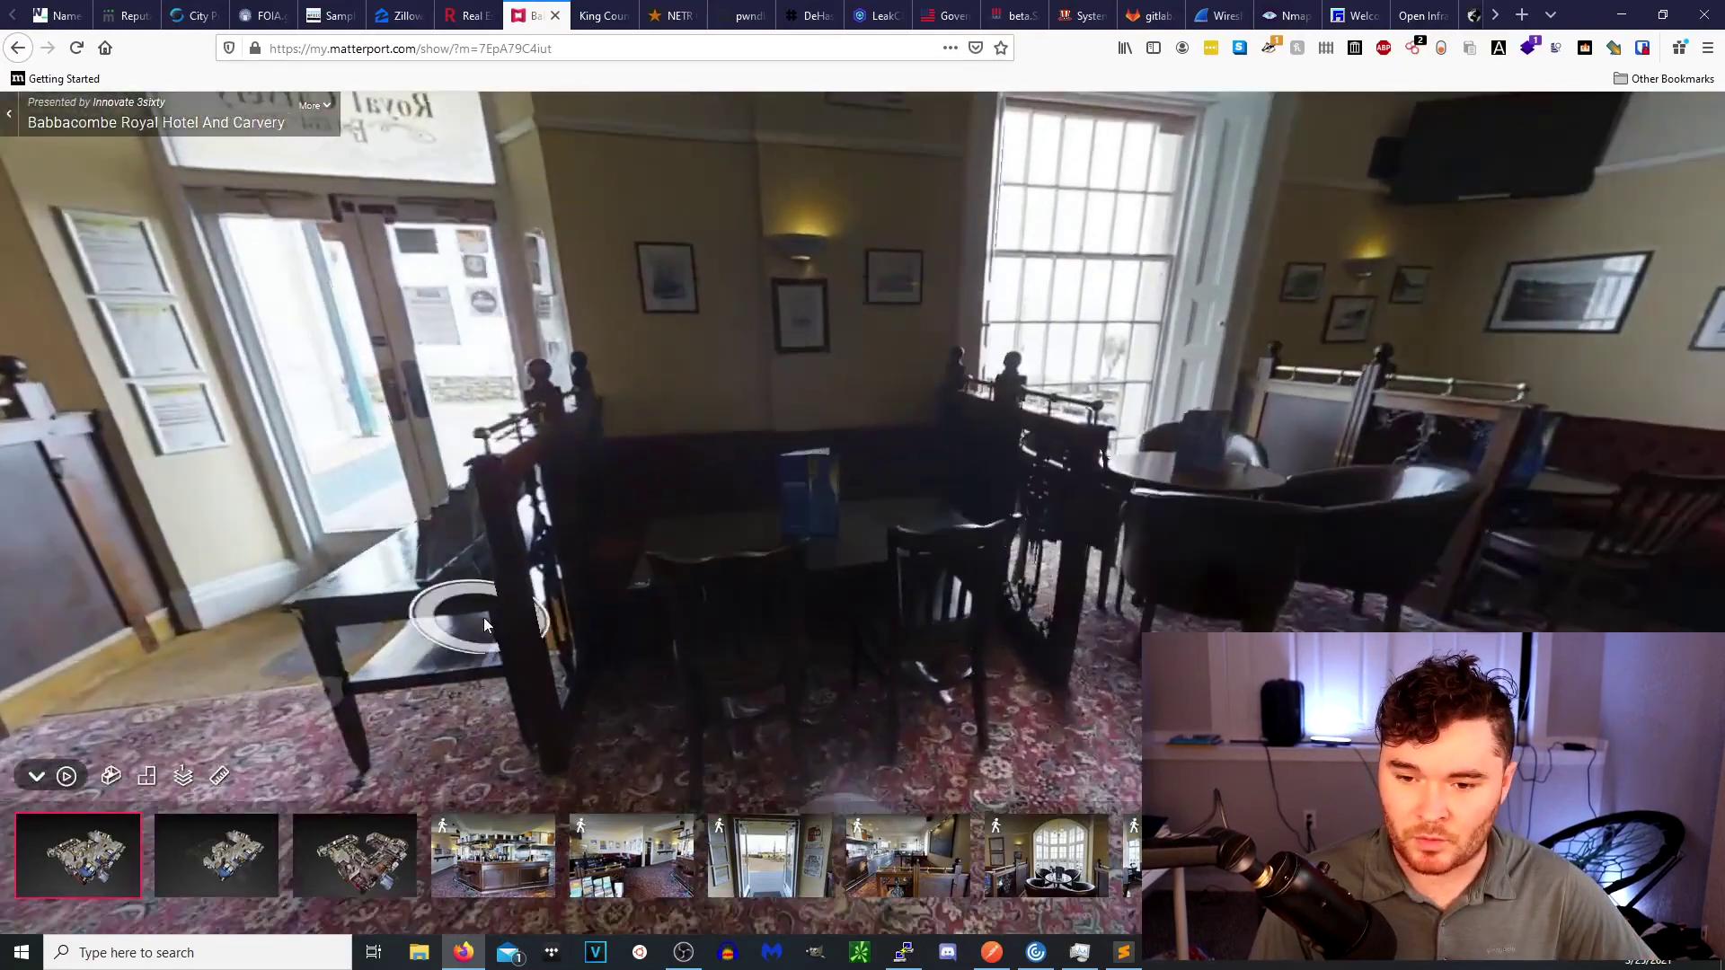
left_click_drag(483, 617, 898, 636)
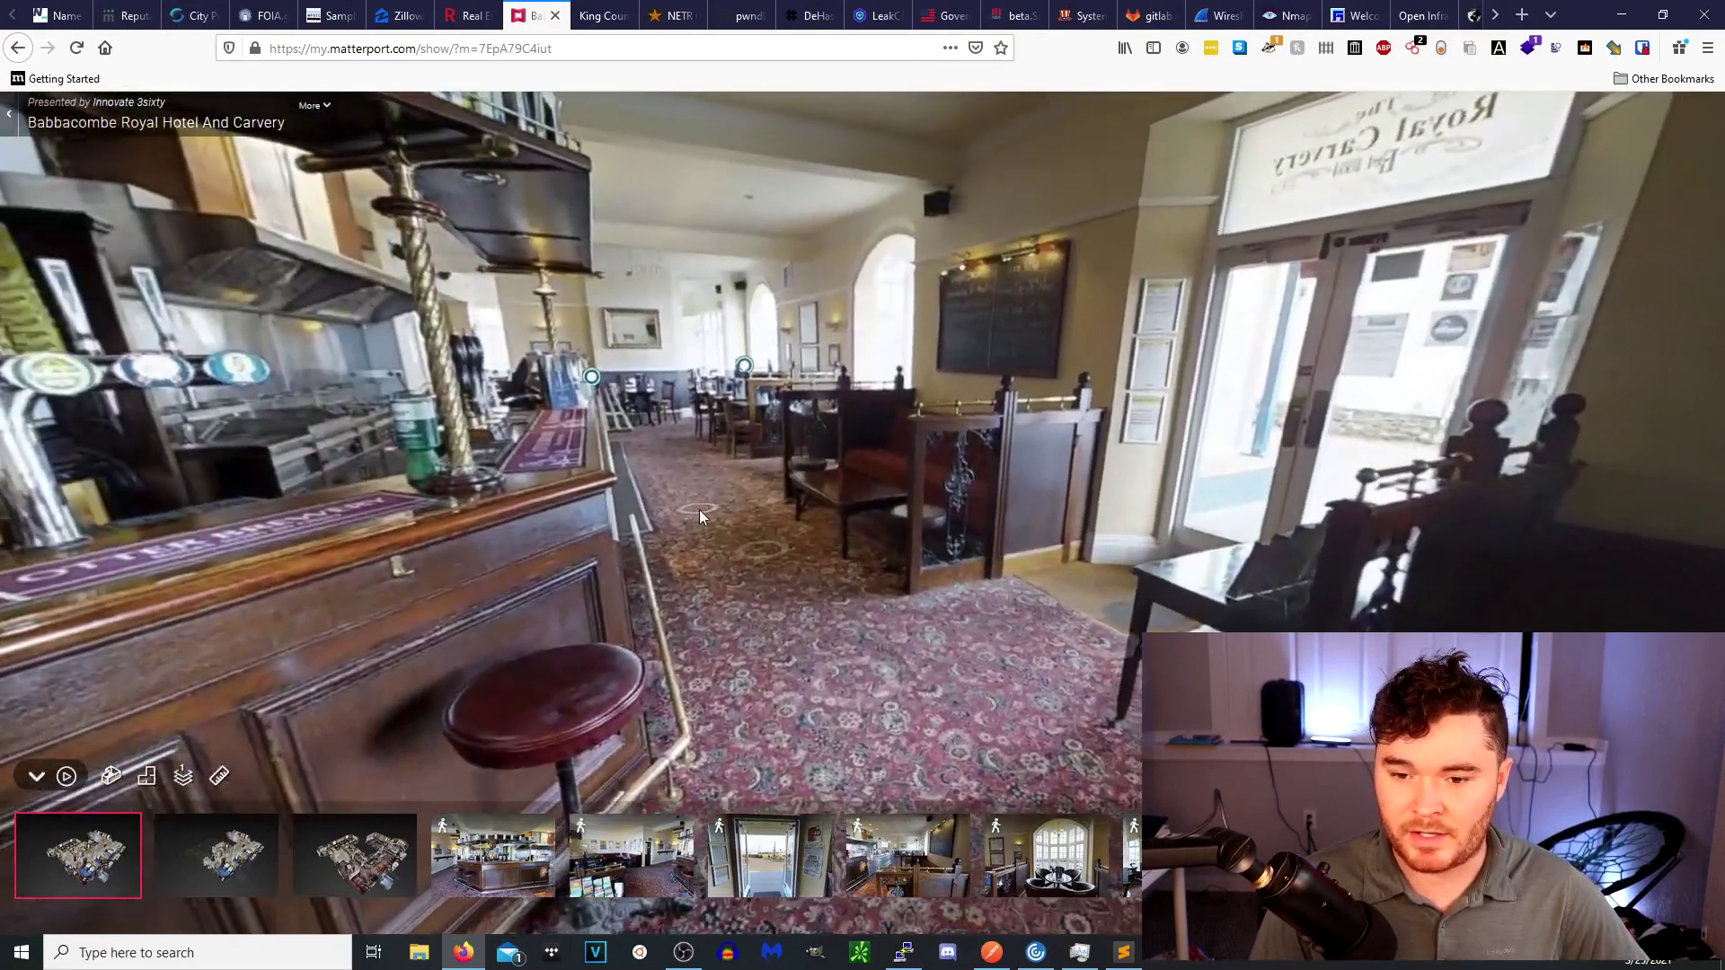
left_click(700, 511)
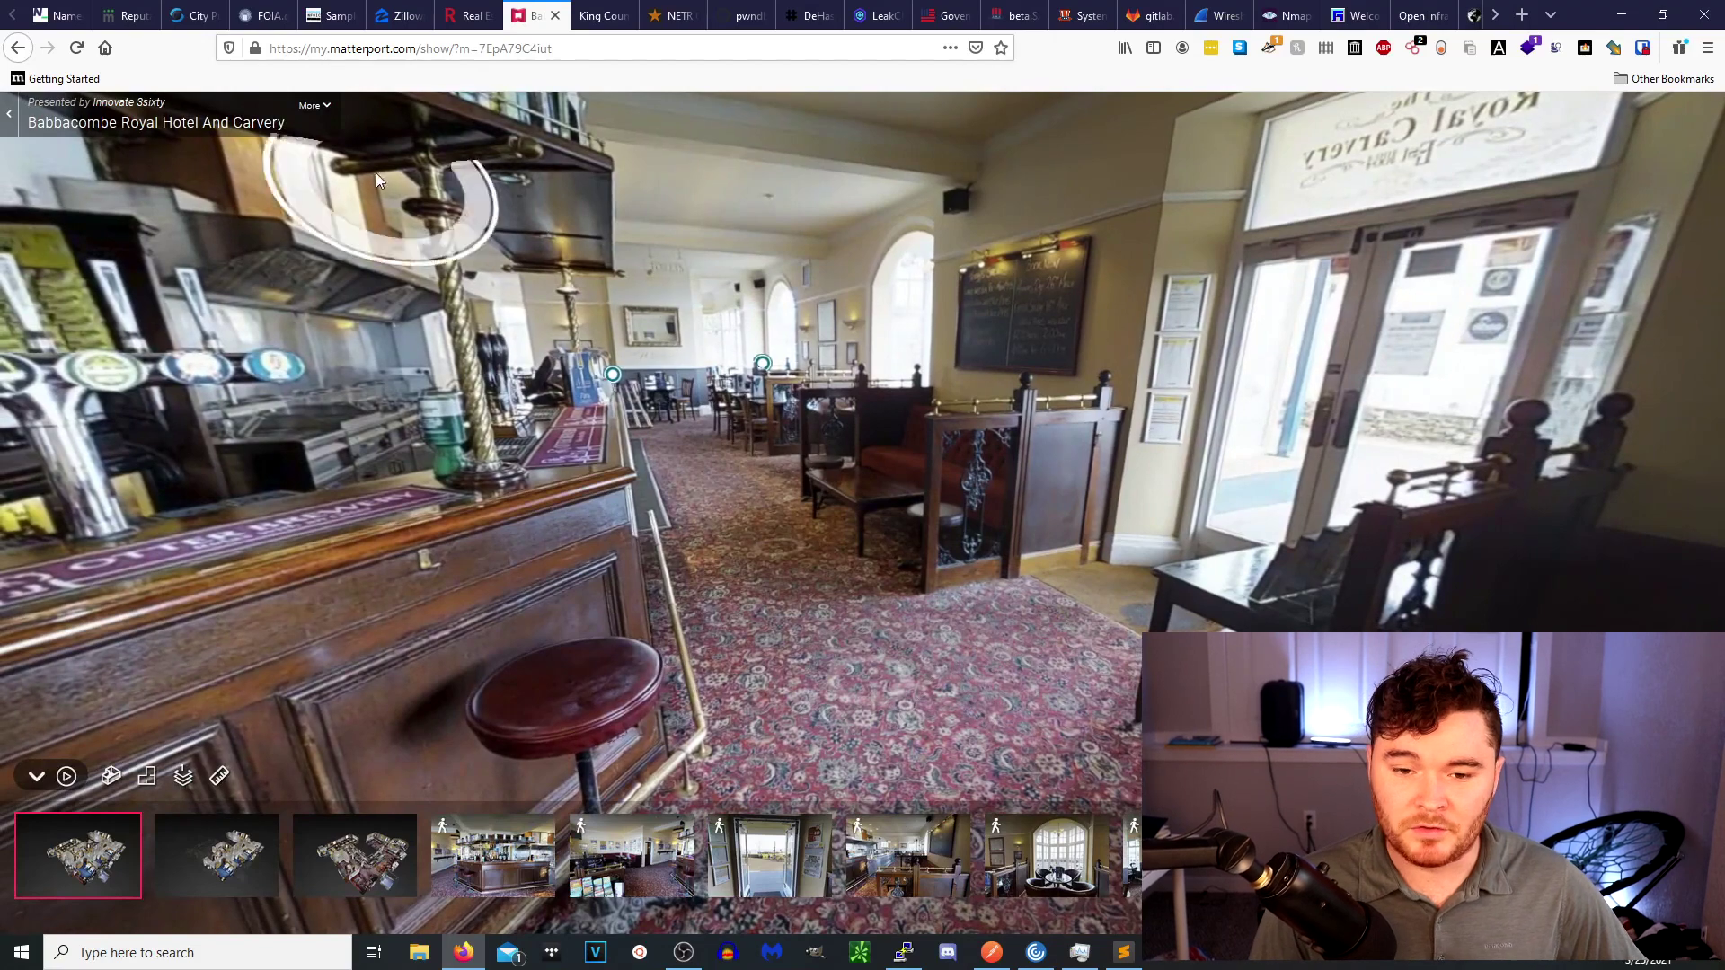
left_click(18, 47)
left_click(359, 118)
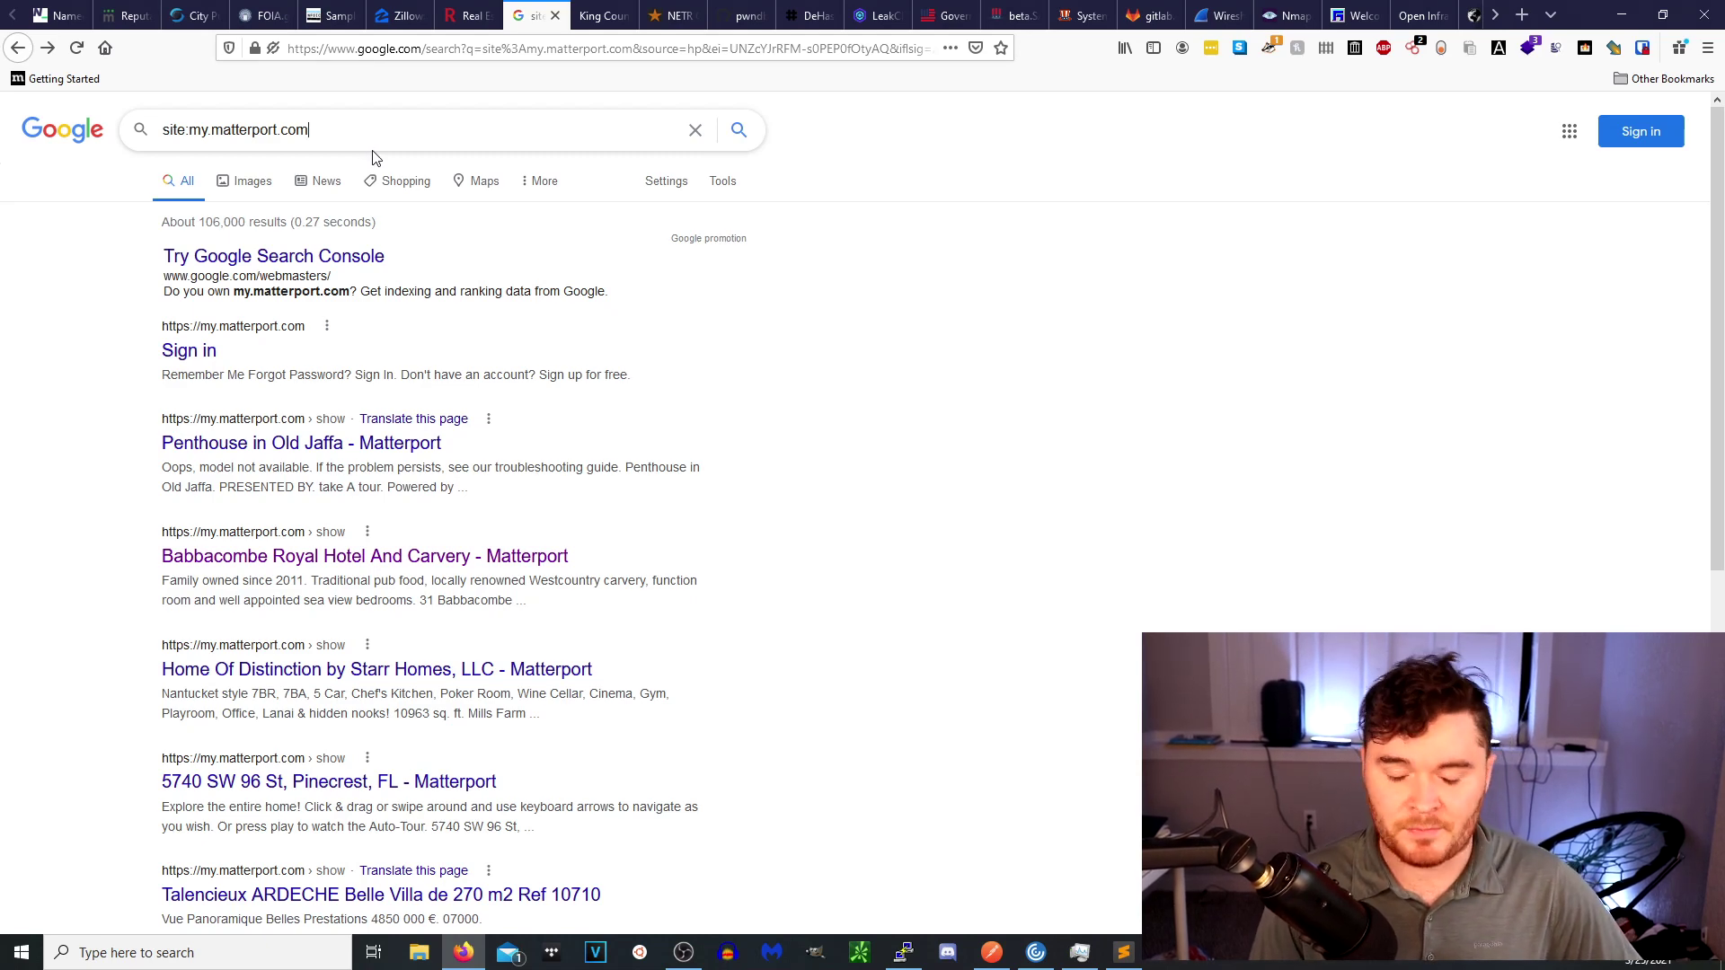
left_click(474, 20)
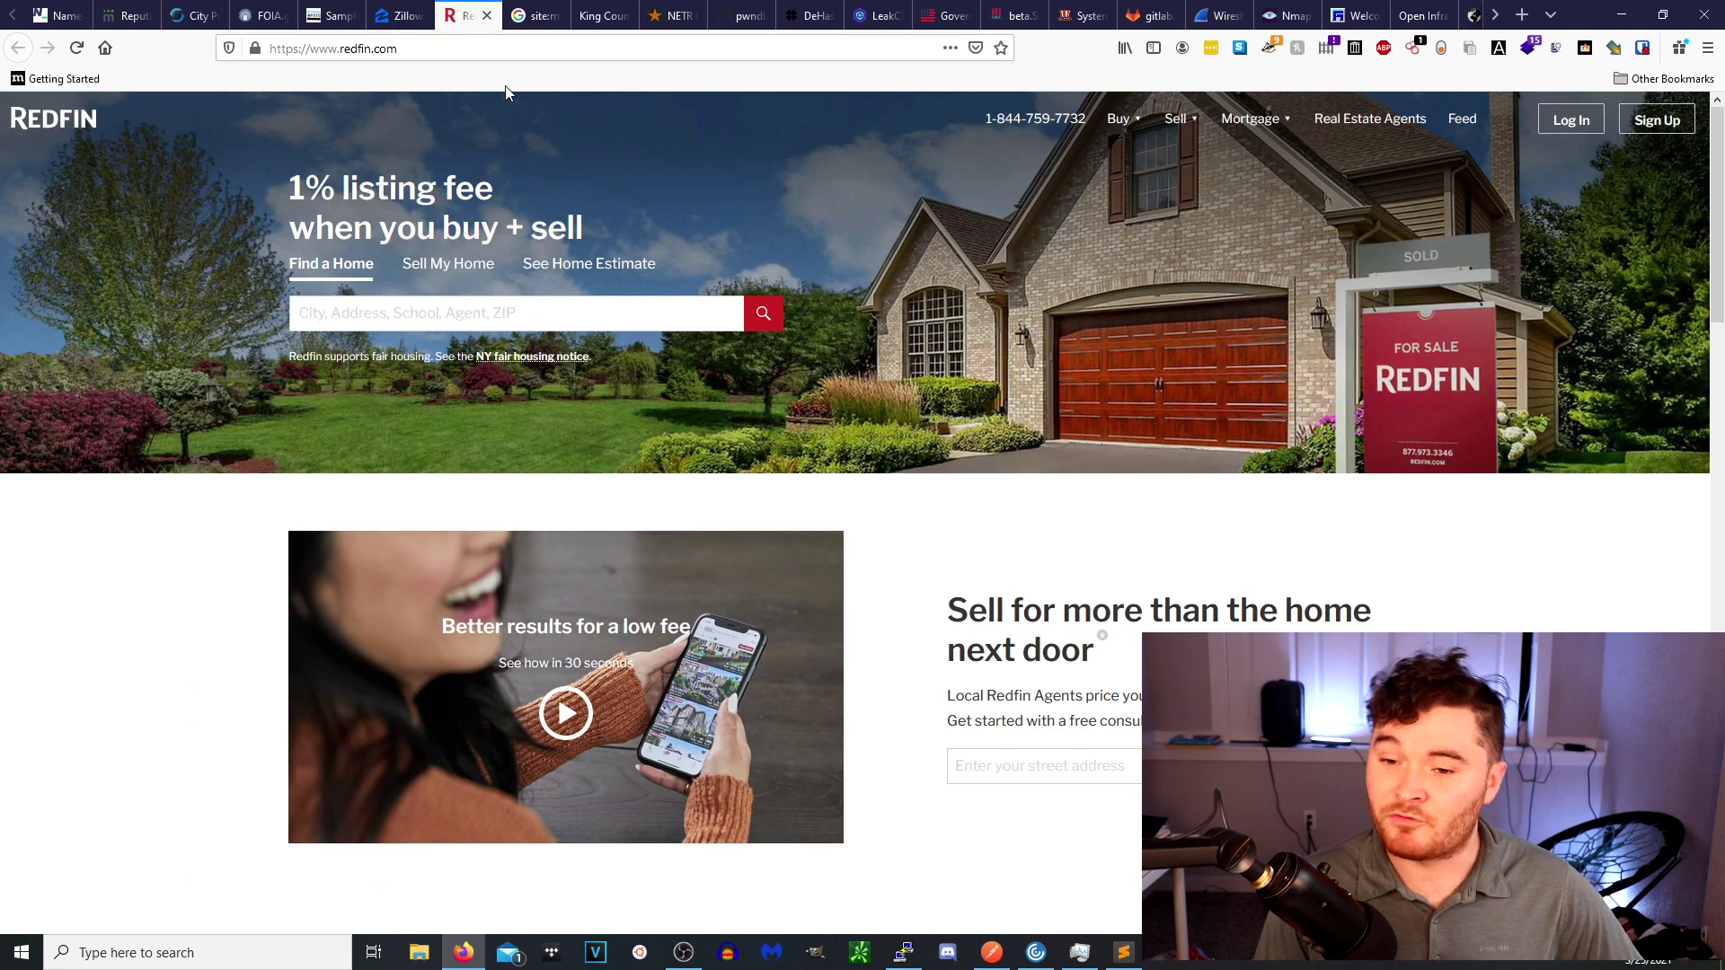
left_click(536, 20)
left_click(365, 128)
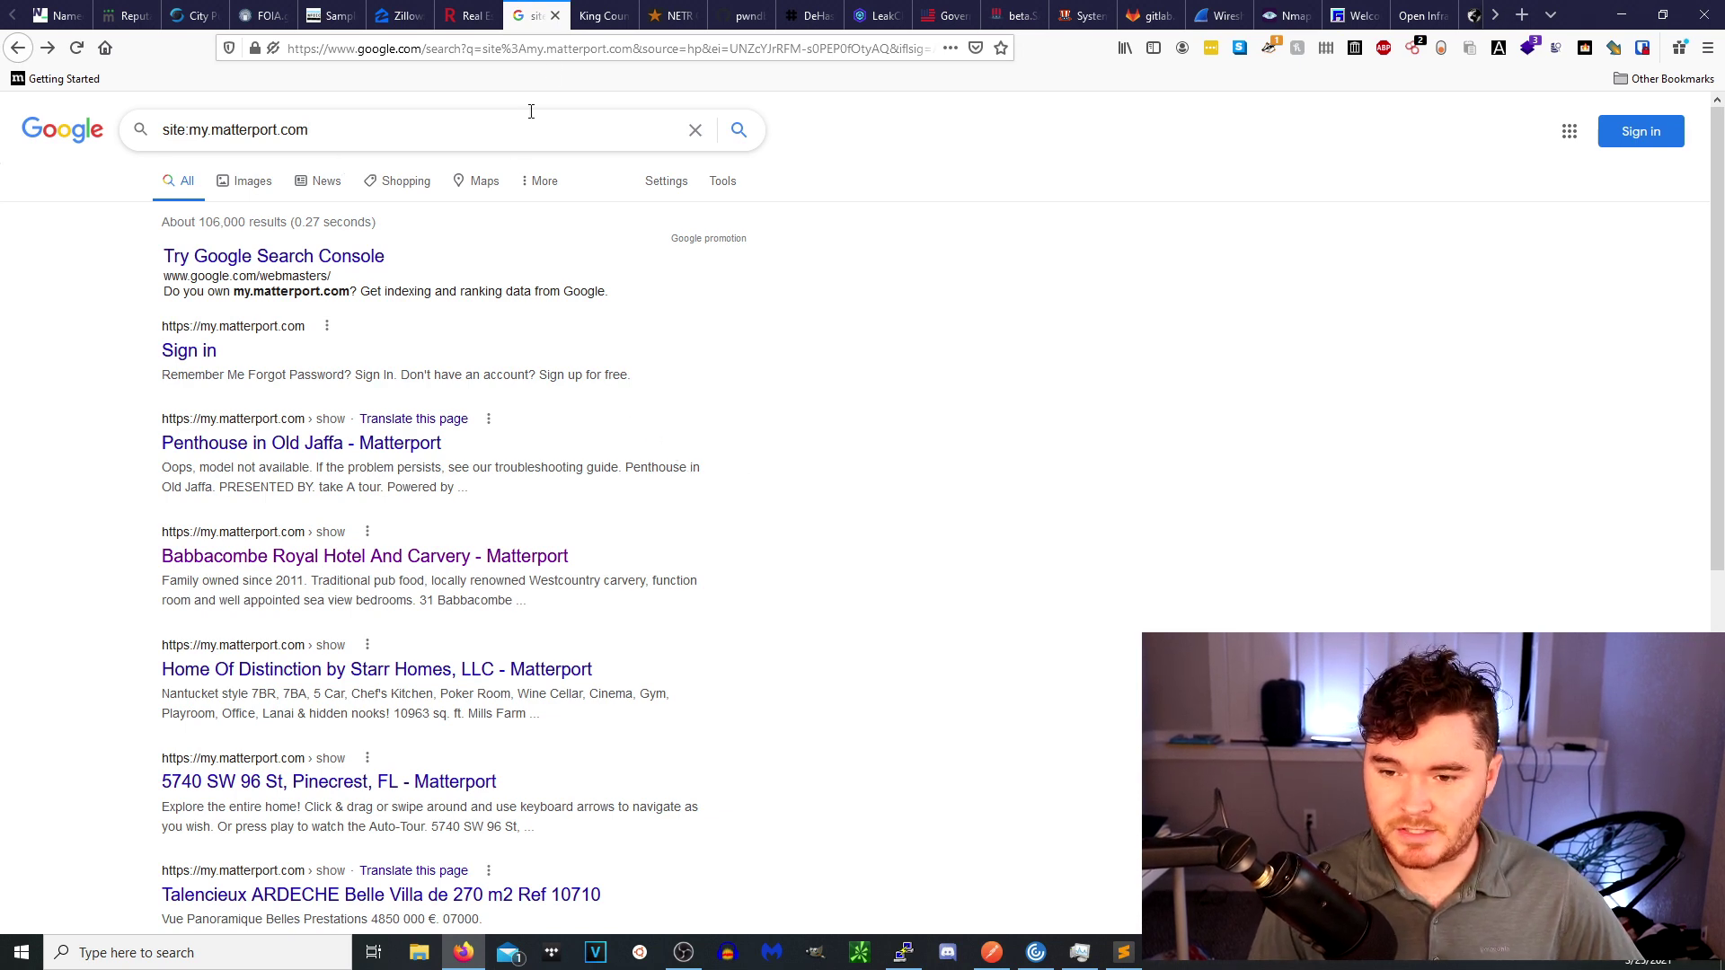
left_click(600, 15)
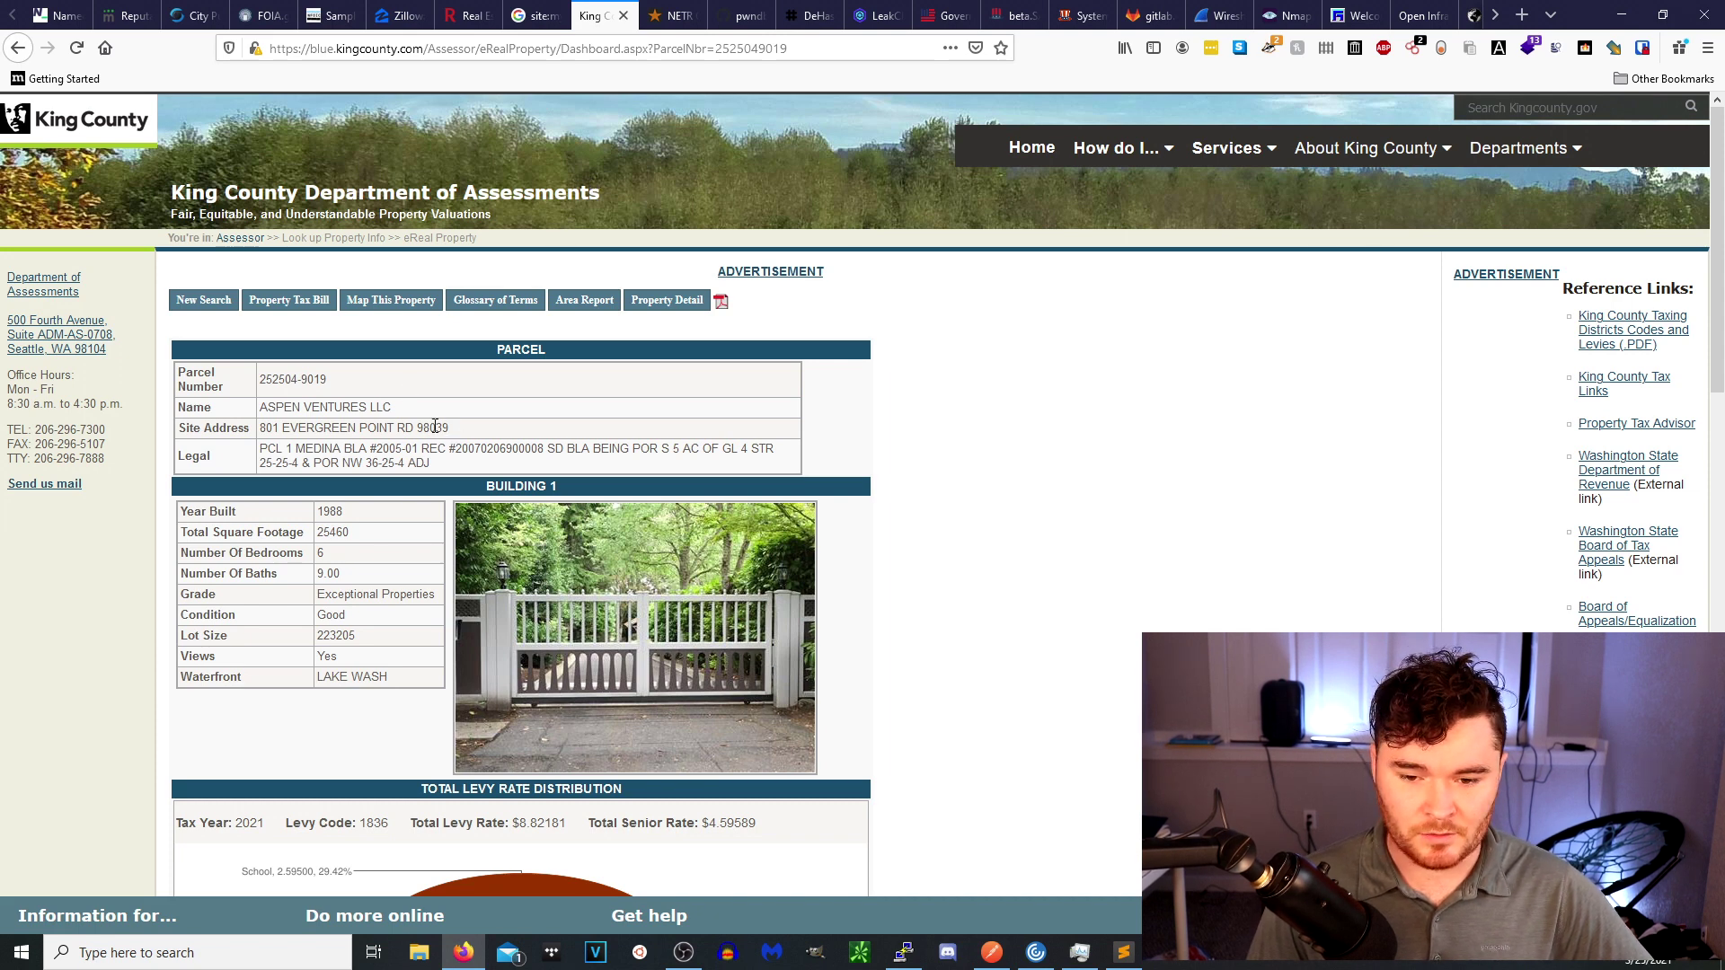
triple_click(357, 430)
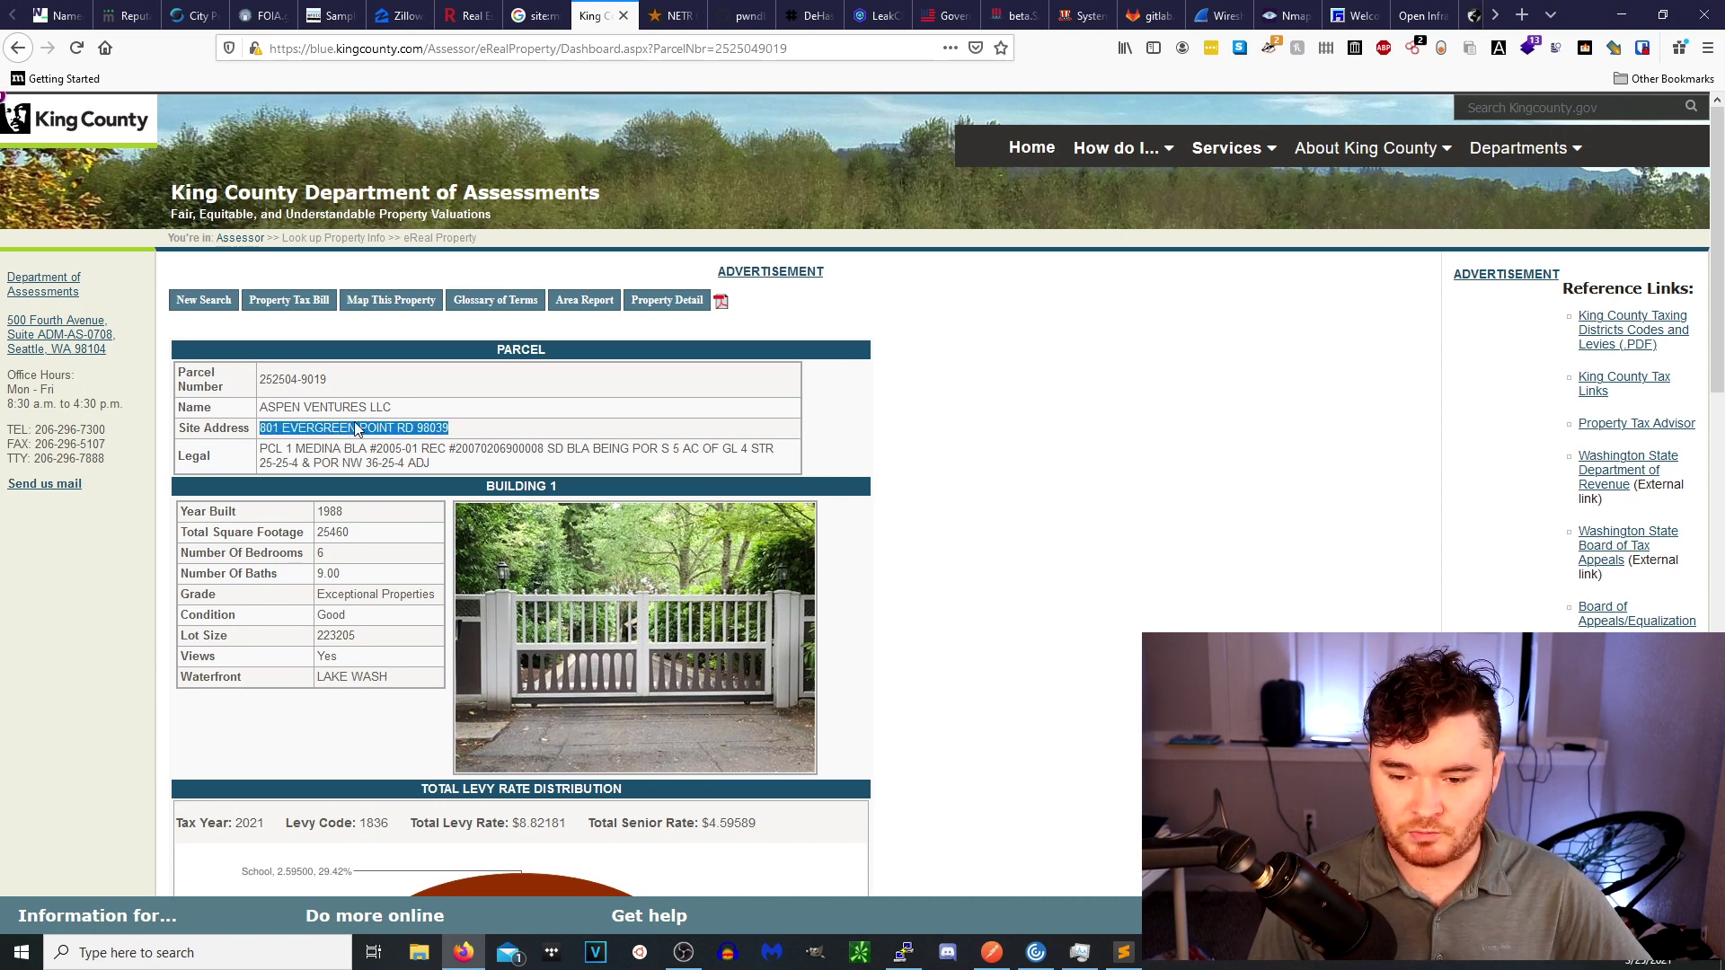
left_click(429, 421)
triple_click(311, 379)
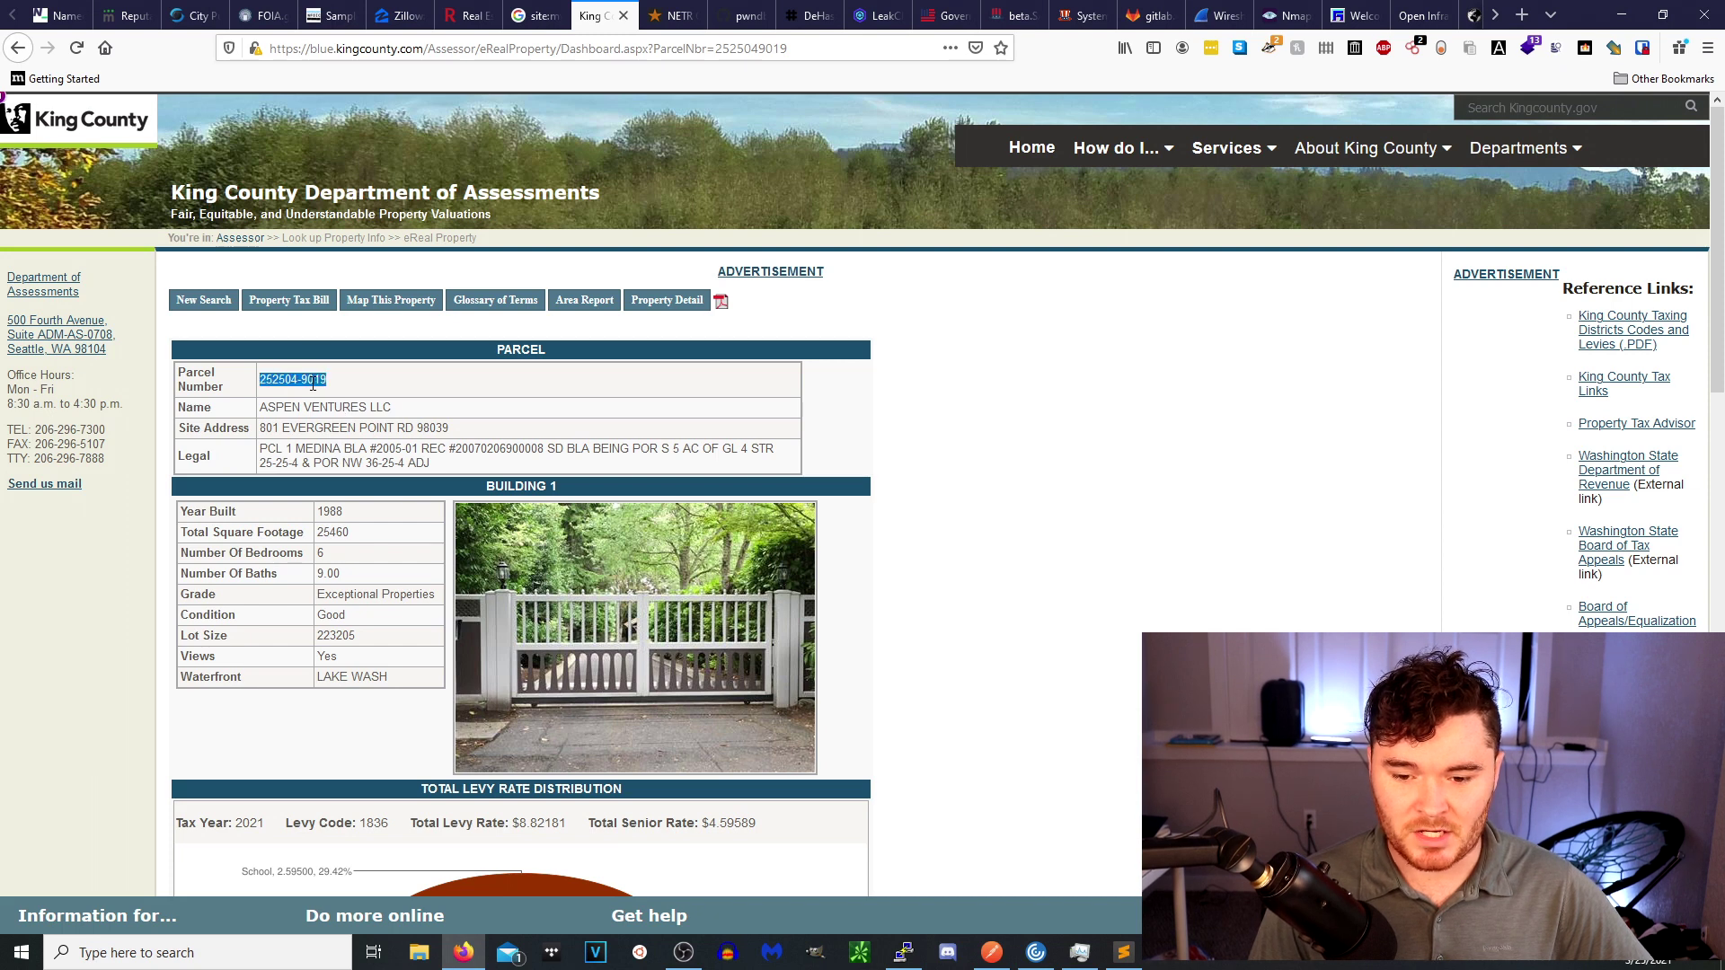
triple_click(328, 410)
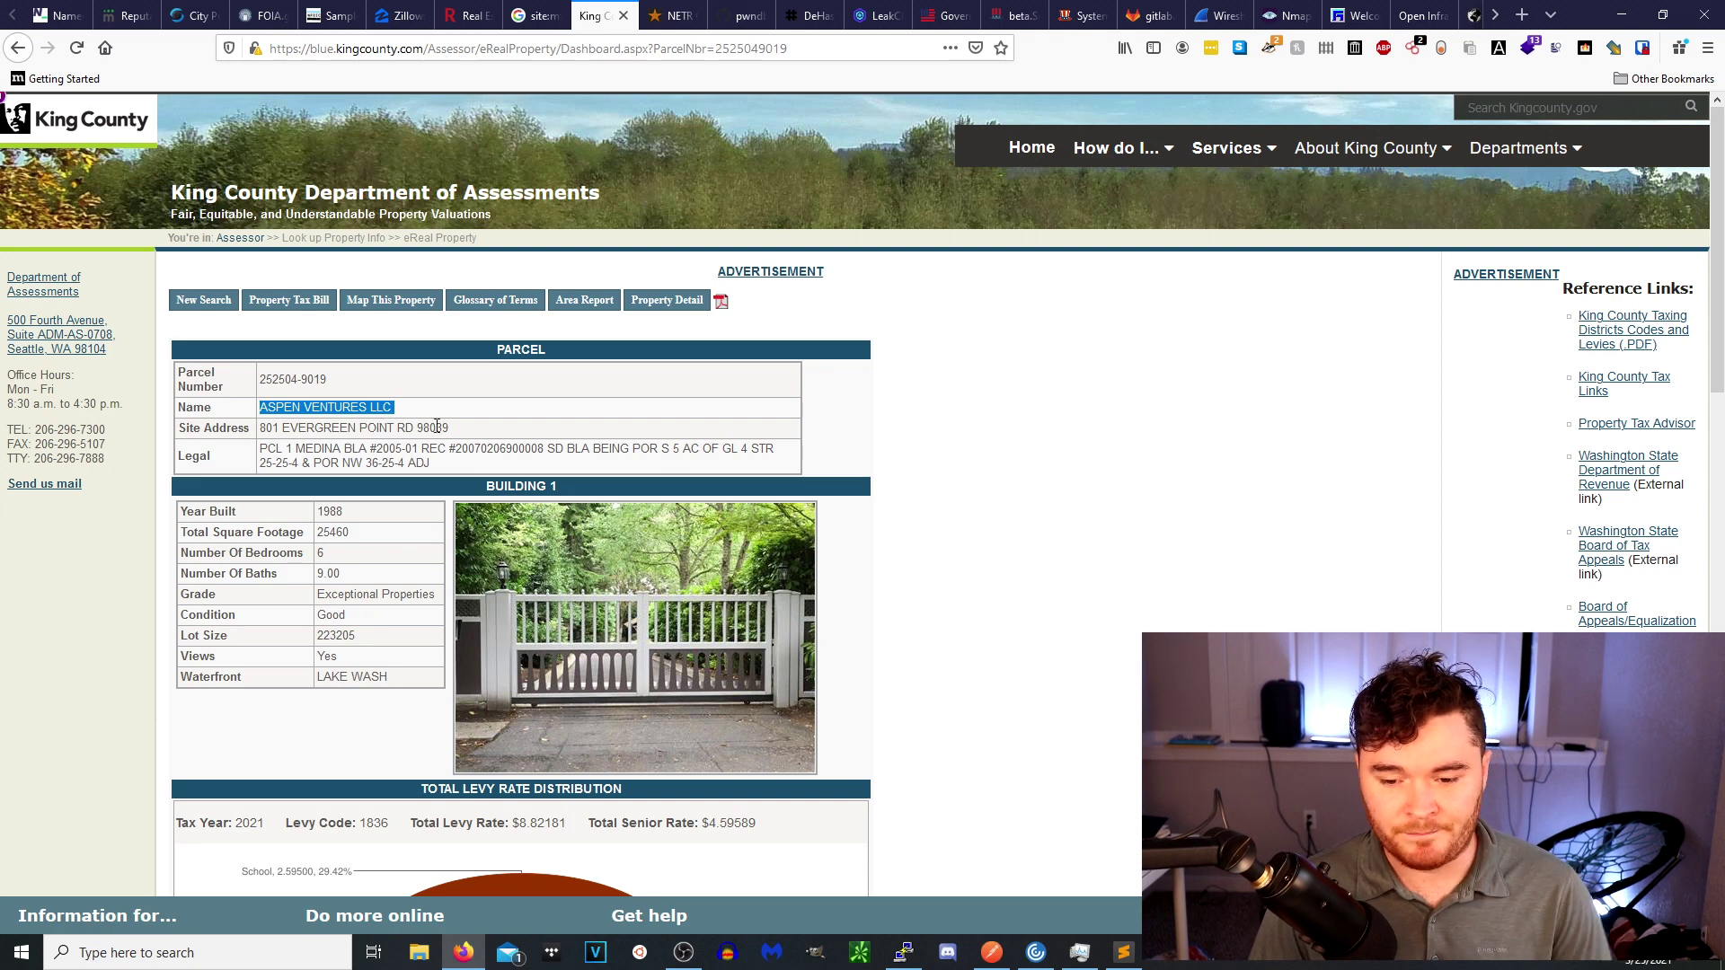
scroll(378, 466, "down", 1)
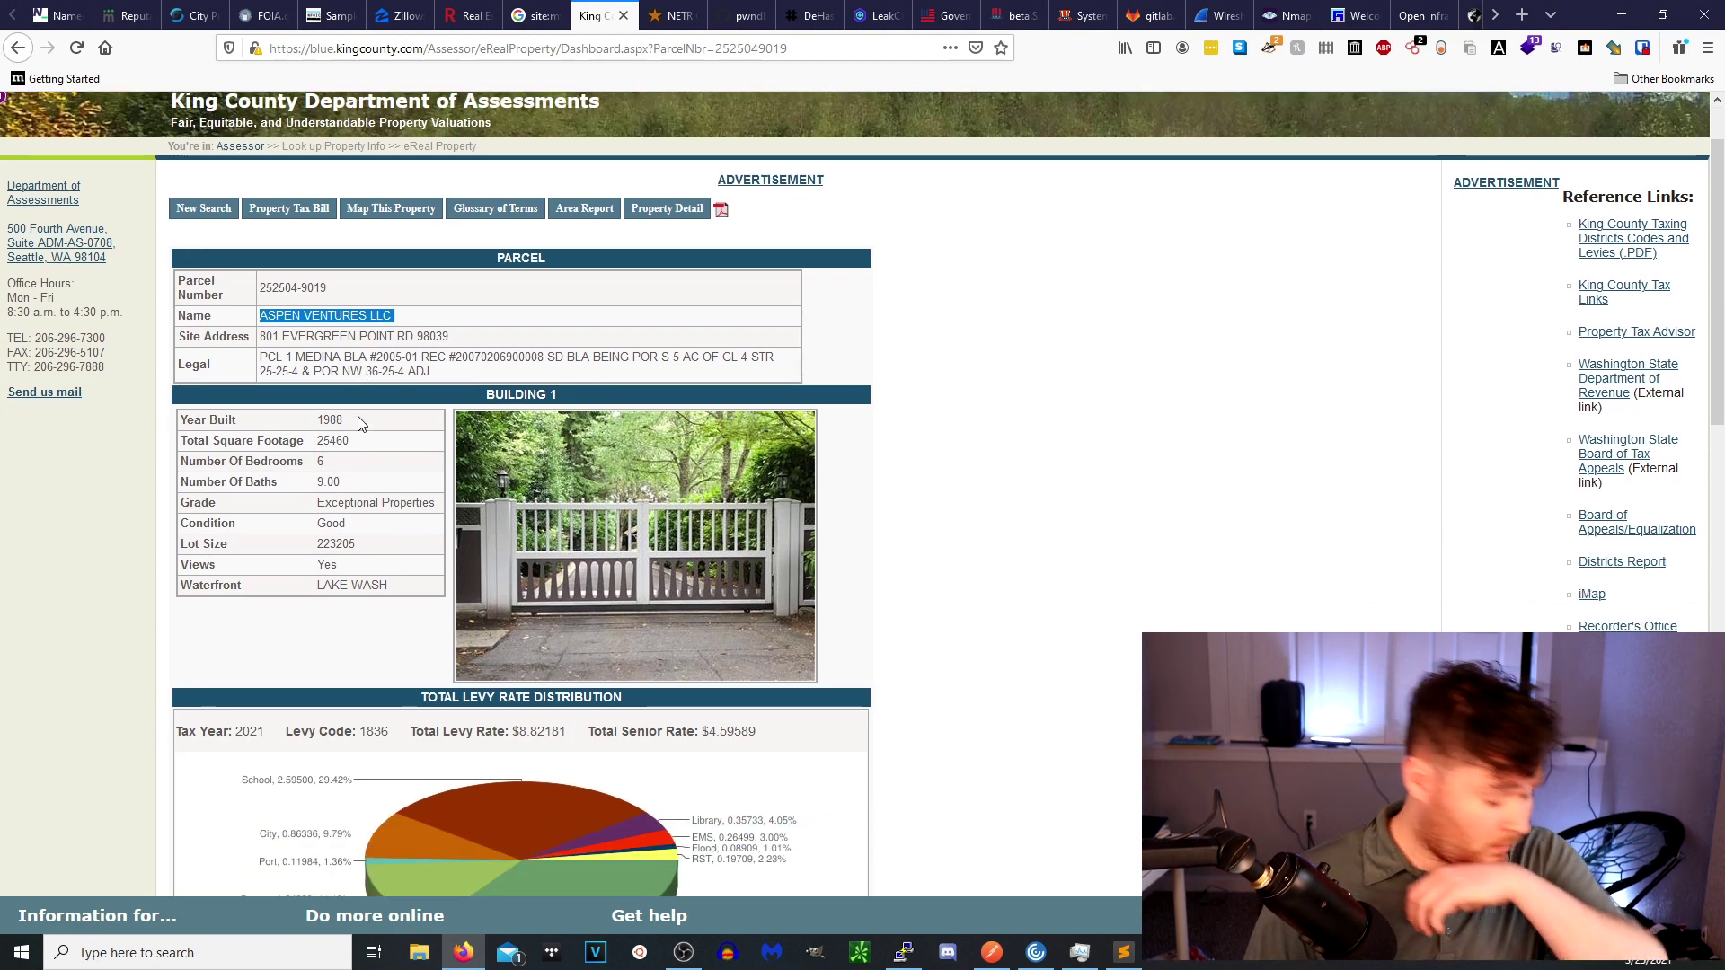
double_click(358, 421)
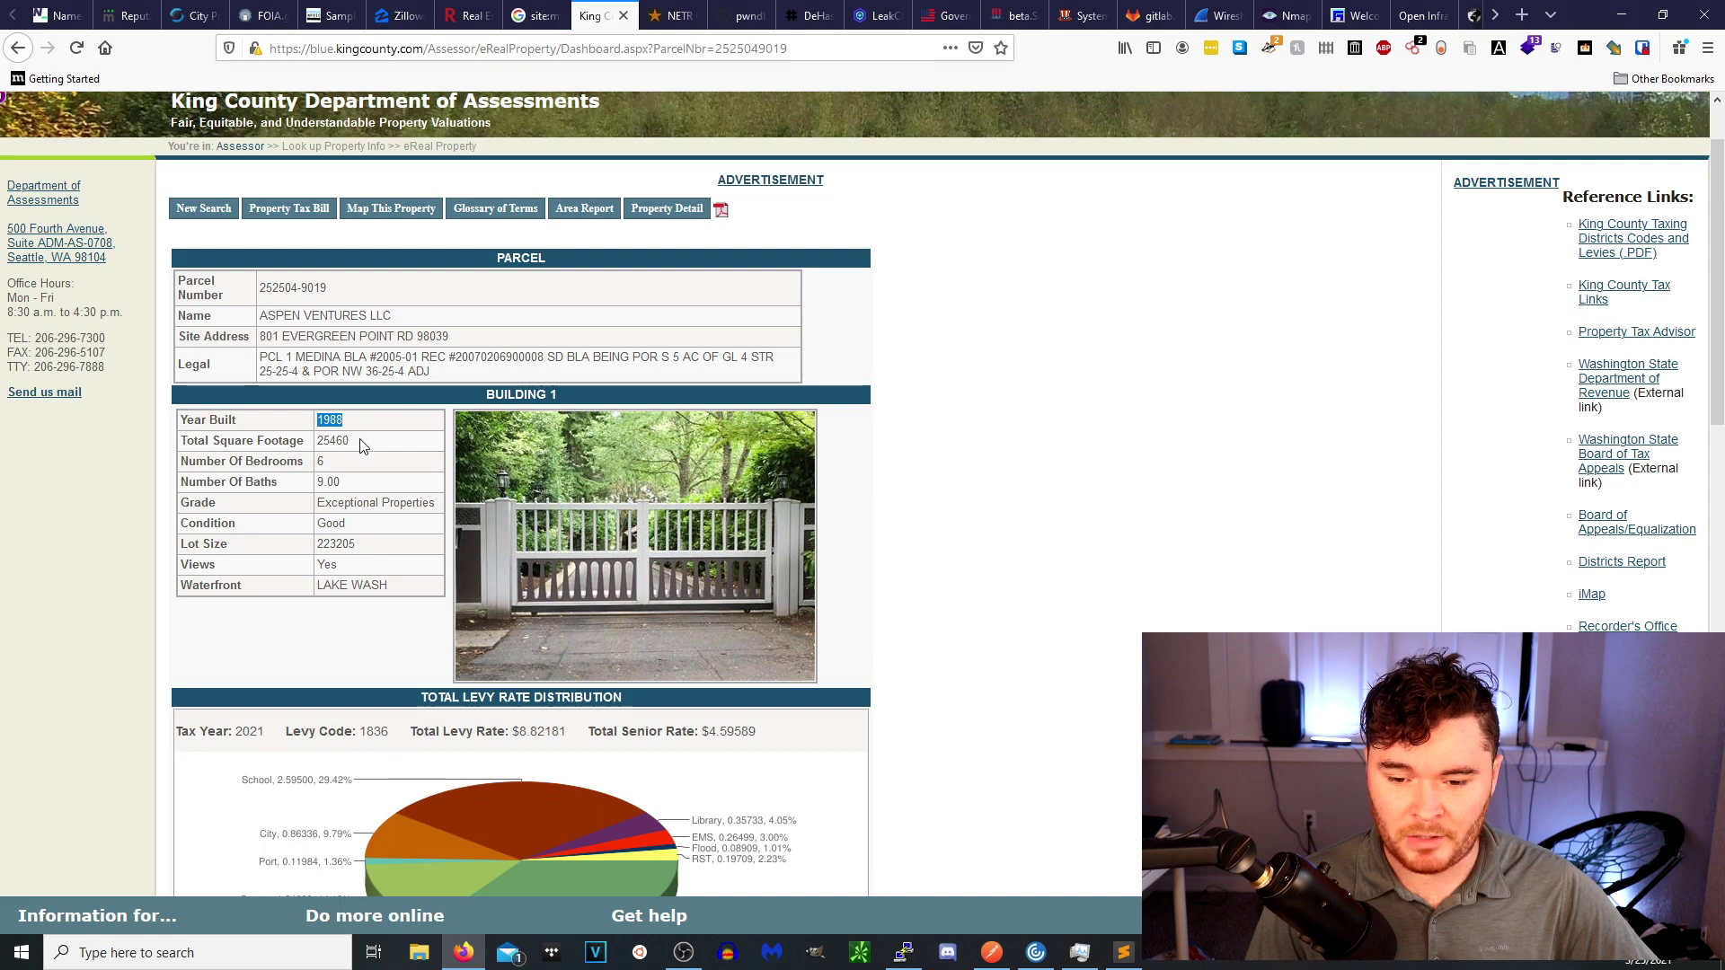
double_click(368, 444)
double_click(368, 462)
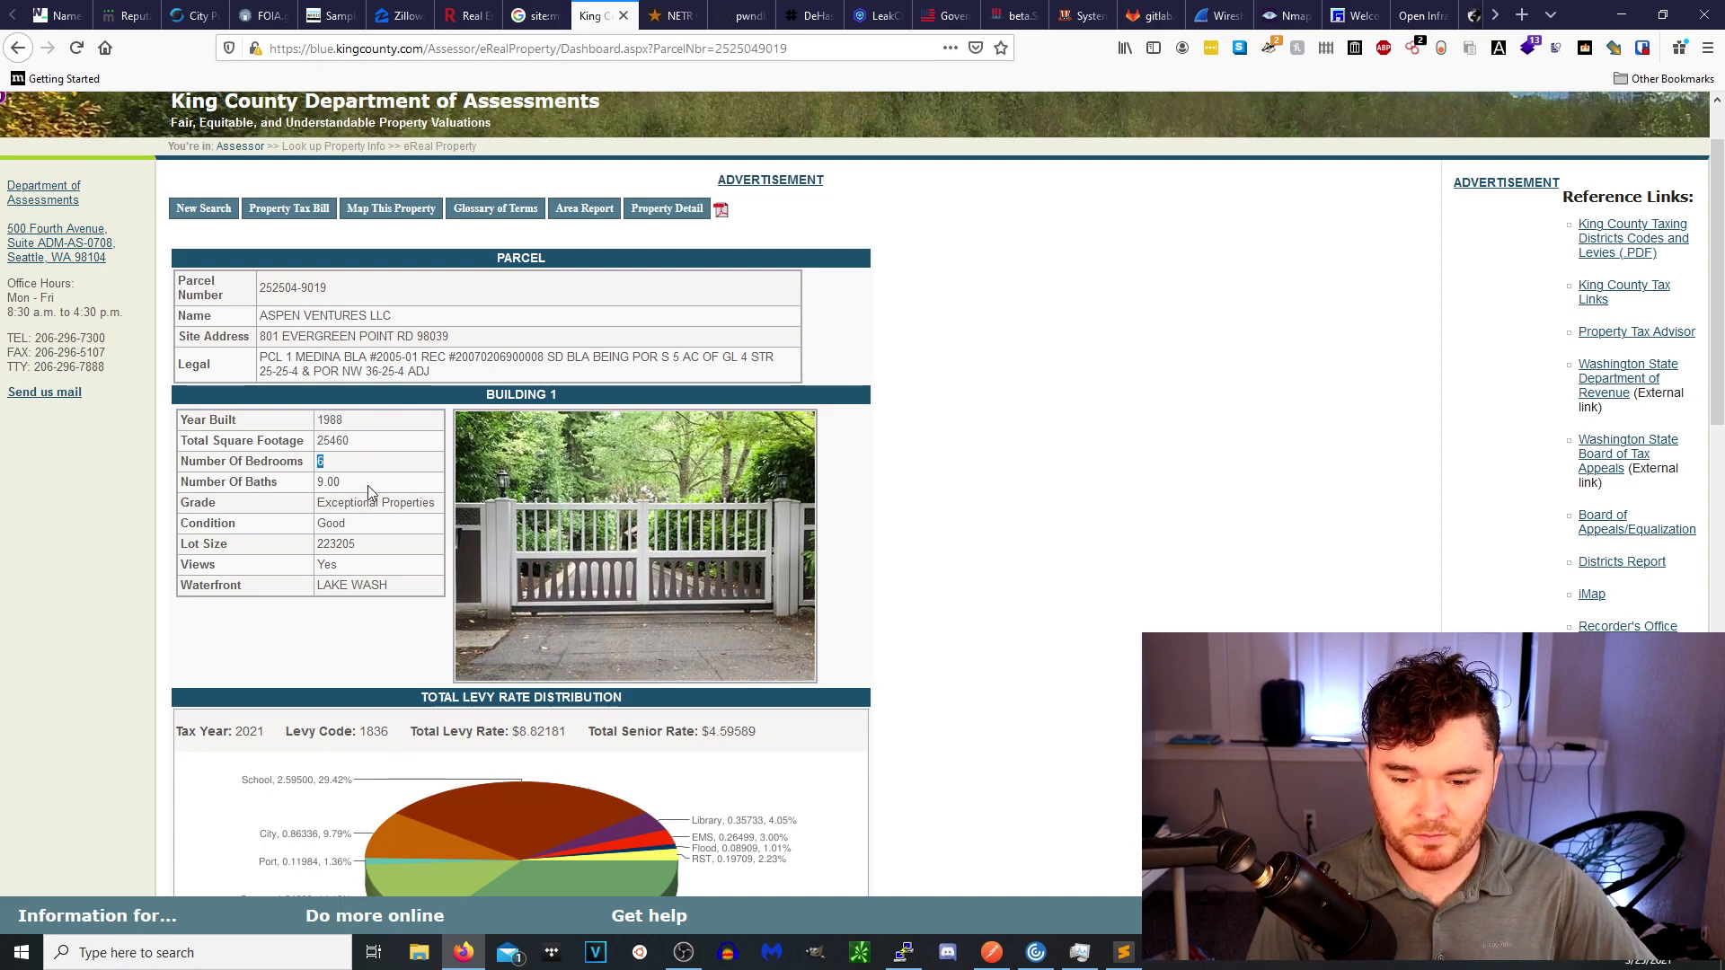
scroll(418, 506, "down", 8)
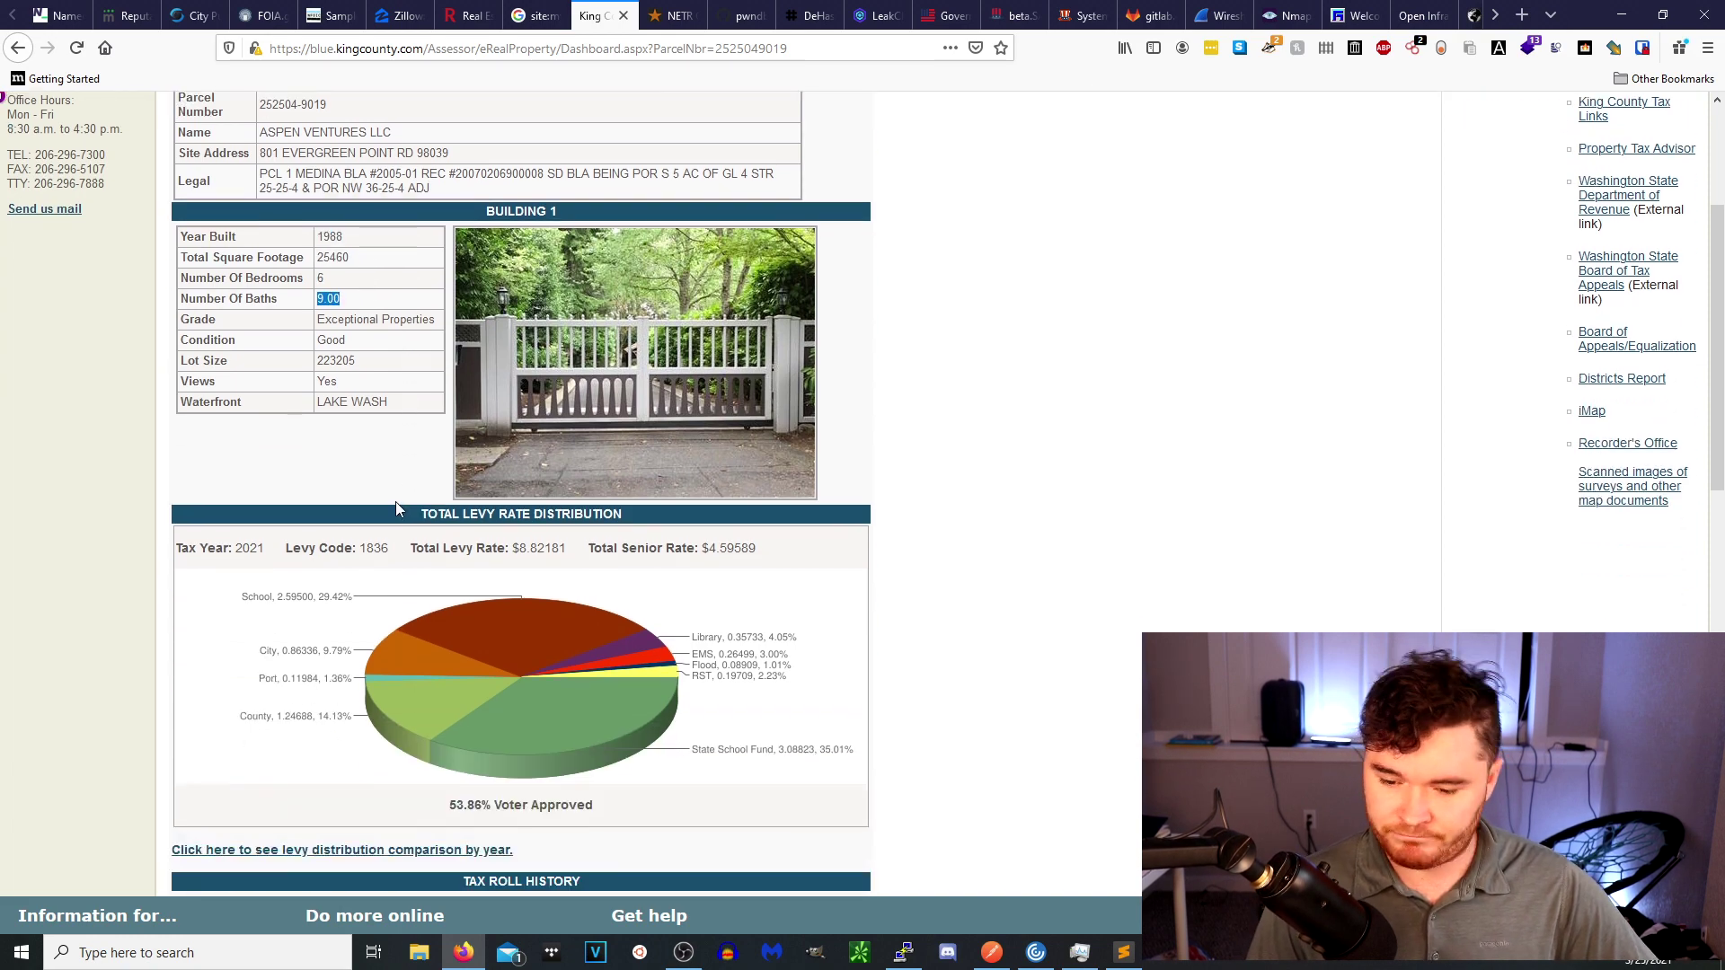
scroll(395, 482, "down", 7)
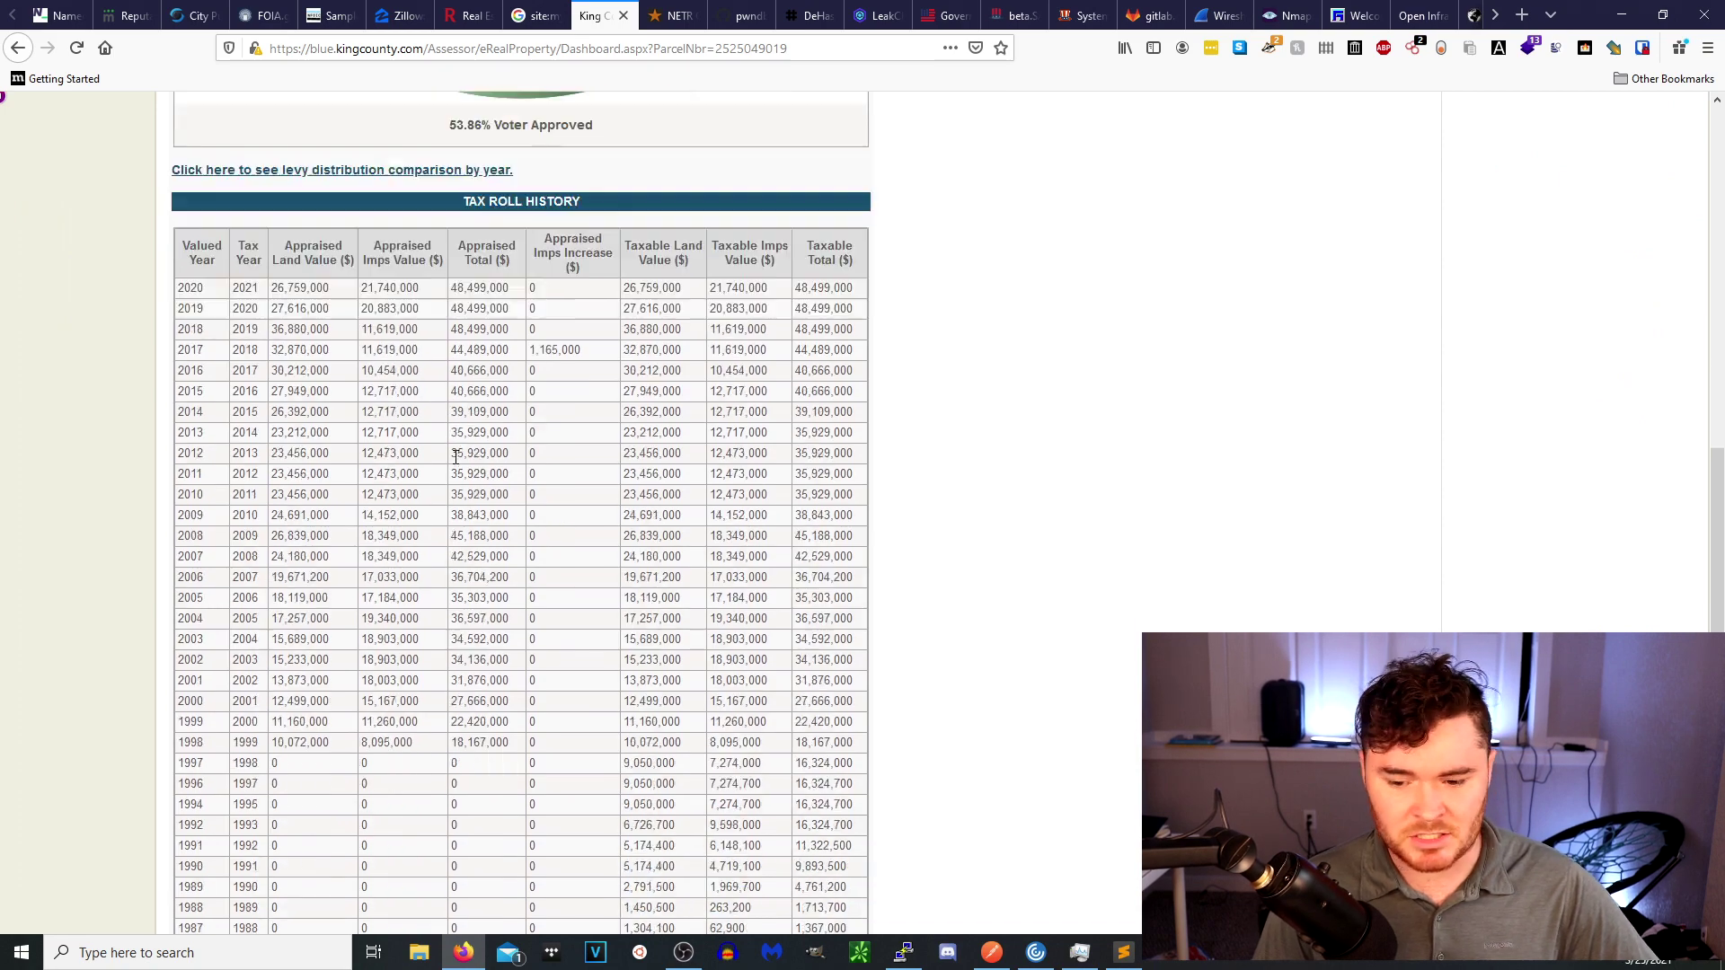
scroll(449, 463, "up", 14)
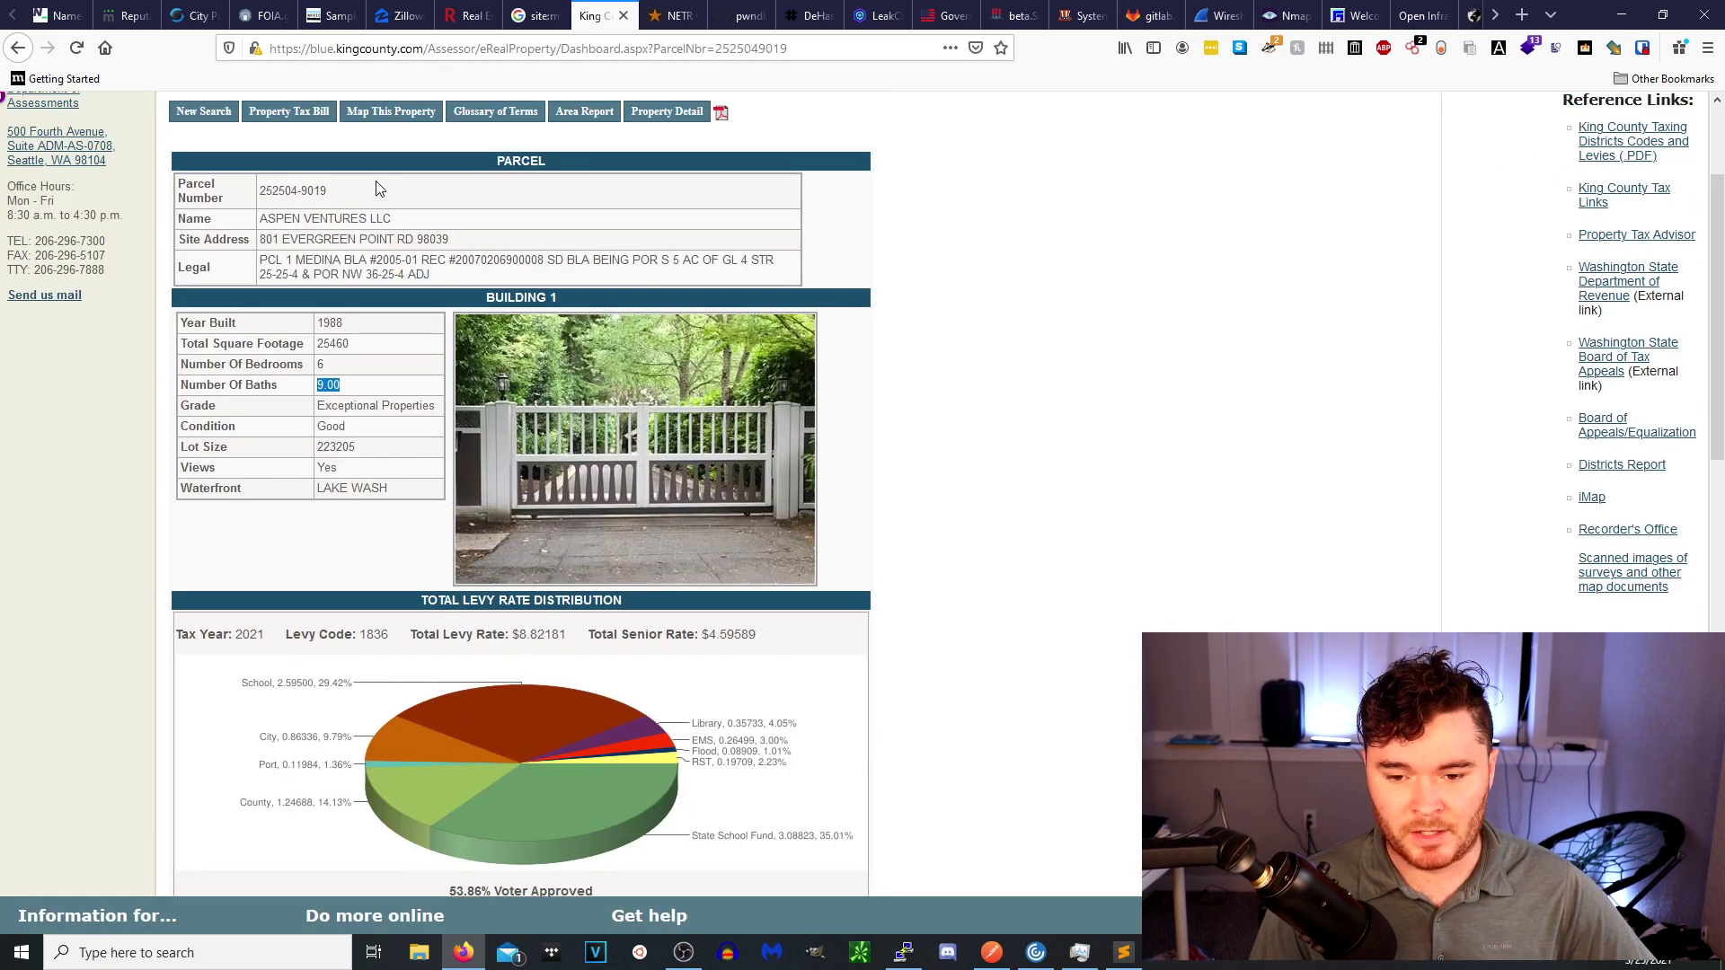
left_click(362, 216)
triple_click(356, 221)
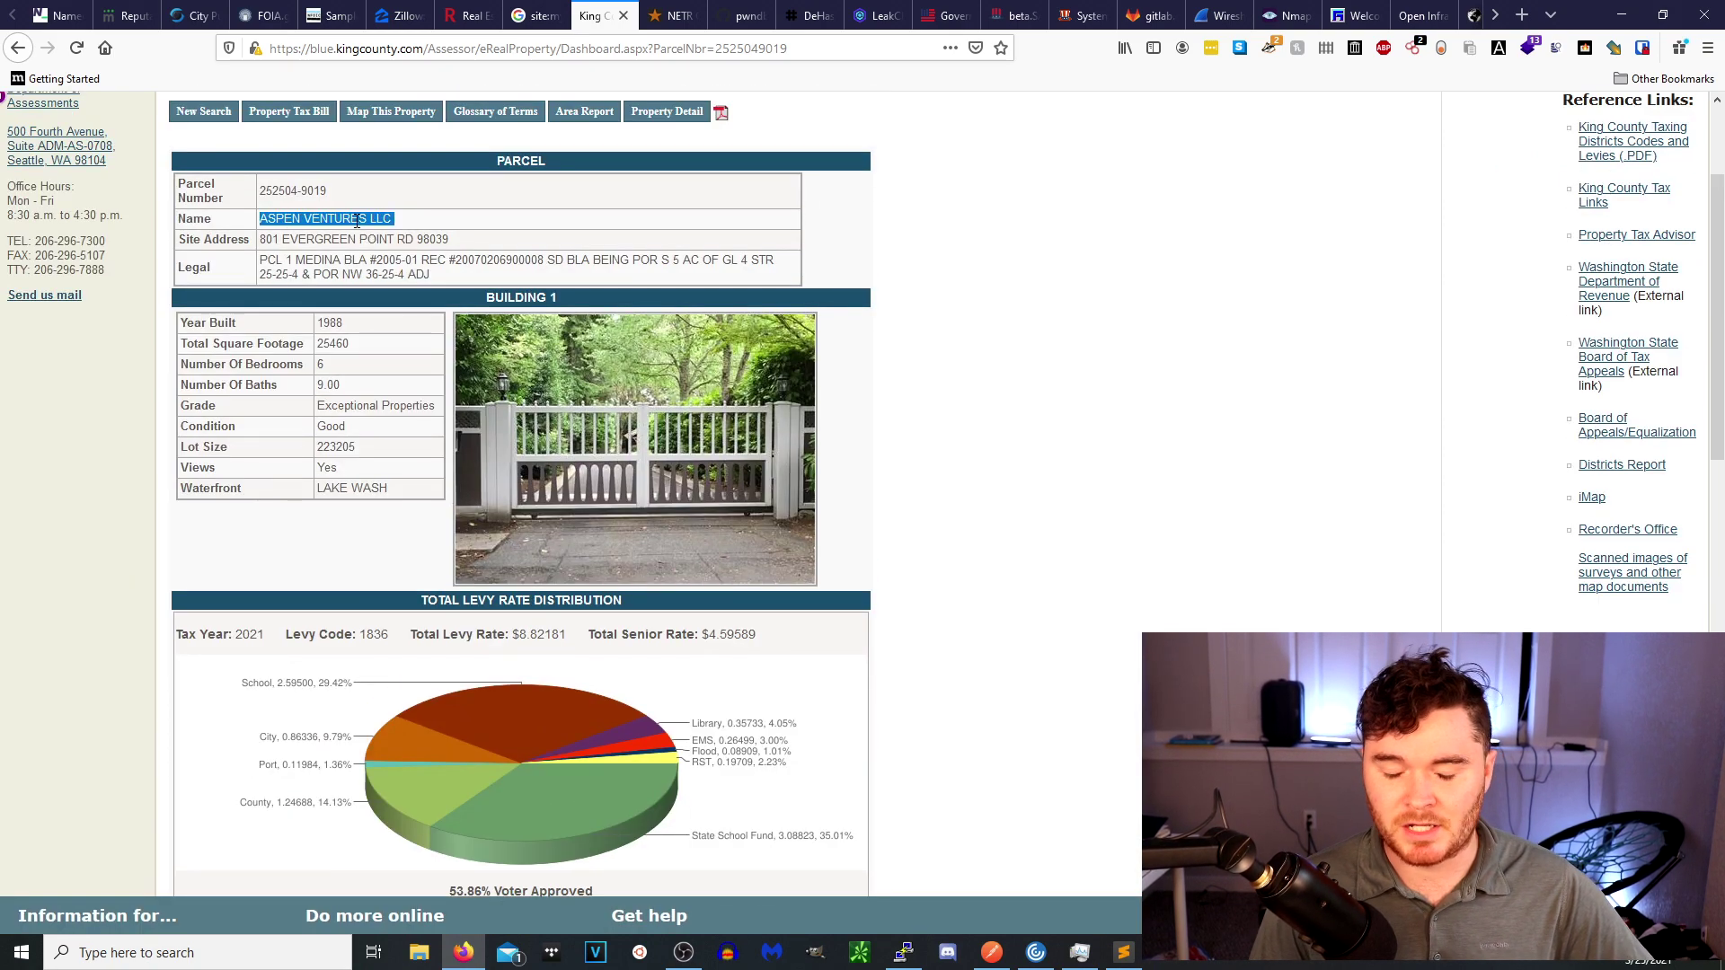
Open NETR Online's Washington public records county list, then view pwndb.py on GitHub.
left_click(677, 16)
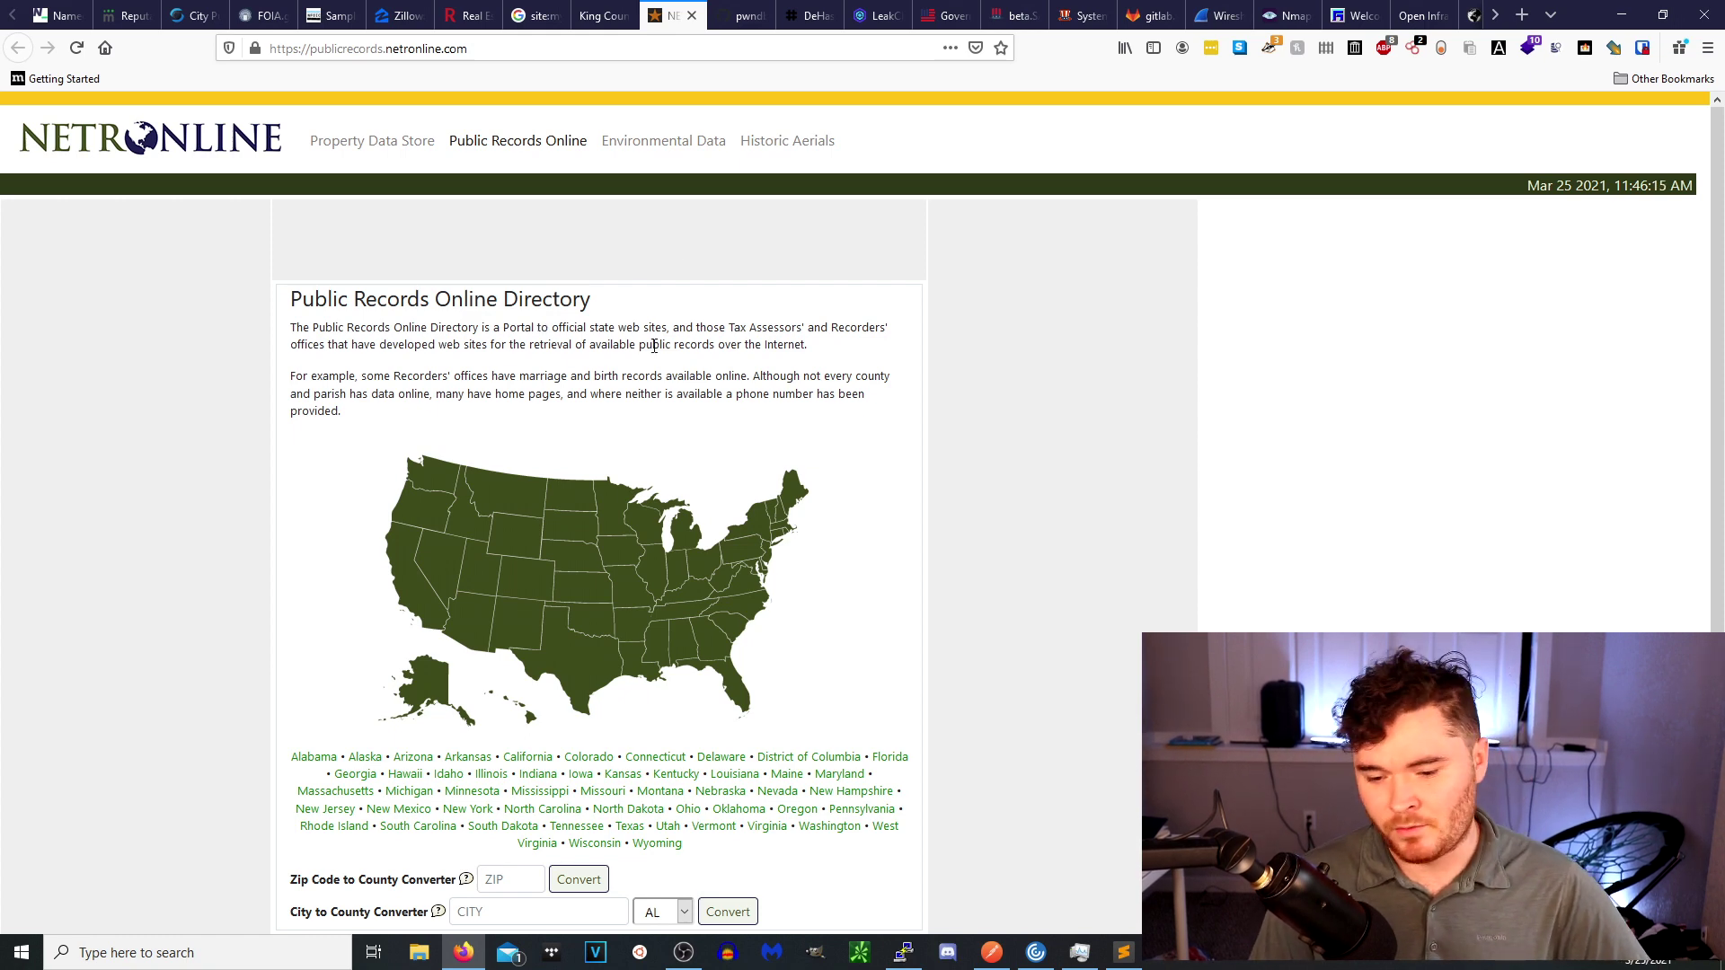
left_click(445, 485)
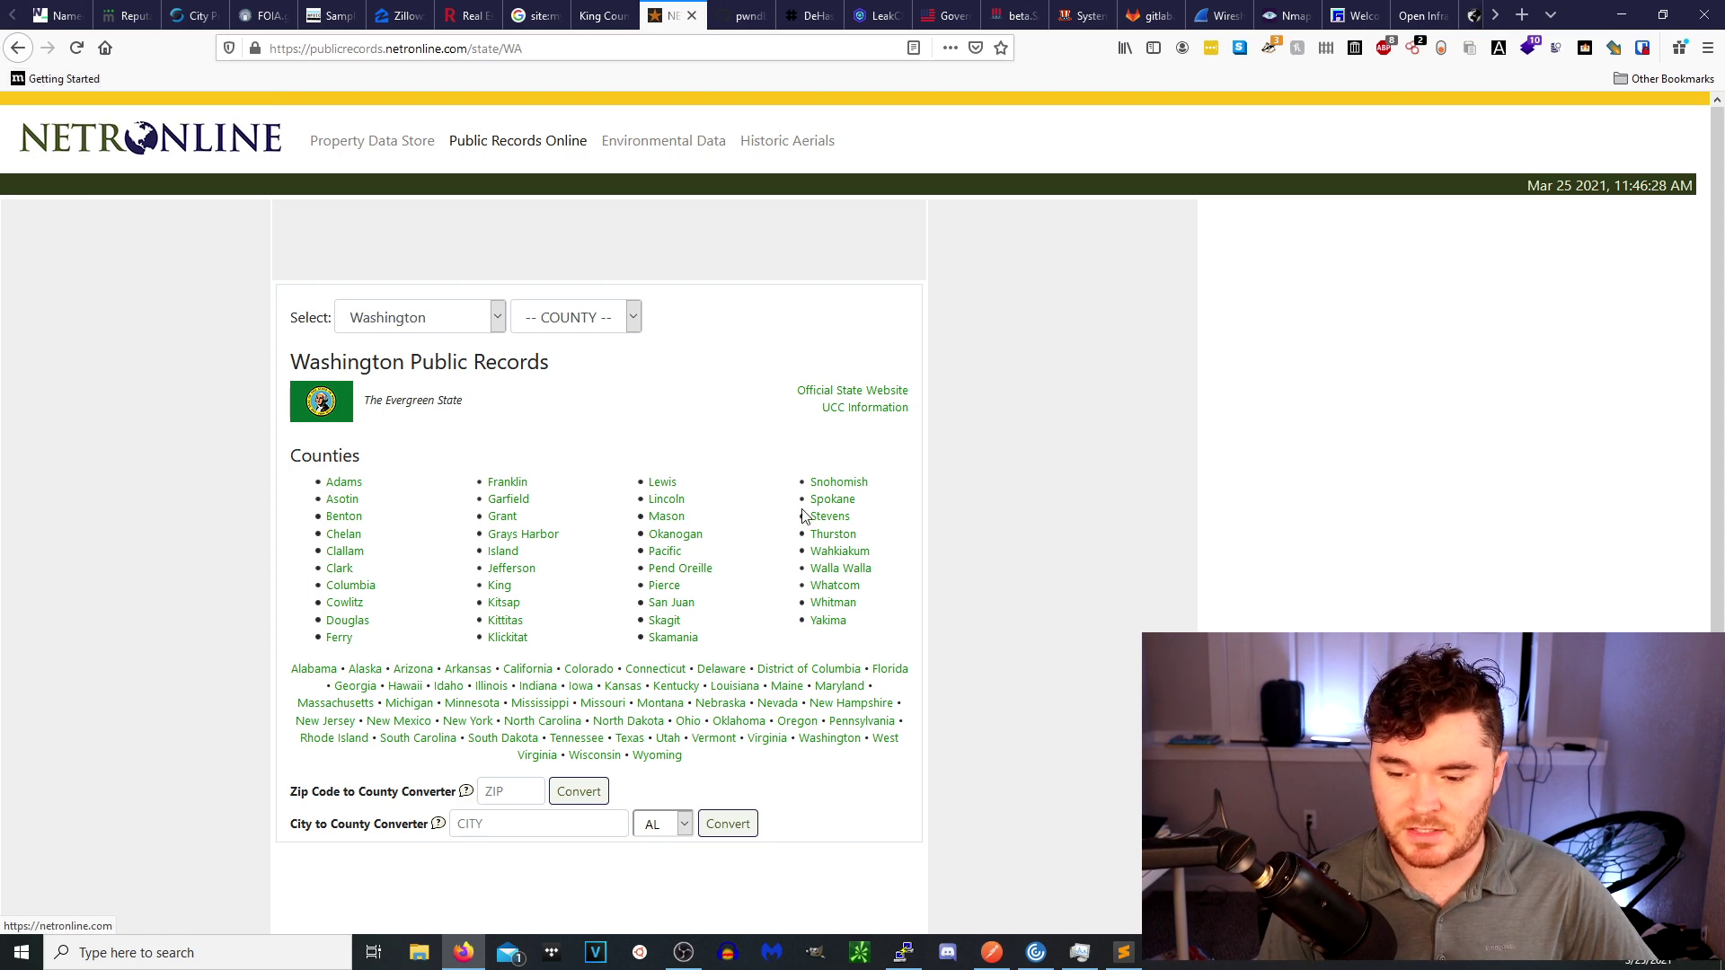
left_click(741, 16)
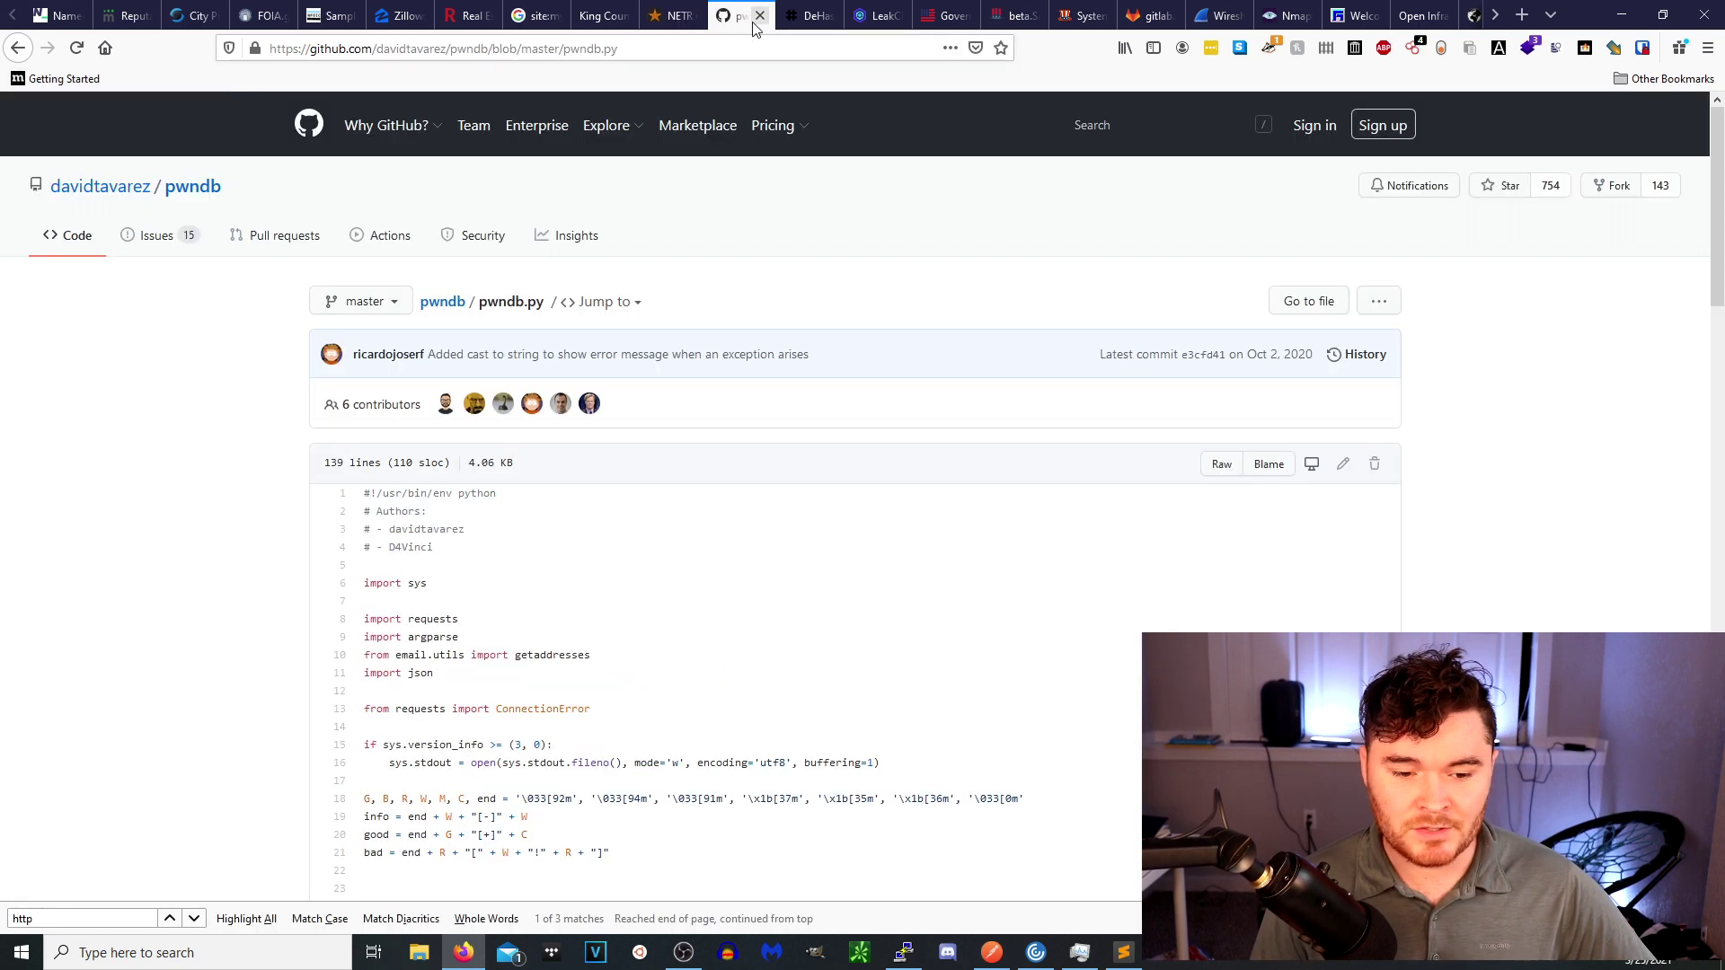
Jump to the next http match in pwndb.py and select the pwndb2am4tzkvold onion name on line 54.
scroll(649, 342, "down", 2)
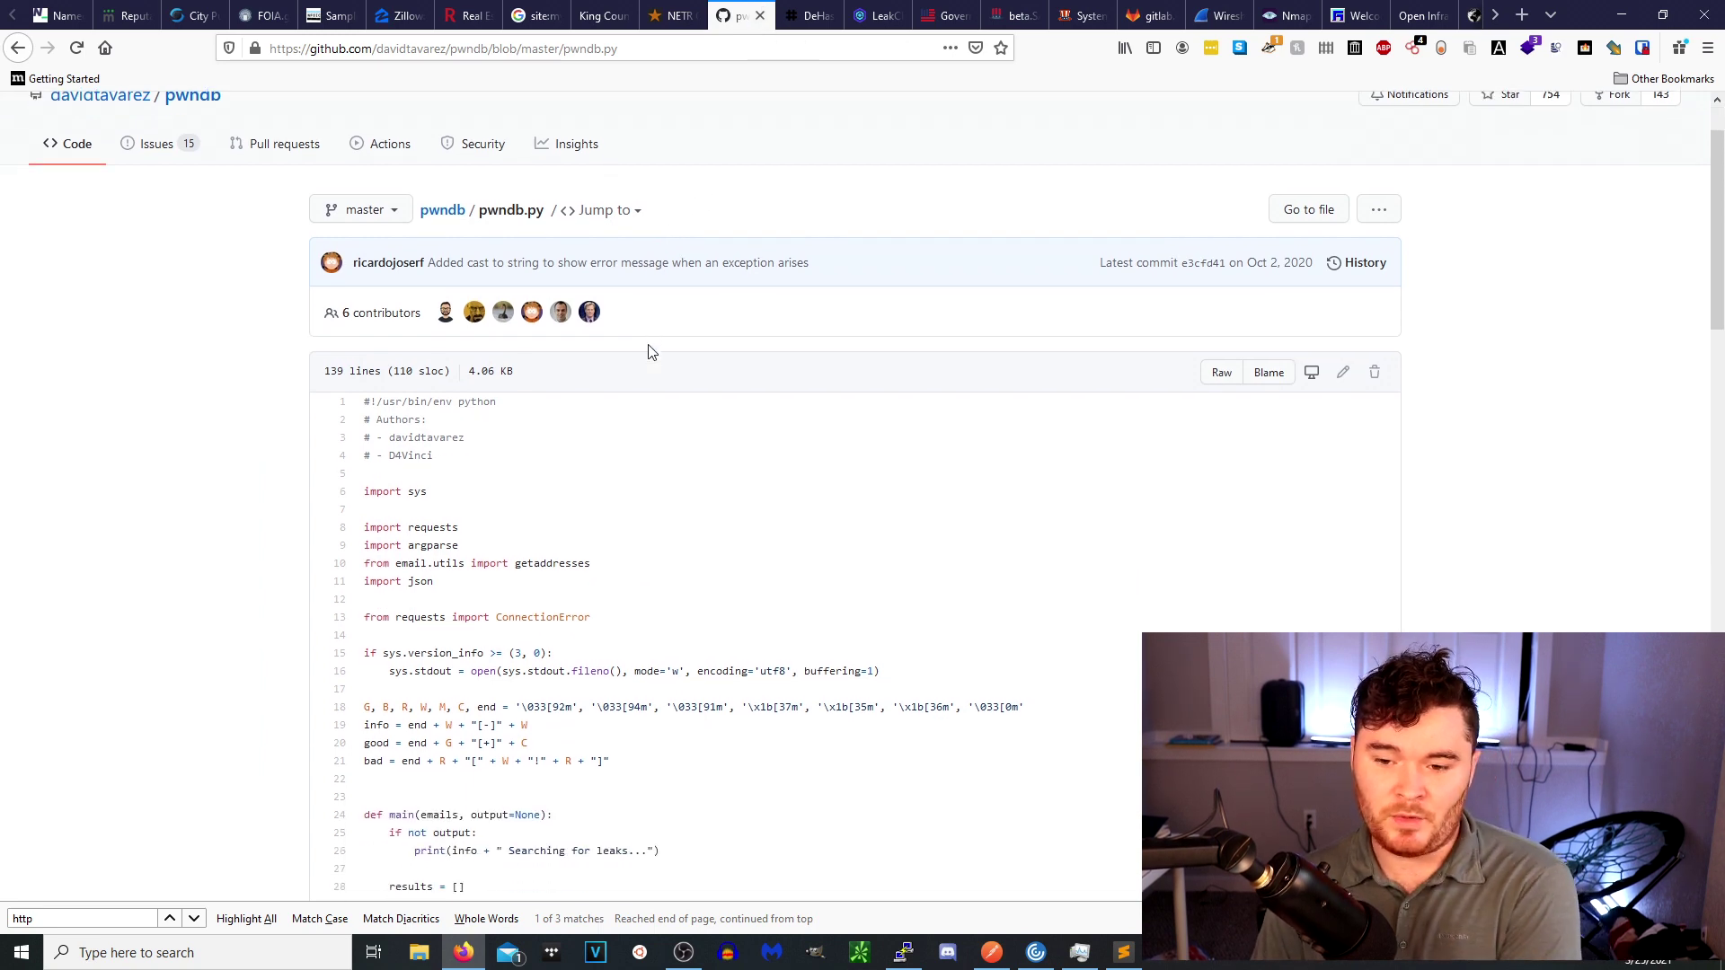
scroll(386, 211, "up", 2)
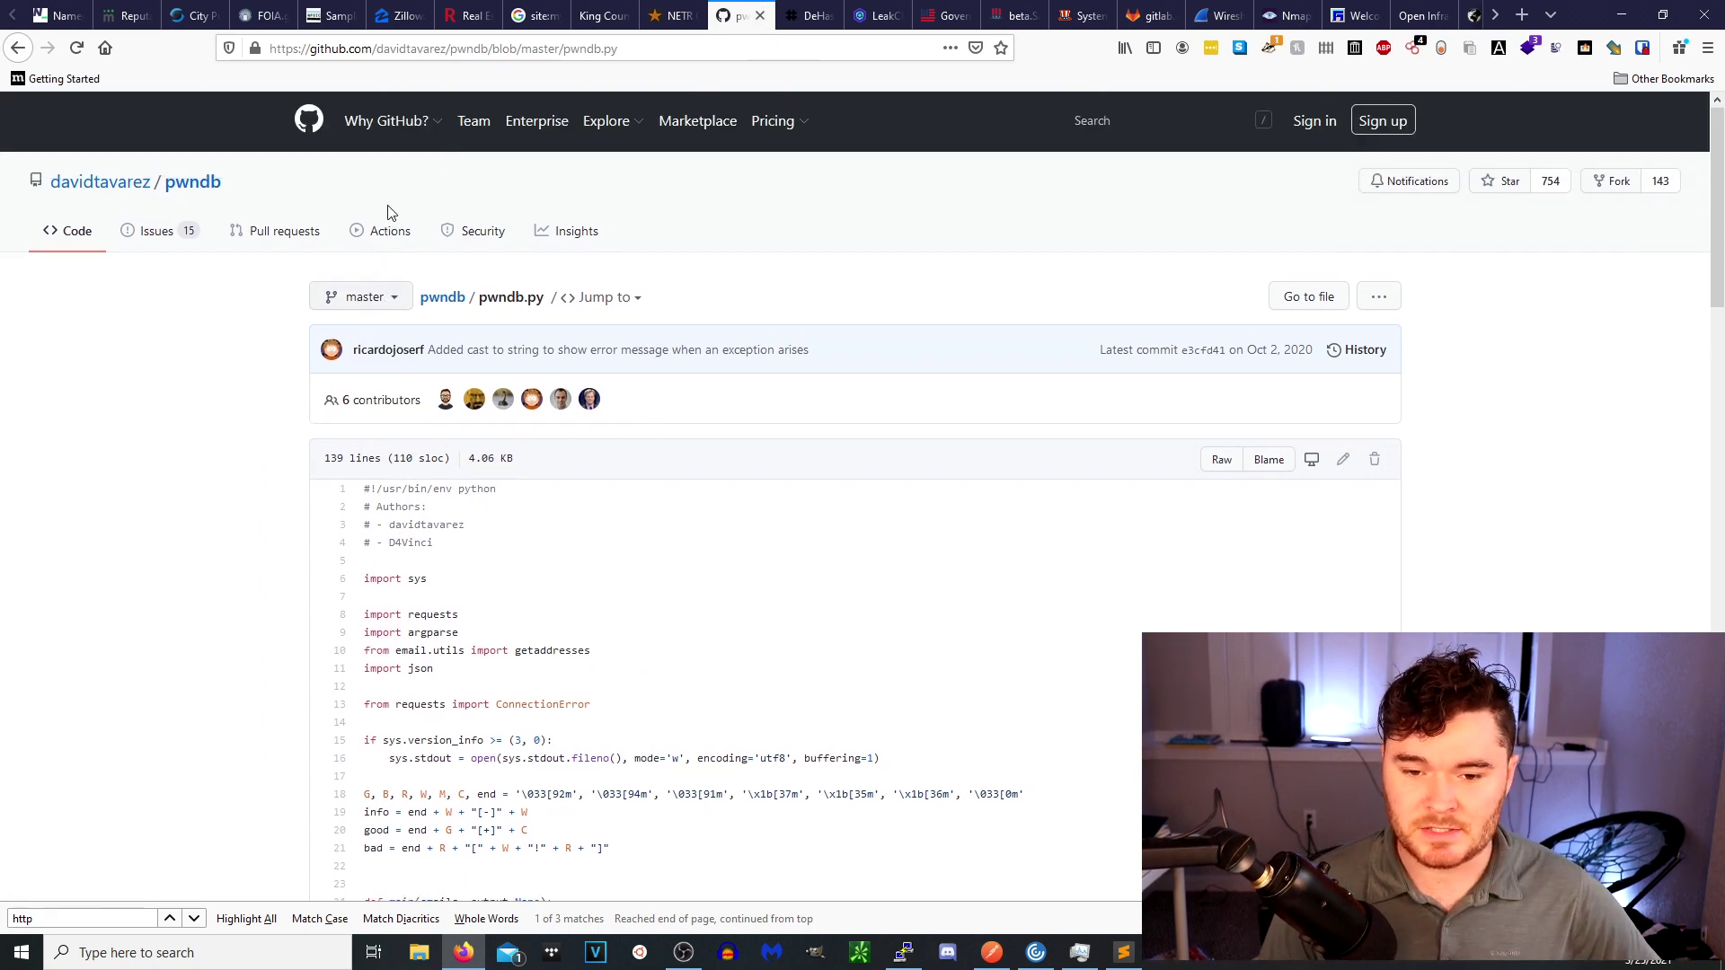
scroll(462, 469, "down", 2)
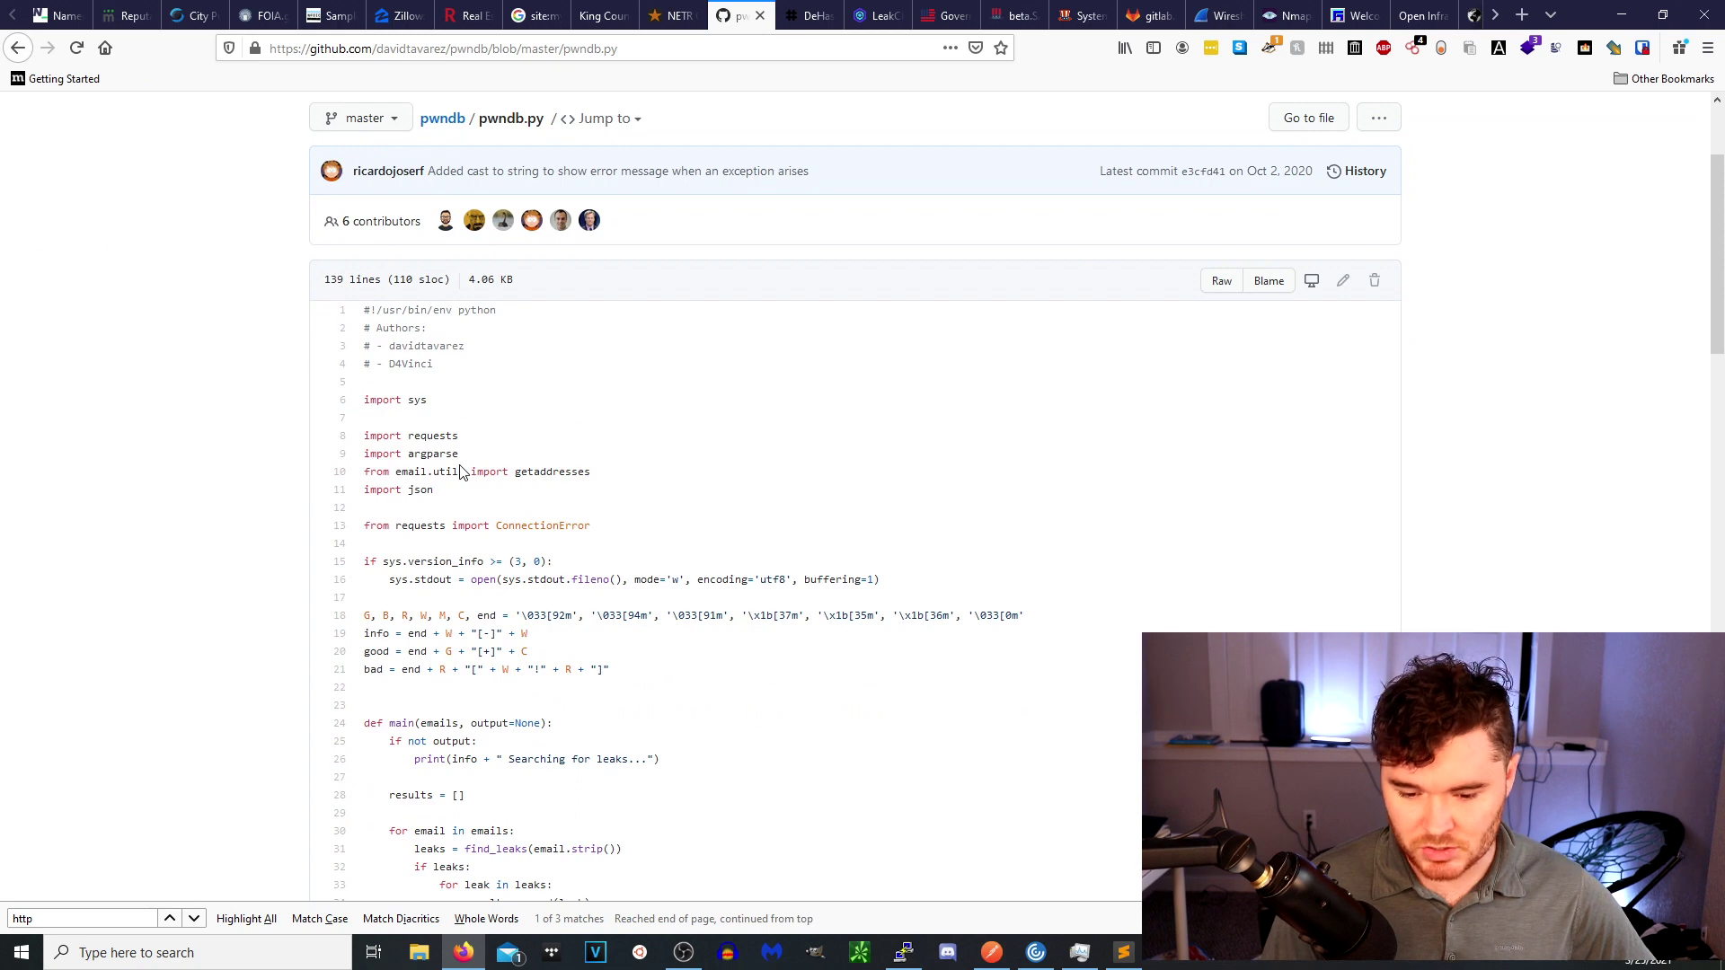
left_click(121, 919)
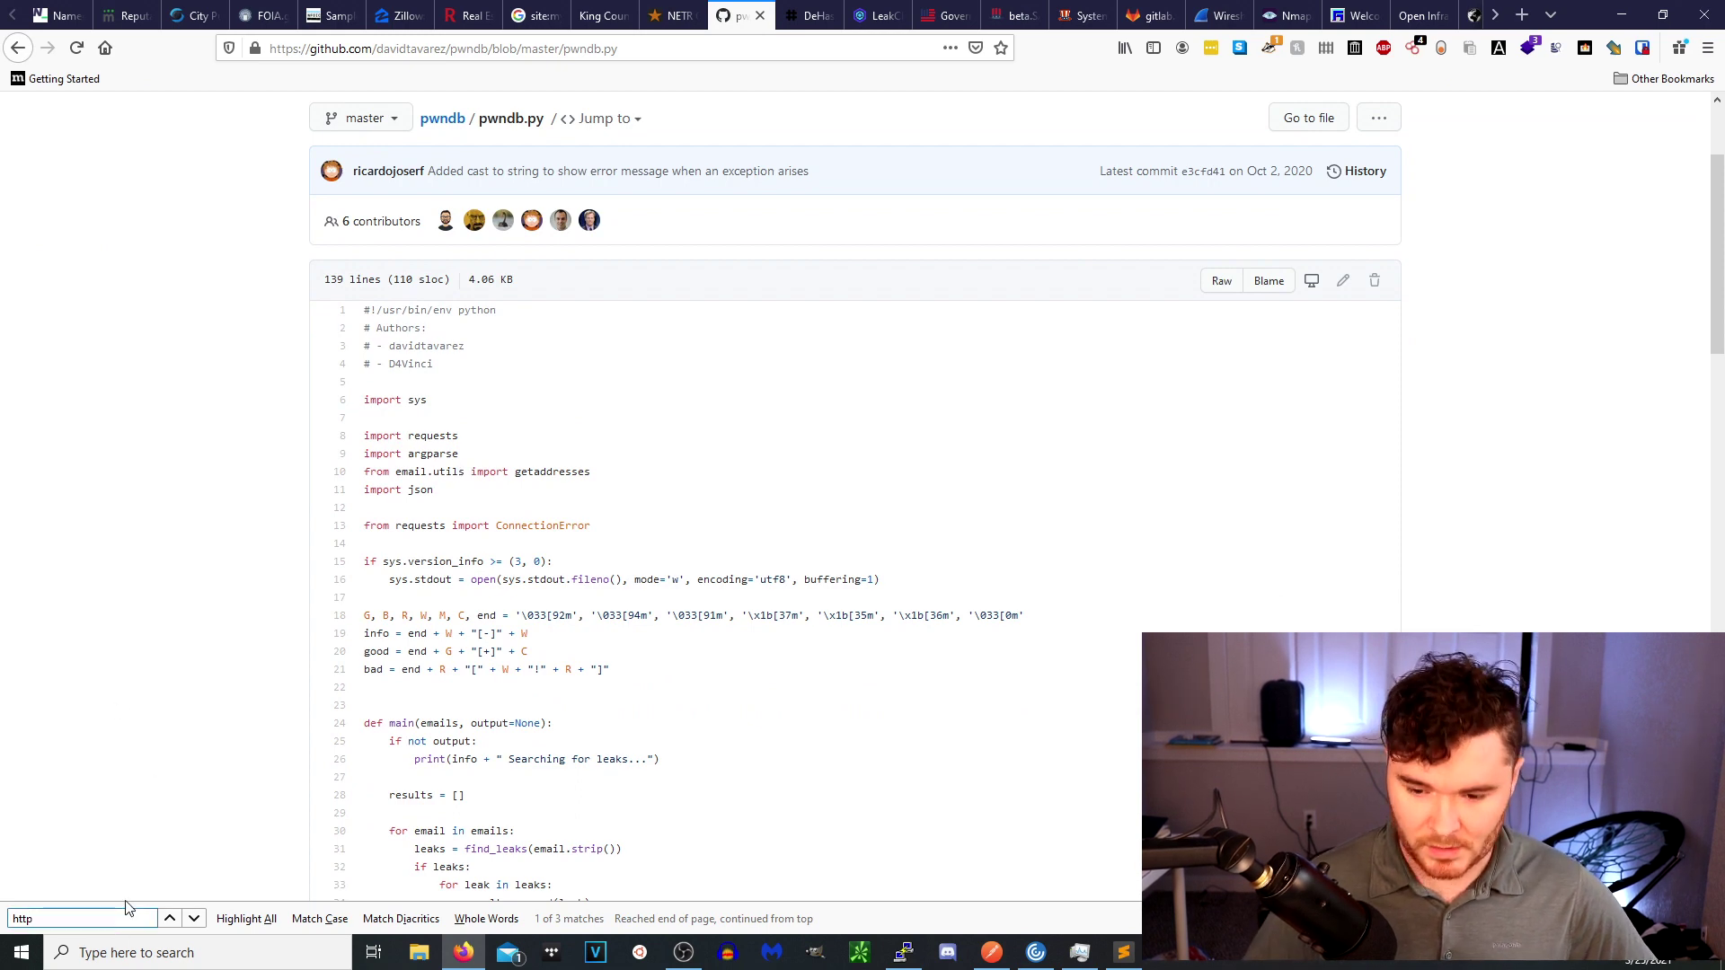
key("Return")
key("Return")
key("Return")
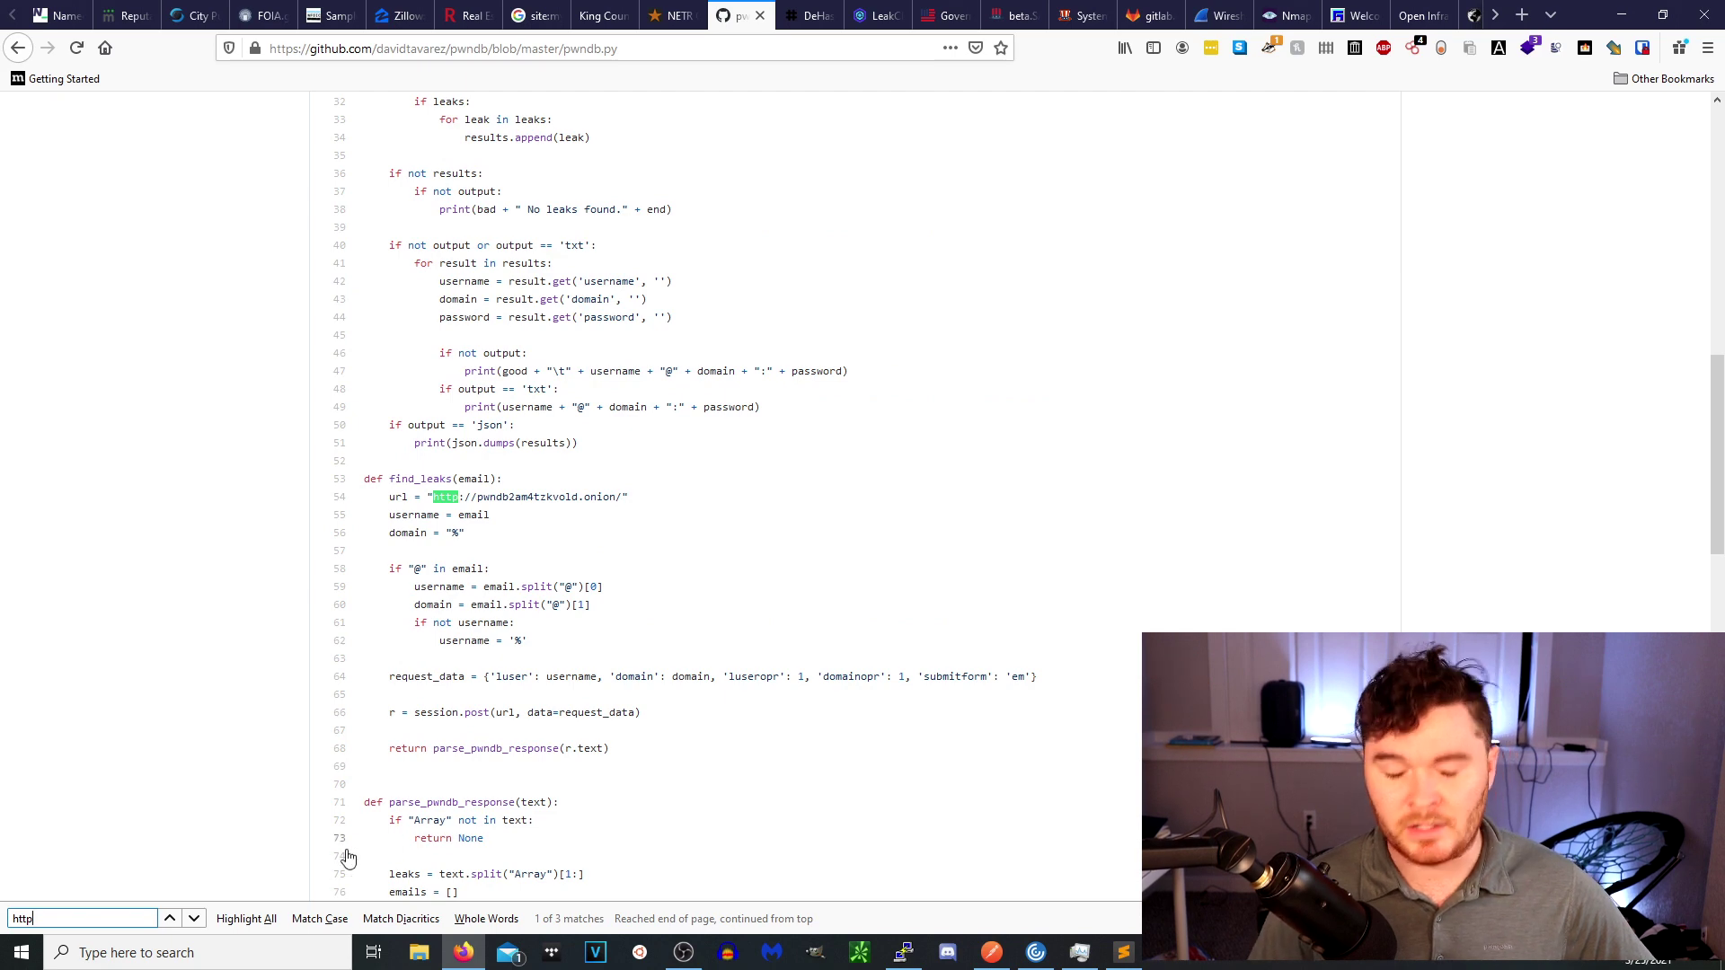
double_click(493, 498)
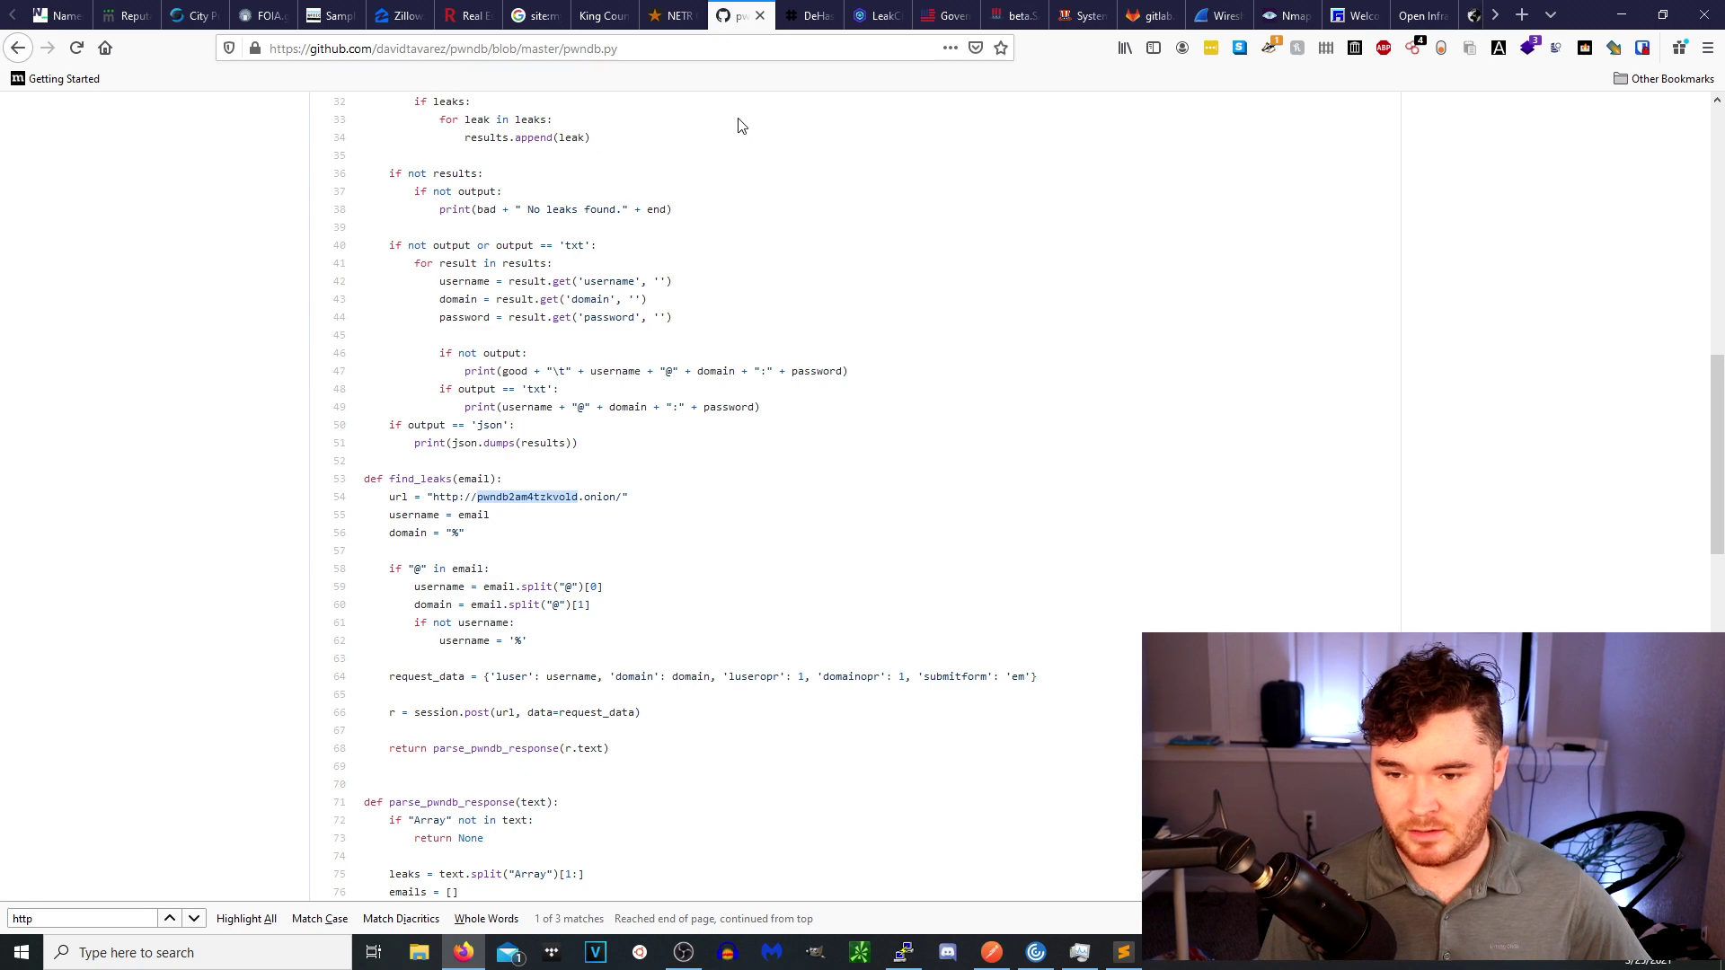
Leave the pwndb.py source and switch to the DeHashed site.
scroll(572, 447, "down", 1)
scroll(572, 446, "up", 10)
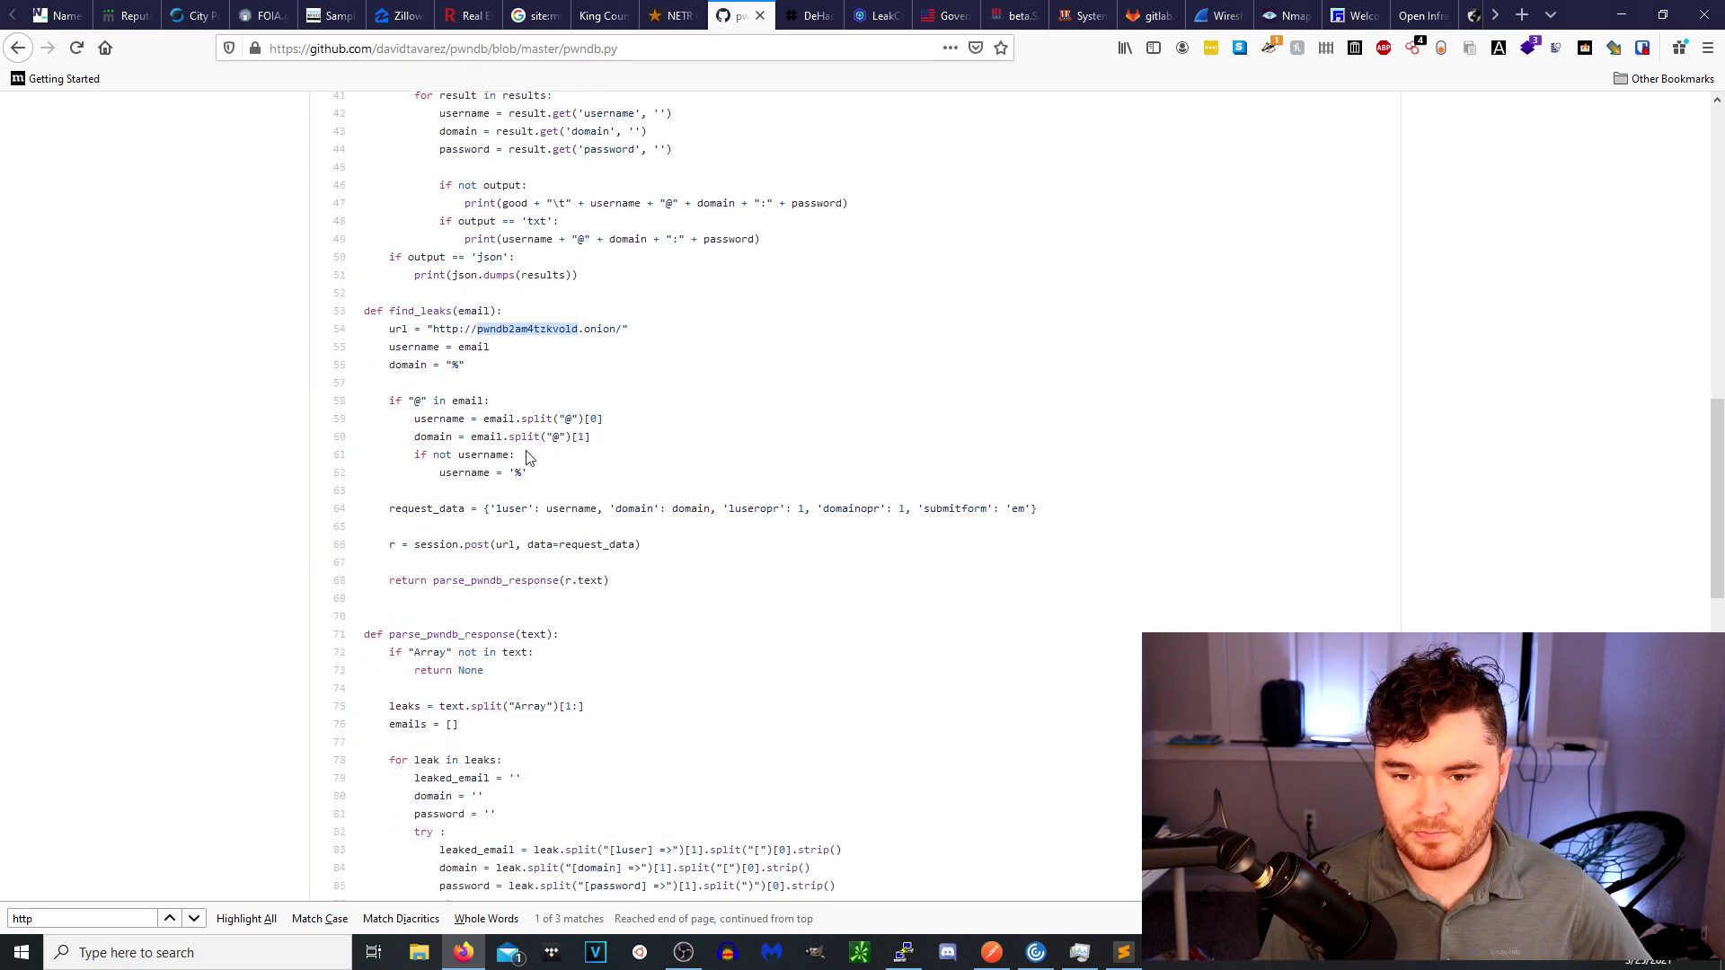
mouse_move(526, 412)
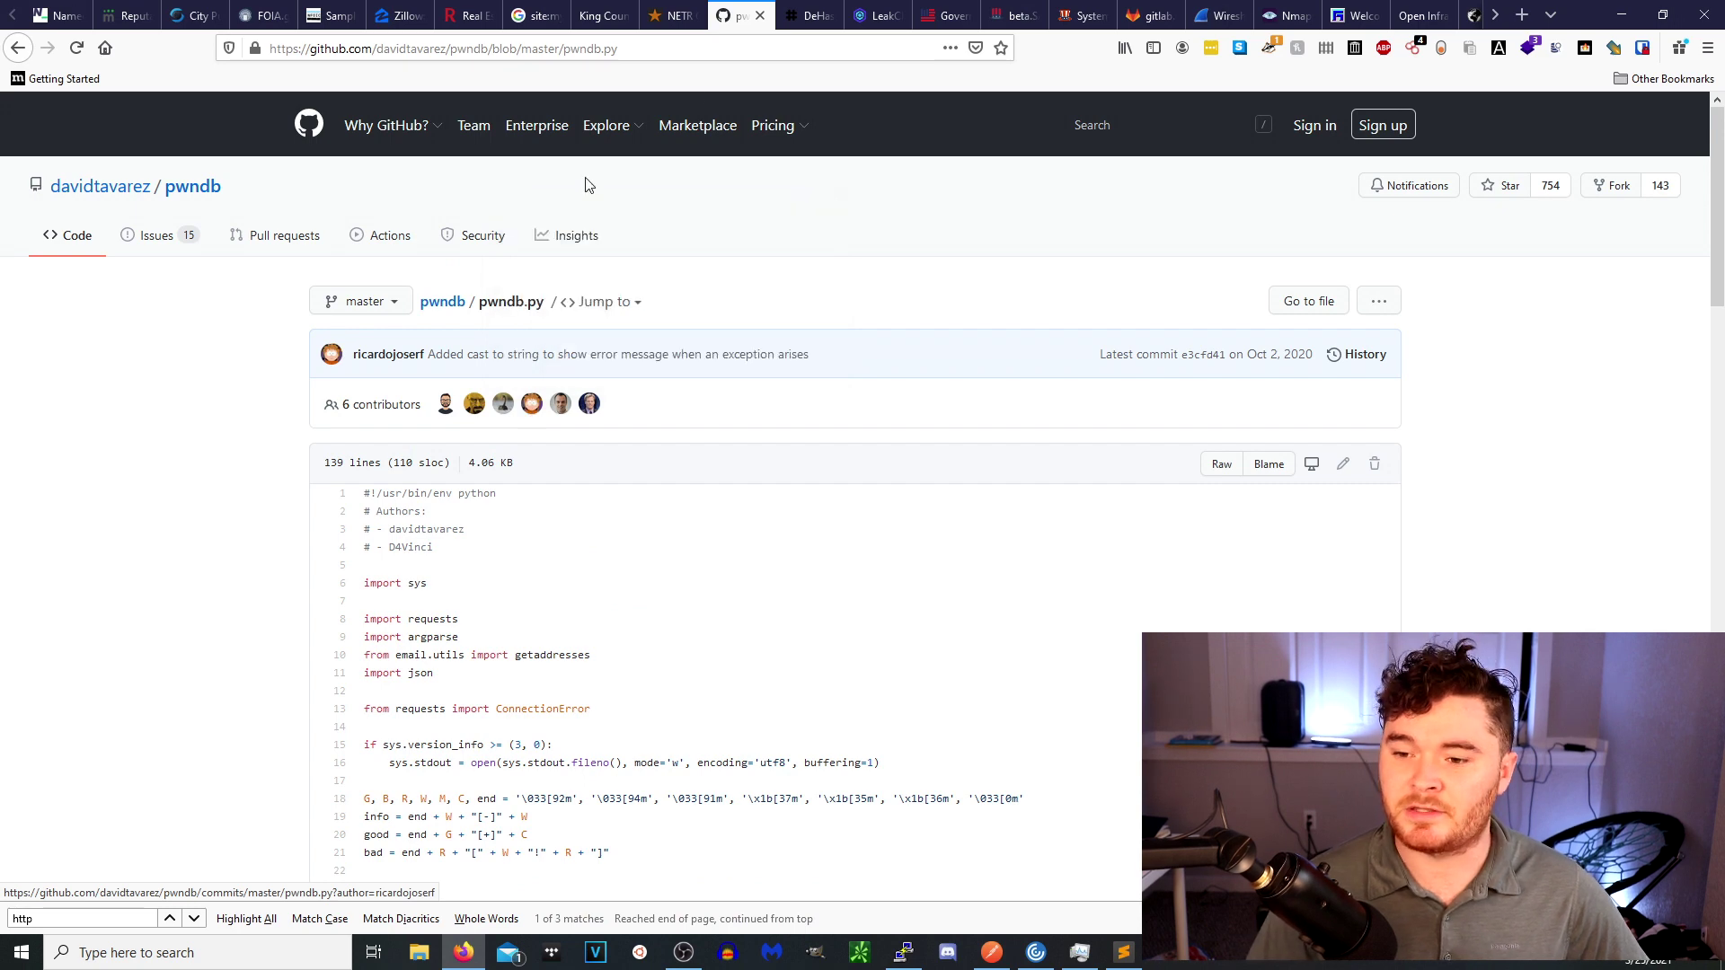
left_click(811, 16)
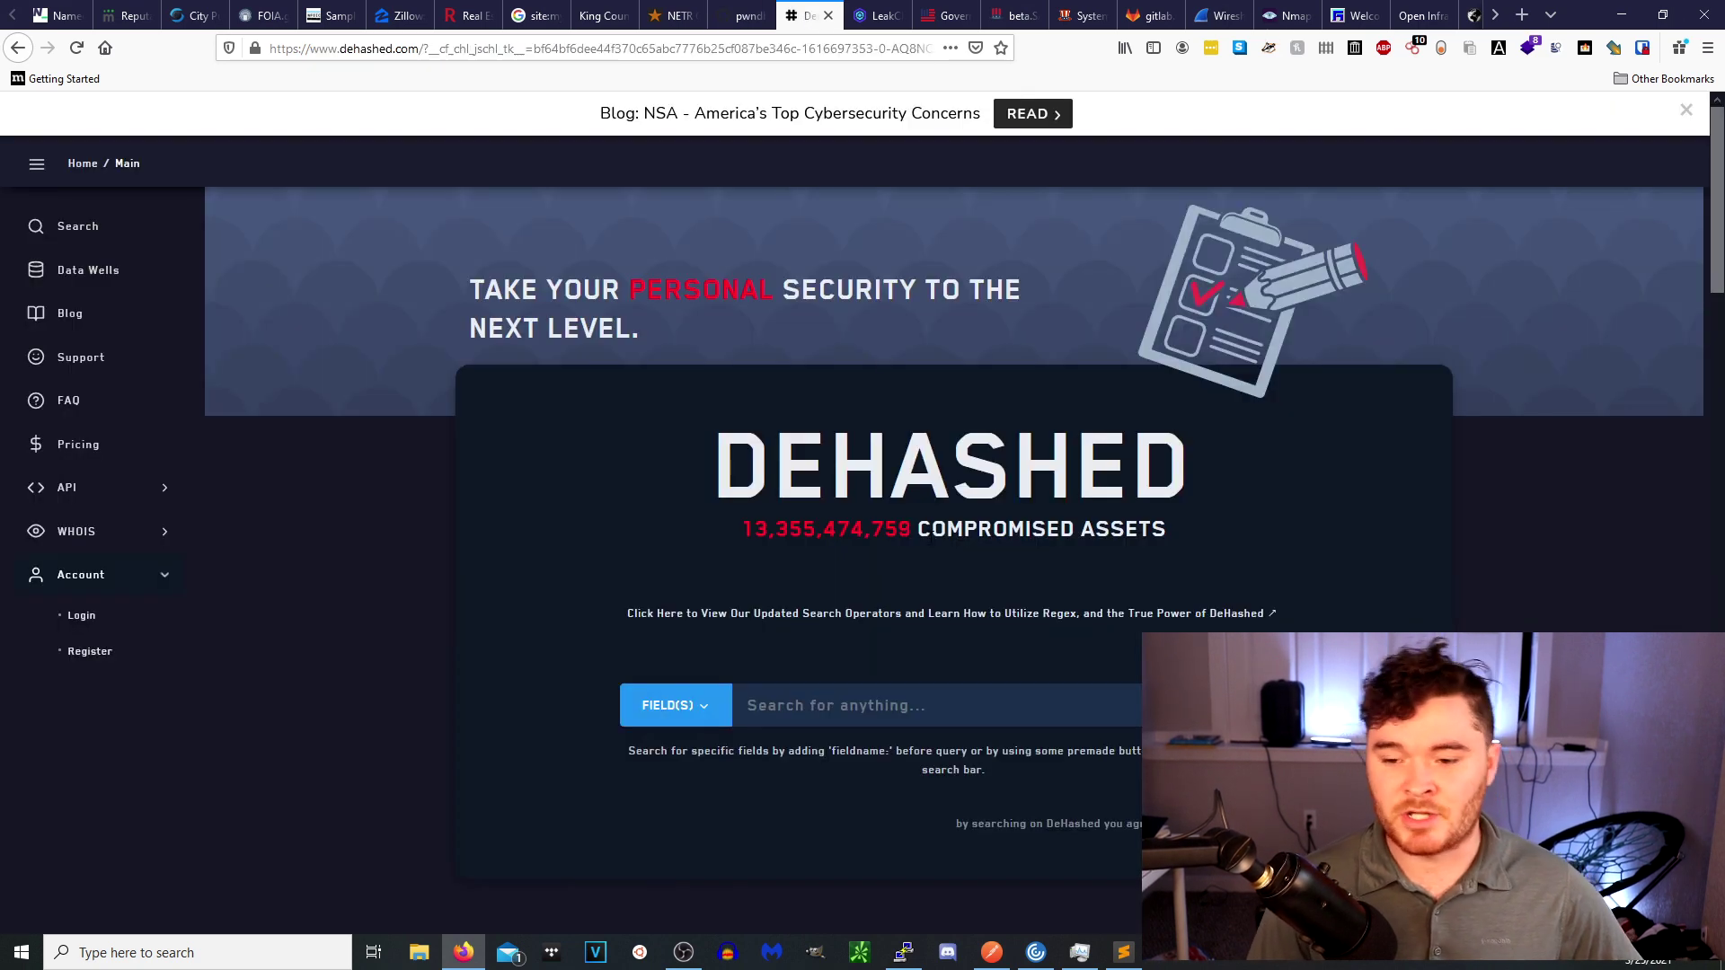
View DeHashed's list of searchable fields, close it, then switch to LeakCheck.
left_click(680, 709)
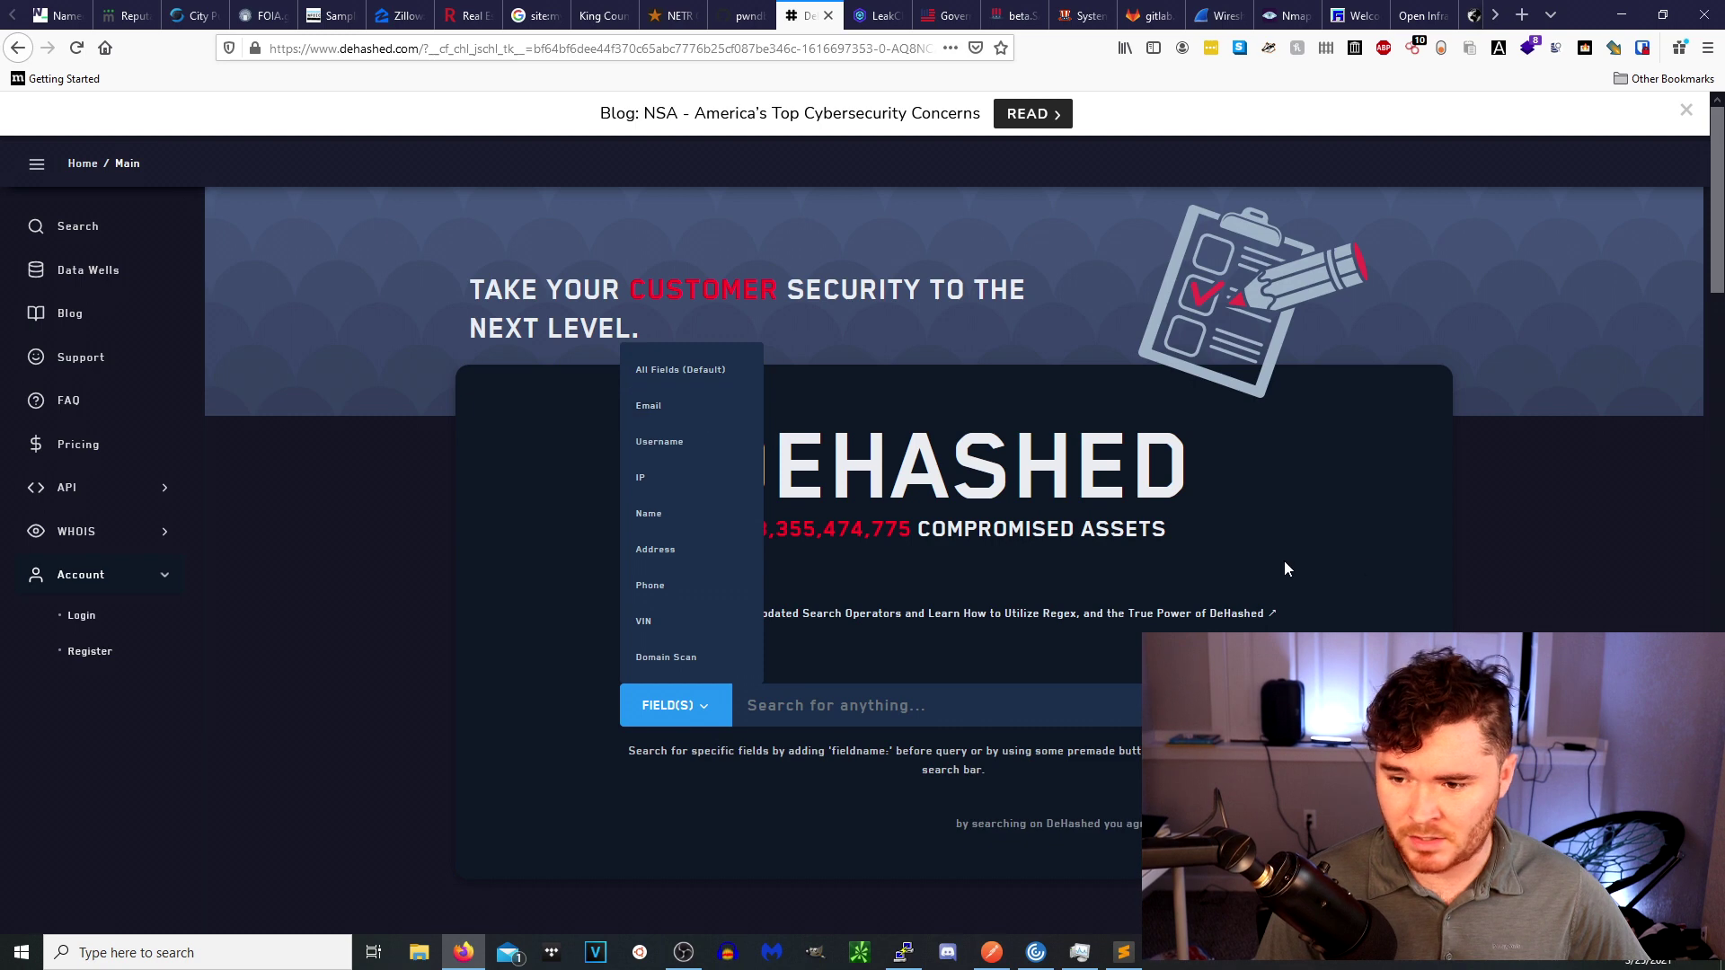
left_click(1507, 573)
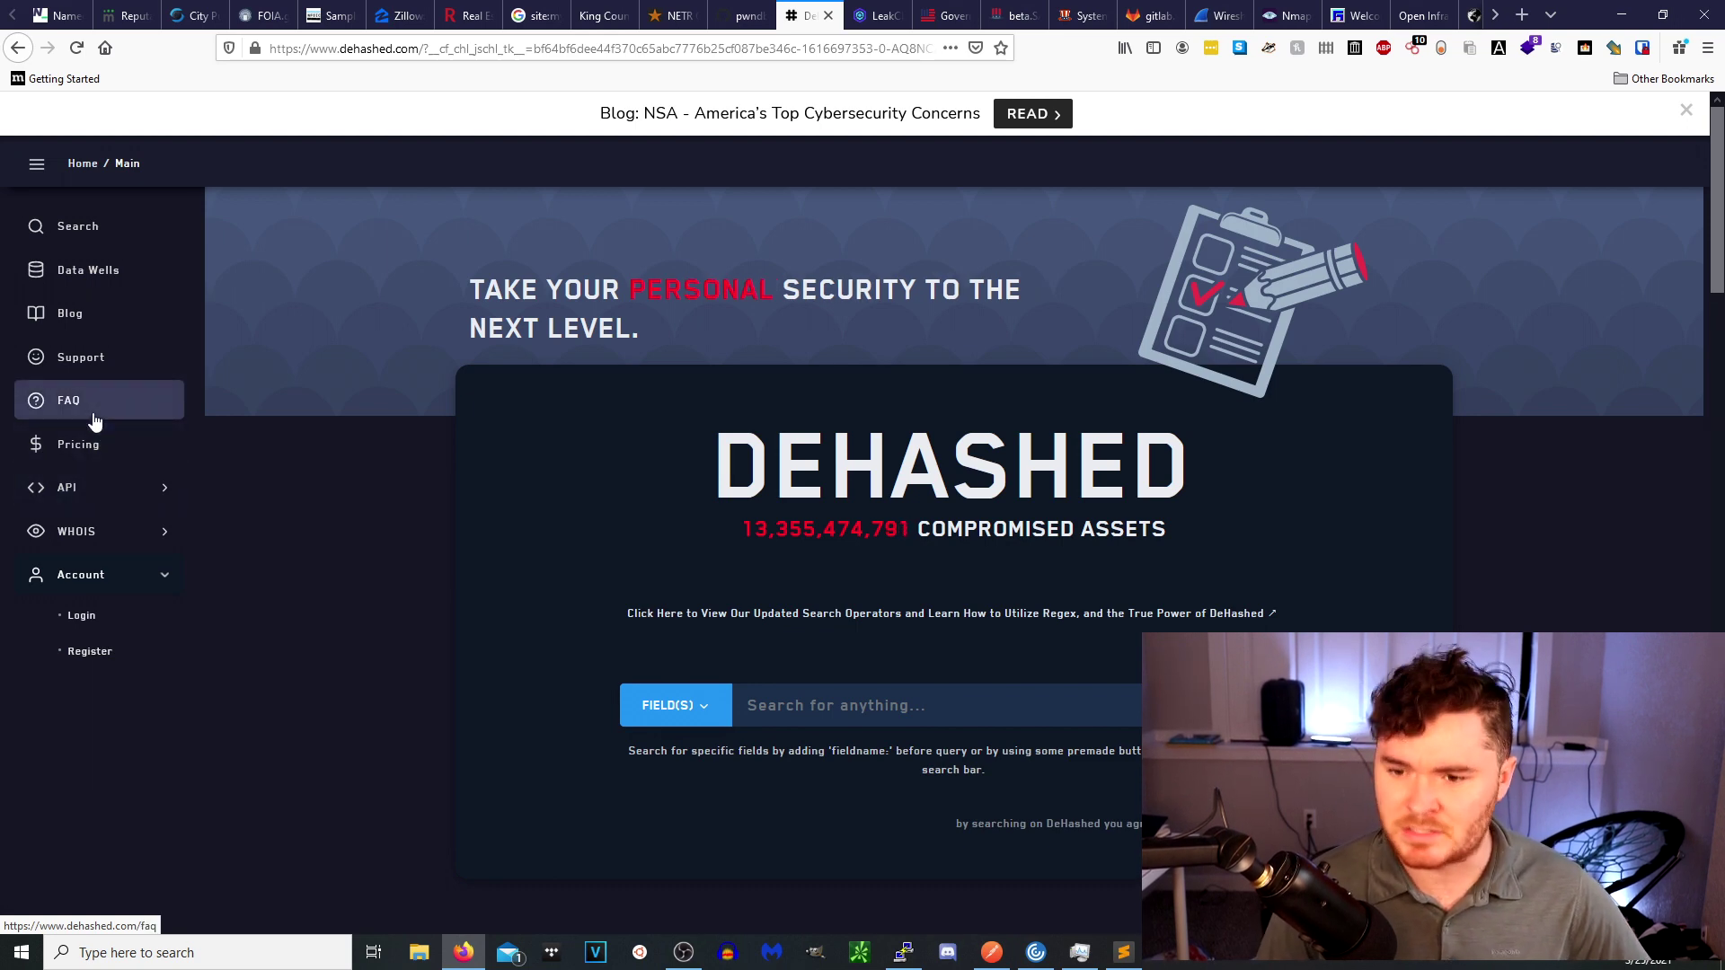
left_click(883, 17)
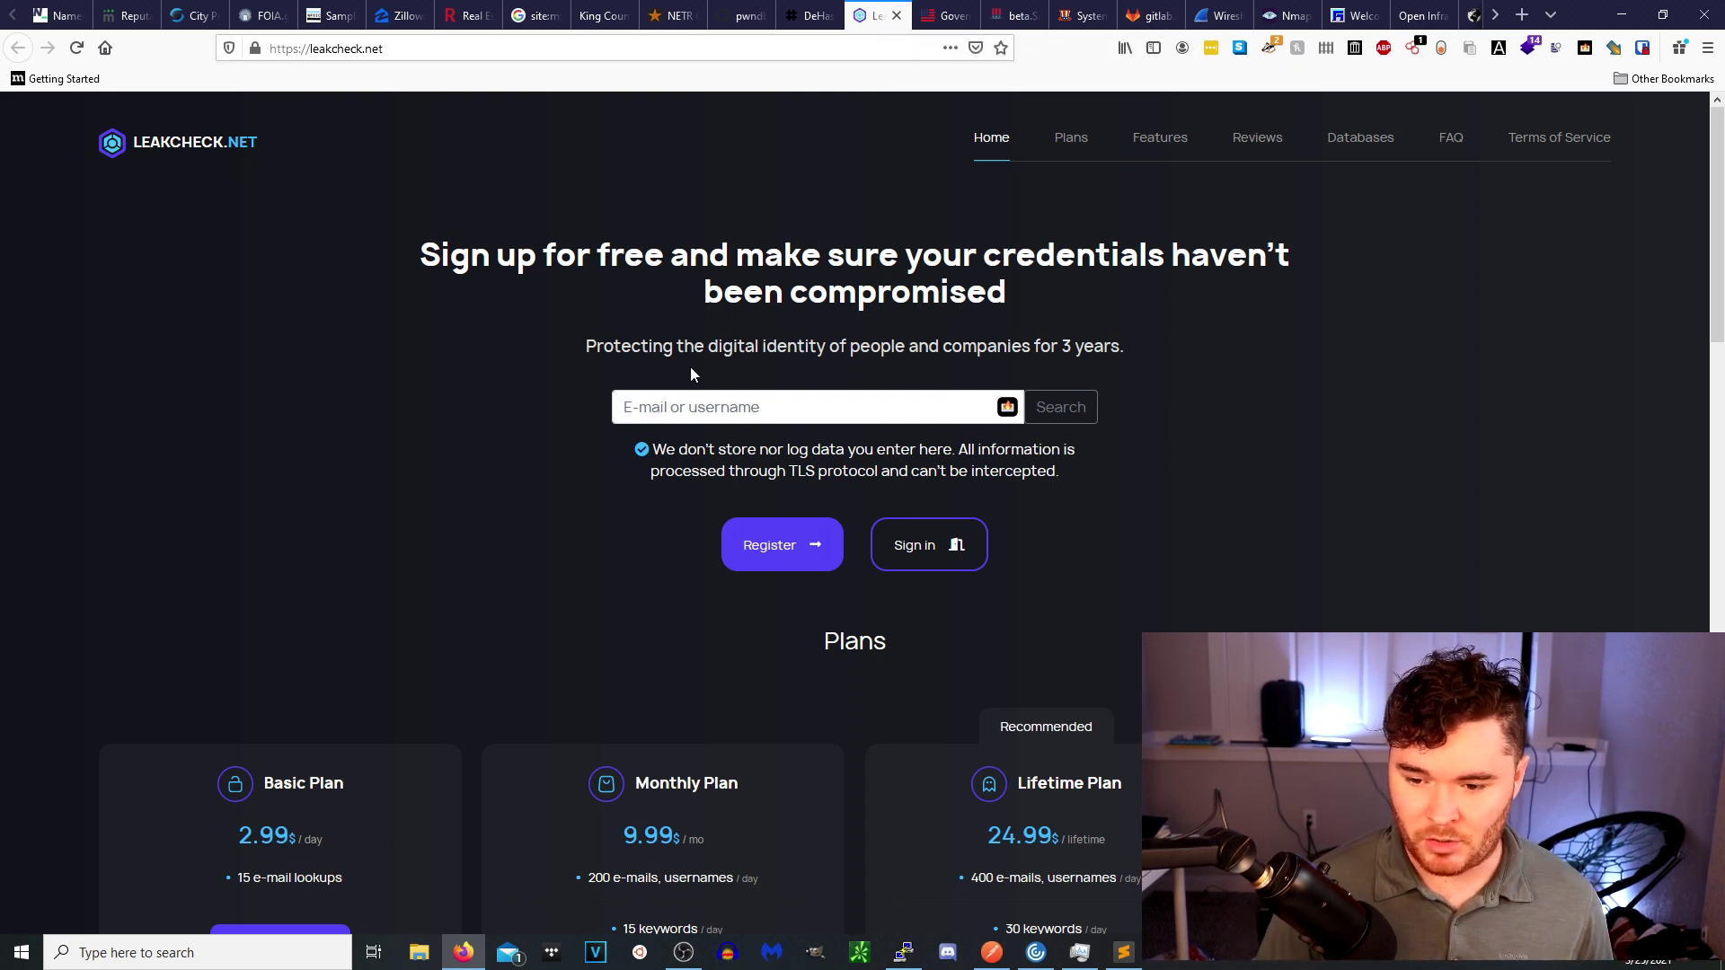
Check an e-mail address on LeakCheck, review 7 entries from 6 breach sources, then close the results.
left_click(701, 414)
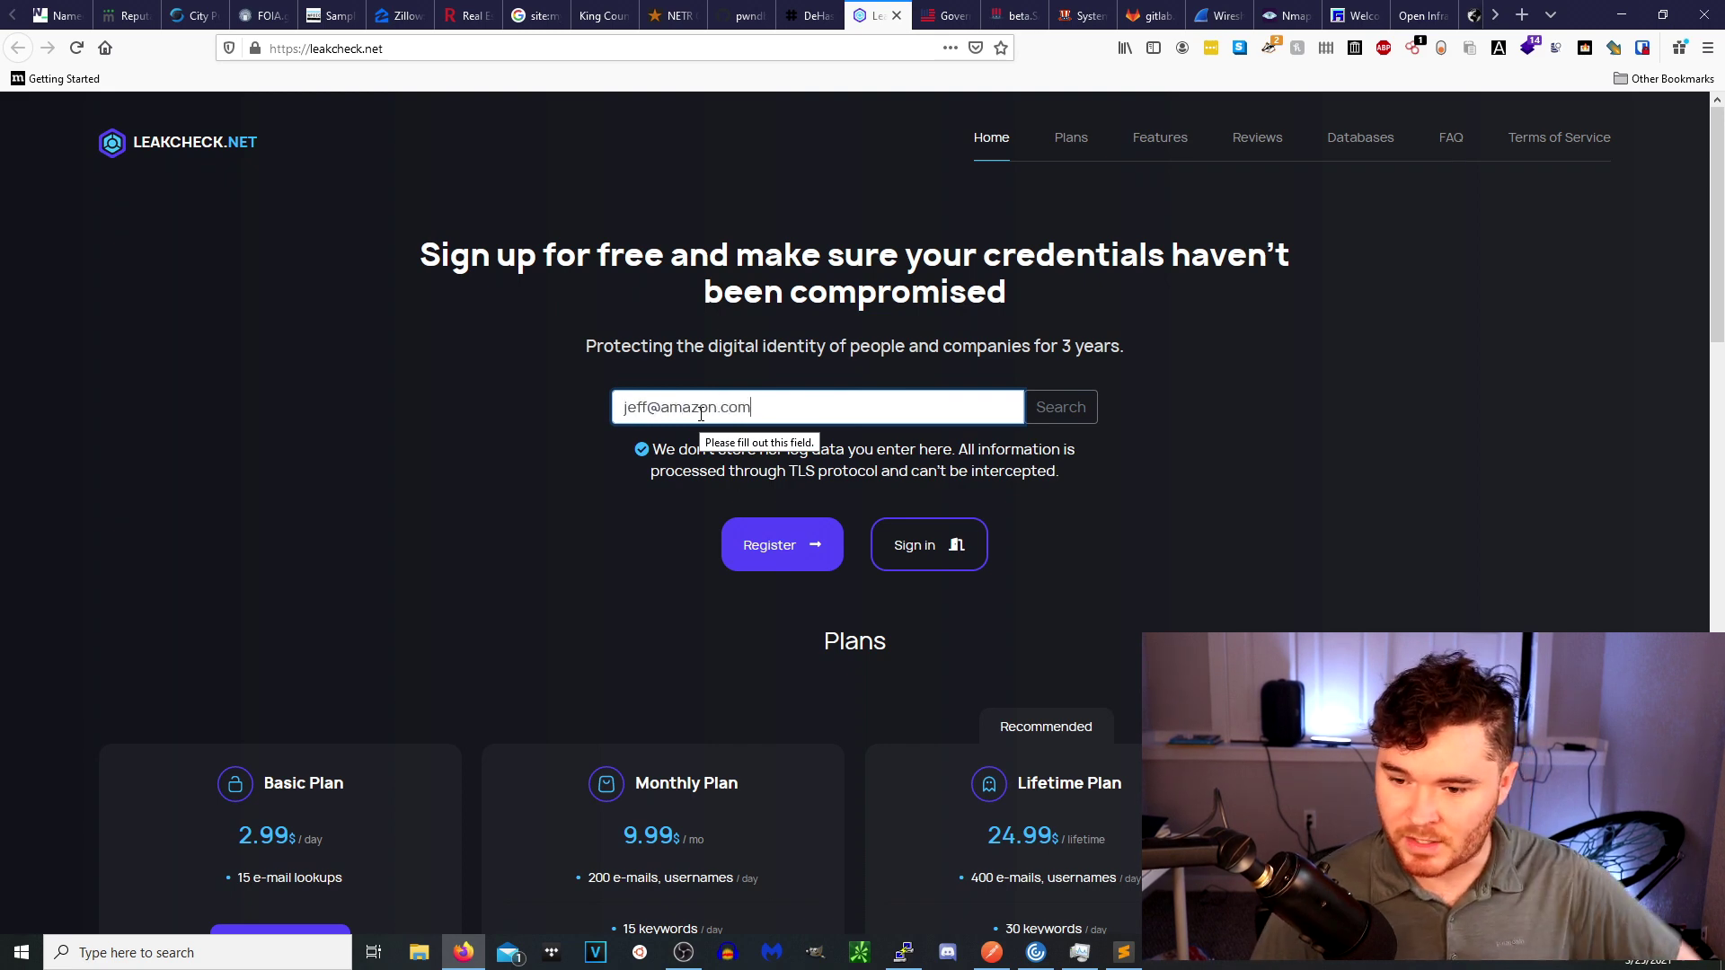
key("Return")
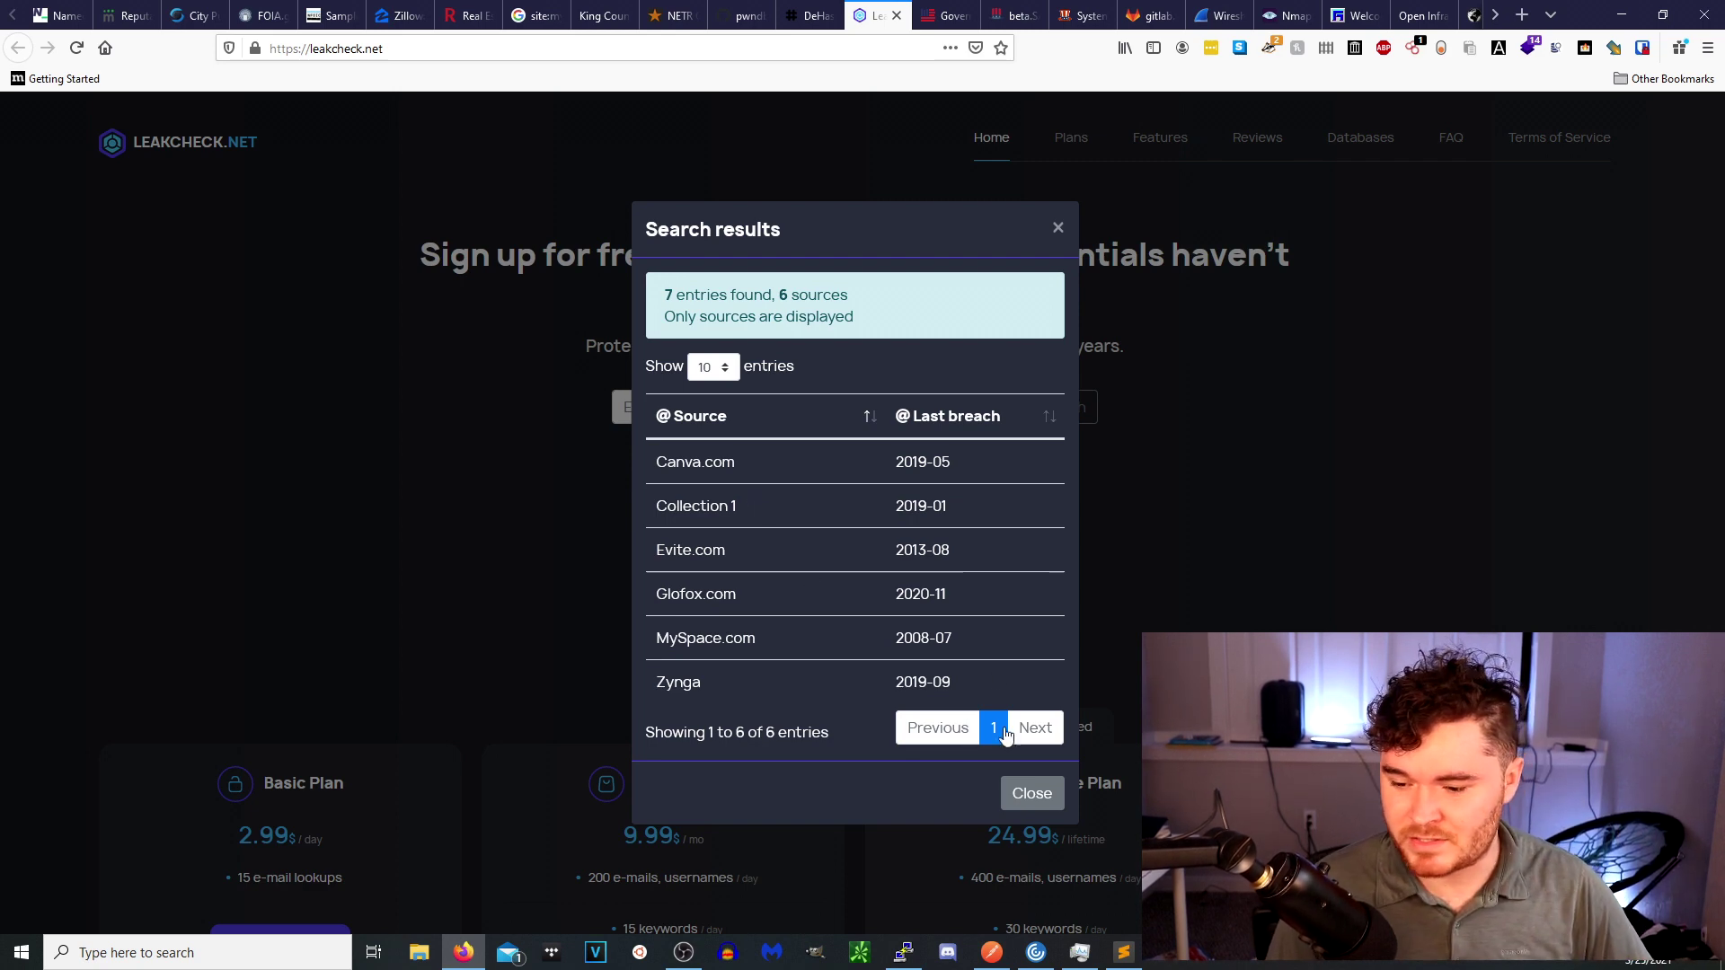
left_click(1042, 793)
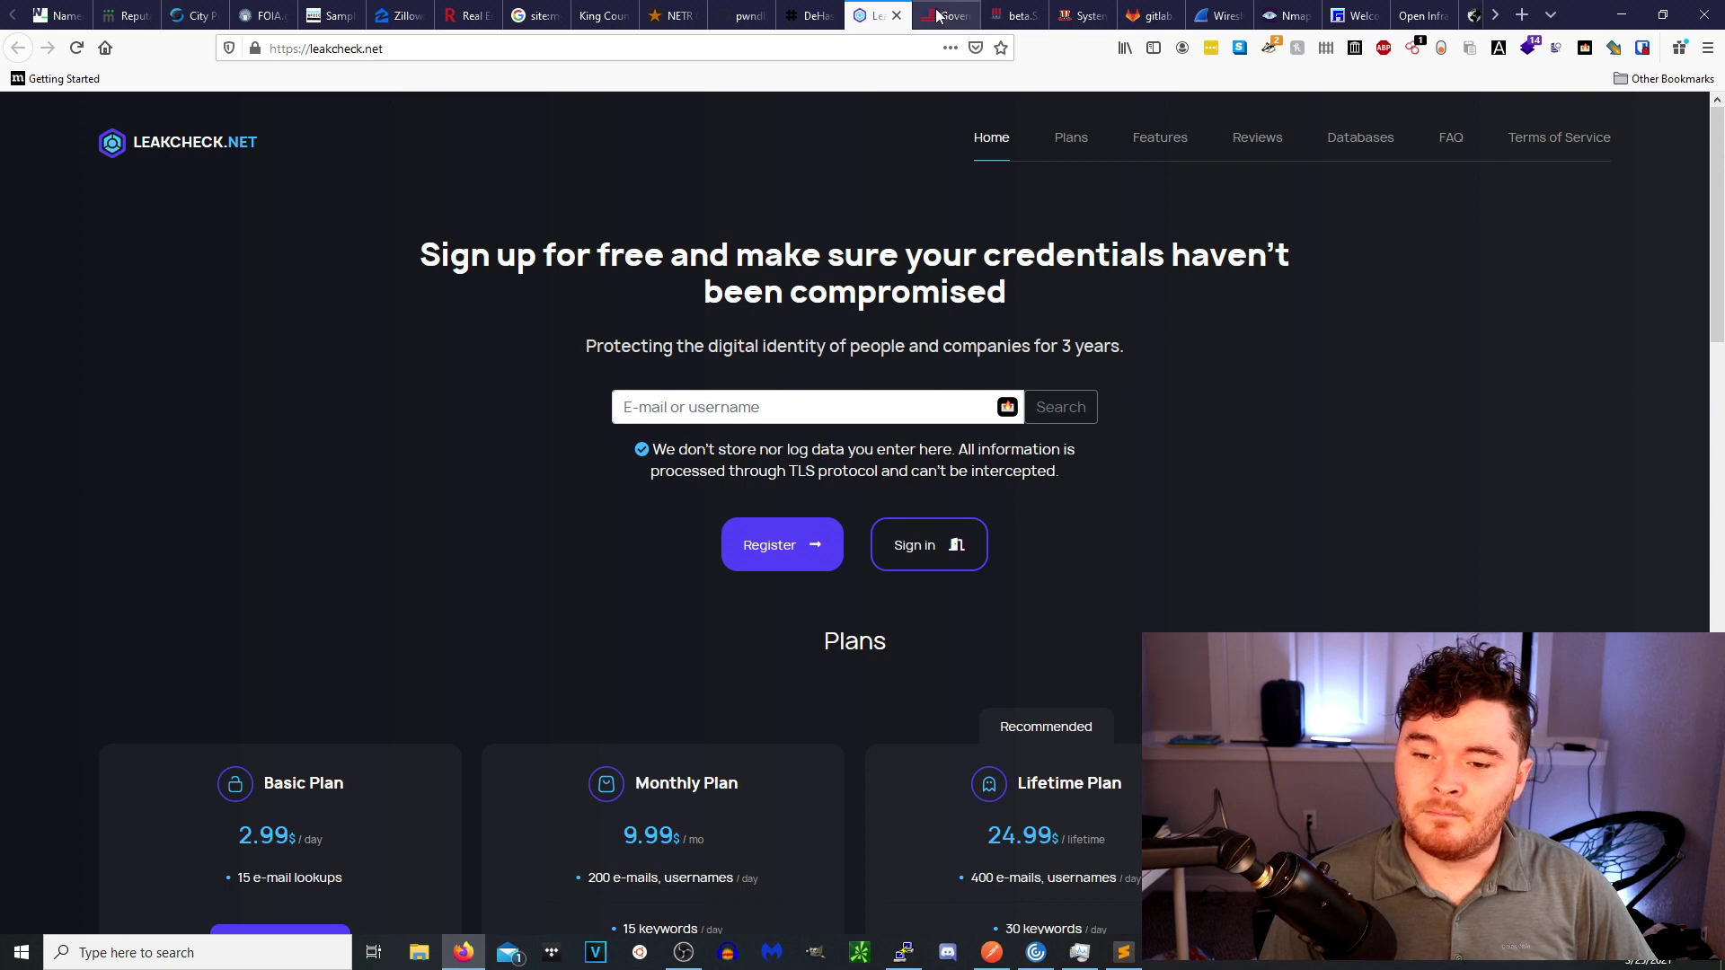
Switch to USAspending.gov and open Advanced Search from the Award Search menu.
left_click(948, 16)
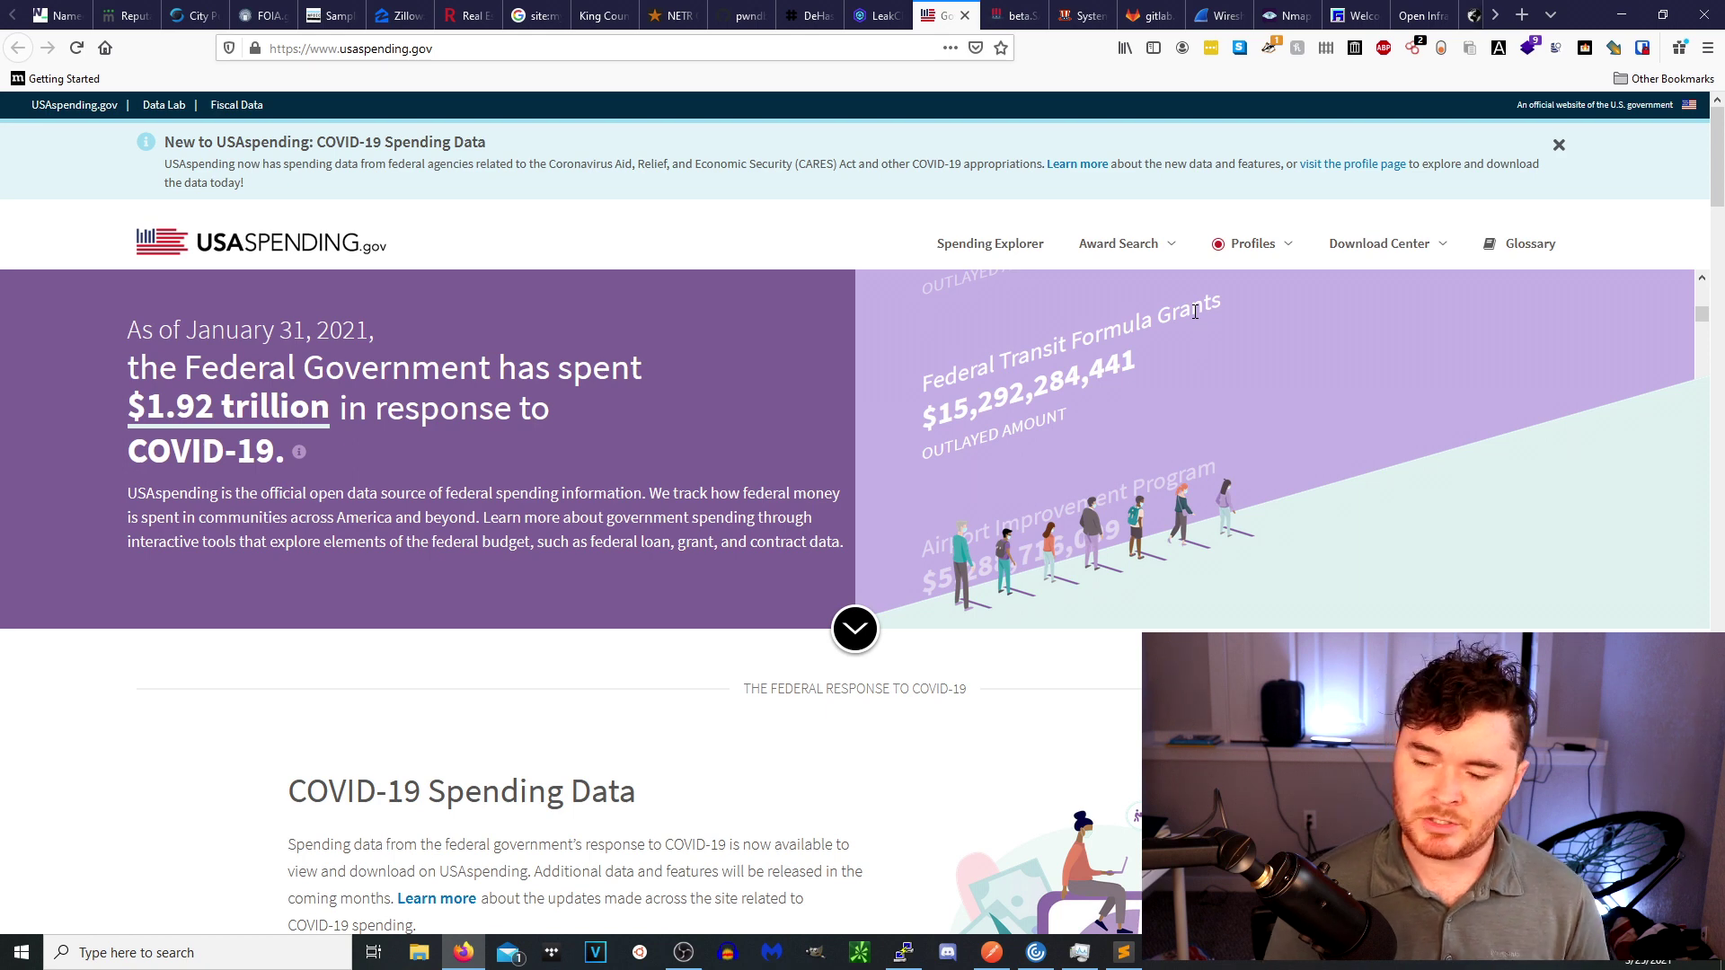
mouse_move(1127, 265)
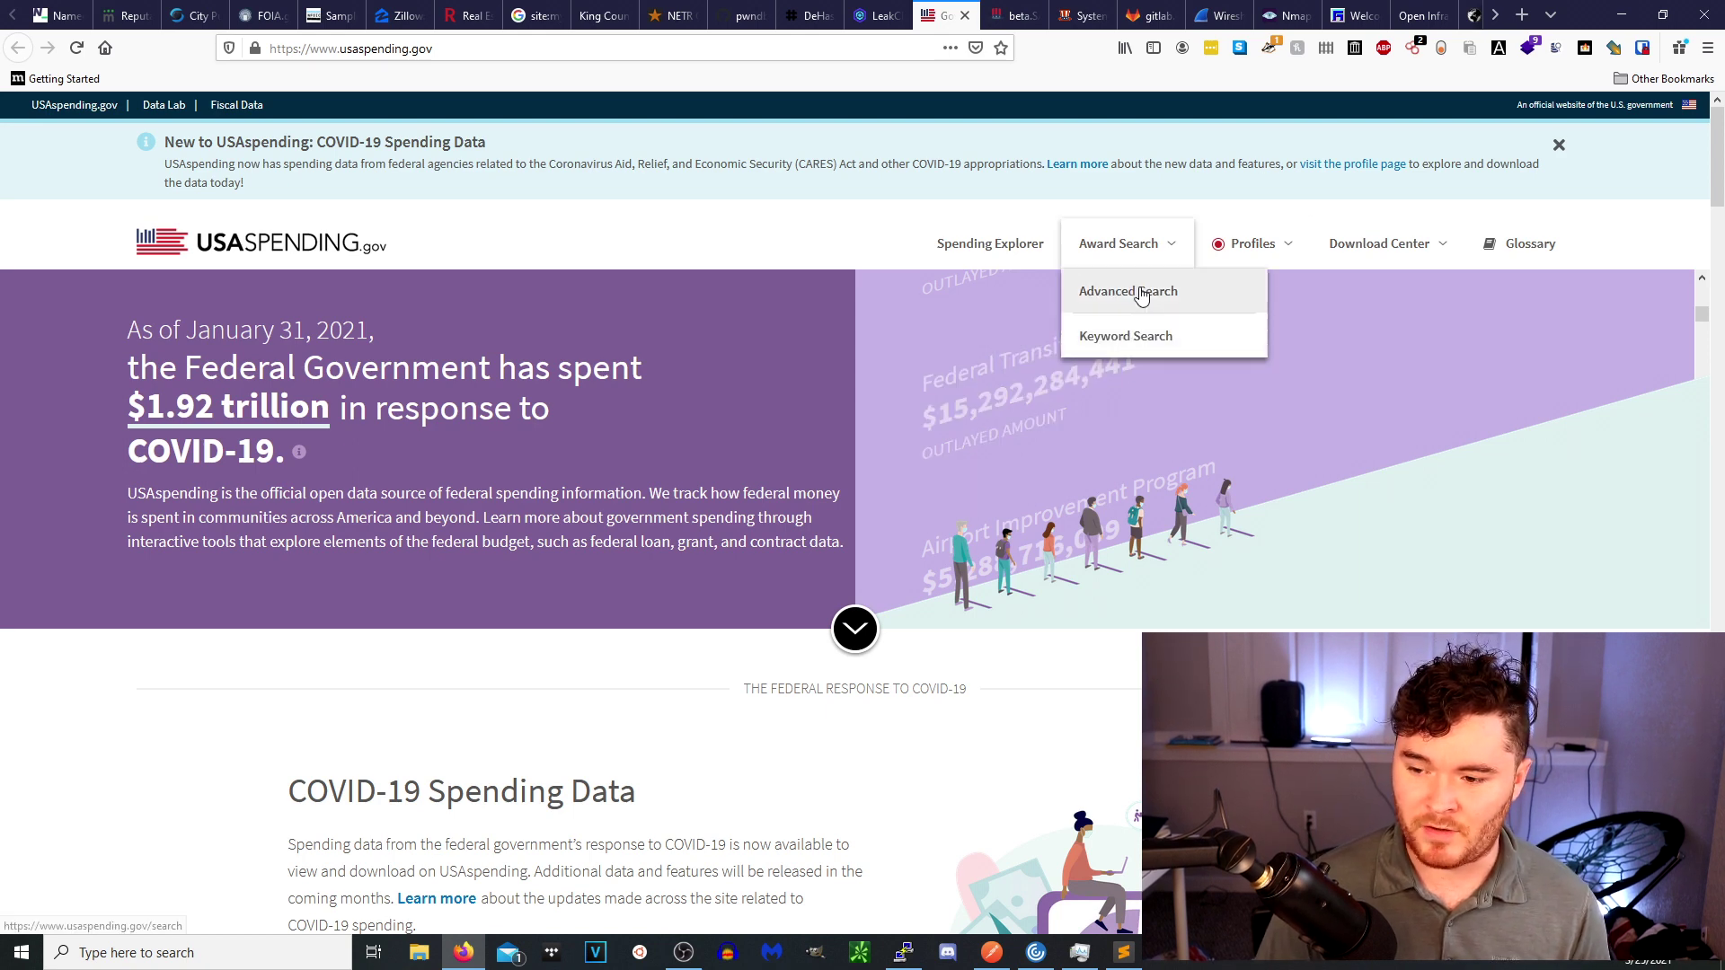
left_click(1127, 298)
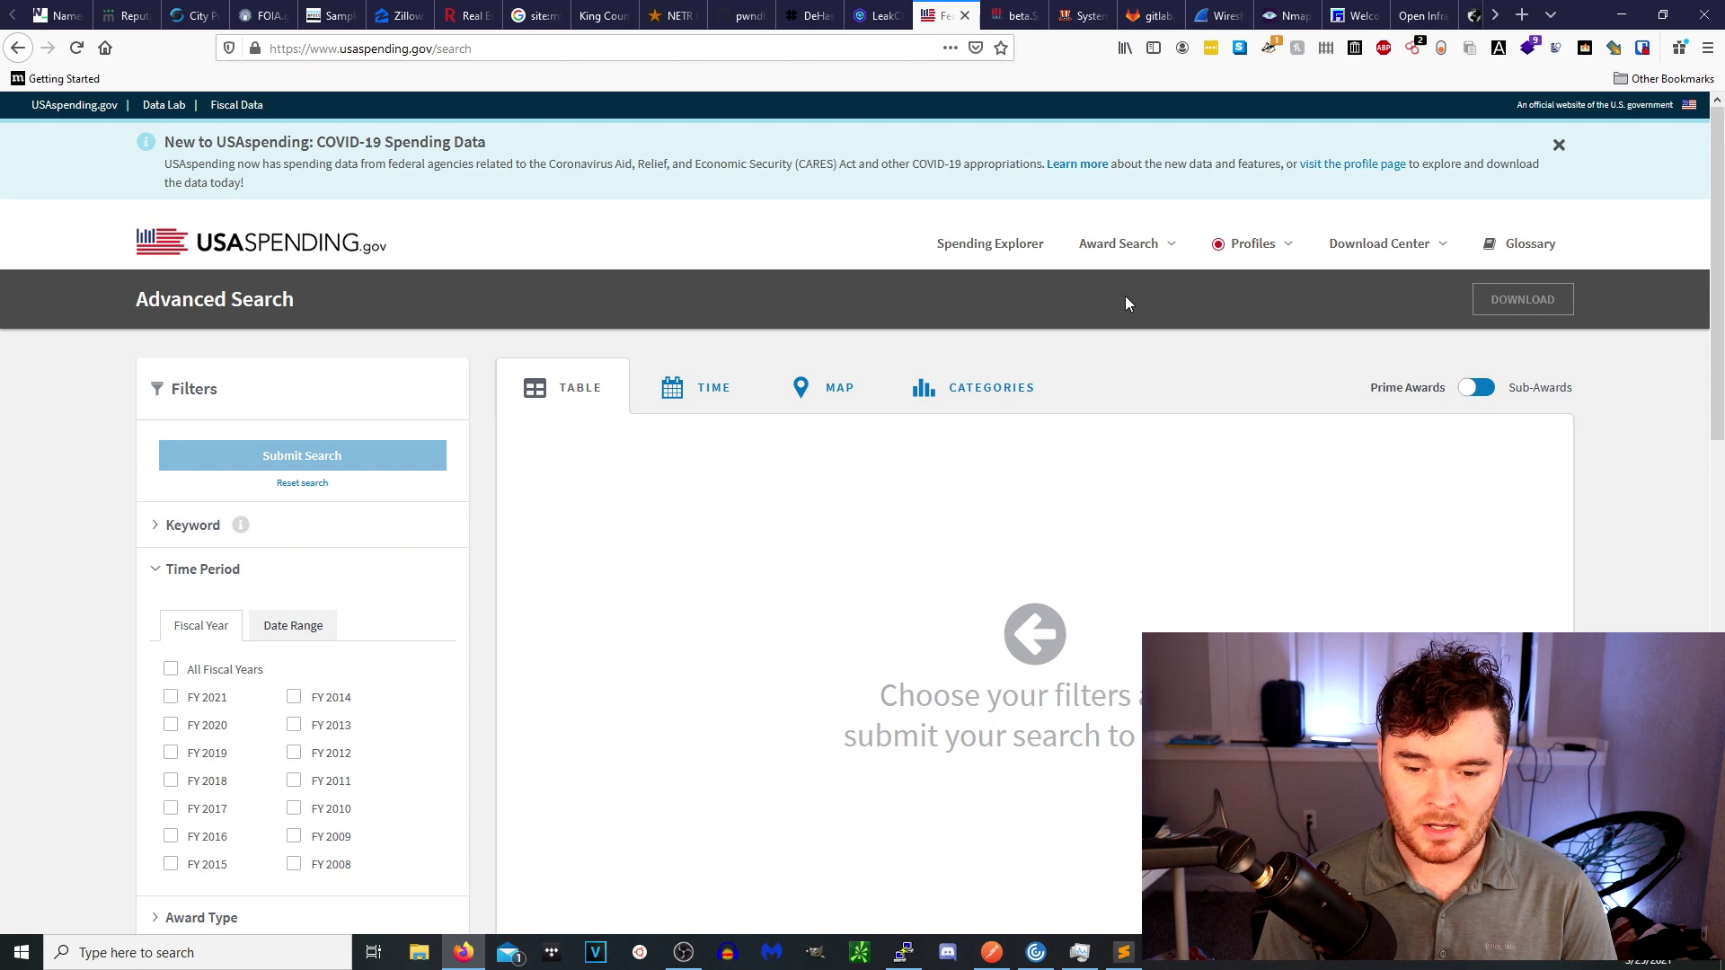
Expand the Keyword, Award Type and Agency filters on the Advanced Search page.
scroll(450, 577, "down", 3)
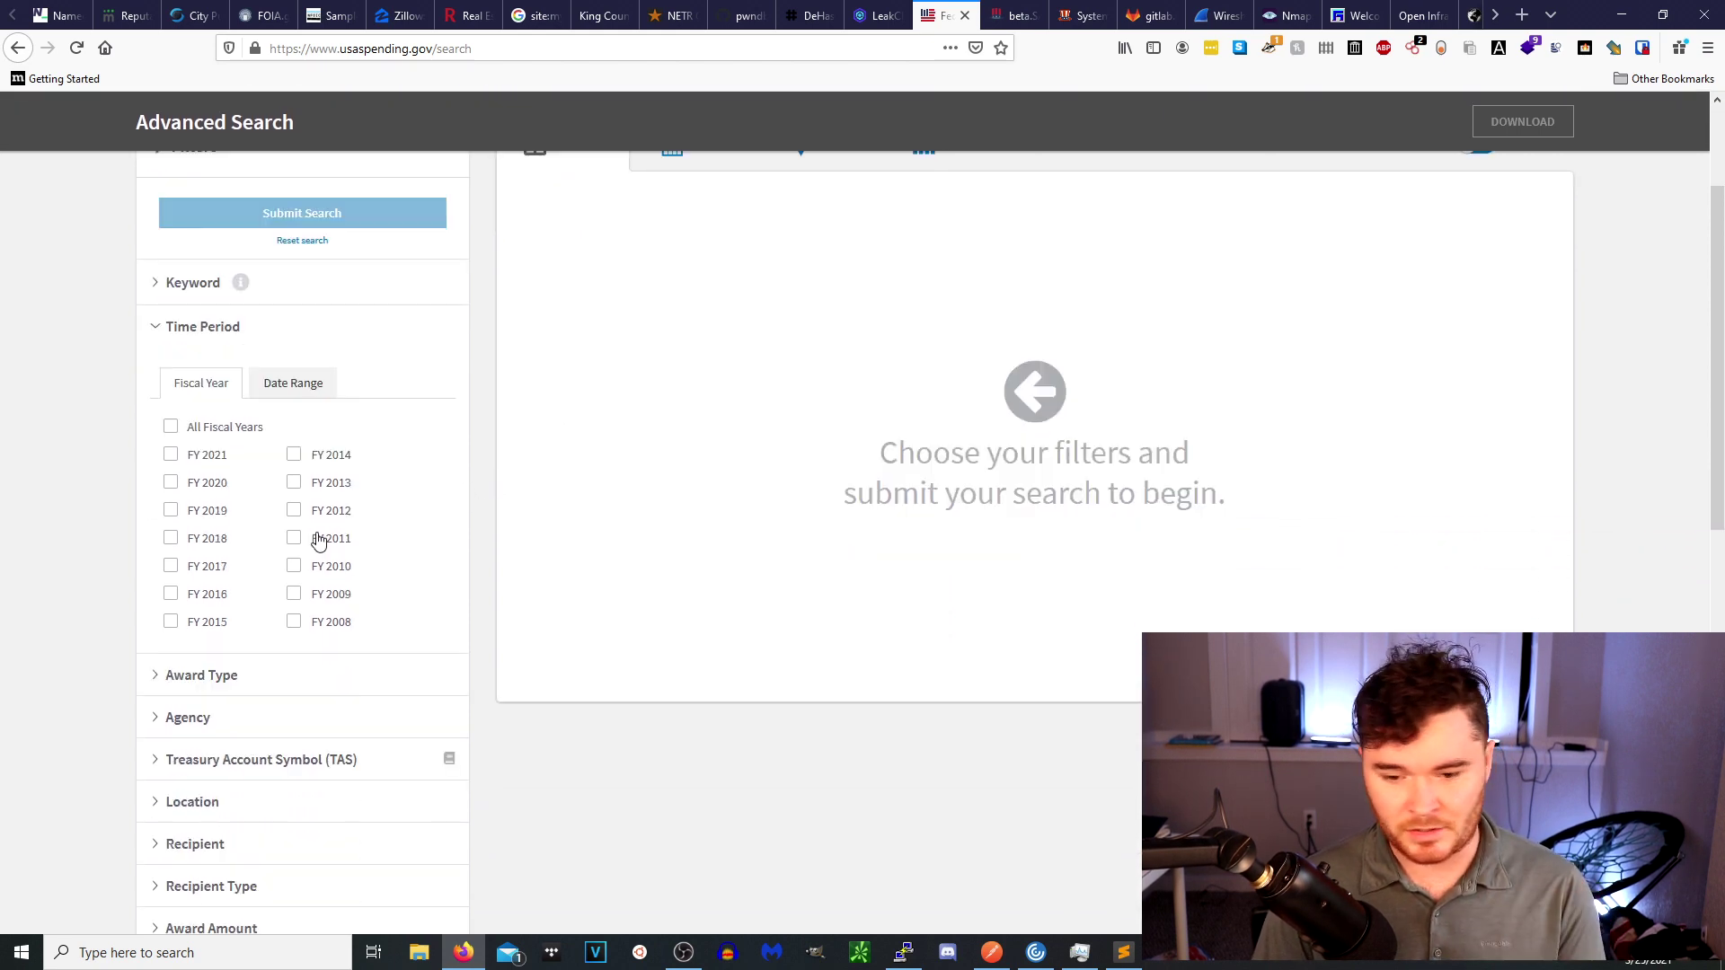
left_click(186, 286)
left_click(278, 325)
scroll(347, 539, "down", 2)
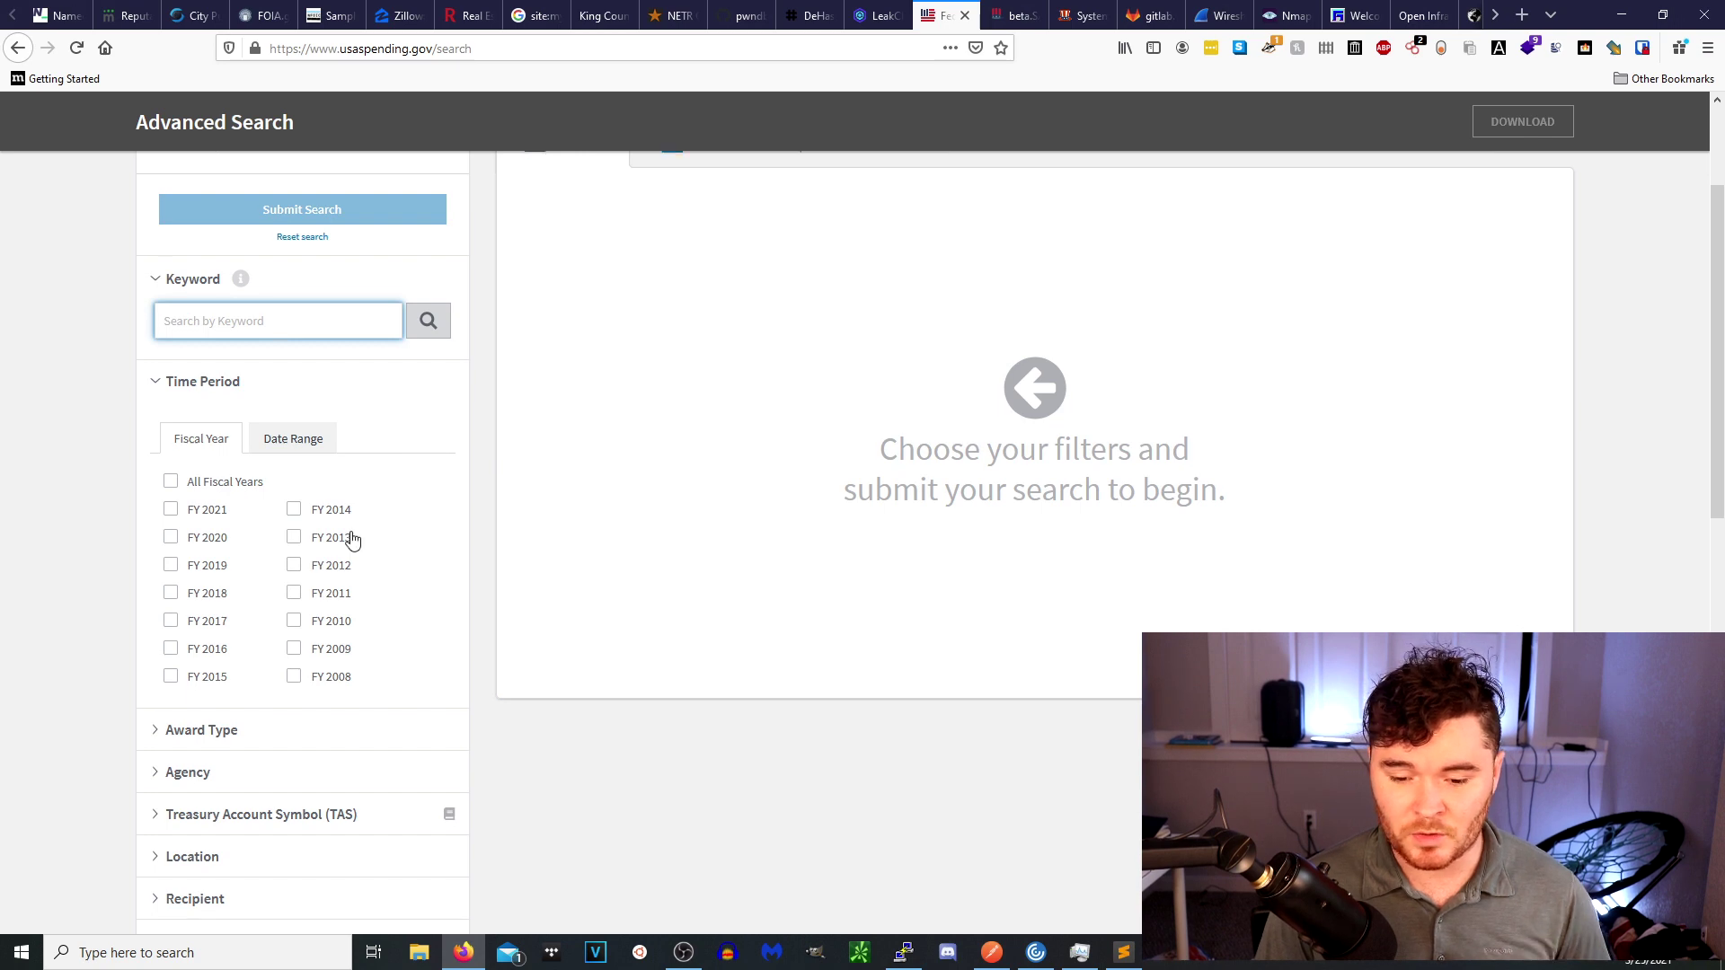
left_click(201, 551)
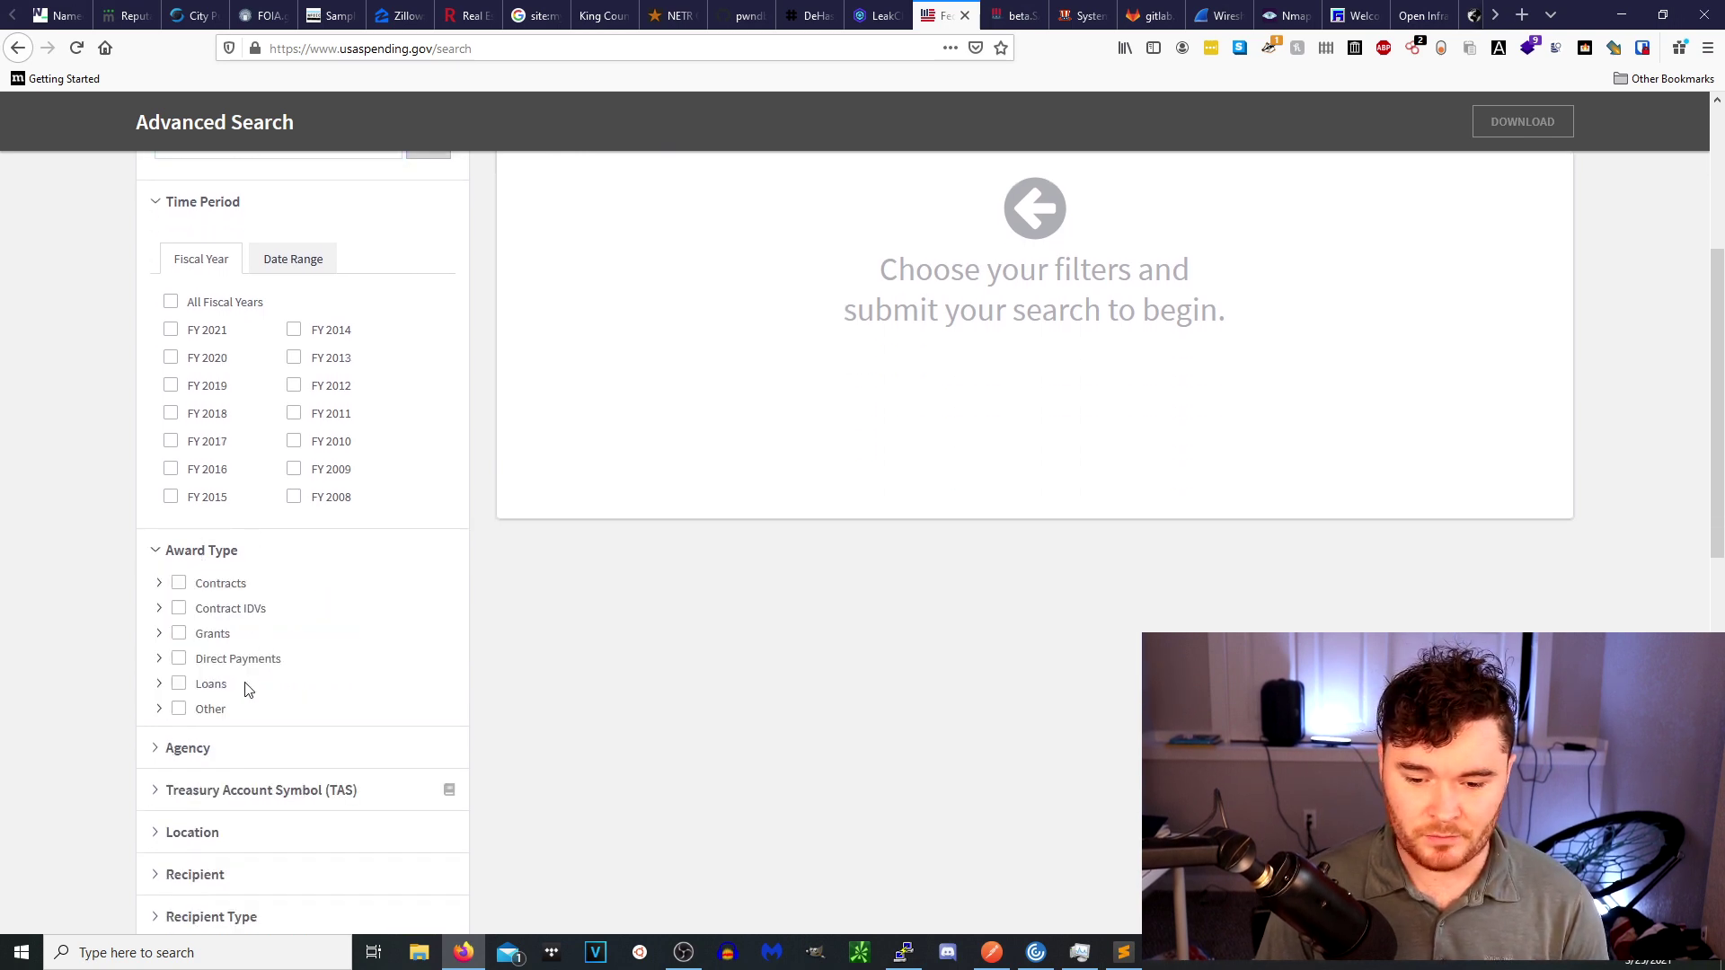
left_click(223, 751)
scroll(324, 729, "down", 2)
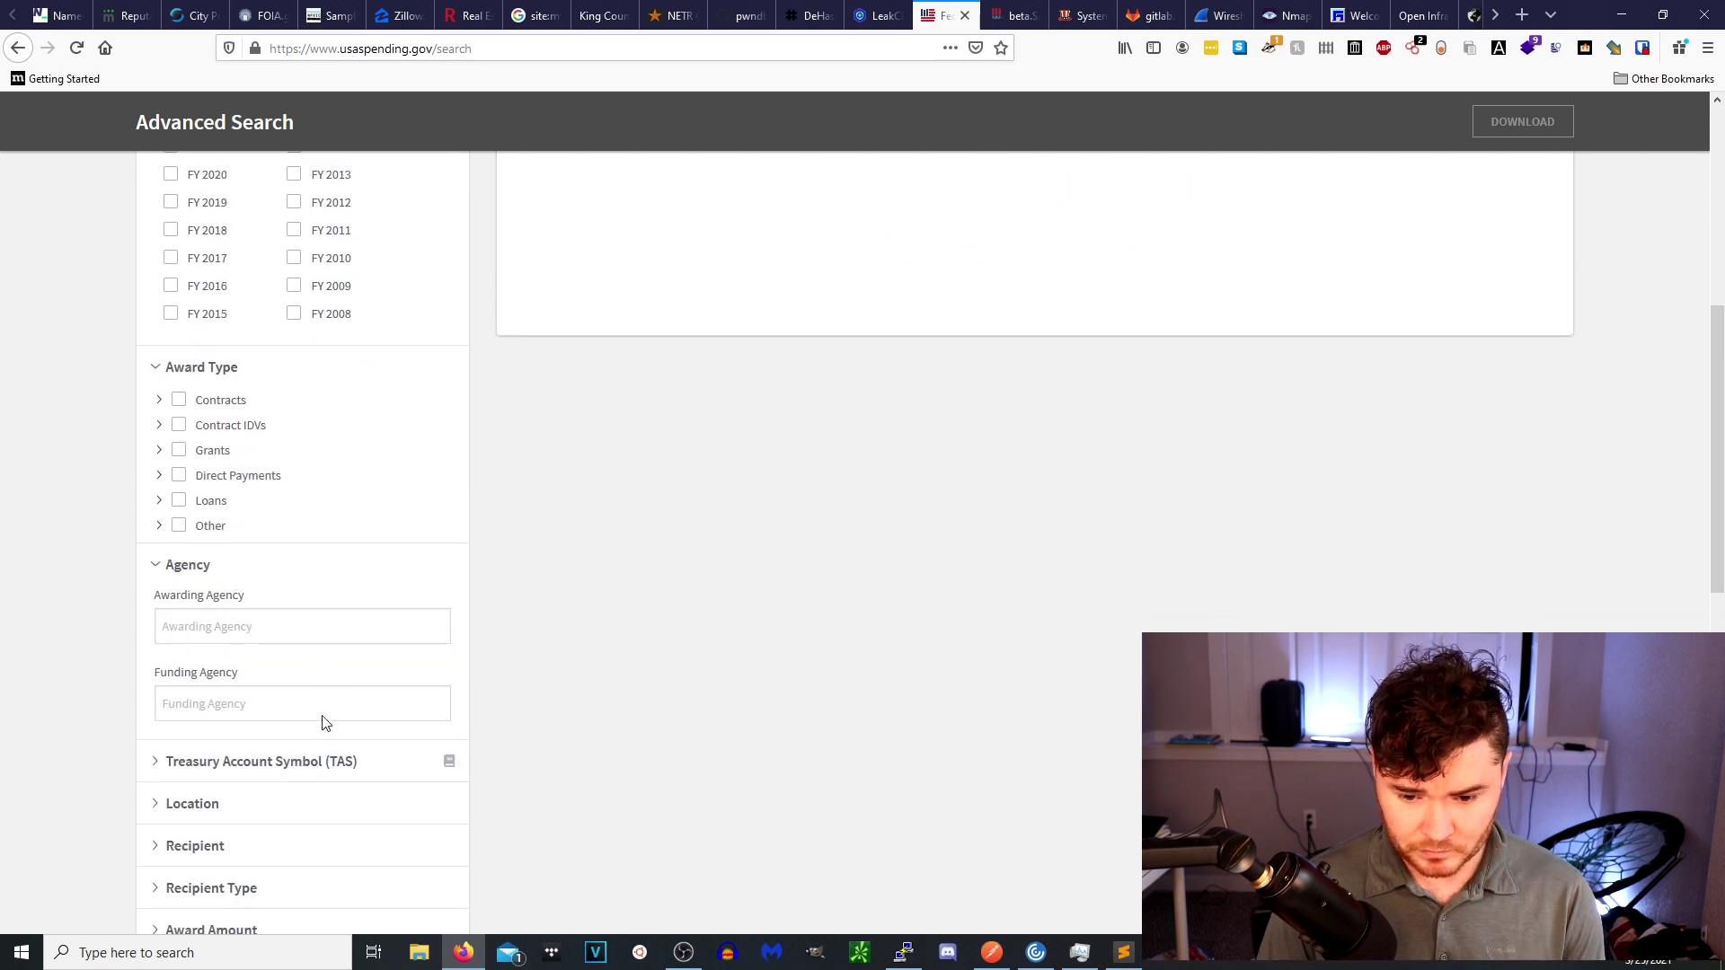
Try Awarding Agency suggestions for CIA, Central and Federal, including FBI, then clear the field.
left_click(253, 643)
type("cia")
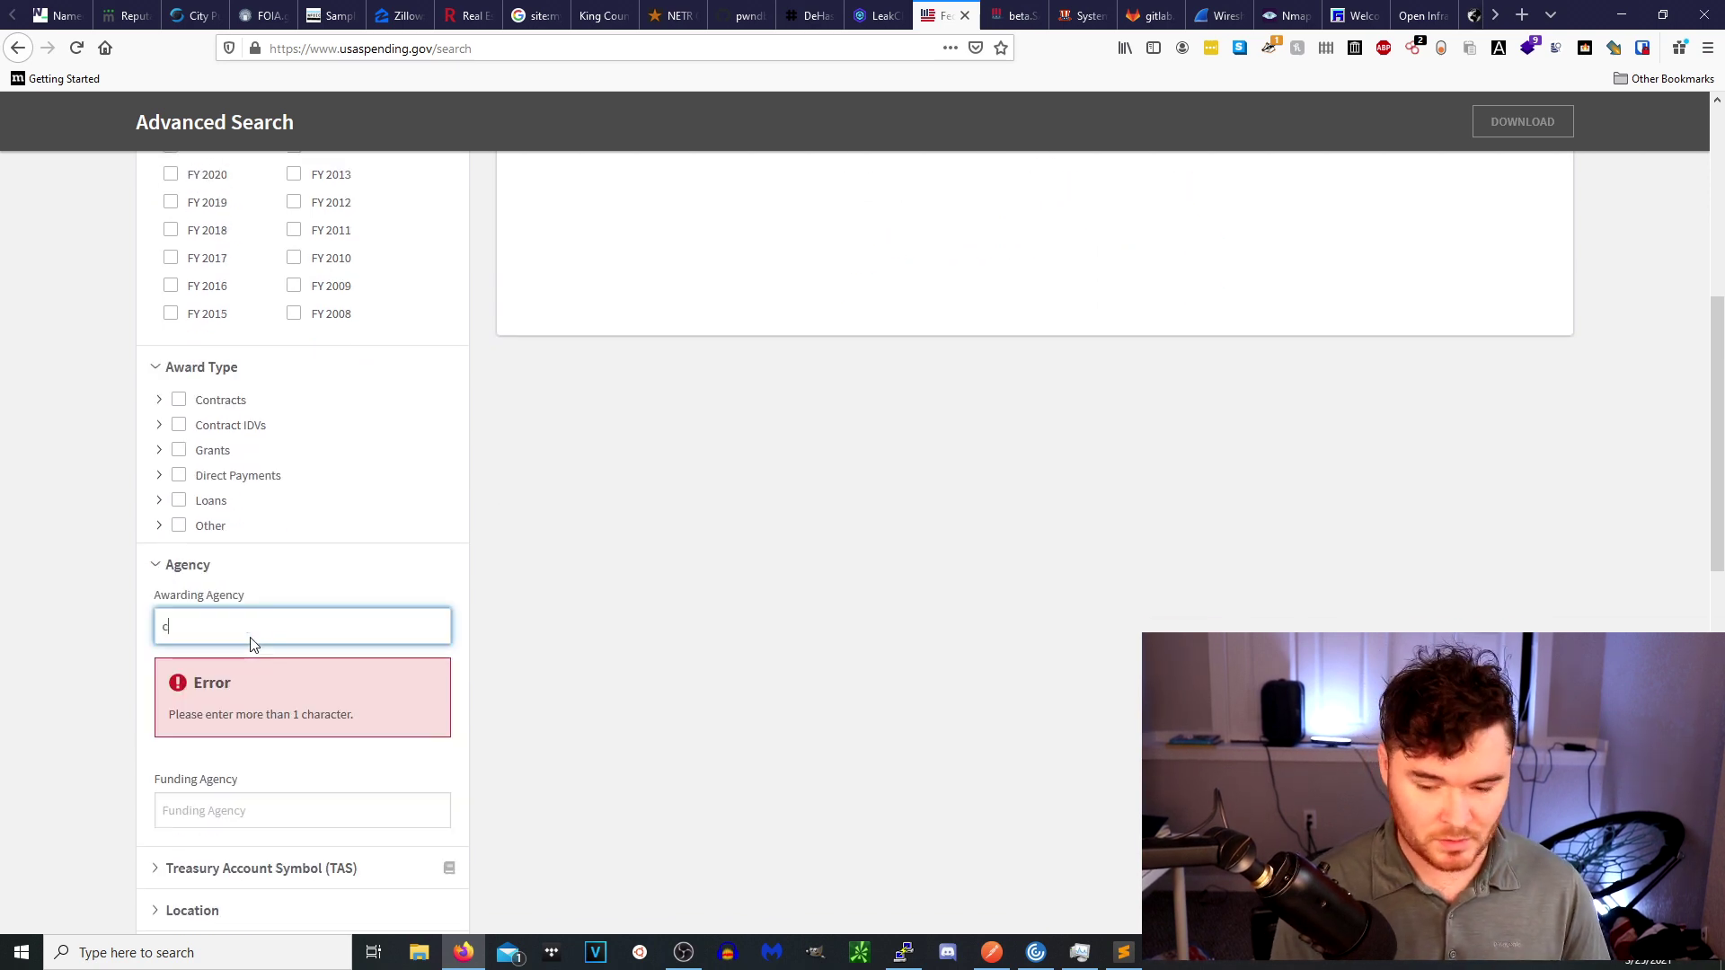
key("BackSpace")
type("emtr")
type("n")
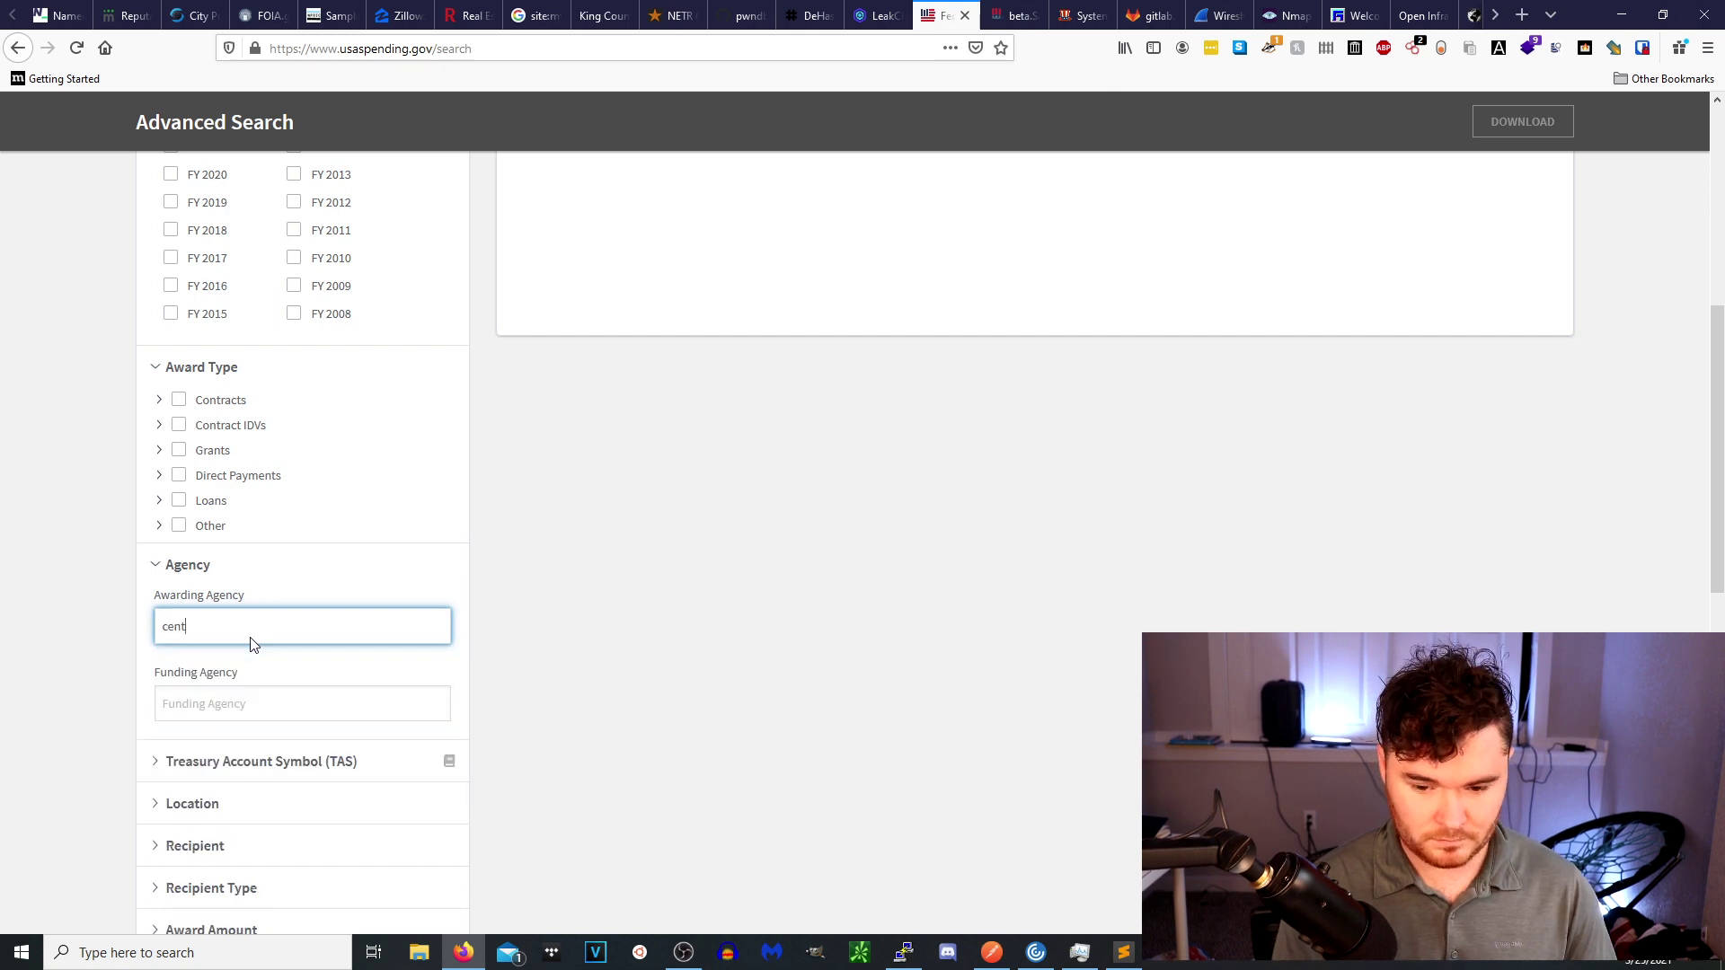
type("tral")
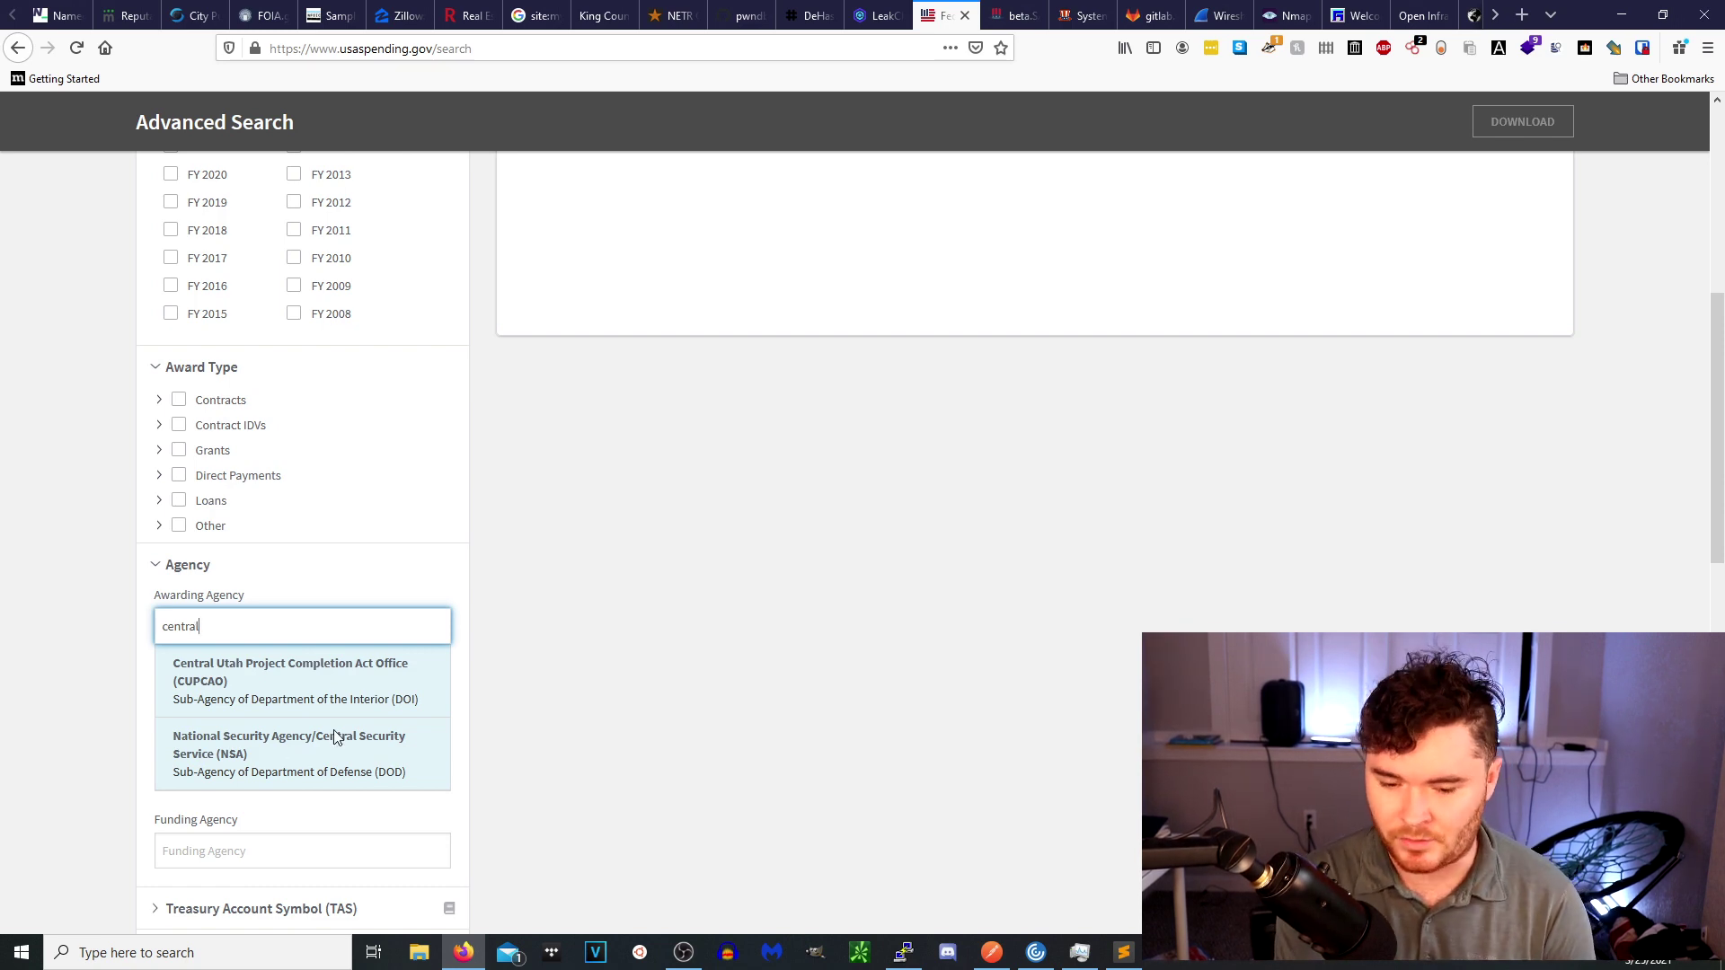
key("ctrl+a")
key("BackSpace")
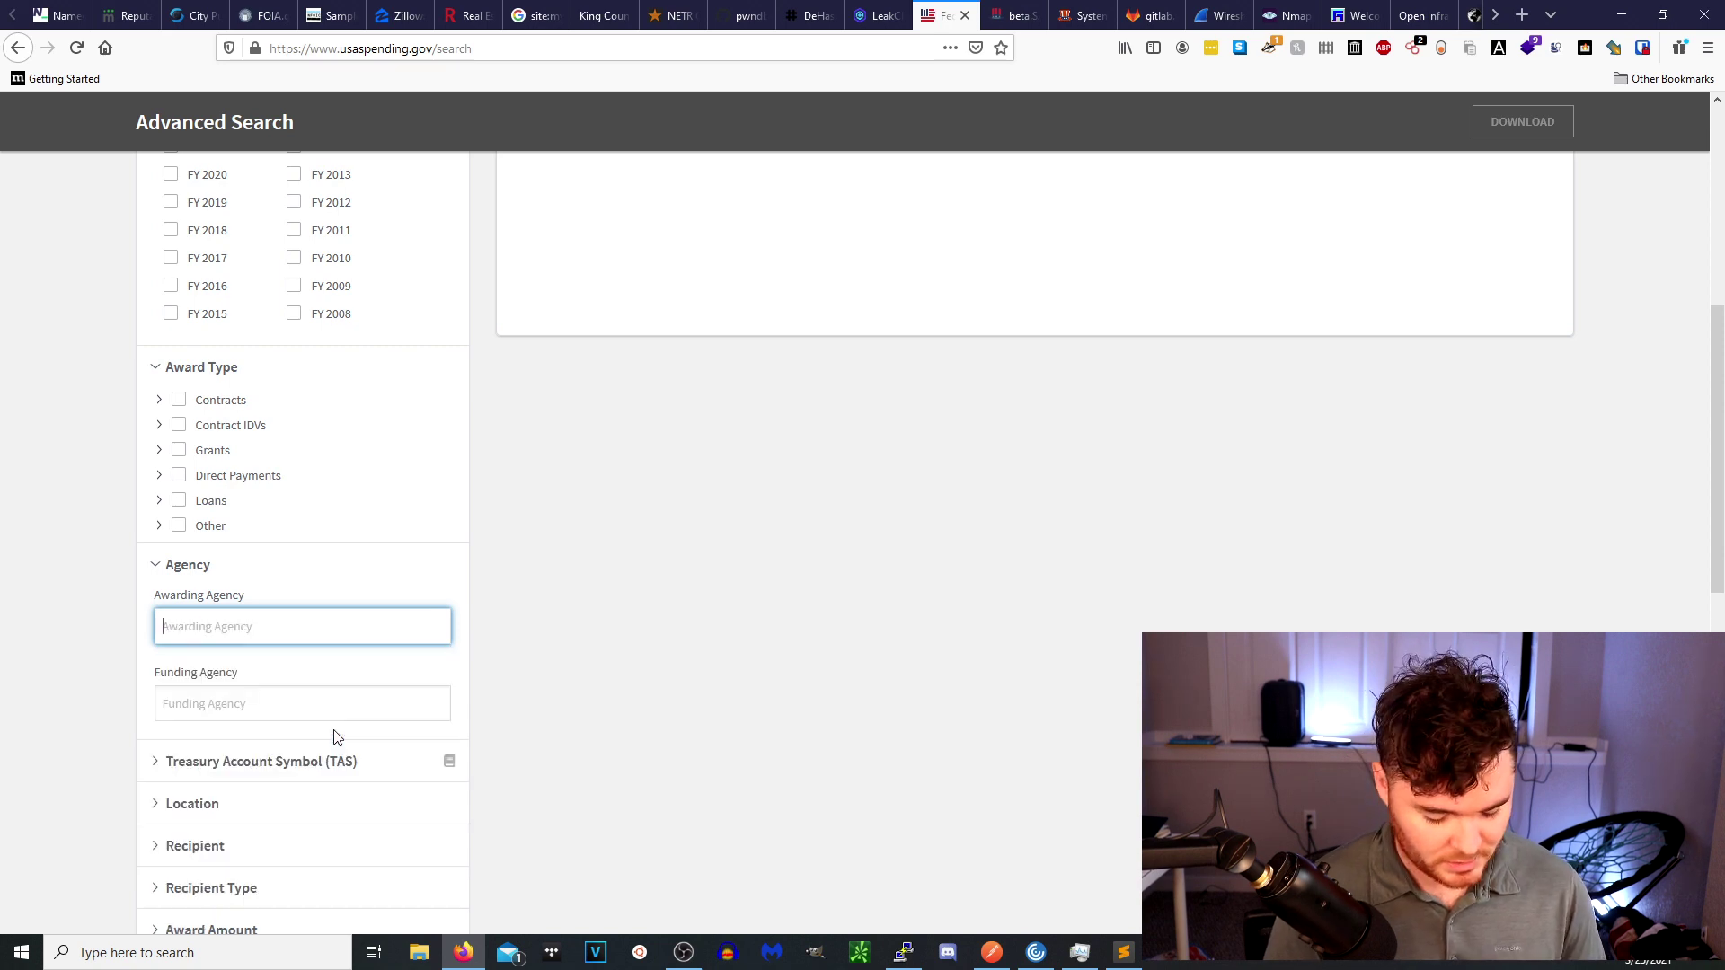
type("federal")
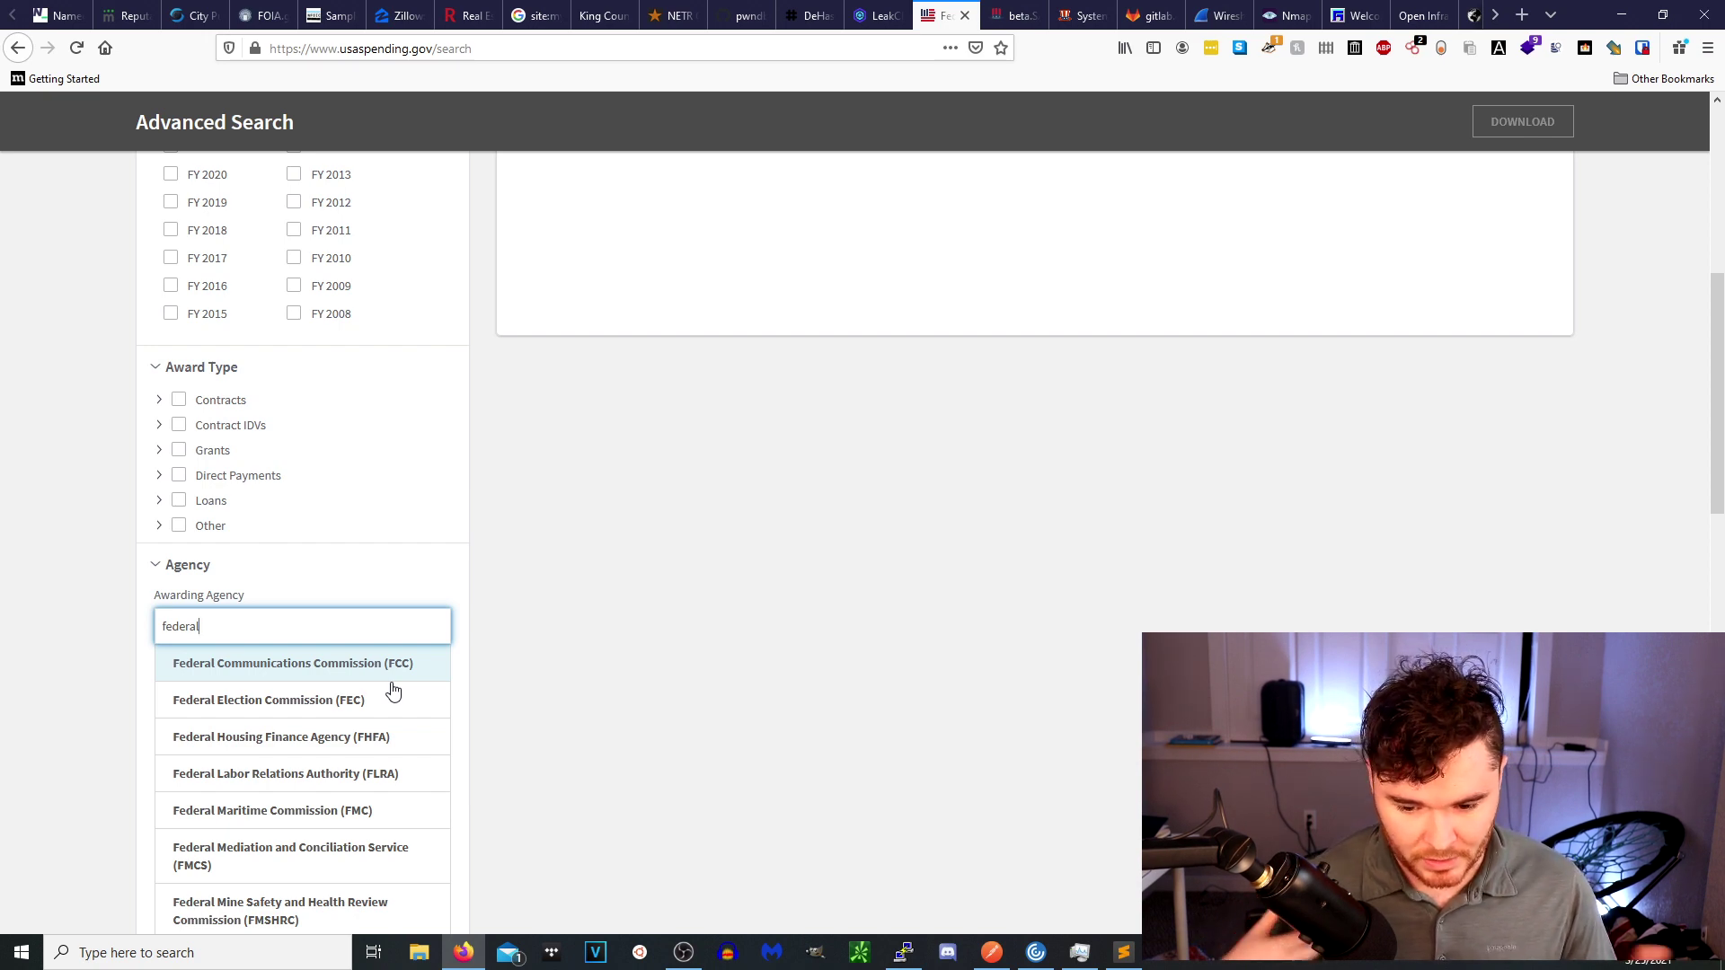
type("b")
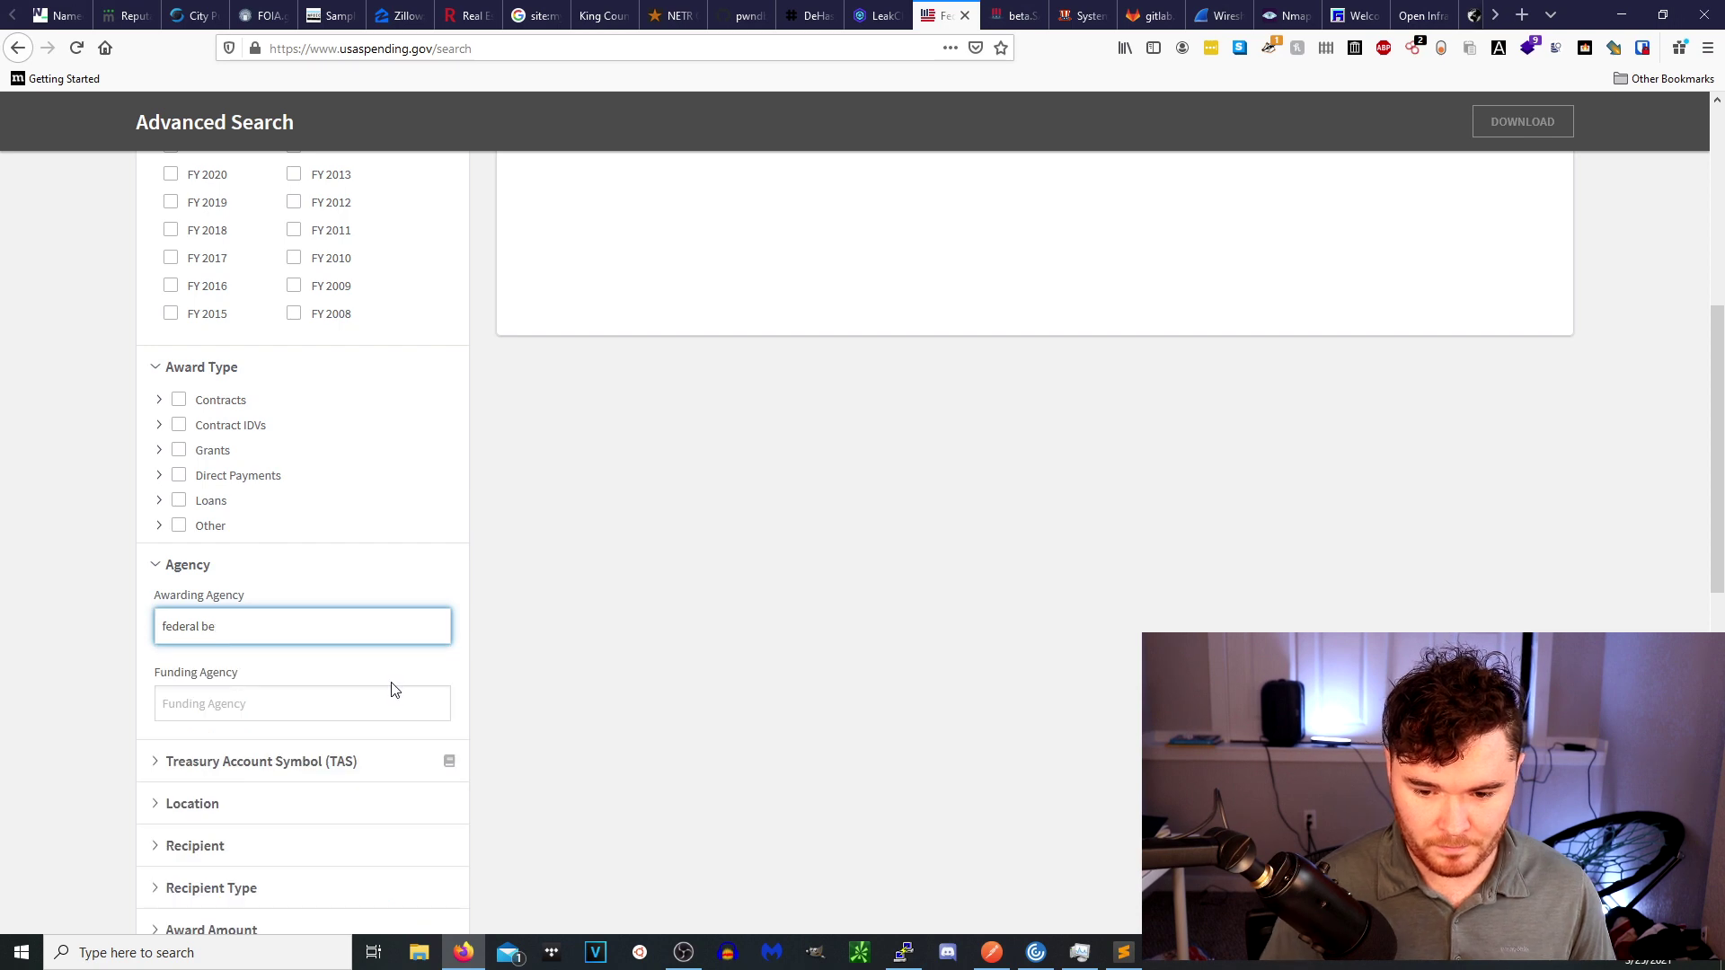
type("e")
key("BackSpace")
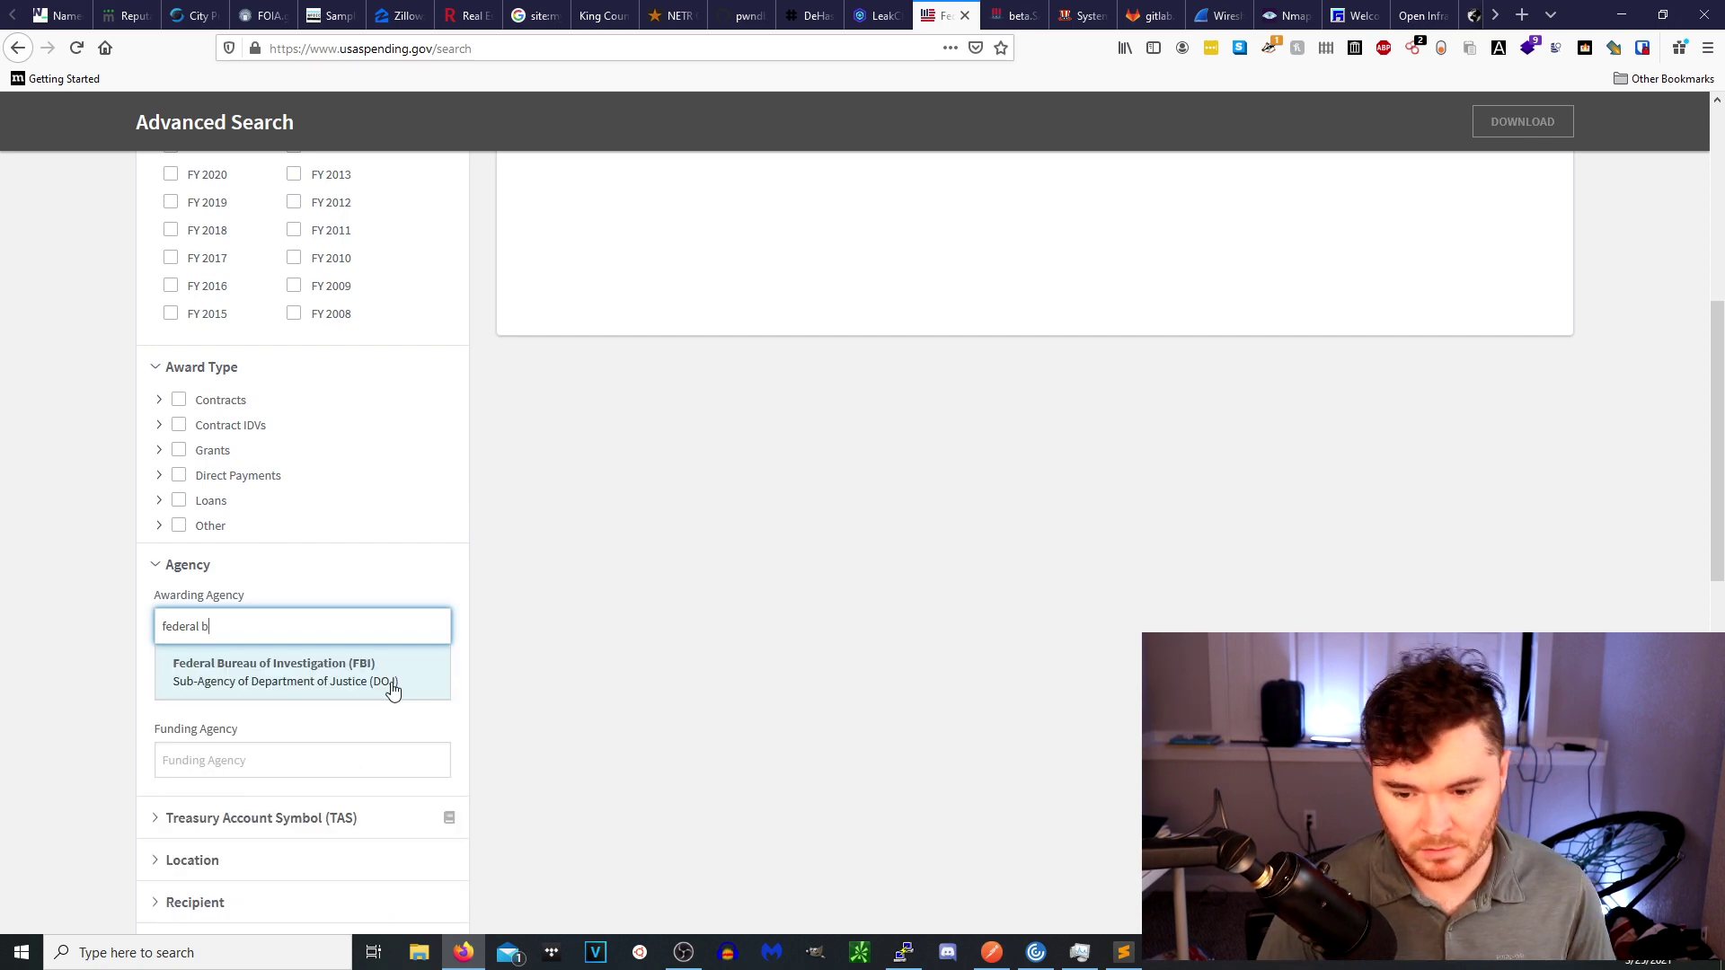
key("ctrl+shift+Left")
key("ctrl+shift+Left")
key("BackSpace")
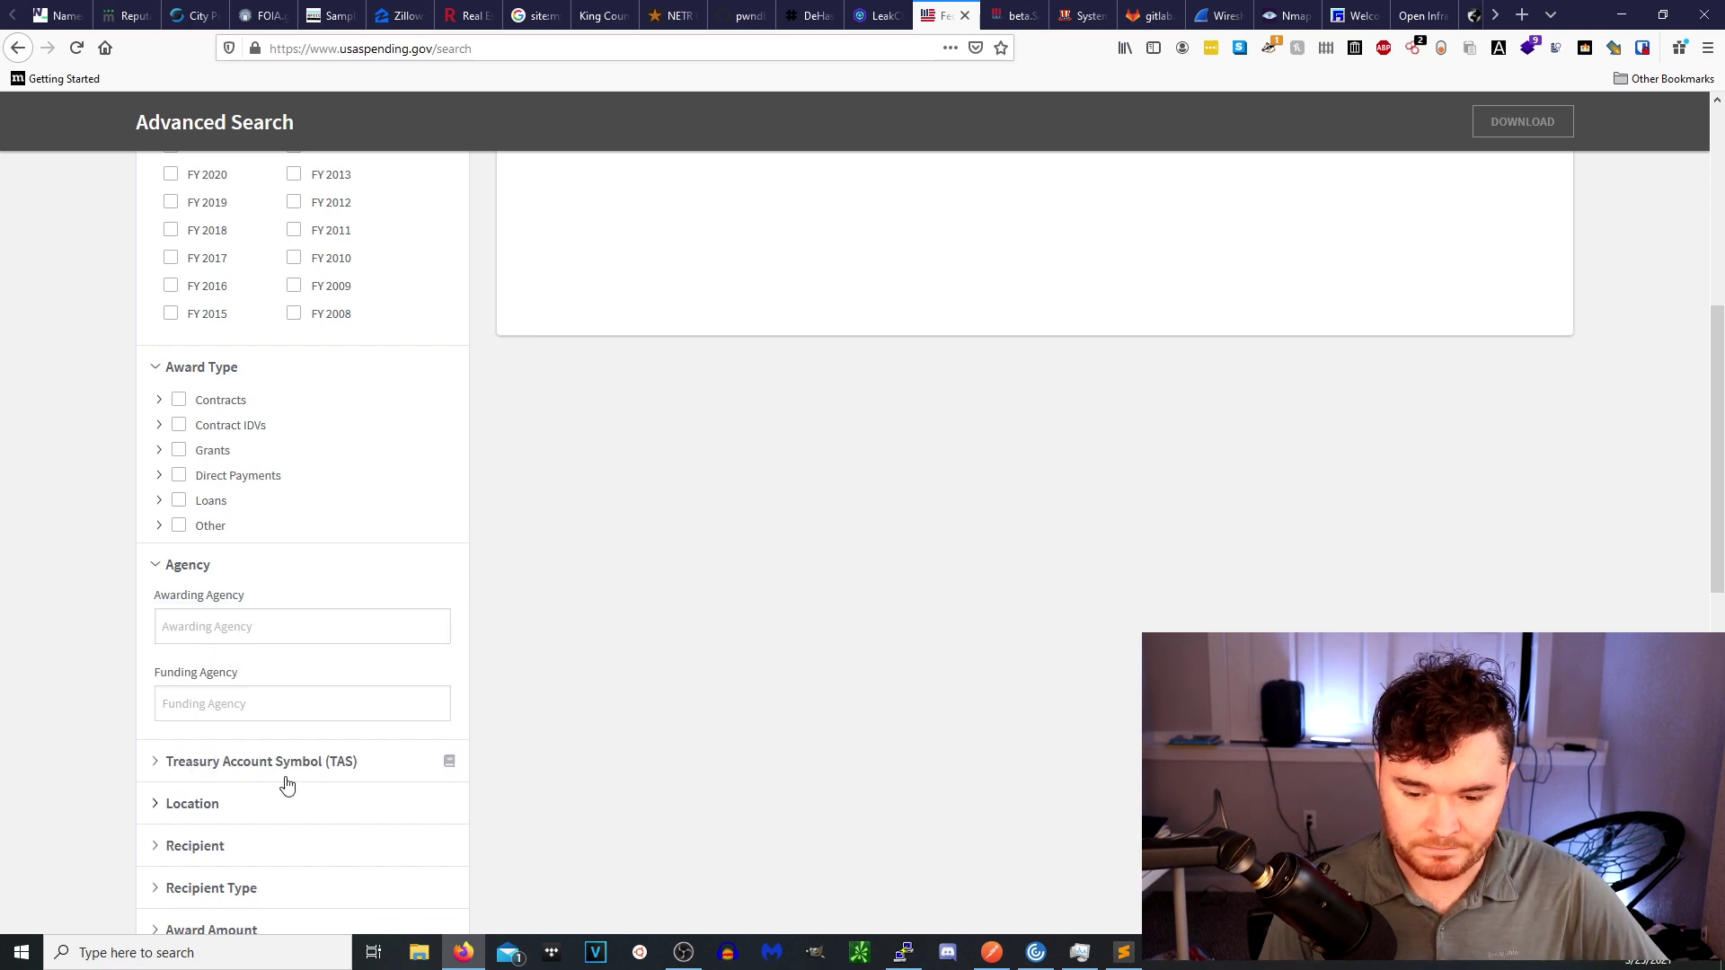
Toggle the Recipient Type filter open and closed, then switch to beta.SAM.gov.
scroll(287, 786, "down", 2)
left_click(255, 705)
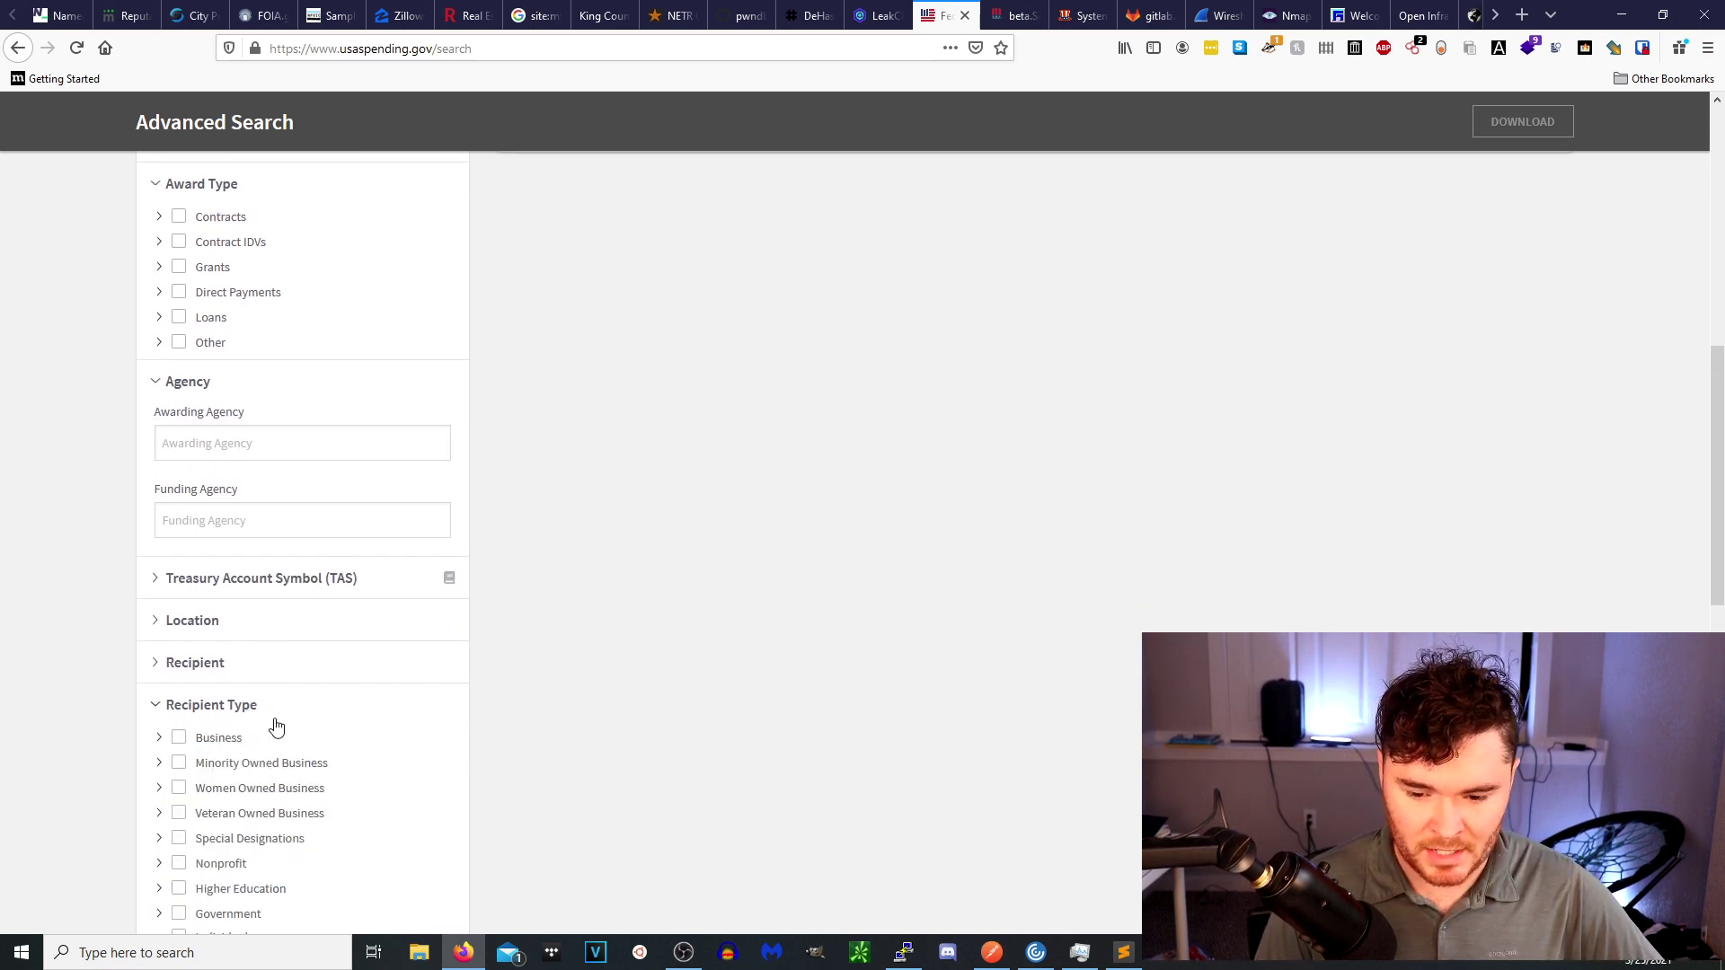
left_click(251, 705)
left_click(195, 719)
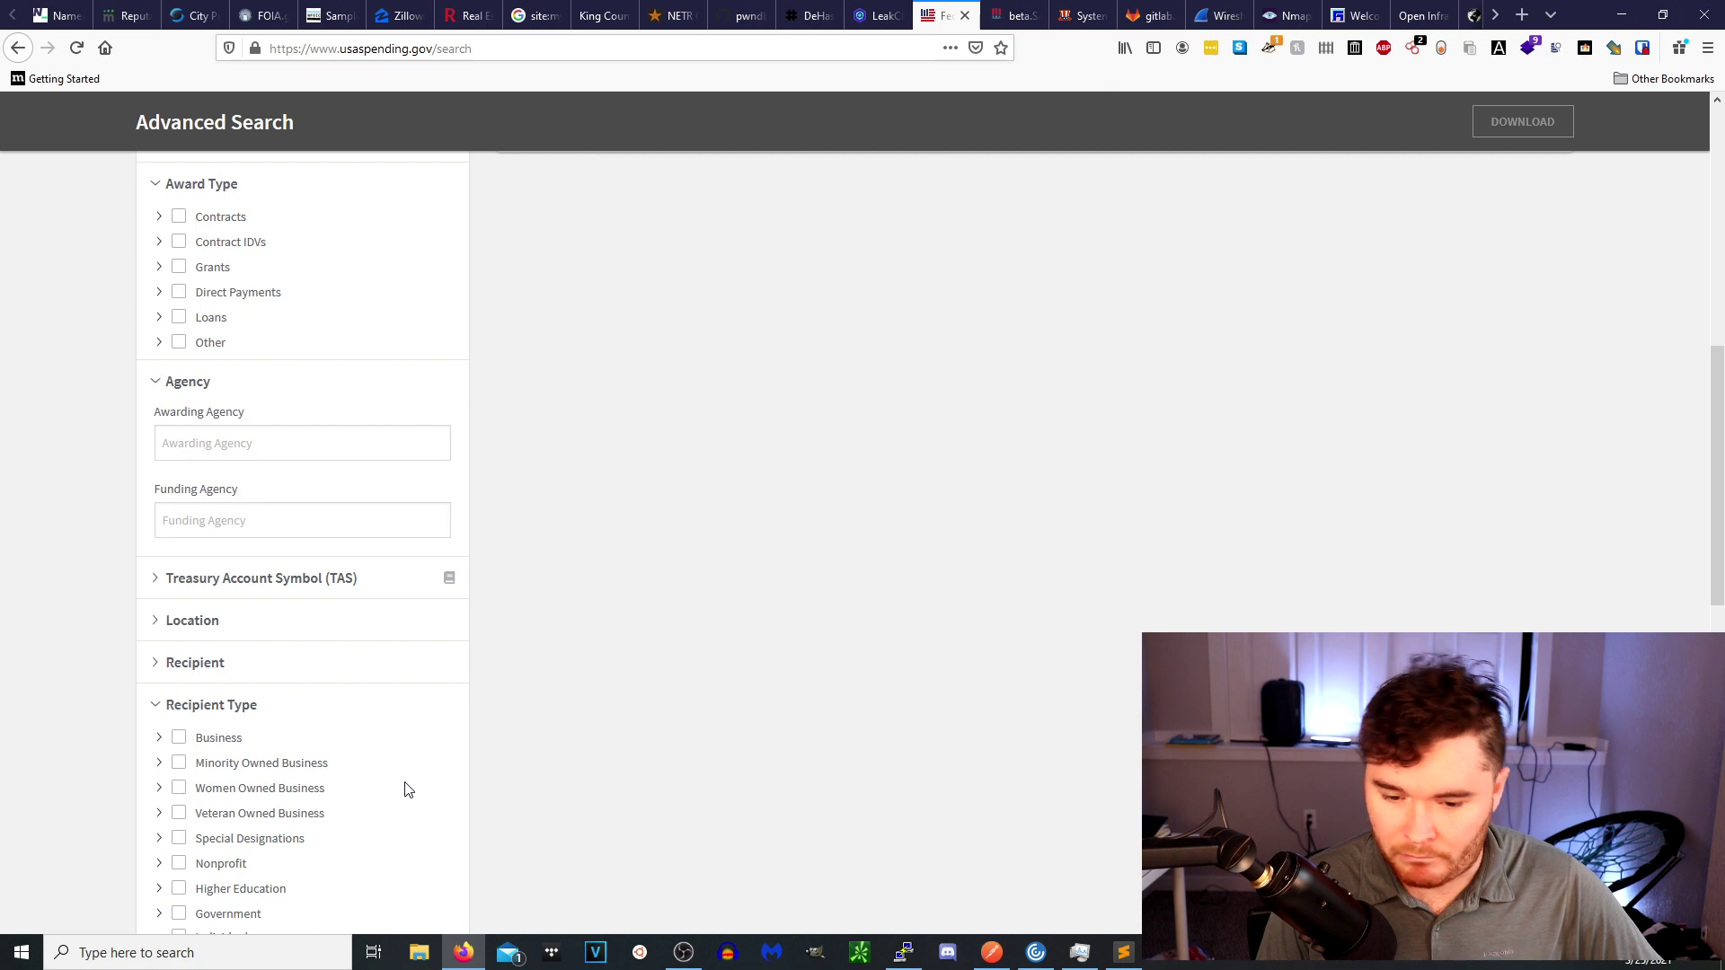
scroll(396, 785, "down", 1)
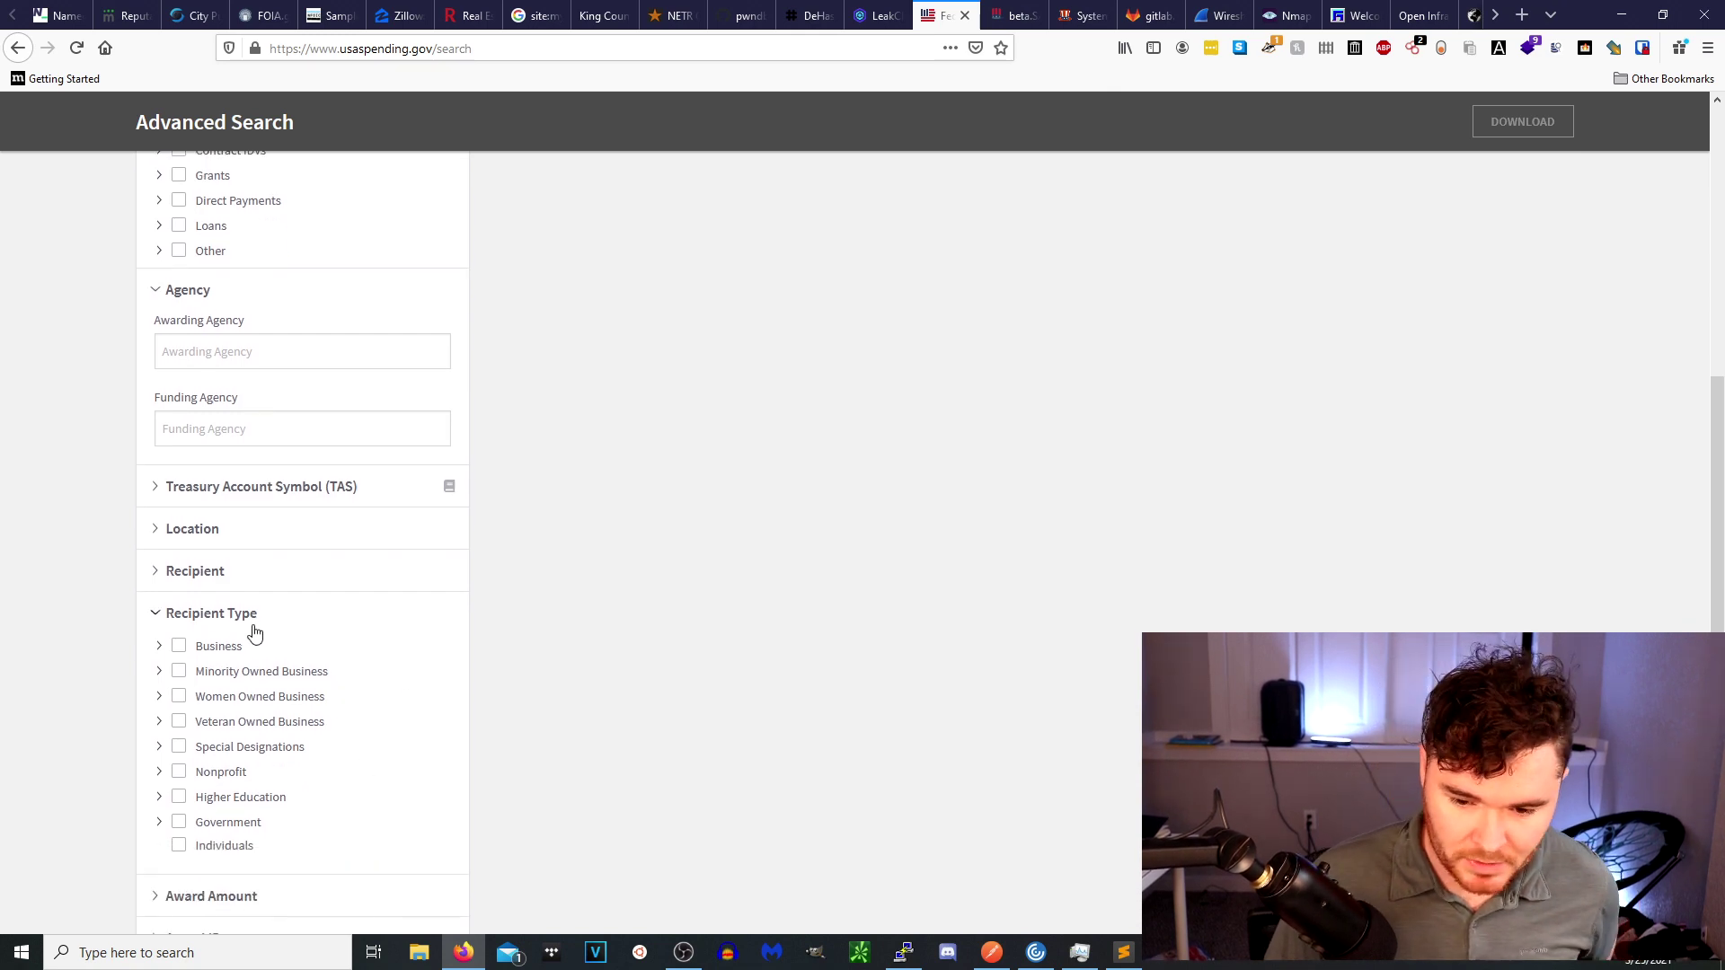
left_click(196, 613)
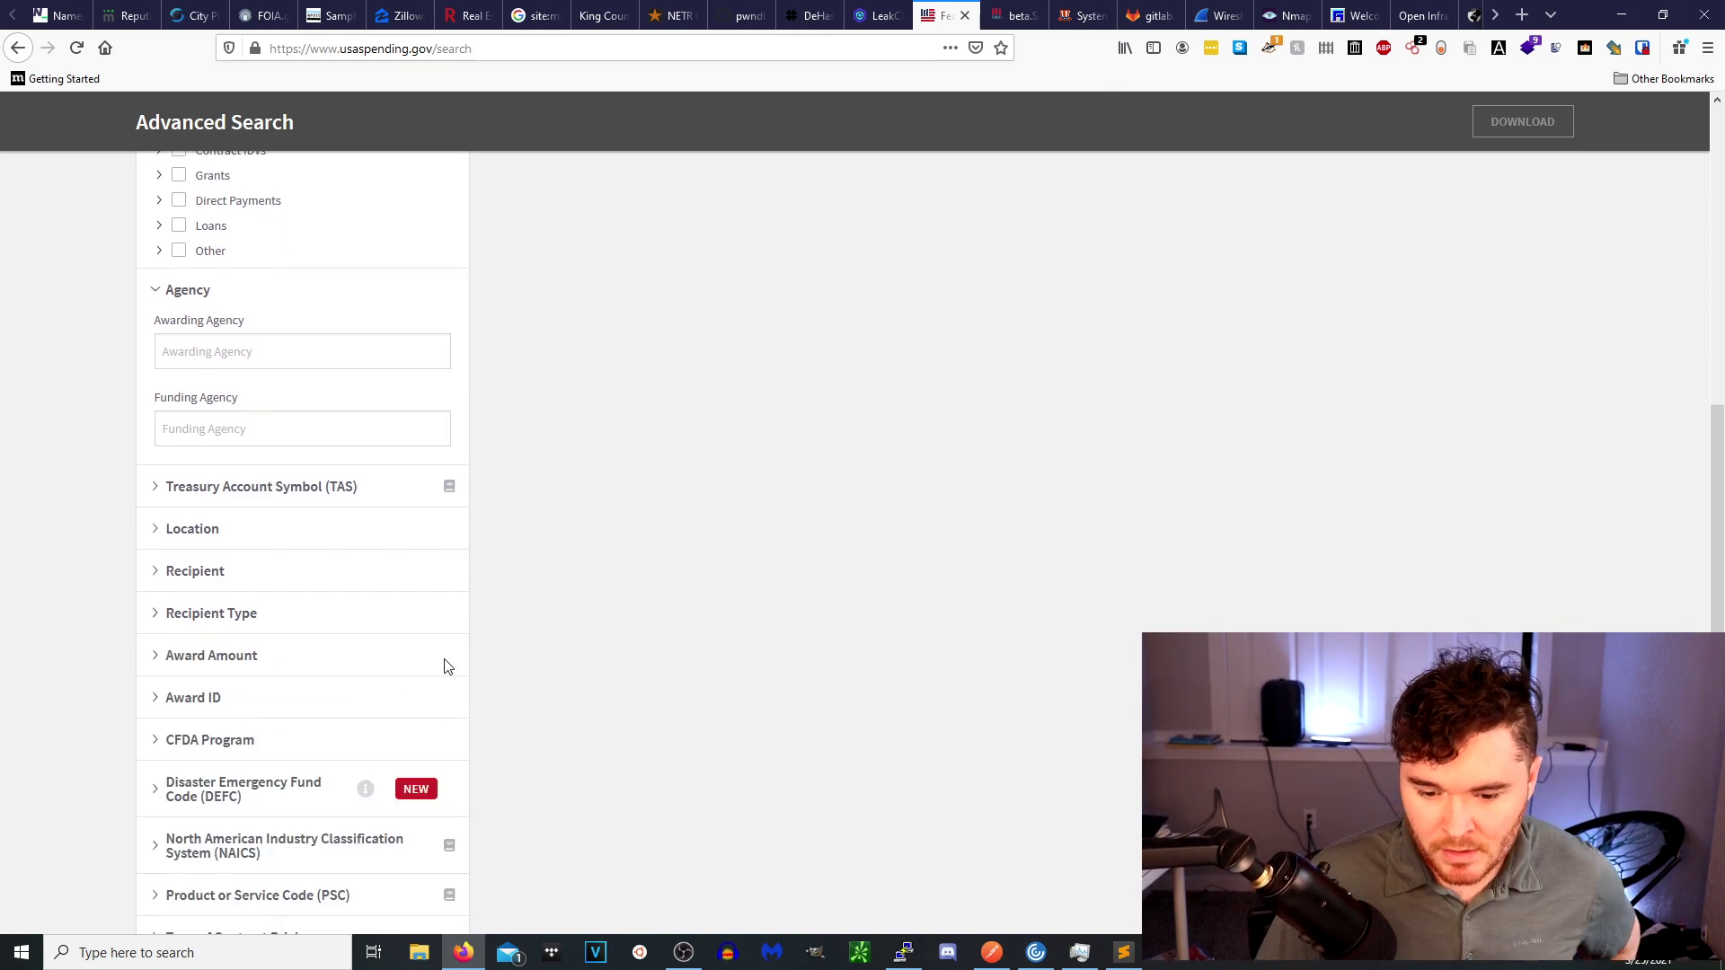
scroll(381, 640, "up", 5)
scroll(260, 698, "down", 1)
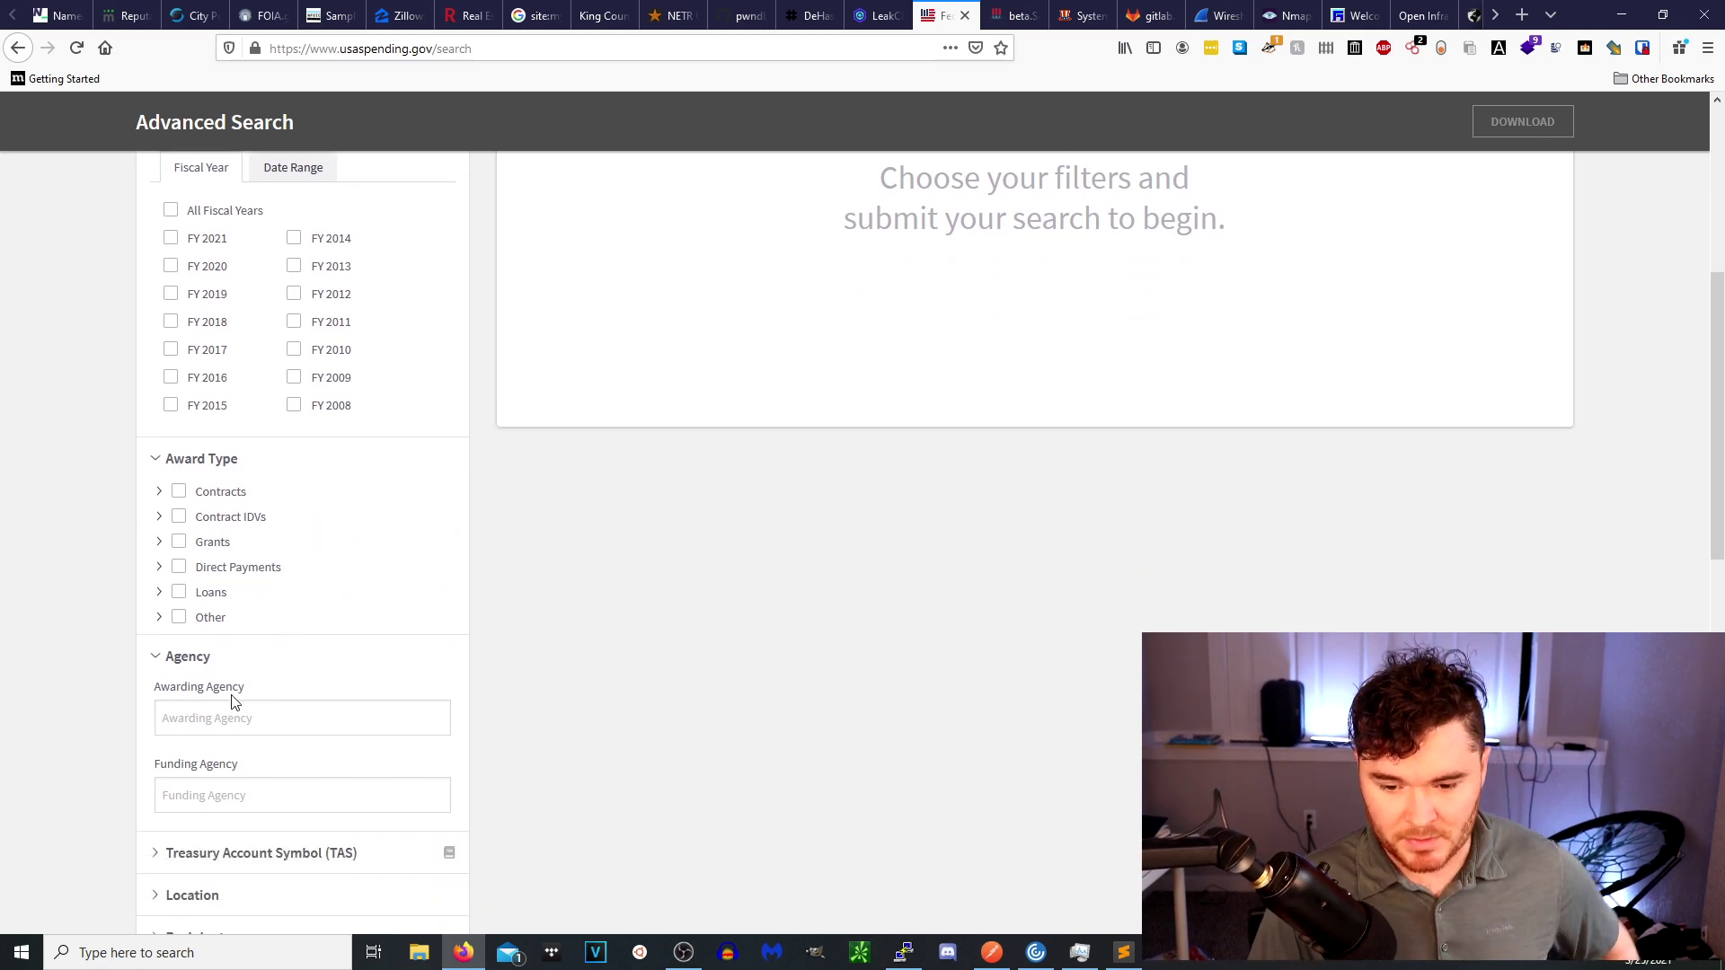
left_click(218, 724)
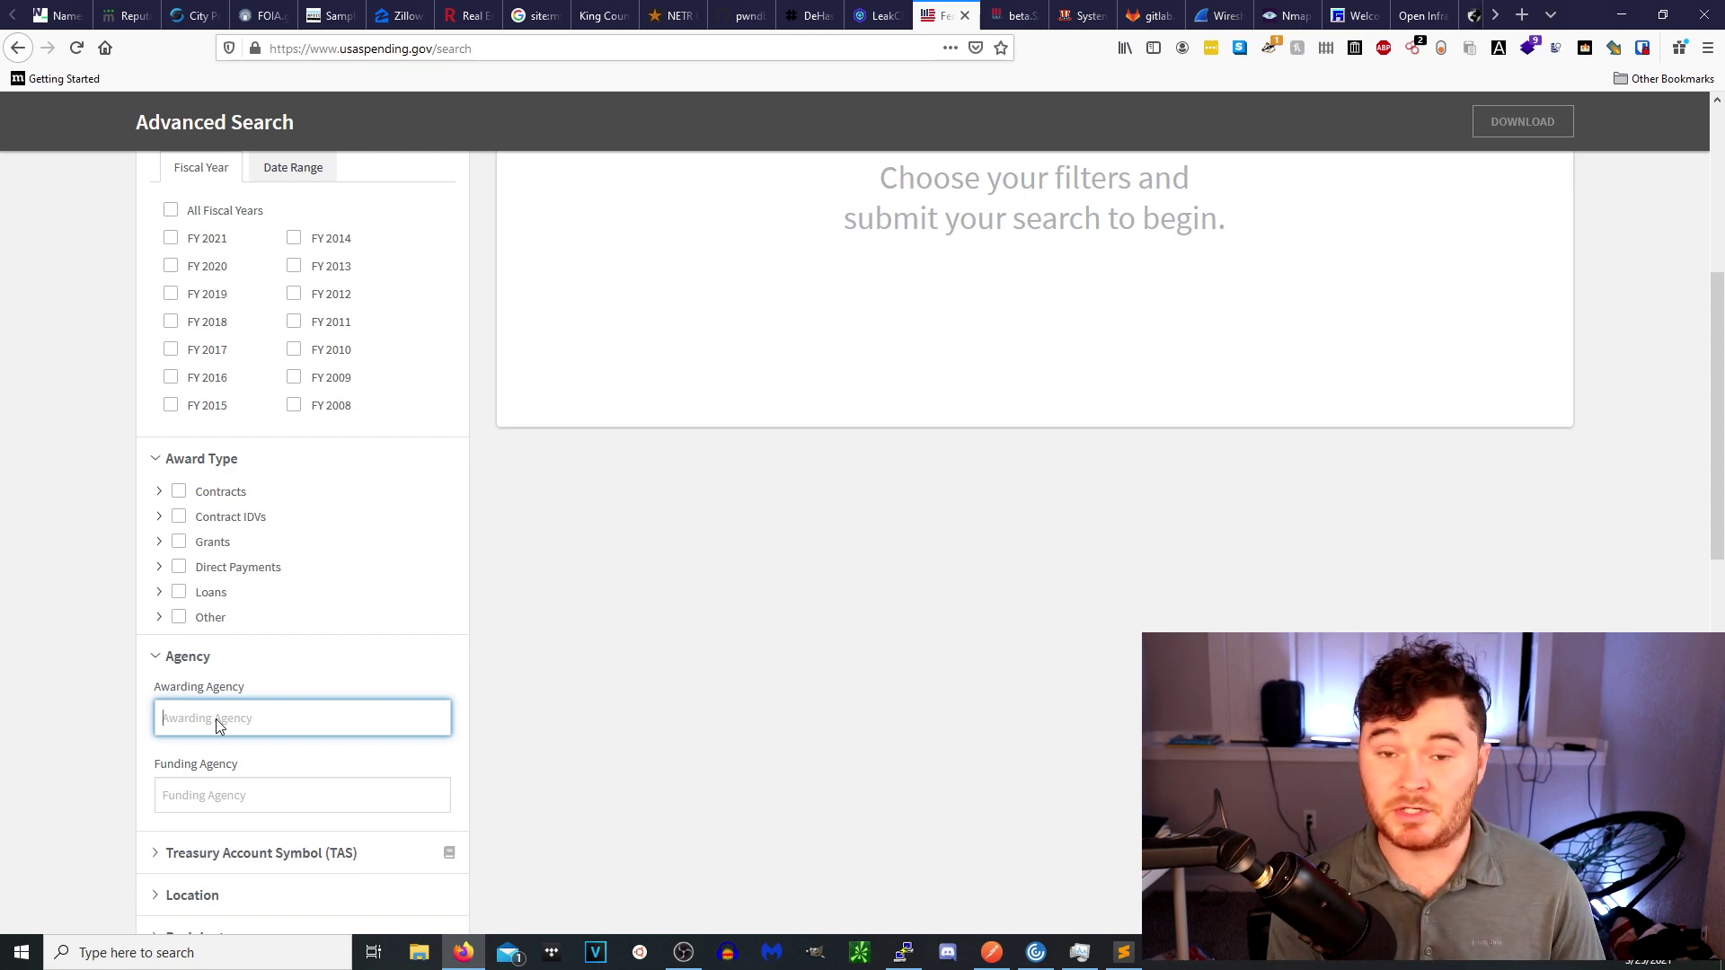
left_click(1013, 15)
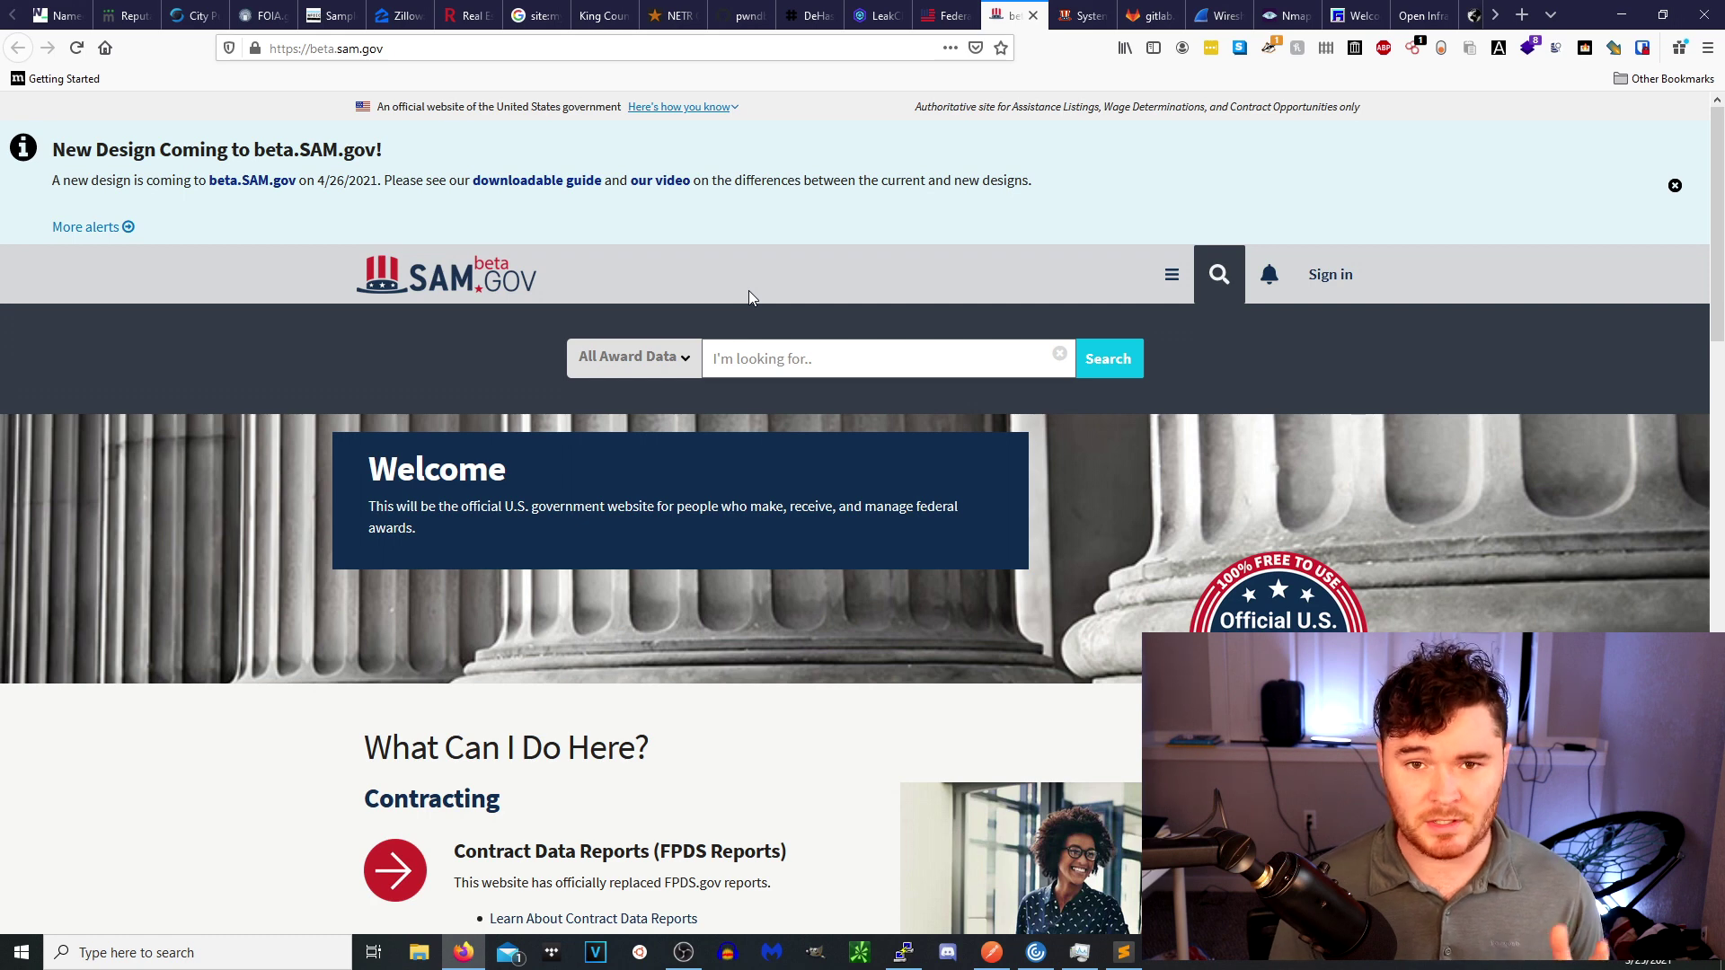
Look over the classic SAM.gov homepage, glance at beta.SAM.gov, then open the GitLab manuf file.
left_click(1084, 18)
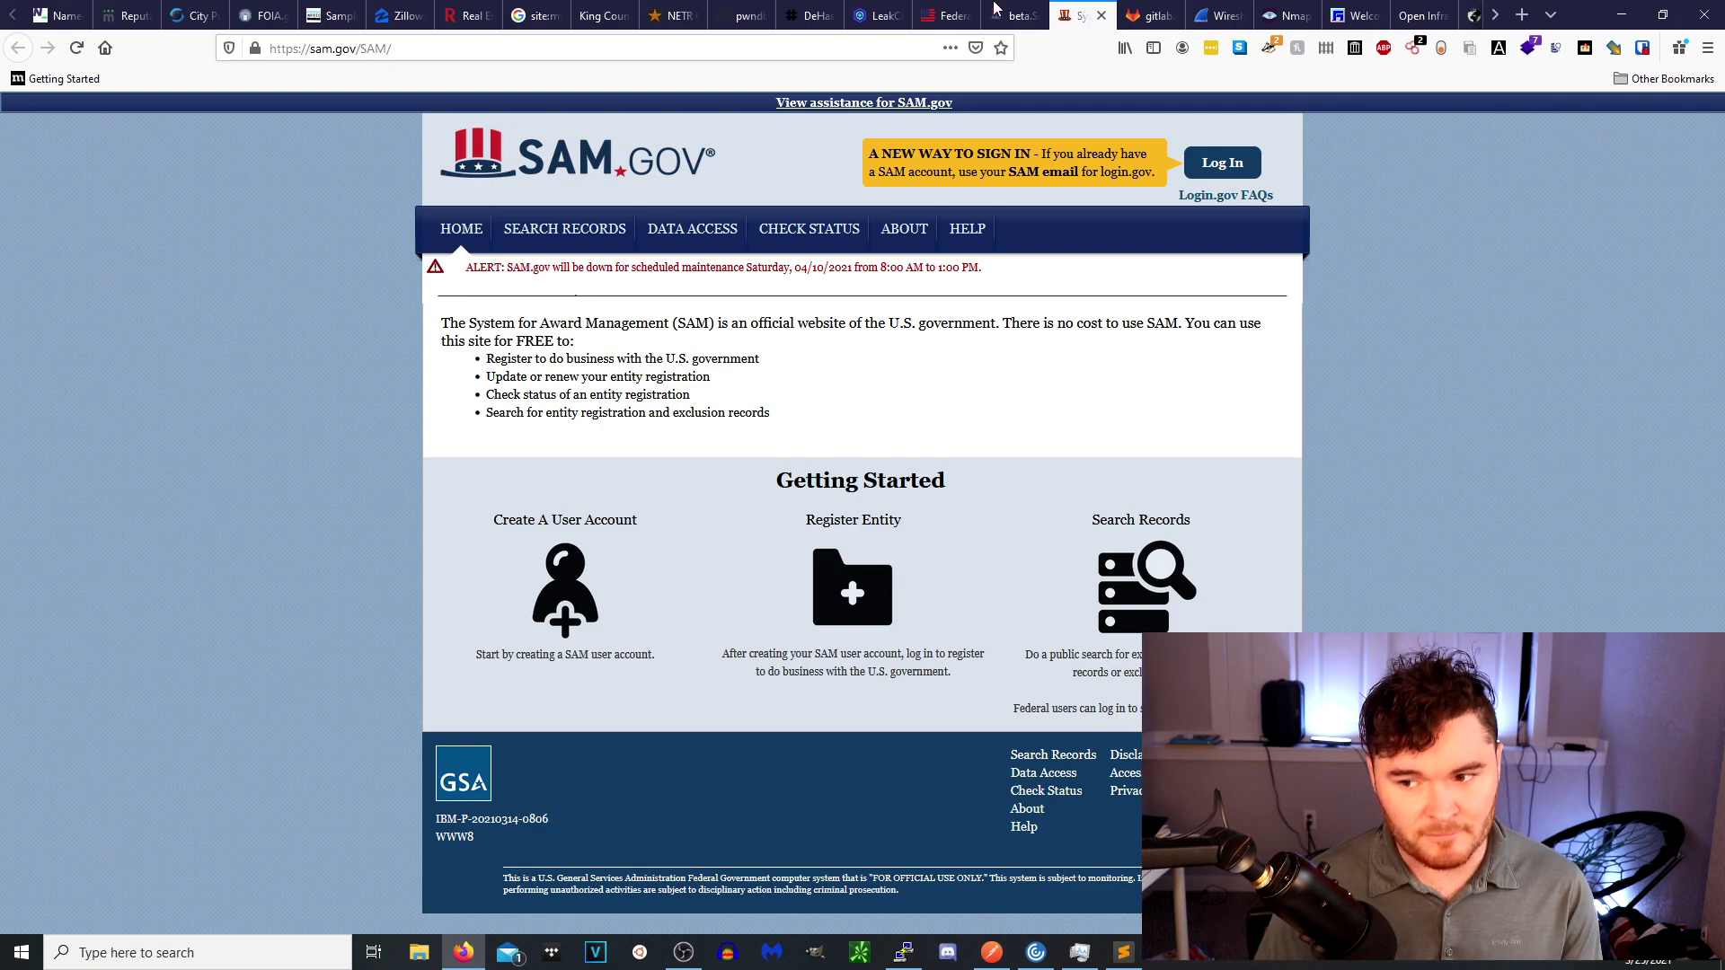
left_click(1013, 12)
left_click(1081, 18)
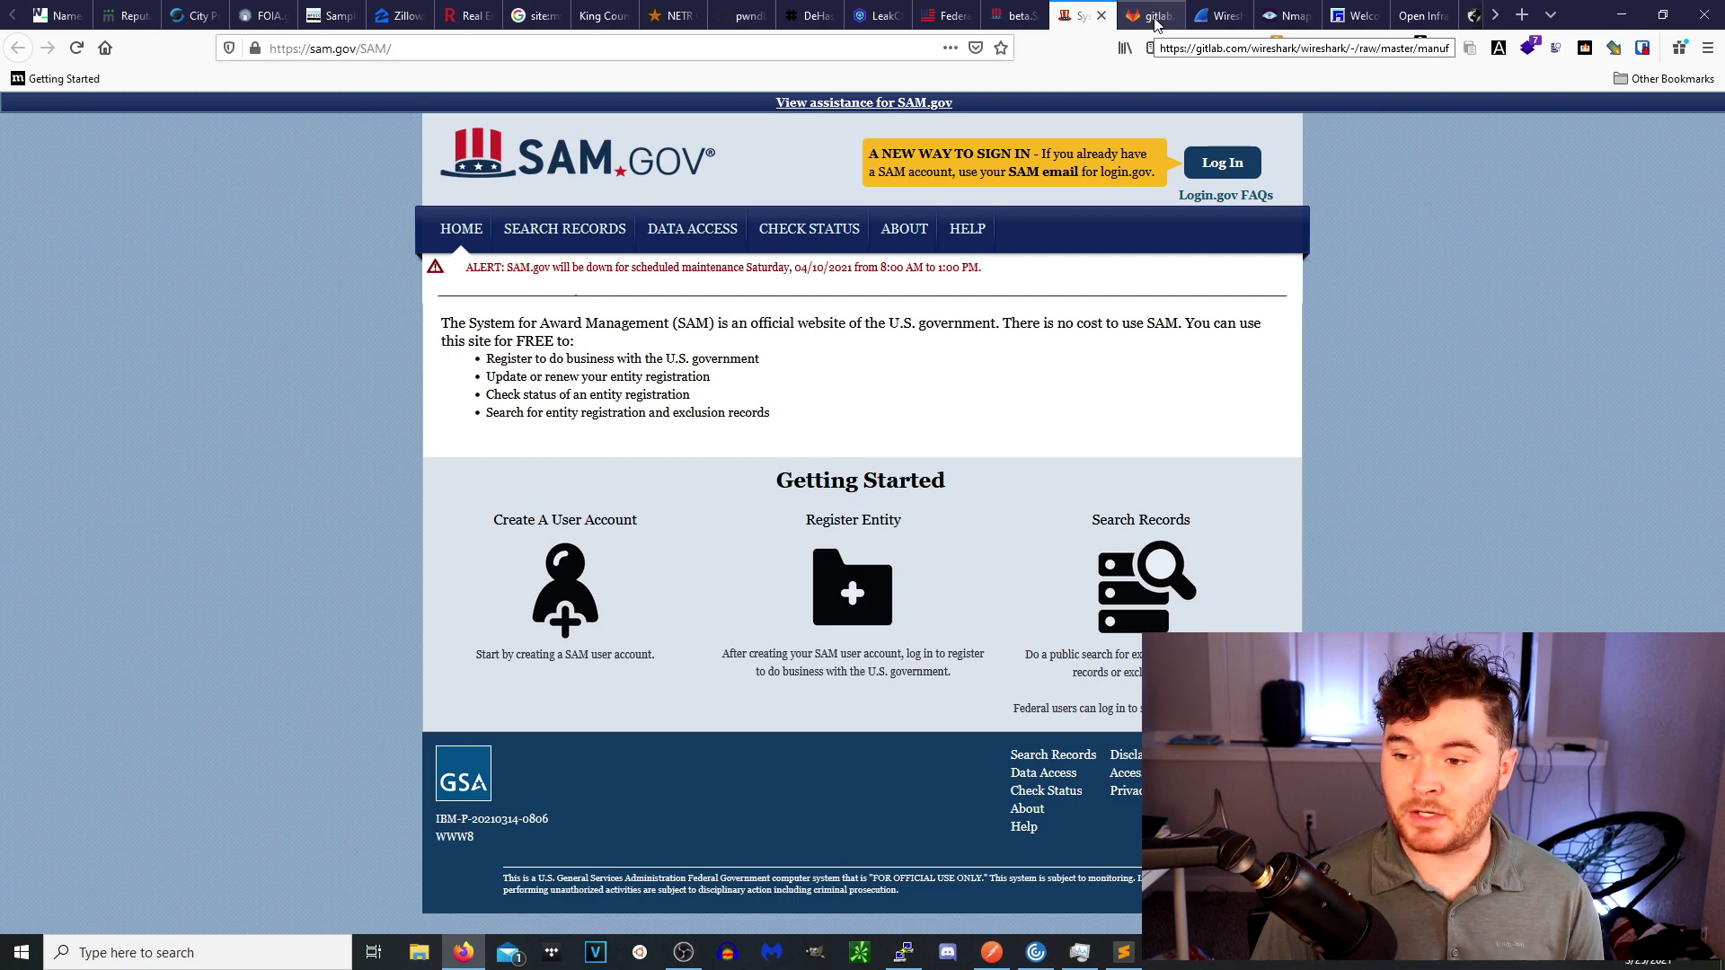
left_click(1158, 18)
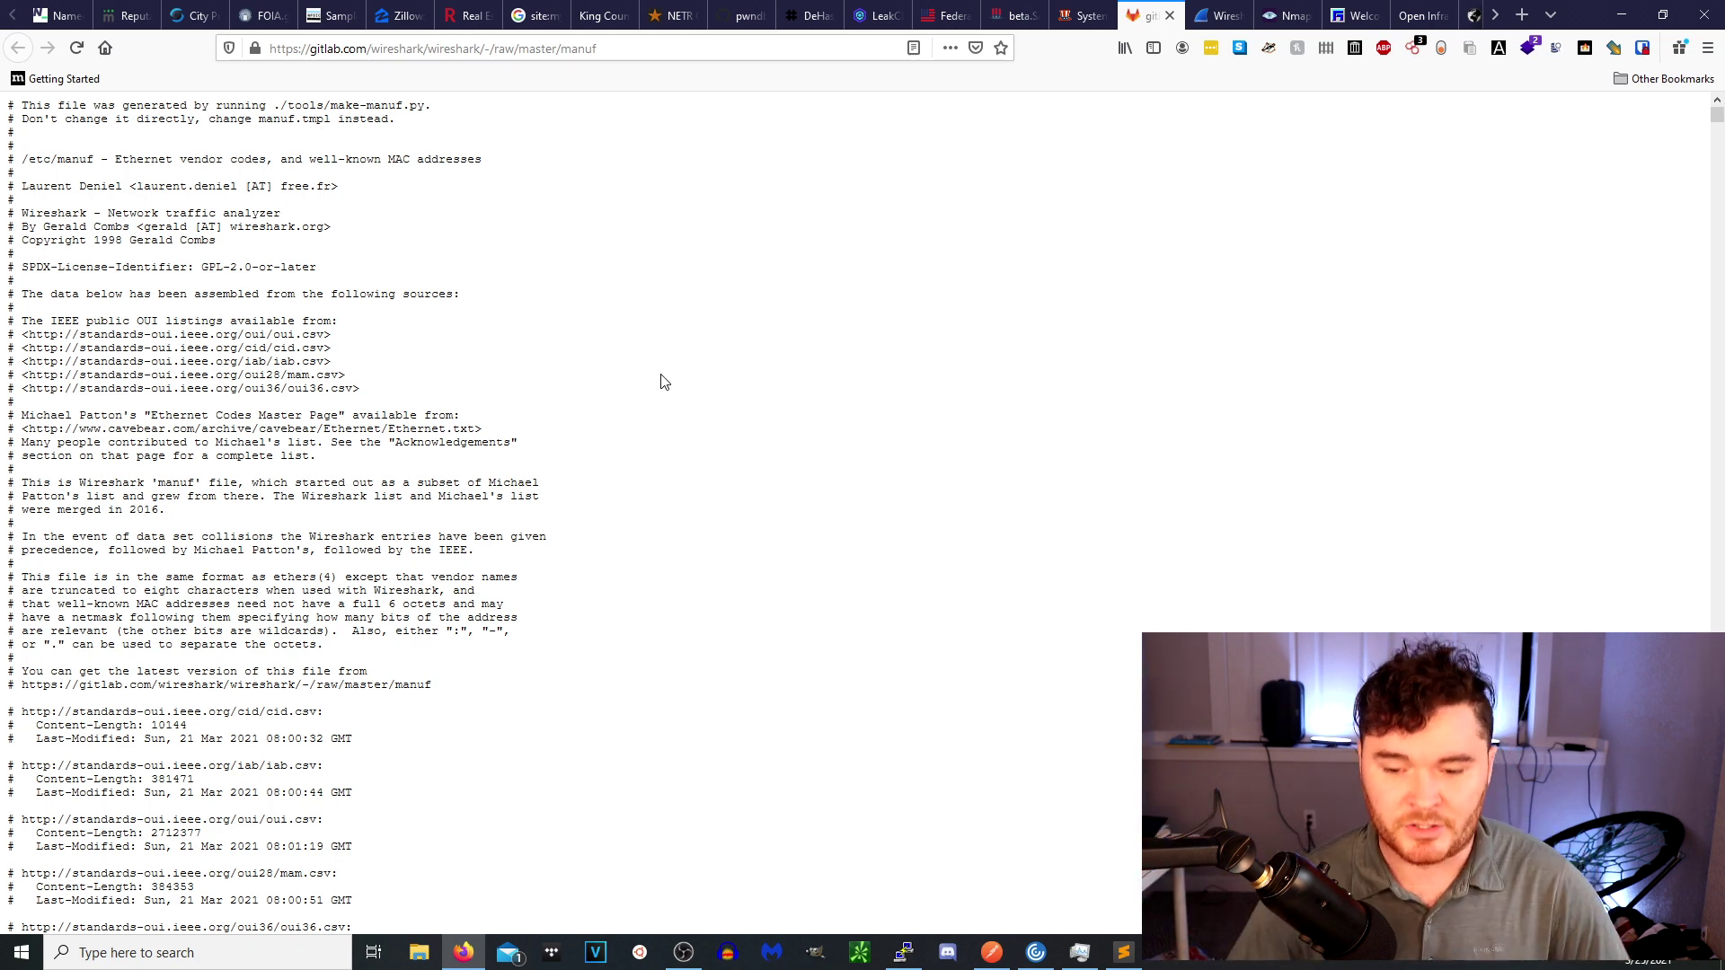
Highlight the 00:00:00 prefix on the first manuf entry, then scroll down the list.
scroll(661, 382, "down", 5)
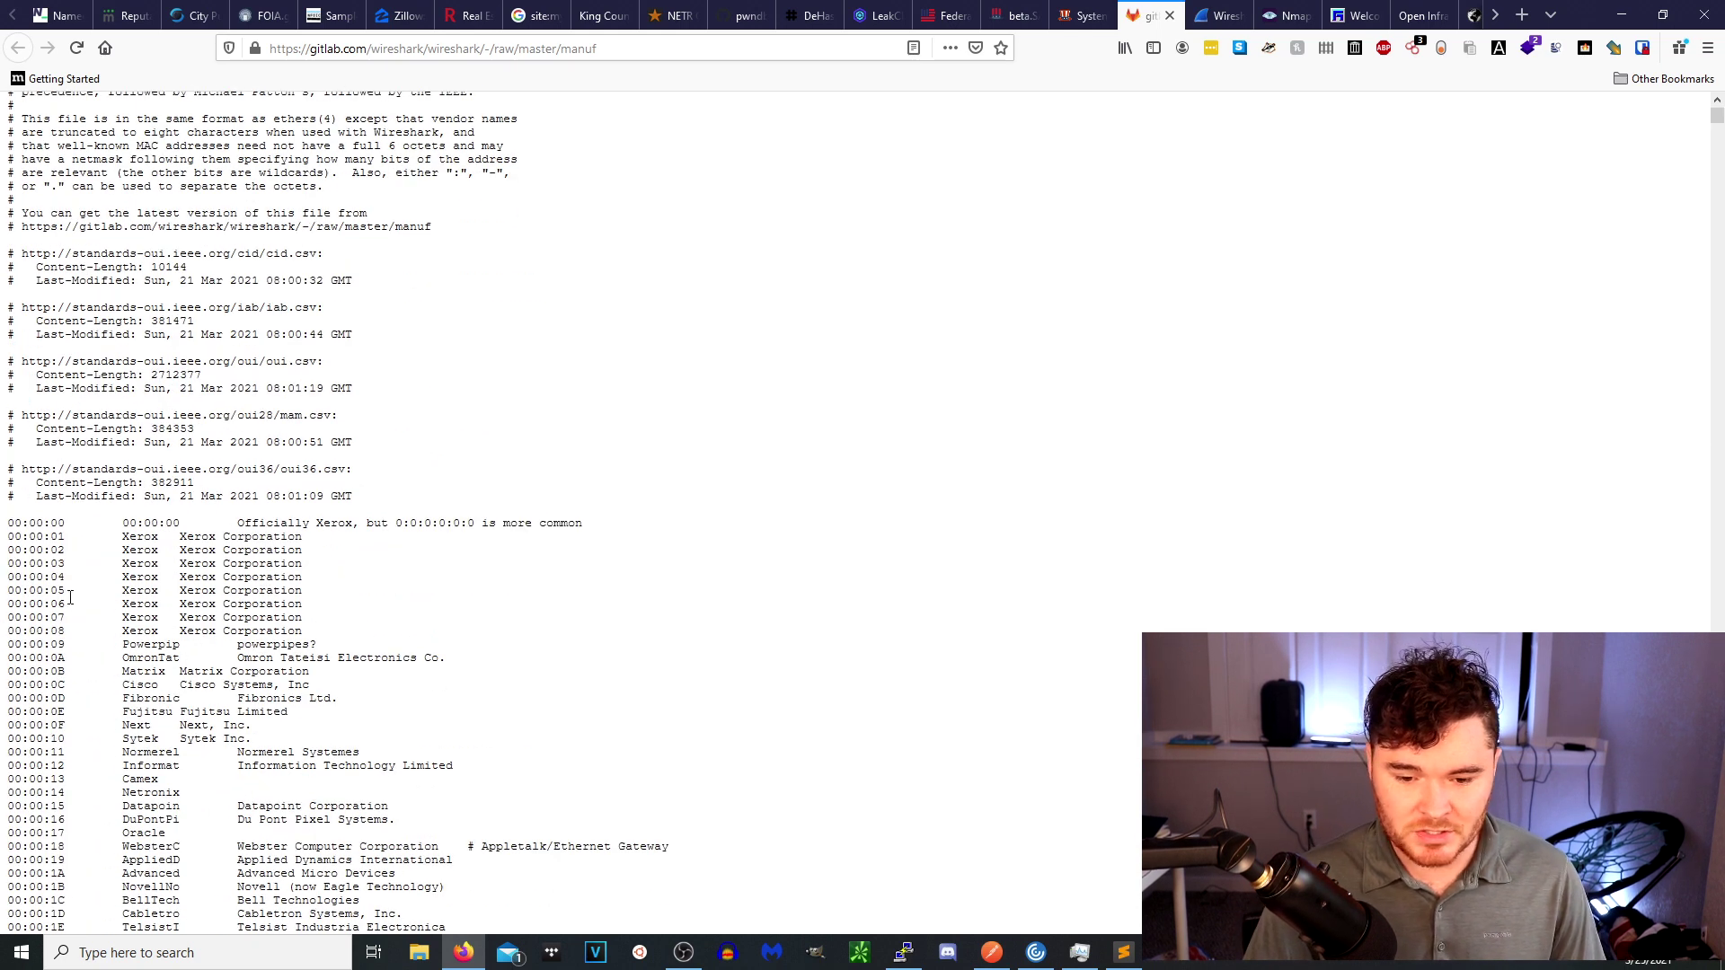
left_click_drag(8, 523, 103, 524)
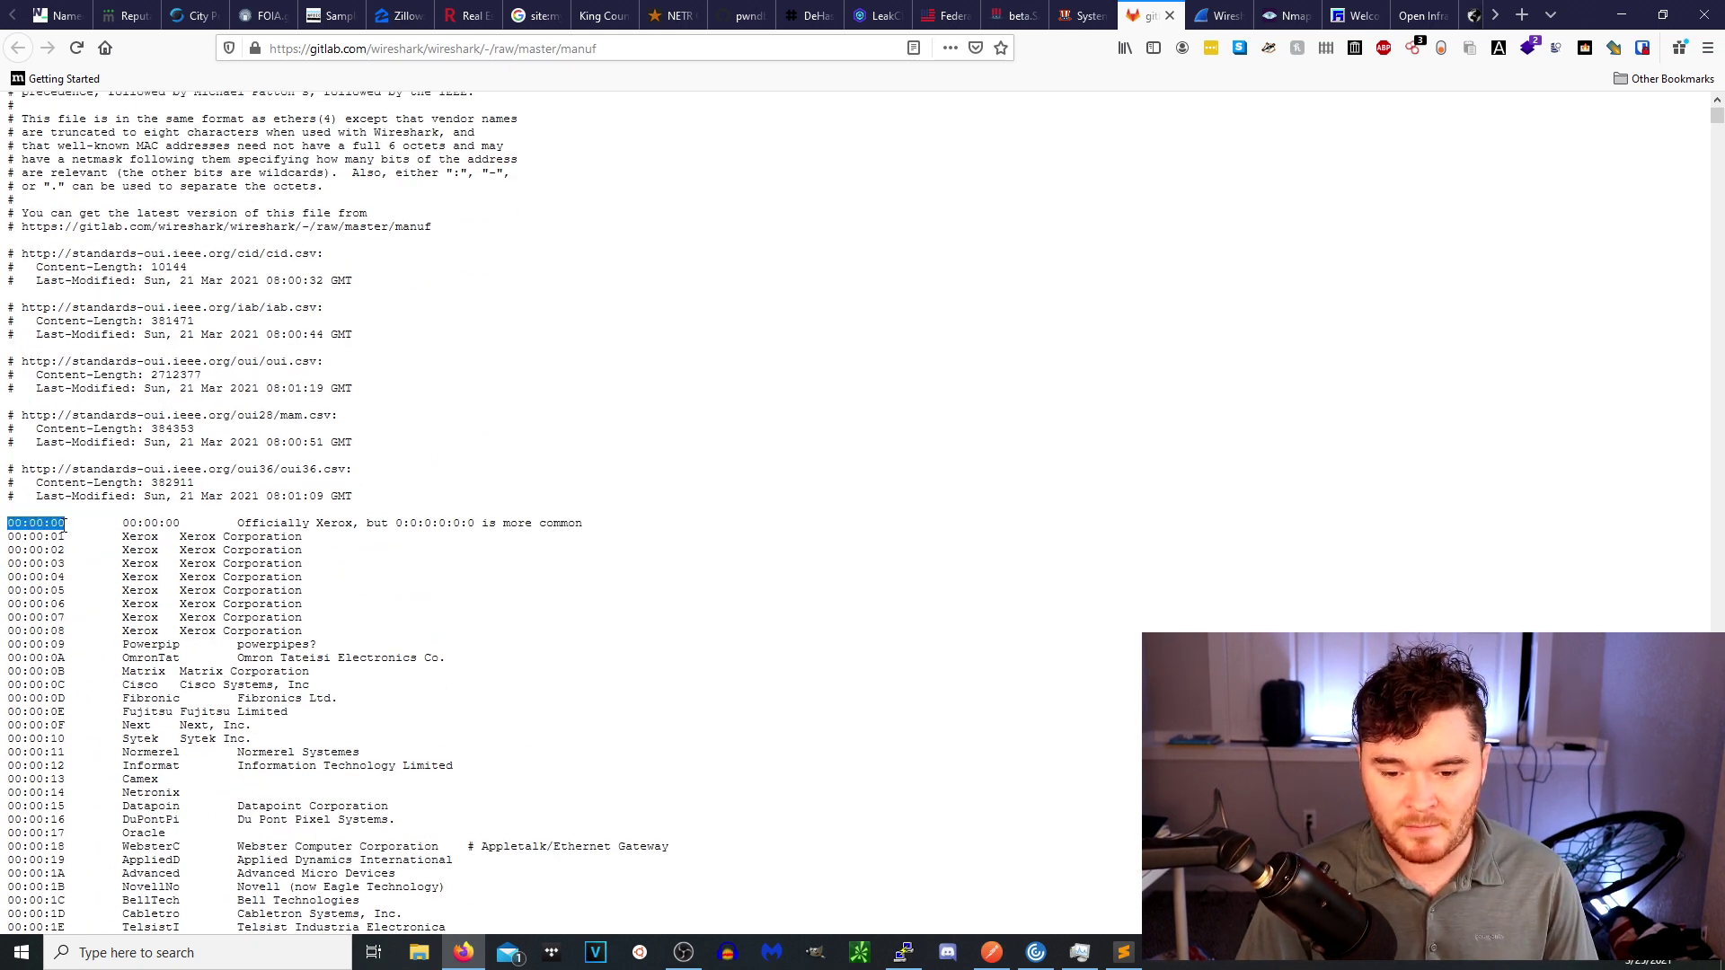
left_click(87, 547)
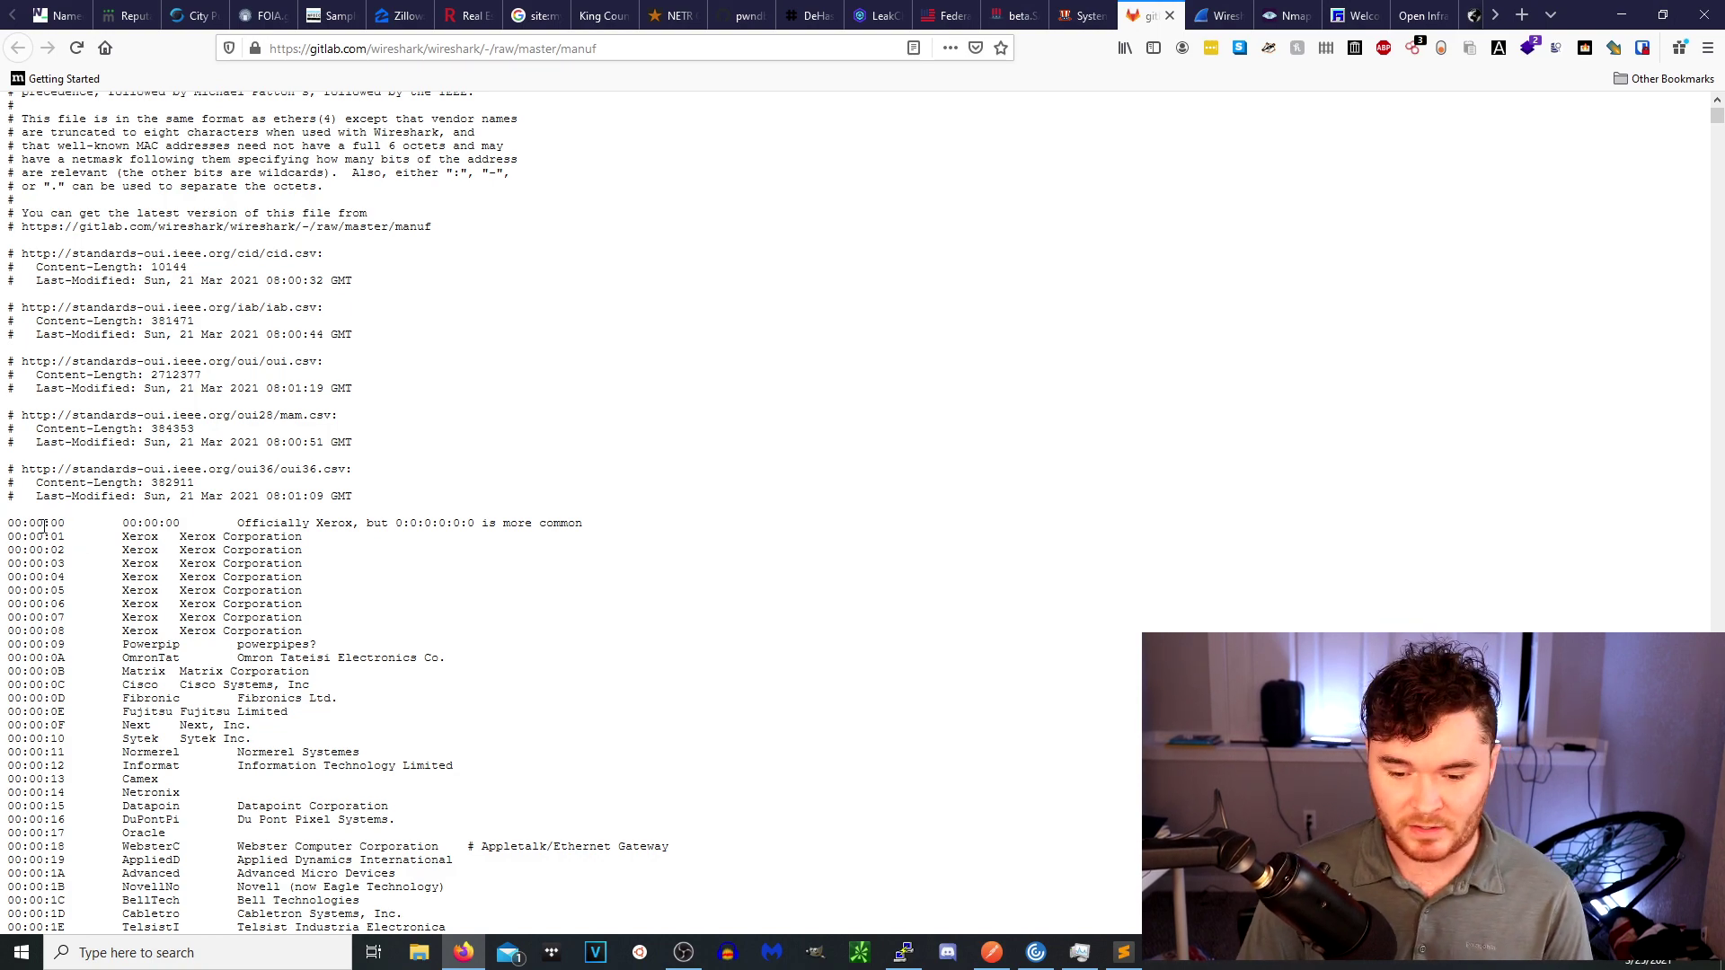
scroll(1691, 378, "down", 20)
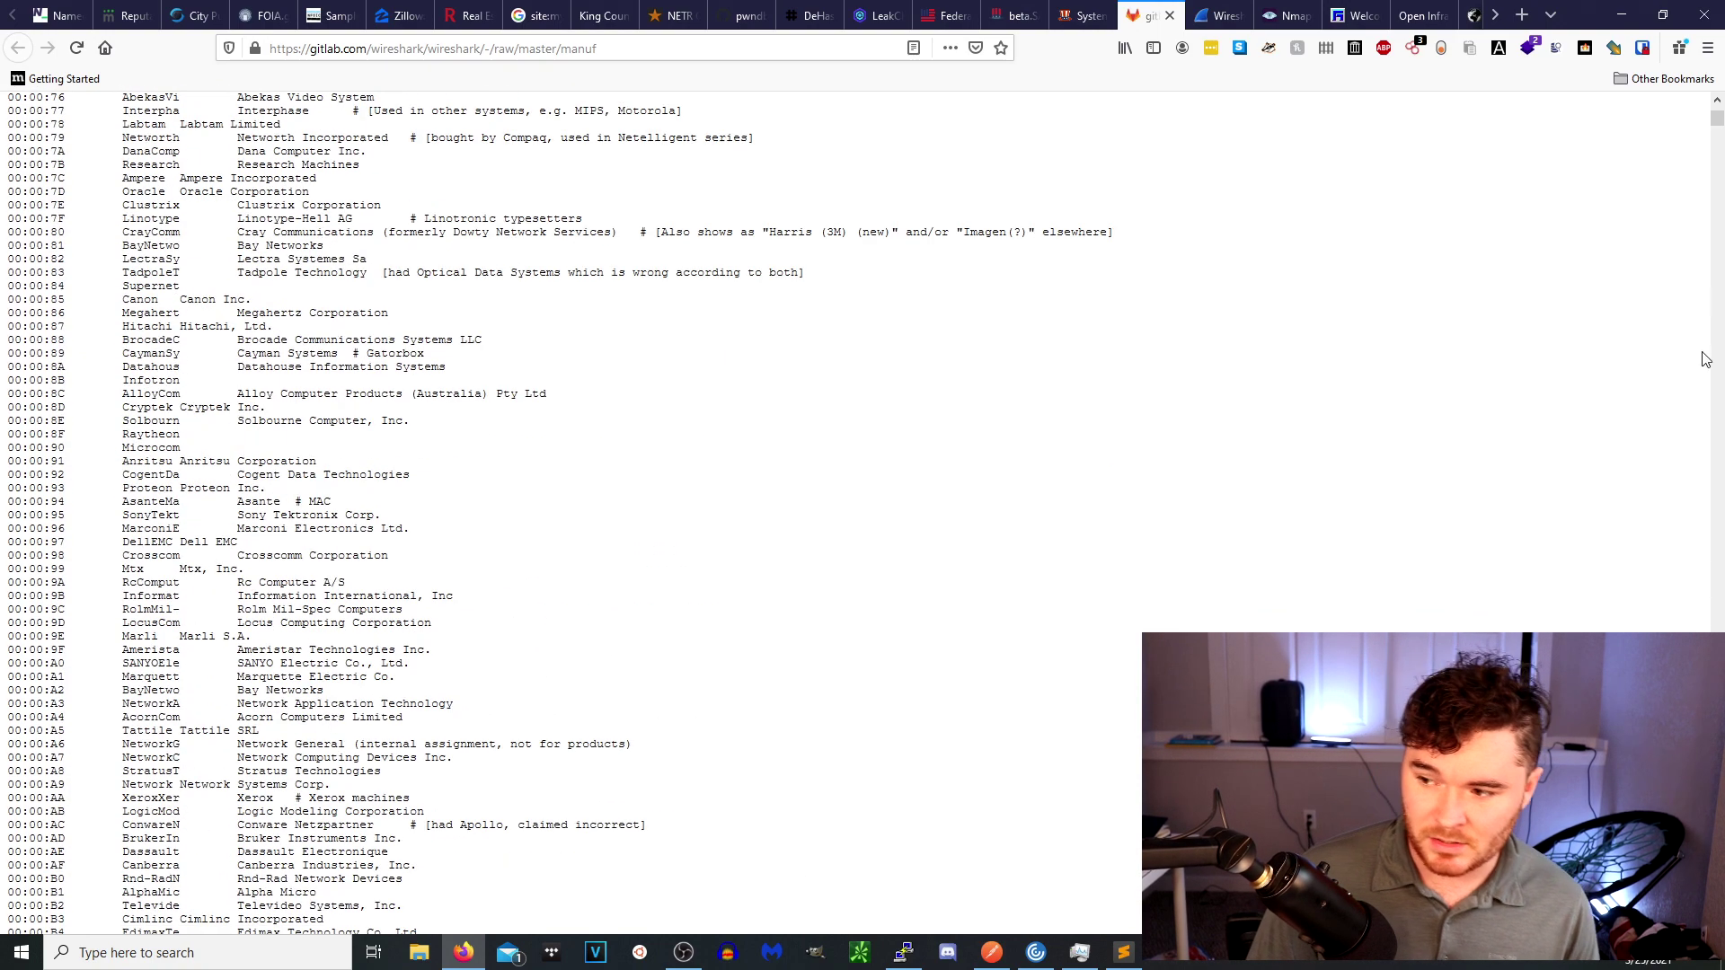
left_click_drag(1717, 119, 1717, 619)
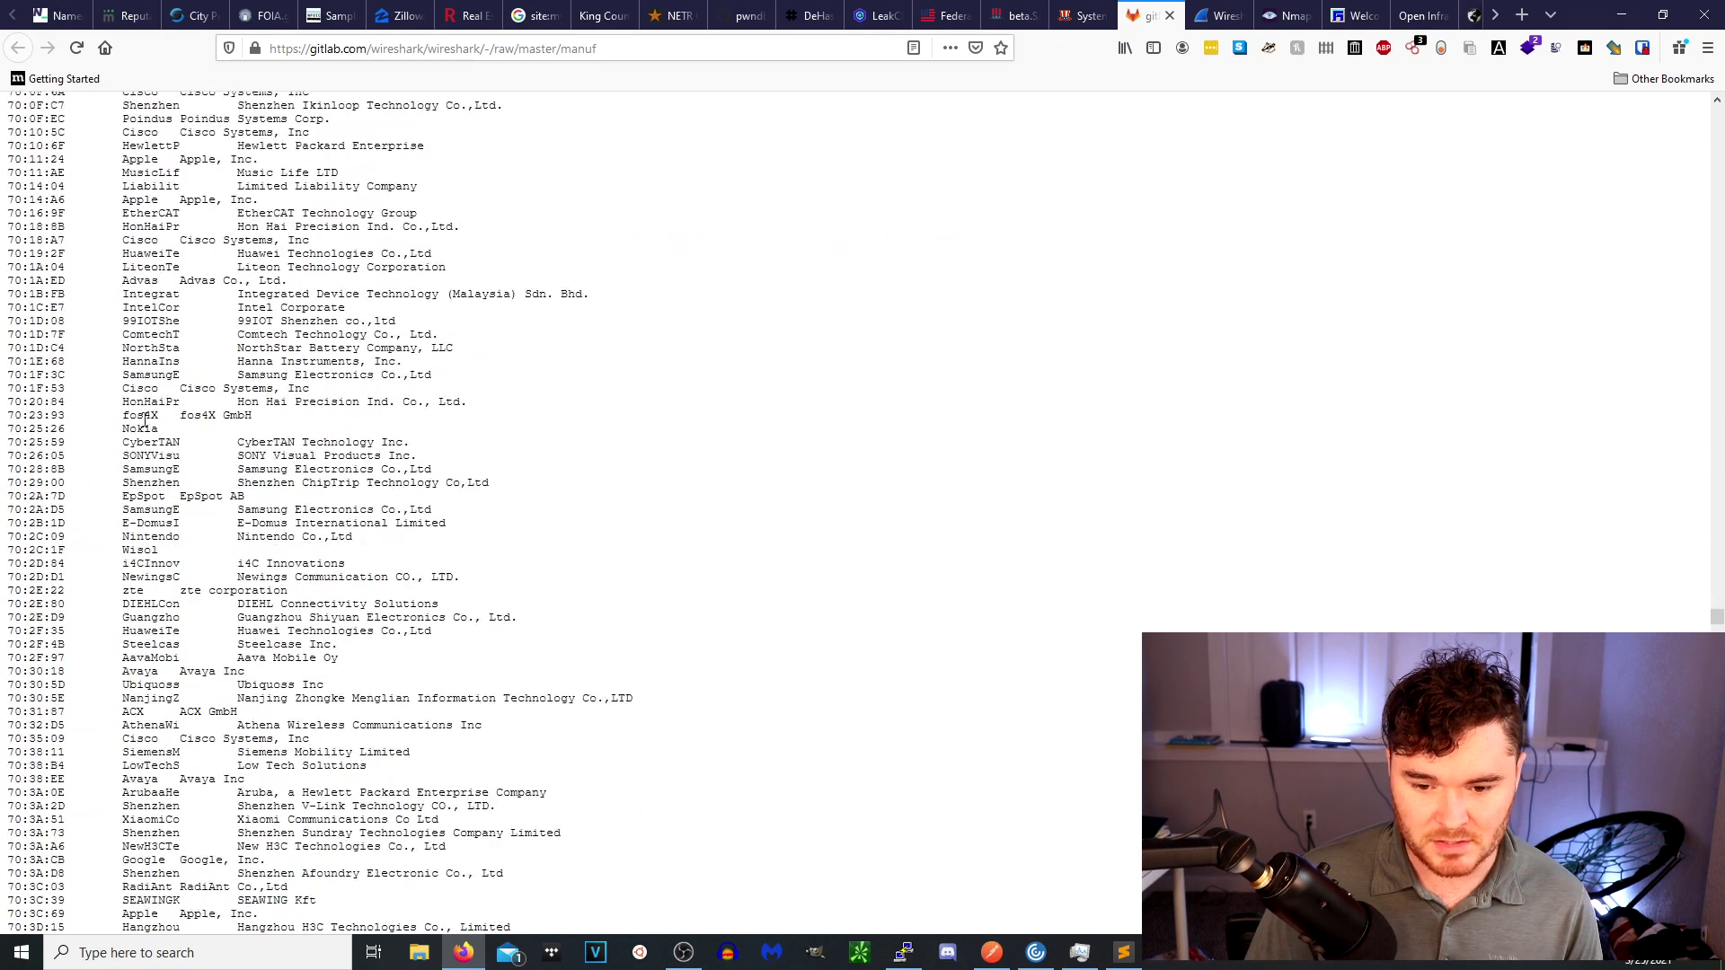
Highlight the 70:2C:09 Nintendo line in the Wireshark manuf list.
triple_click(65, 534)
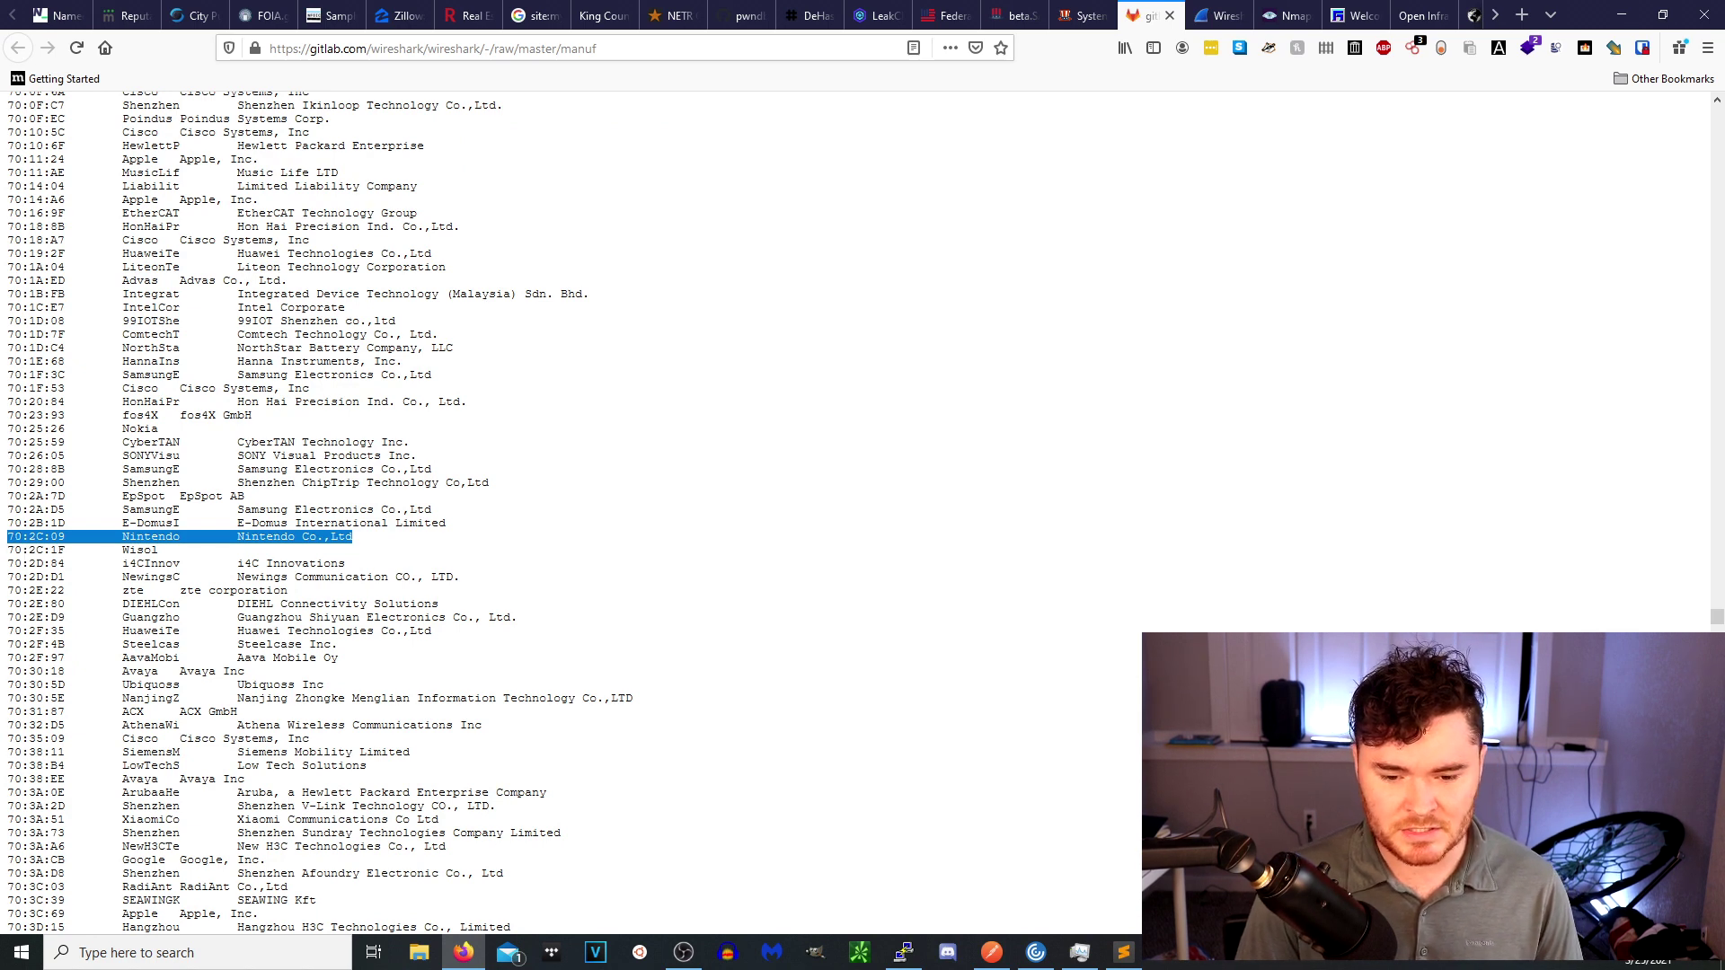
left_click(31, 539)
double_click(36, 536)
triple_click(36, 536)
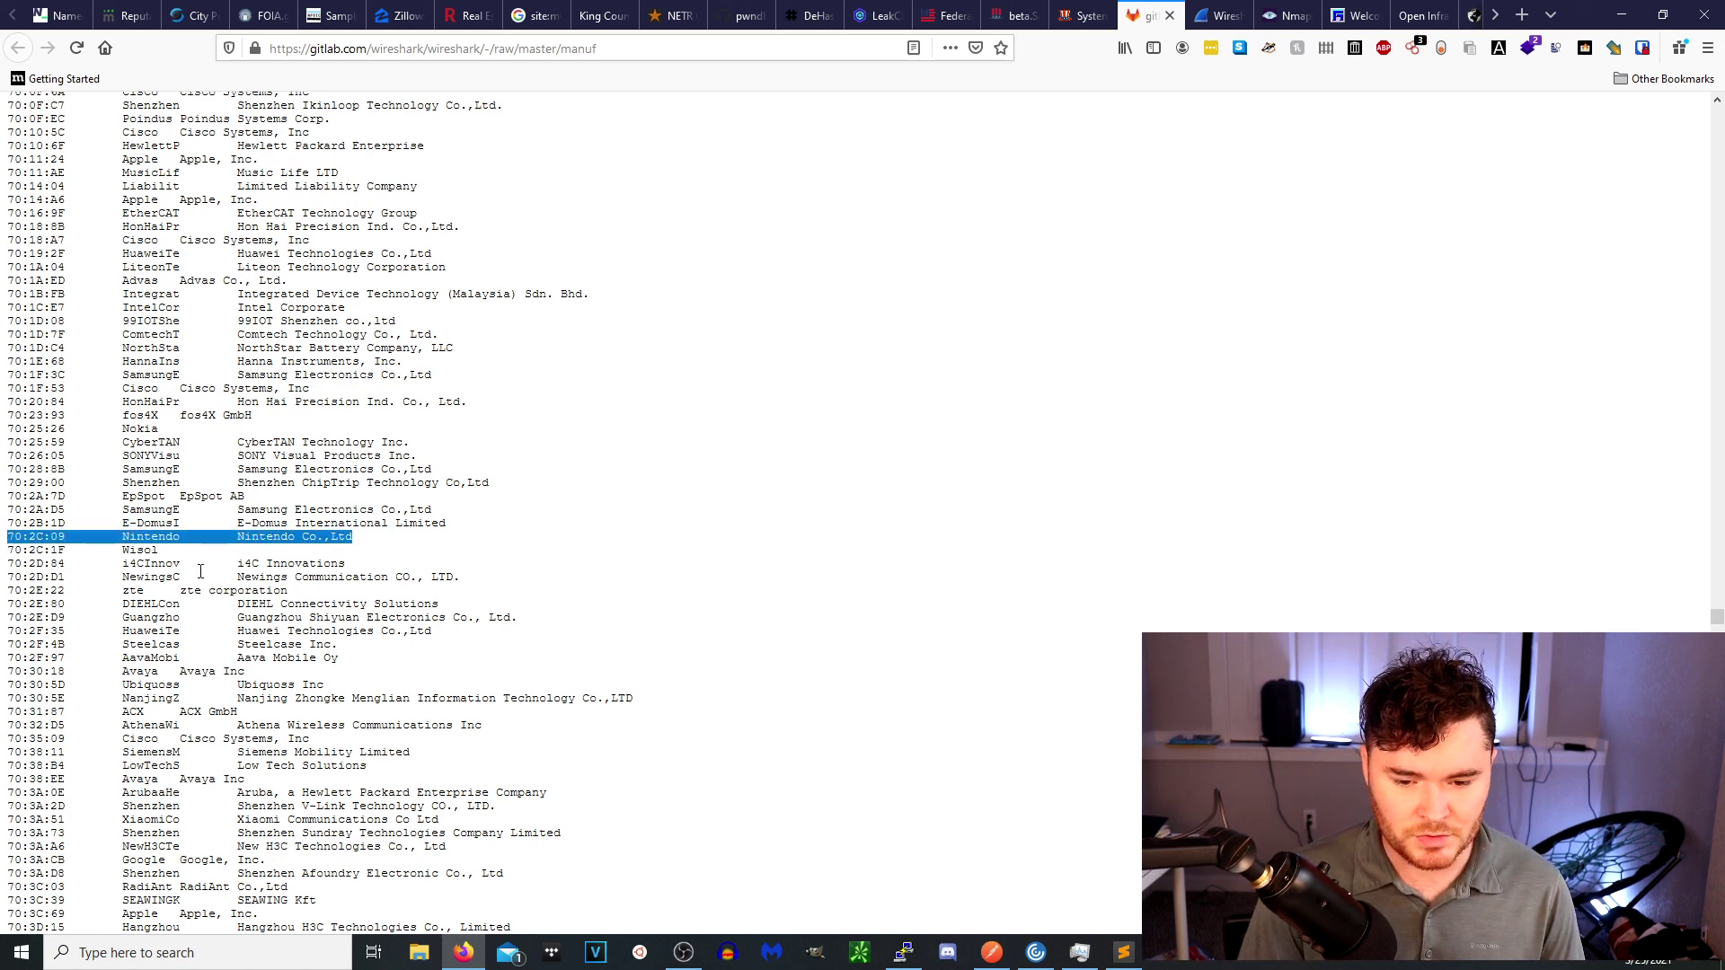
left_click(60, 530)
triple_click(63, 534)
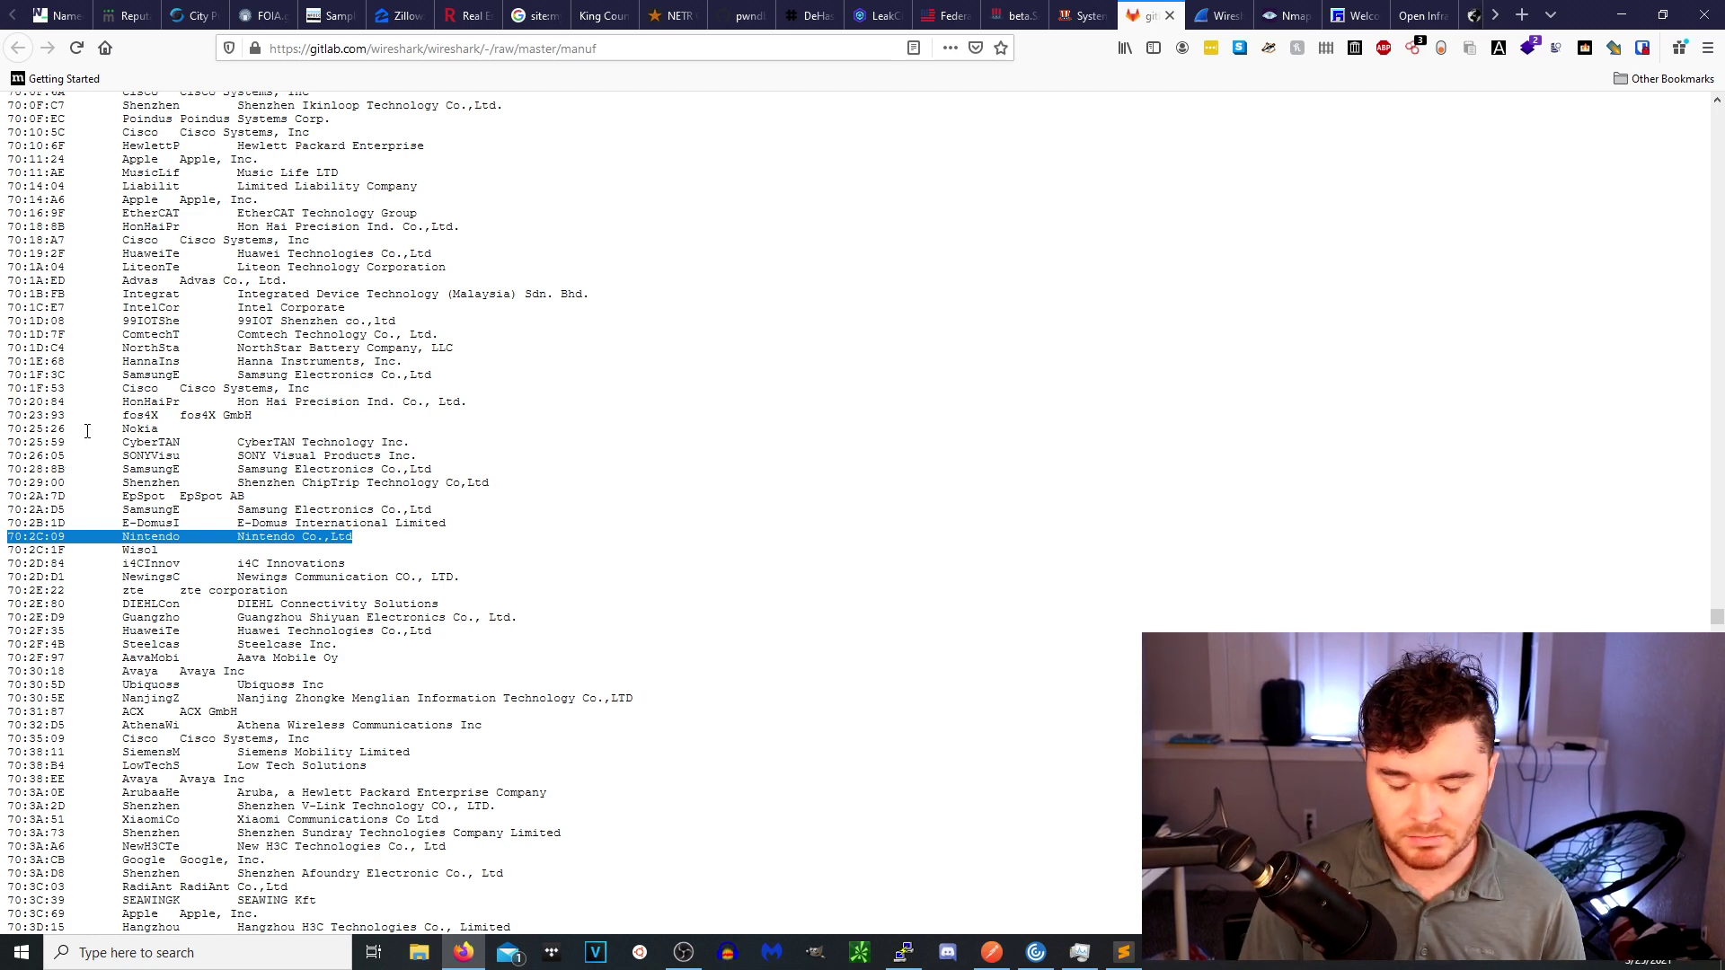
double_click(86, 537)
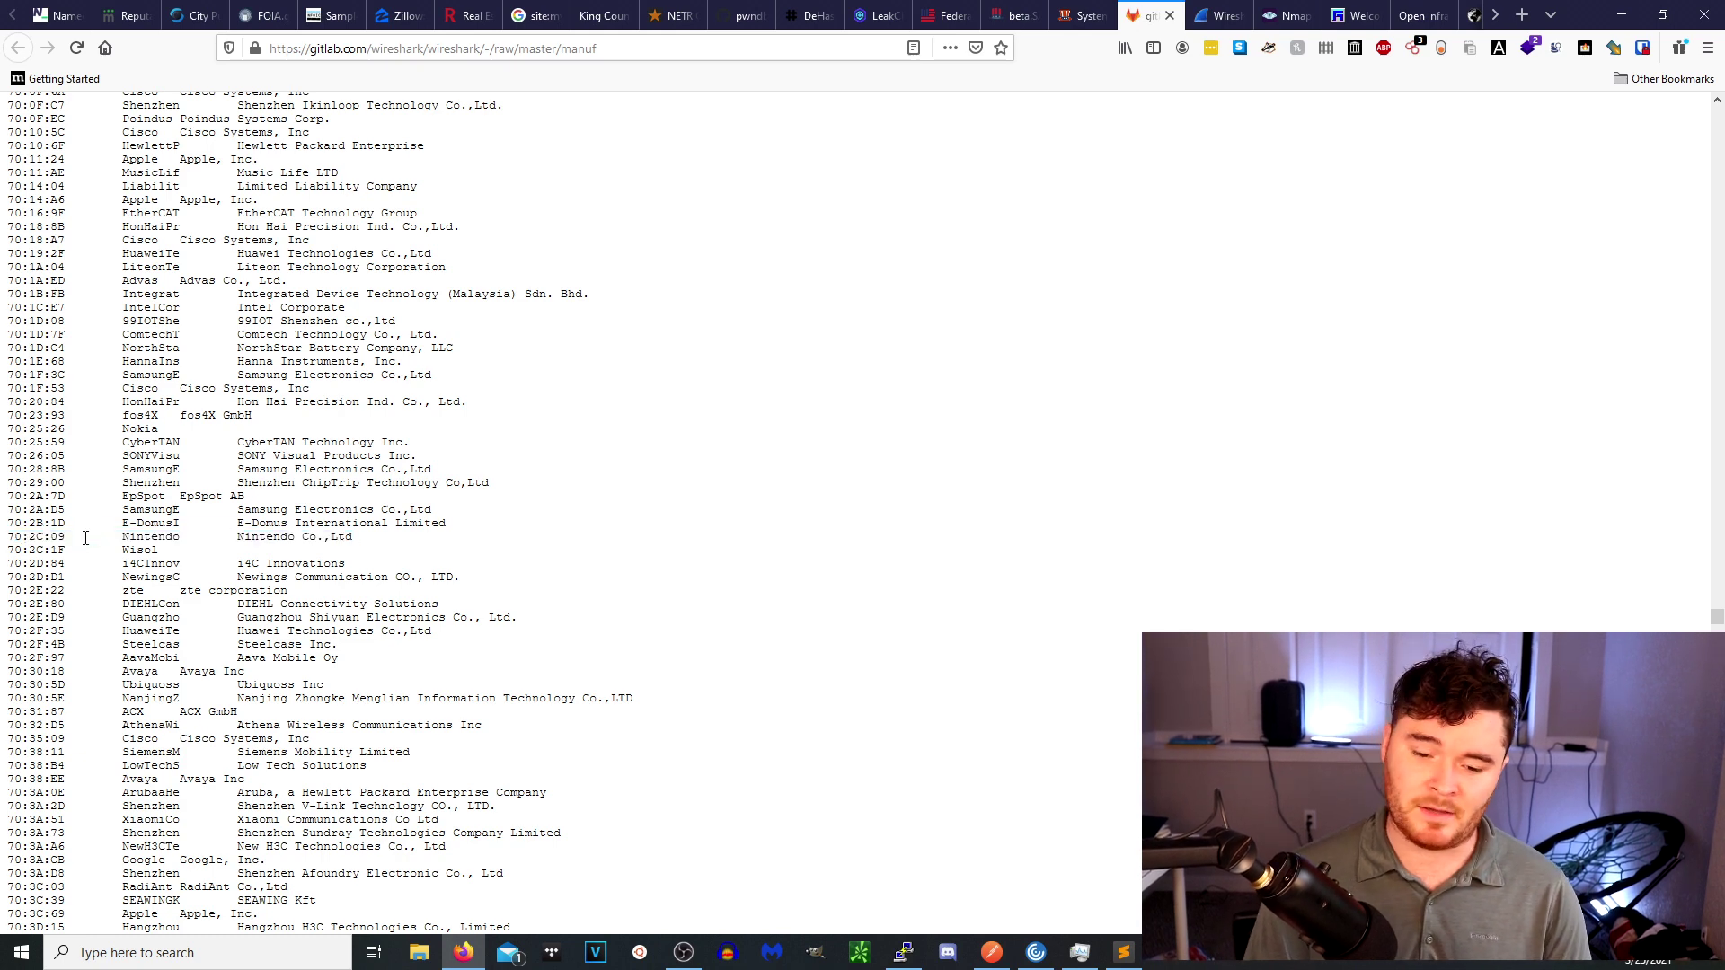
triple_click(85, 538)
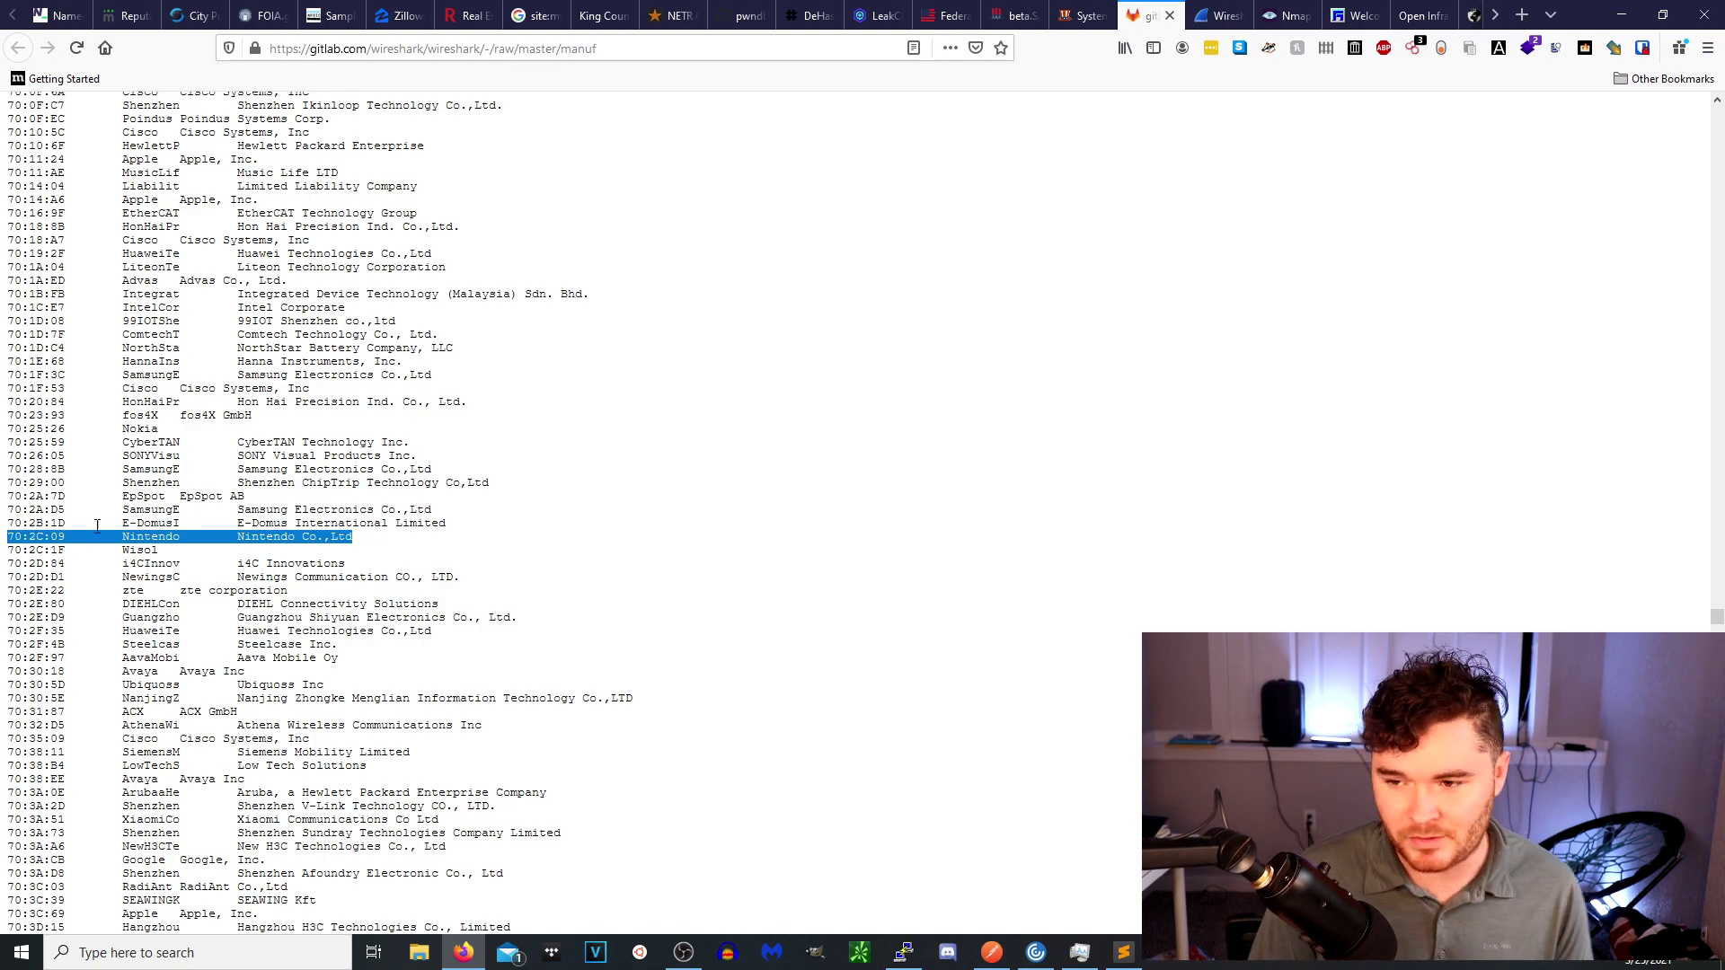
Switch to the Wireshark OUI Lookup Tool and focus its search box.
scroll(202, 506, "up", 3)
scroll(144, 378, "up", 20)
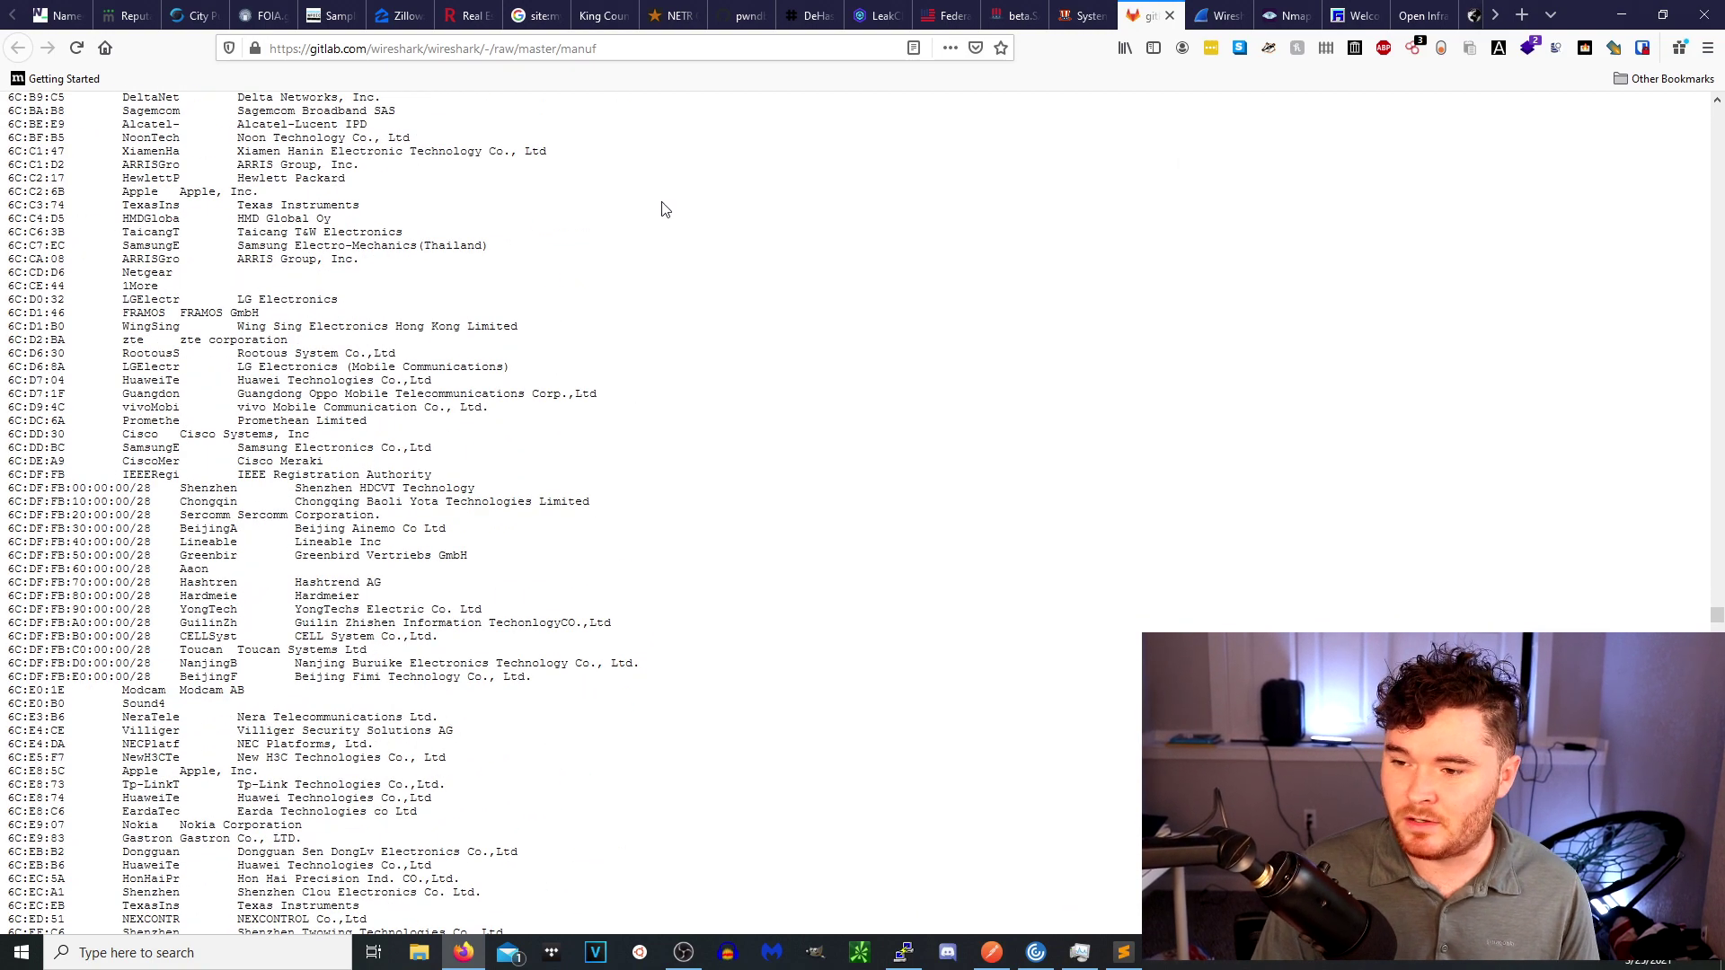
left_click(1214, 15)
left_click(433, 608)
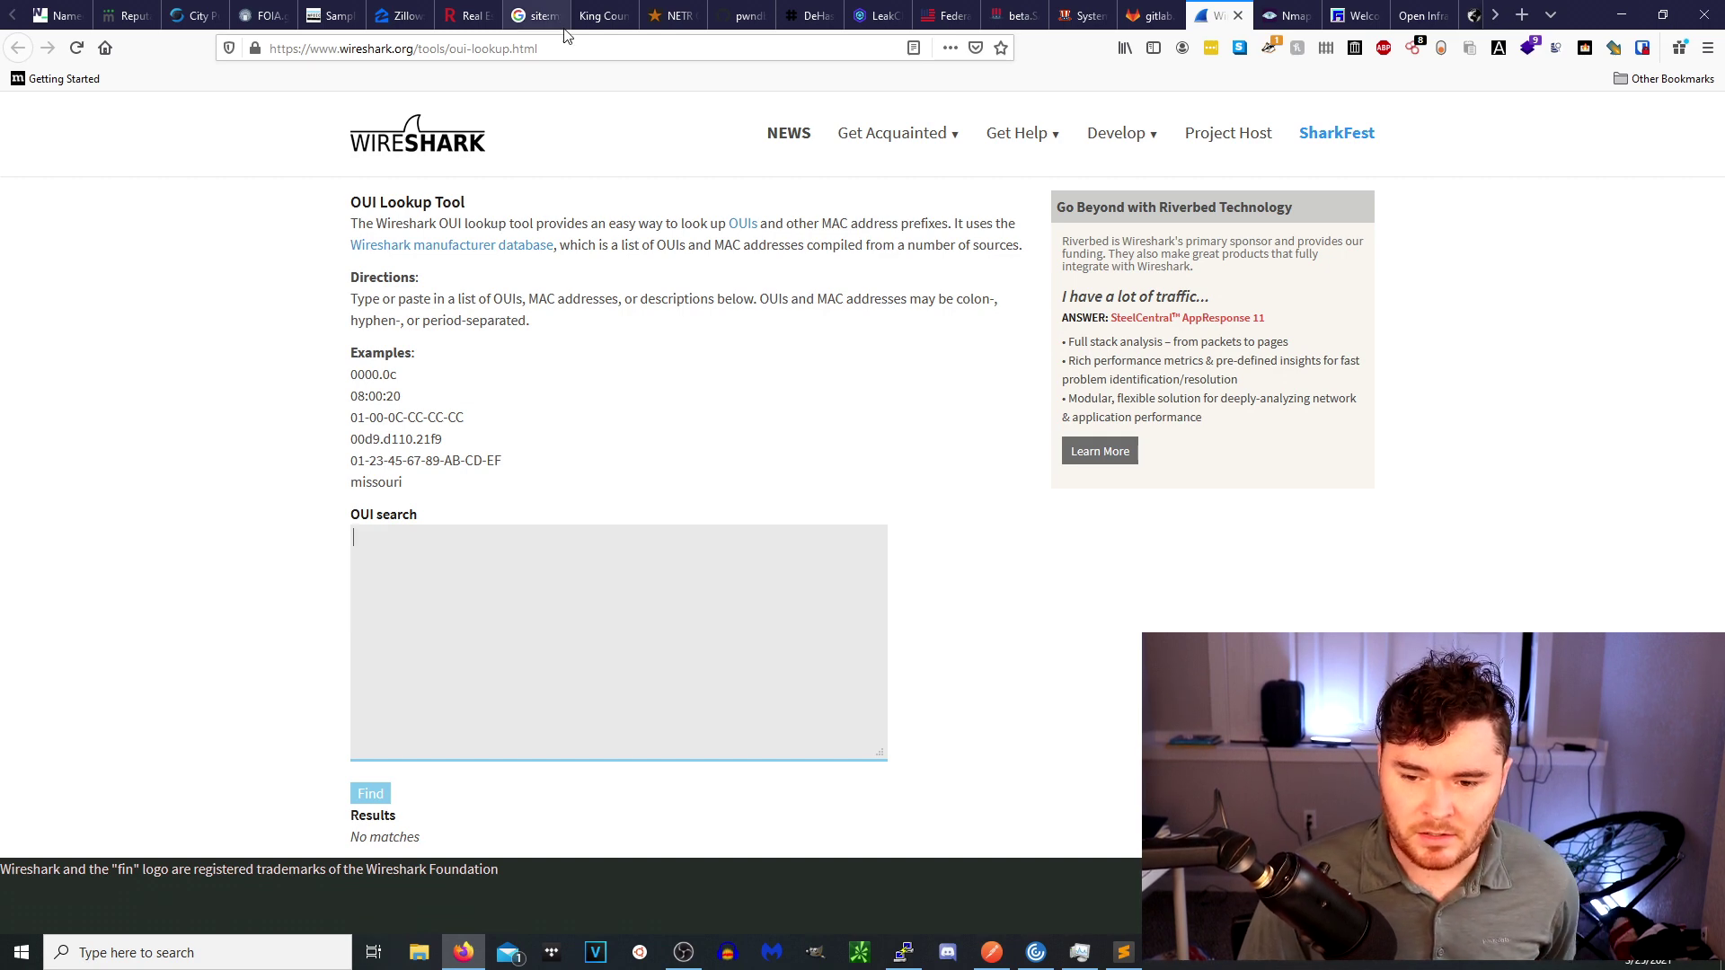
Highlight the OUI lookup Directions paragraph, focus the search area, then switch to Nmap.org.
triple_click(564, 296)
left_click(497, 576)
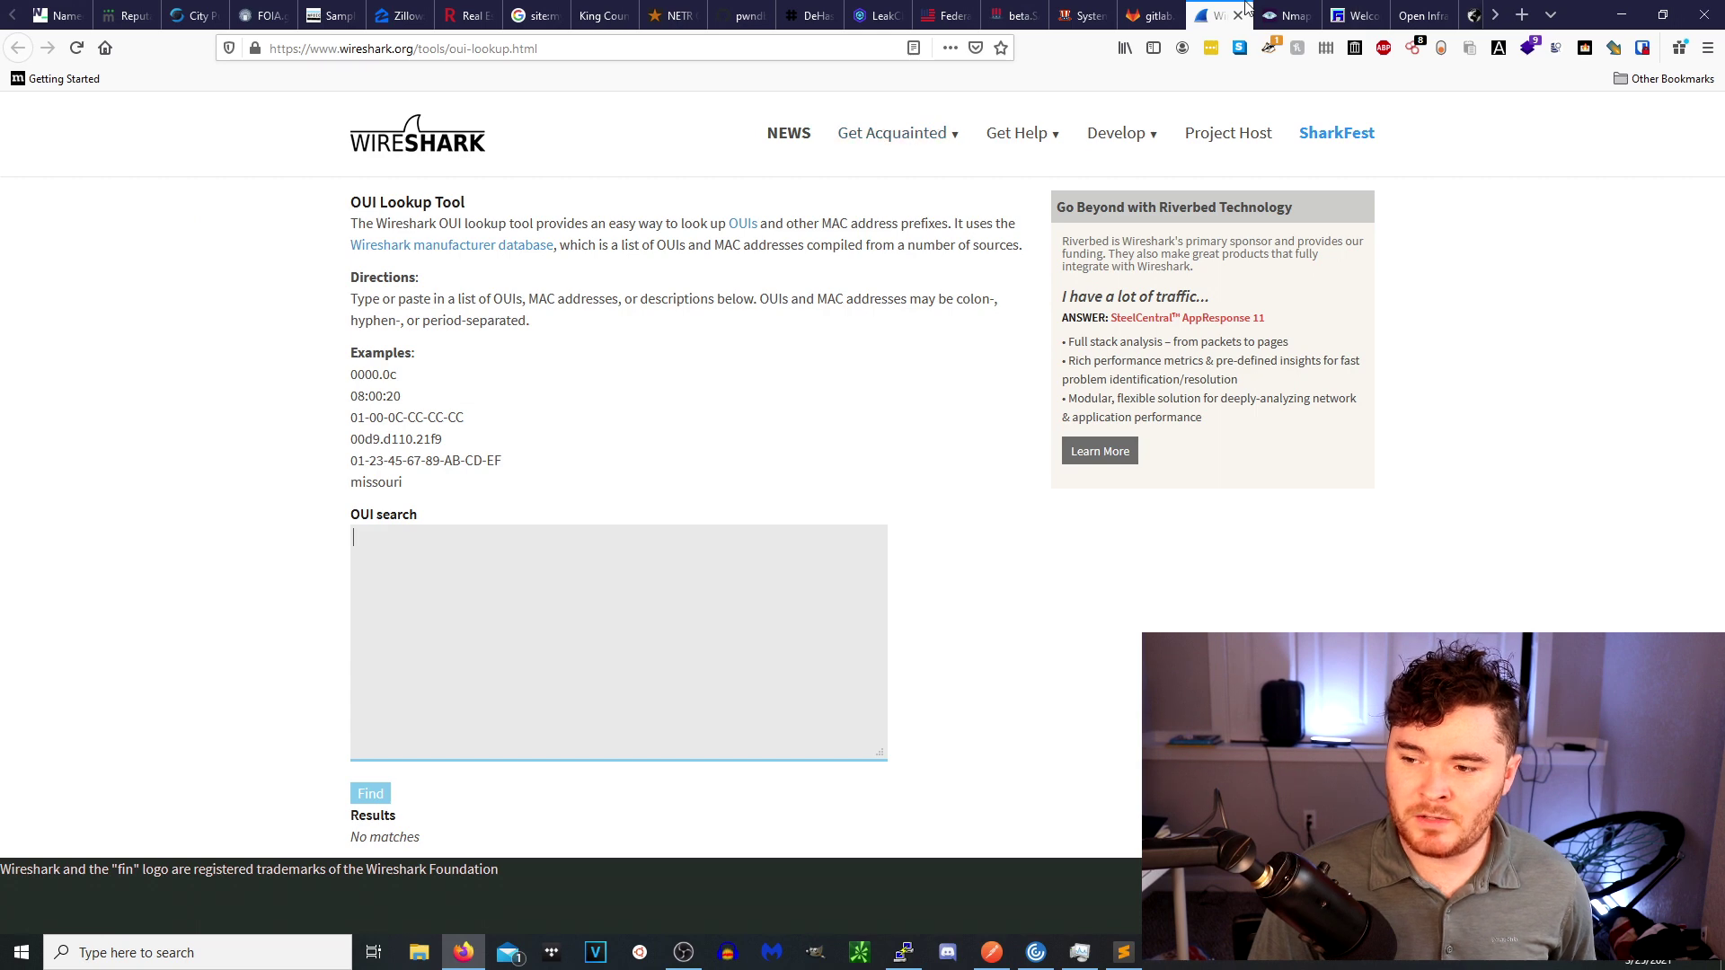
left_click(1295, 18)
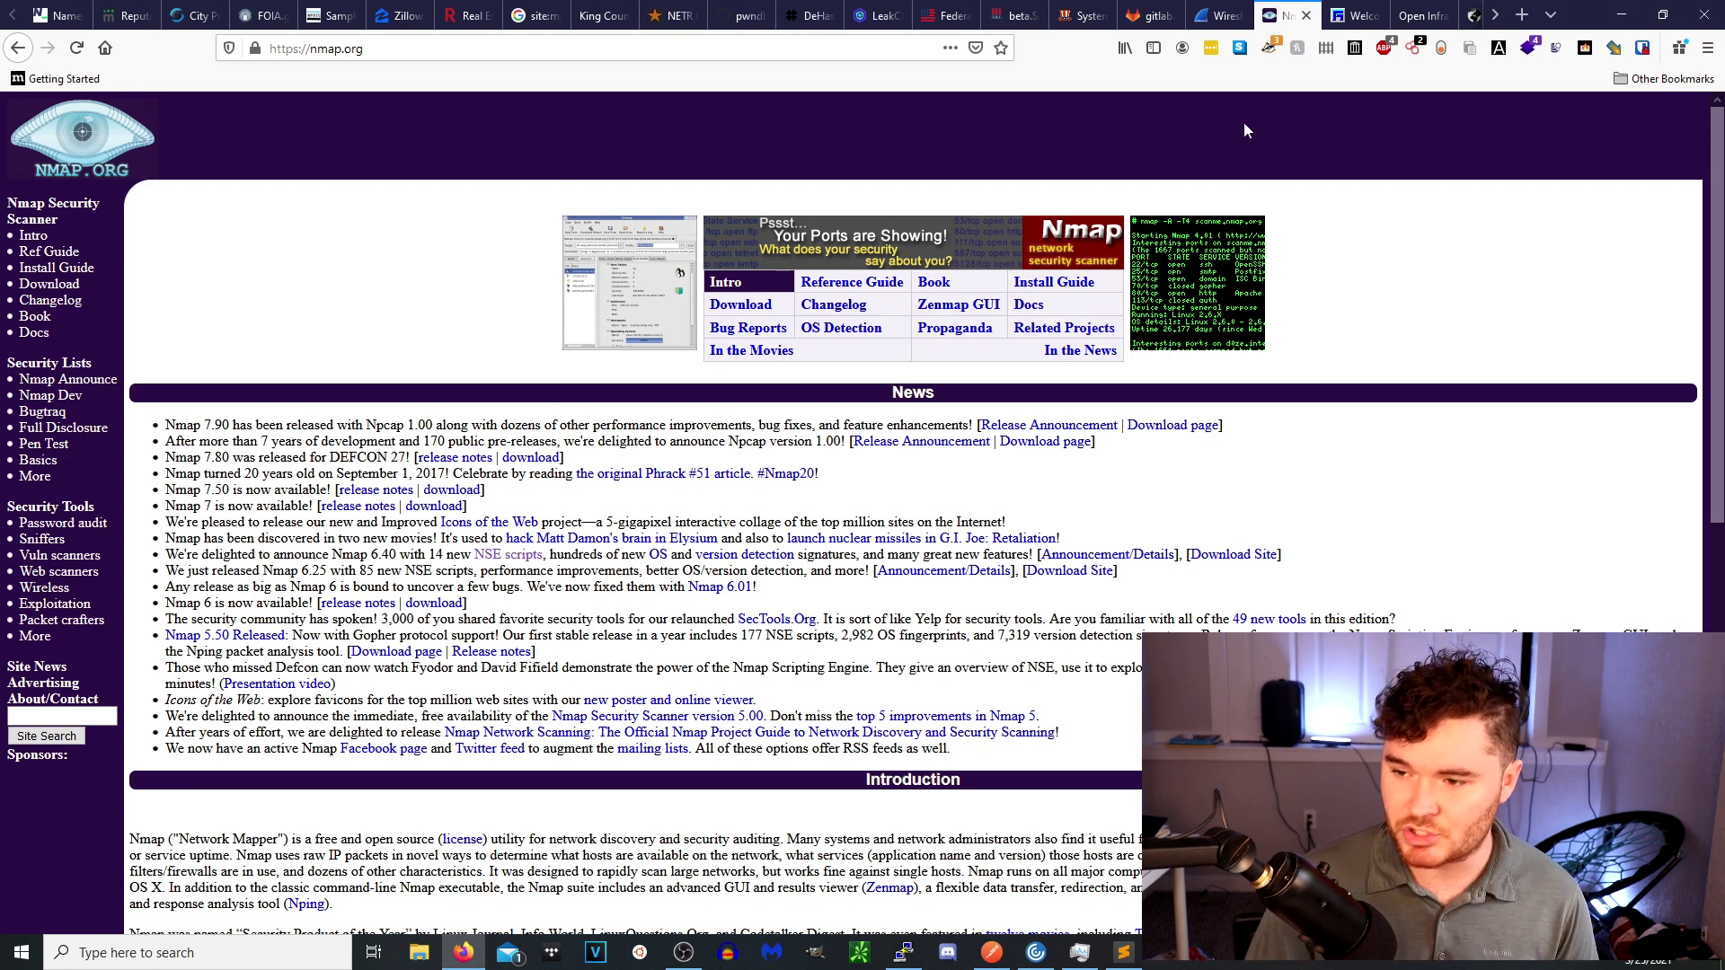
Look up the IP address 8.8.8.8 on Robtex.
left_click(1357, 17)
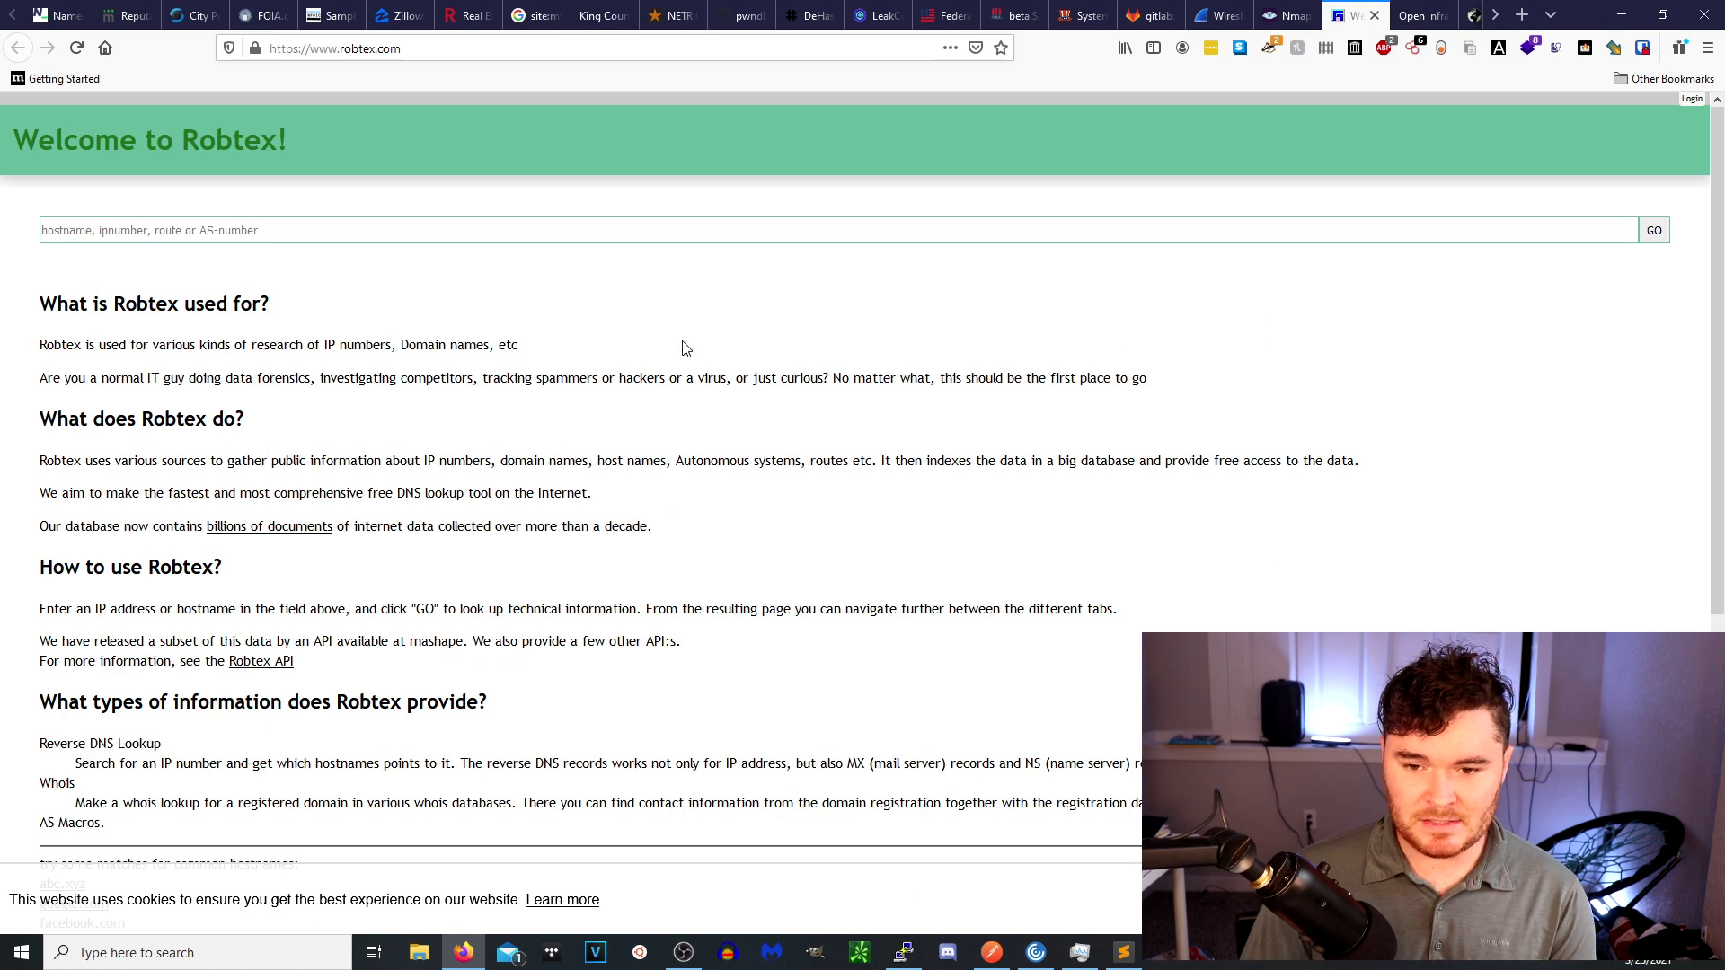
left_click(309, 226)
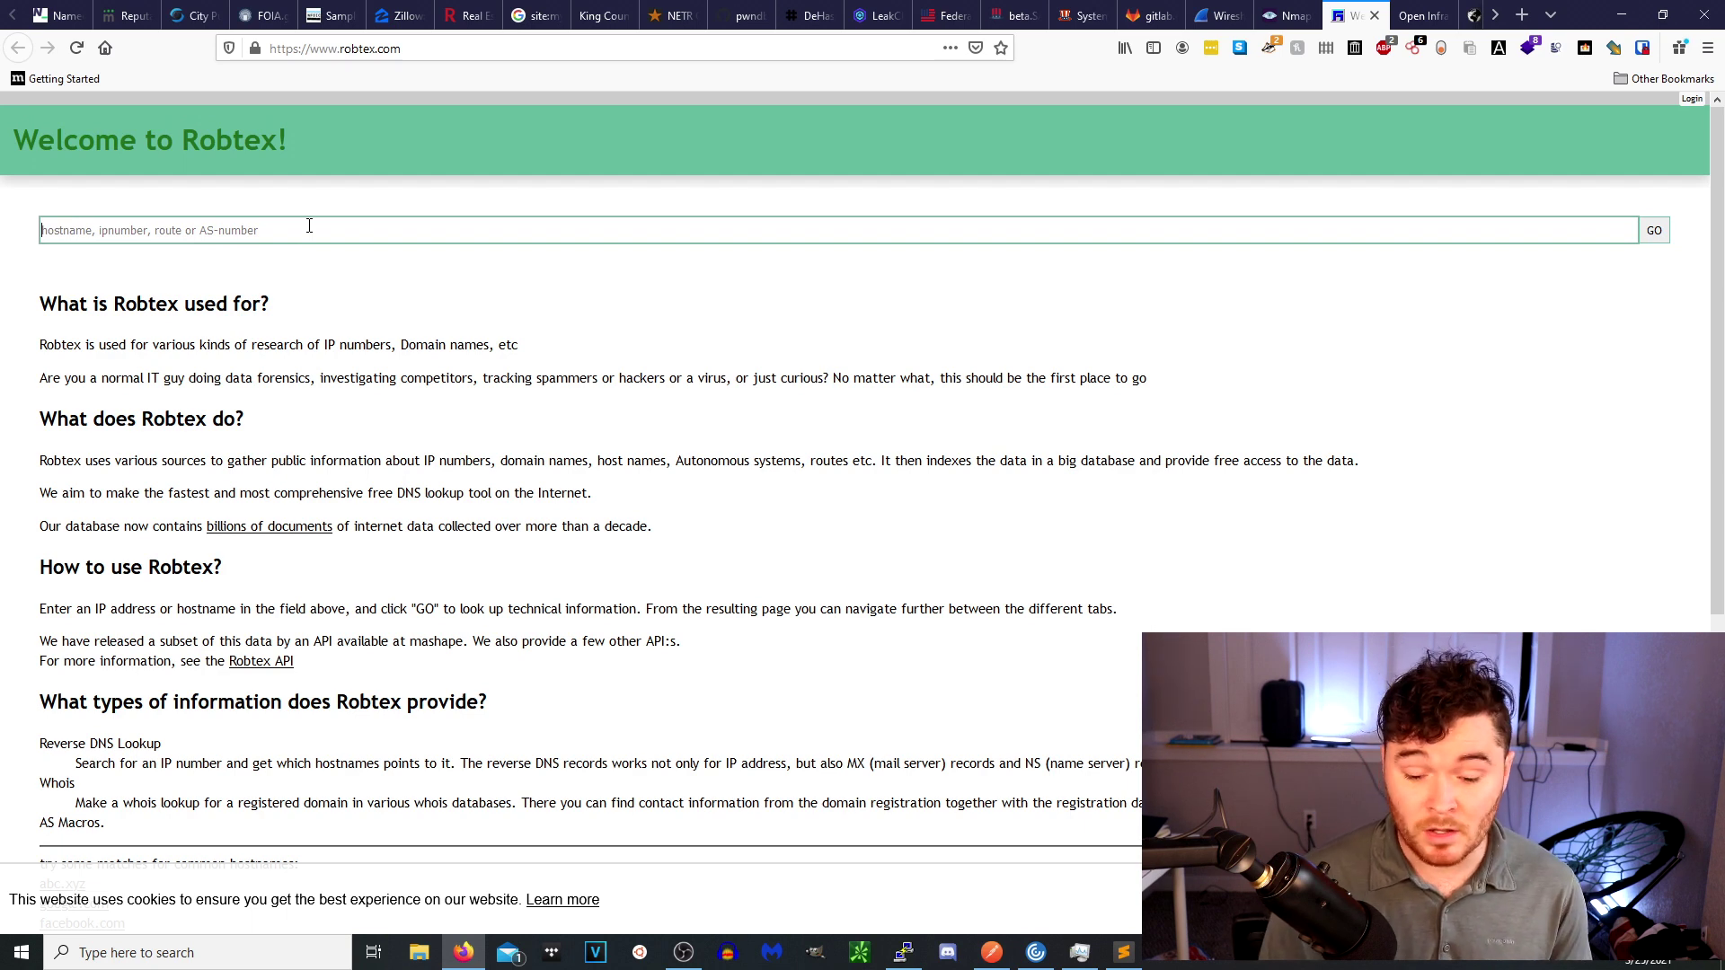
type("8.8.8.8")
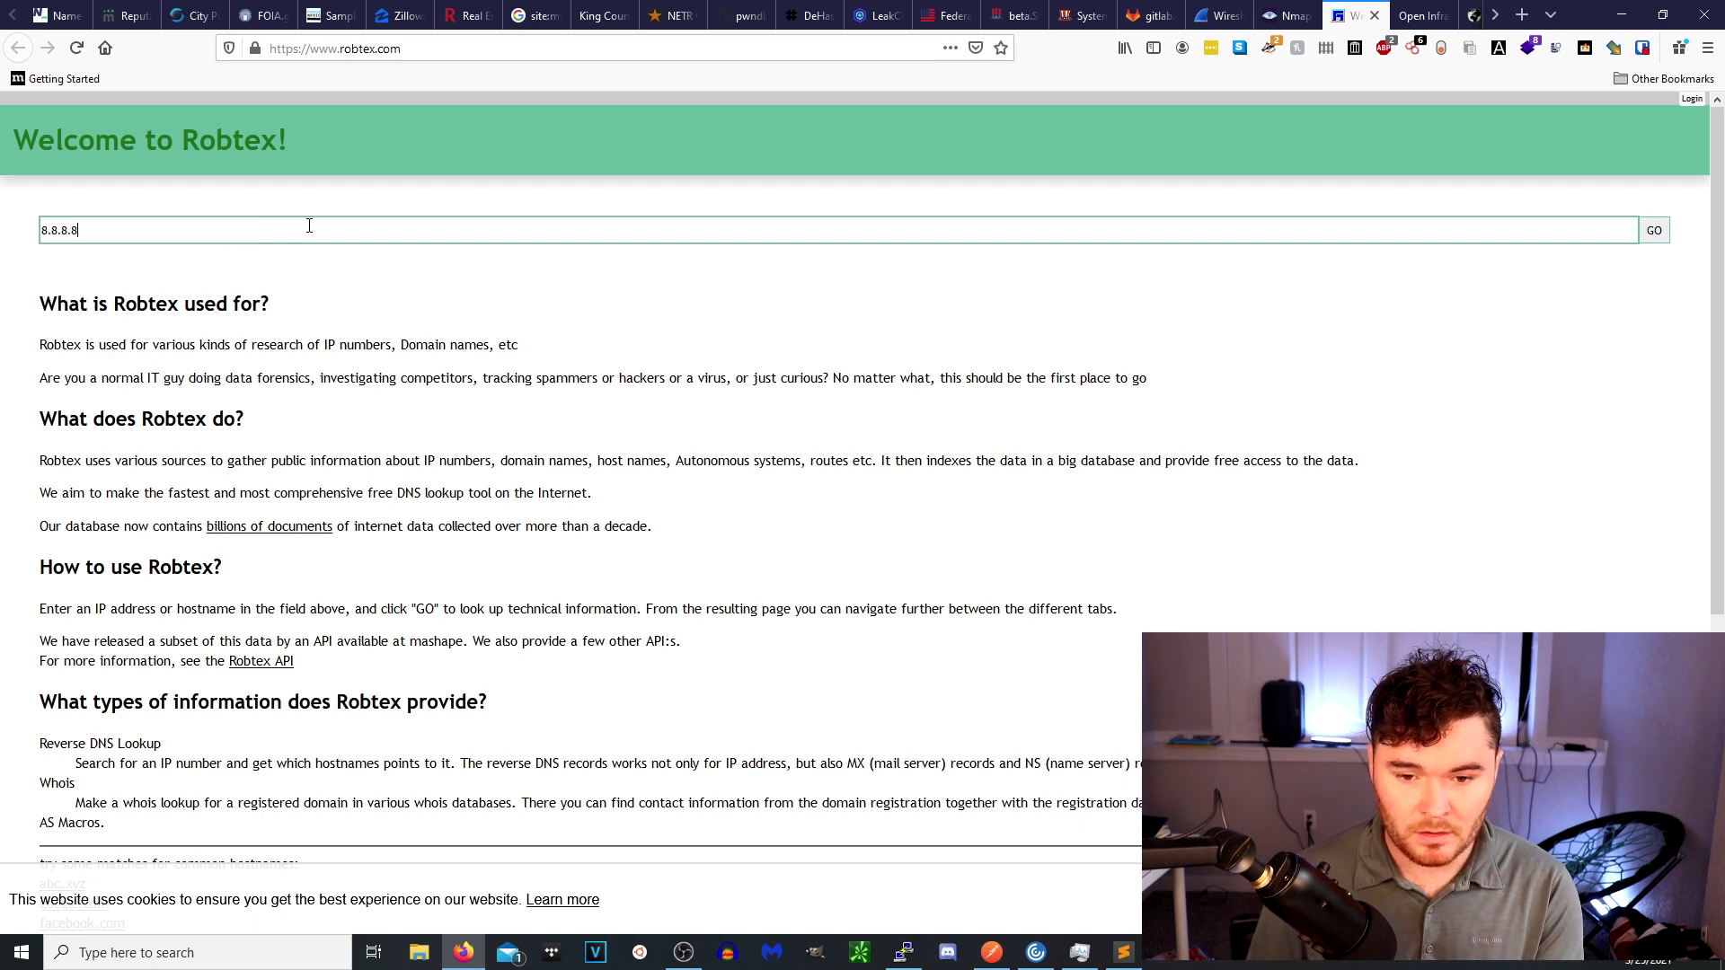
key("Return")
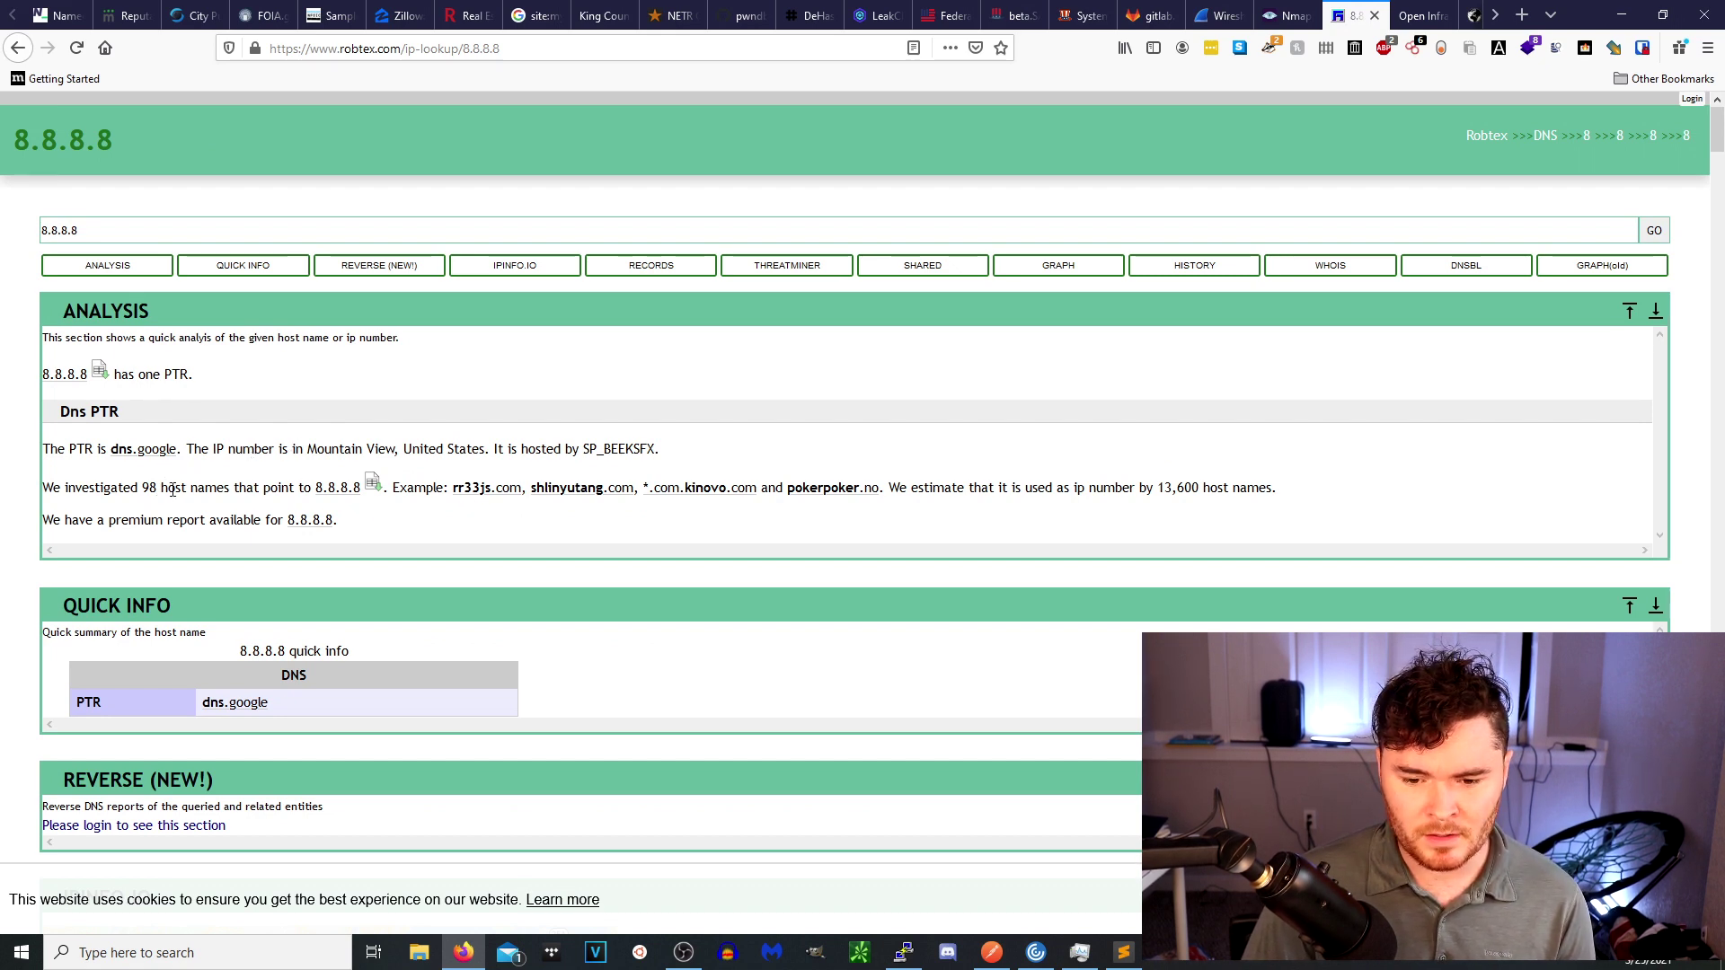
Highlight the AS15169 BGP number and 8.8.8.0/24 route in the 8.8.8.8 records.
scroll(164, 492, "down", 8)
scroll(575, 602, "down", 3)
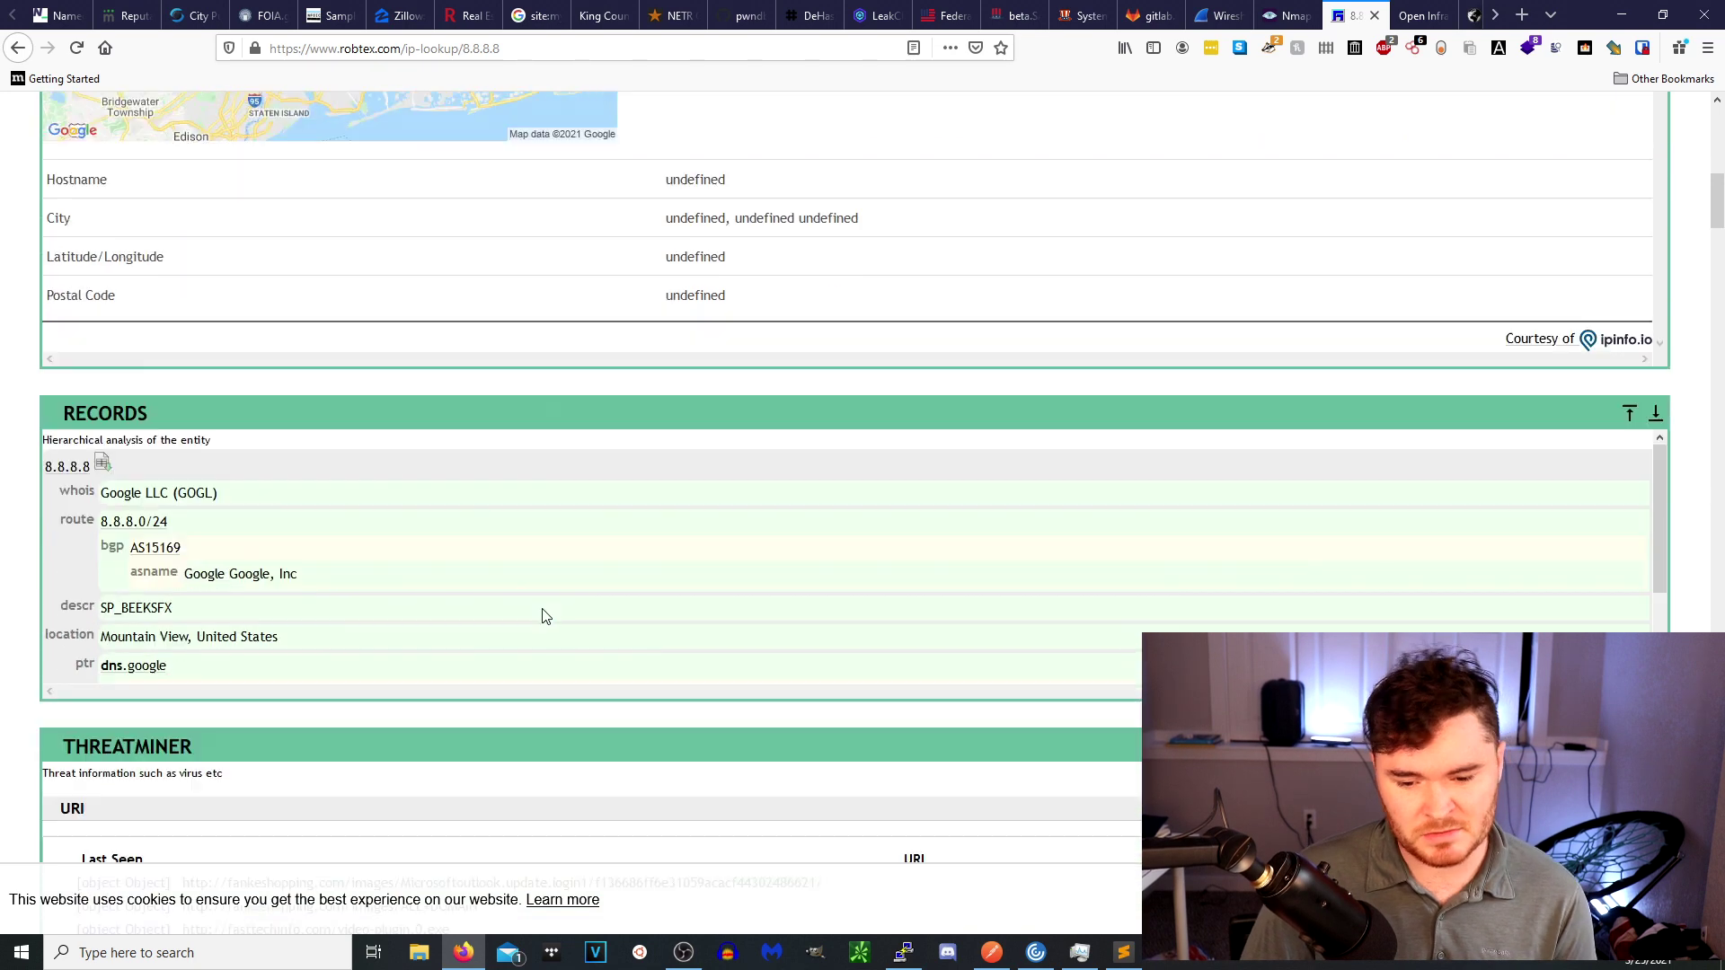
scroll(544, 616, "down", 1)
double_click(190, 504)
triple_click(285, 480)
scroll(322, 514, "down", 2)
scroll(297, 507, "up", 2)
scroll(285, 512, "down", 2)
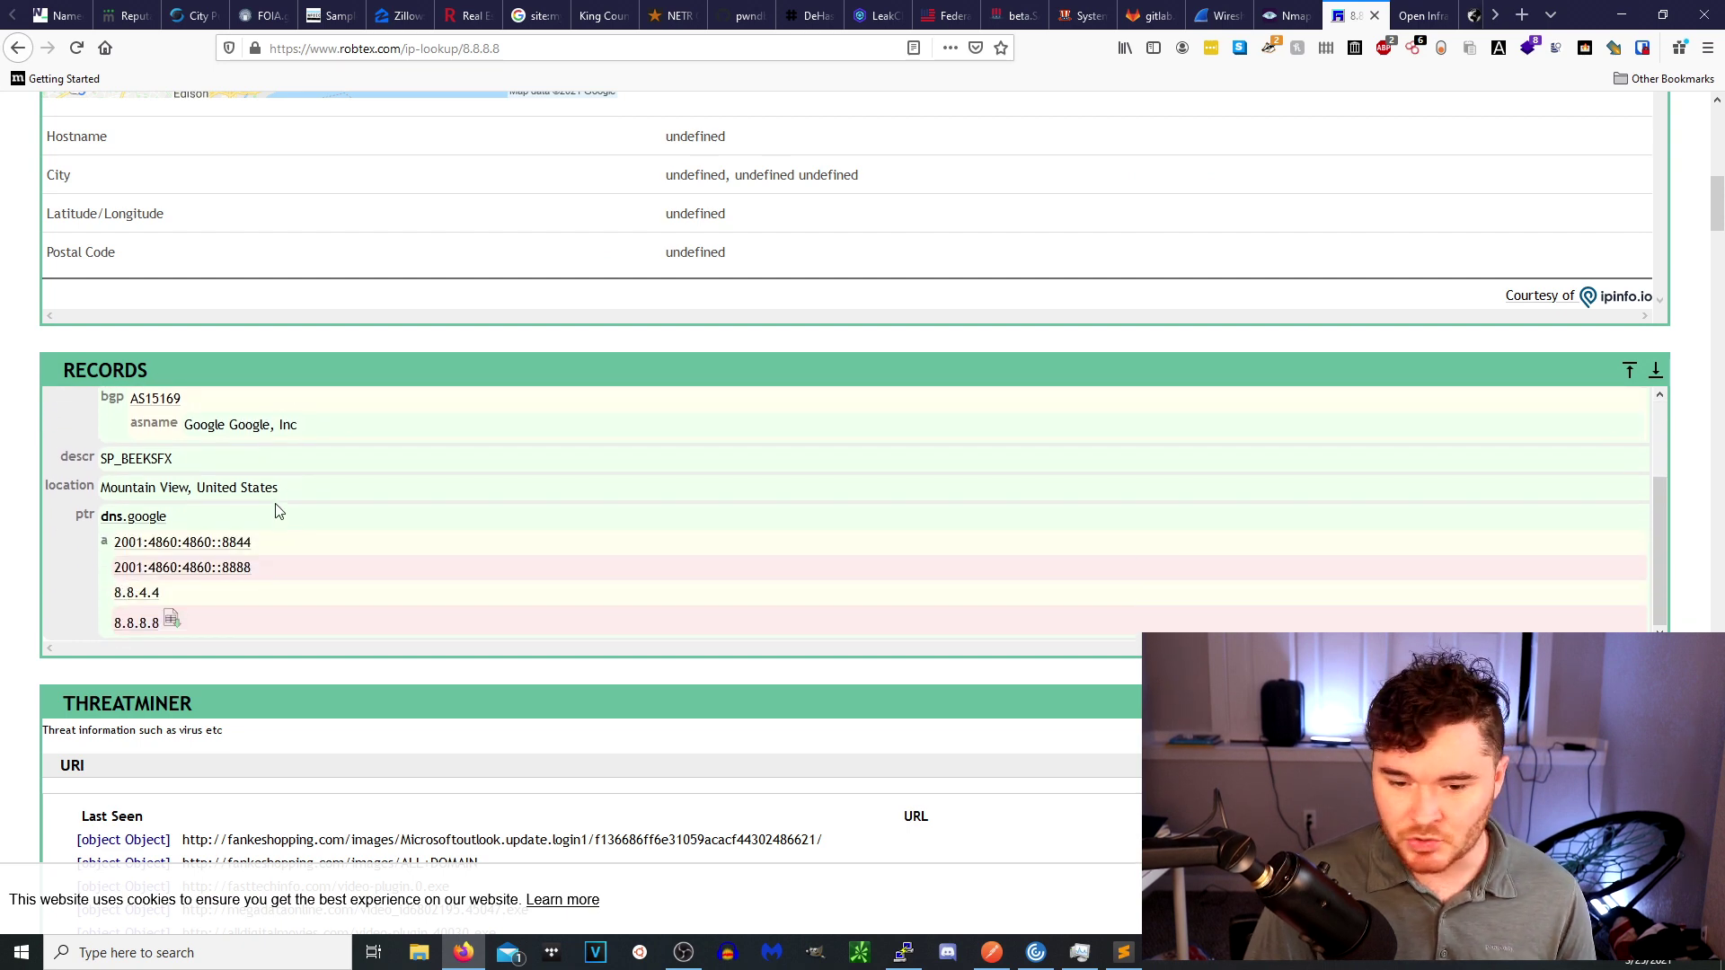
scroll(277, 510, "down", 4)
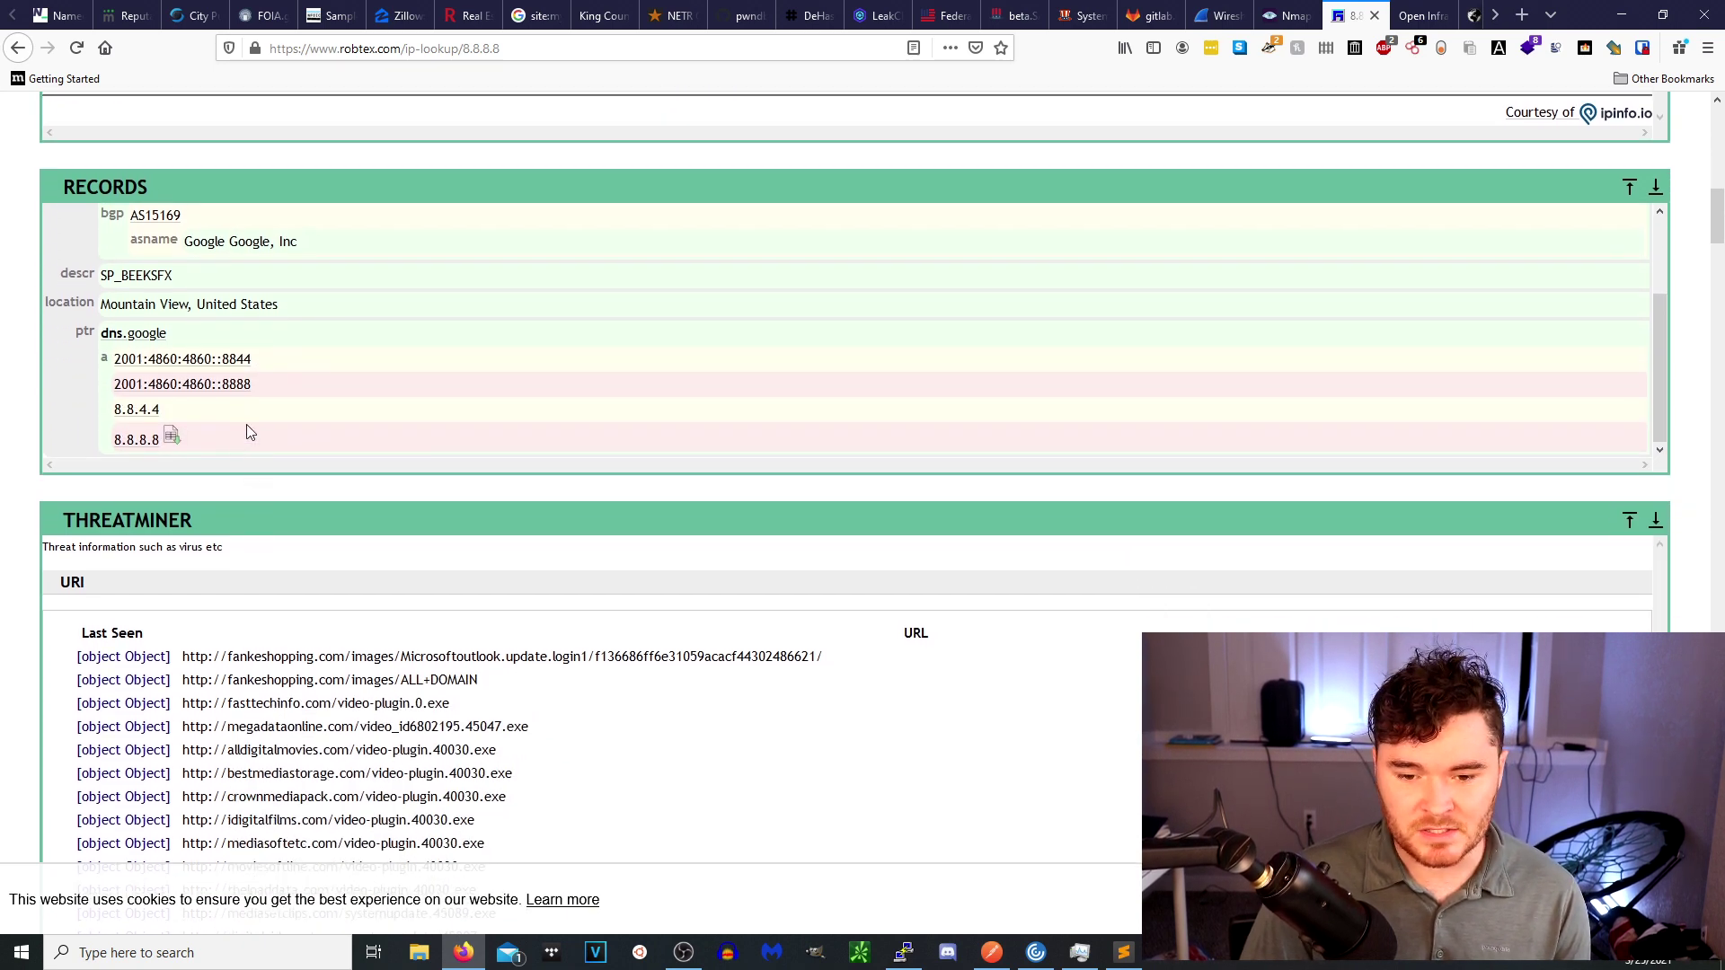
Highlight the Mountain View, United States location, then switch to Open Infrastructure Map.
triple_click(286, 305)
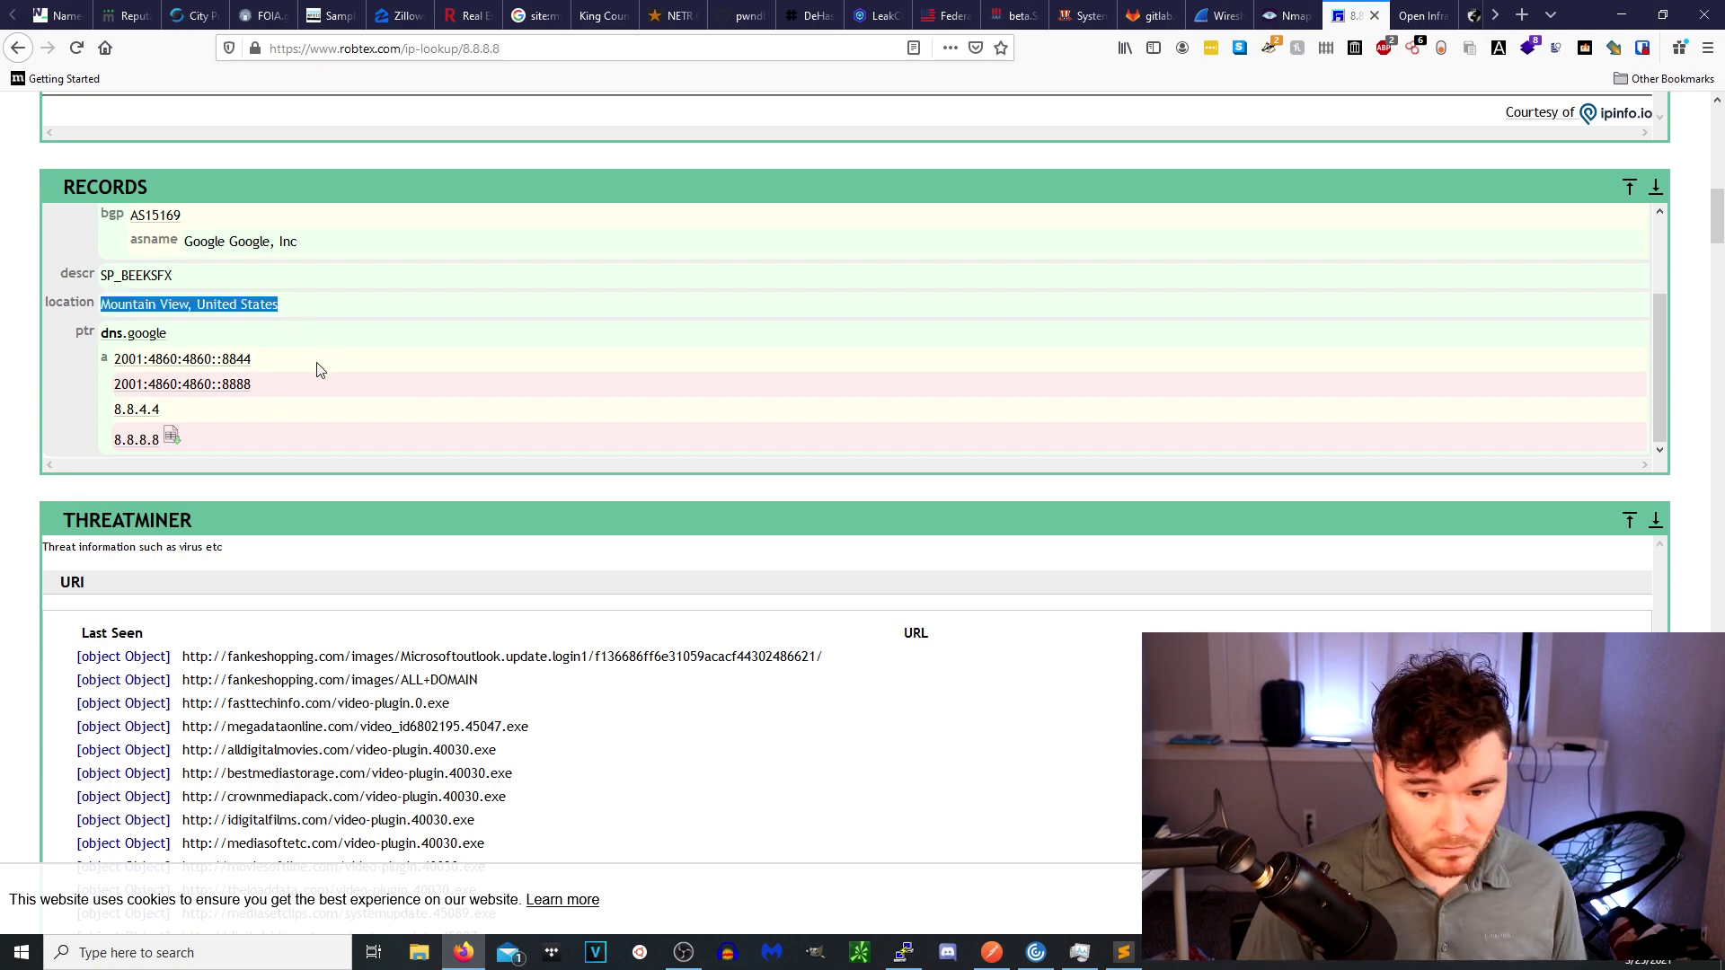
scroll(316, 369, "down", 20)
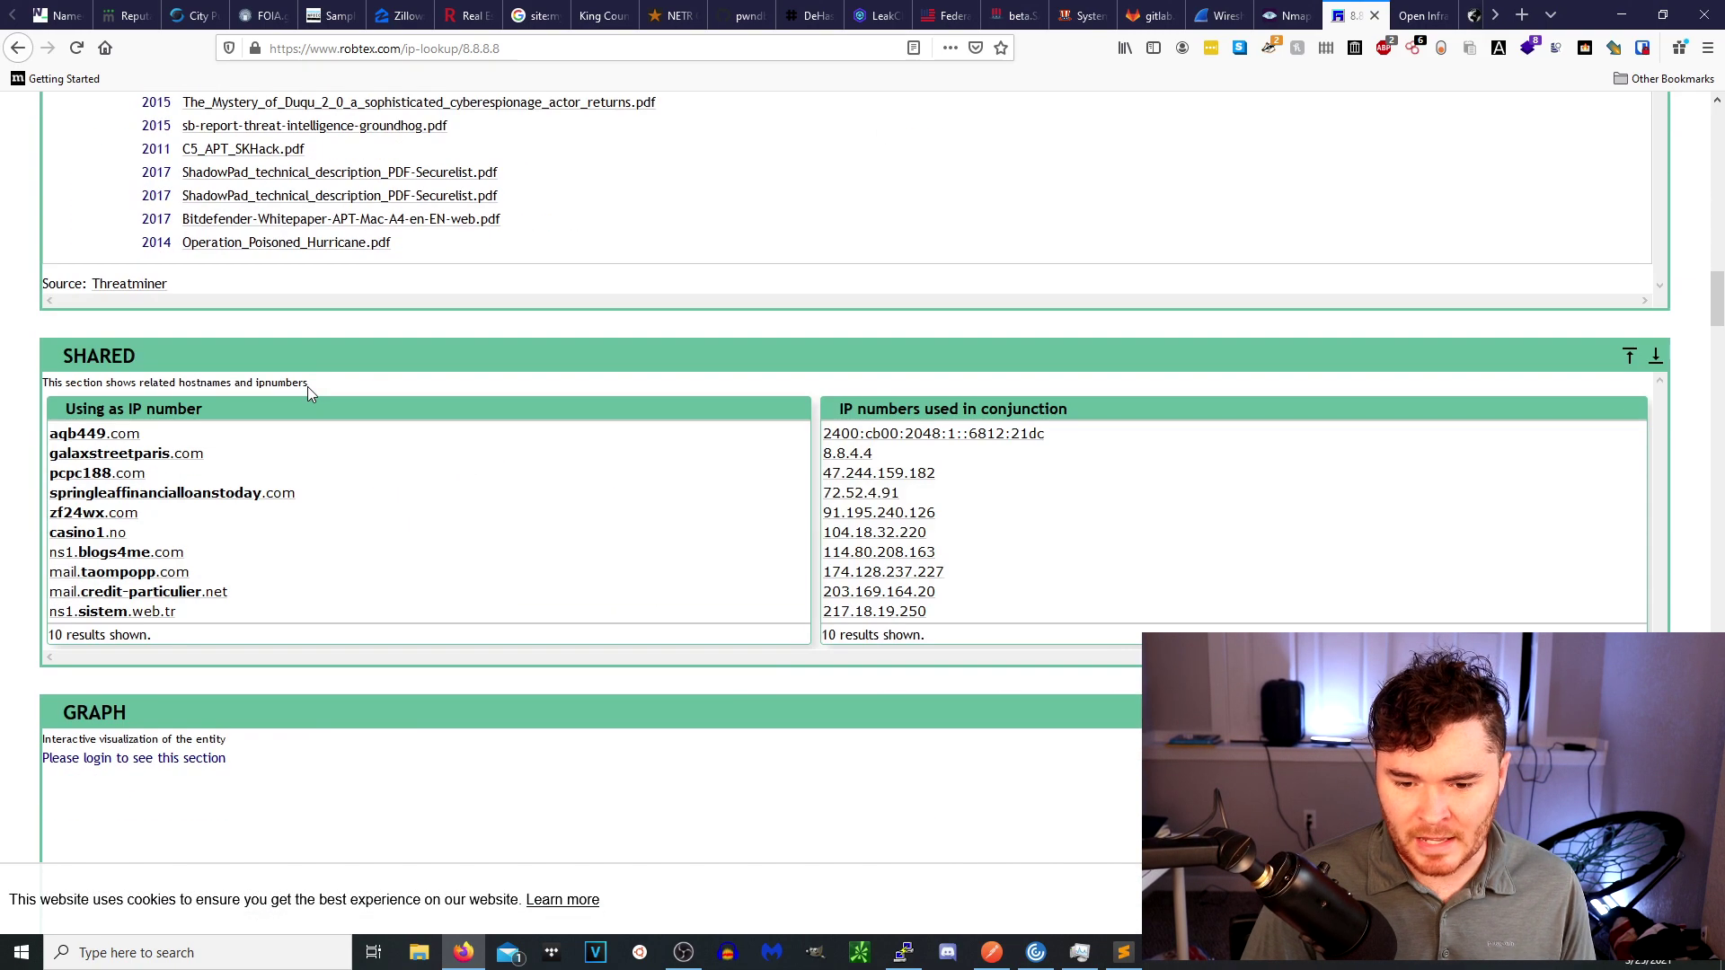
scroll(308, 386, "down", 1)
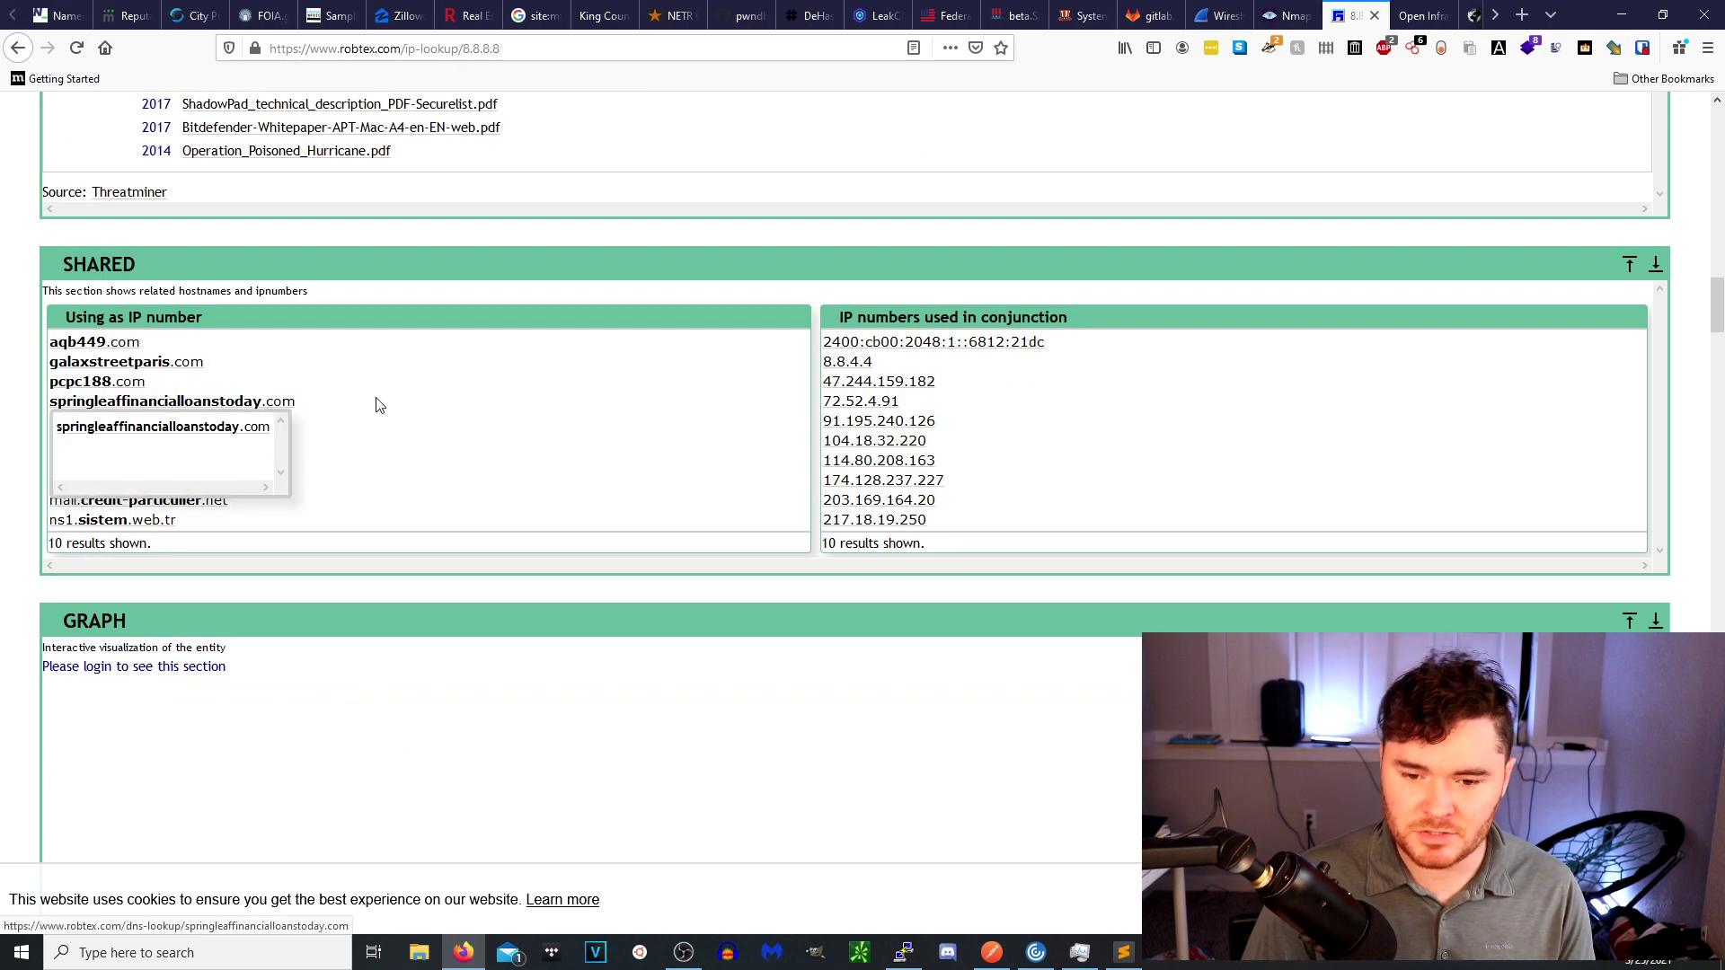
scroll(525, 388, "up", 6)
scroll(521, 395, "up", 20)
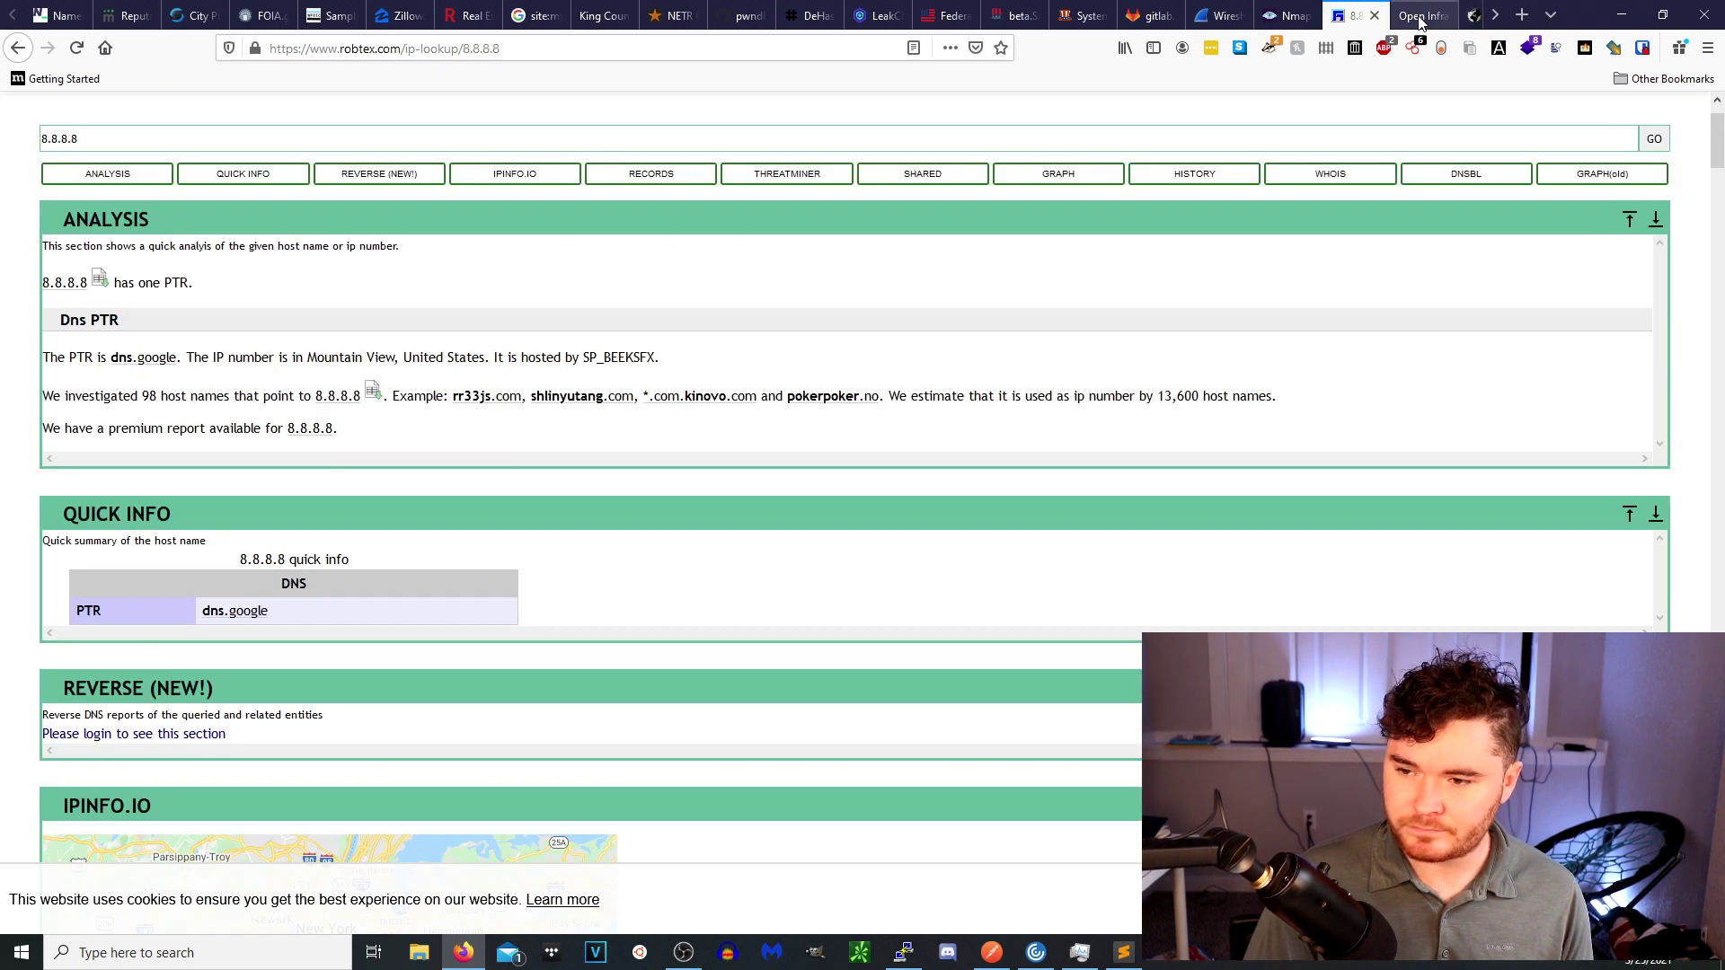
left_click(1421, 18)
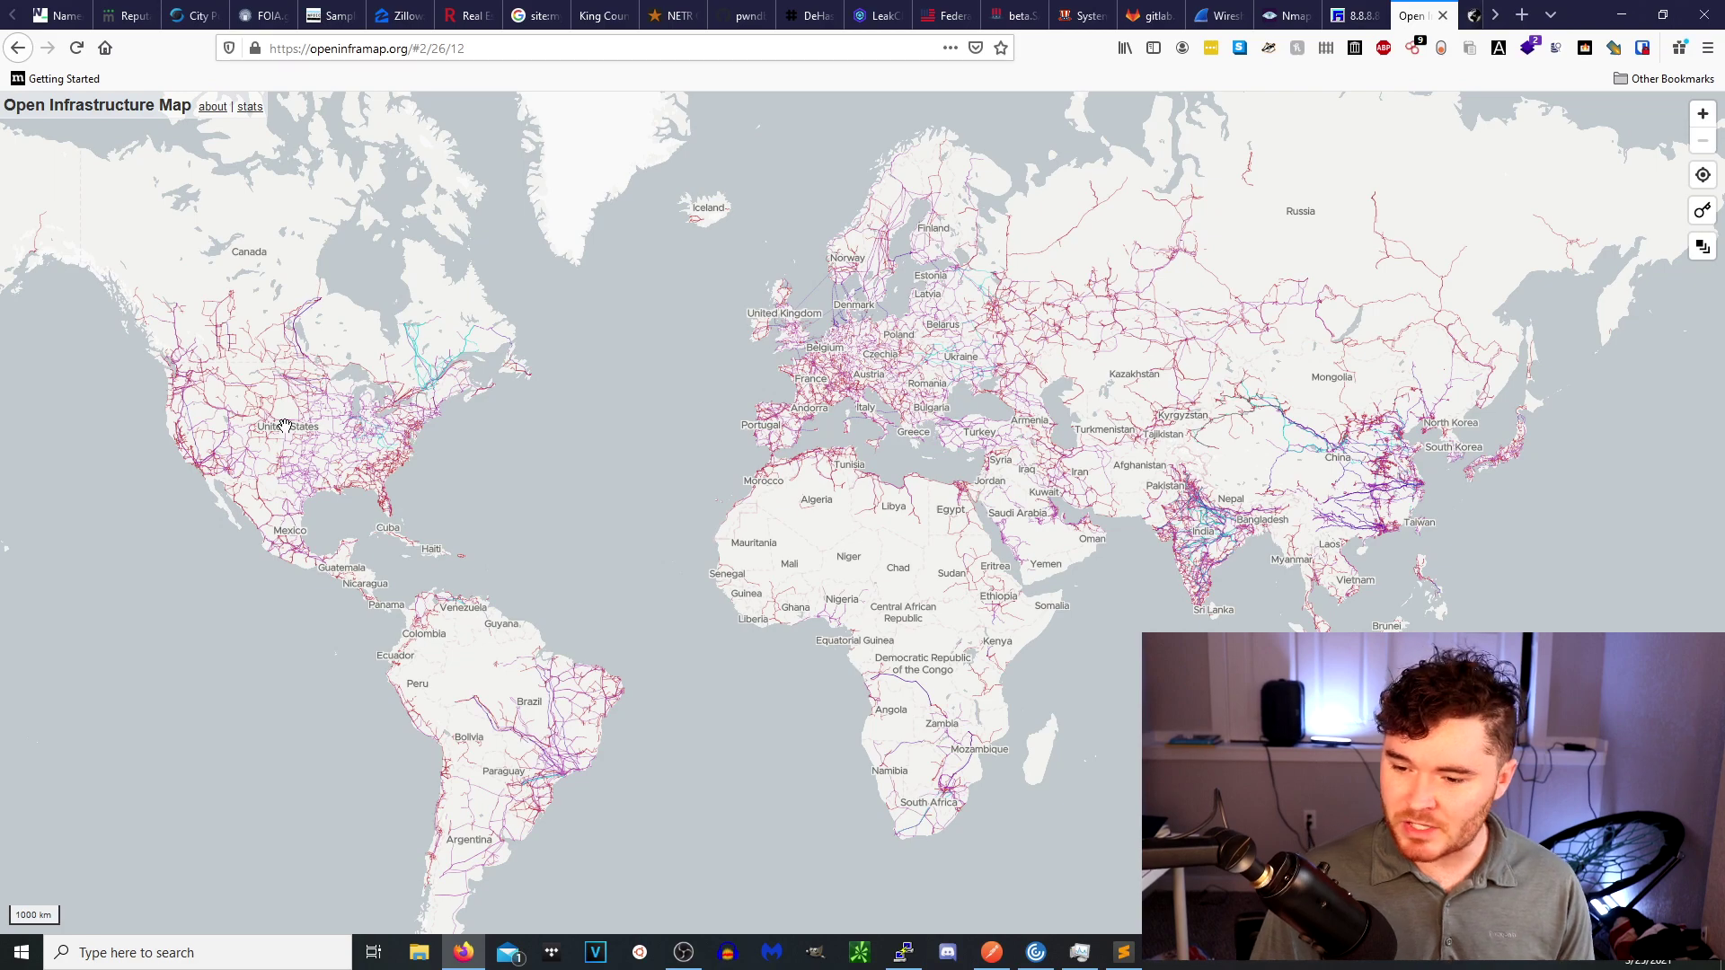
Turn on the Telecoms and Water layers on the power map.
scroll(269, 532, "up", 2)
scroll(267, 500, "up", 5)
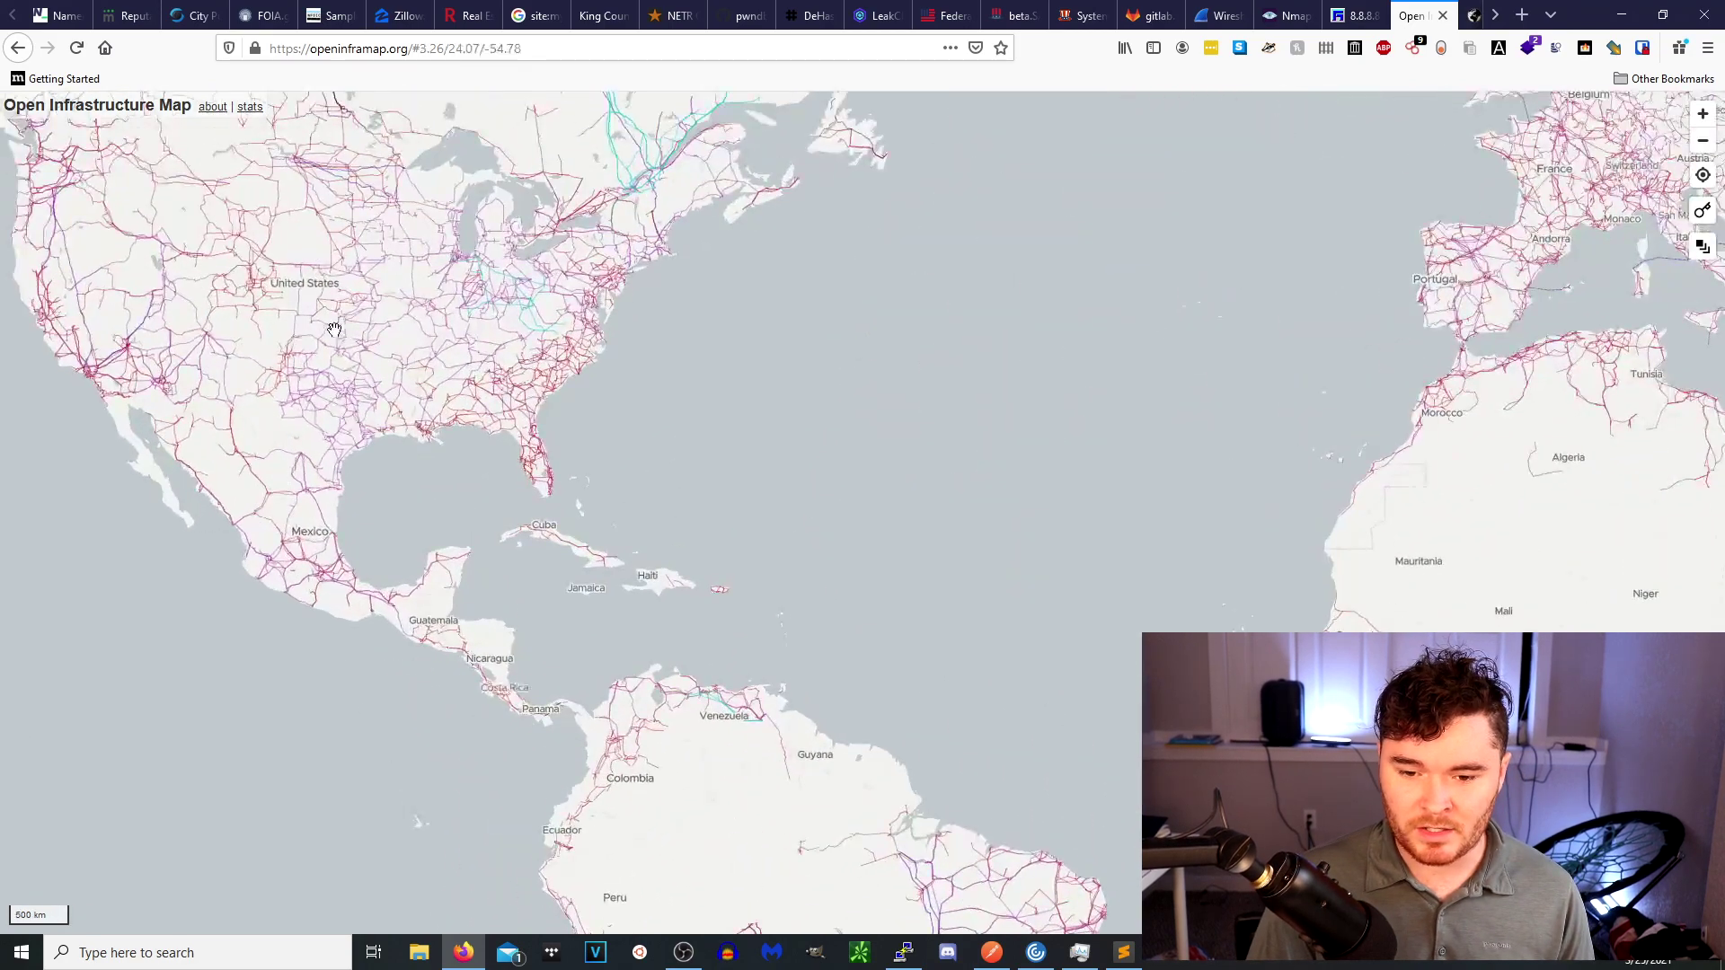
scroll(342, 536, "up", 3)
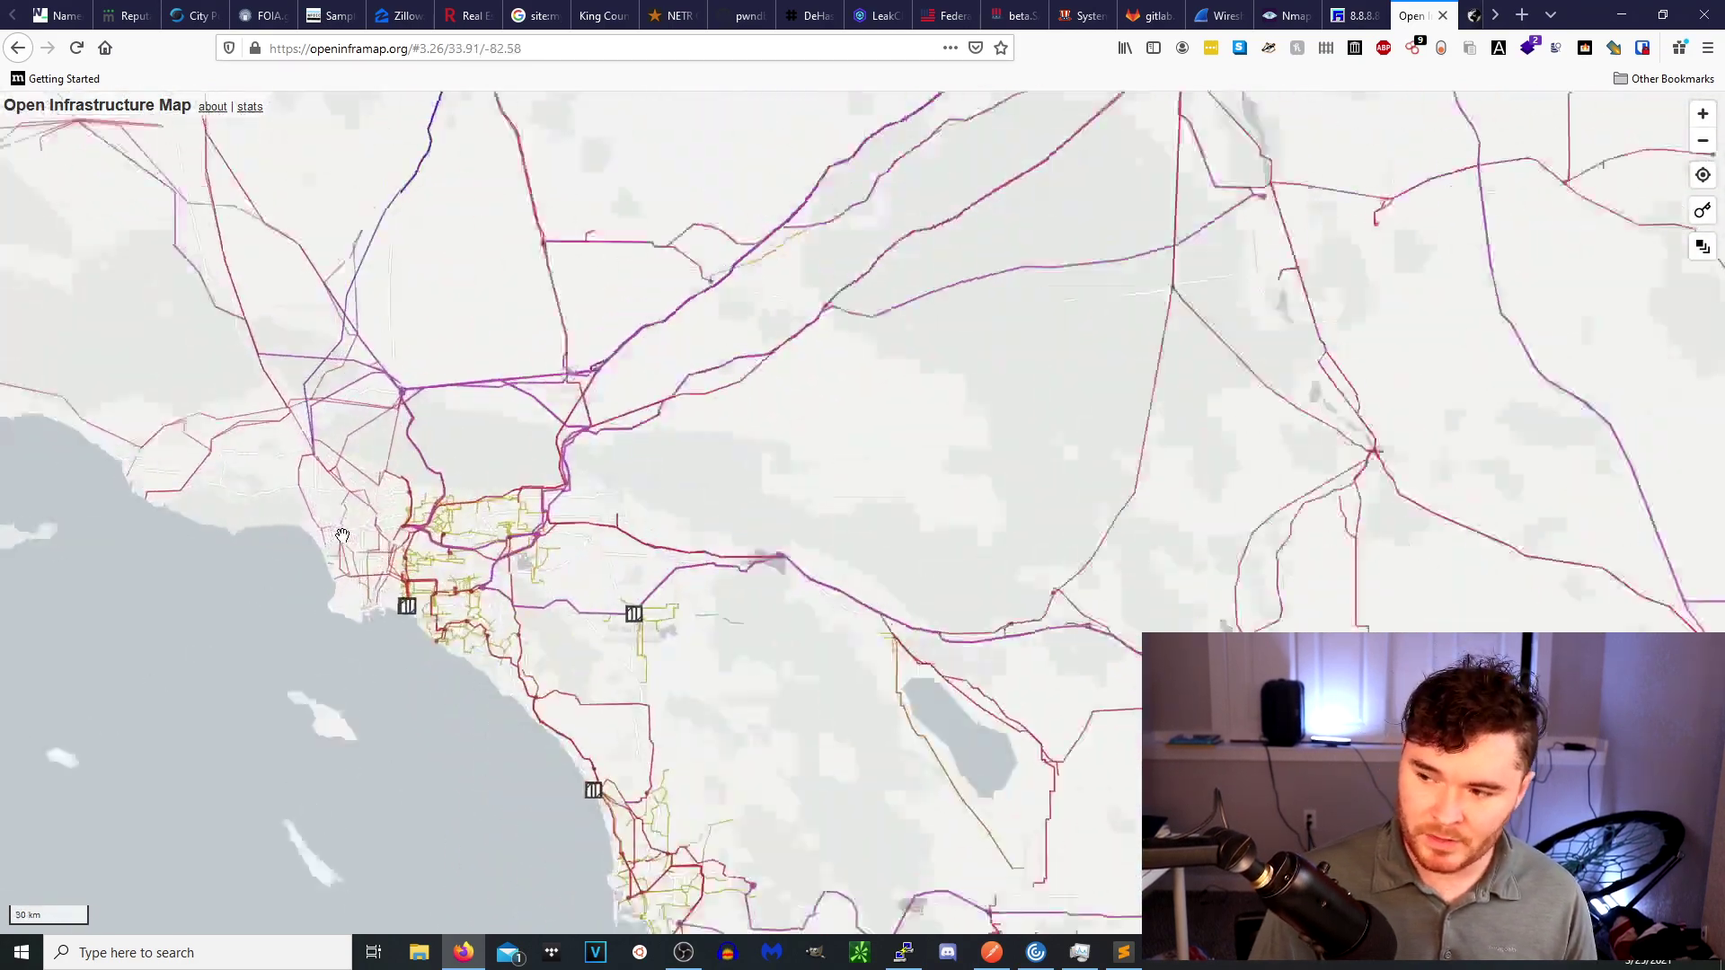
mouse_move(1707, 252)
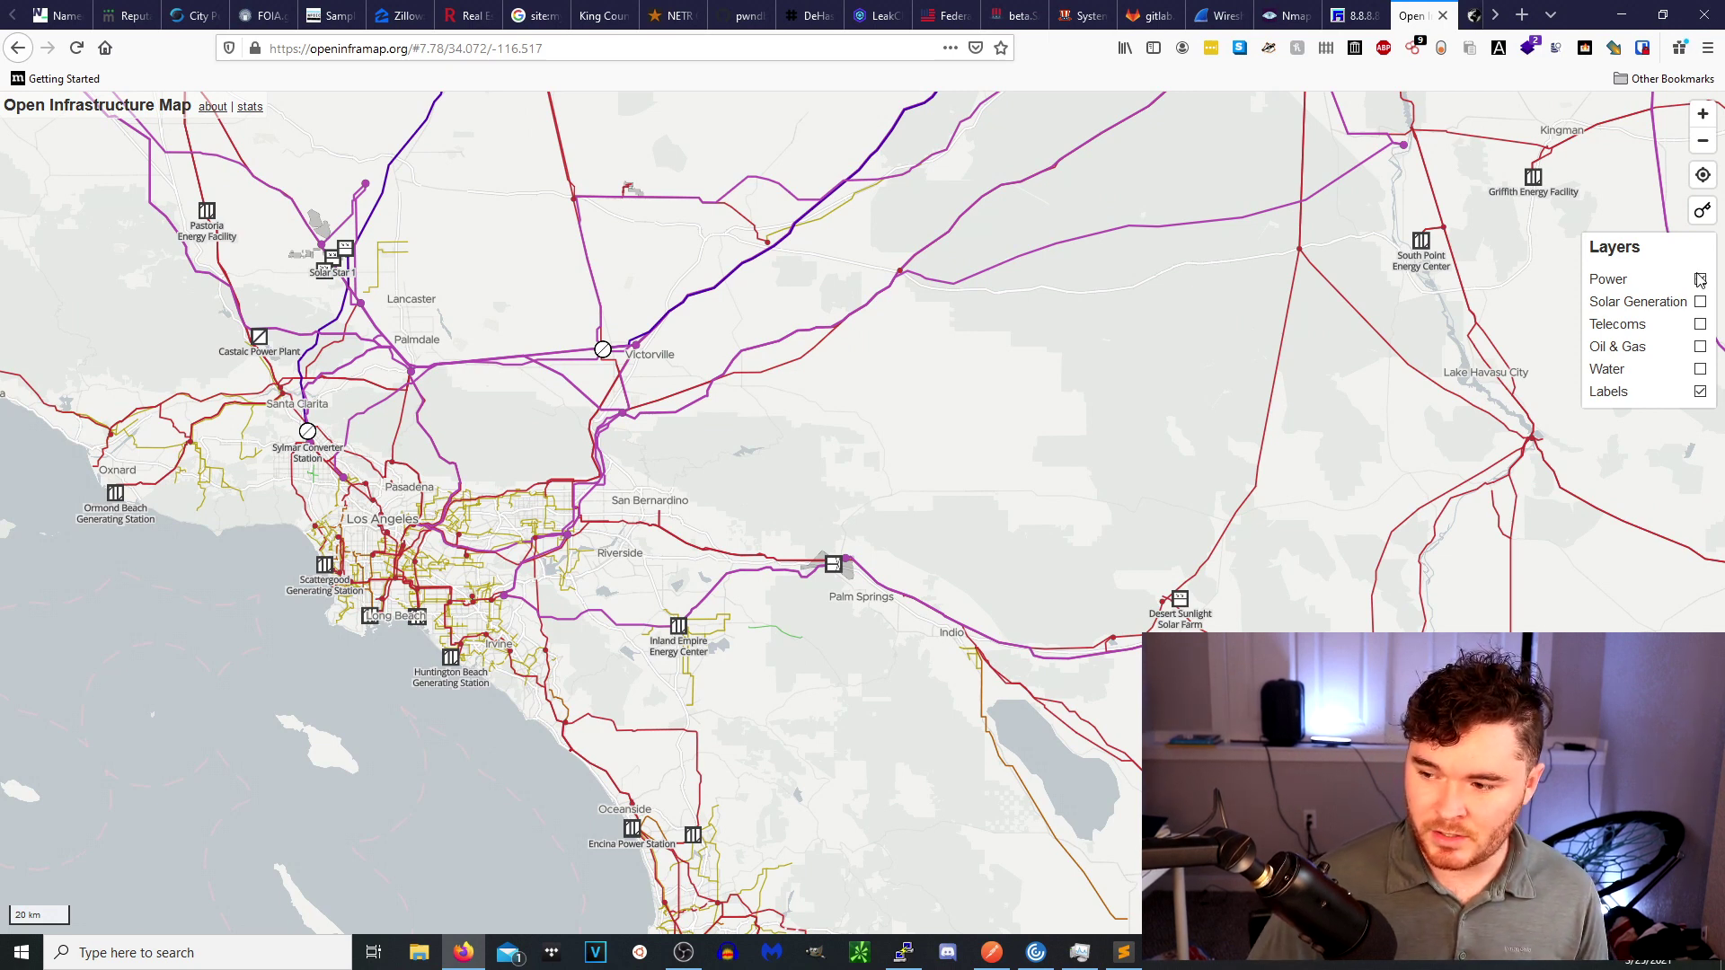
left_click(1701, 324)
left_click(1701, 370)
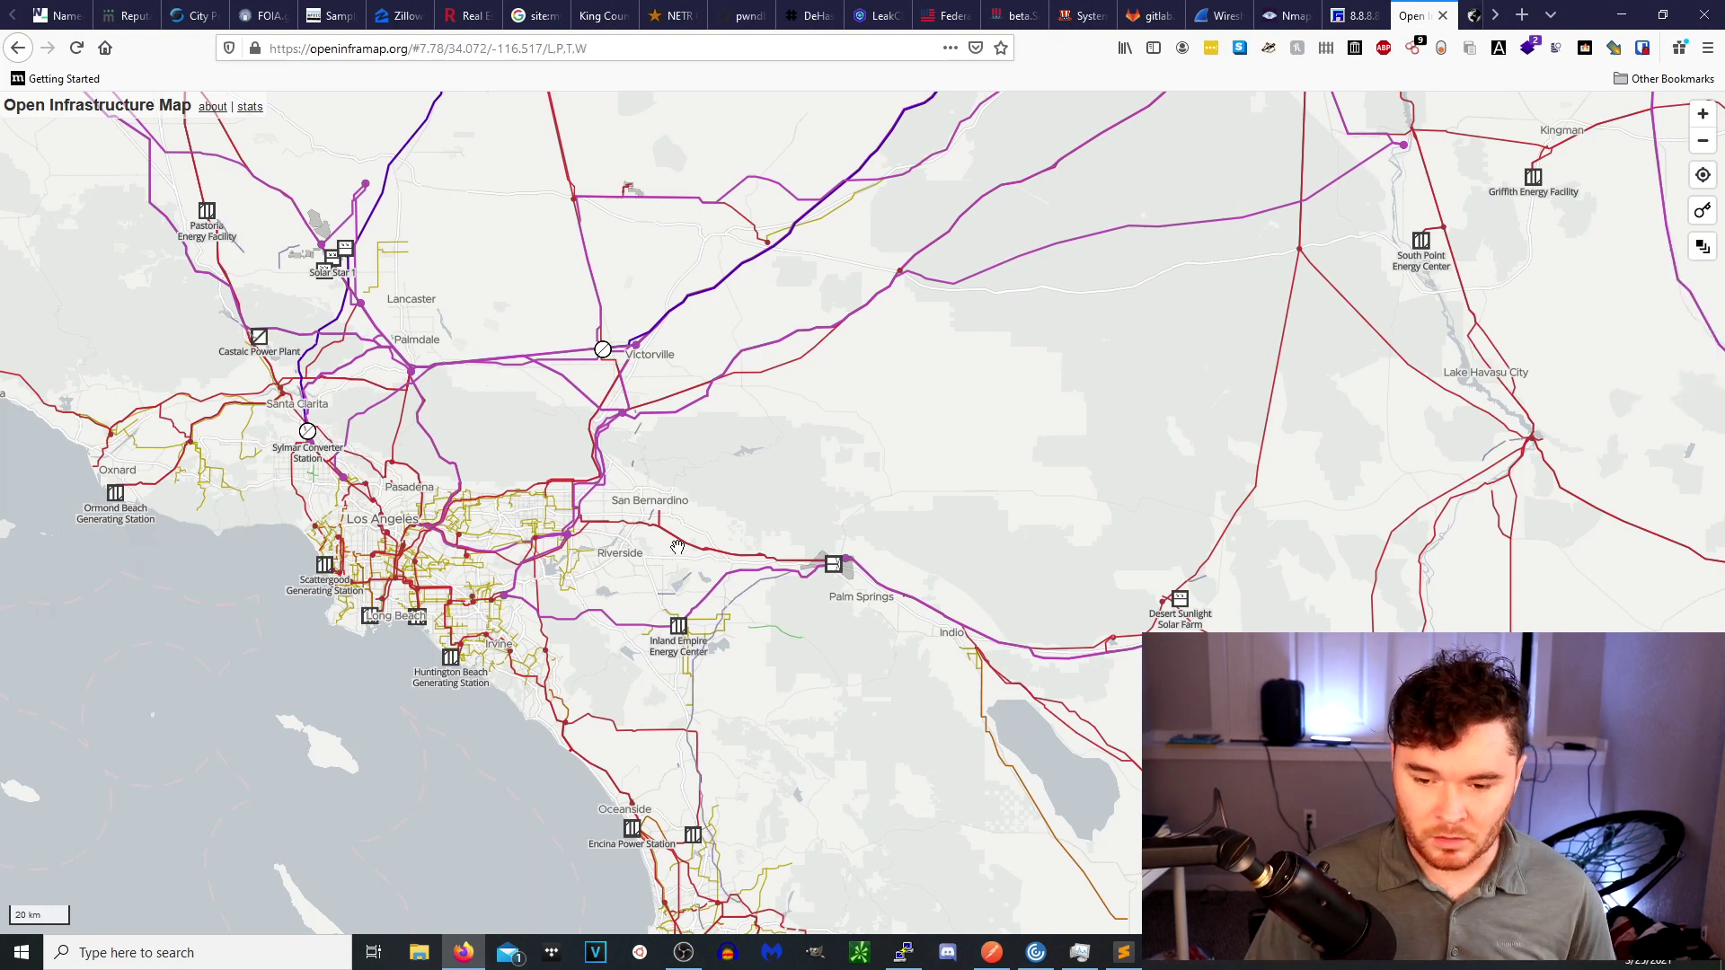
Zoom in on Hoover Dam and show a power tower's details popup.
left_click_drag(1090, 592, 579, 577)
scroll(579, 577, "down", 5)
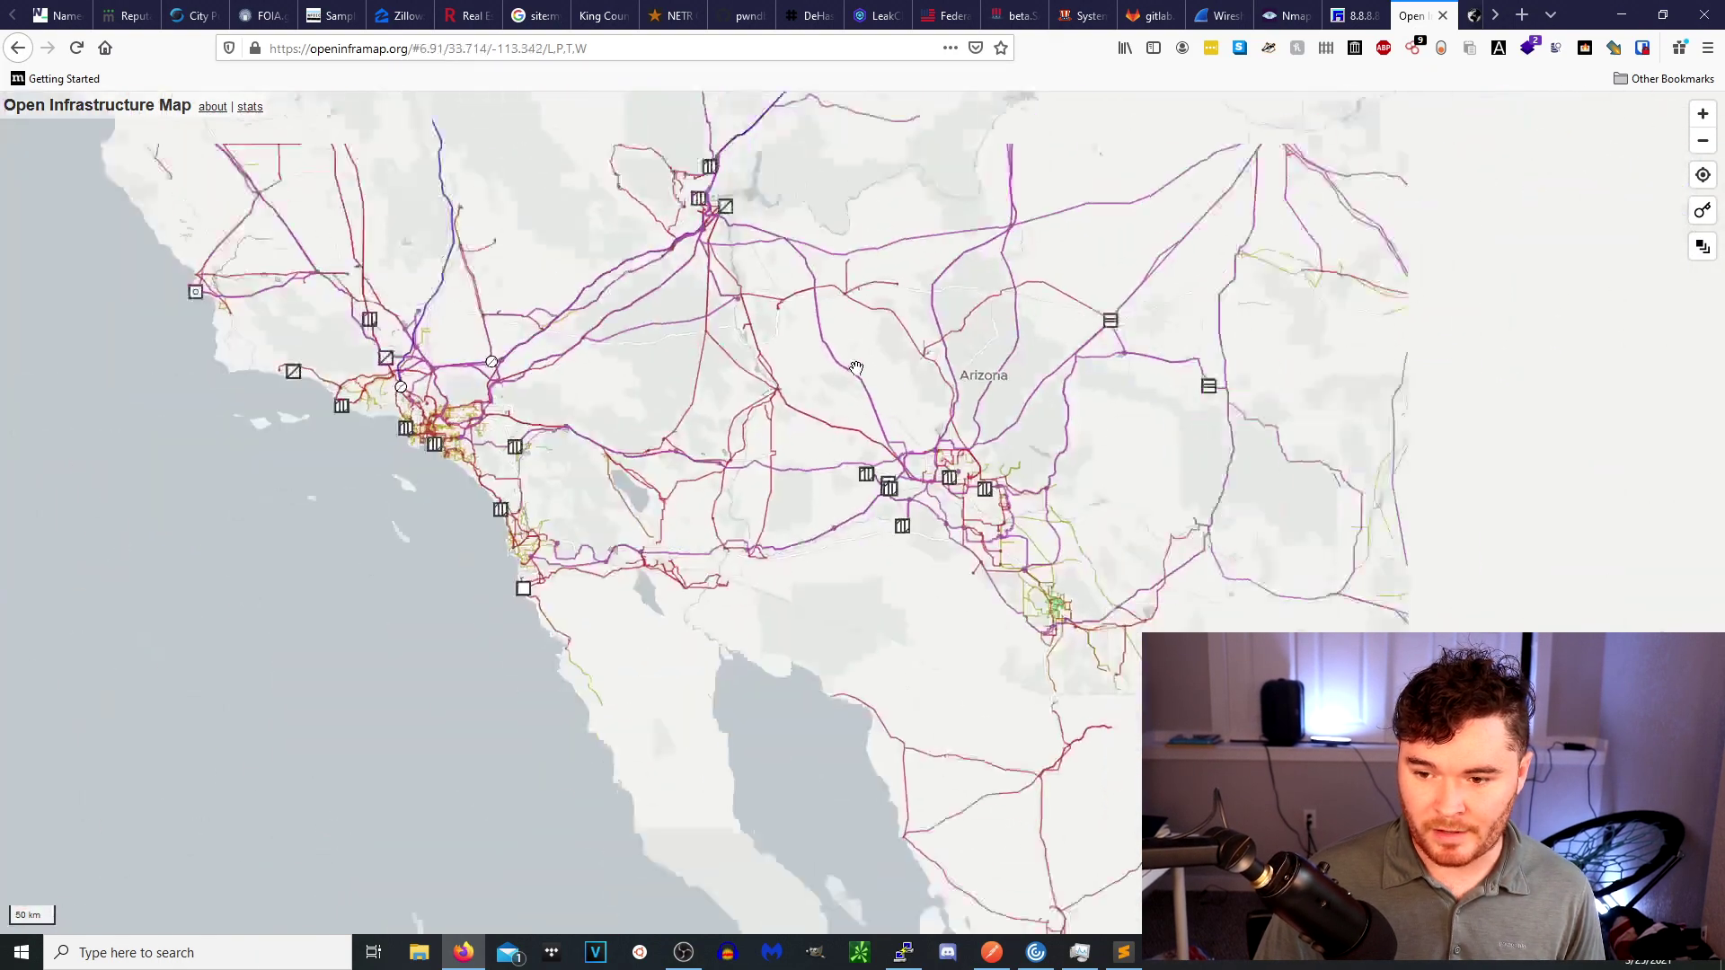
scroll(830, 559, "down", 2)
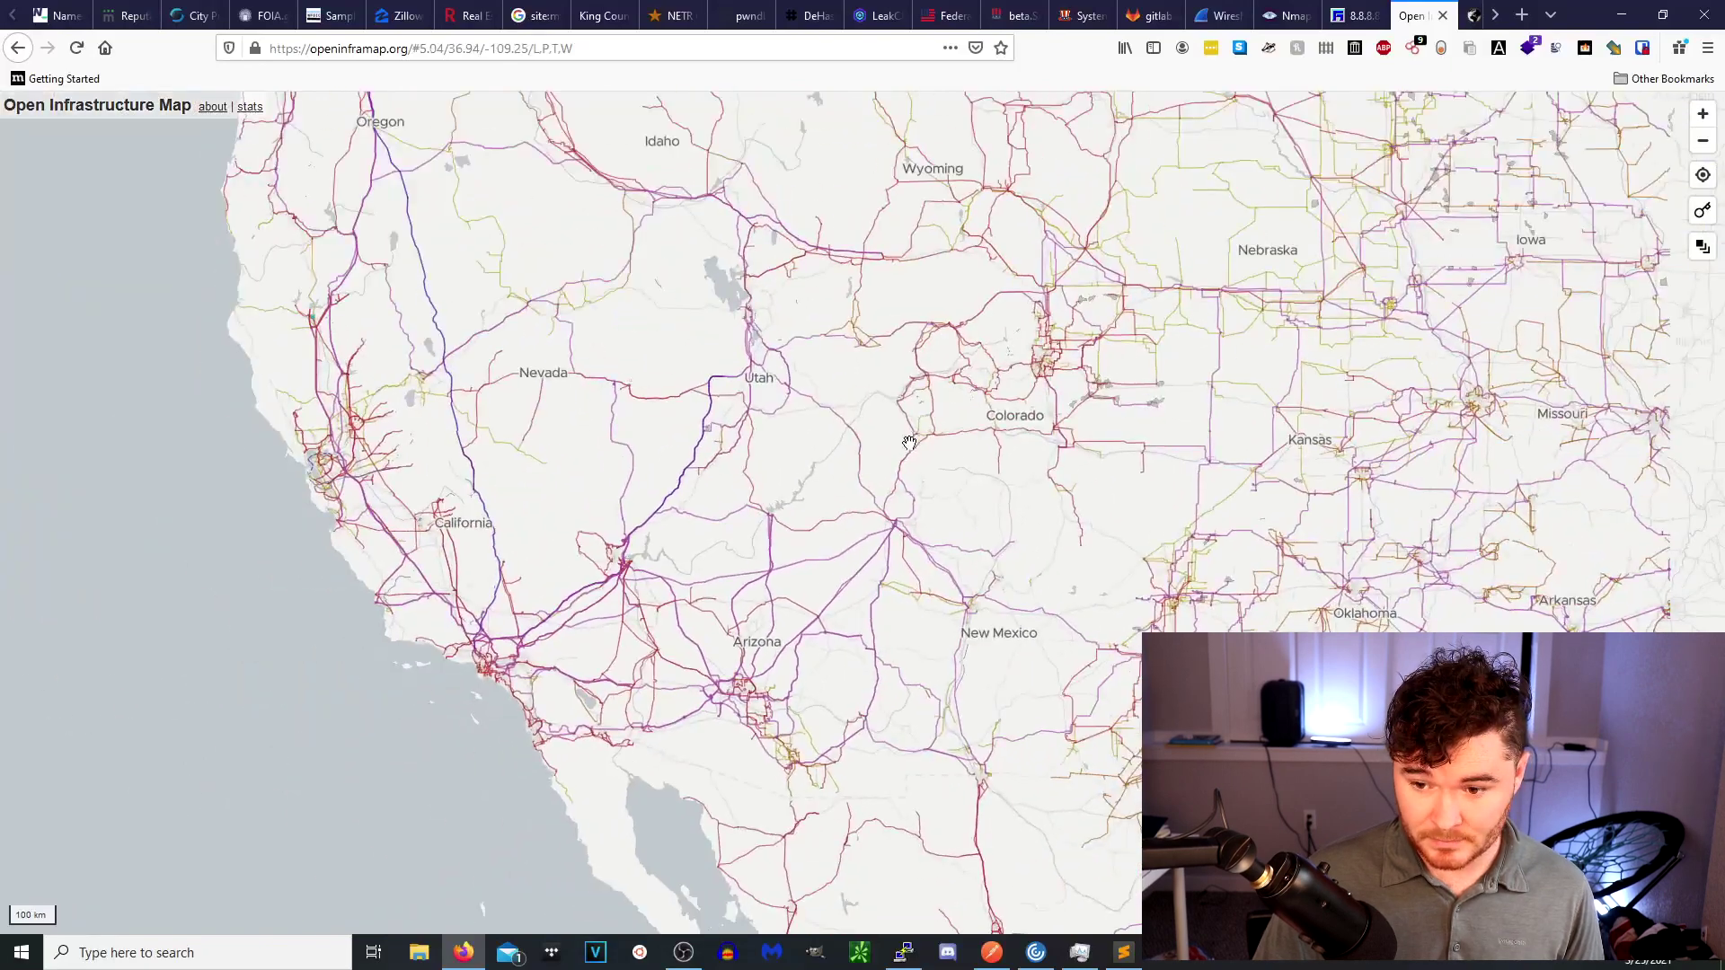
scroll(623, 593, "up", 2)
scroll(624, 593, "up", 5)
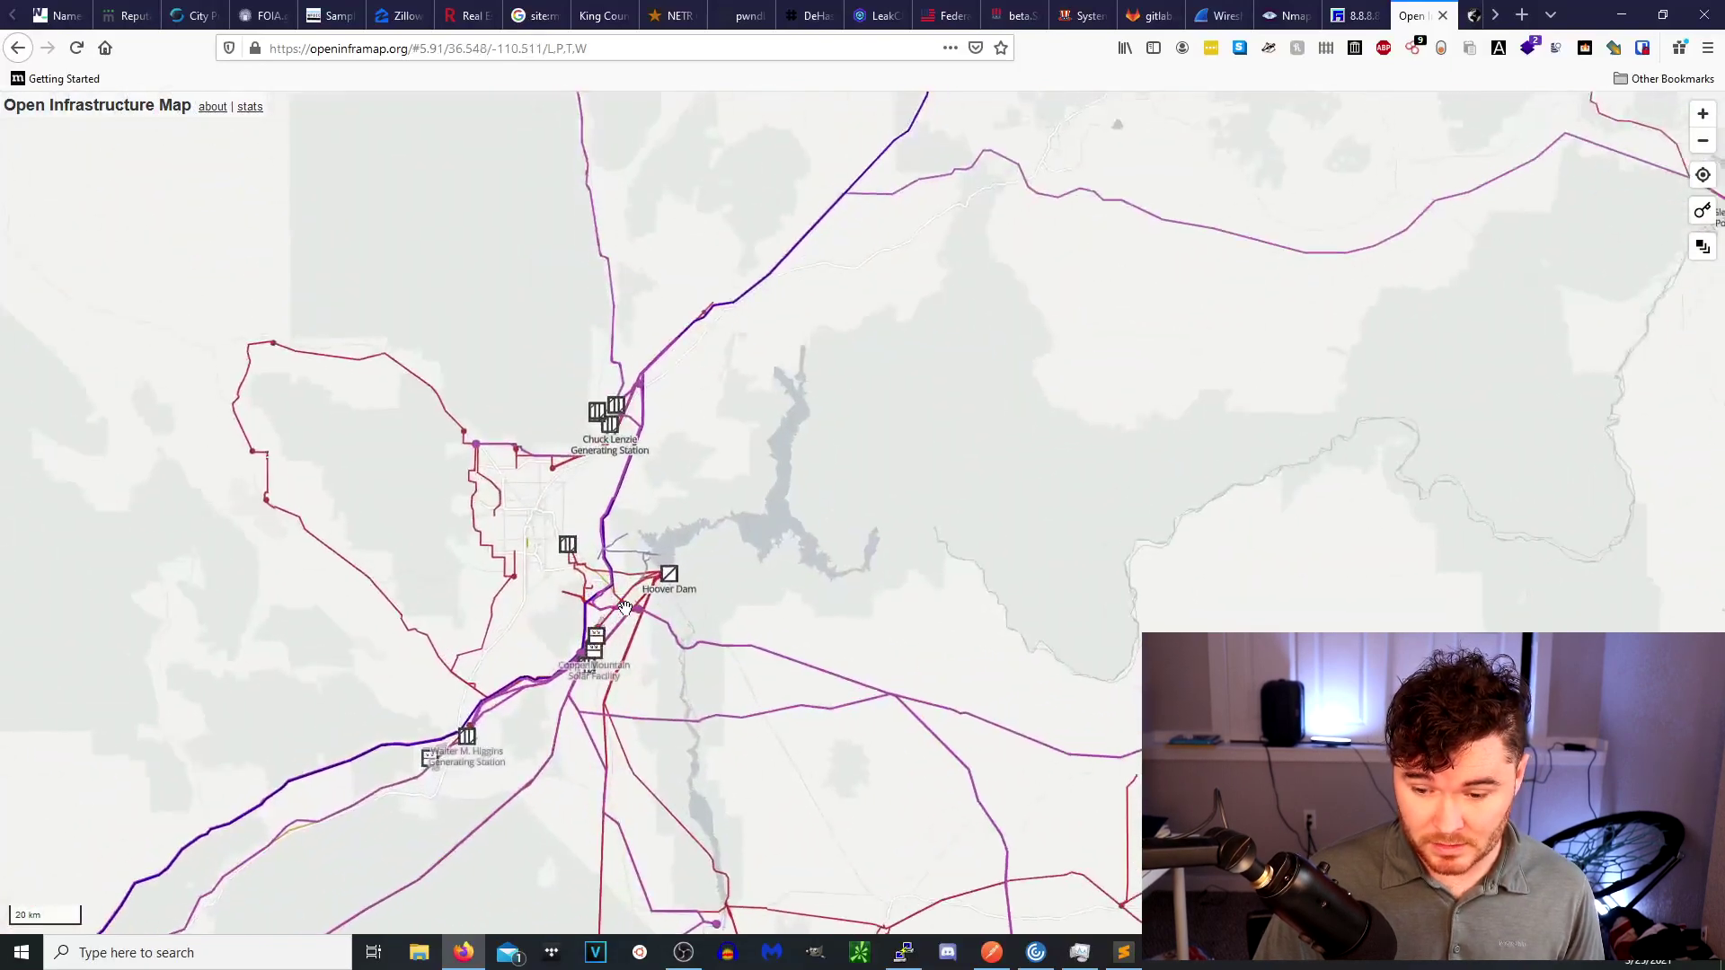
scroll(626, 609, "up", 2)
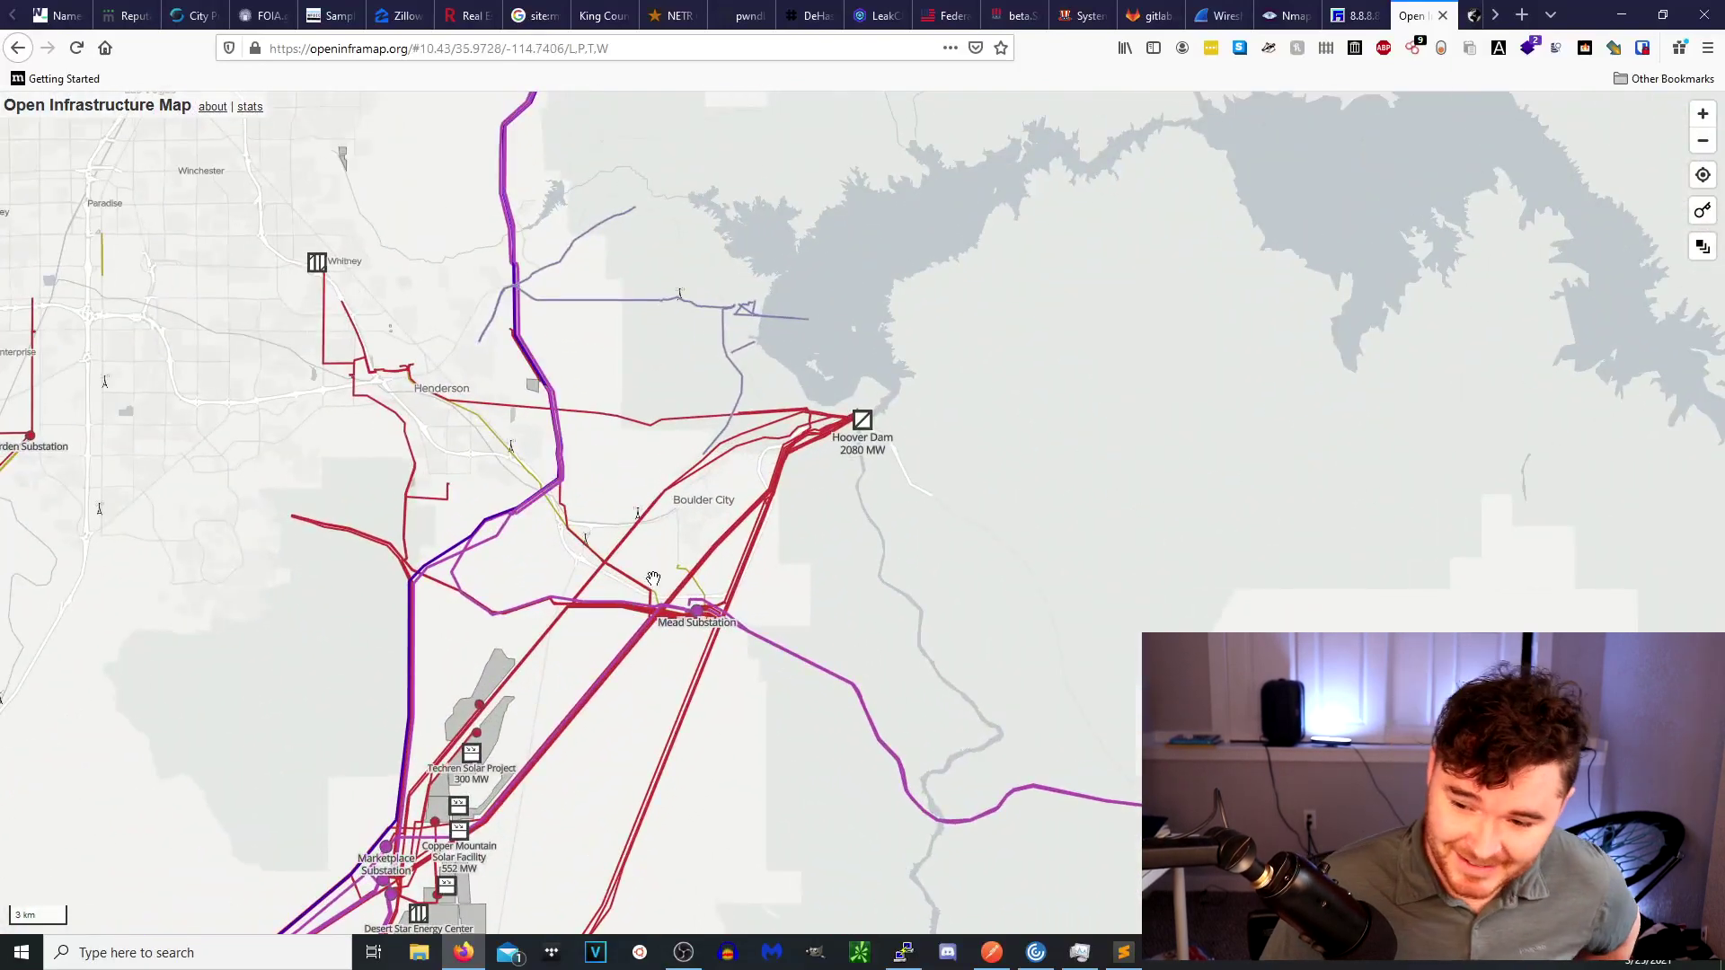
scroll(917, 368, "up", 2)
scroll(824, 503, "up", 3)
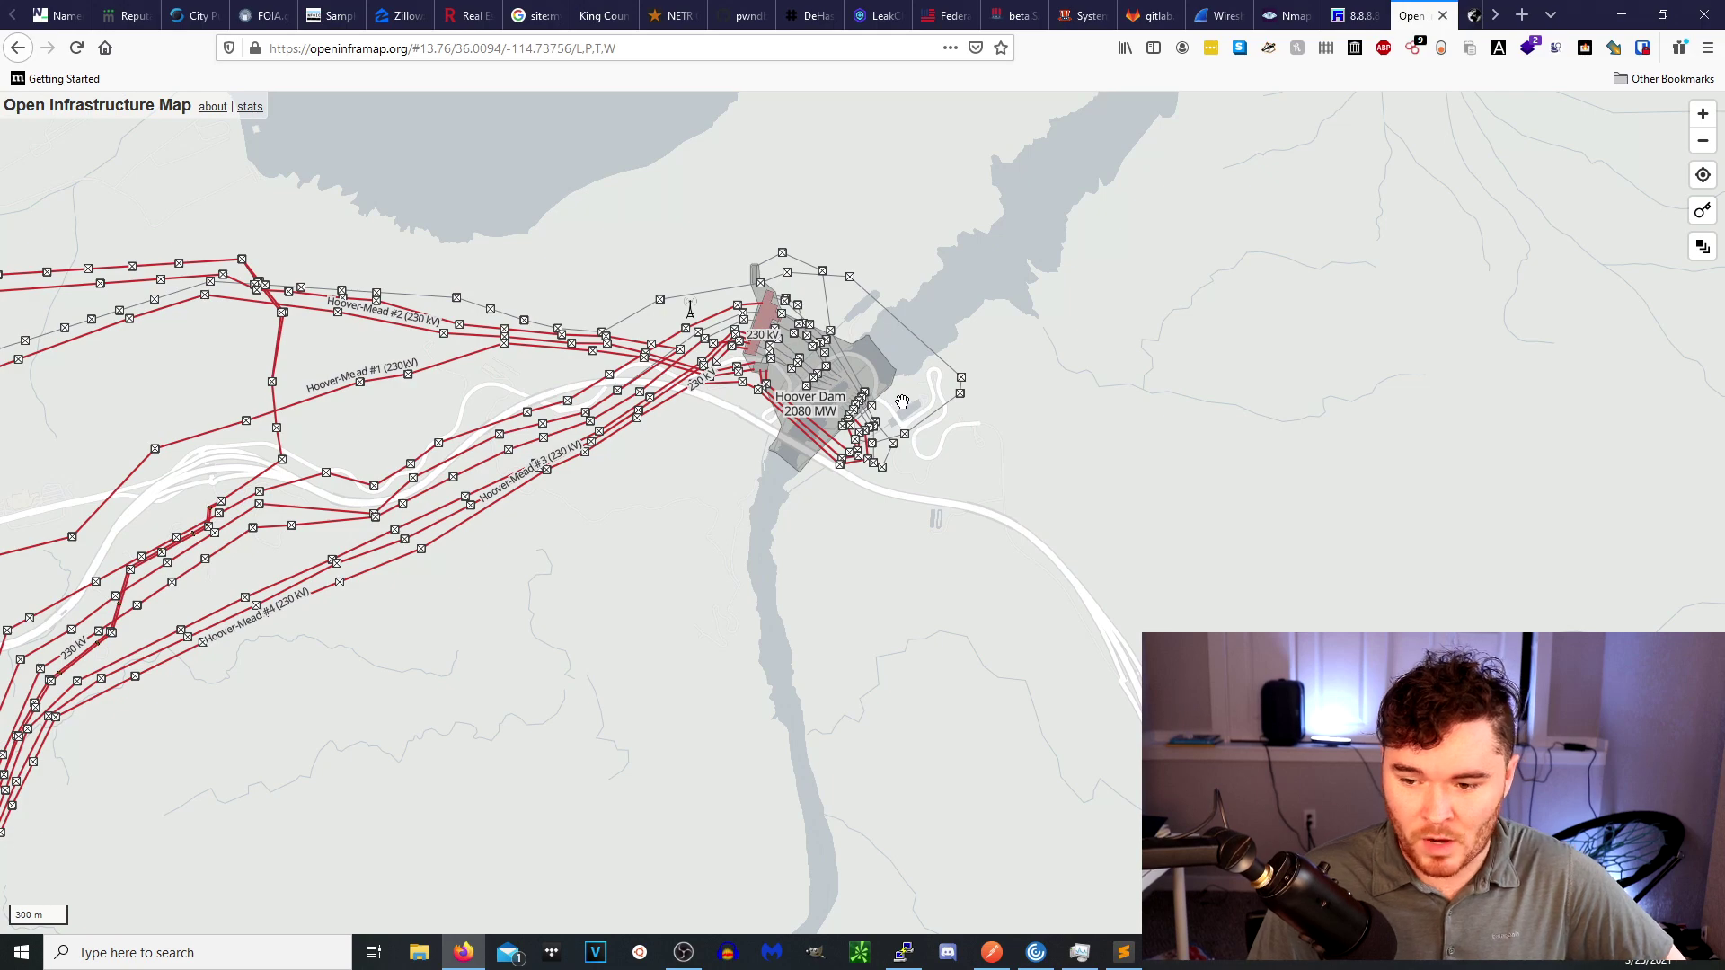
scroll(948, 430, "up", 2)
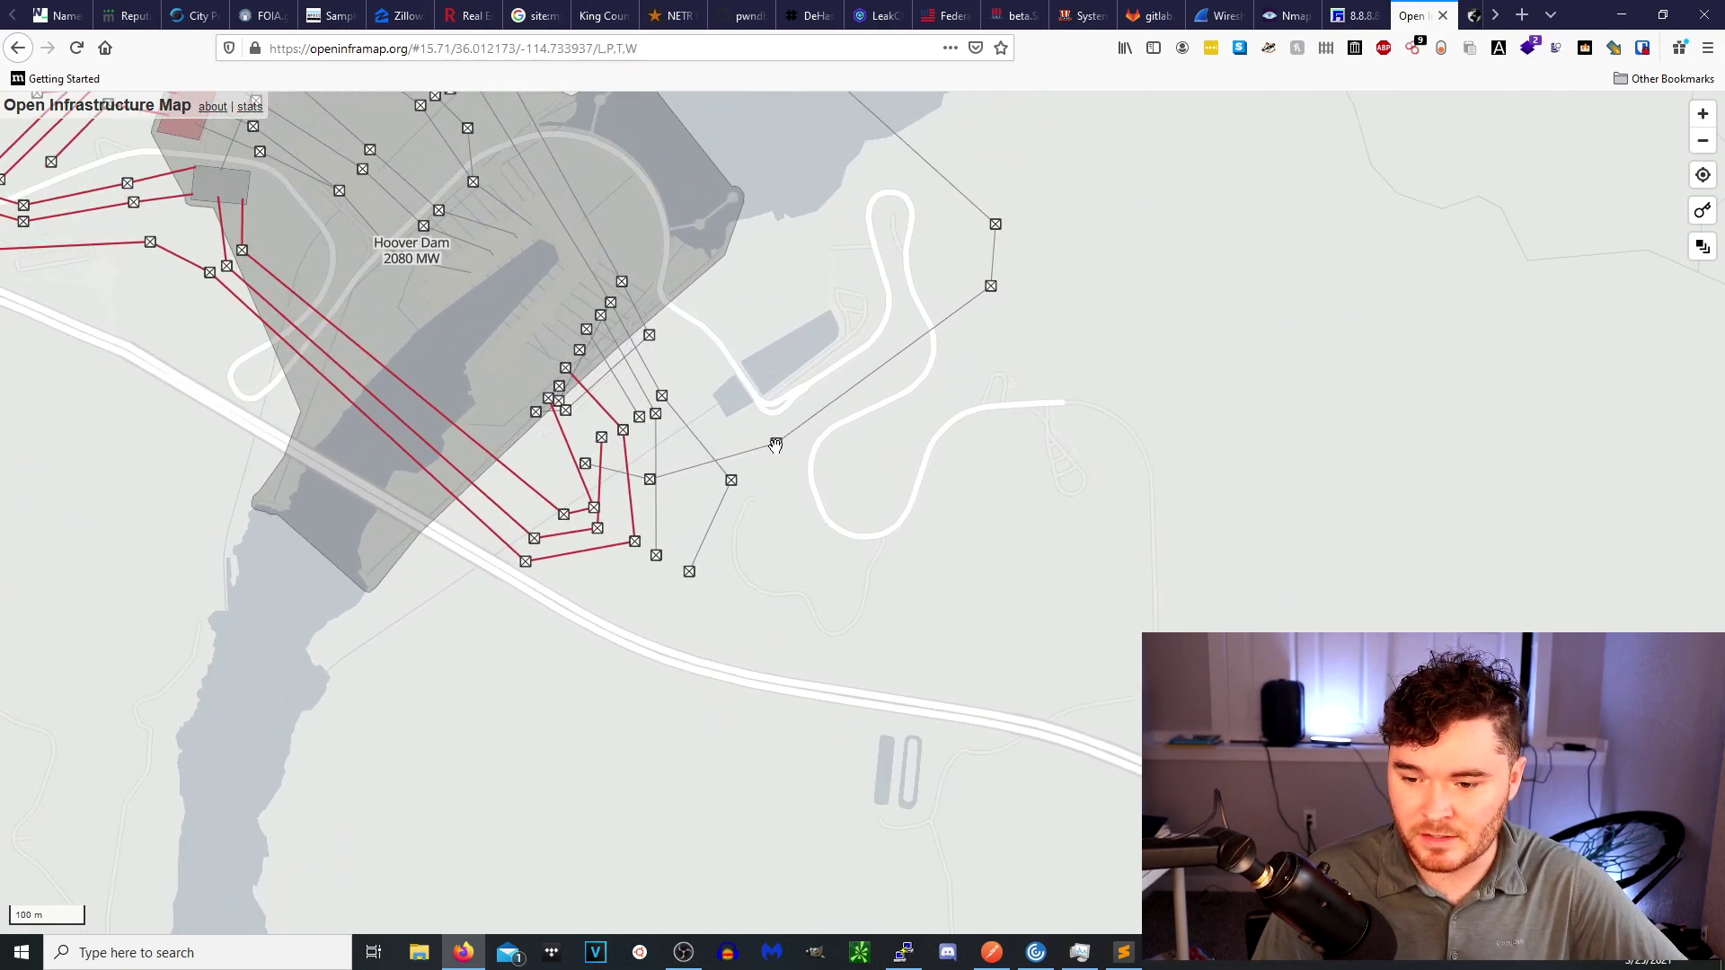
scroll(778, 444, "up", 2)
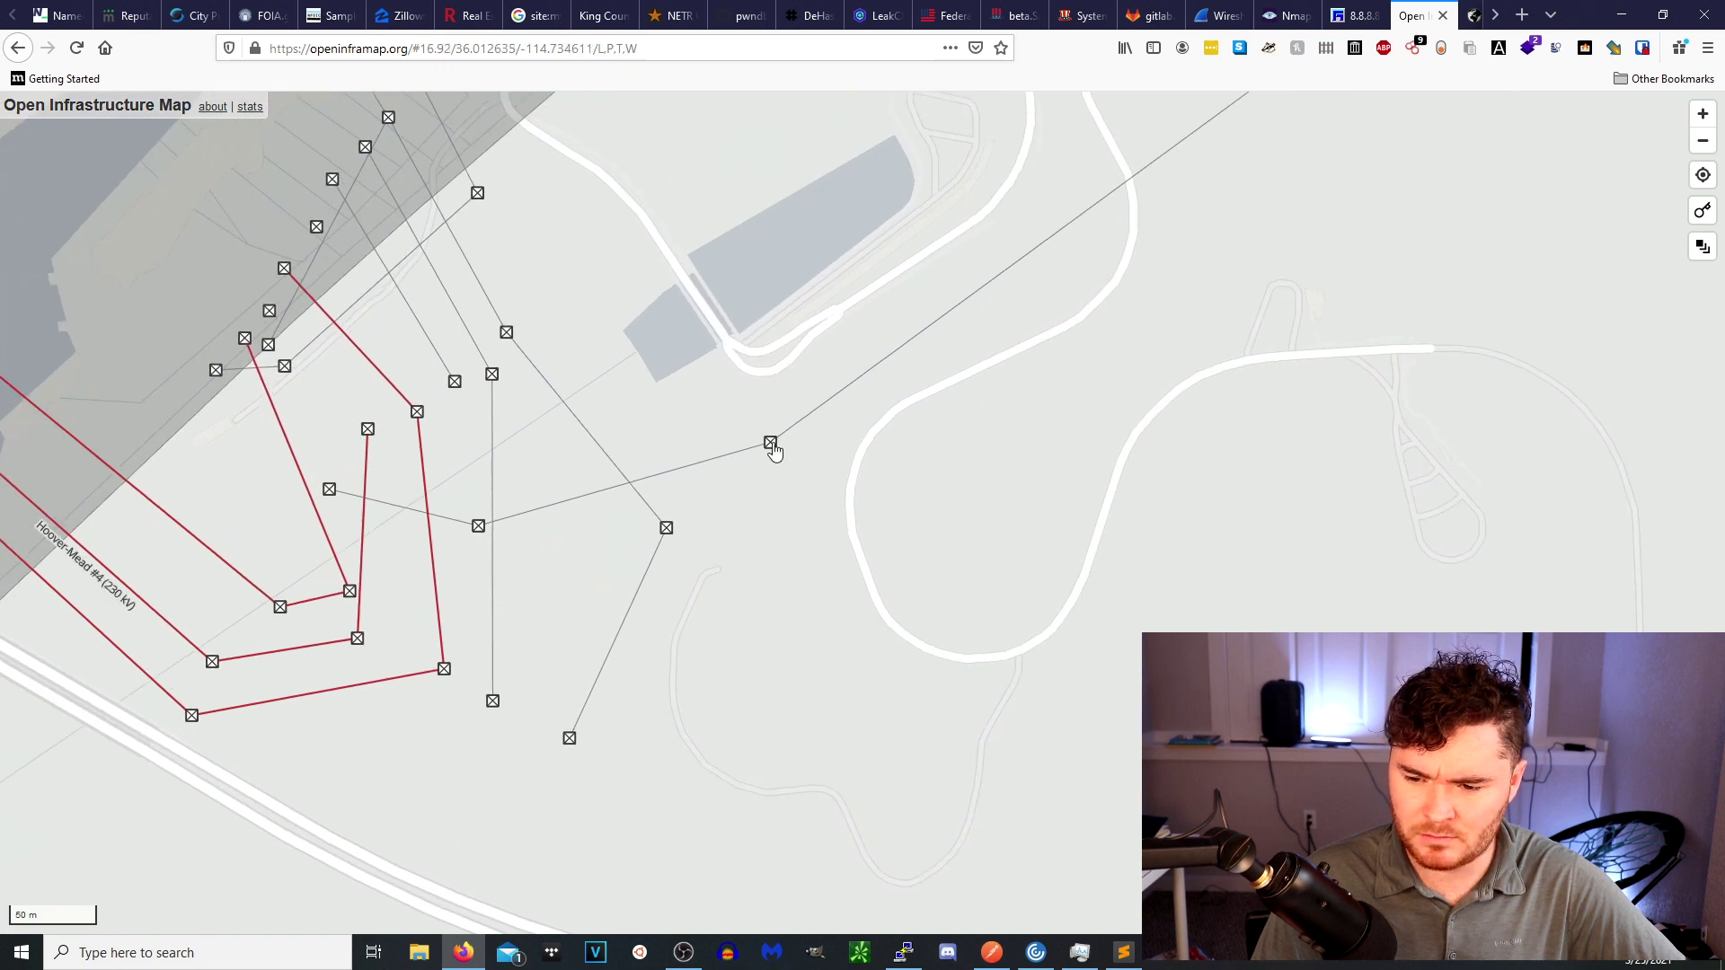
left_click(772, 446)
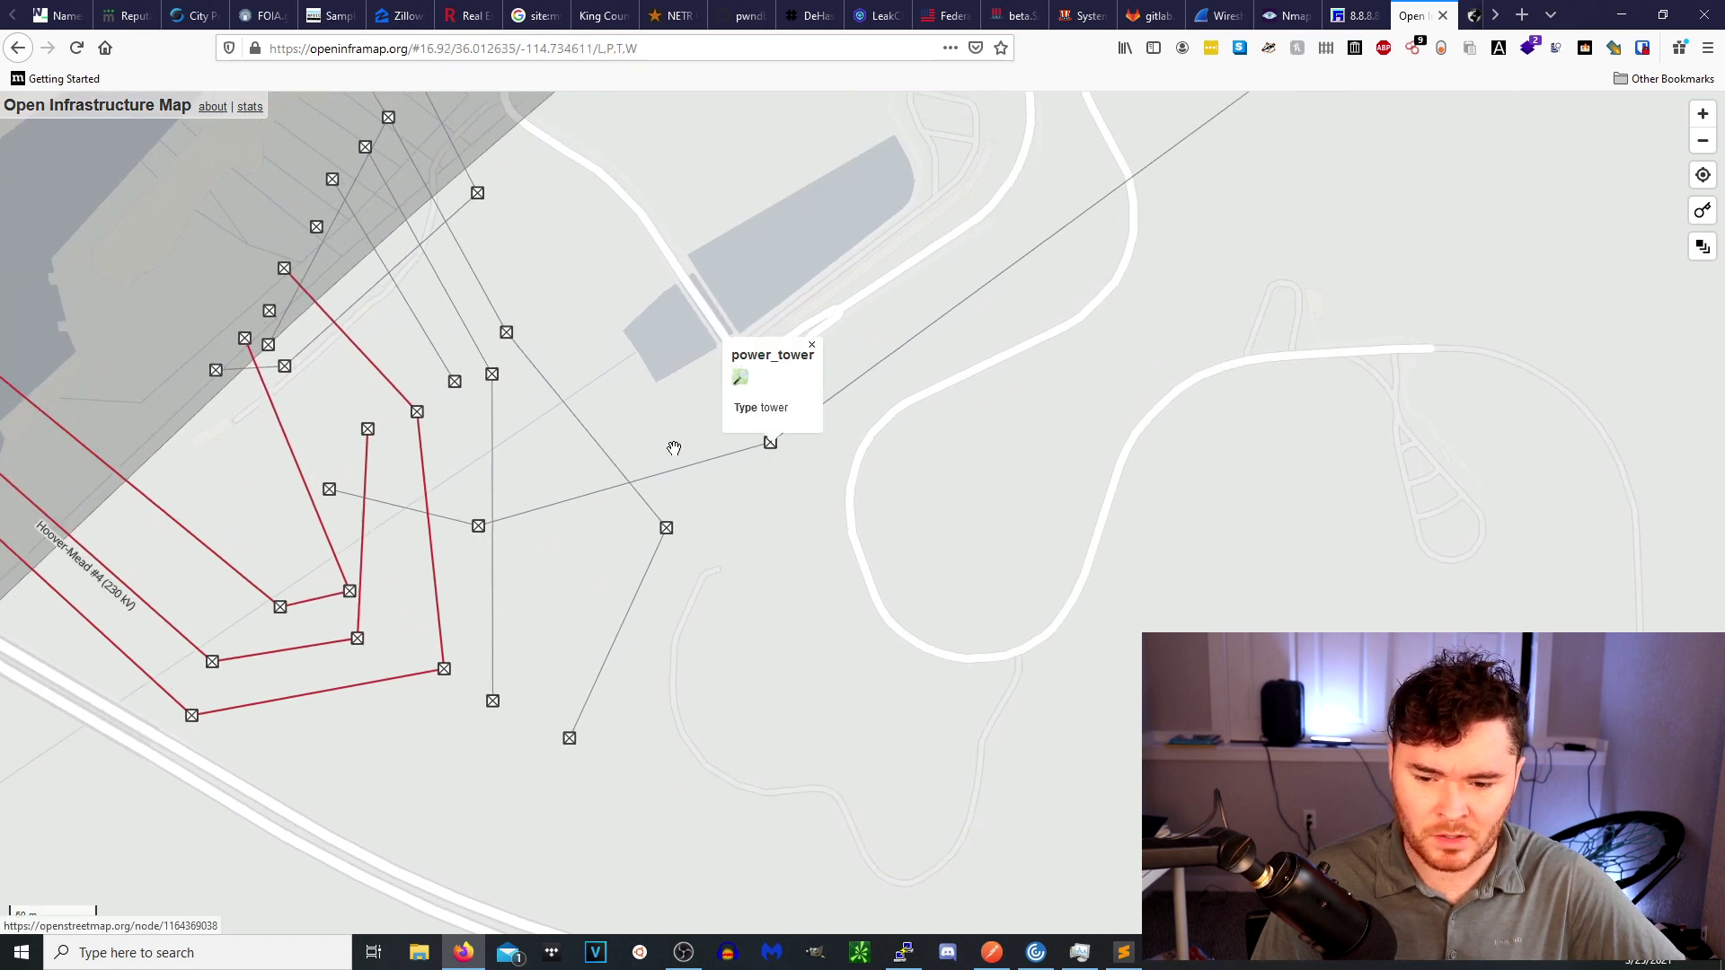
Follow the Hoover-Mead 230 kV lines toward Mead Substation and Boulder City.
scroll(593, 485, "down", 3)
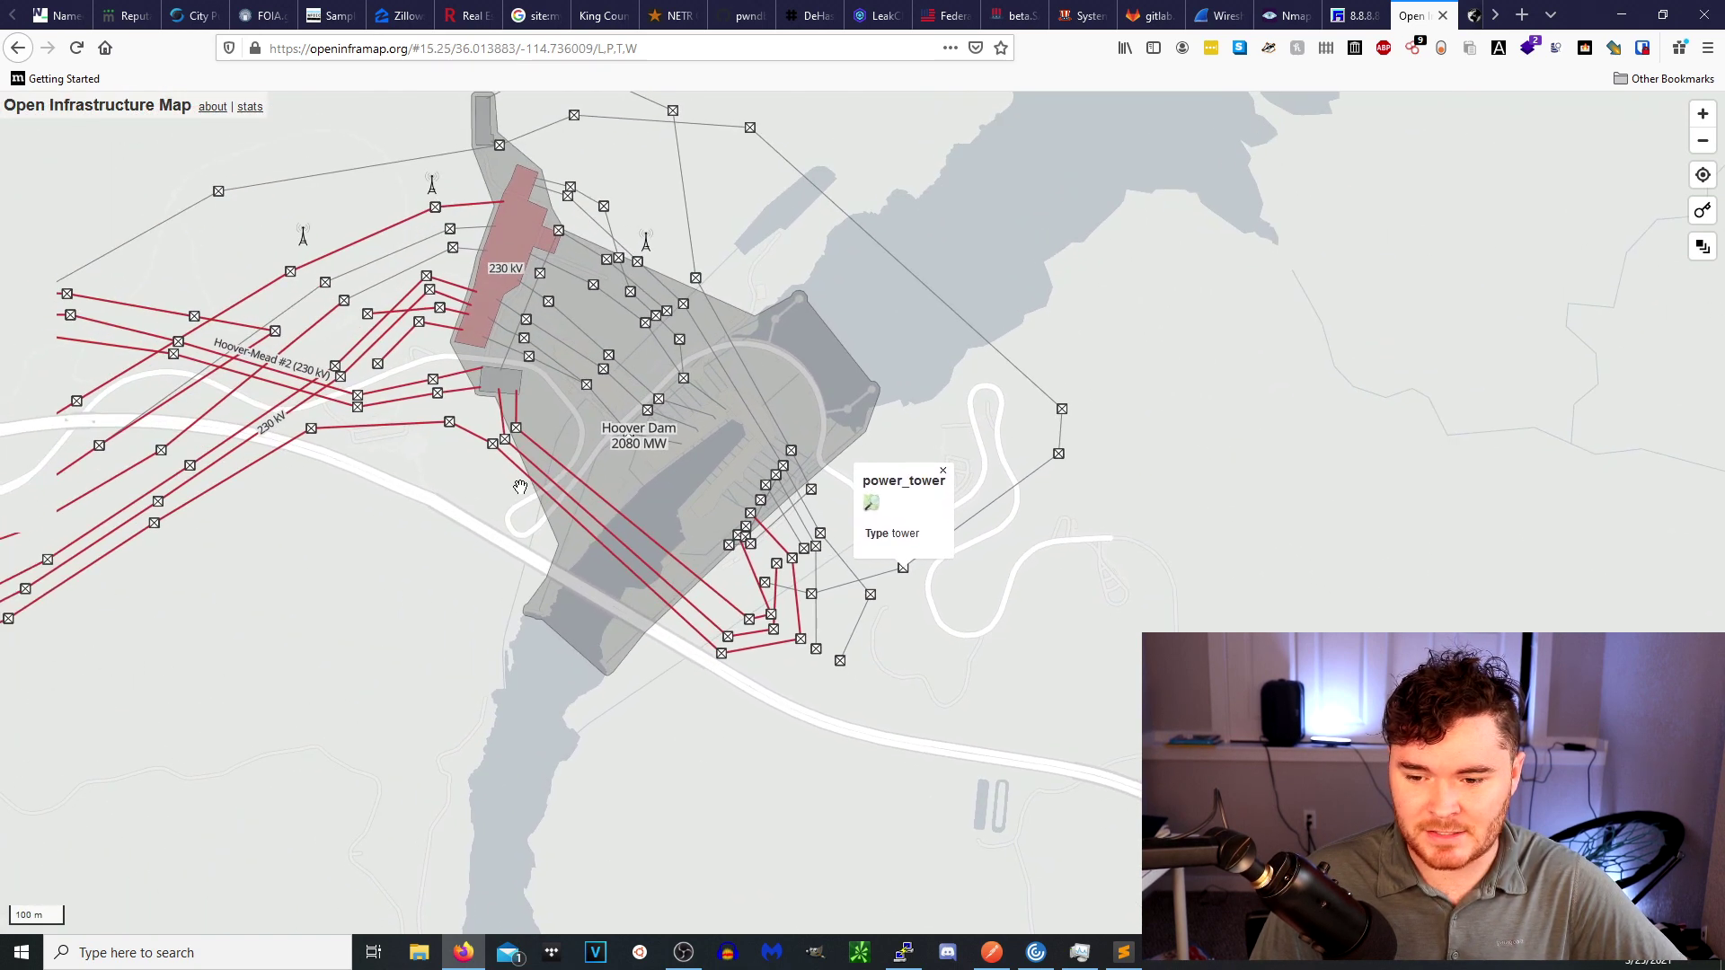
scroll(520, 487, "up", 3)
left_click_drag(325, 310, 357, 341)
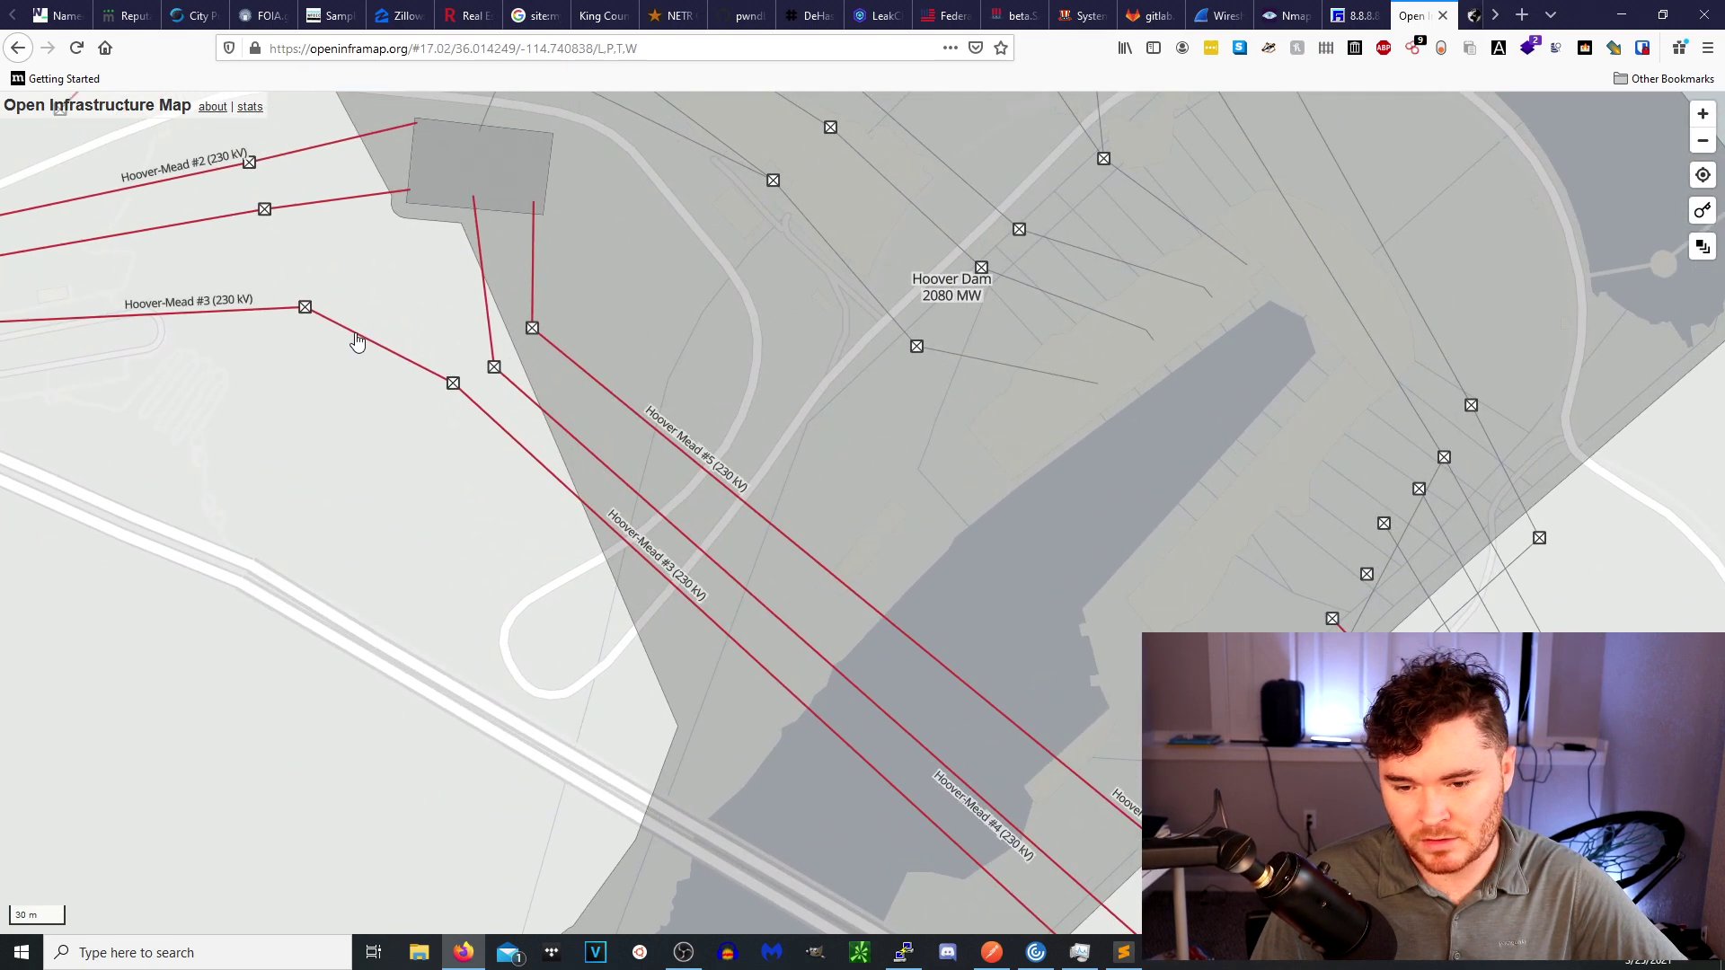
scroll(357, 340, "up", 2)
scroll(447, 517, "down", 4)
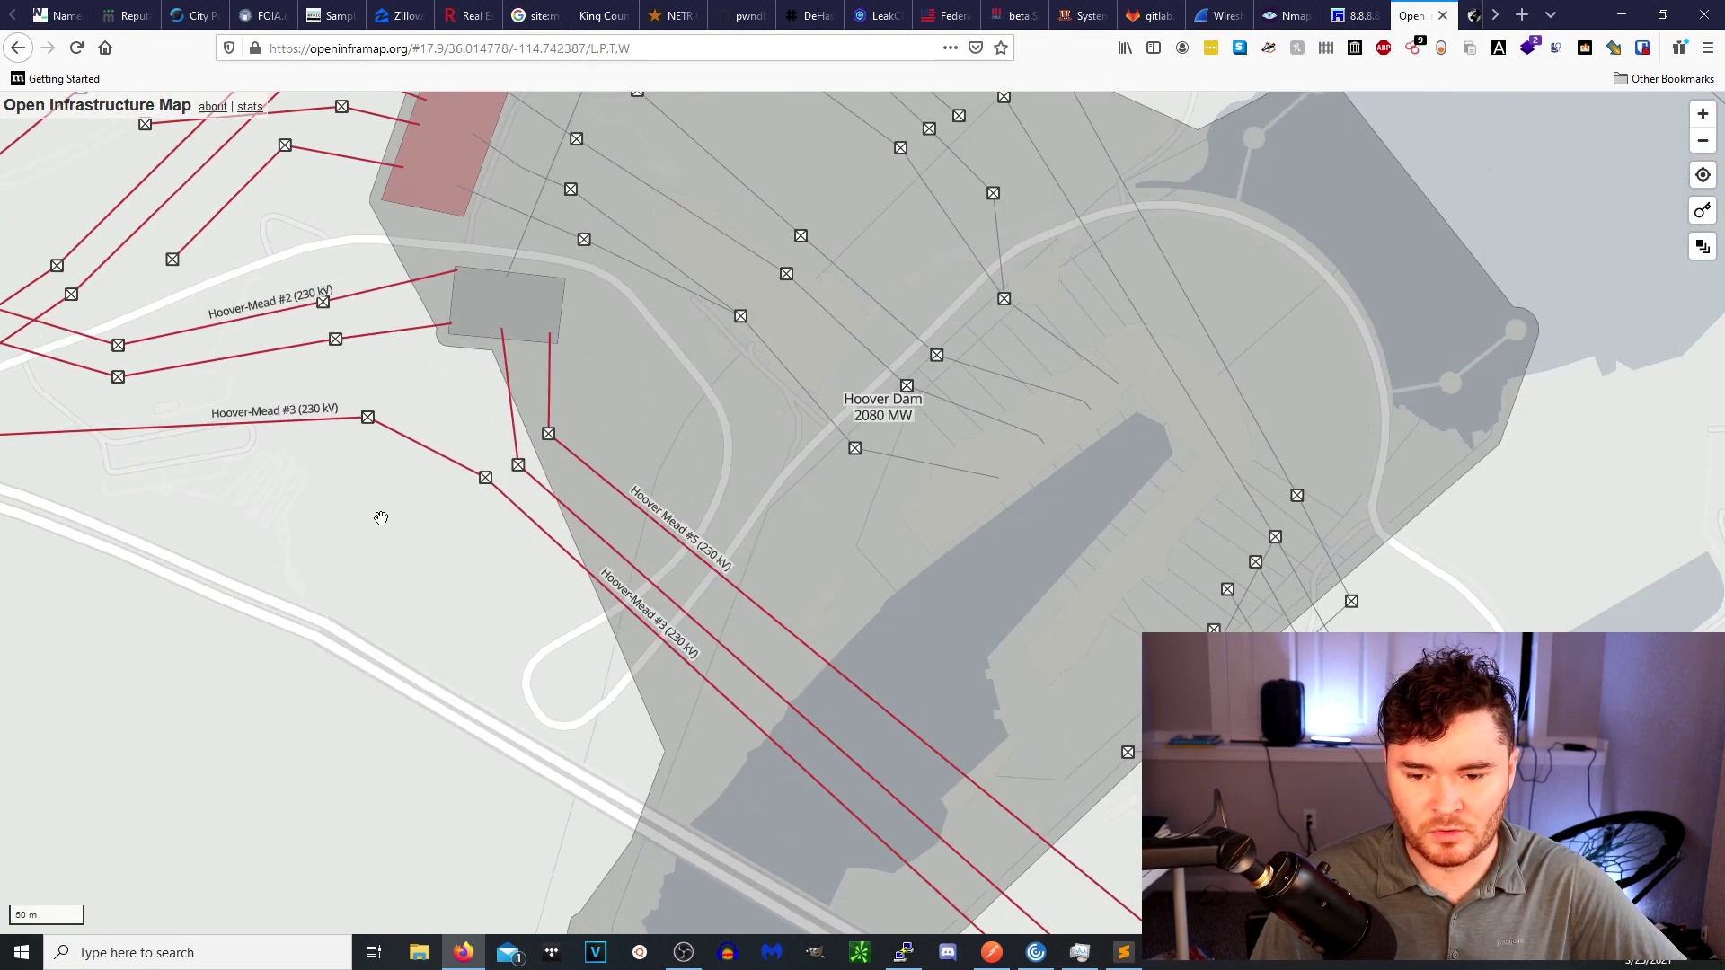
scroll(682, 573, "up", 2)
scroll(683, 573, "down", 6)
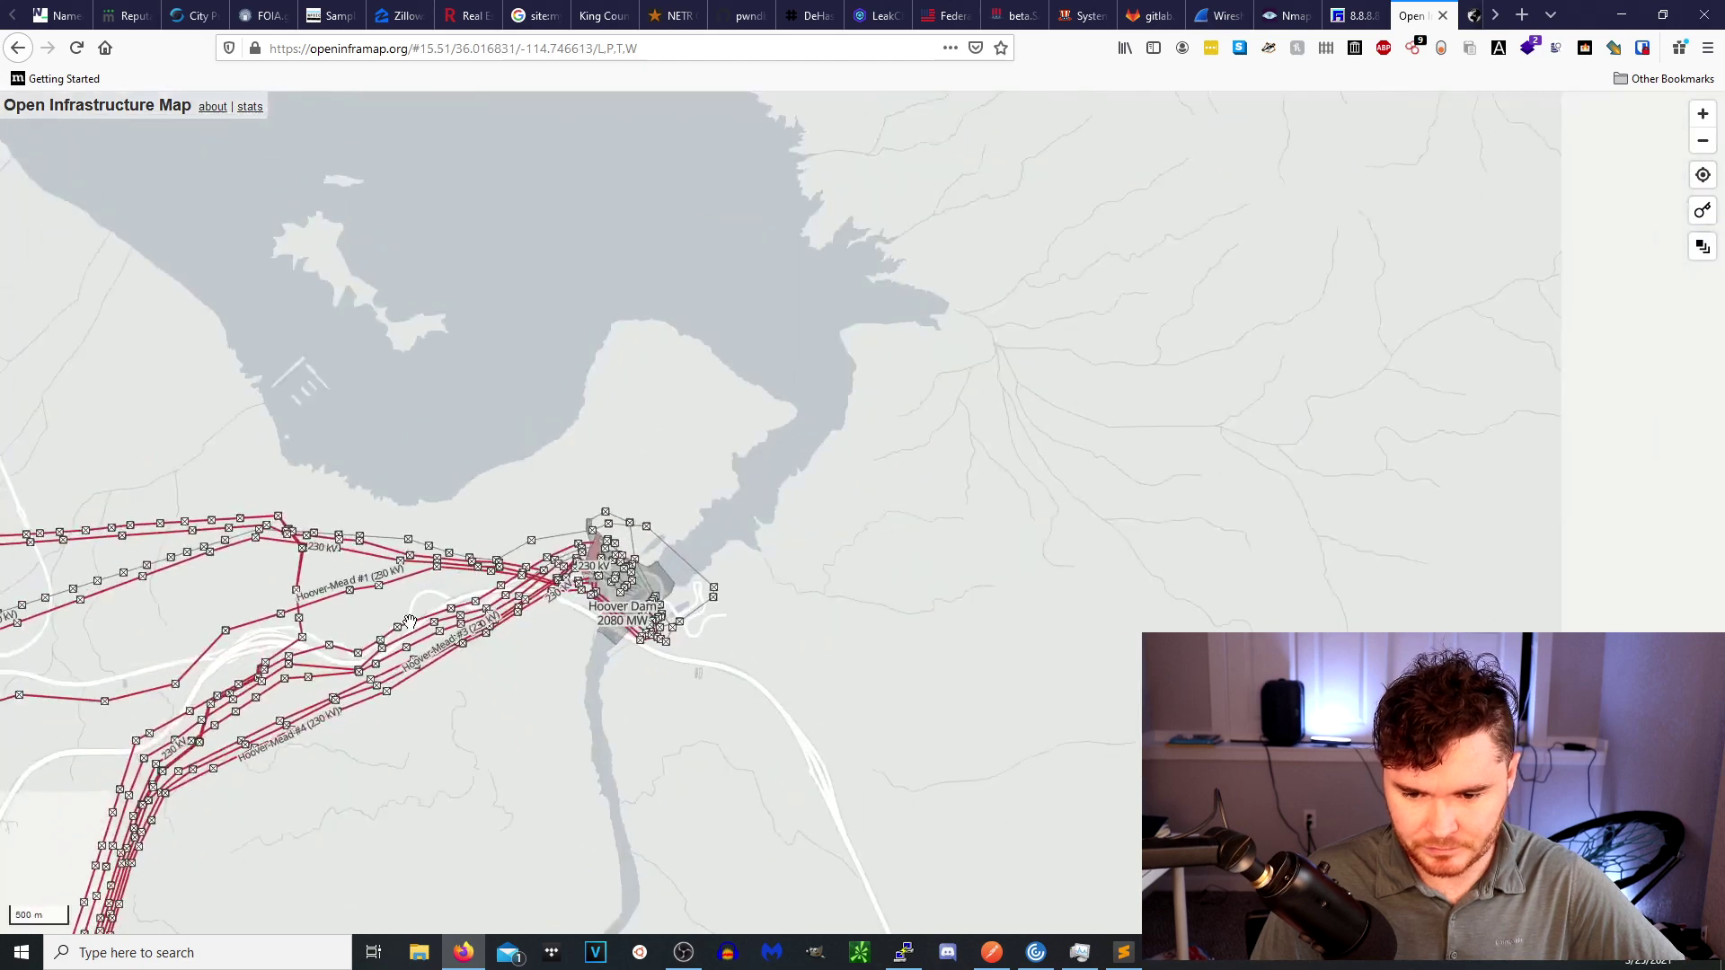
scroll(465, 643, "up", 2)
scroll(465, 643, "down", 1)
left_click_drag(465, 643, 1052, 369)
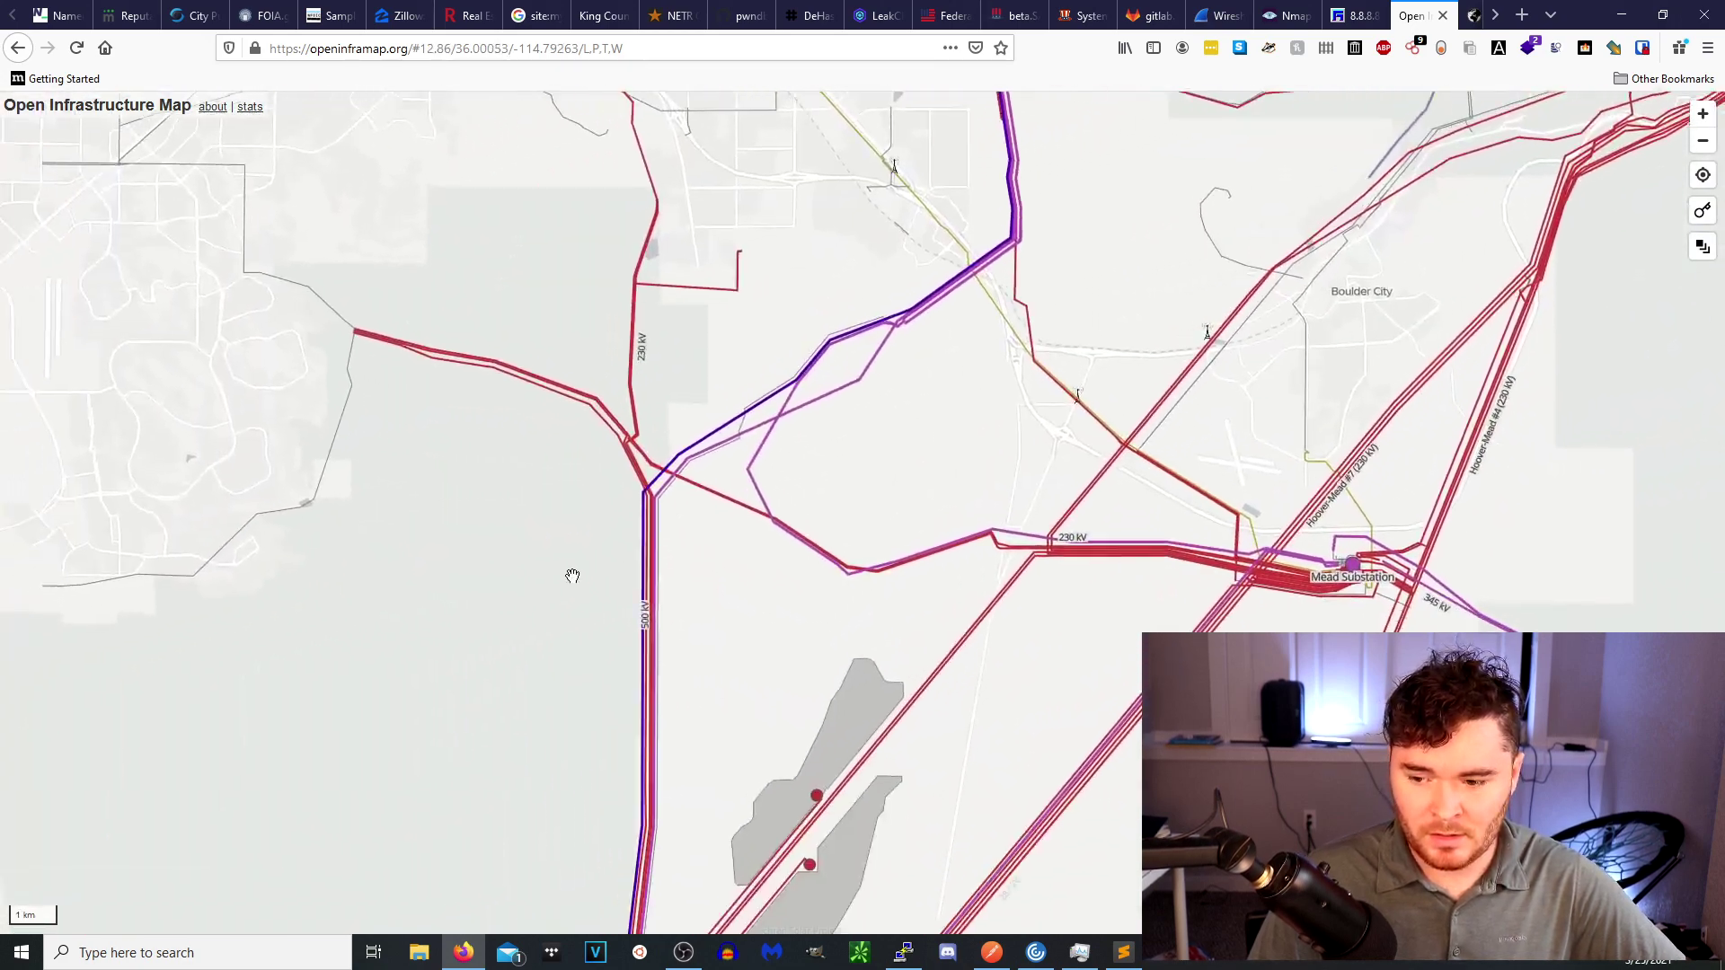
Turn off the Power layer and view a telecom mast's details popup.
left_click(1706, 213)
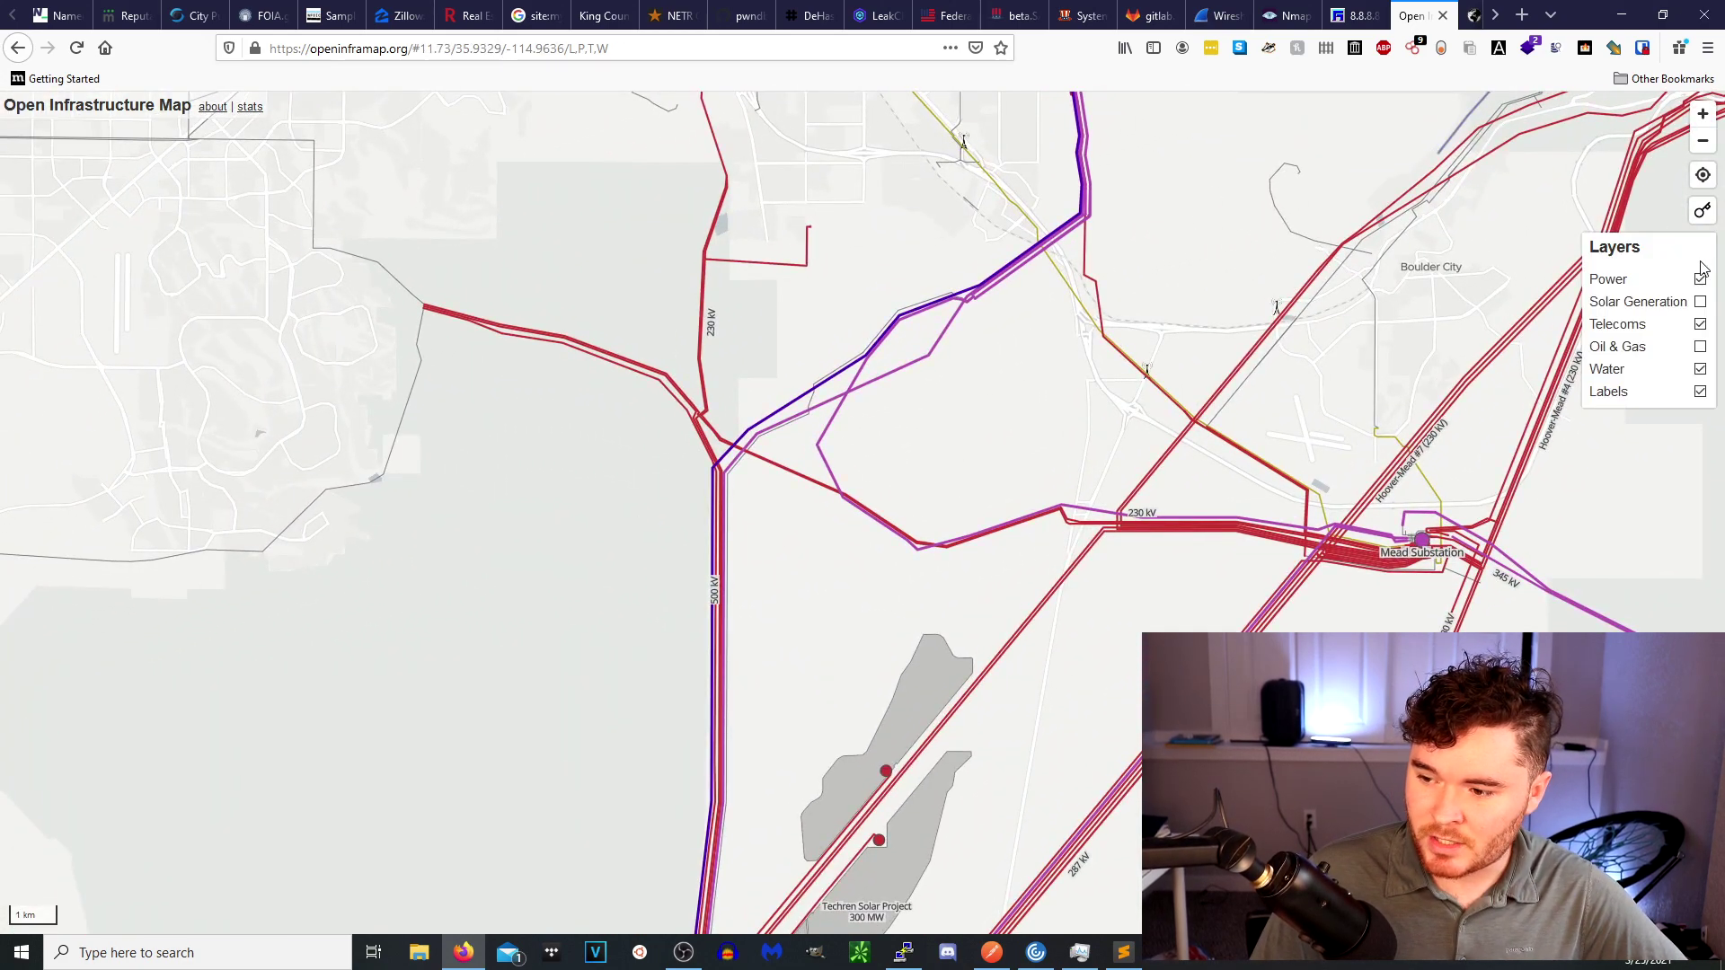
left_click(1700, 279)
scroll(1135, 381, "up", 4)
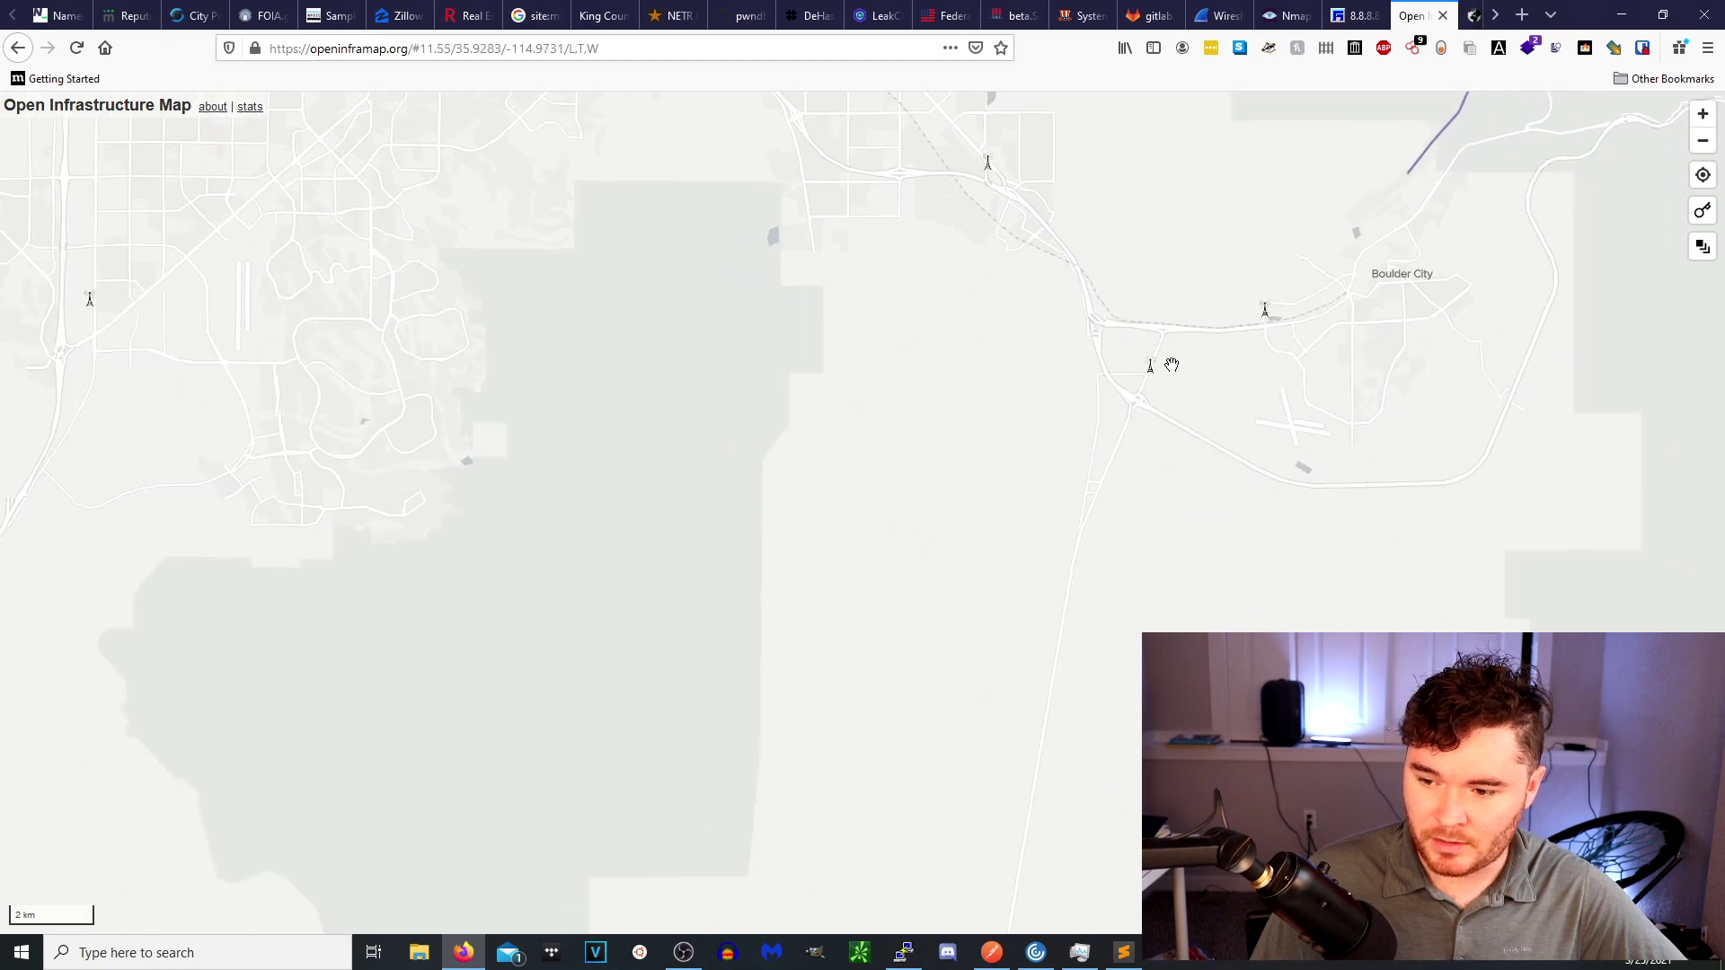
scroll(1135, 381, "up", 4)
left_click(1052, 389)
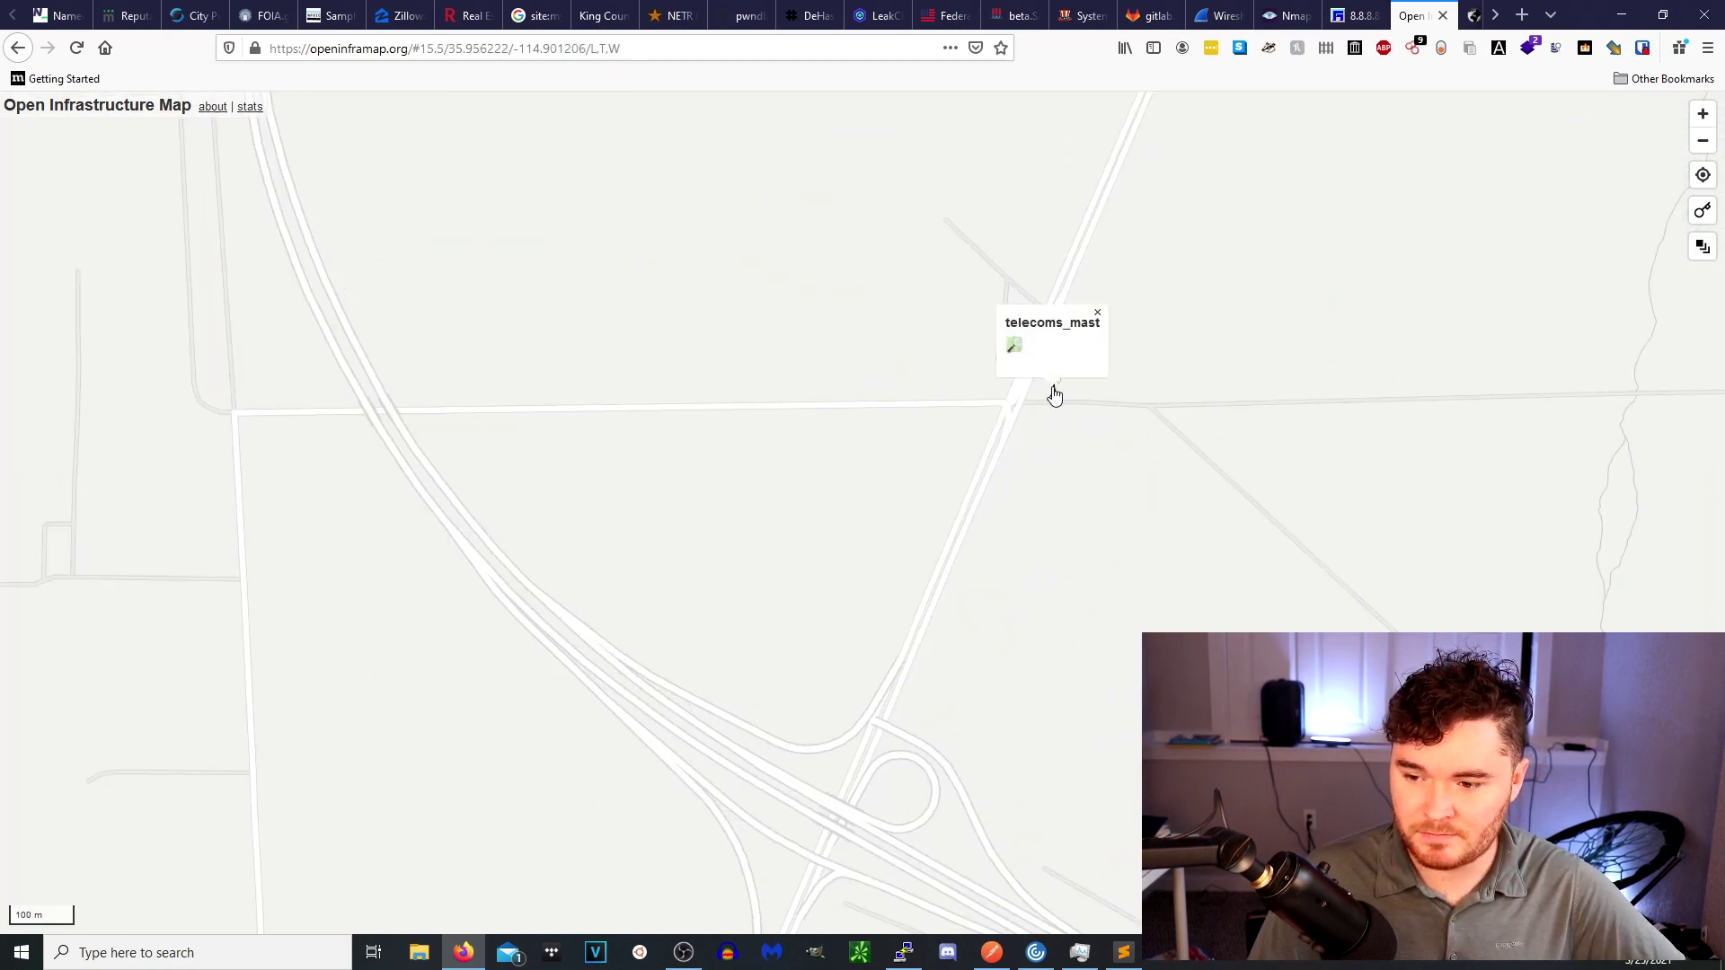
Pan and zoom from the telecom mast across to Las Vegas.
left_click_drag(1055, 395, 862, 566)
scroll(998, 558, "down", 3)
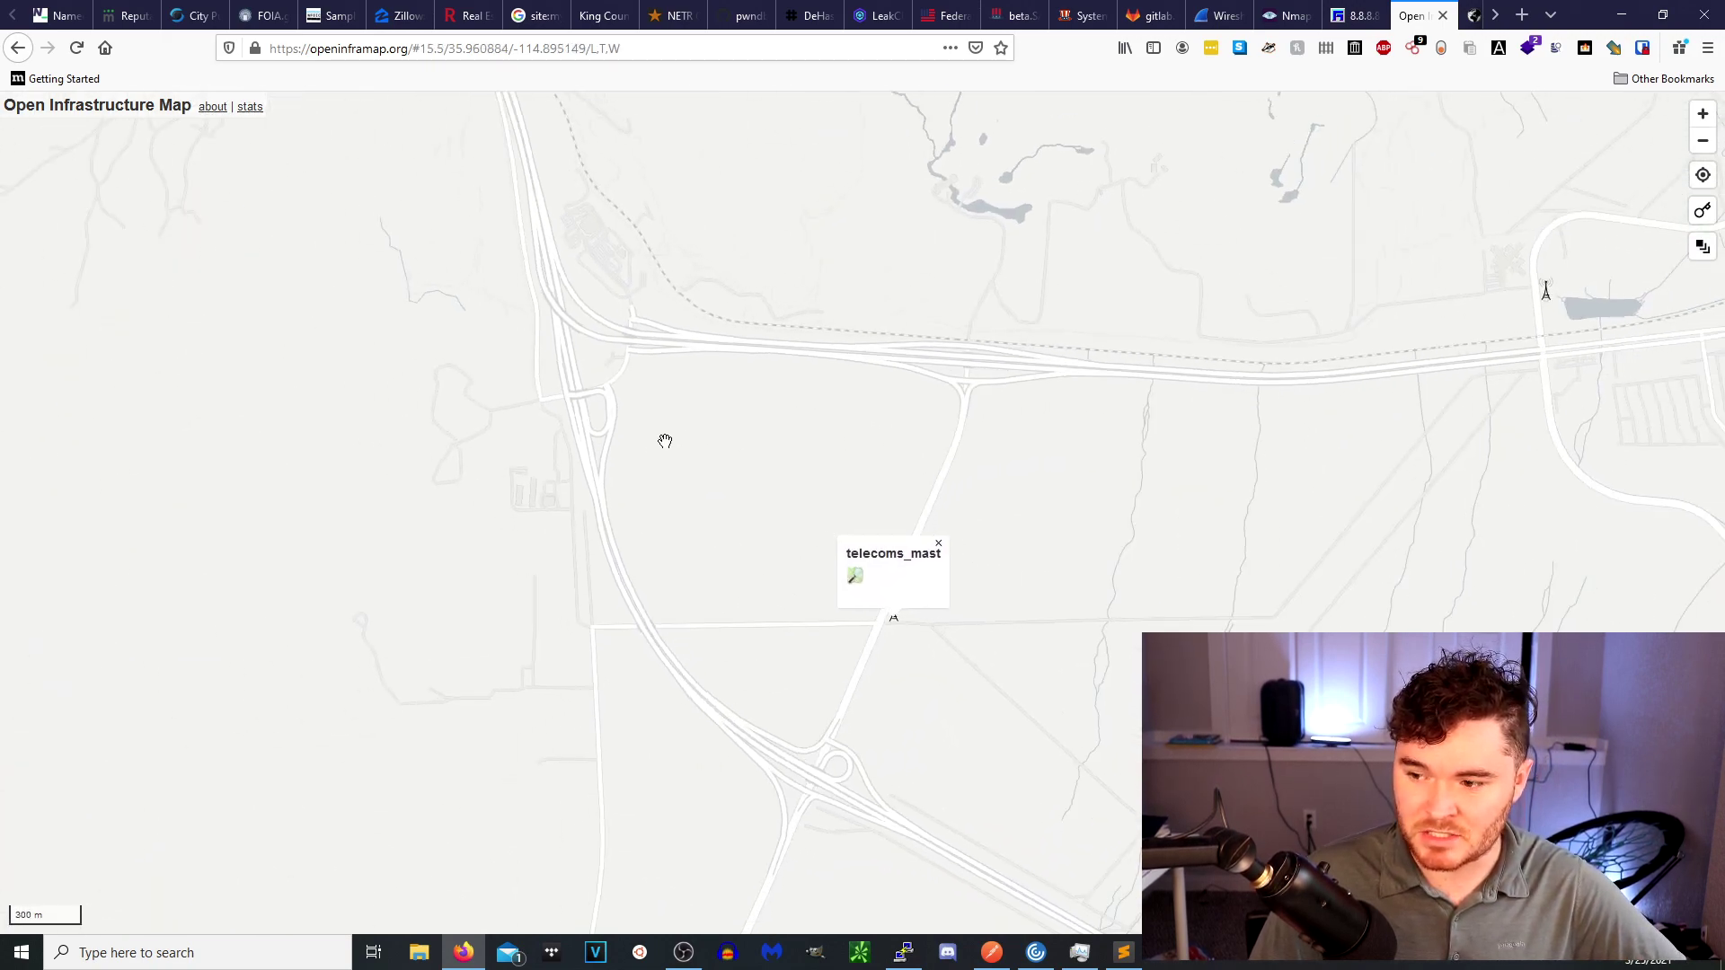
scroll(663, 443, "down", 4)
left_click_drag(663, 444, 1385, 460)
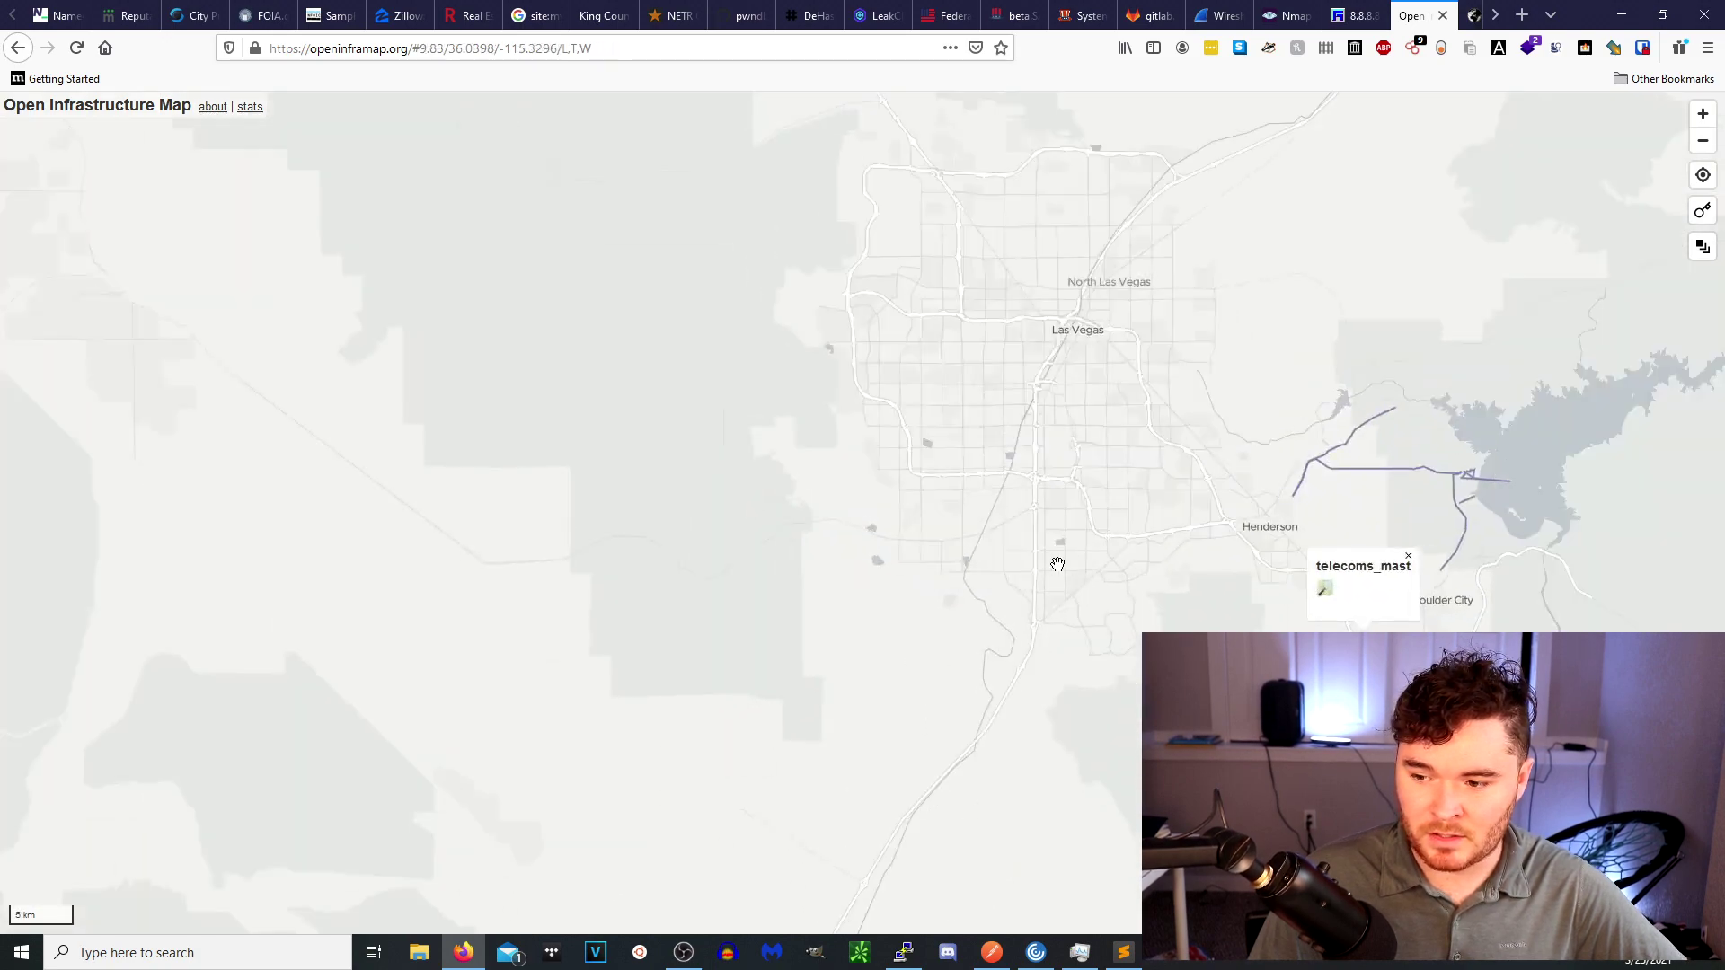
scroll(1385, 459, "up", 4)
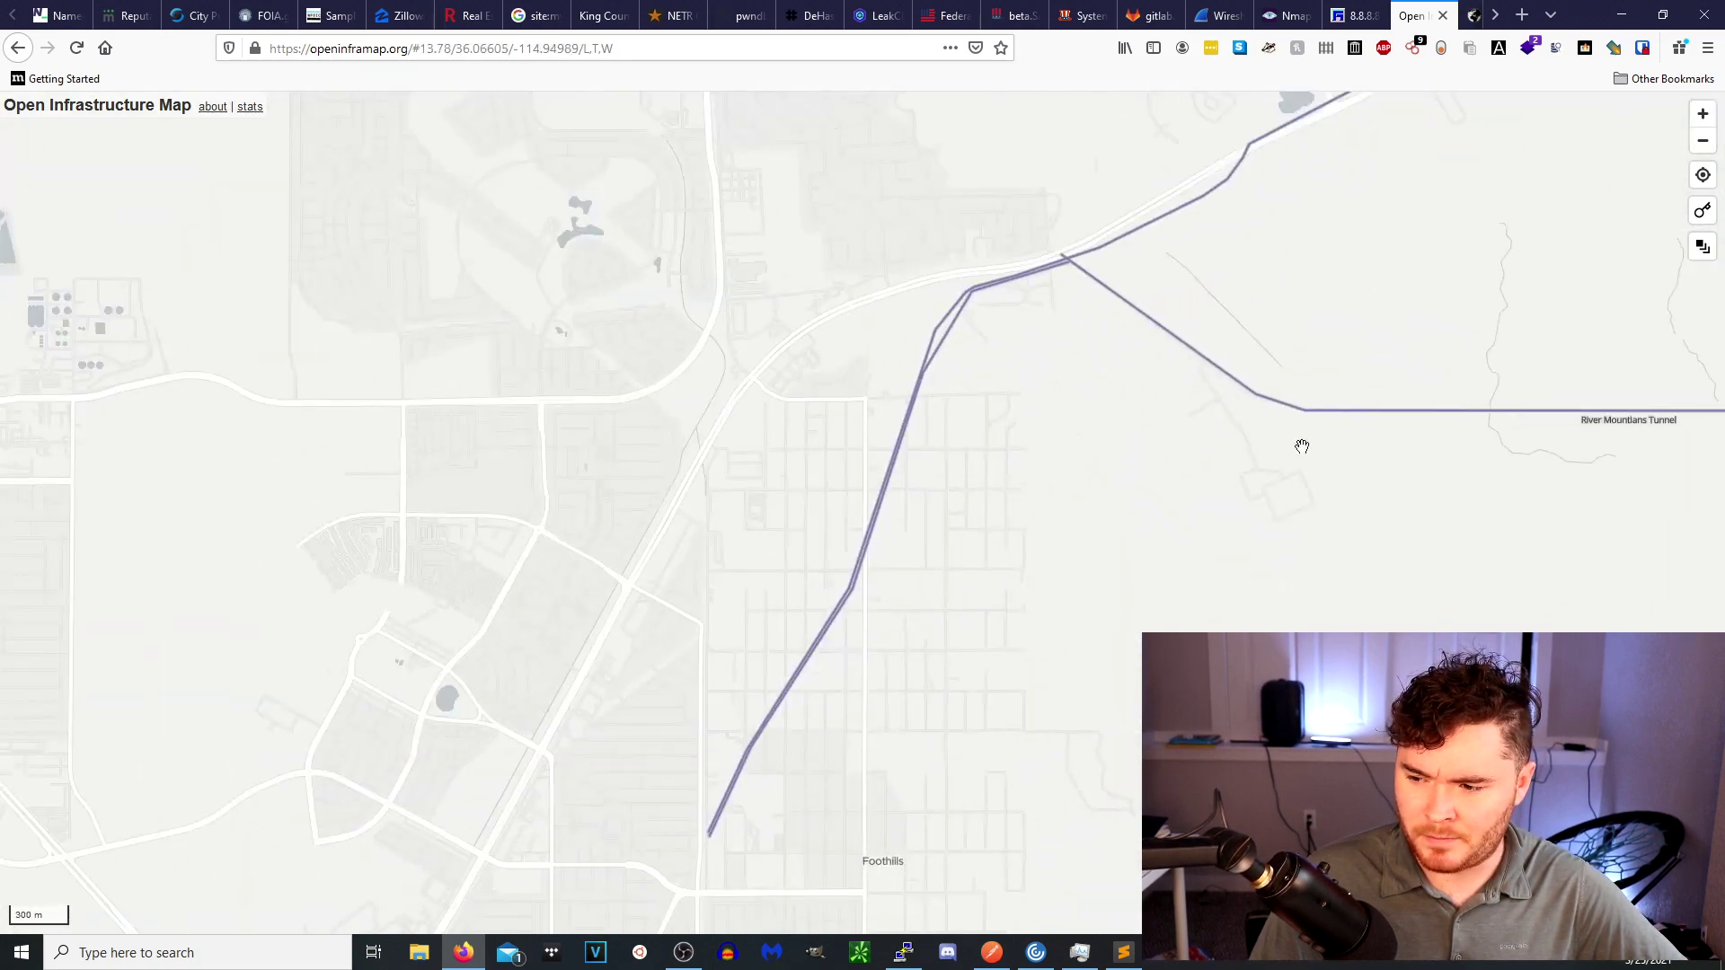
scroll(1186, 485, "up", 2)
Survey the River Mountains Tunnel junction, Henderson and the lake, then the wider Las Vegas area.
left_click_drag(539, 419, 1186, 486)
left_click_drag(284, 254, 796, 465)
scroll(796, 465, "down", 4)
left_click_drag(956, 551, 851, 358)
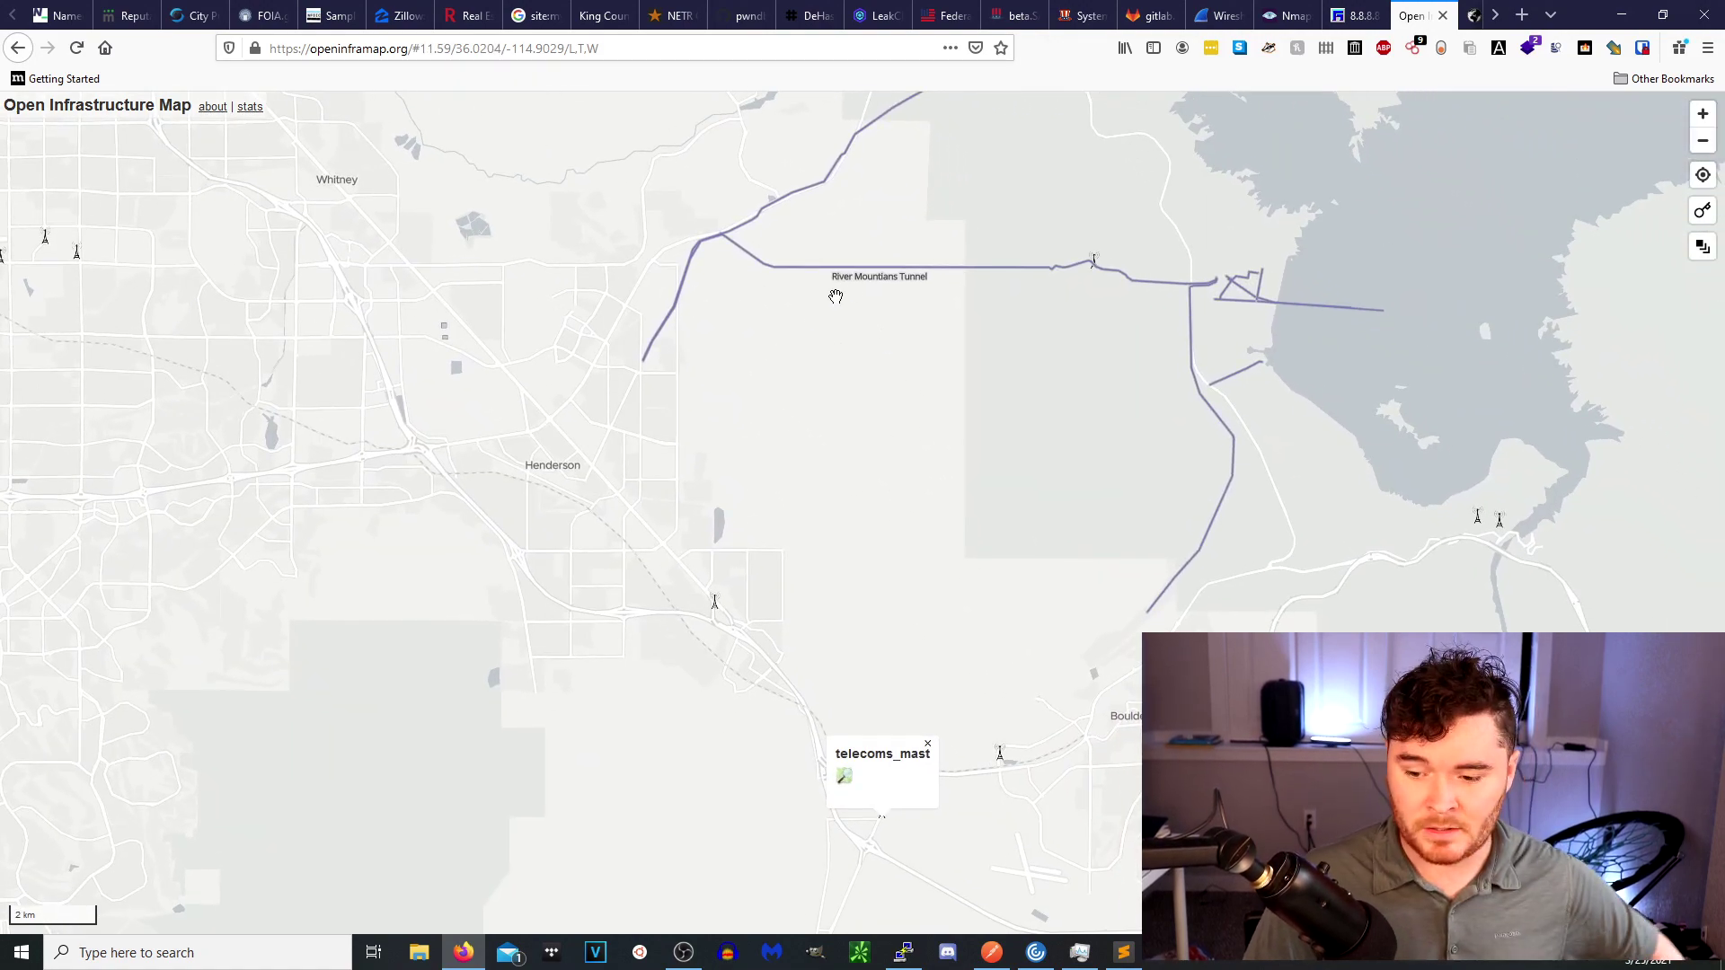
left_click_drag(727, 373, 814, 578)
scroll(813, 578, "down", 4)
mouse_move(1709, 247)
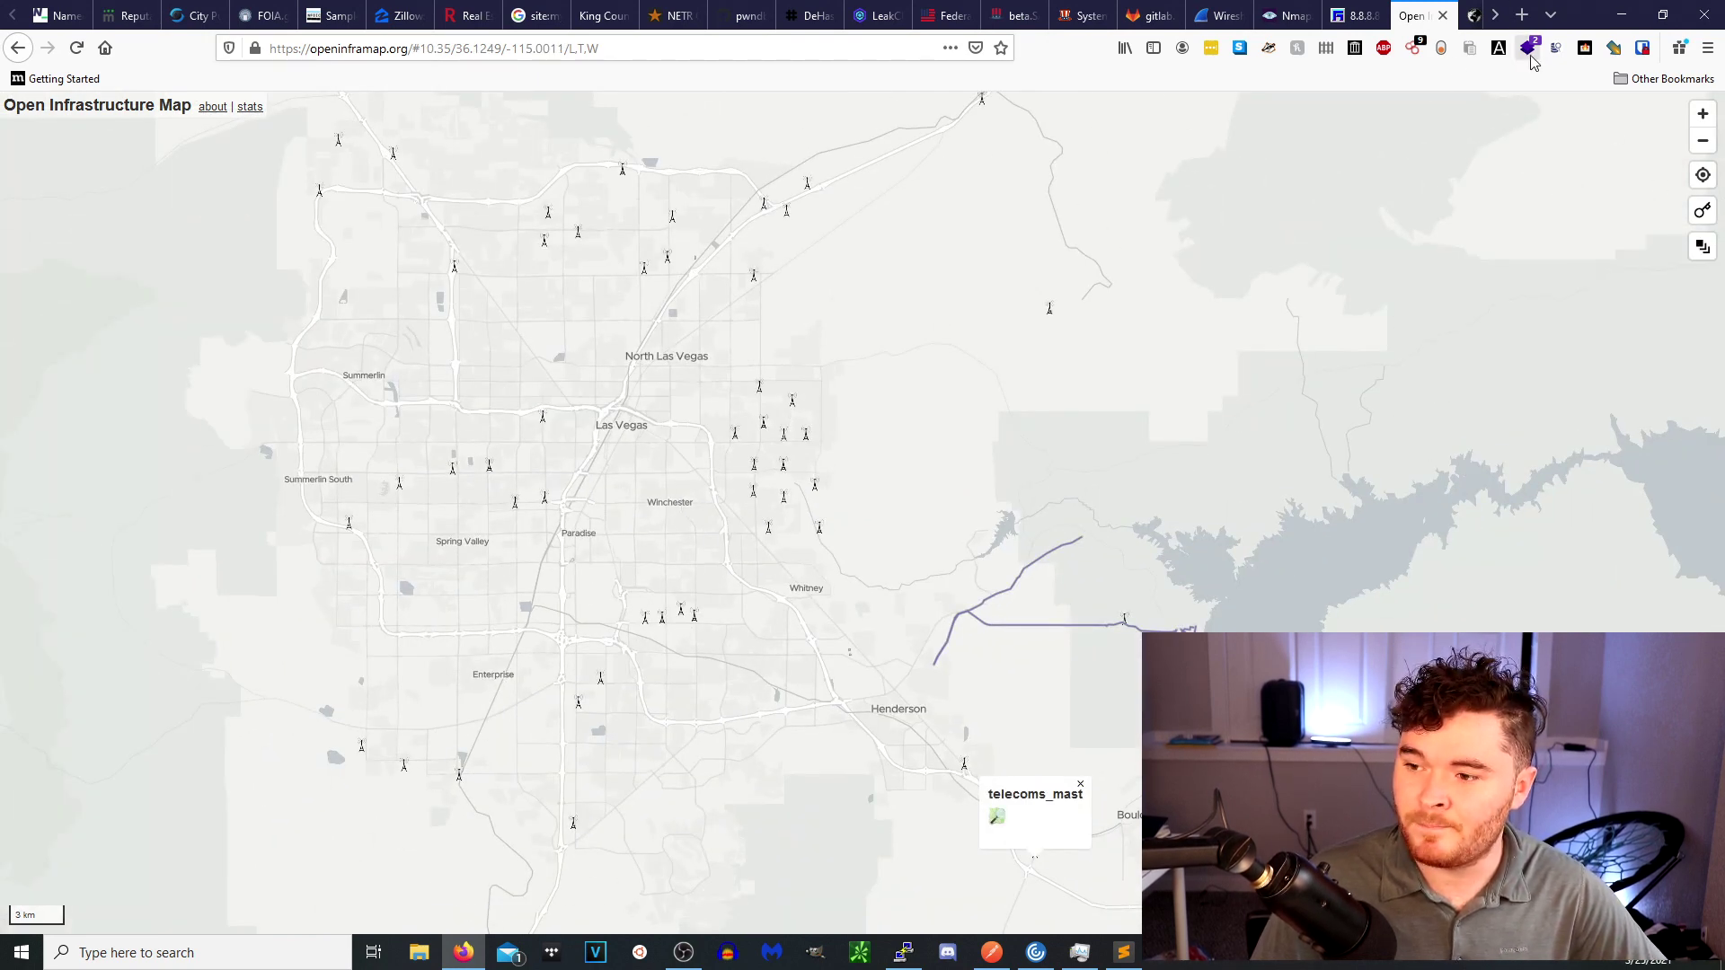
On the Submarine Cable Map, bring the Pacific cables and Washington landings into view.
key("ctrl+Tab")
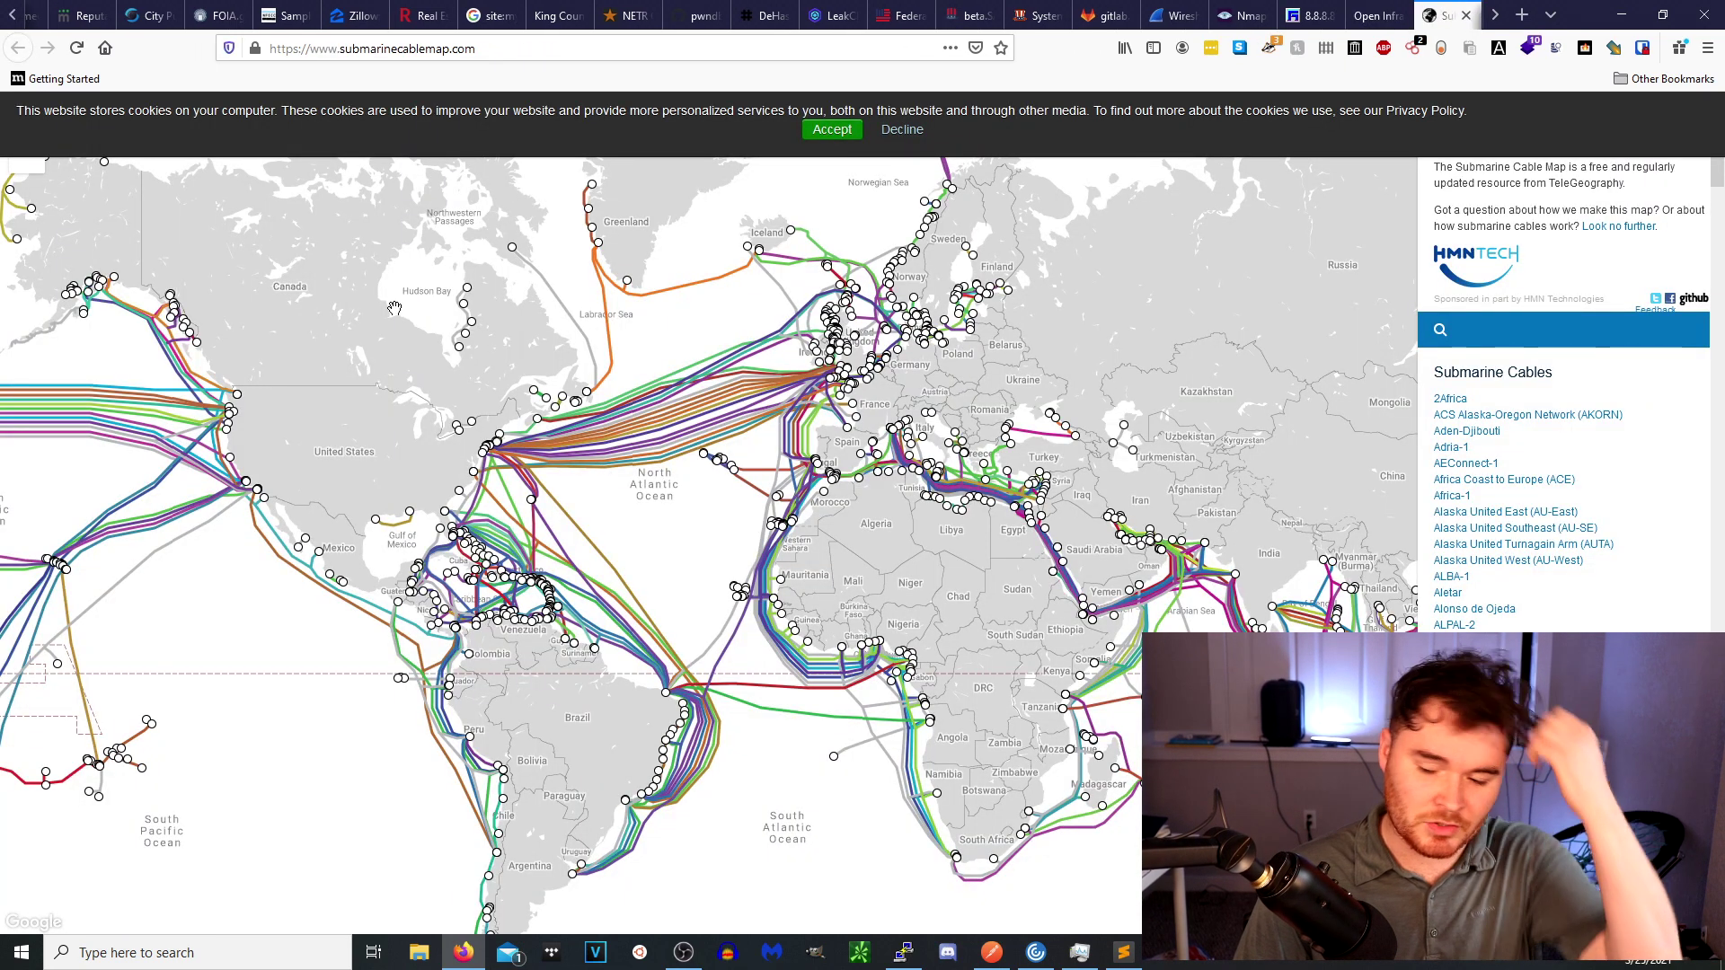
left_click_drag(508, 471, 835, 469)
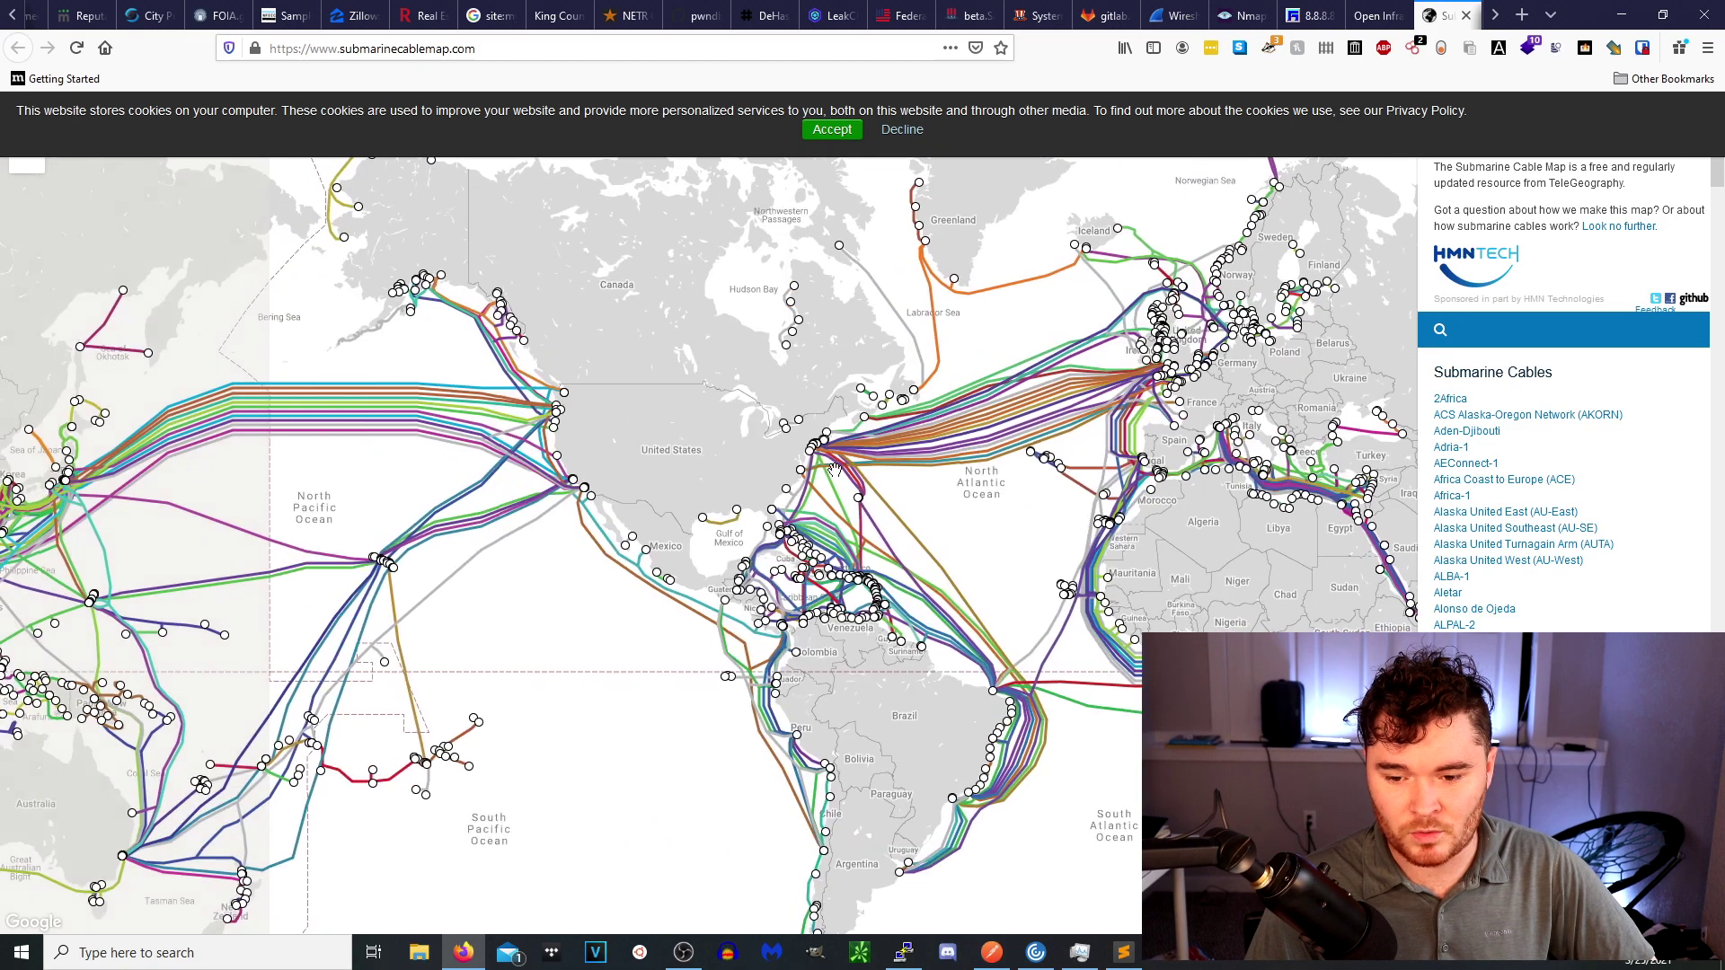
scroll(834, 469, "down", 1)
scroll(781, 438, "up", 4)
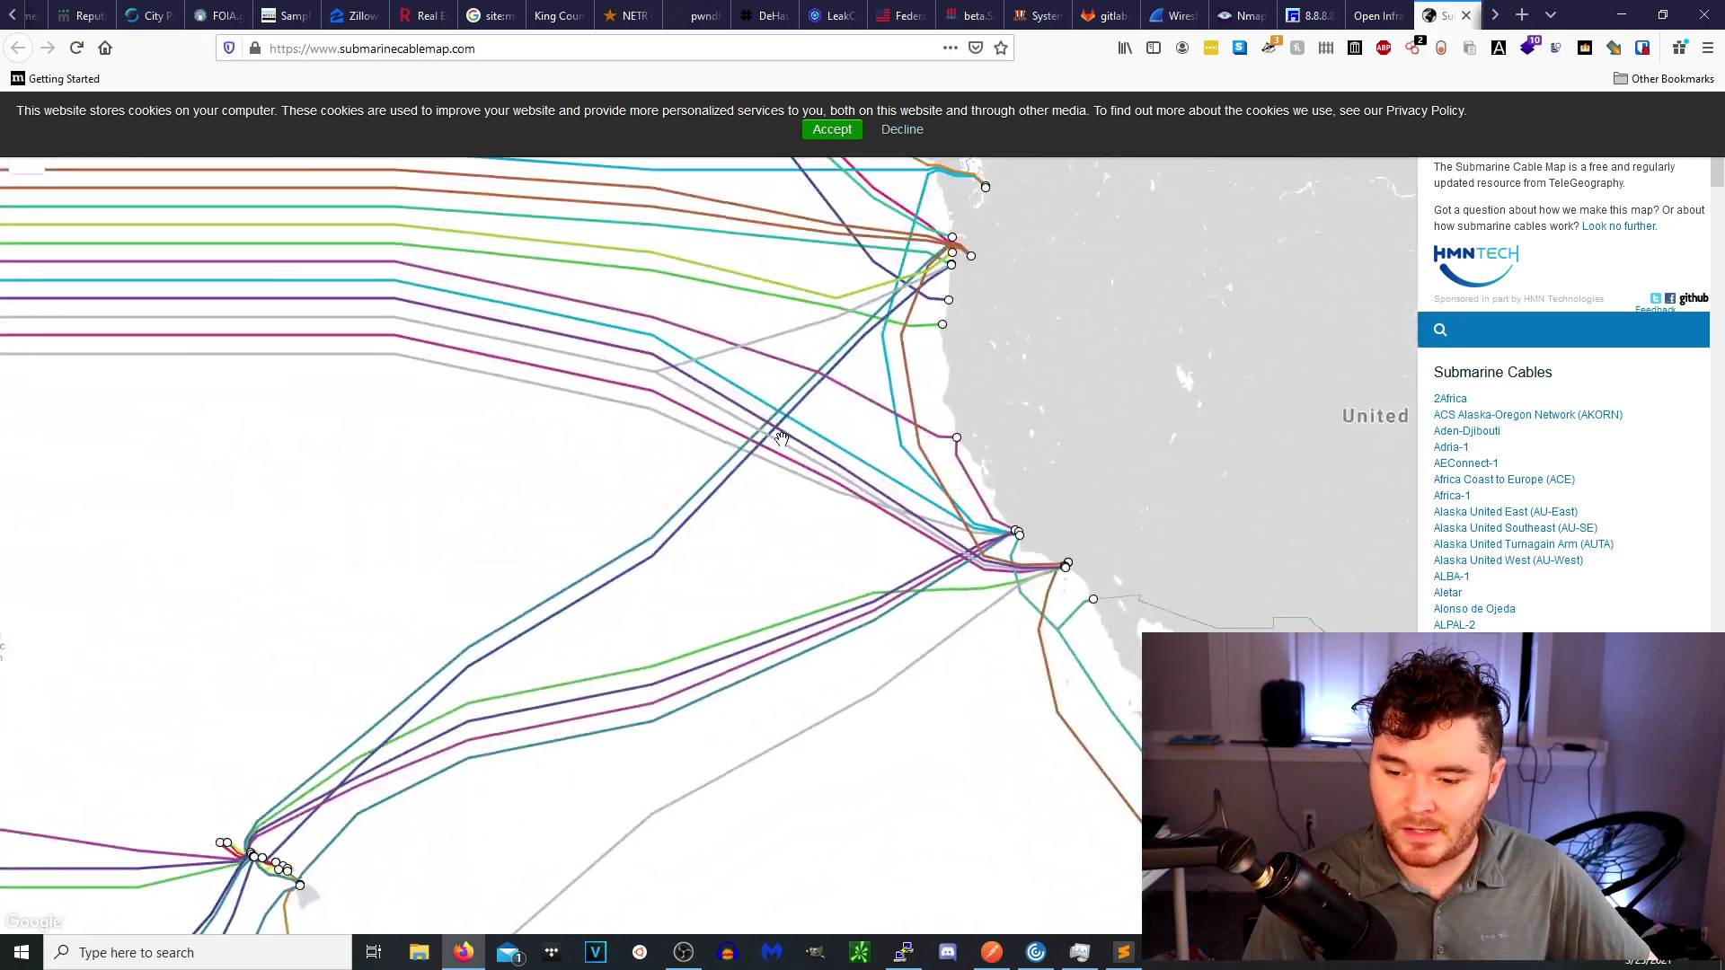
scroll(920, 378, "up", 2)
scroll(846, 703, "up", 2)
left_click_drag(846, 703, 904, 461)
scroll(1124, 485, "up", 1)
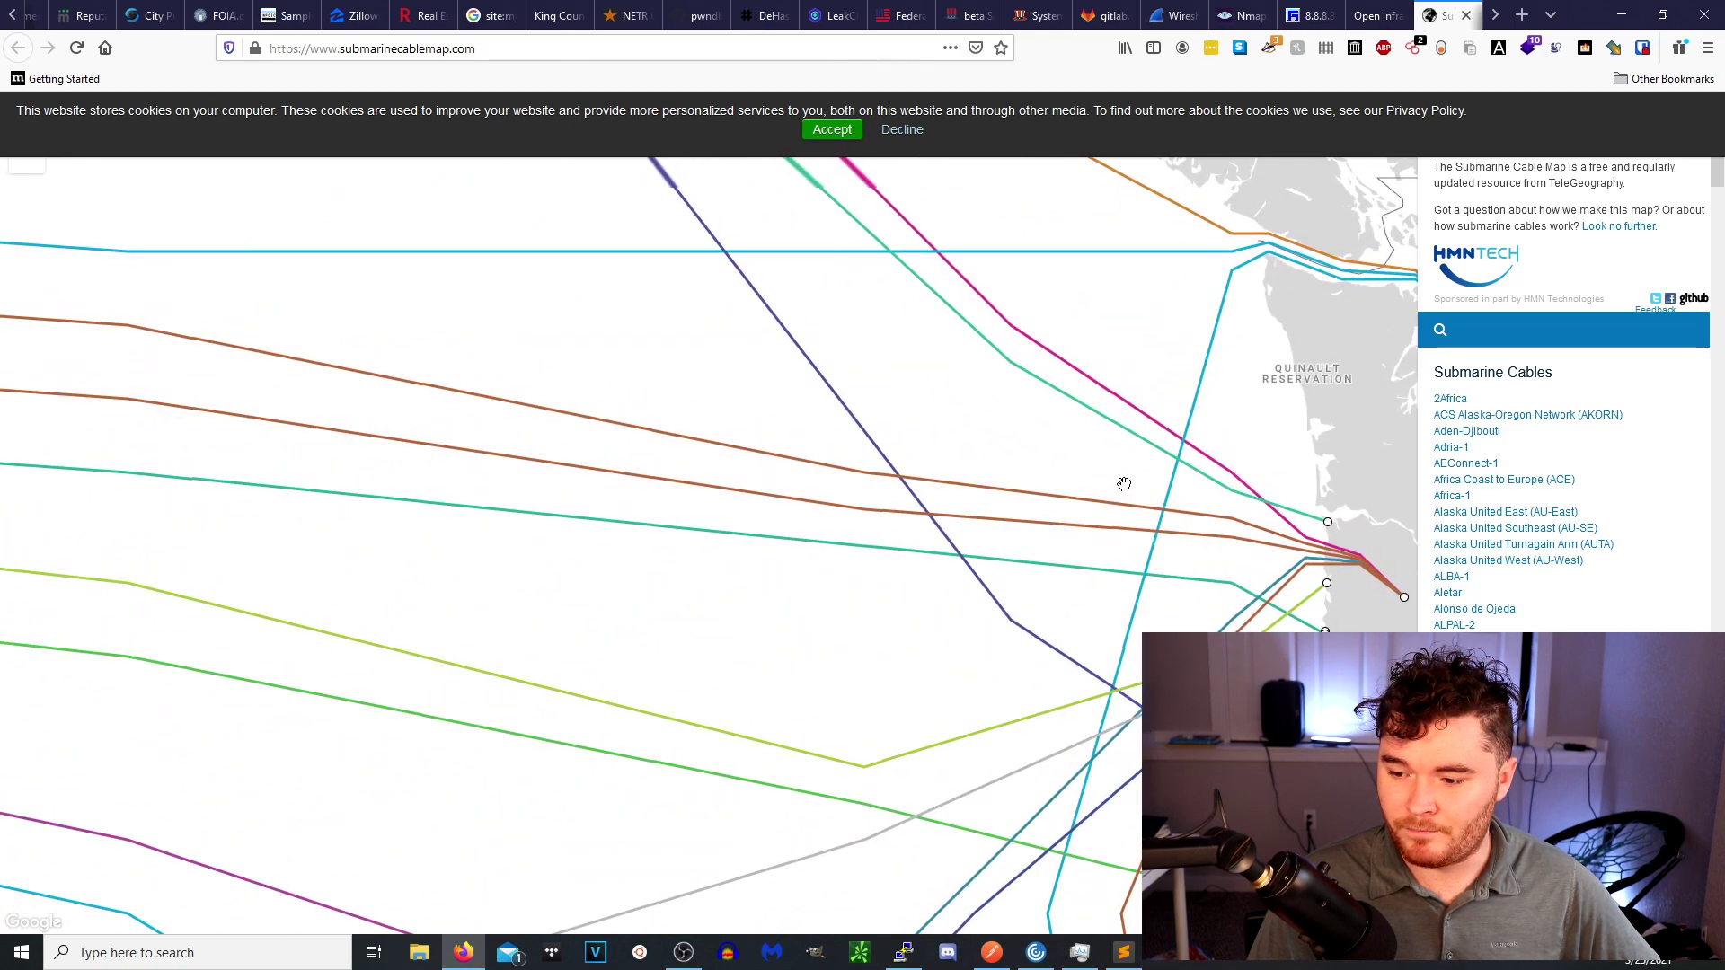
scroll(1034, 431, "down", 2)
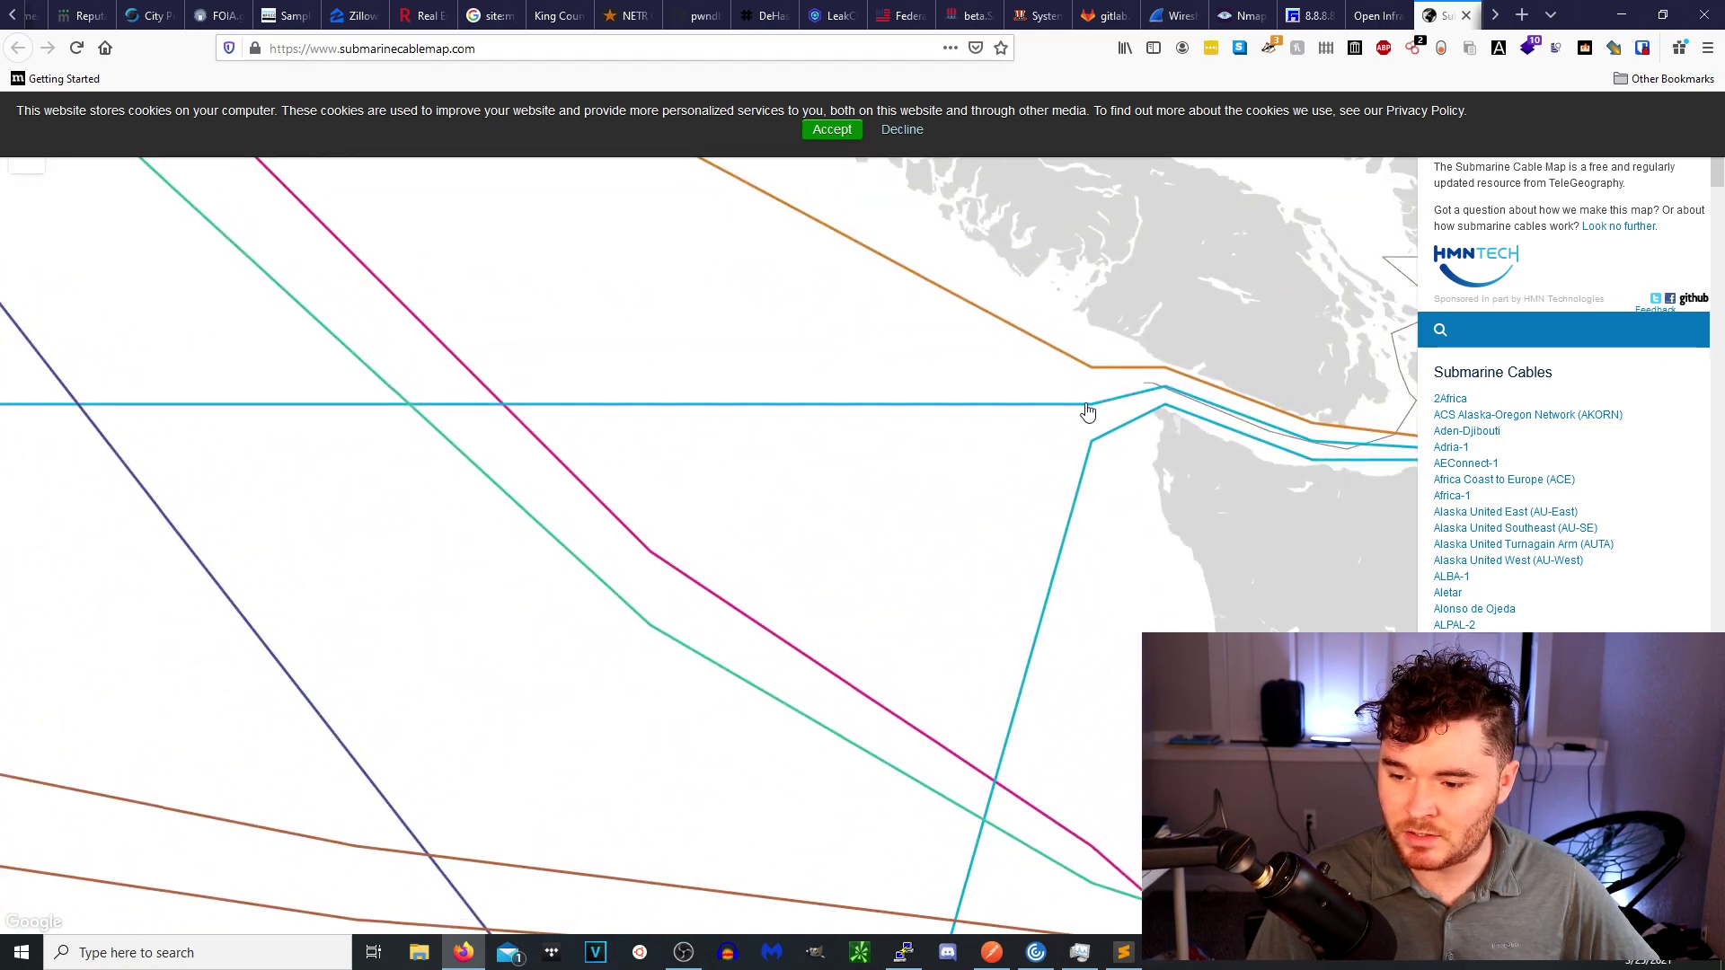
Open Pacific Crossing-1, highlight its 21,000 km length and owner Pacific Crossing, then deselect it.
left_click(1086, 407)
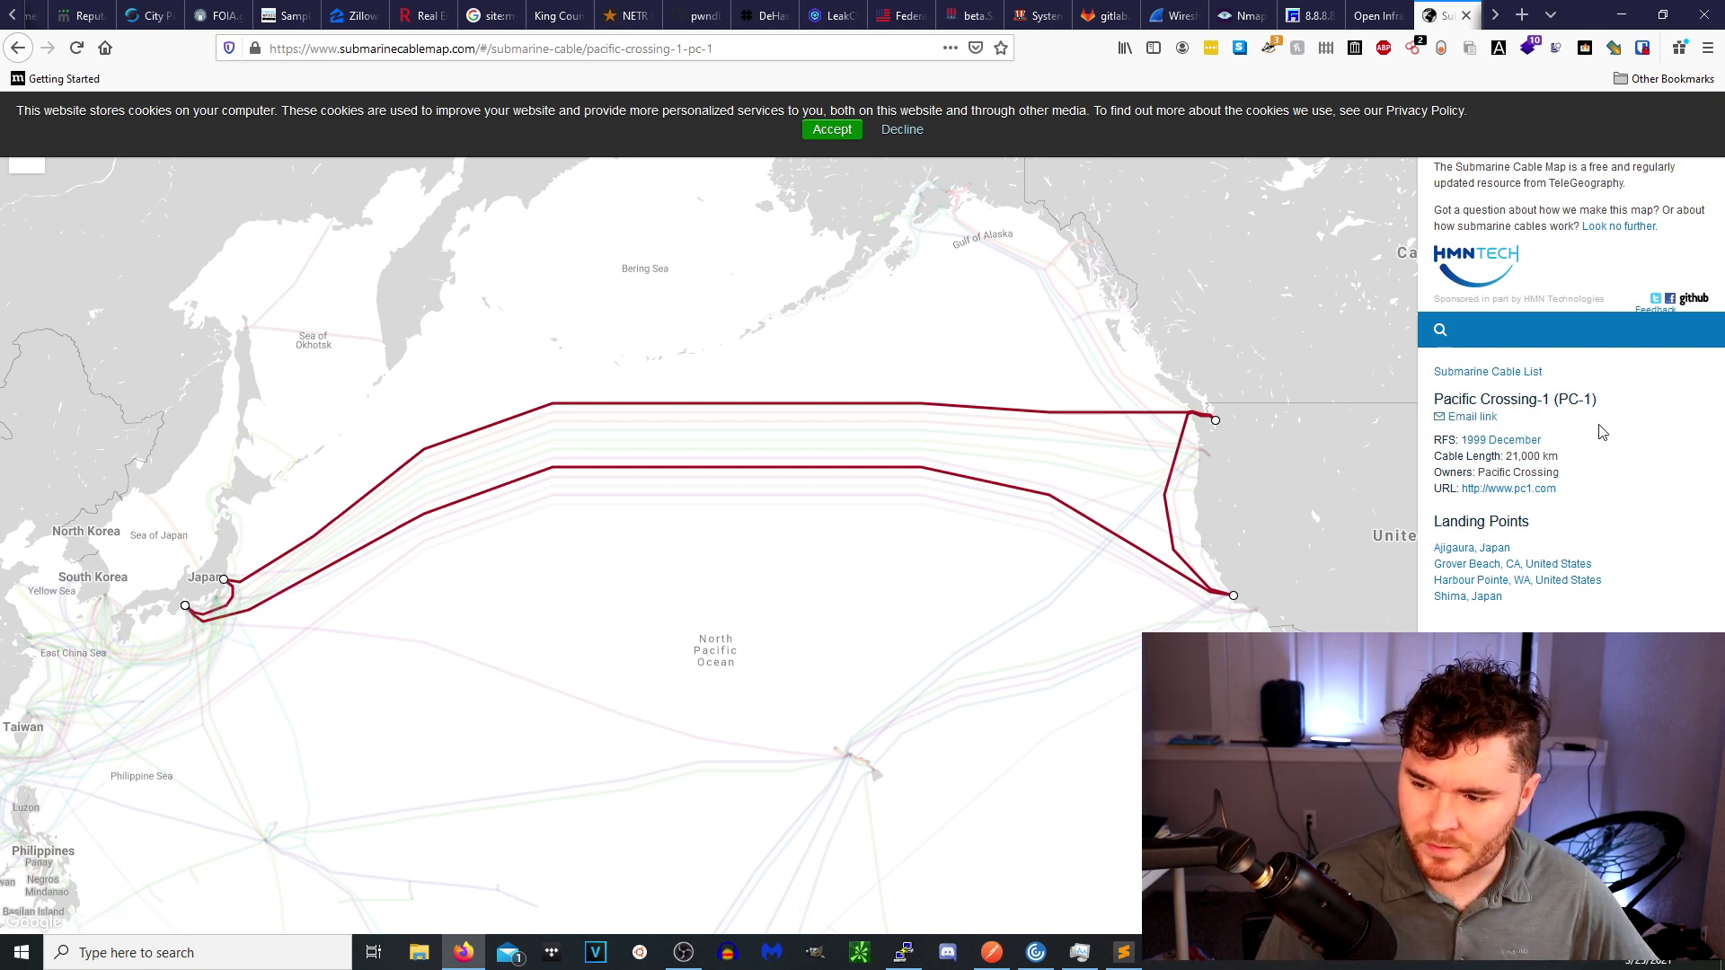
triple_click(1542, 456)
left_click(1546, 472)
triple_click(1546, 473)
left_click(1594, 510)
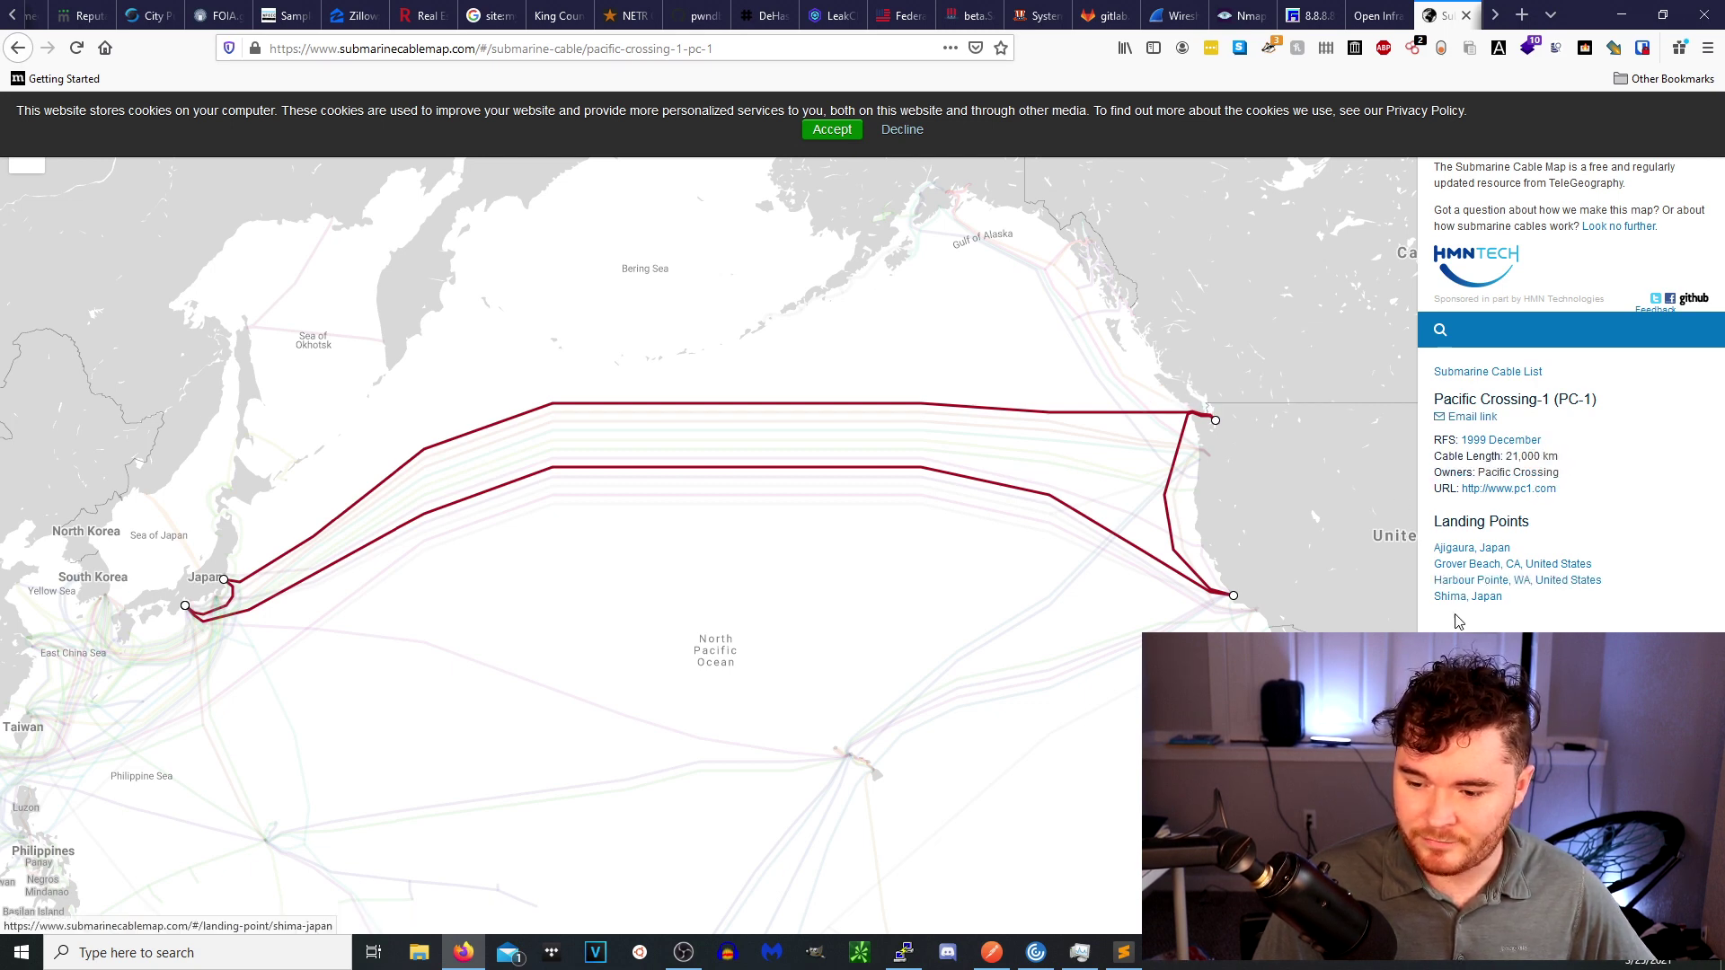
left_click(646, 622)
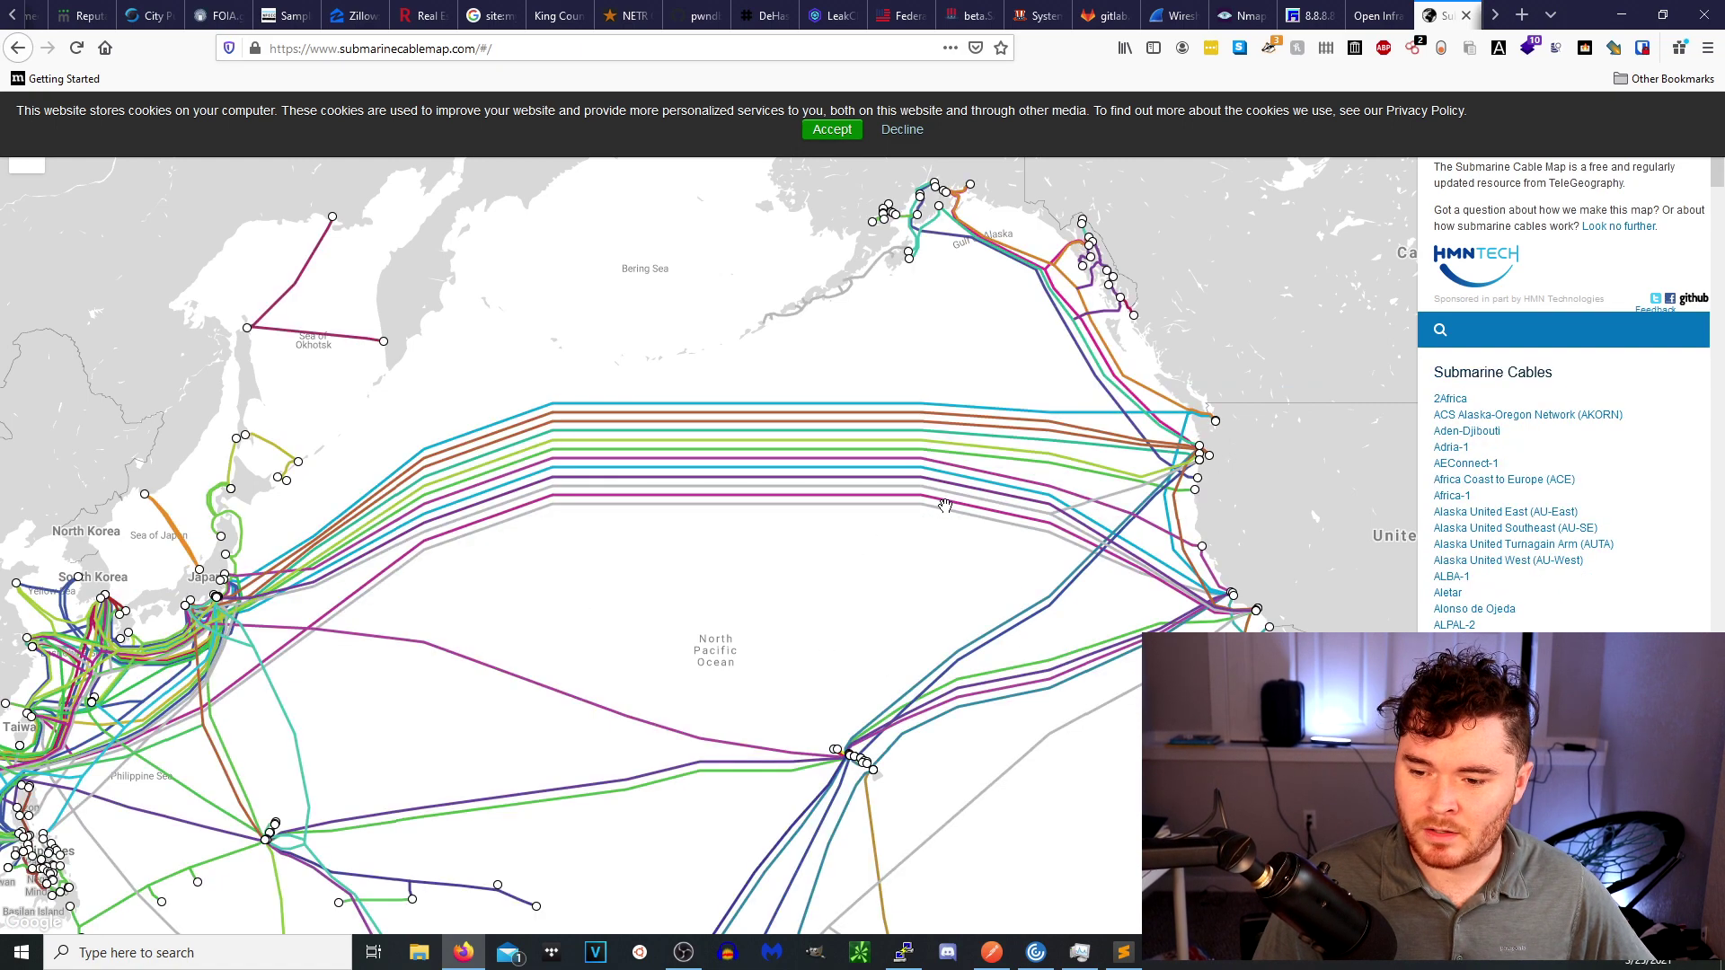
Zoom in on Alaska and open the Quintillion Subsea Cable Network (1,900 km, RFS December 2017).
scroll(878, 582, "down", 1)
scroll(878, 582, "down", 2)
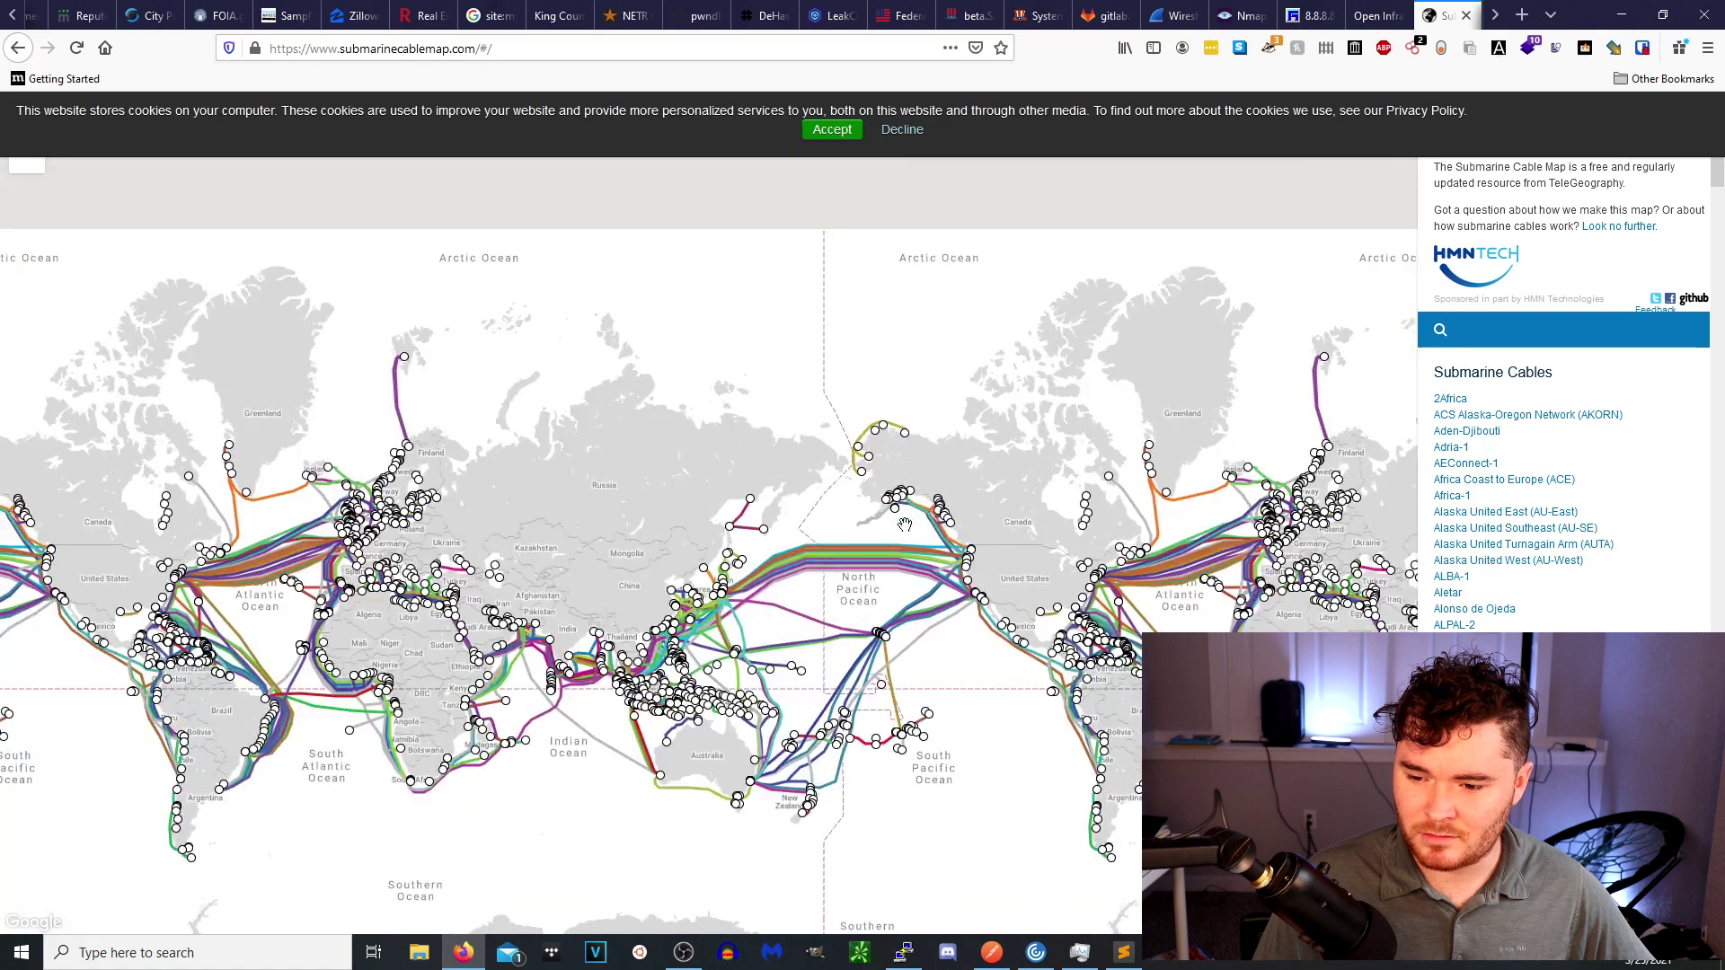
scroll(865, 330, "up", 3)
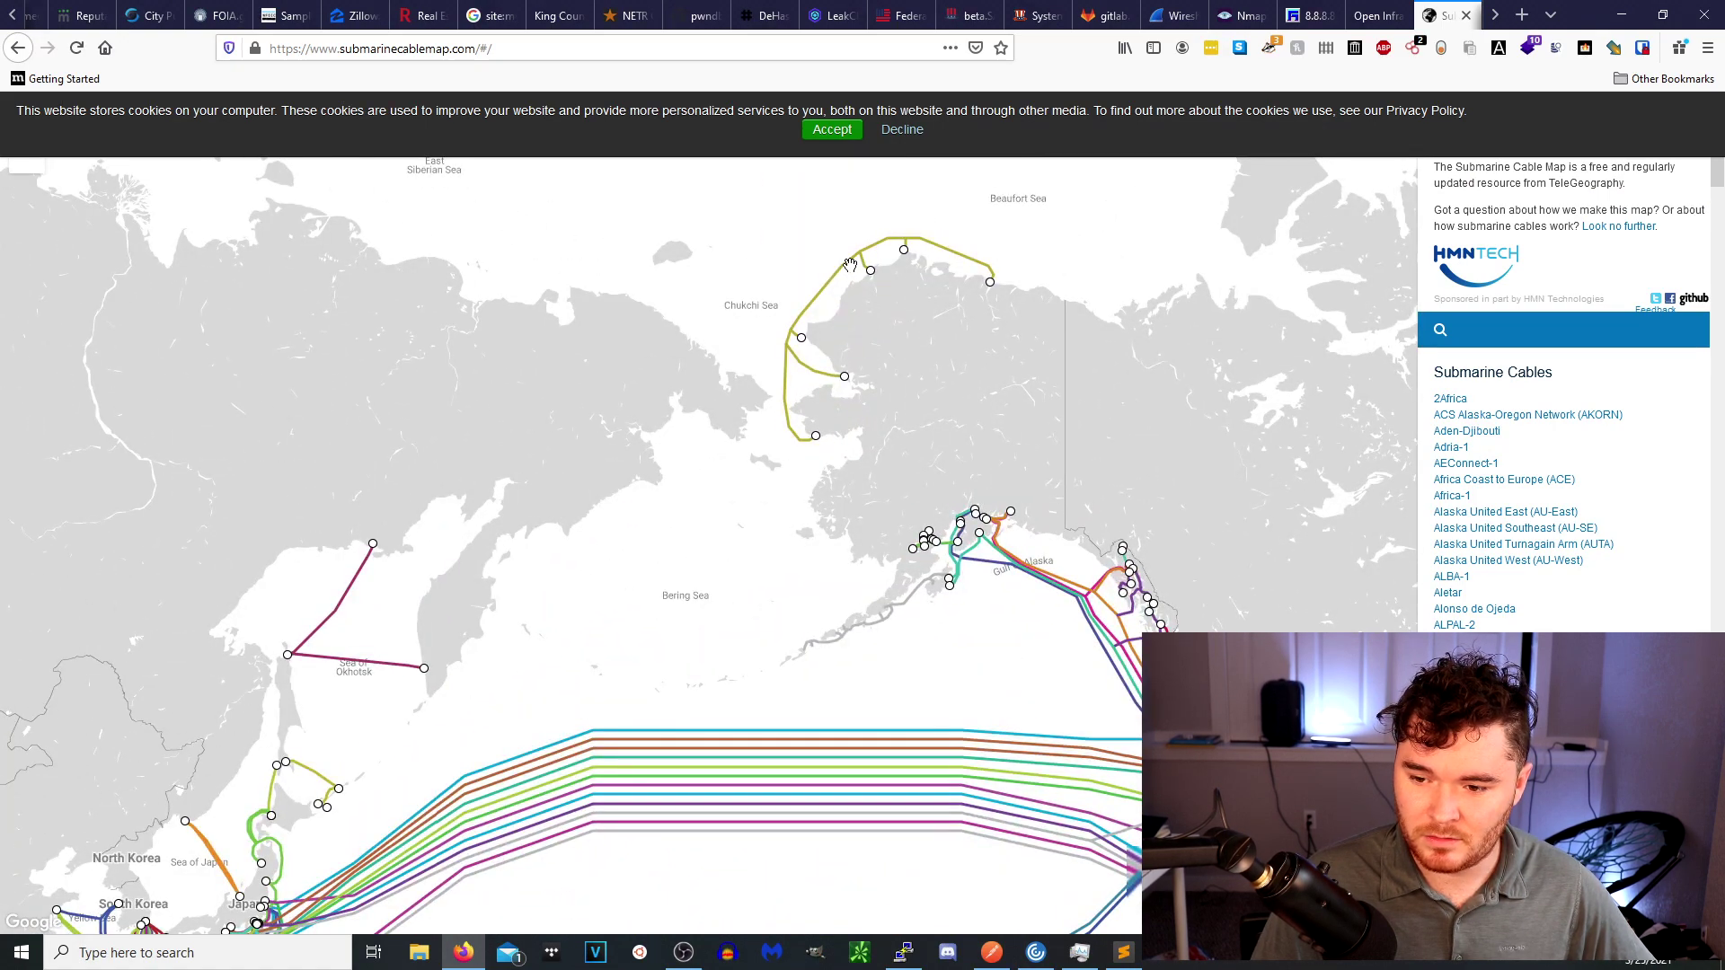
scroll(849, 269, "up", 1)
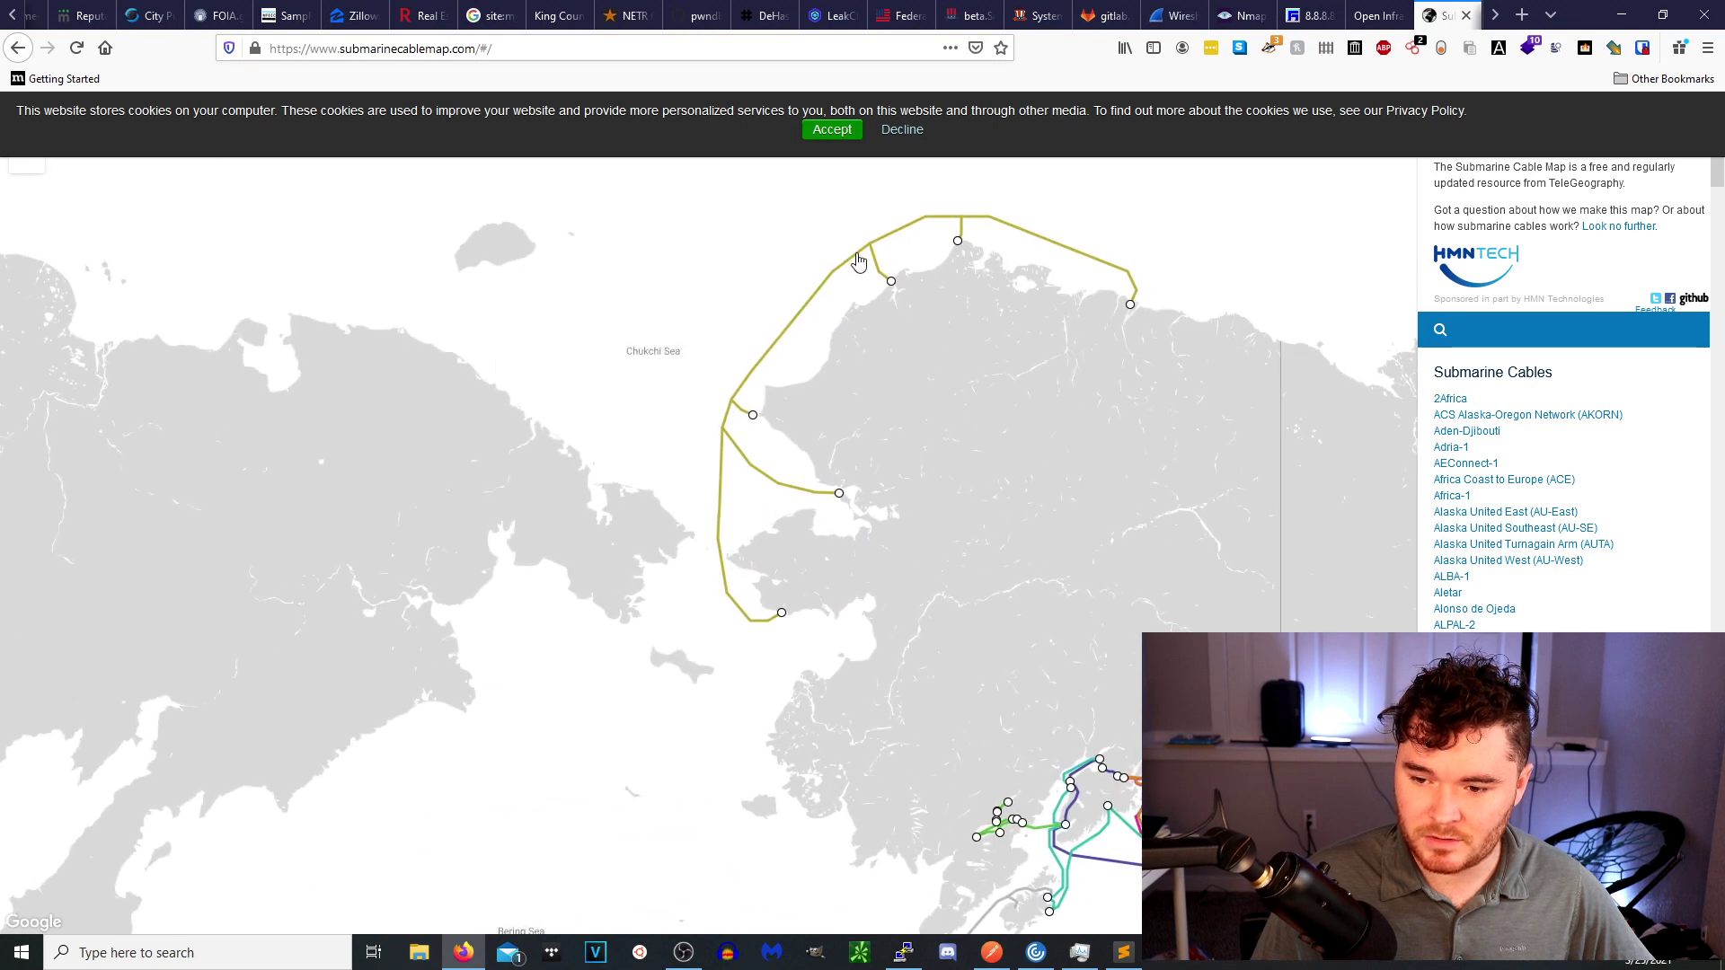
left_click(852, 268)
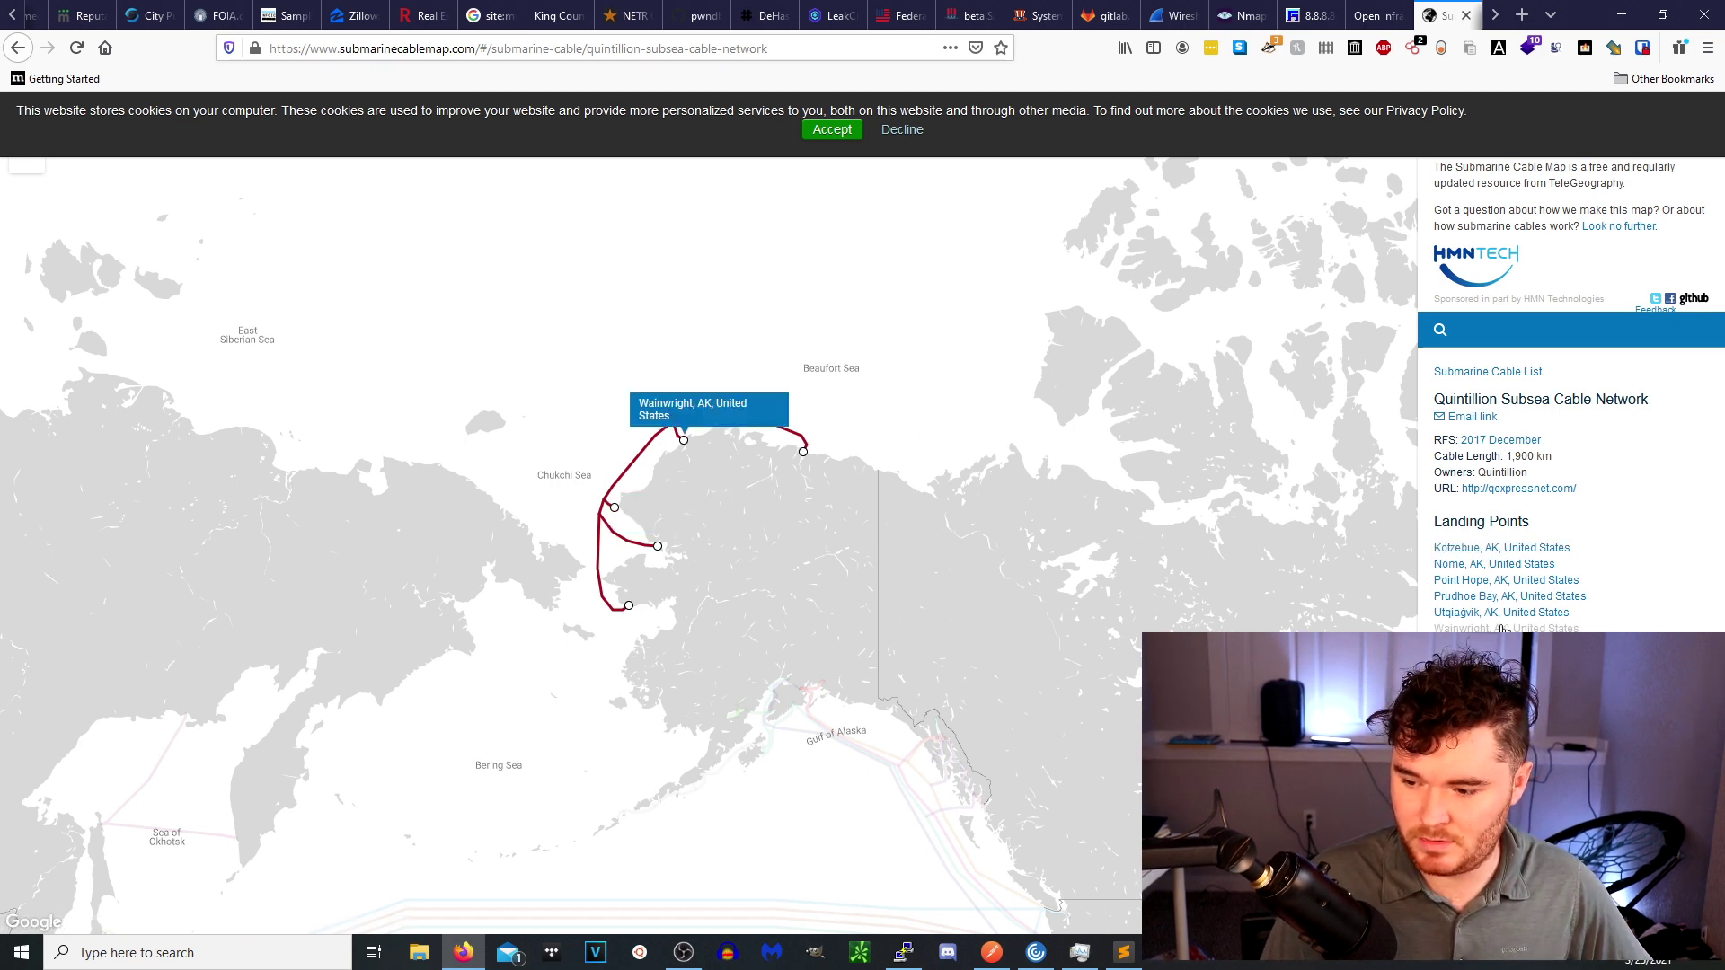
scroll(797, 490, "up", 3)
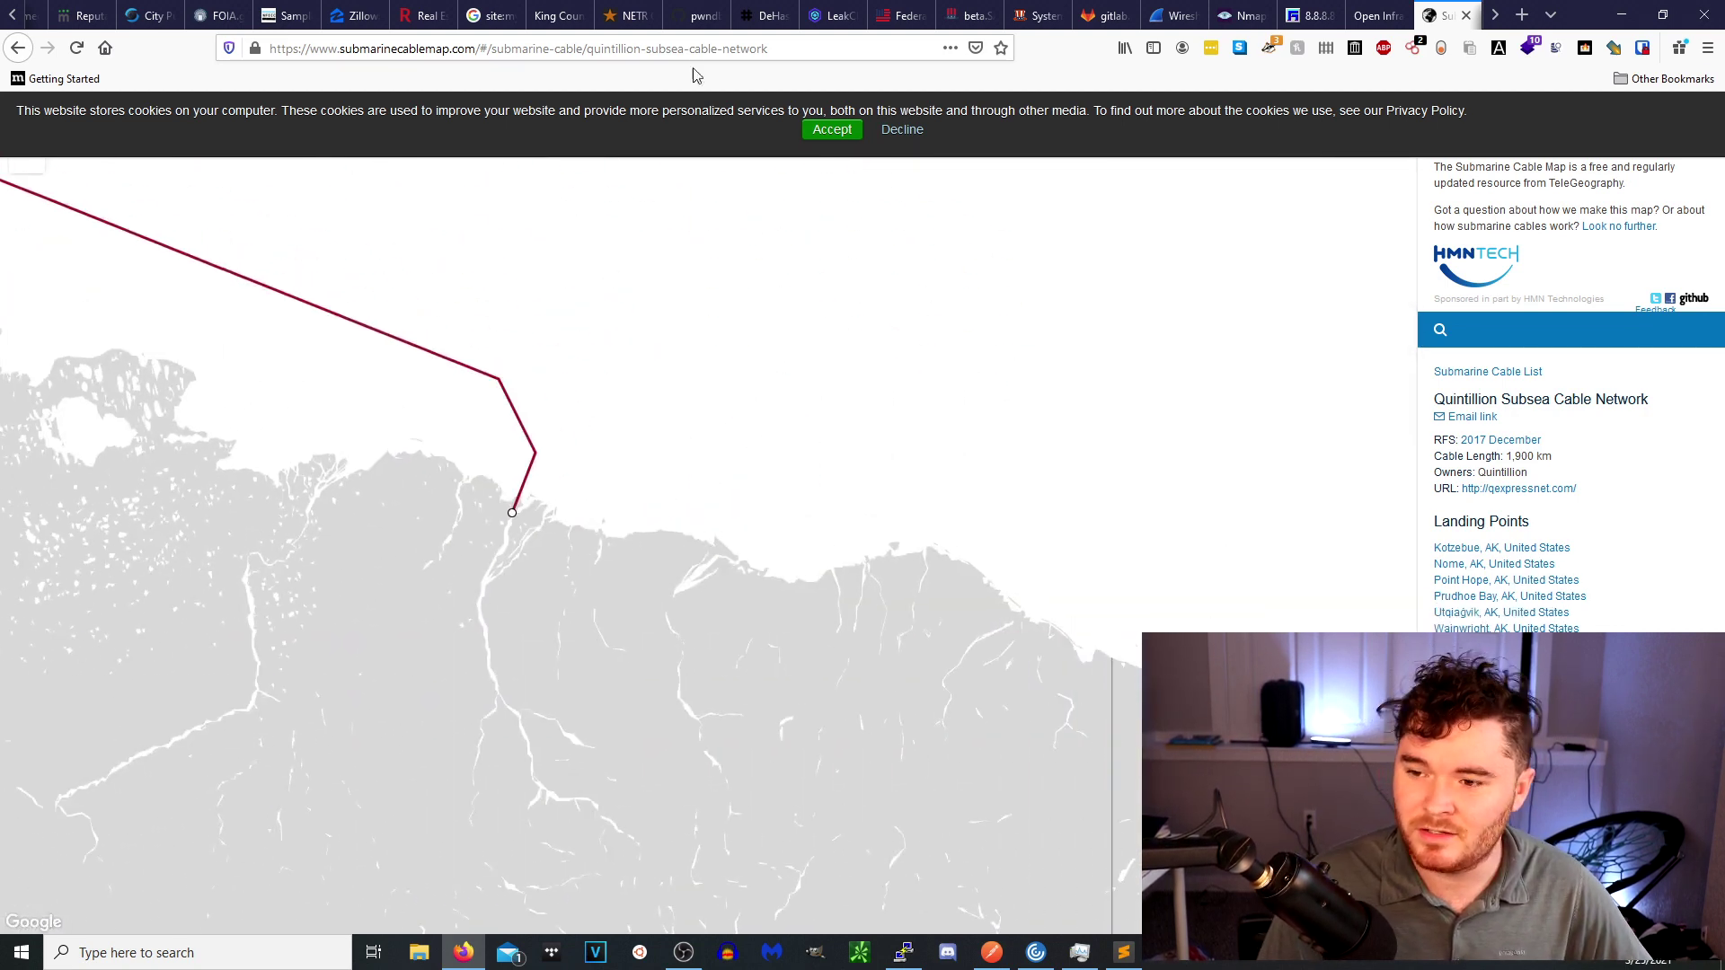
Switch to the Yandex Images tab, then scroll the tab strip further right.
left_click(1494, 16)
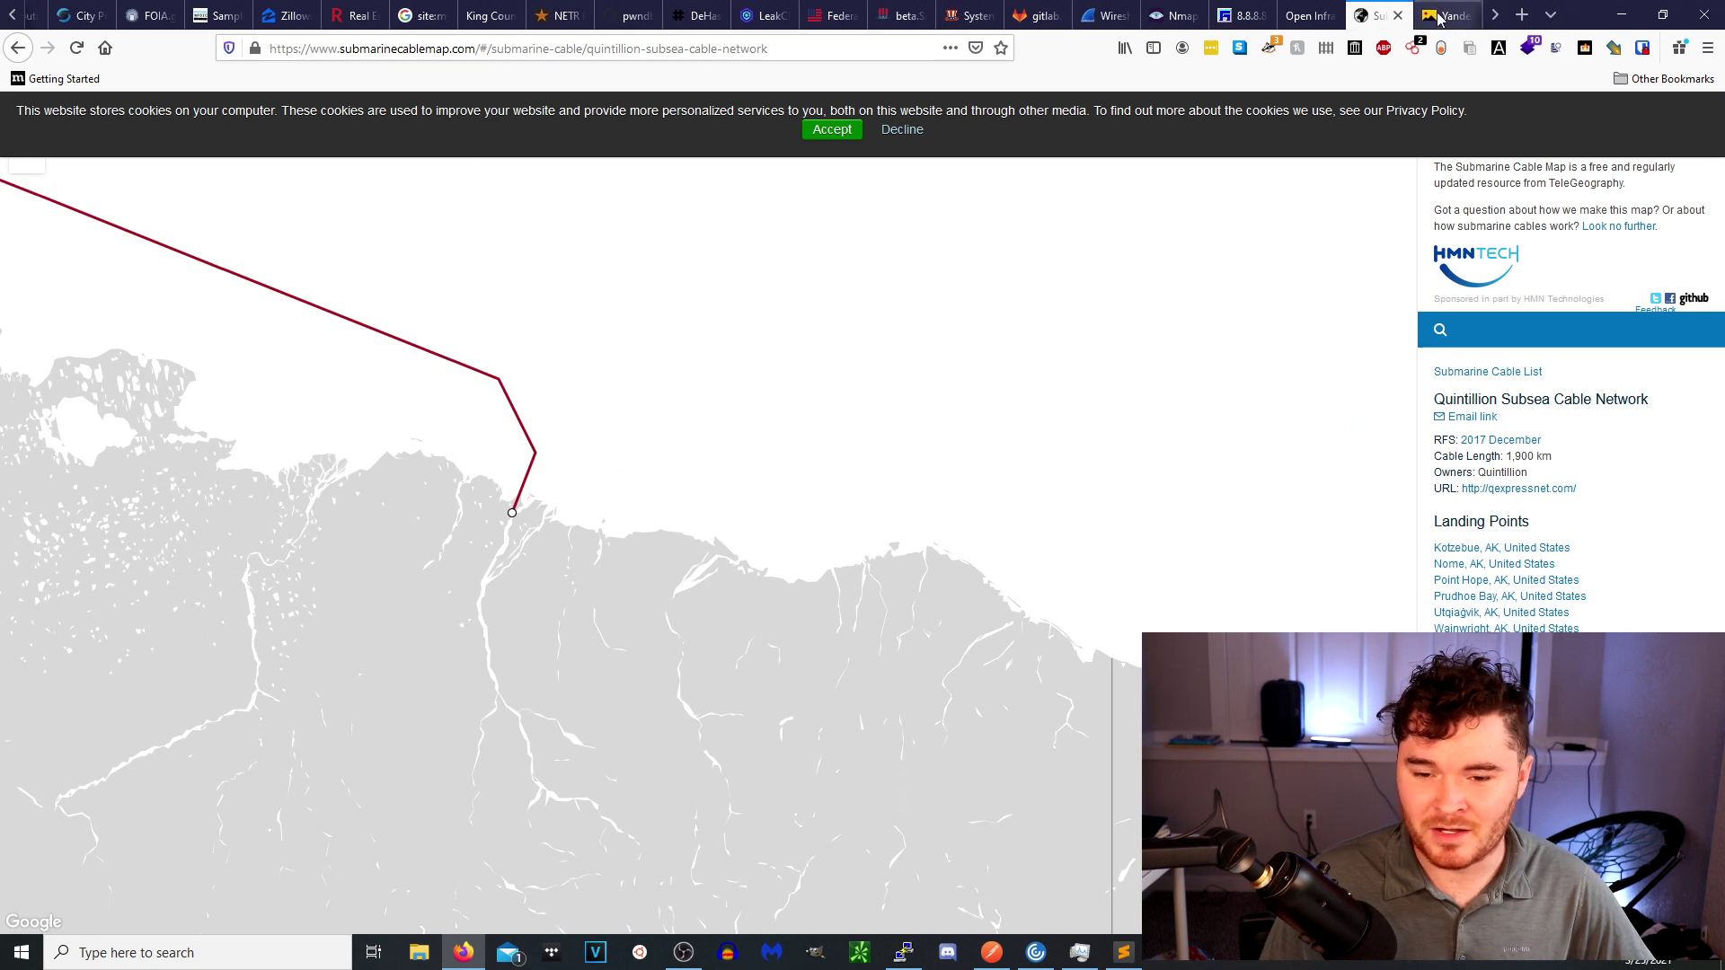
left_click(1442, 15)
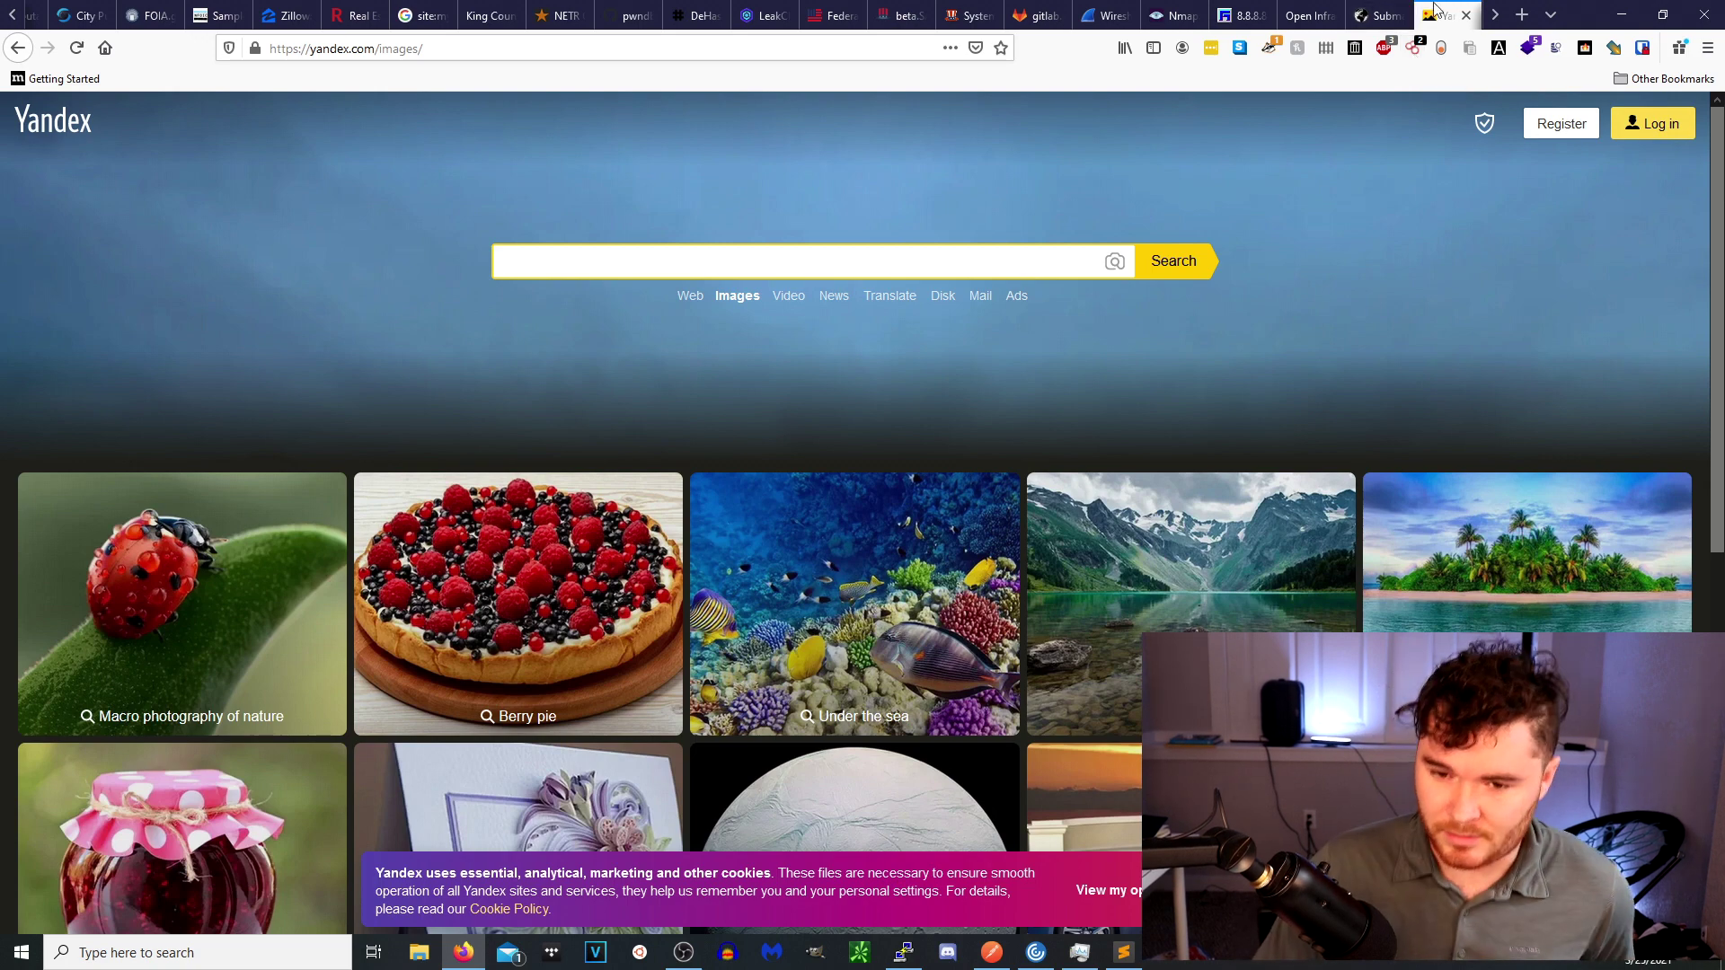
left_click(1496, 15)
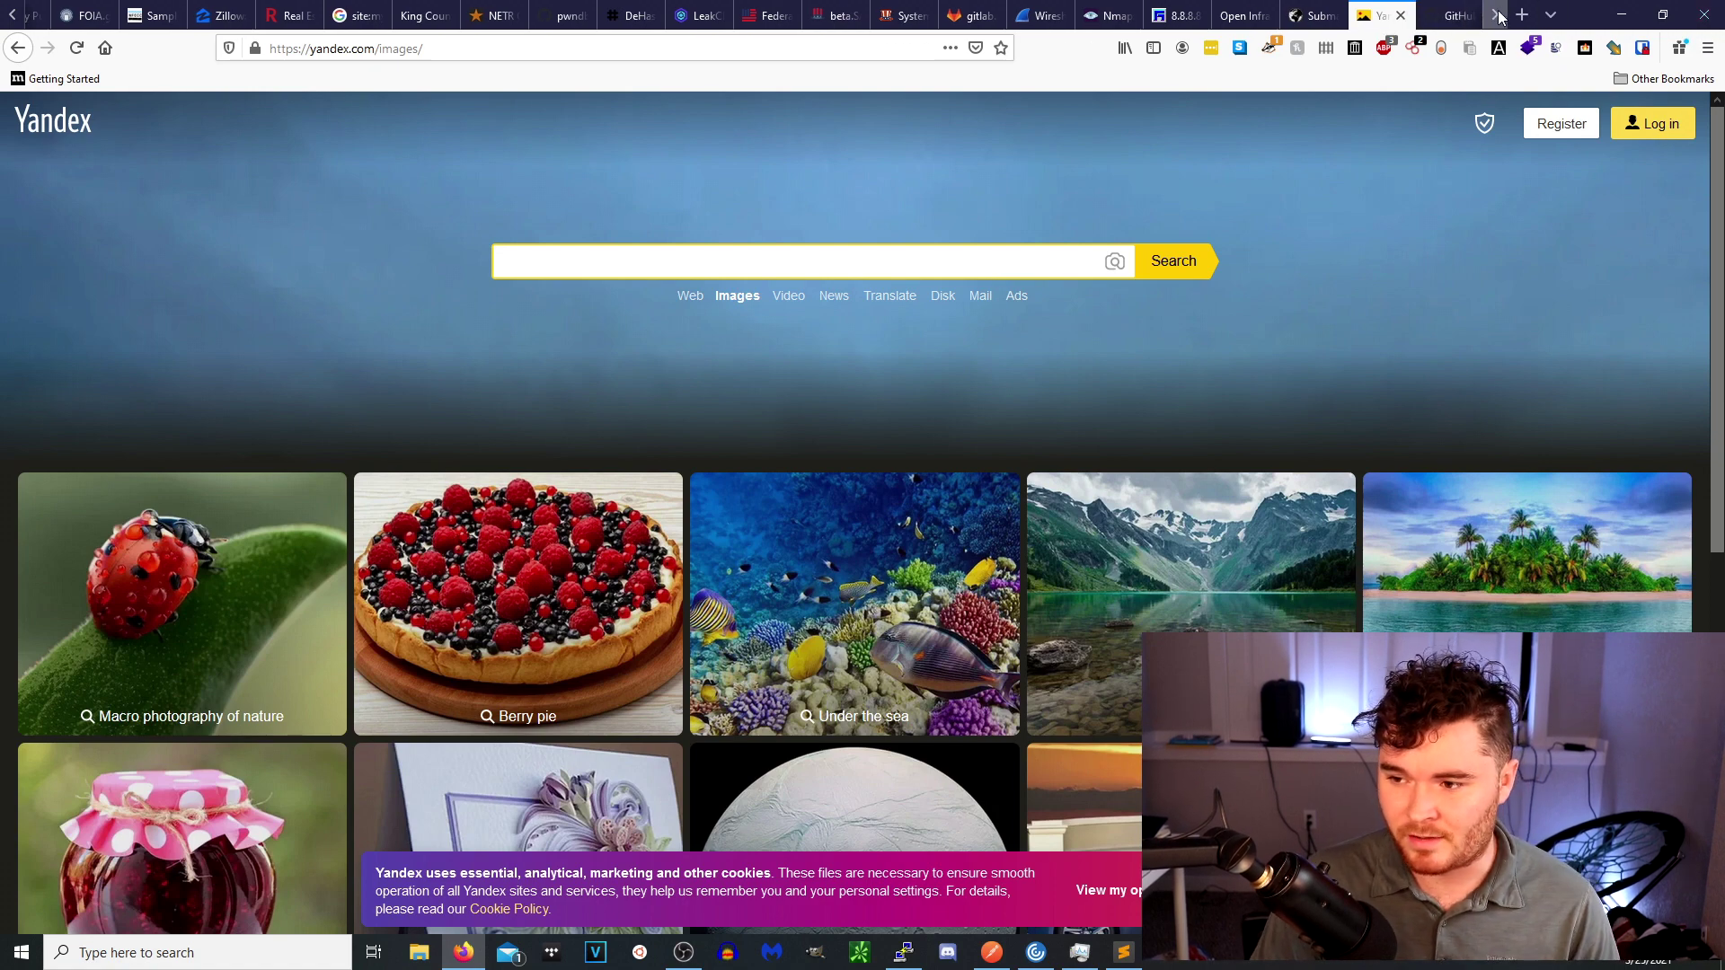
left_click(1496, 15)
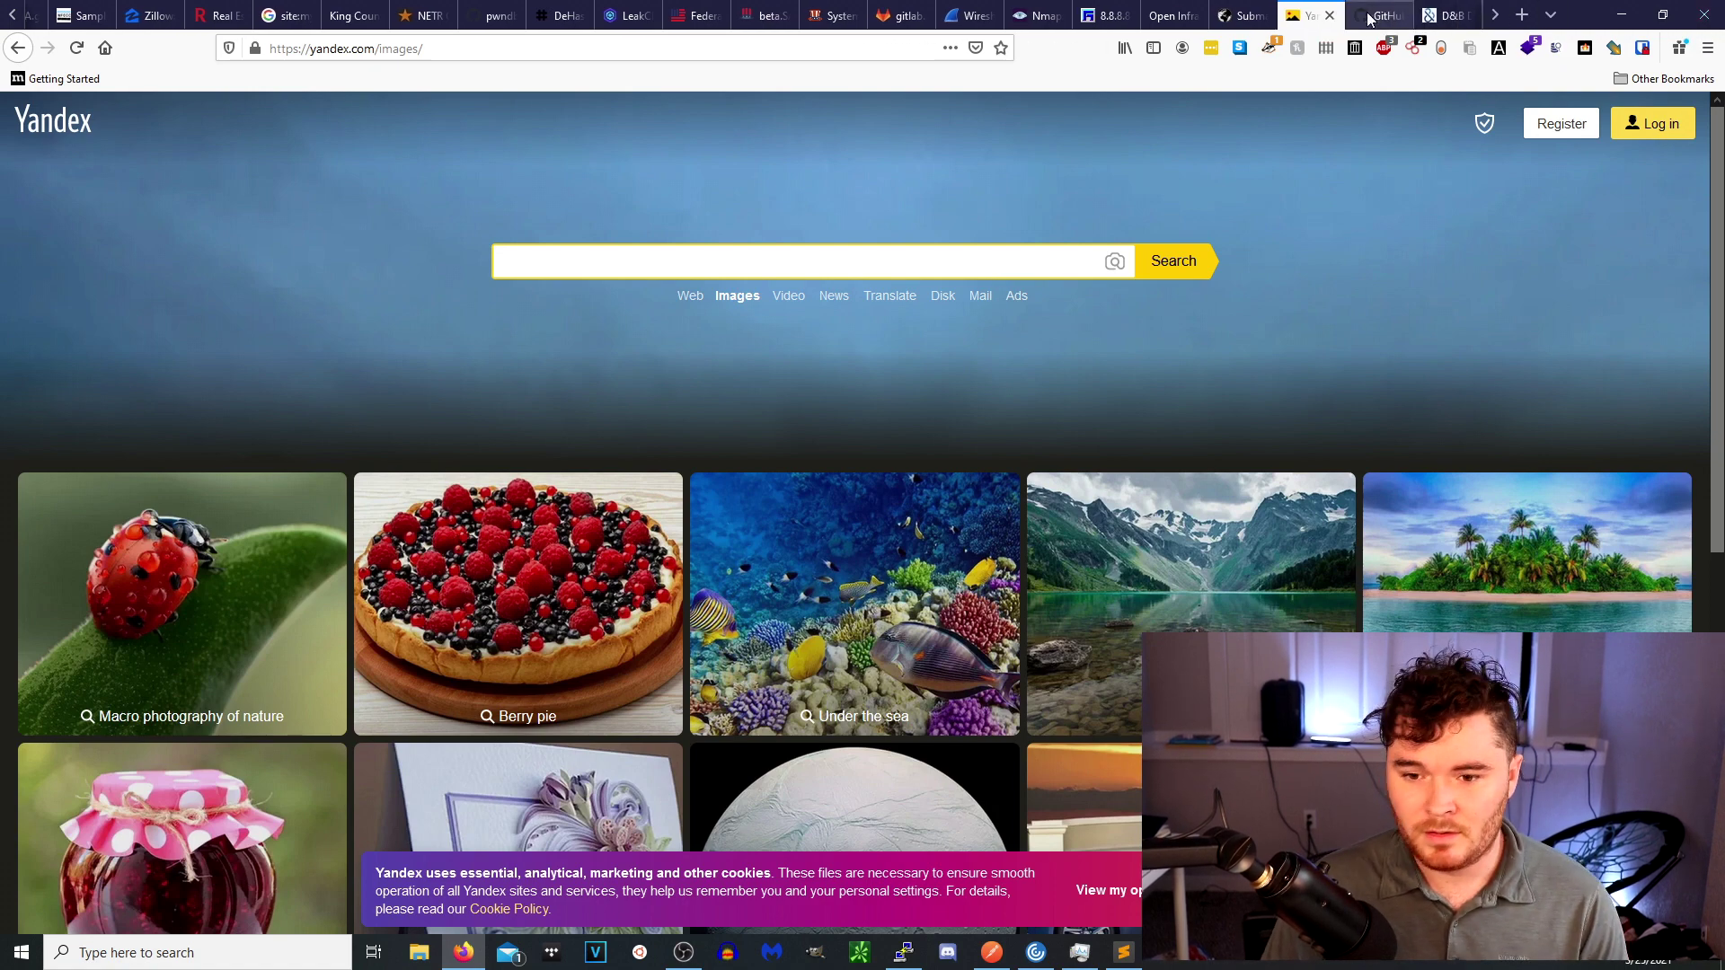
Show the dxa4481/truffleHog repository and select its web address in the address bar.
left_click(1374, 15)
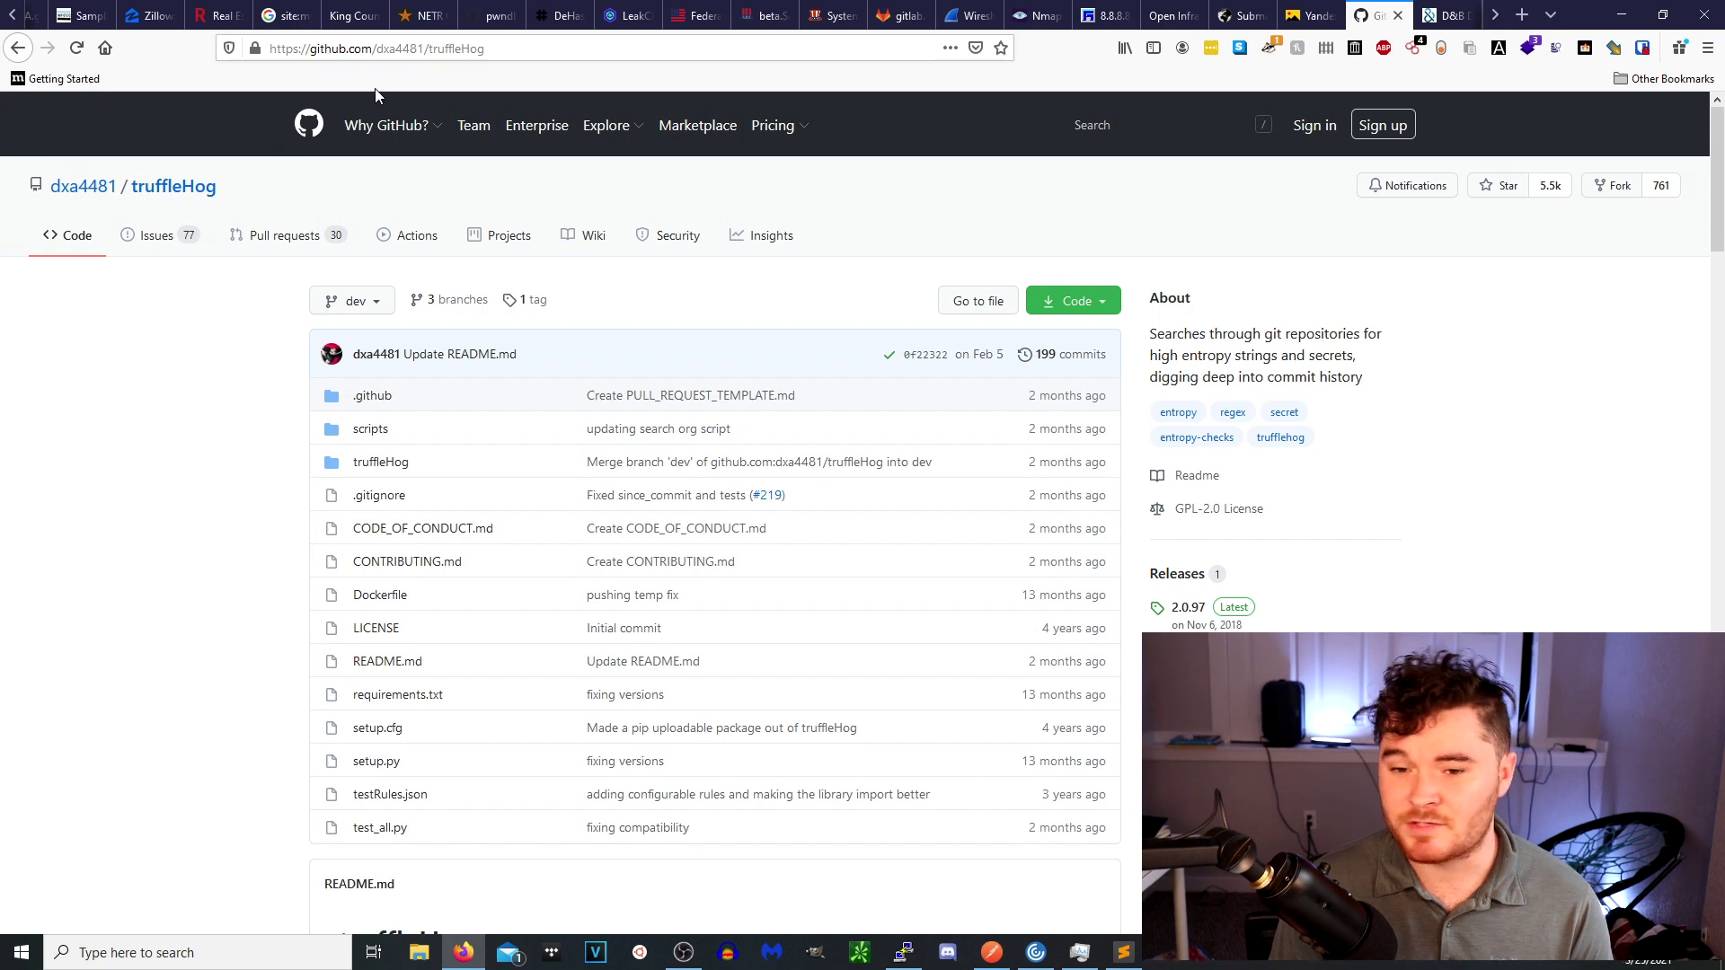
left_click(424, 47)
left_click(192, 618)
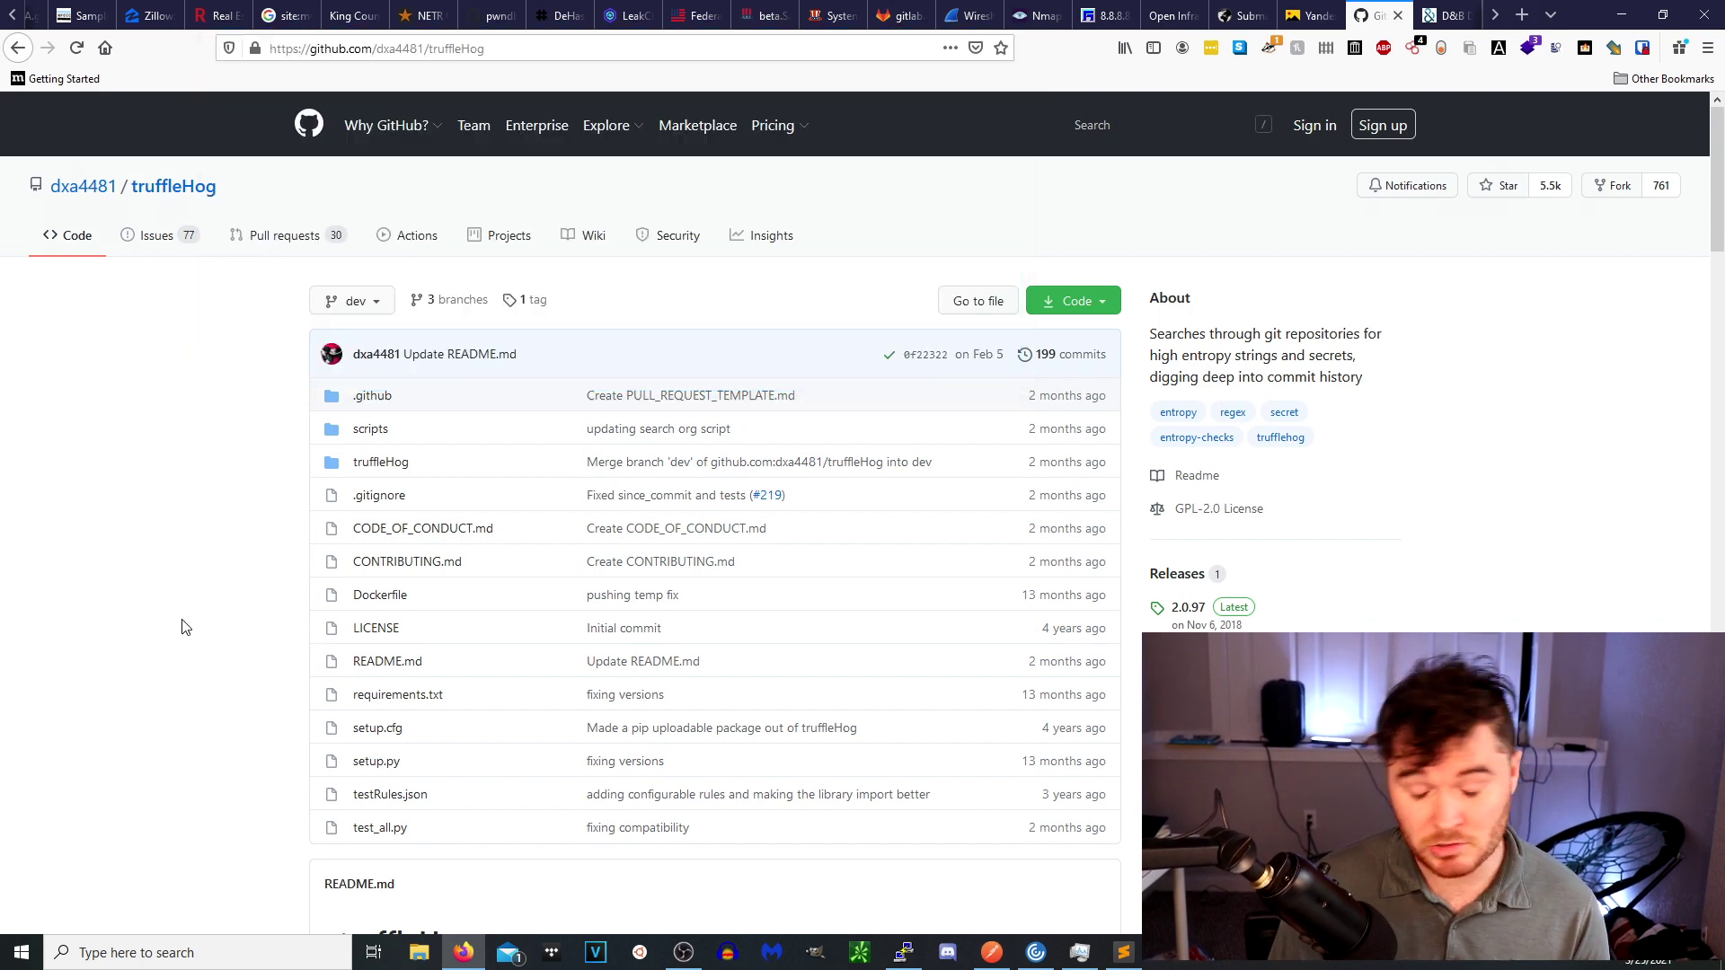
left_click(377, 46)
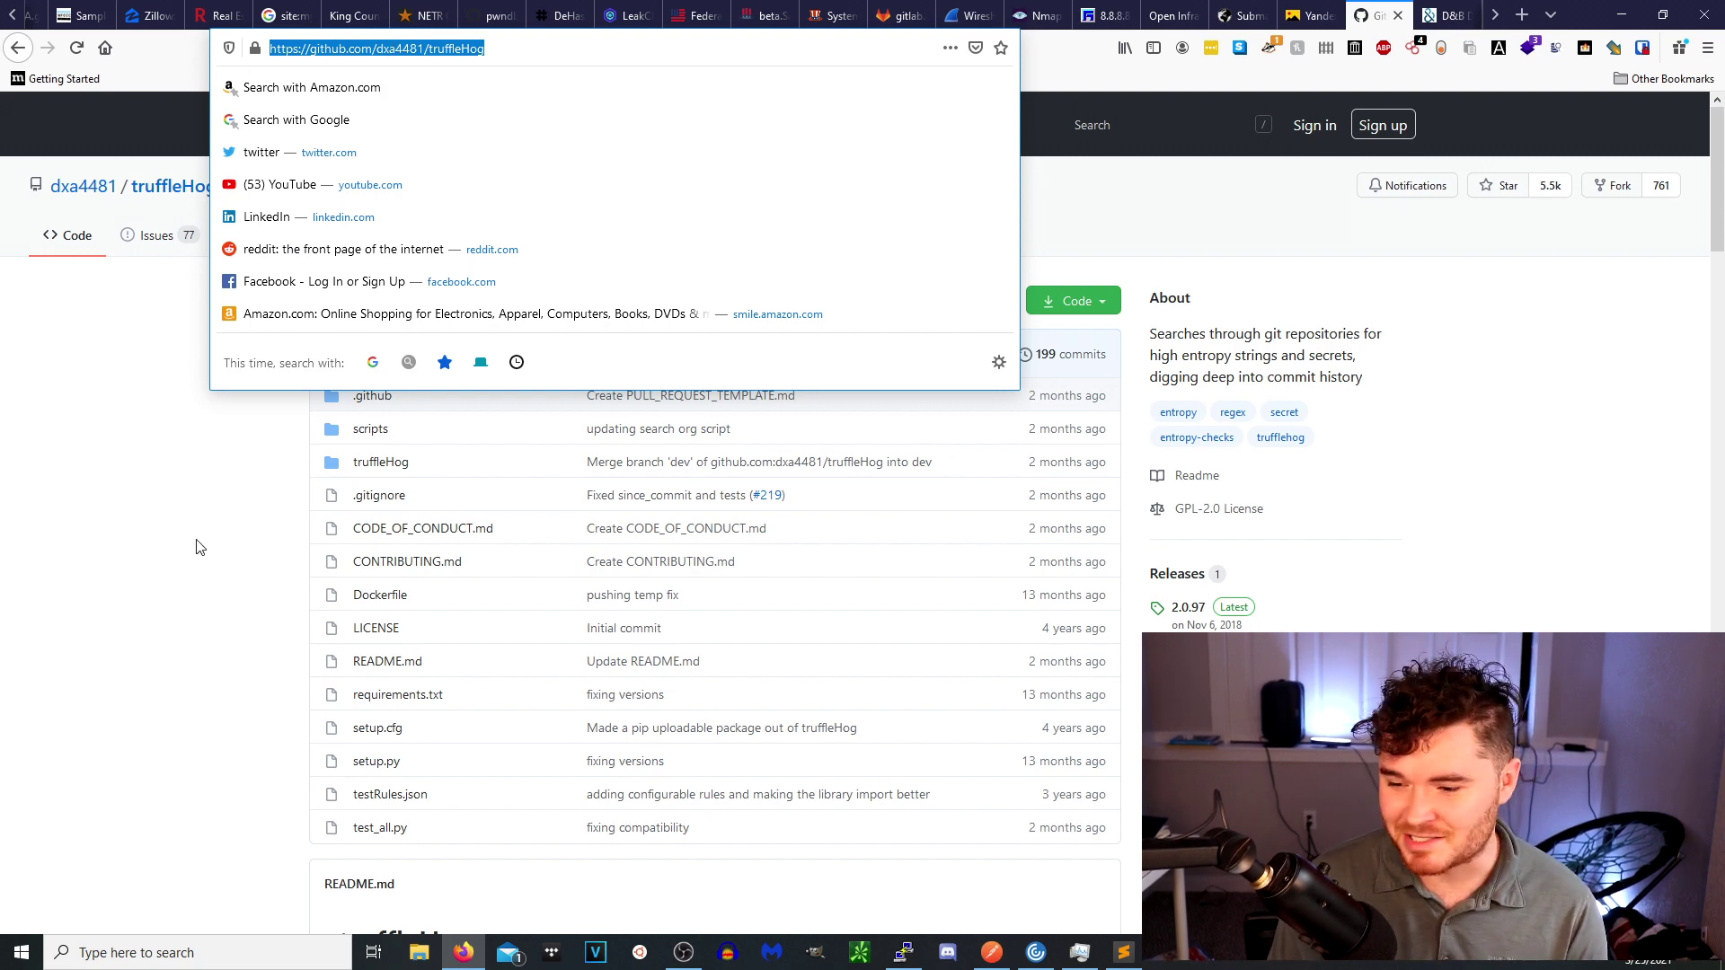
left_click(128, 670)
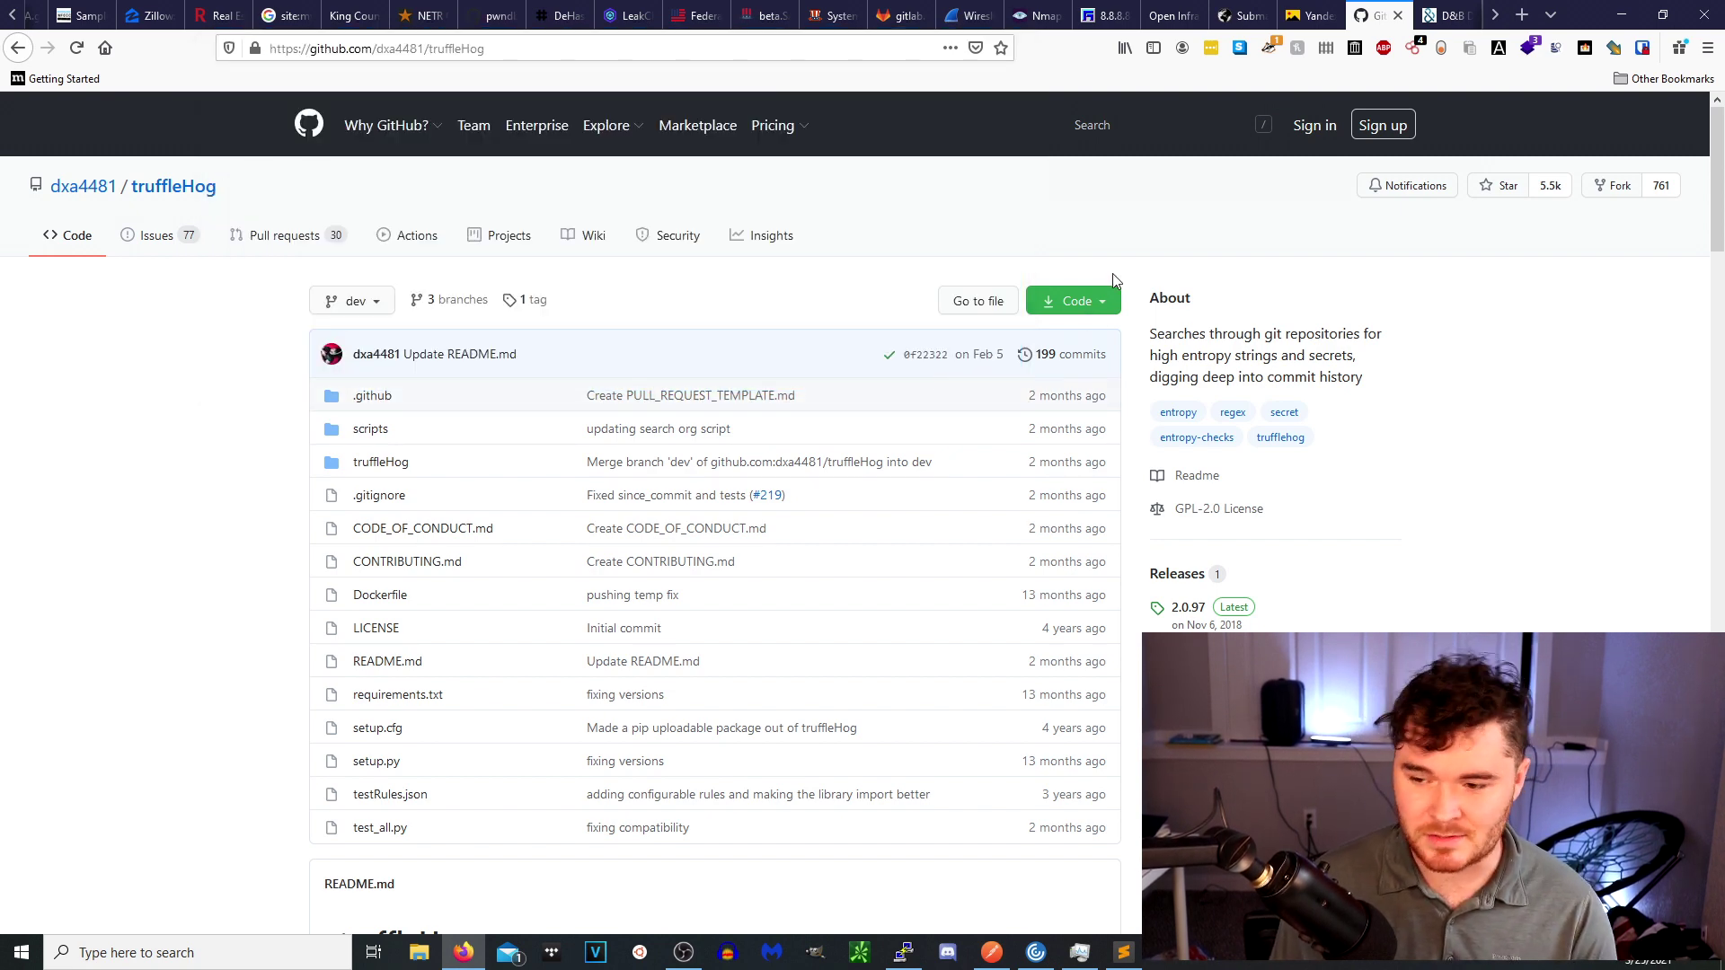
Select truffleHog's HTTPS clone URL from the Code menu, then go to the D-U-N-S Number Lookup tab.
left_click(1094, 310)
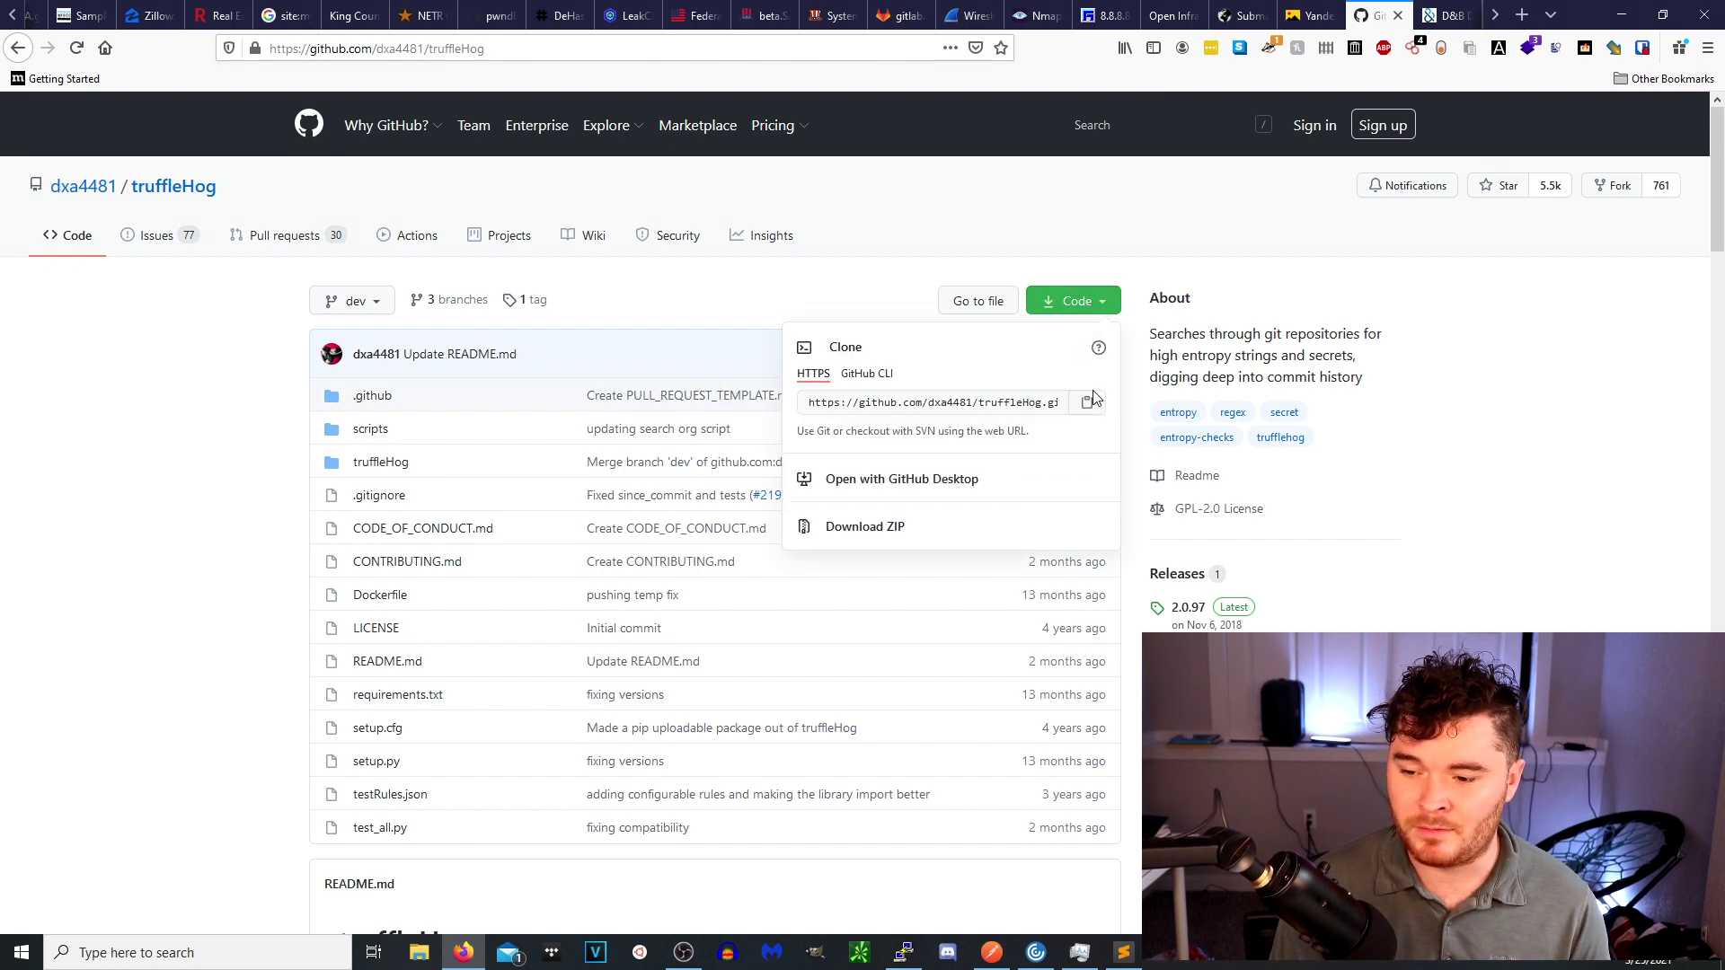
left_click(988, 399)
double_click(986, 400)
triple_click(986, 400)
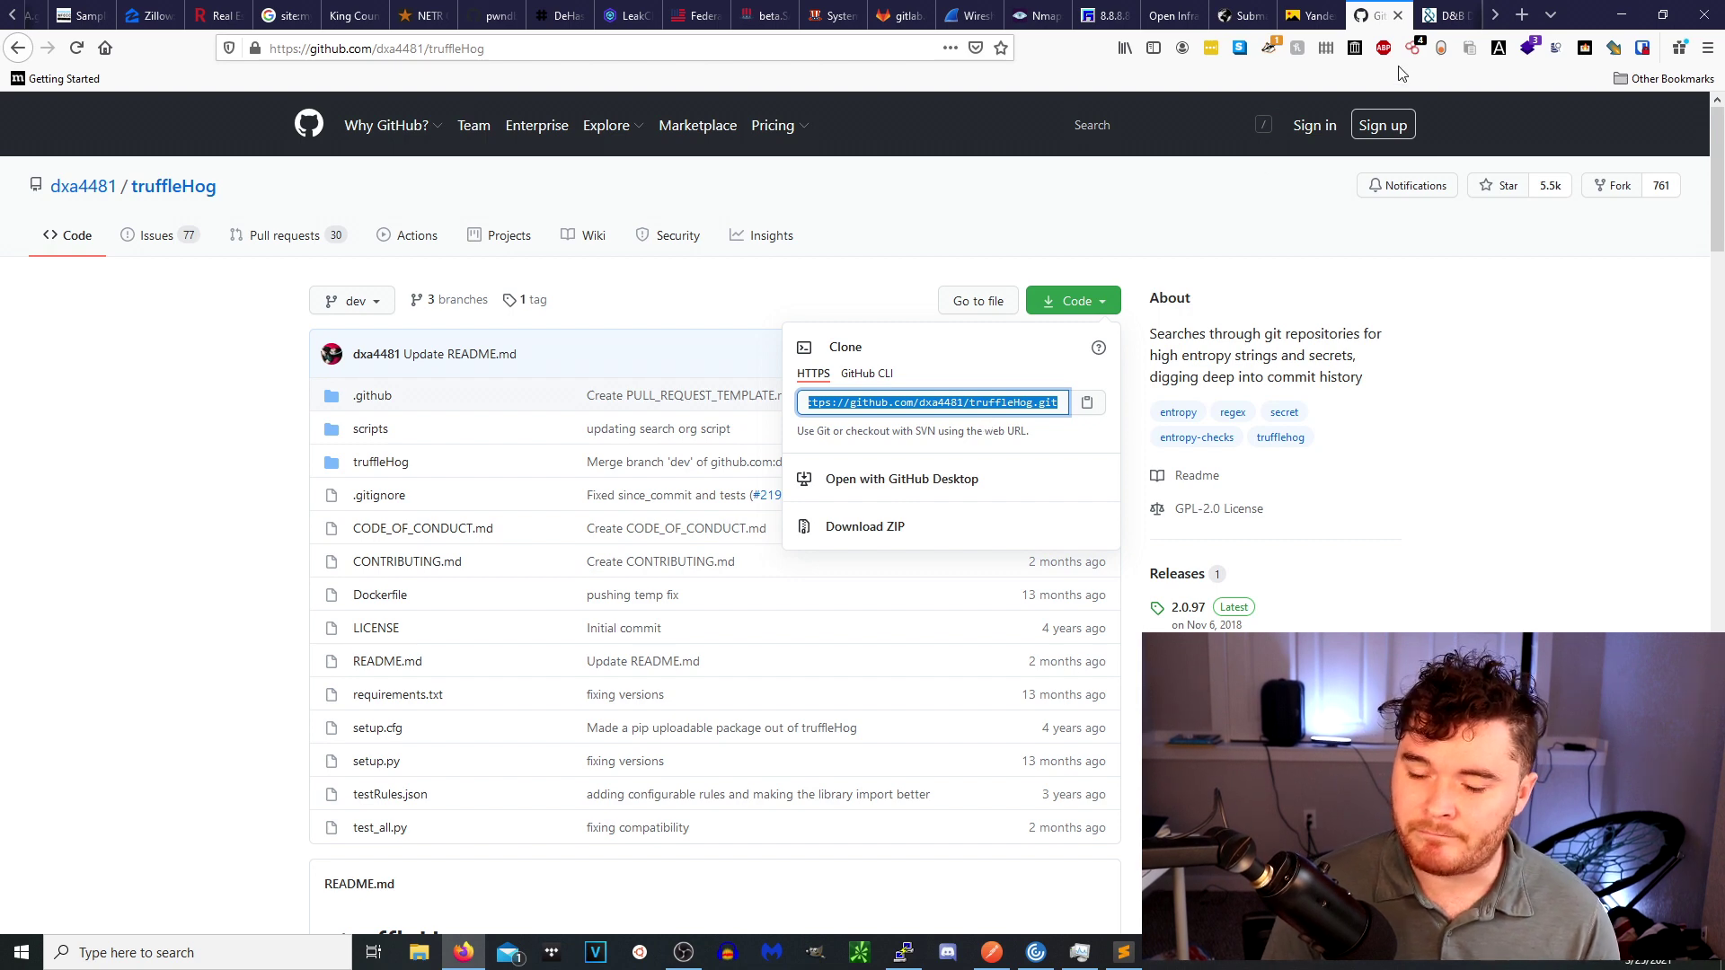
left_click(1291, 205)
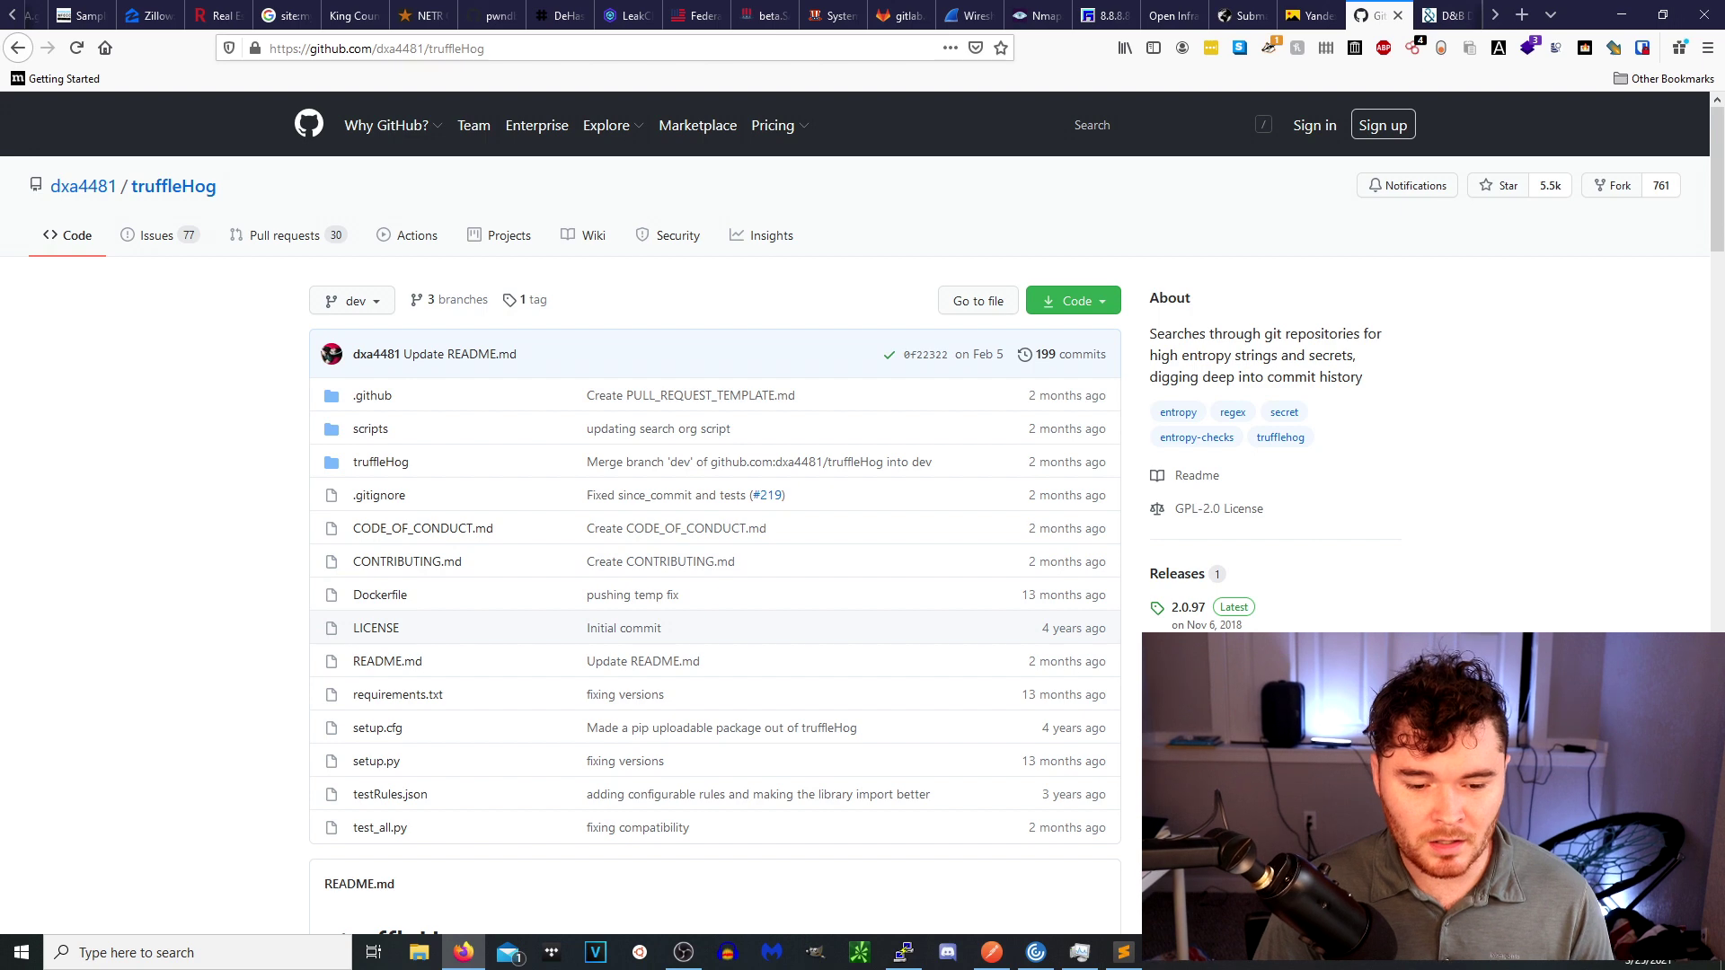
left_click(1434, 11)
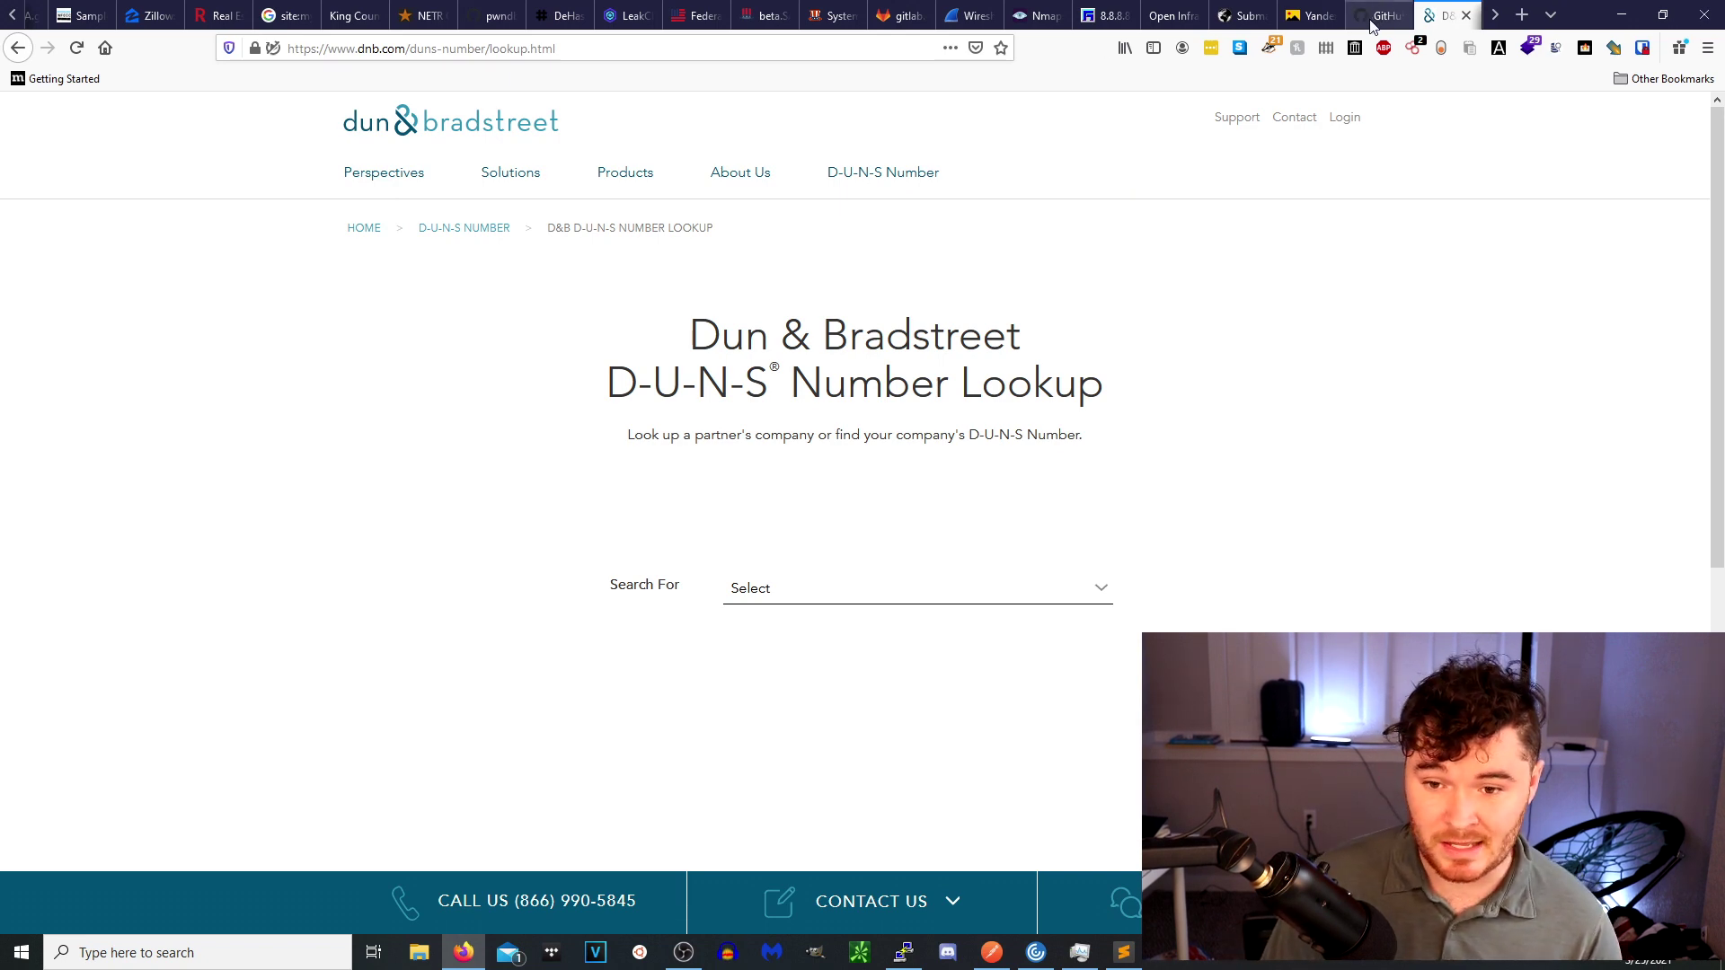
Scroll the tab strip to its far end and switch to the Crunchbase tab.
left_click(1496, 16)
double_click(1497, 20)
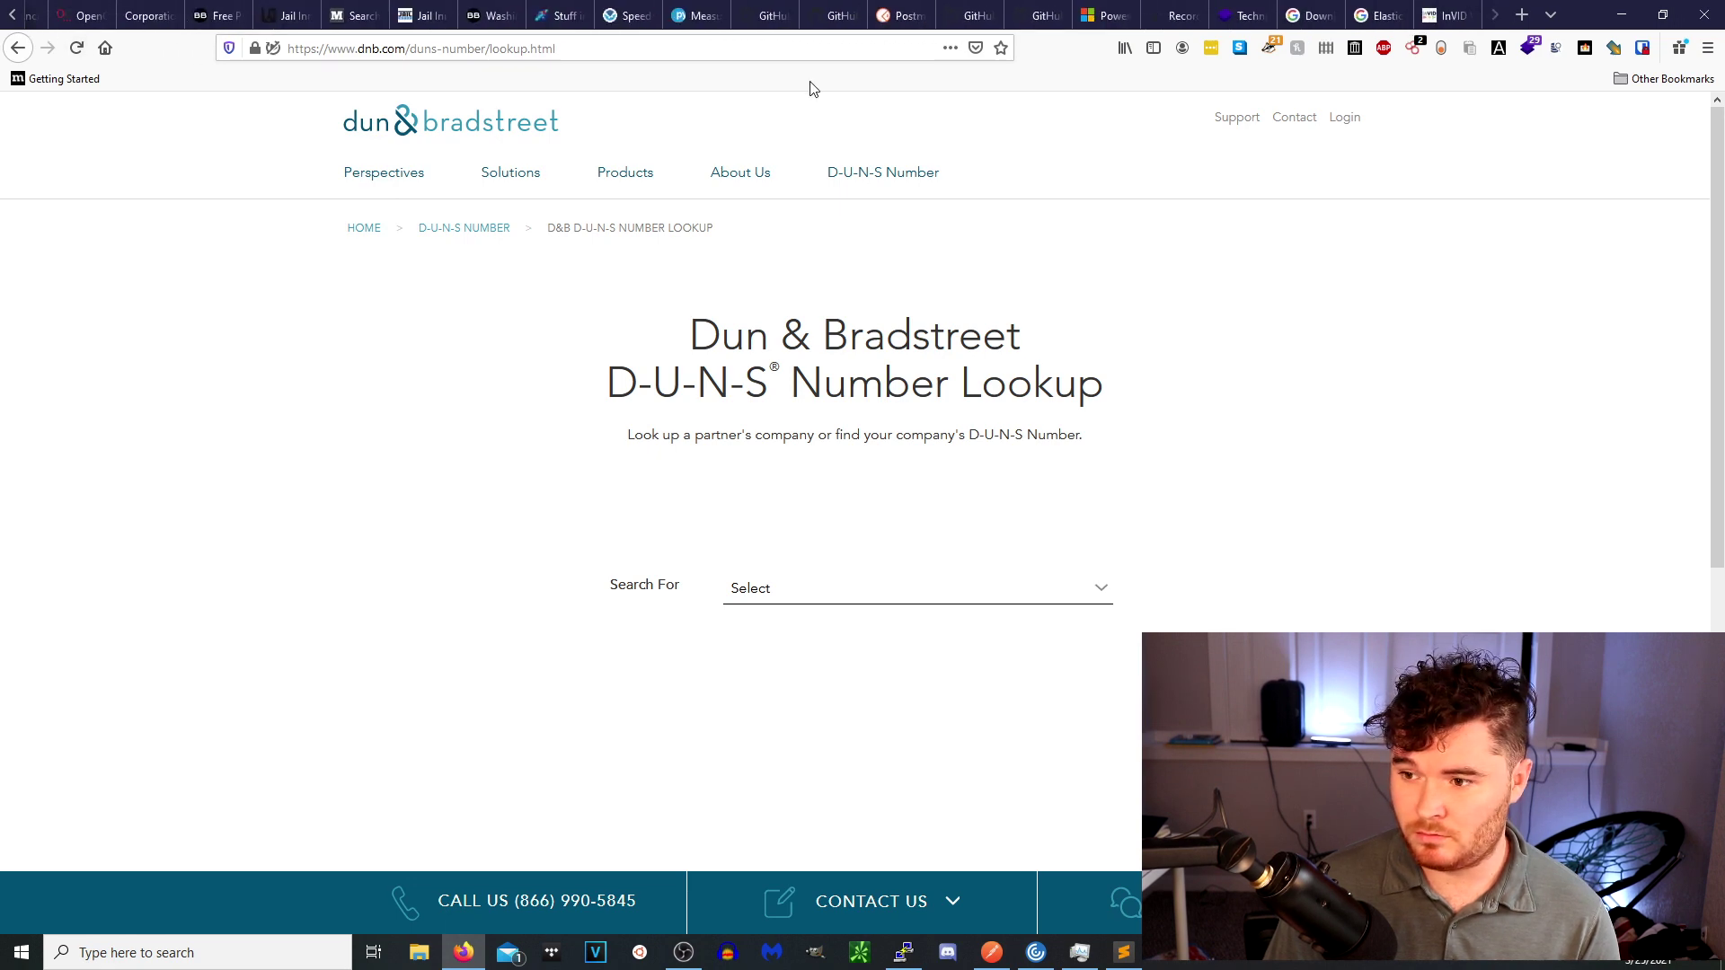
left_click(29, 18)
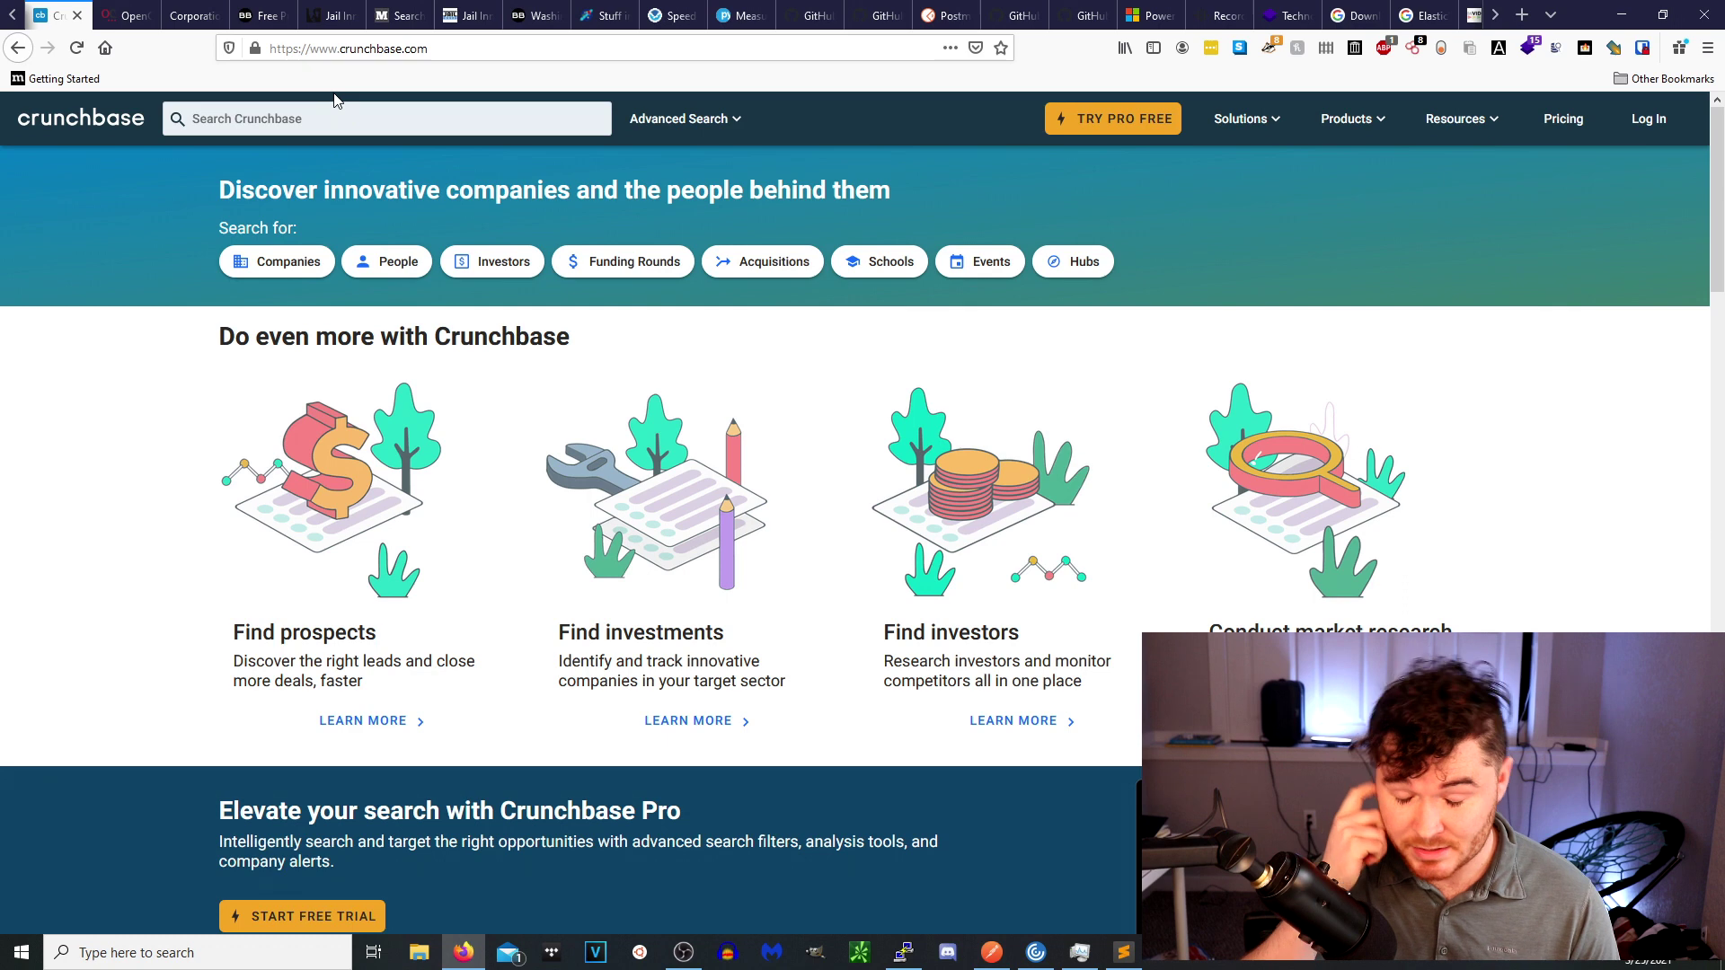
Switch to the OpenCorporates tab beside Crunchbase.
left_click(129, 16)
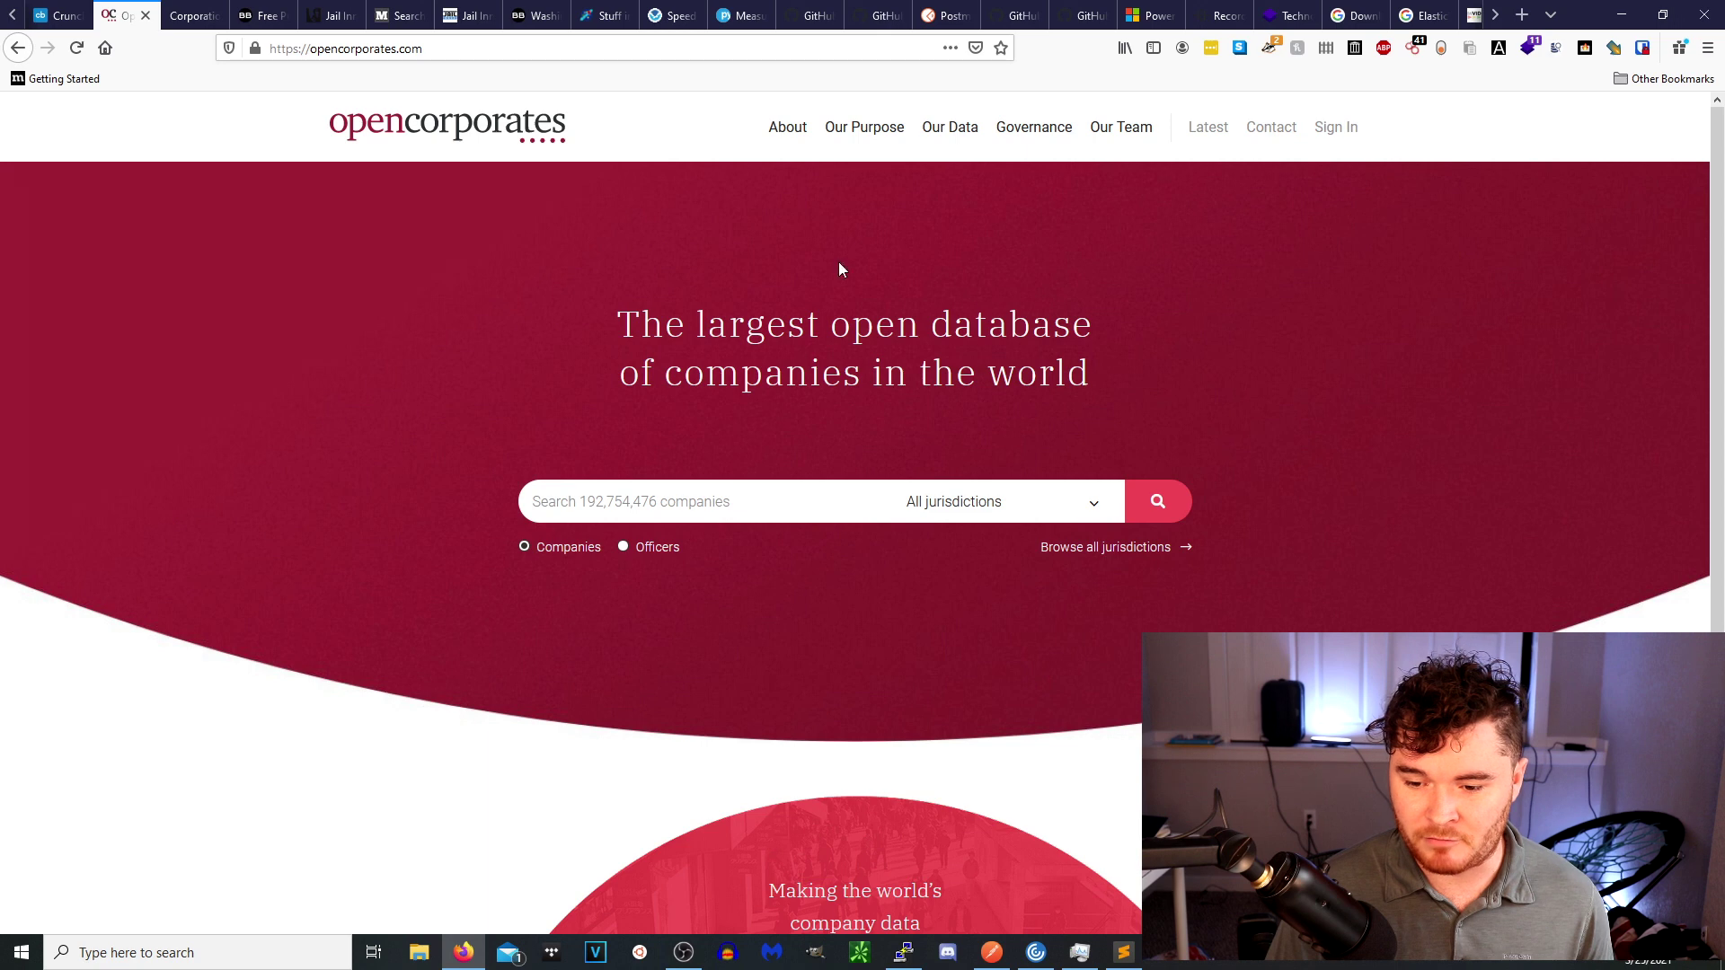
Search OpenCorporates for 'google' and open the ALPHABET INC. (Delaware) record.
left_click(812, 494)
type("google")
key("Return")
left_click(1161, 510)
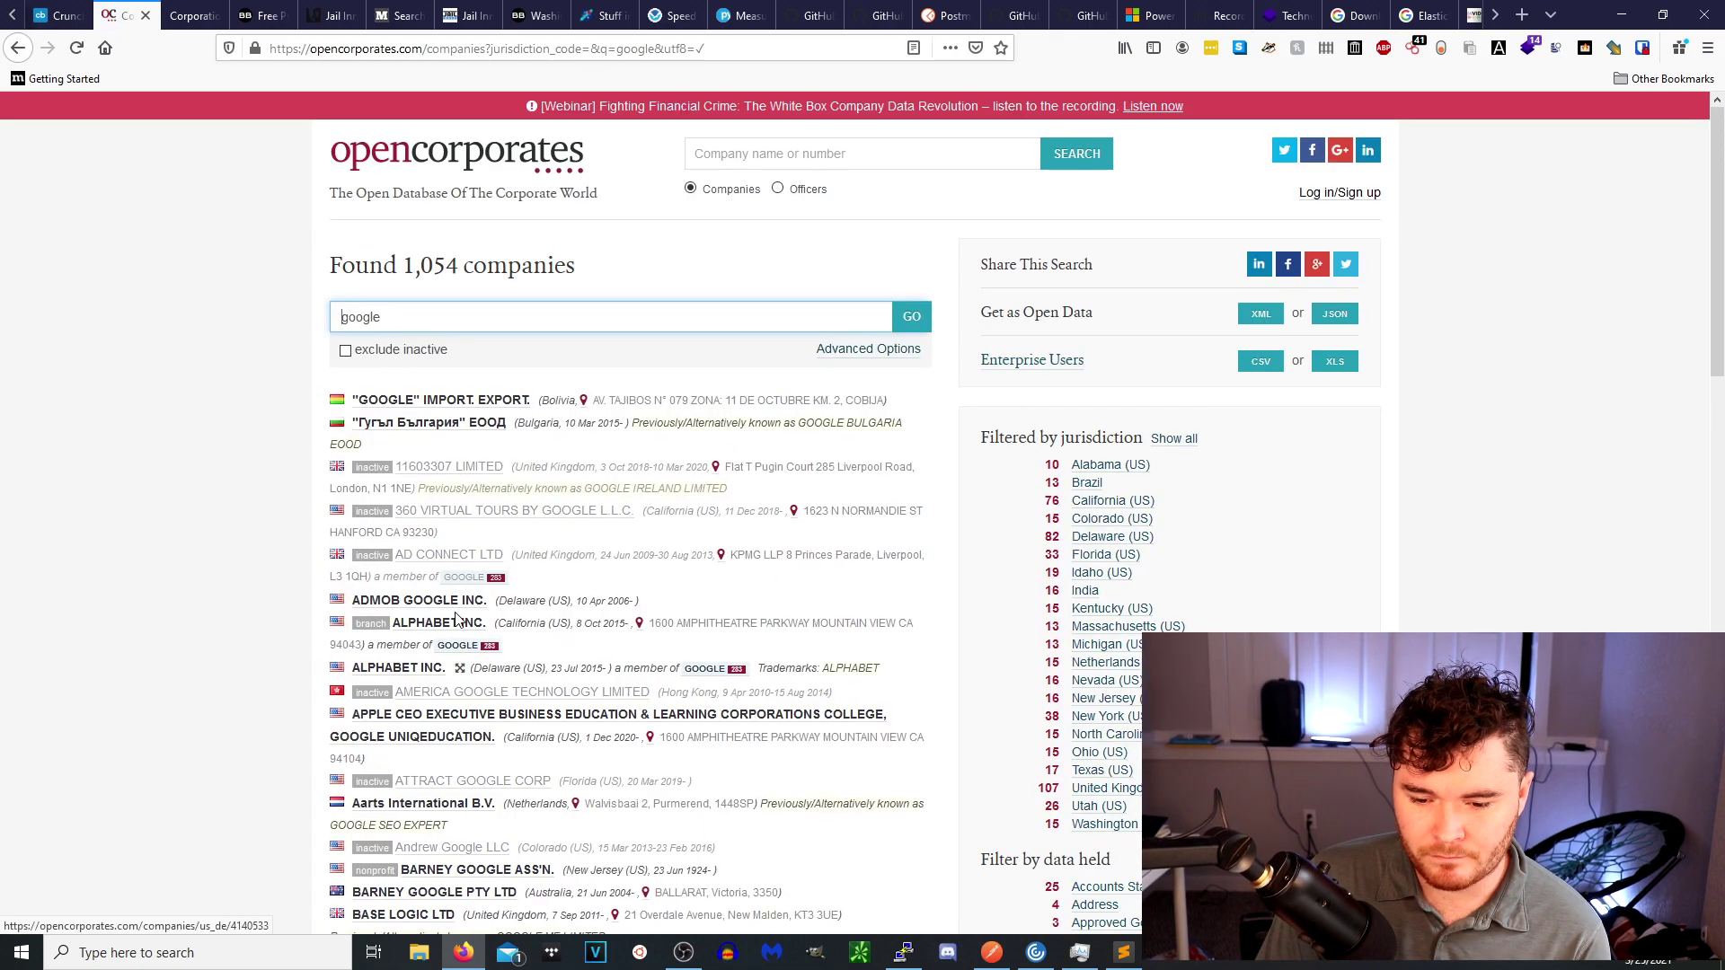
left_click(411, 669)
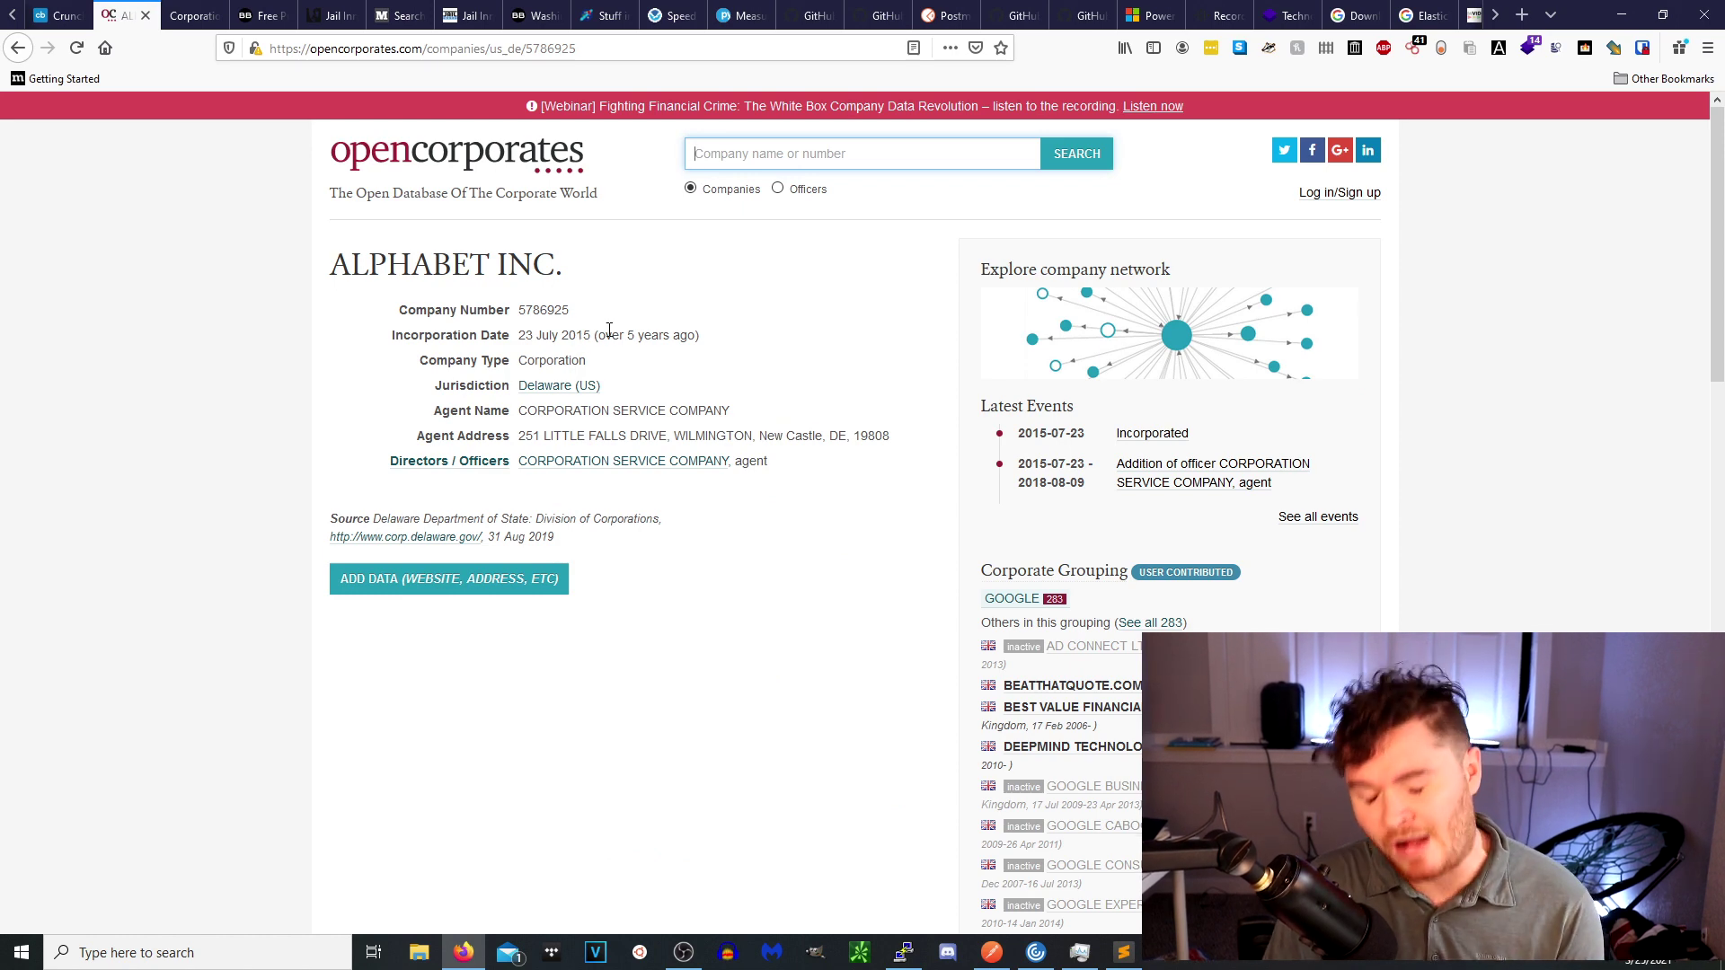
Review ALPHABET INC.'s agent address and record details, then go to Washington's Corporations filing site.
left_click(598, 441)
triple_click(599, 441)
left_click(602, 441)
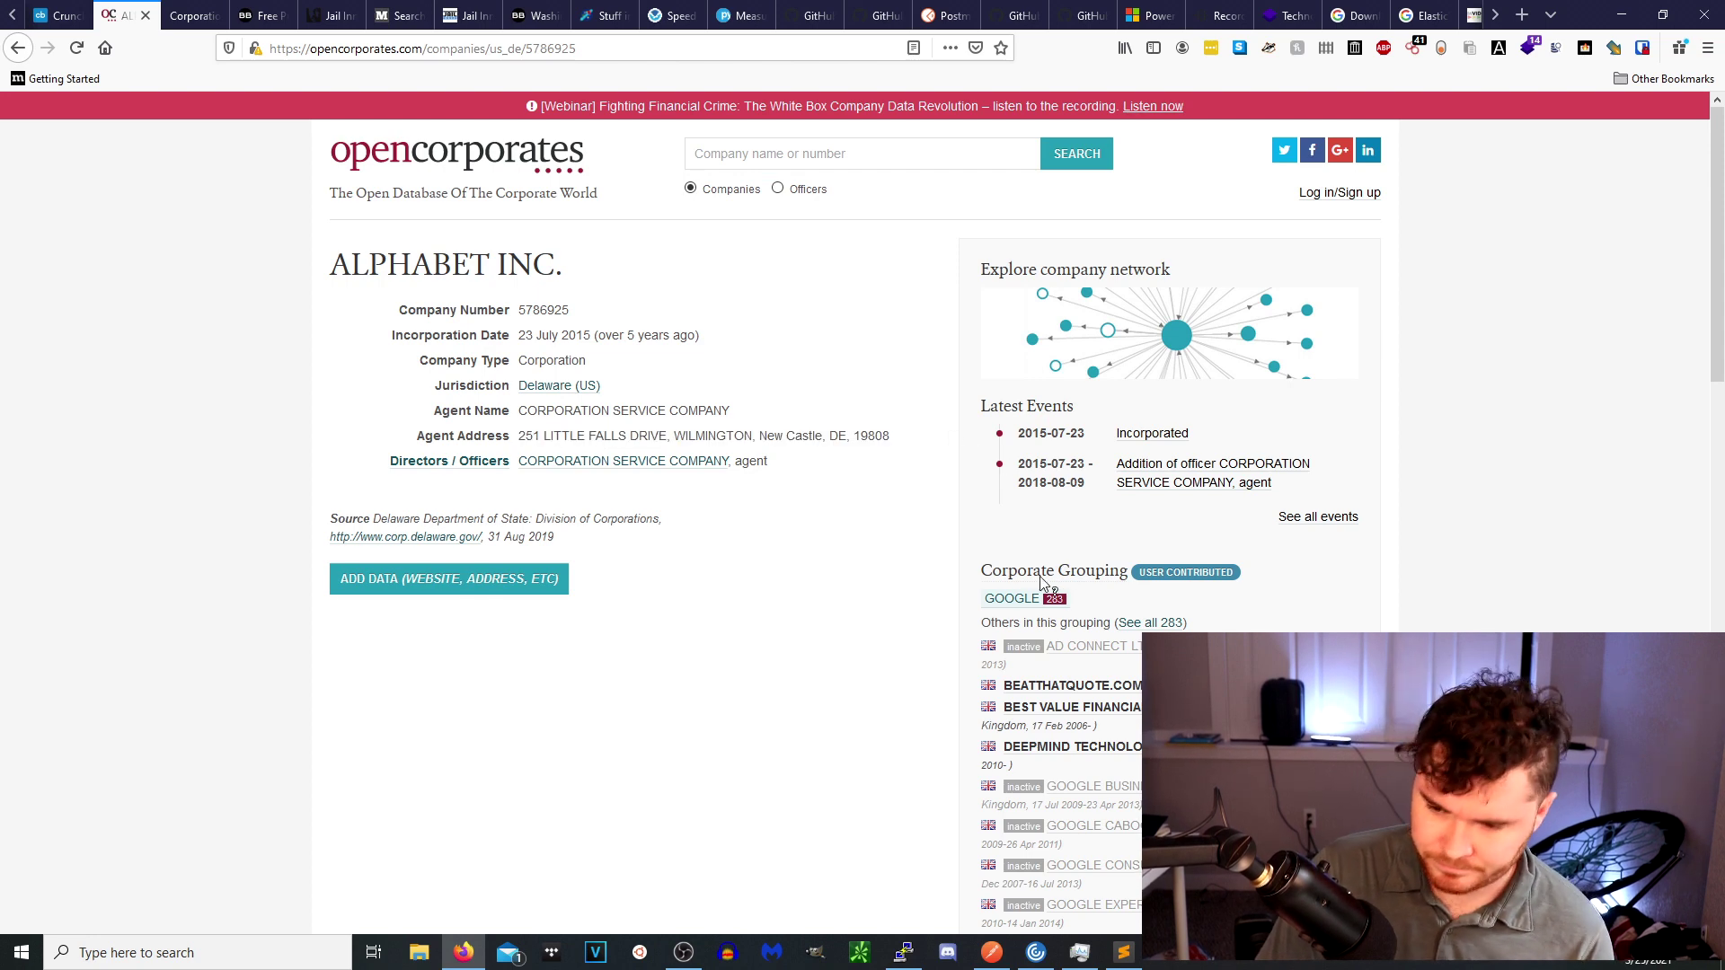
scroll(732, 575, "down", 2)
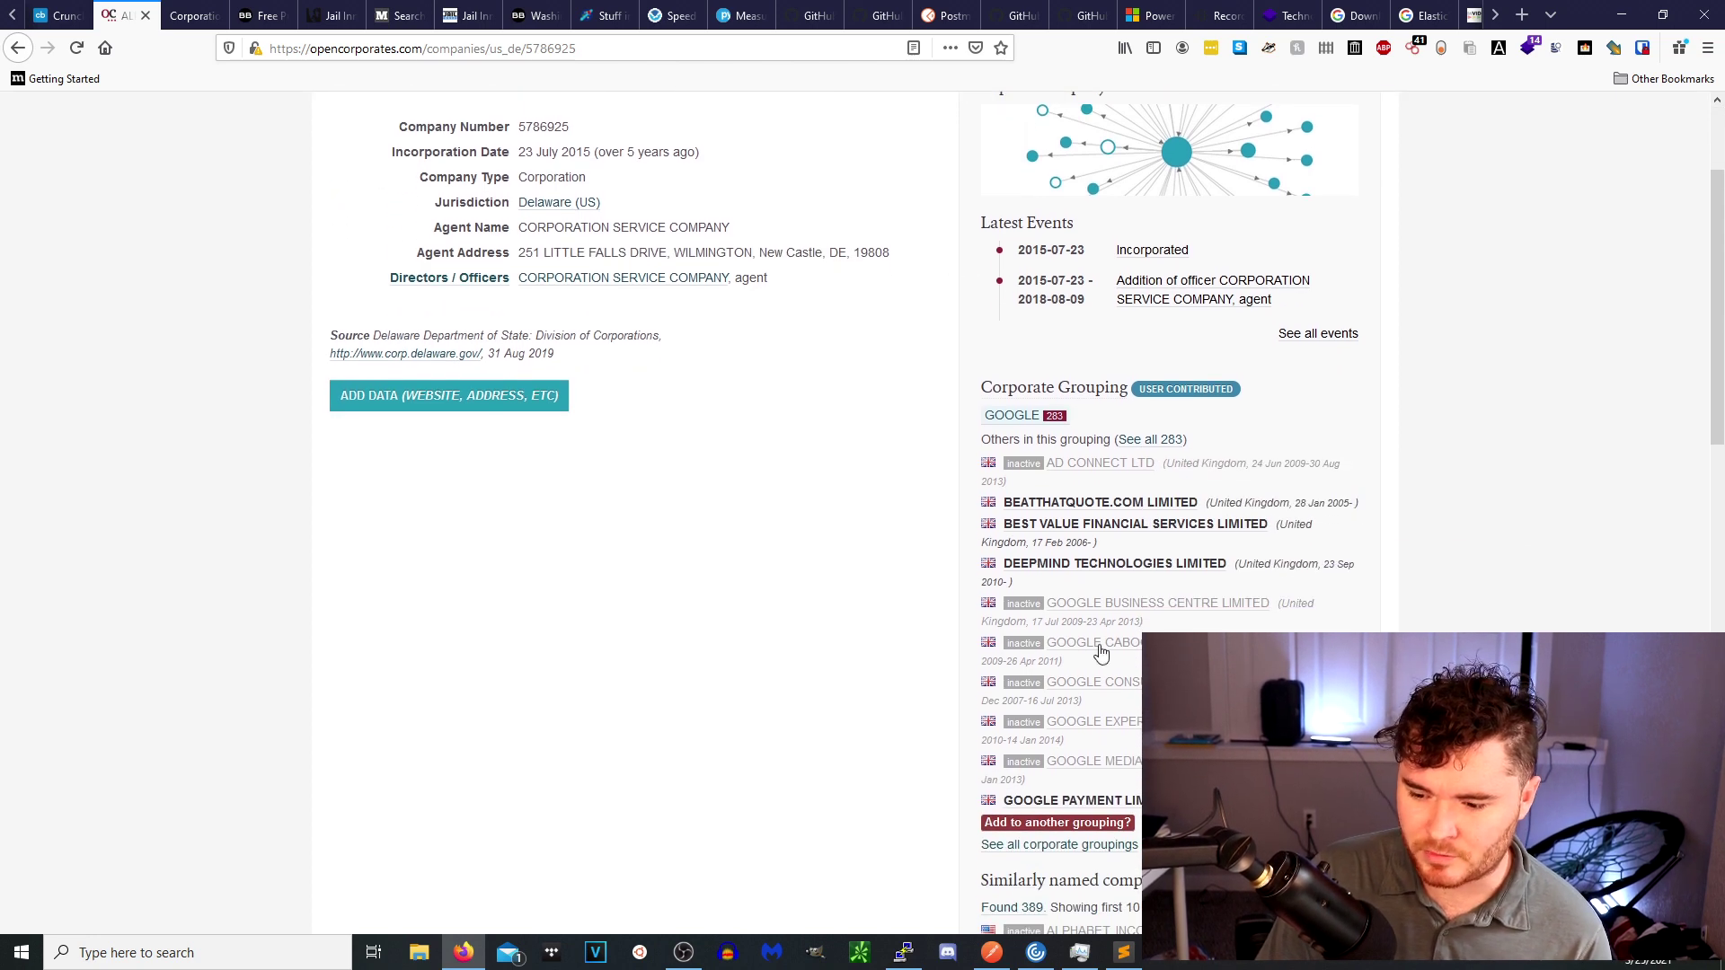
scroll(1100, 629, "down", 4)
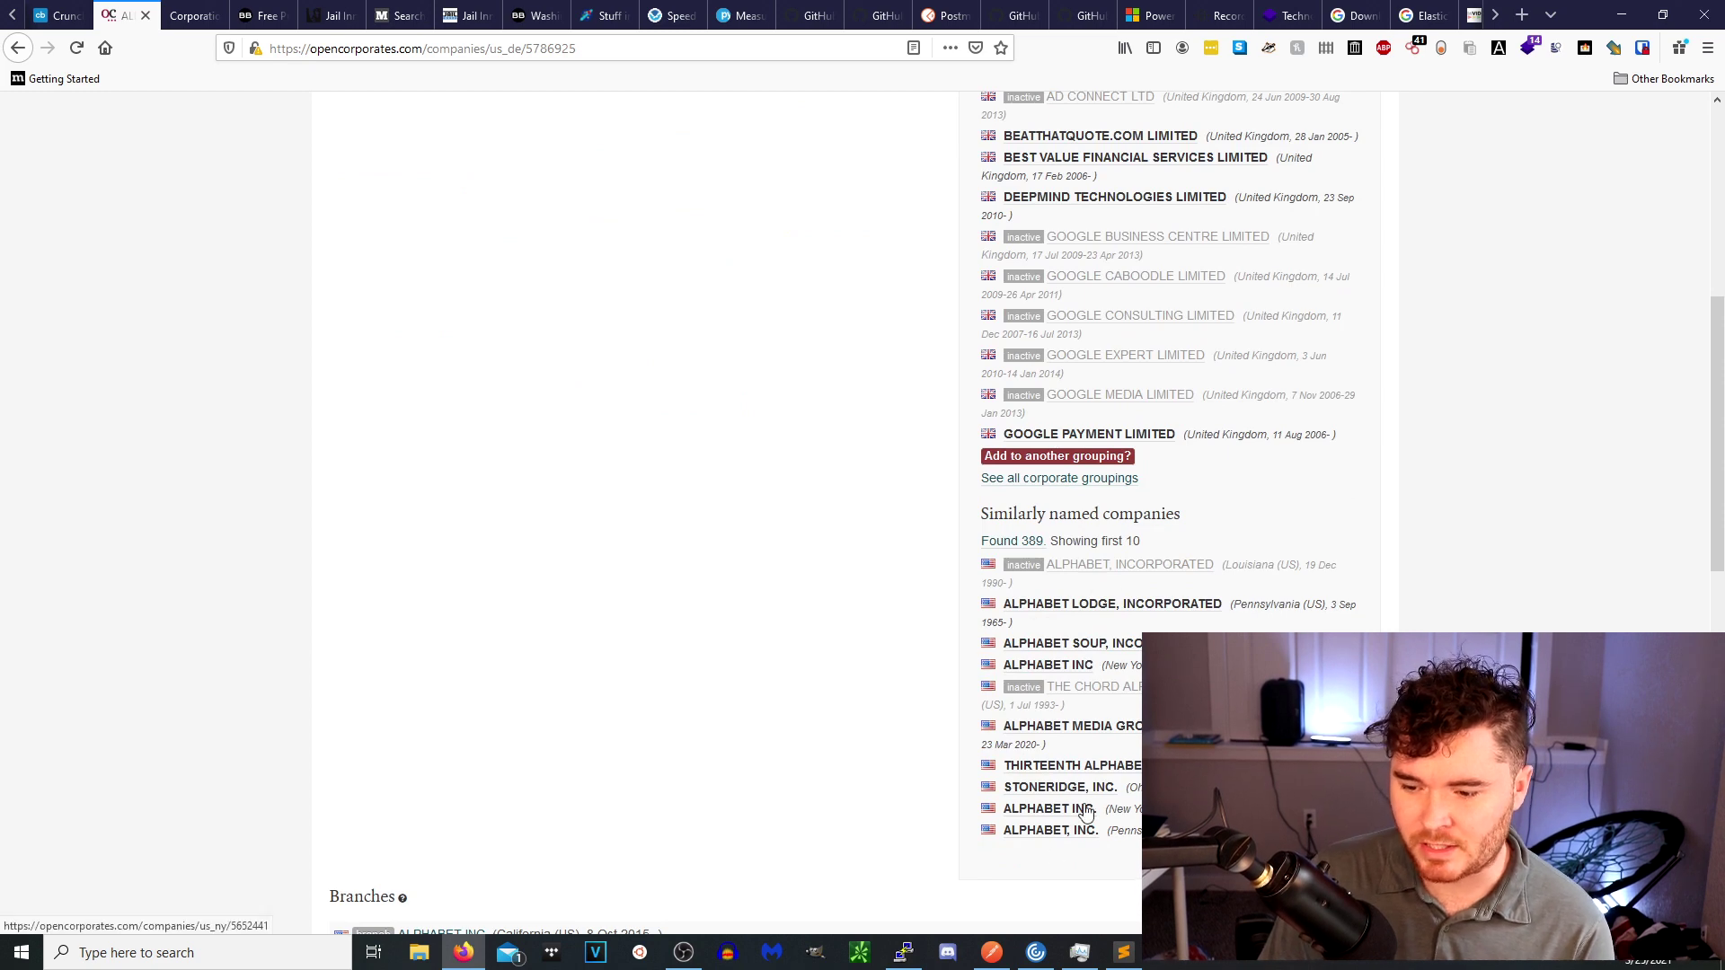
scroll(1083, 813, "up", 6)
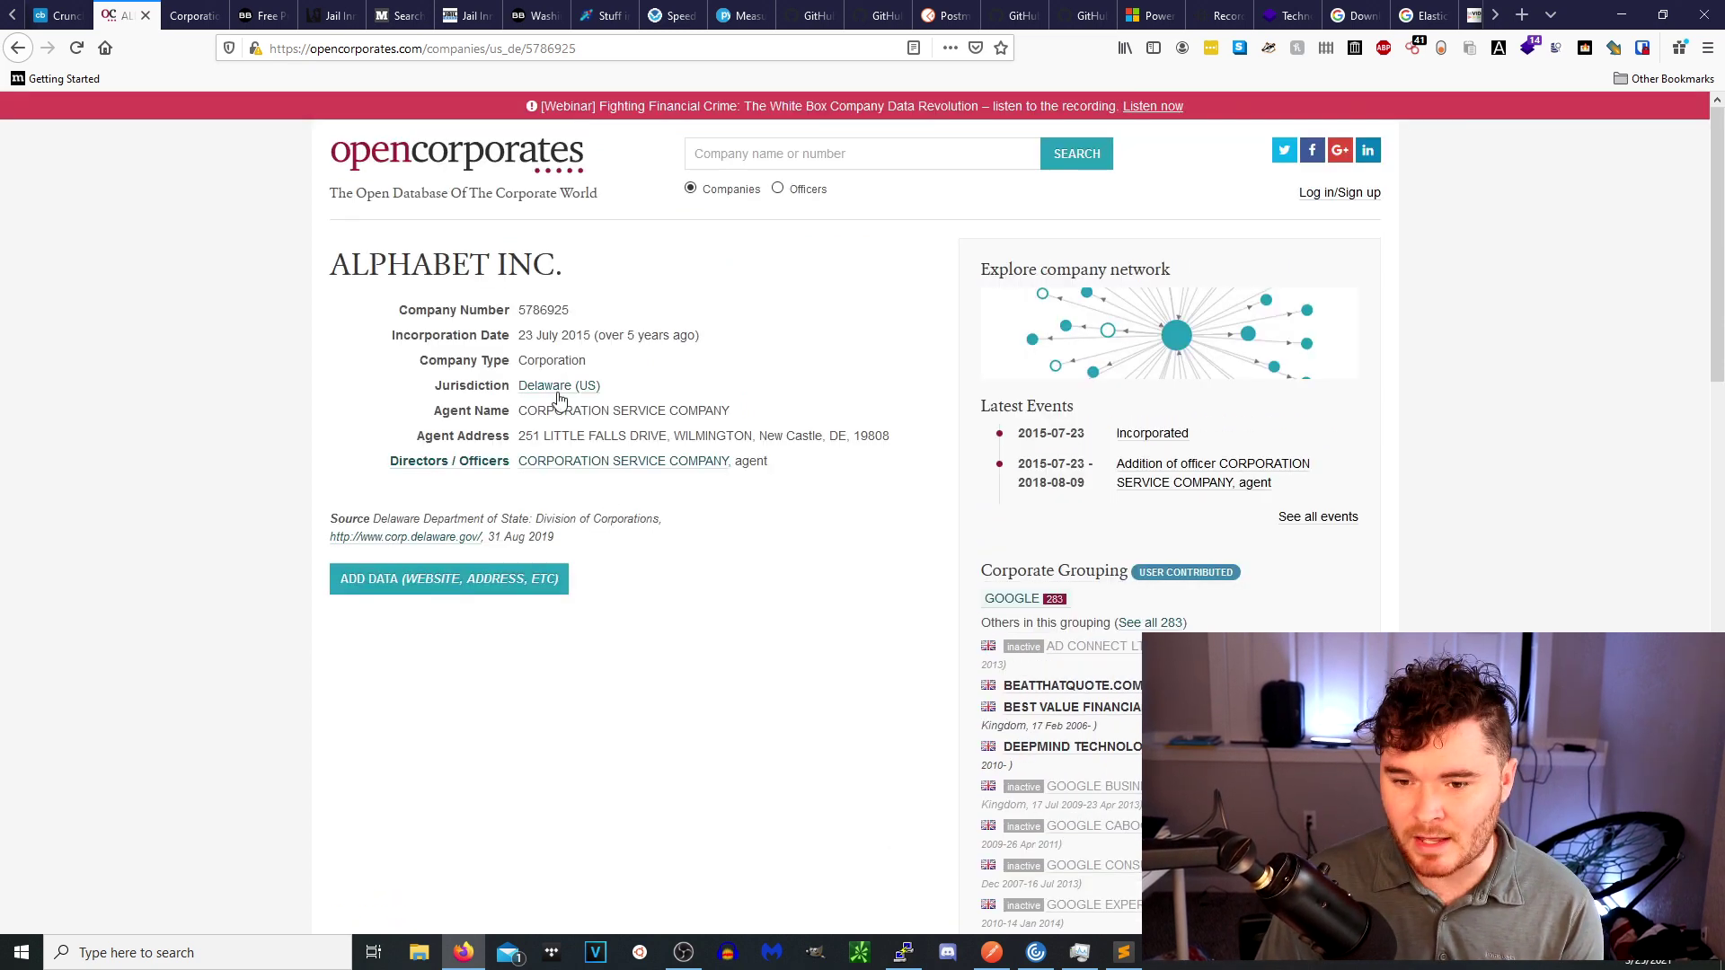
left_click(184, 17)
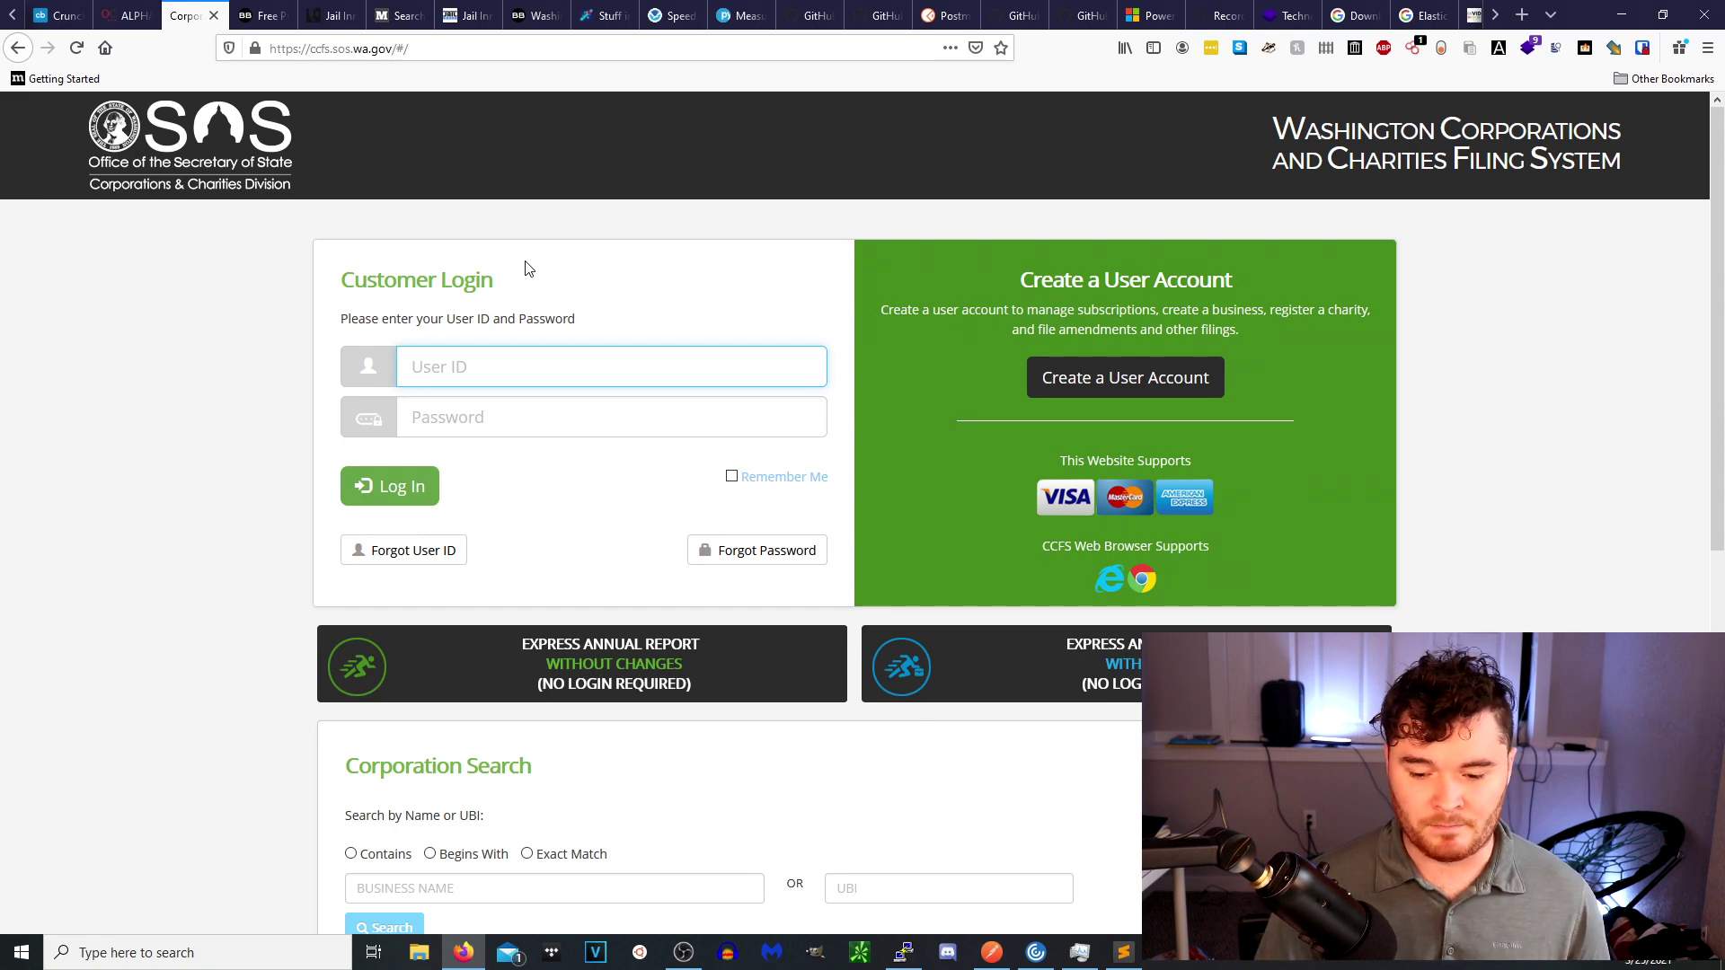
left_click(454, 879)
type("amazon")
key("Return")
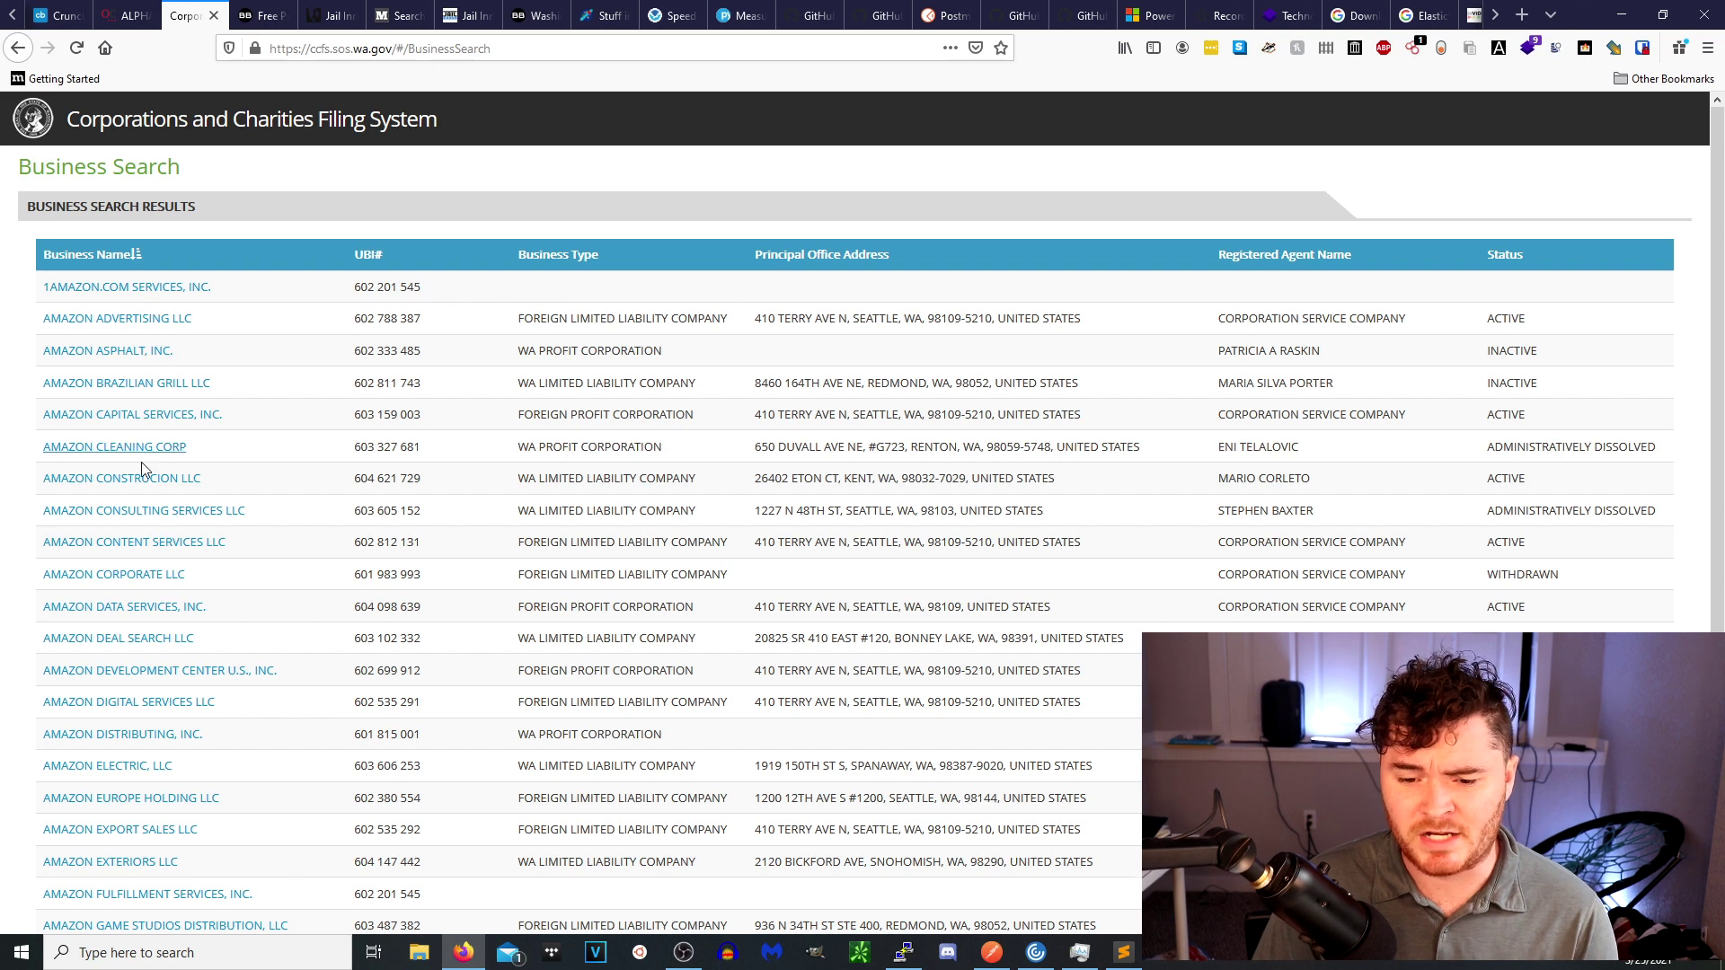
scroll(135, 499, "down", 1)
scroll(181, 719, "down", 2)
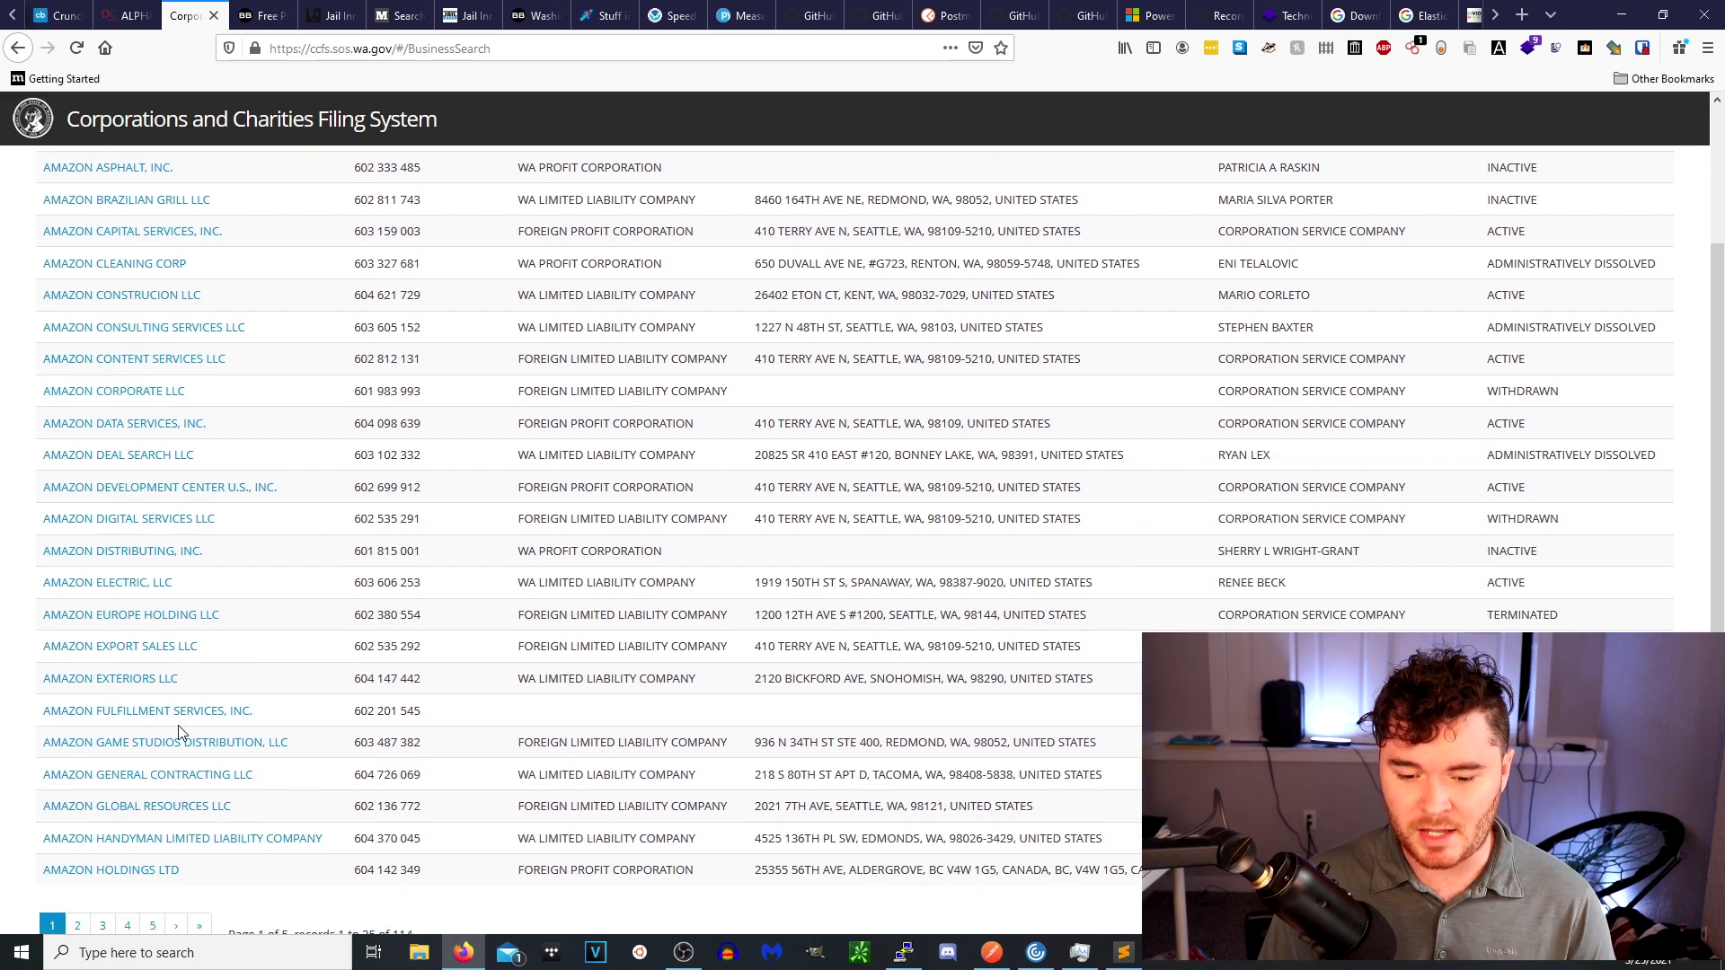
scroll(210, 726, "up", 3)
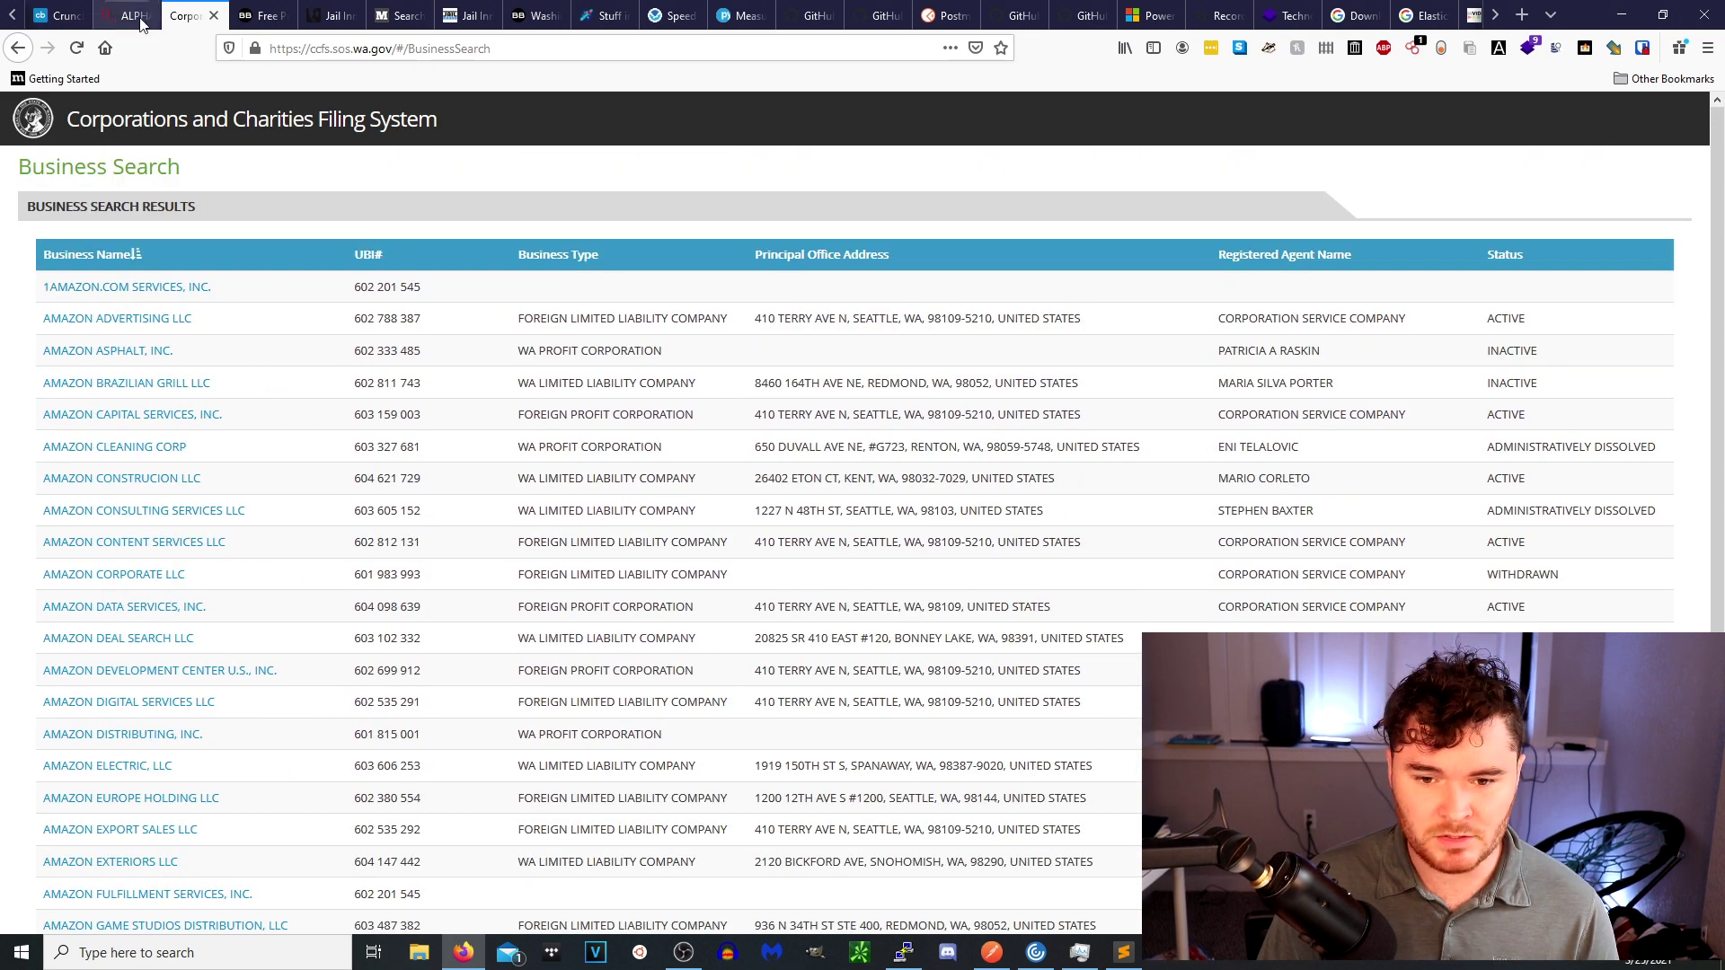
scroll(250, 799, "down", 3)
left_click(48, 914)
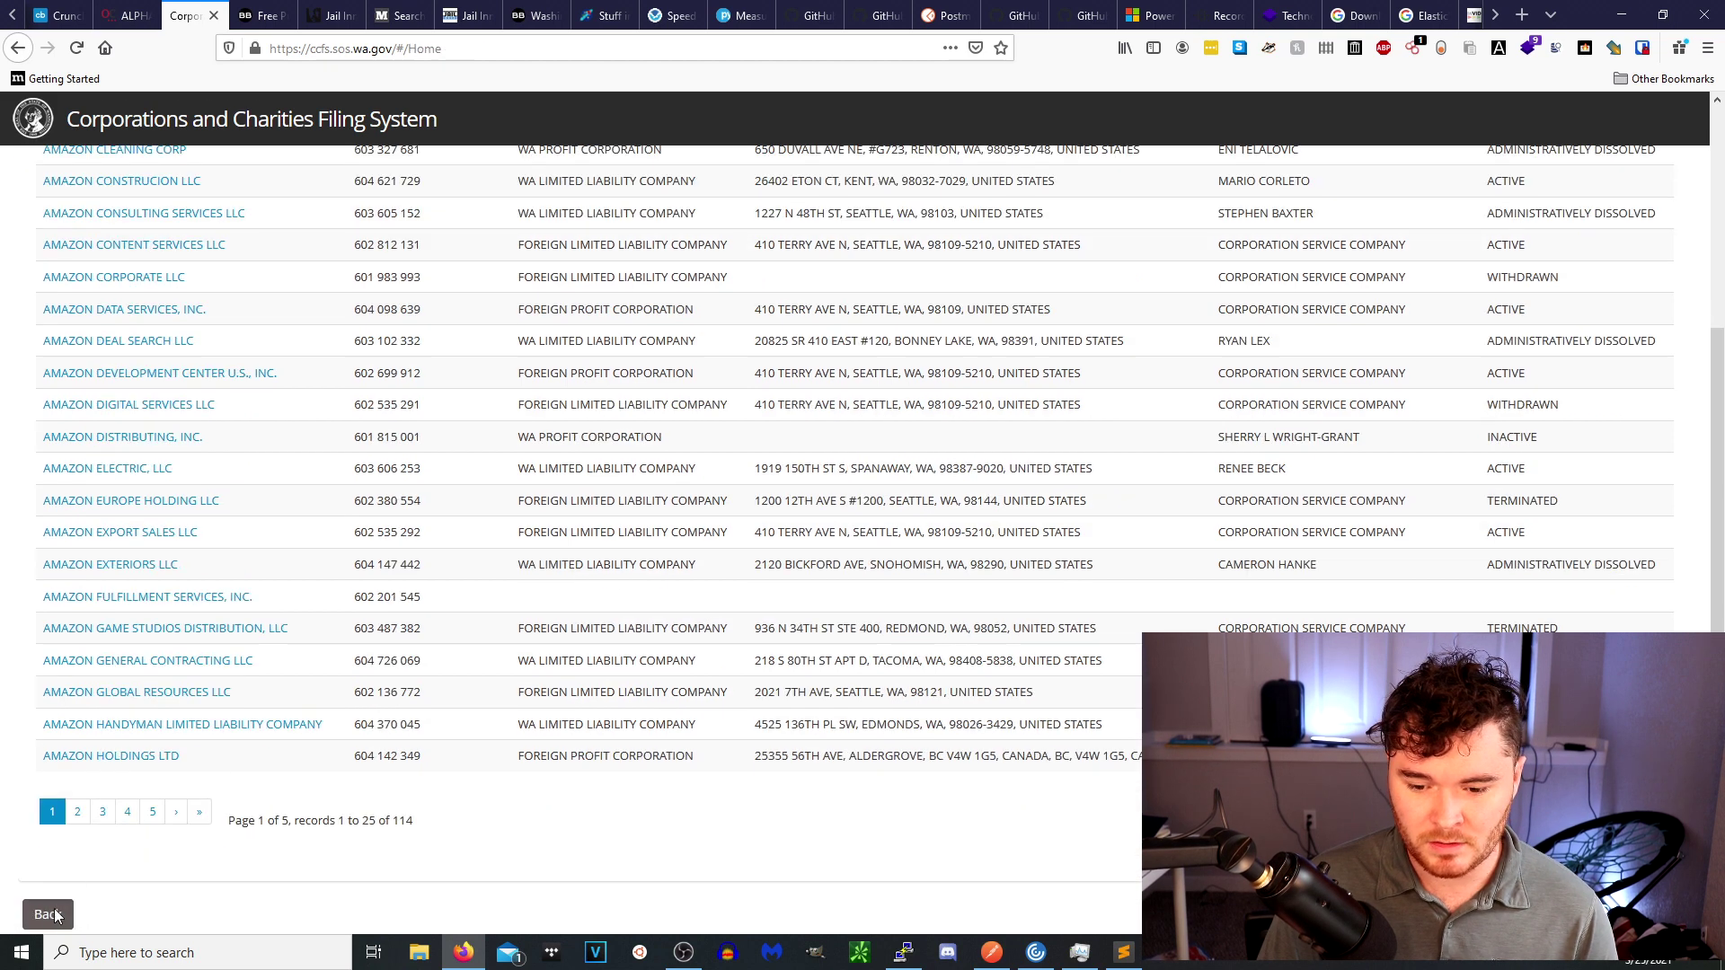
scroll(466, 691, "down", 3)
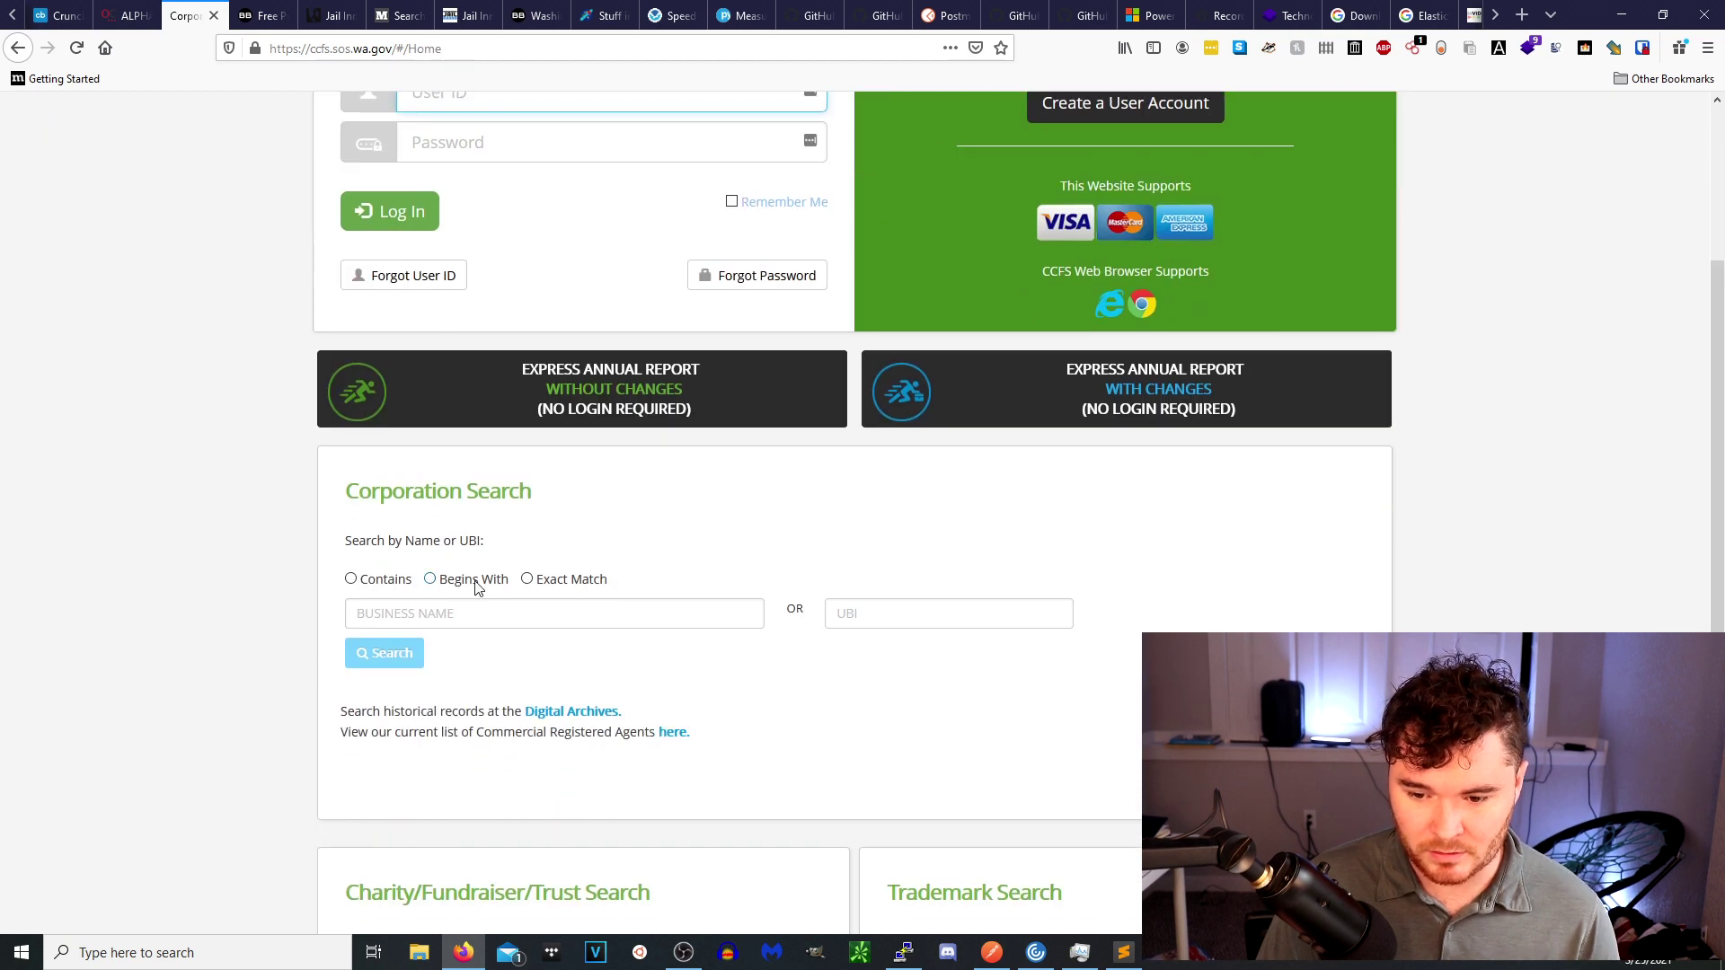
left_click(528, 579)
left_click(522, 609)
type("AM")
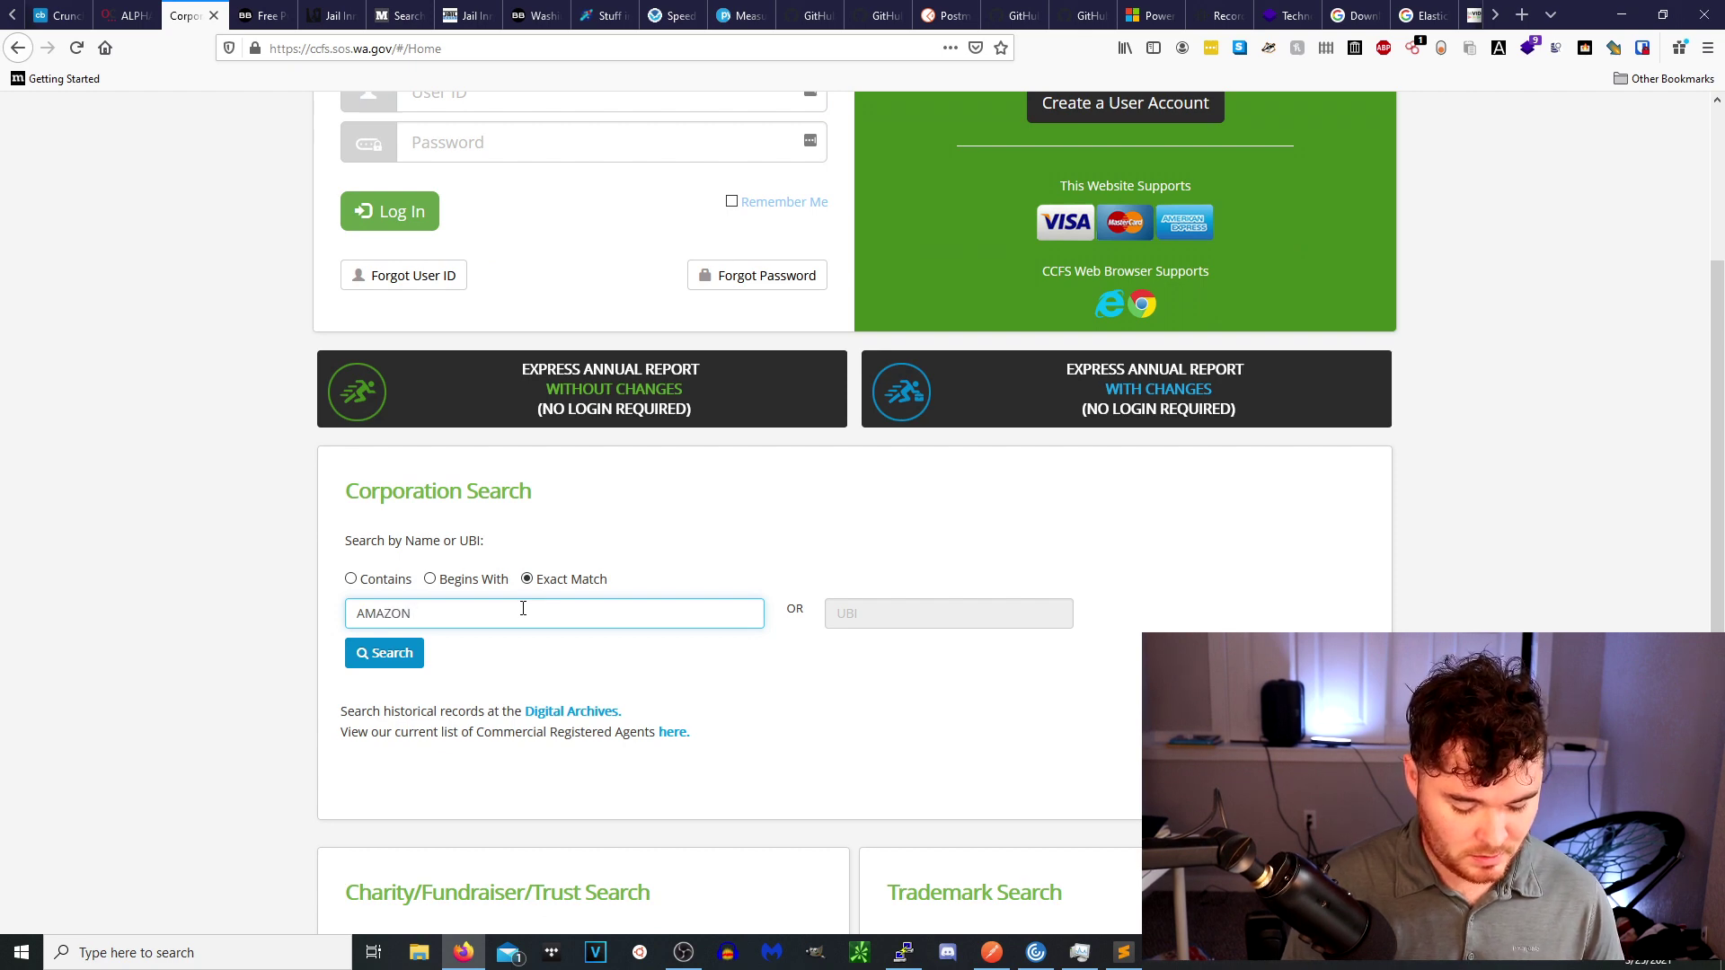
type("AZON")
key("Return")
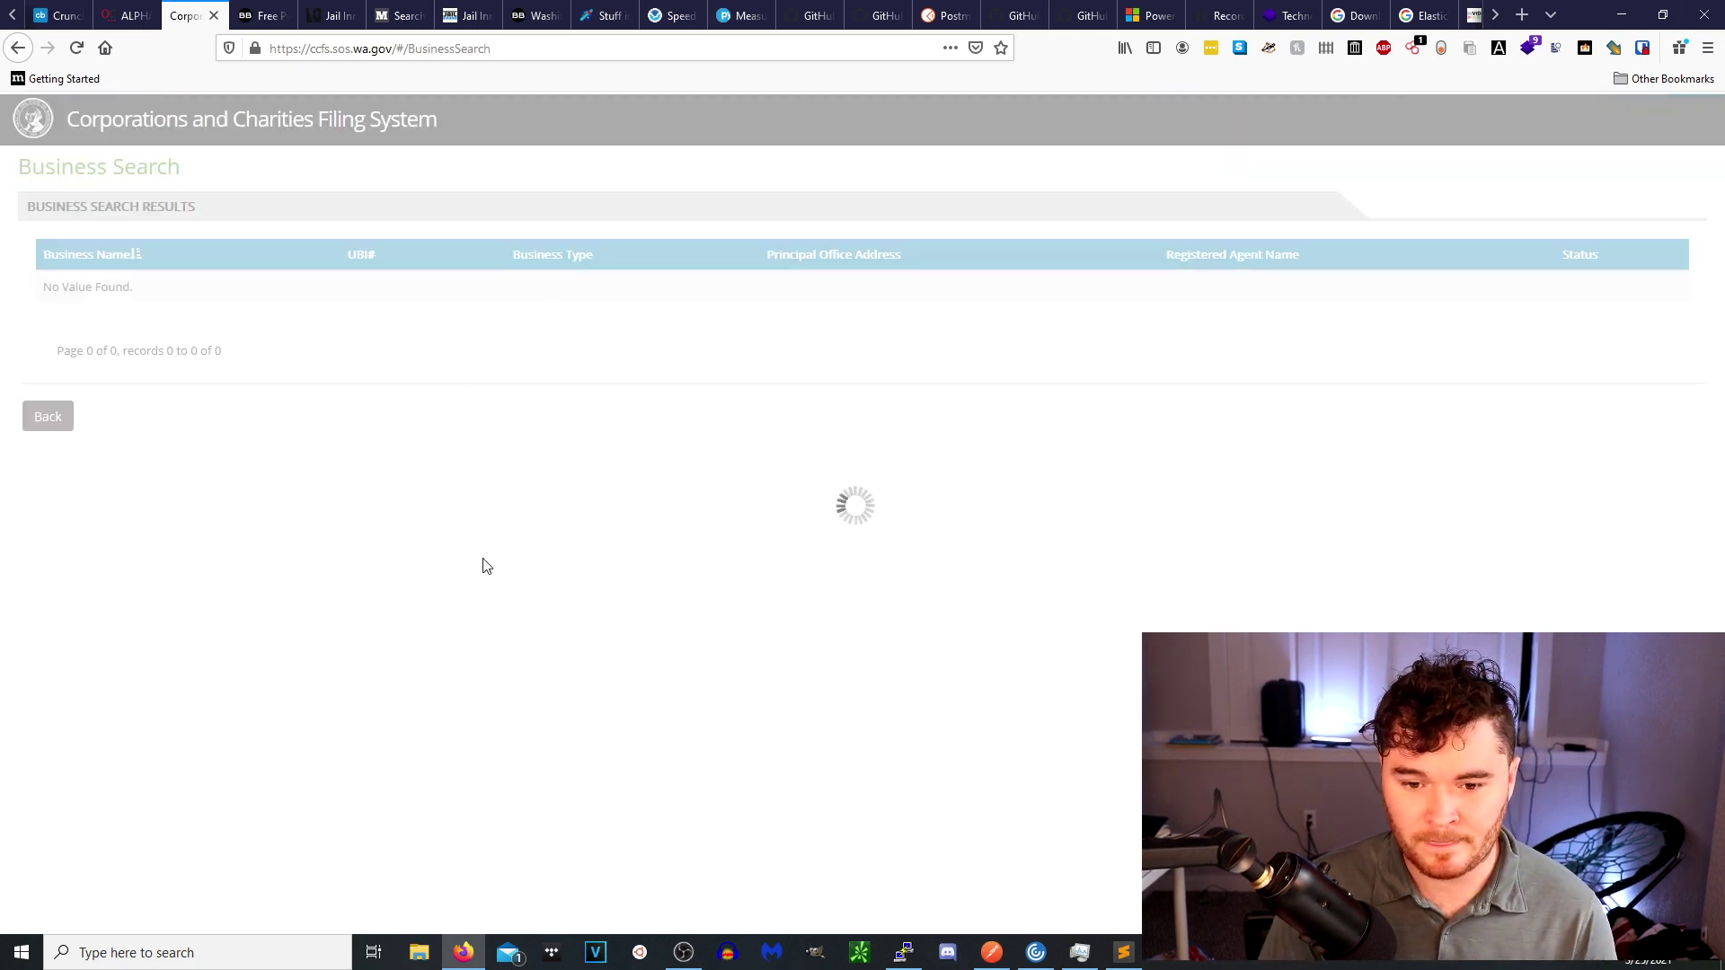
left_click(48, 416)
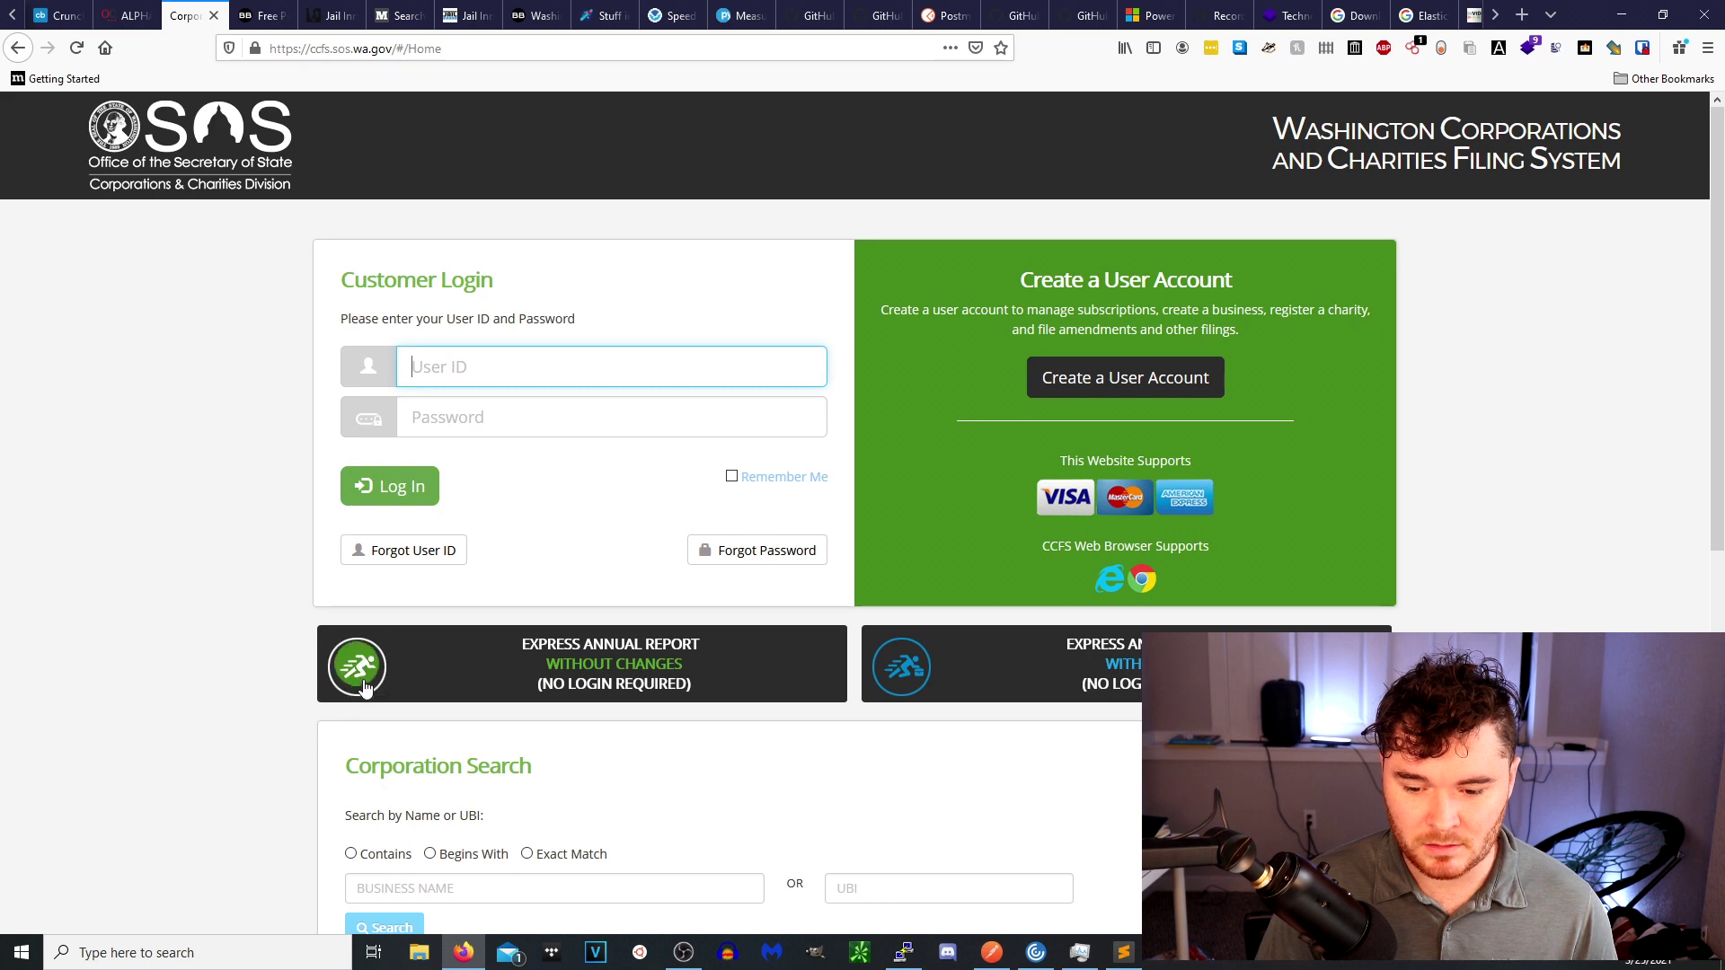
left_click(540, 858)
left_click(491, 882)
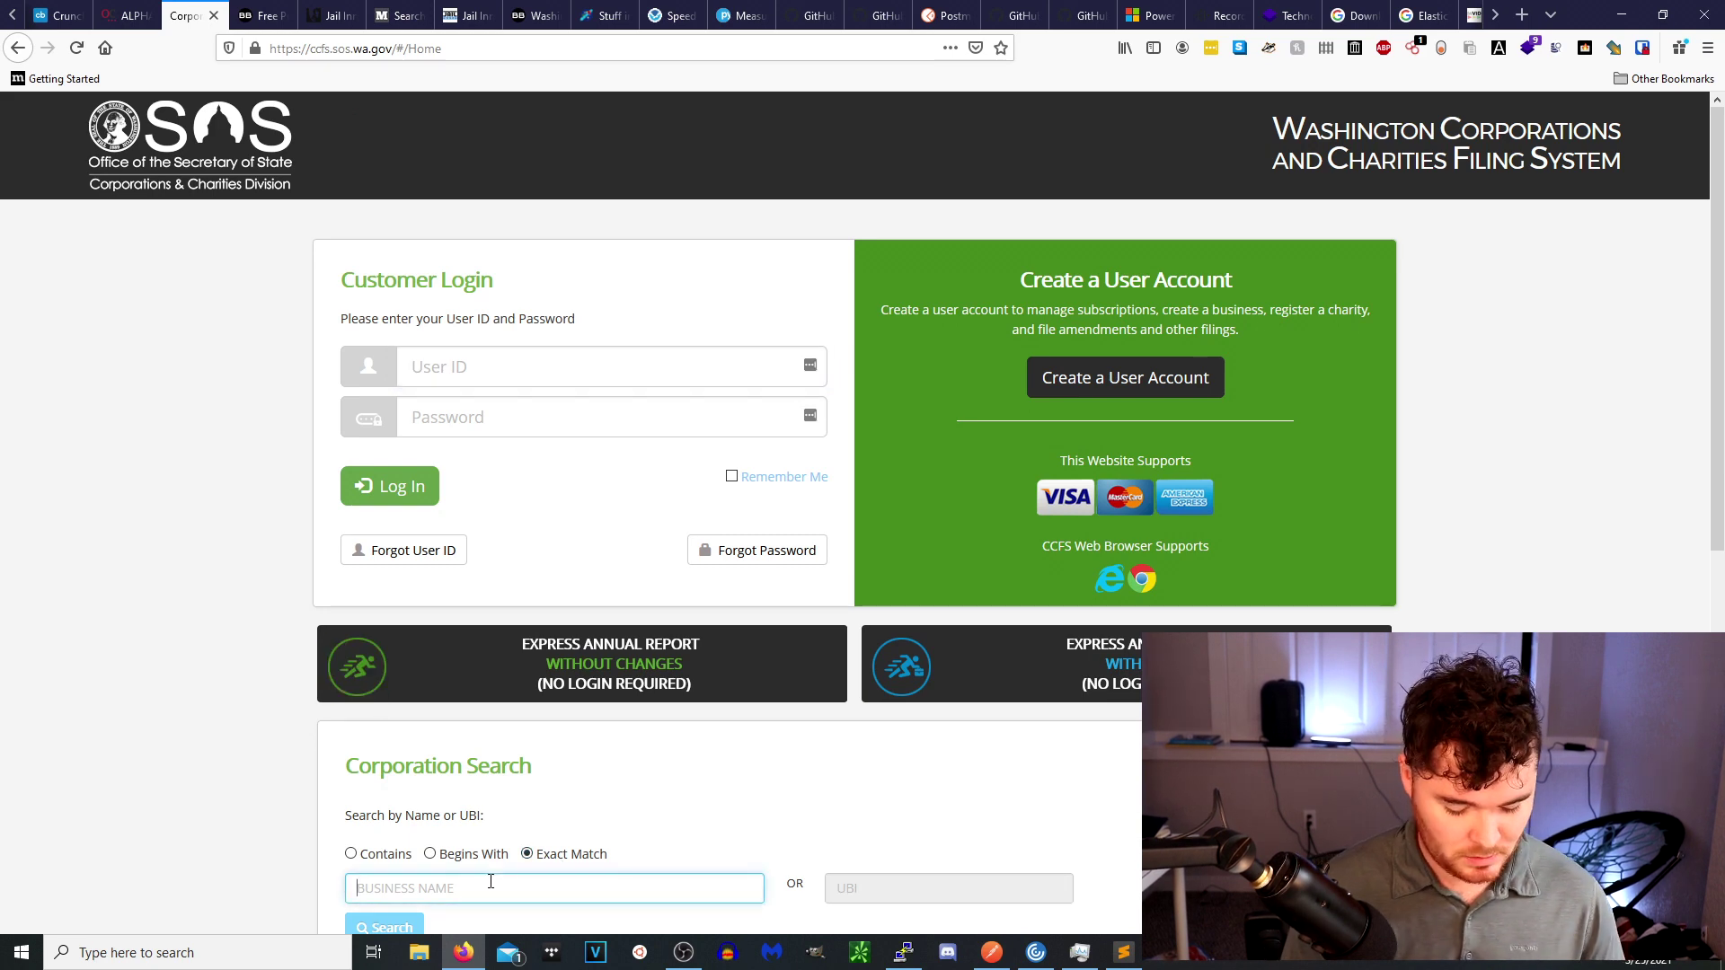
type("AMAZON LLC")
key("Return")
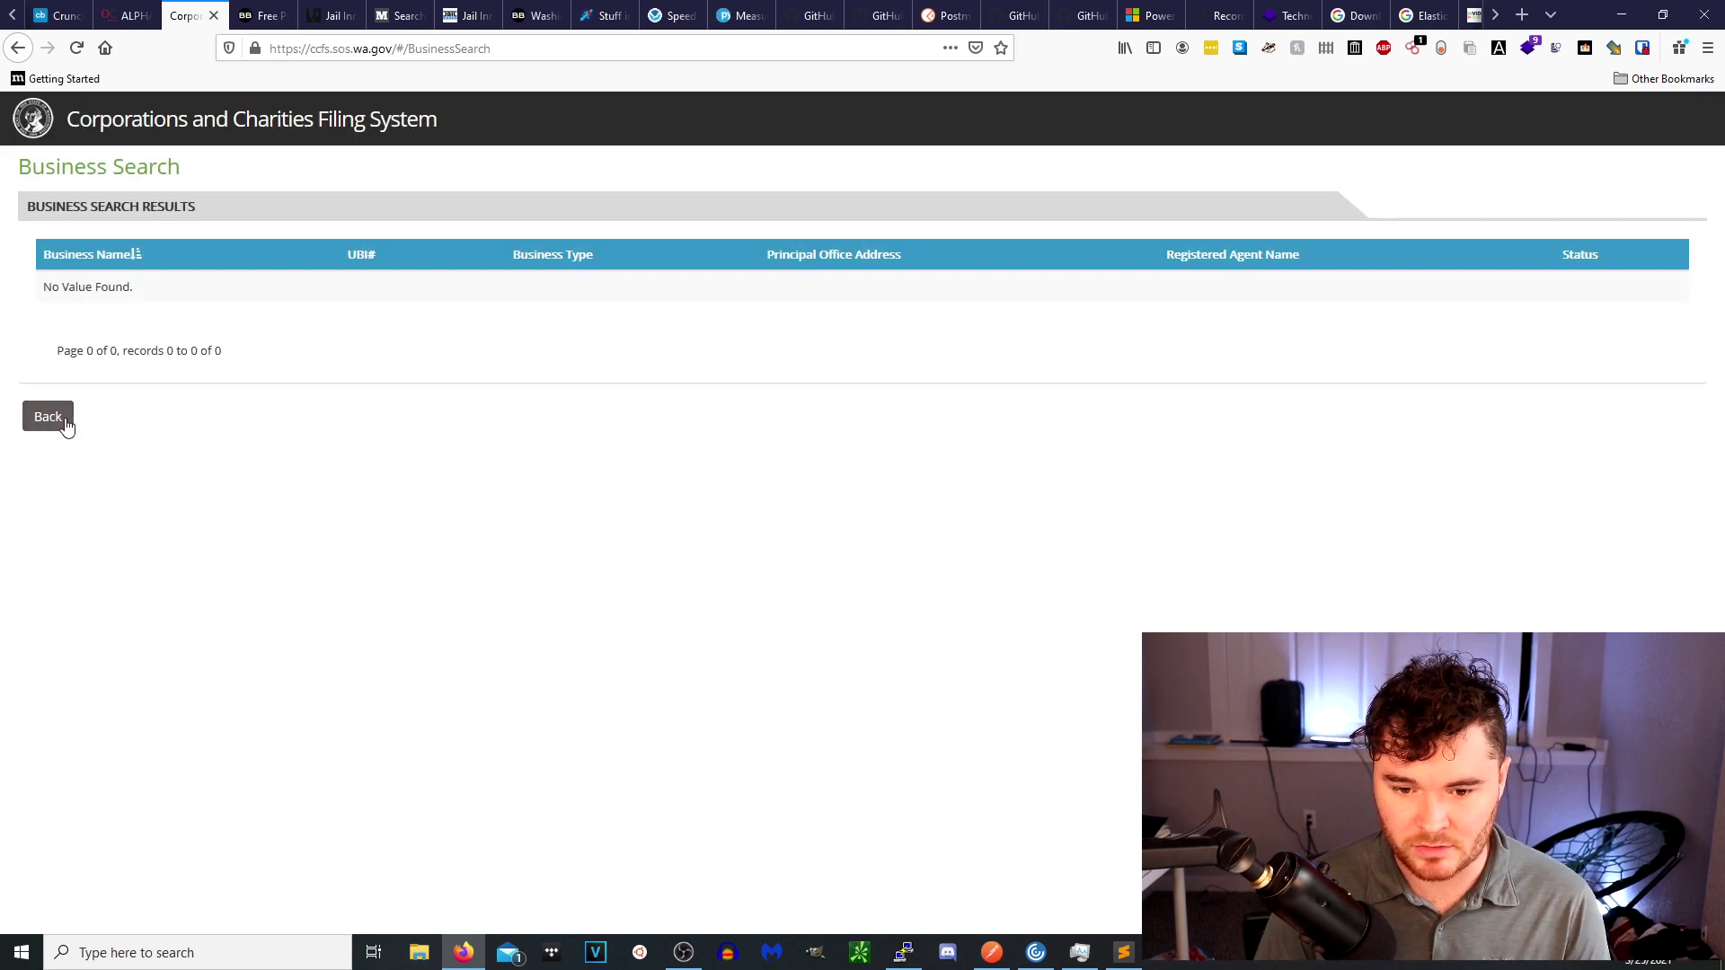
left_click(61, 423)
left_click(410, 883)
type("AMAZON")
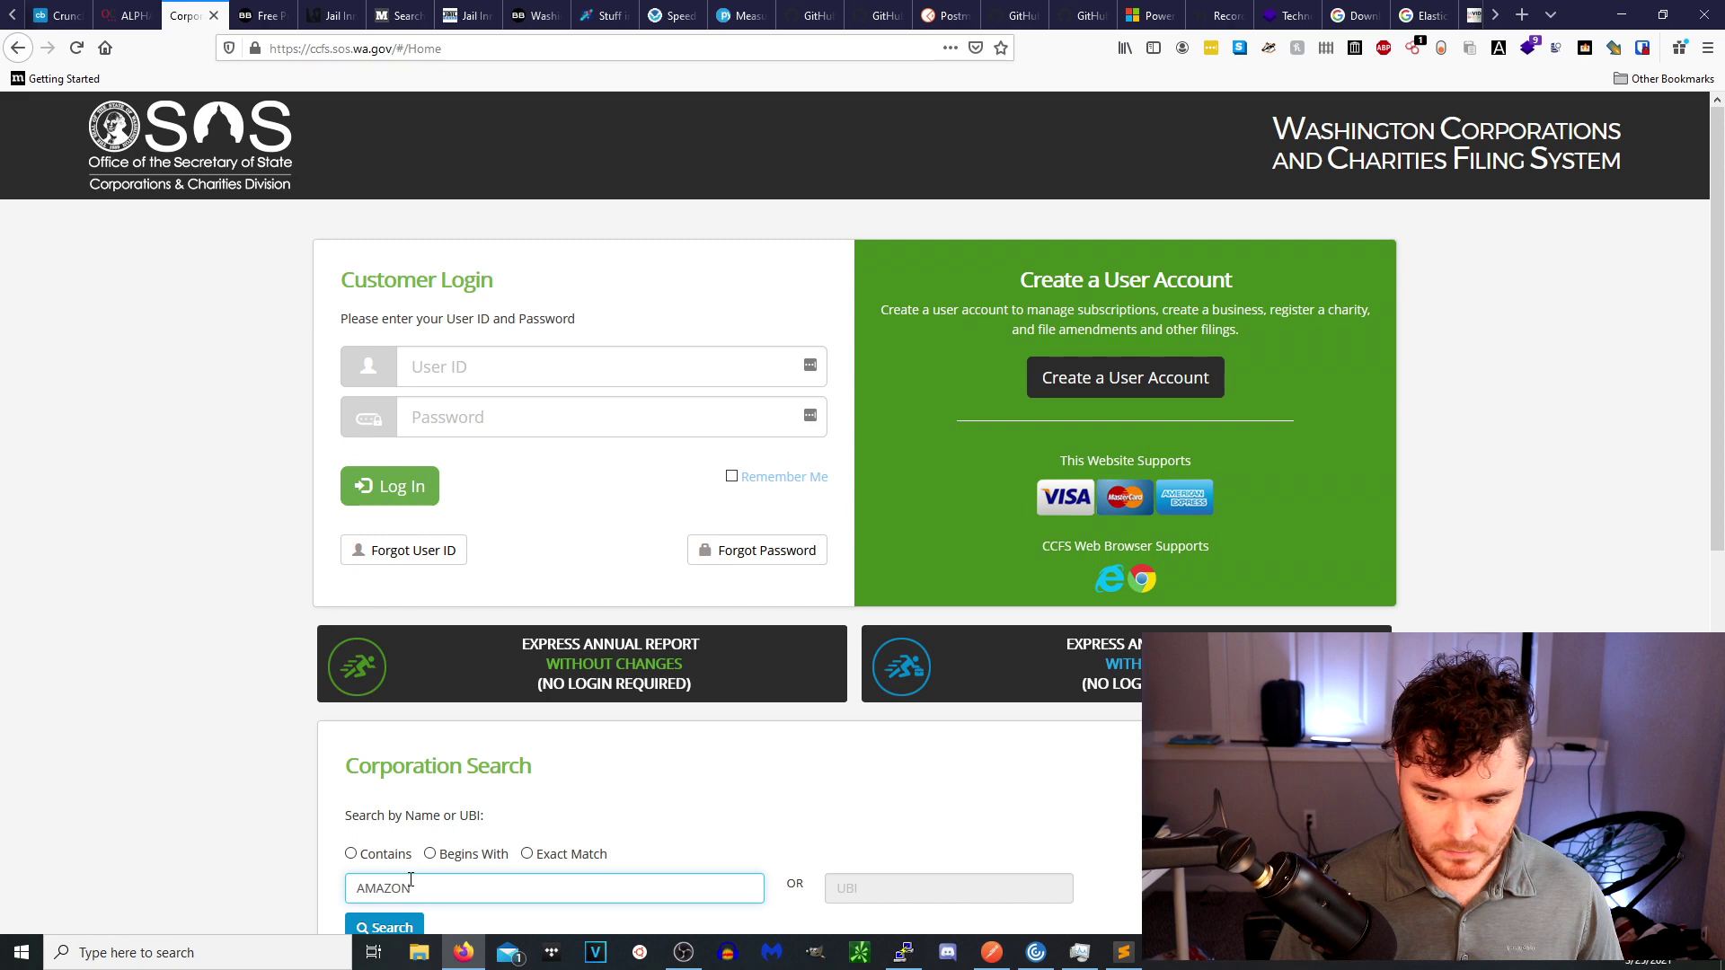
key("Return")
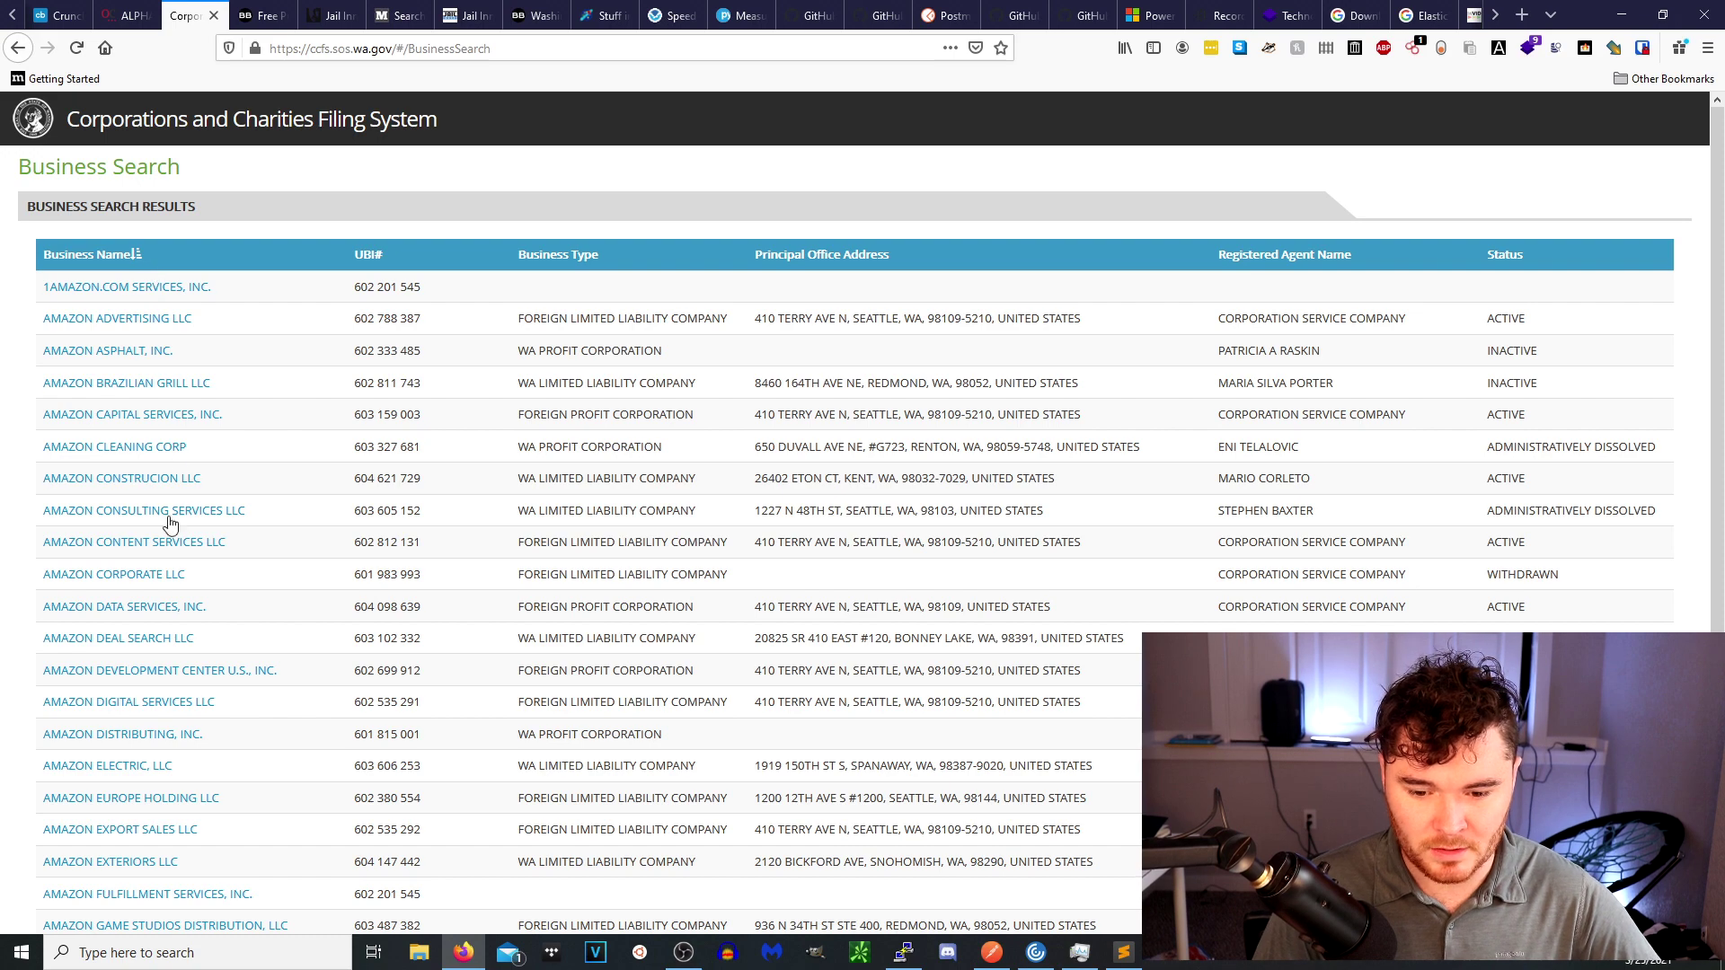
scroll(188, 774, "down", 3)
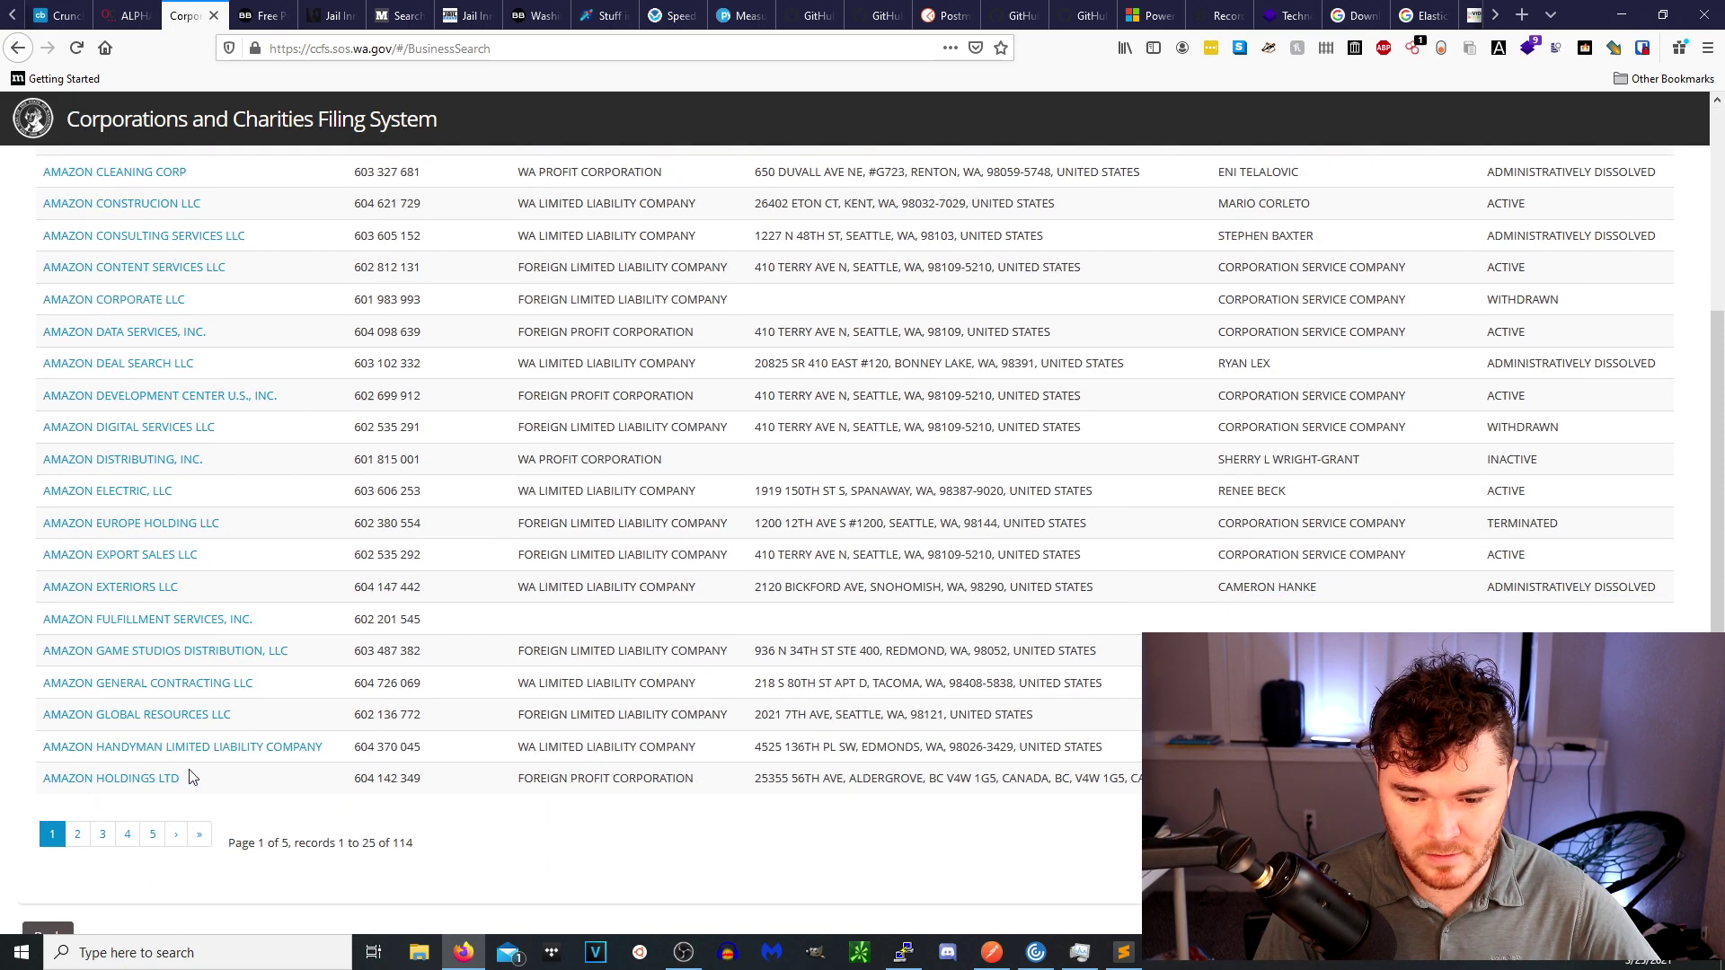
left_click(77, 835)
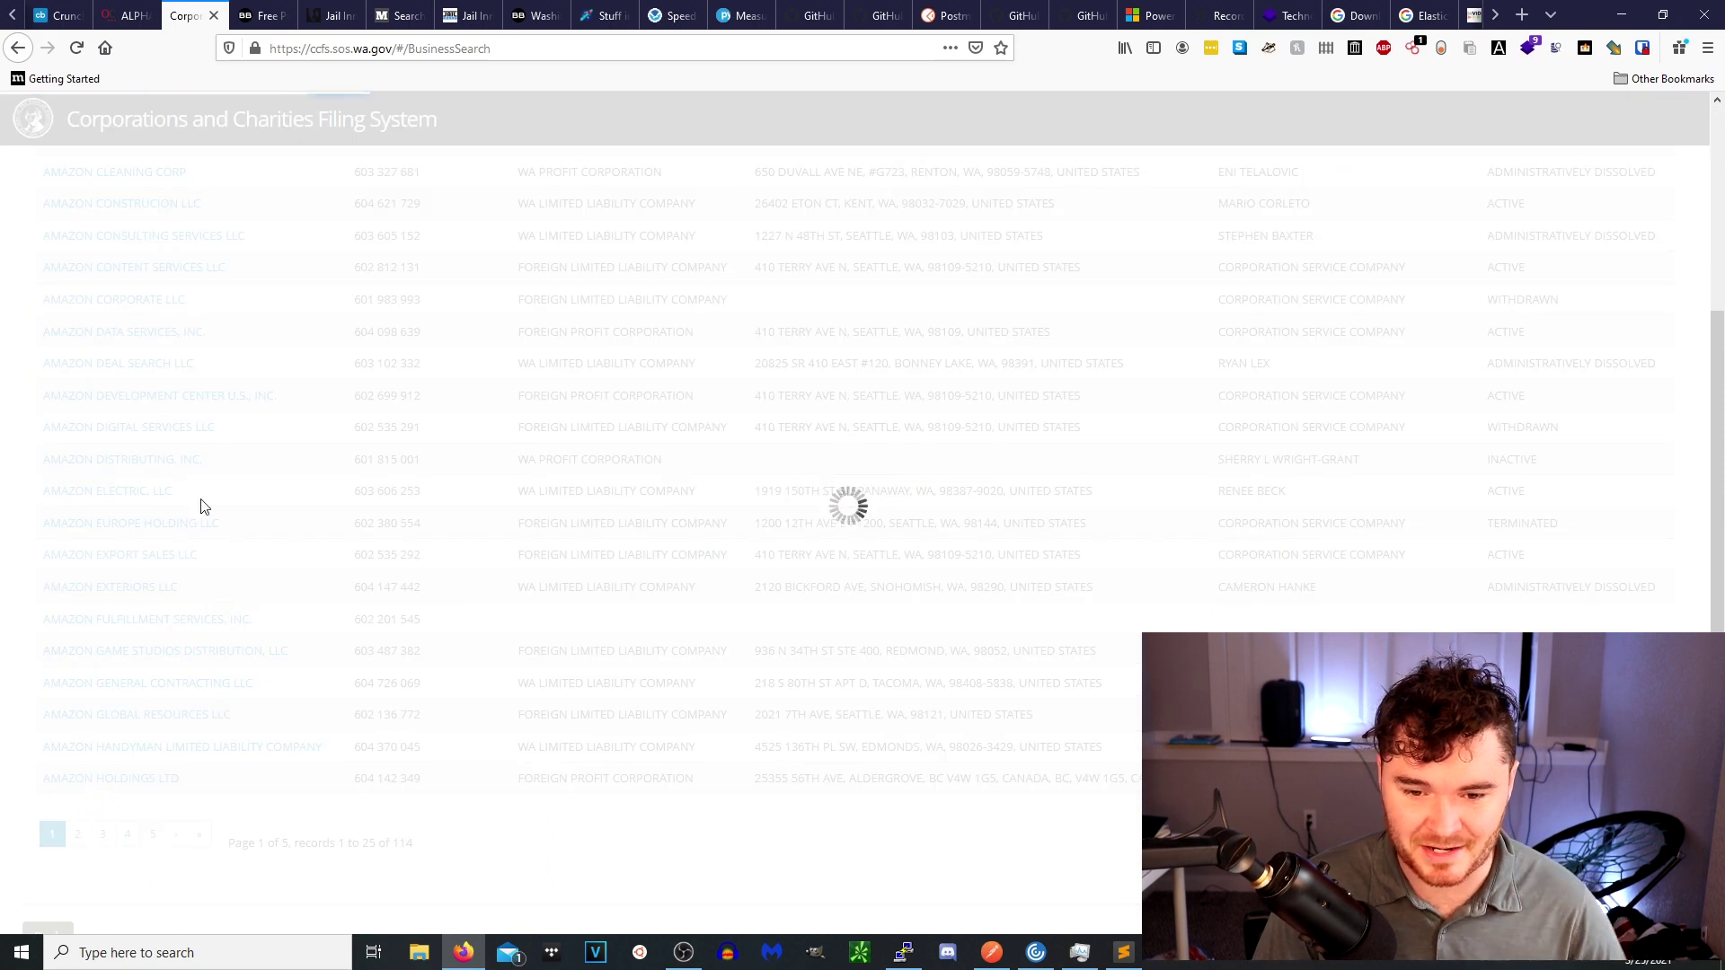
left_click(93, 833)
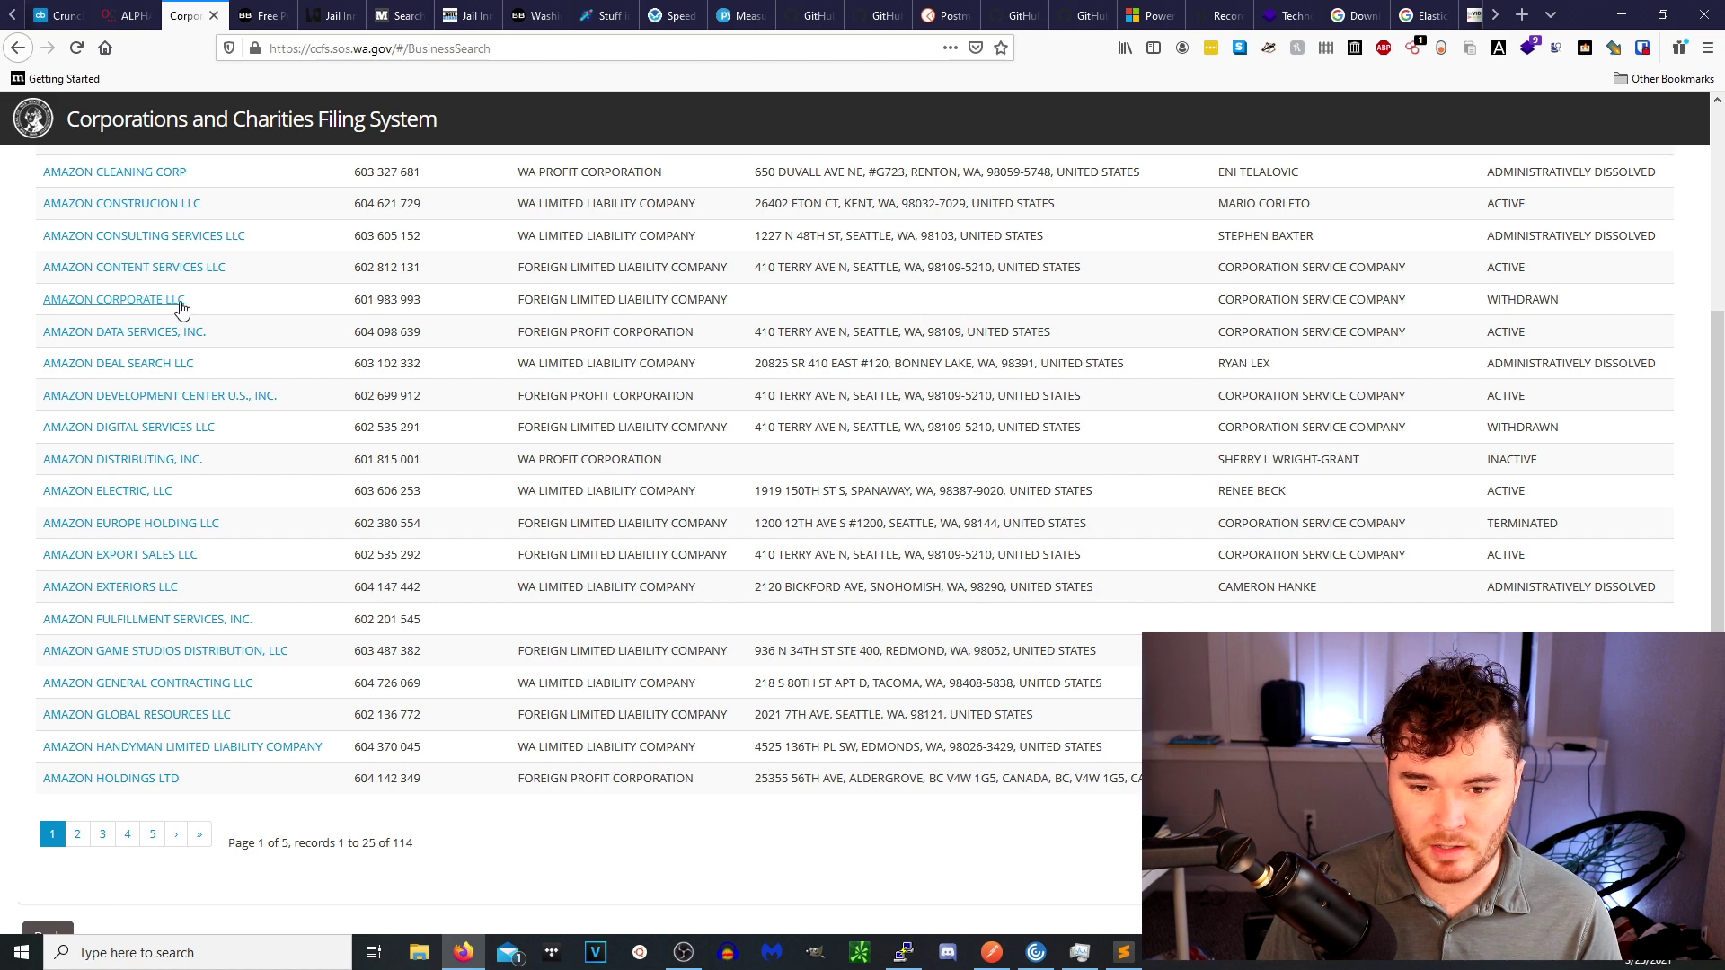
left_click(181, 309)
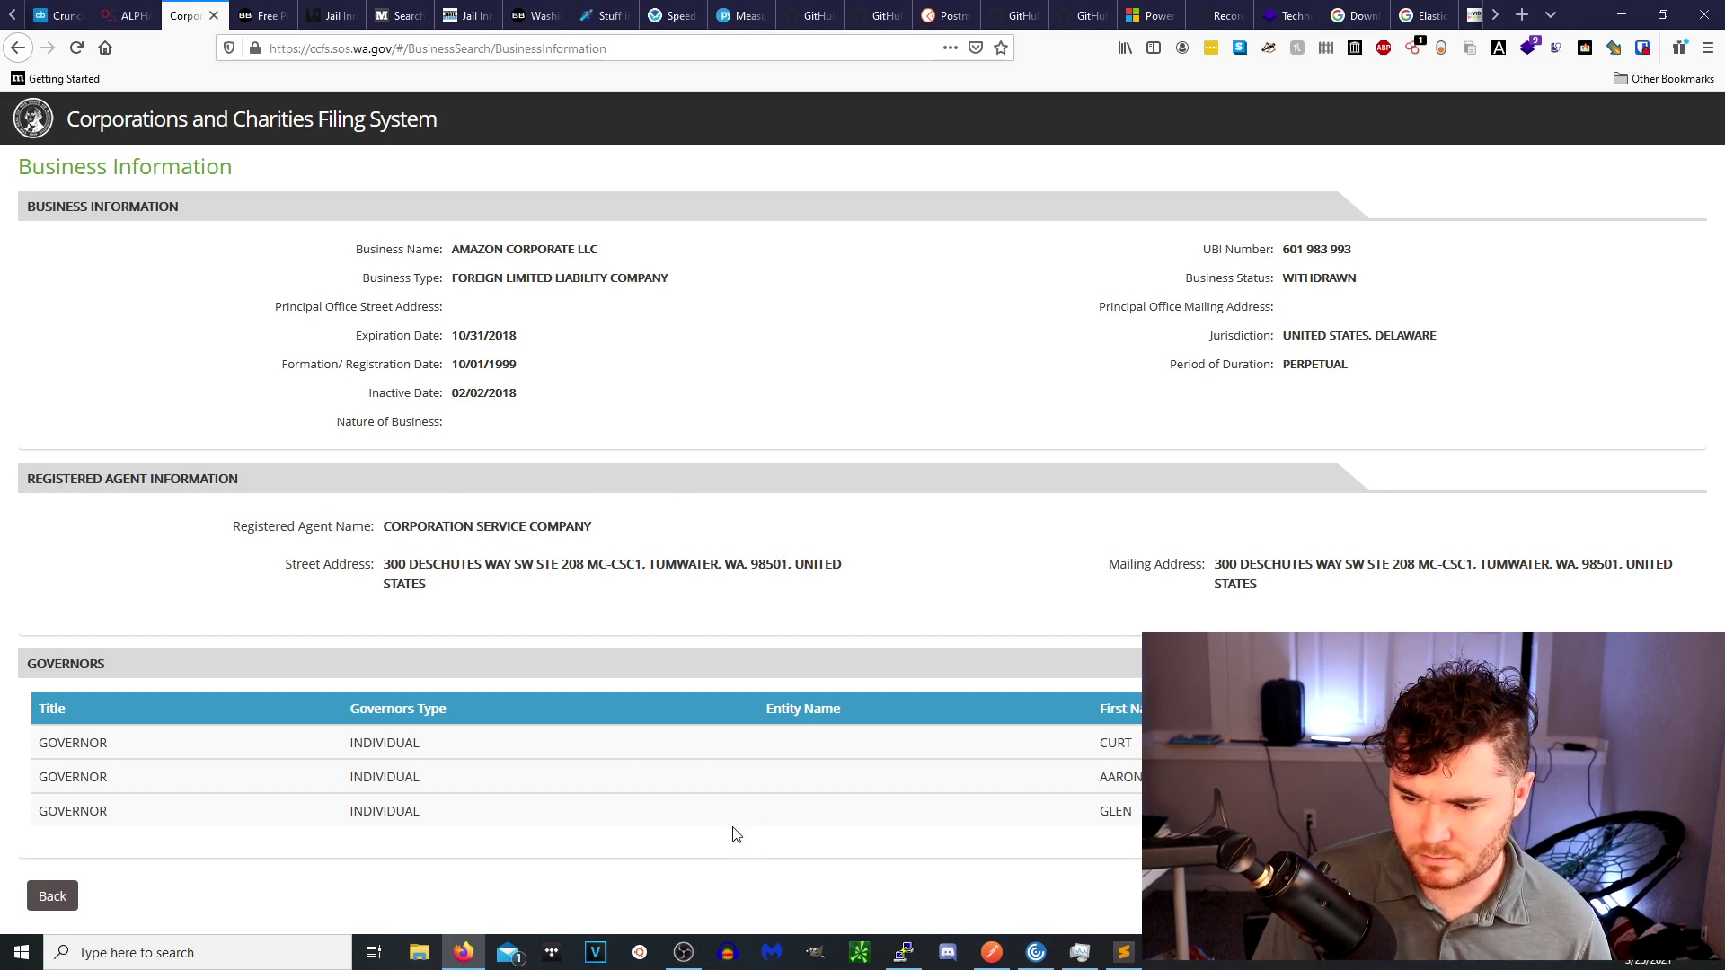
left_click(51, 896)
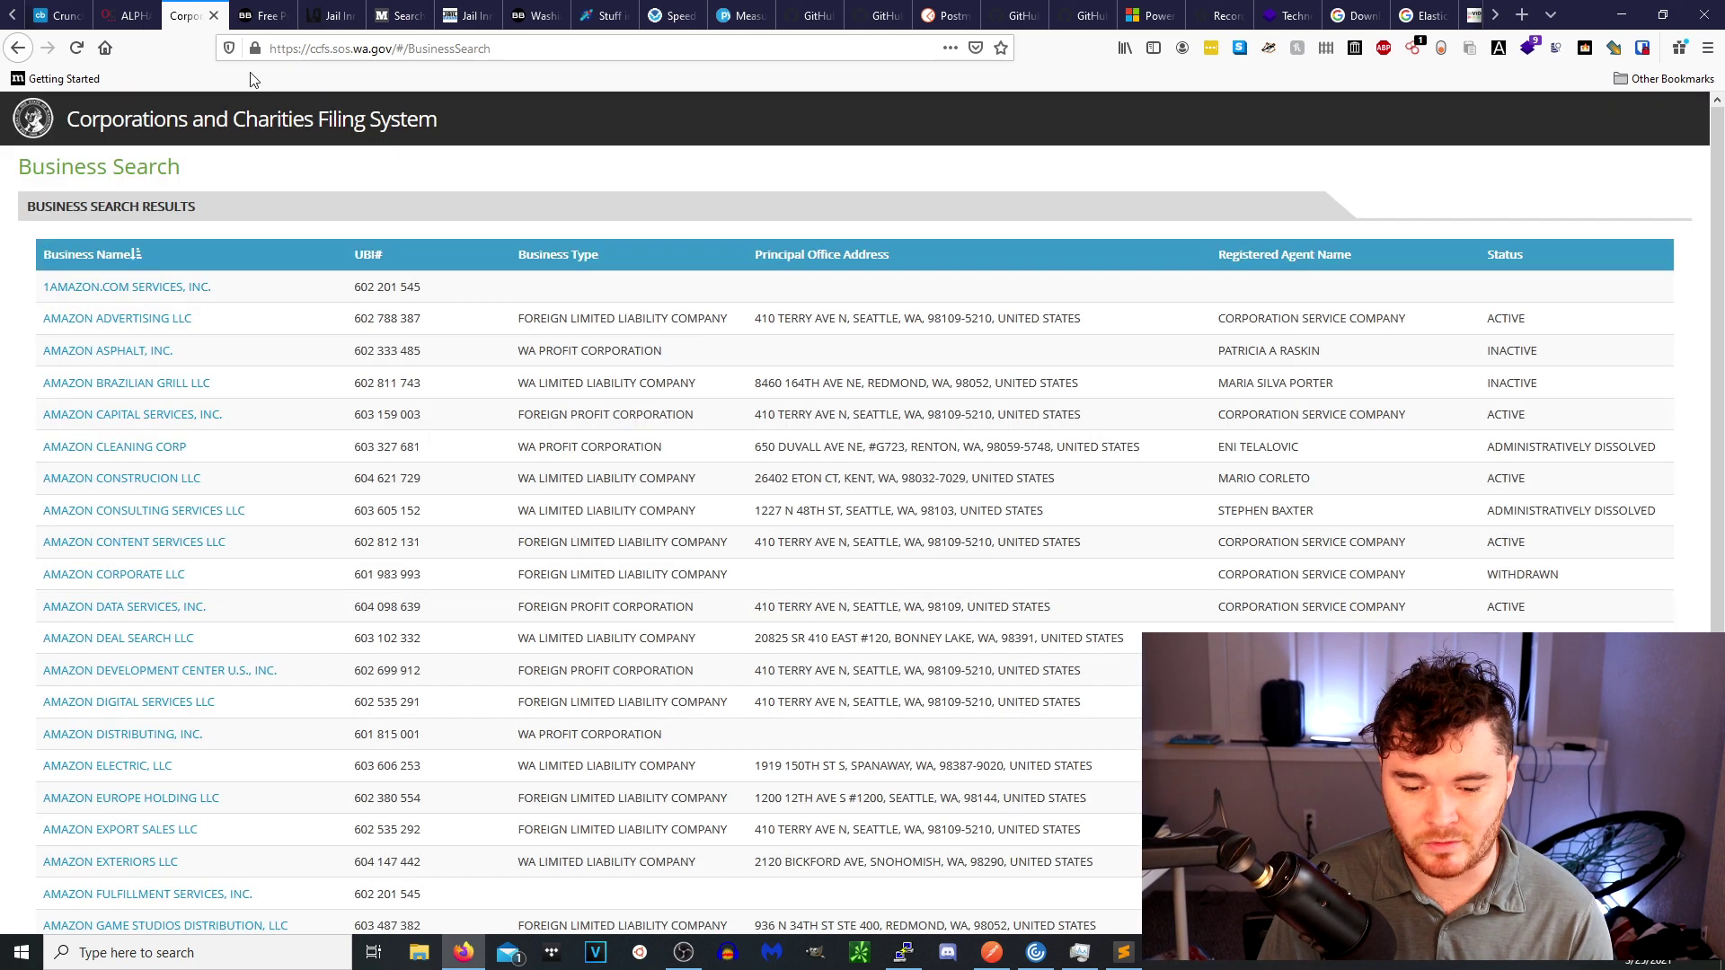
scroll(261, 477, "down", 3)
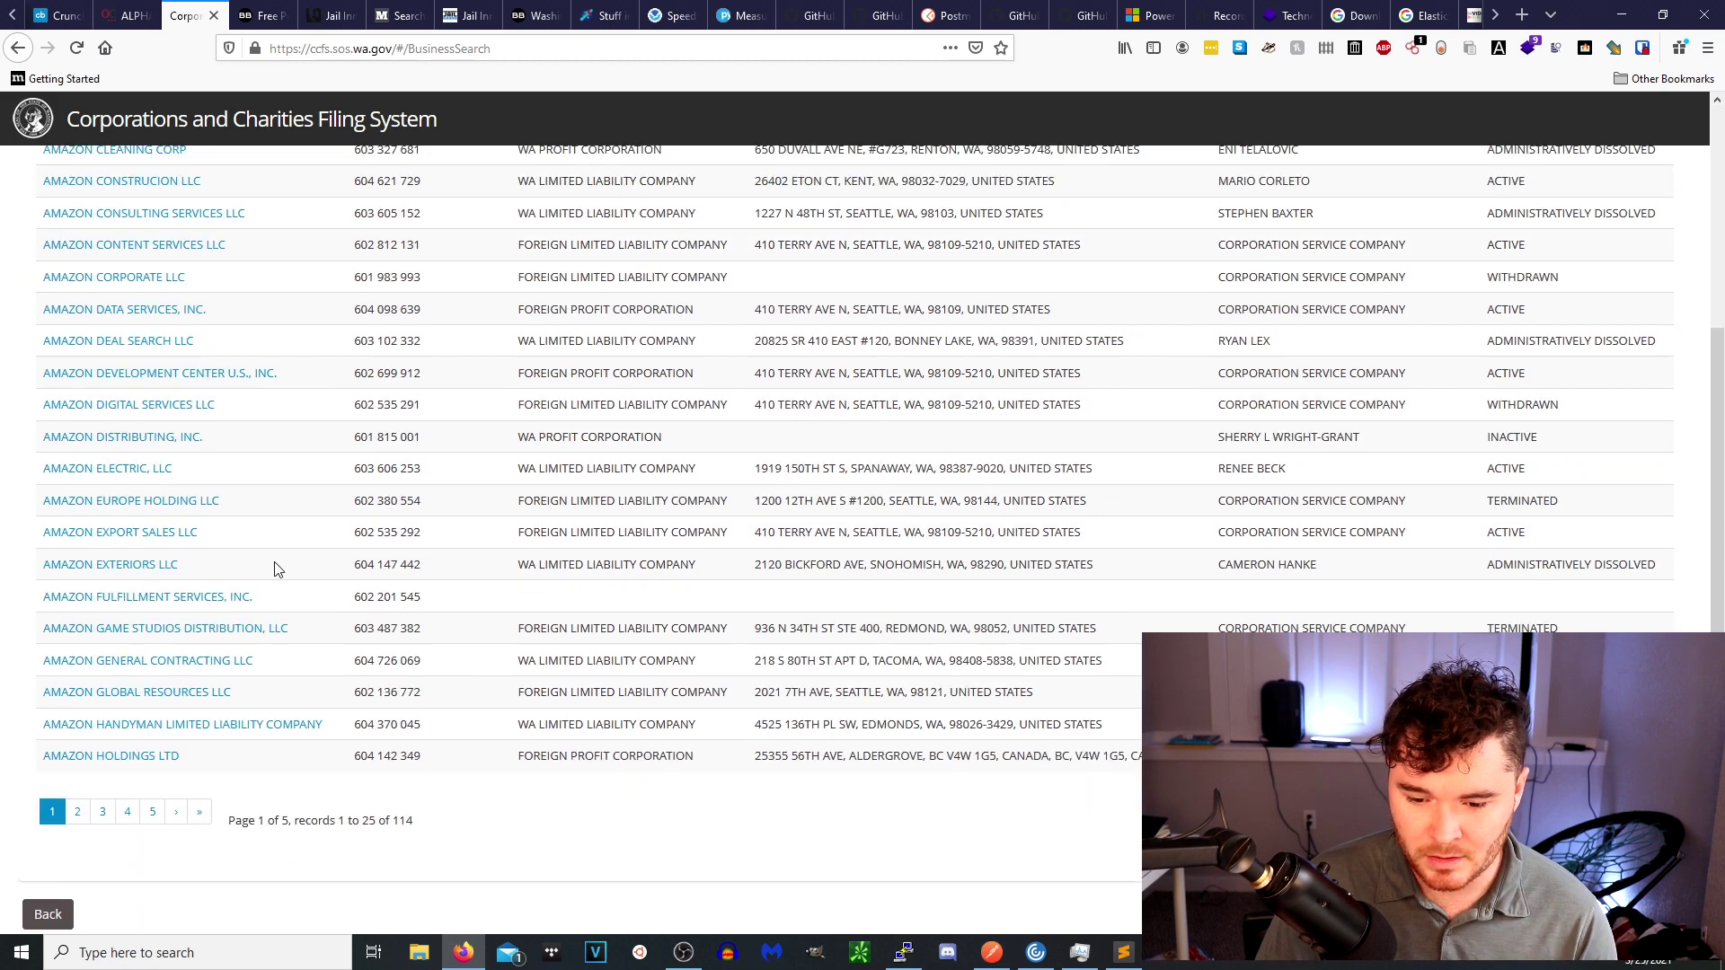
Search Black Book Online's public record lookups for 'KING COUNTY WA'.
left_click(264, 20)
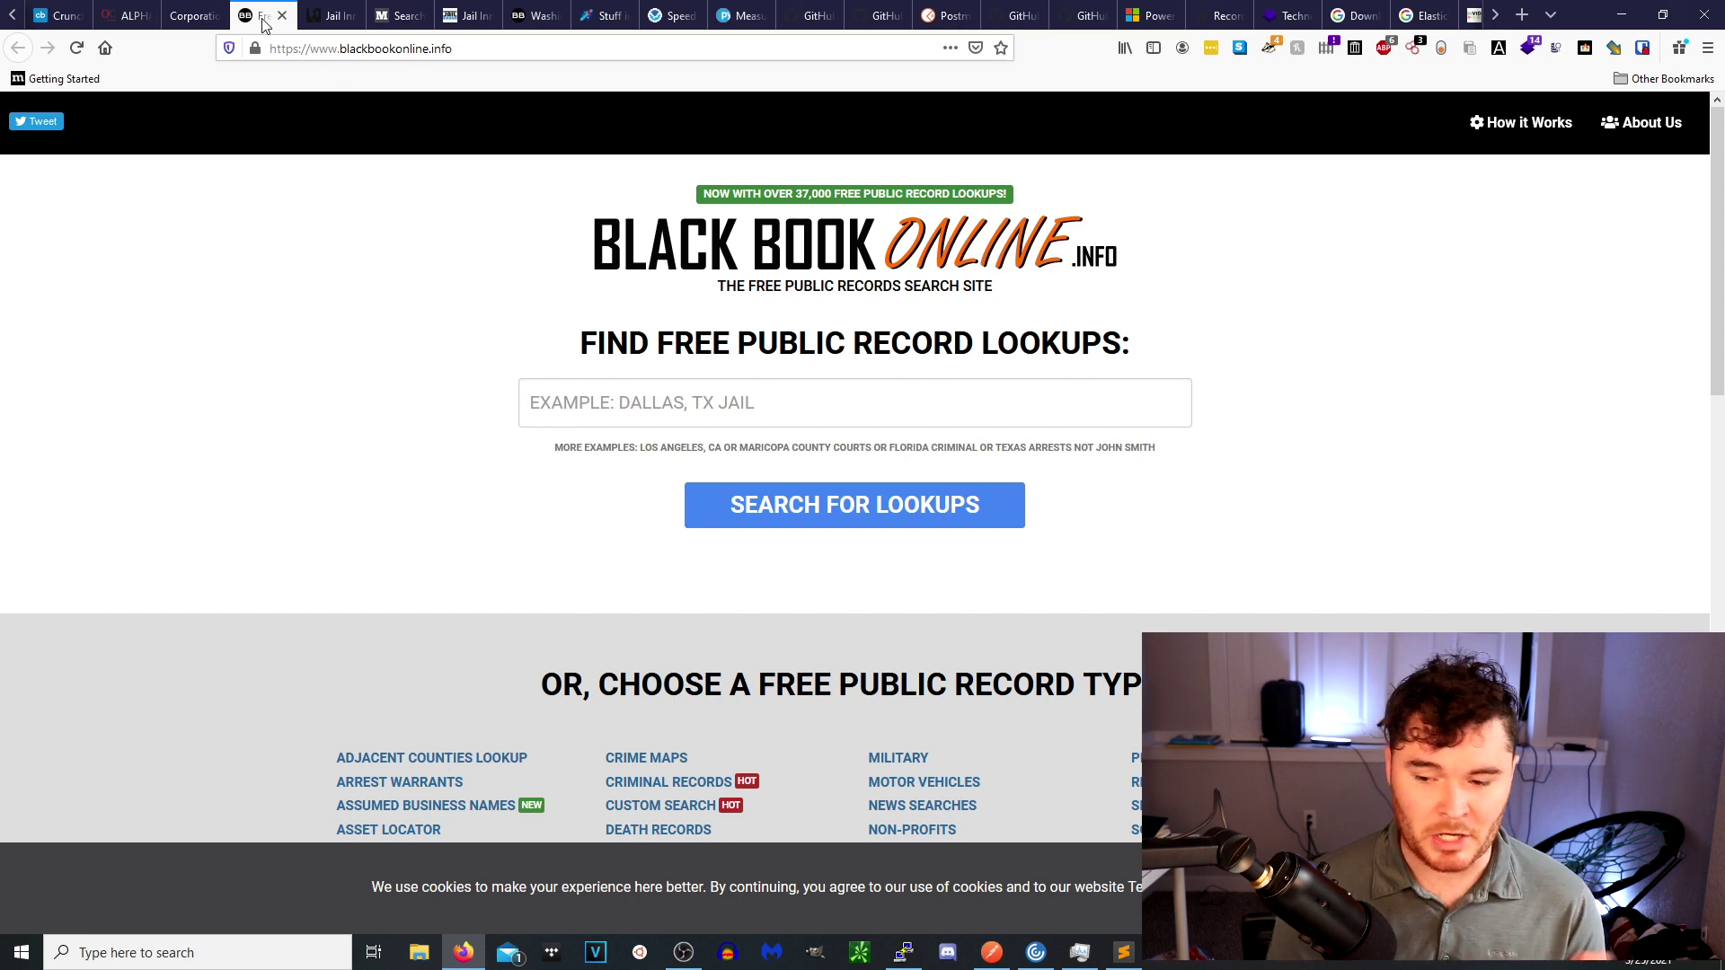
left_click(727, 423)
type("KING COUNTY")
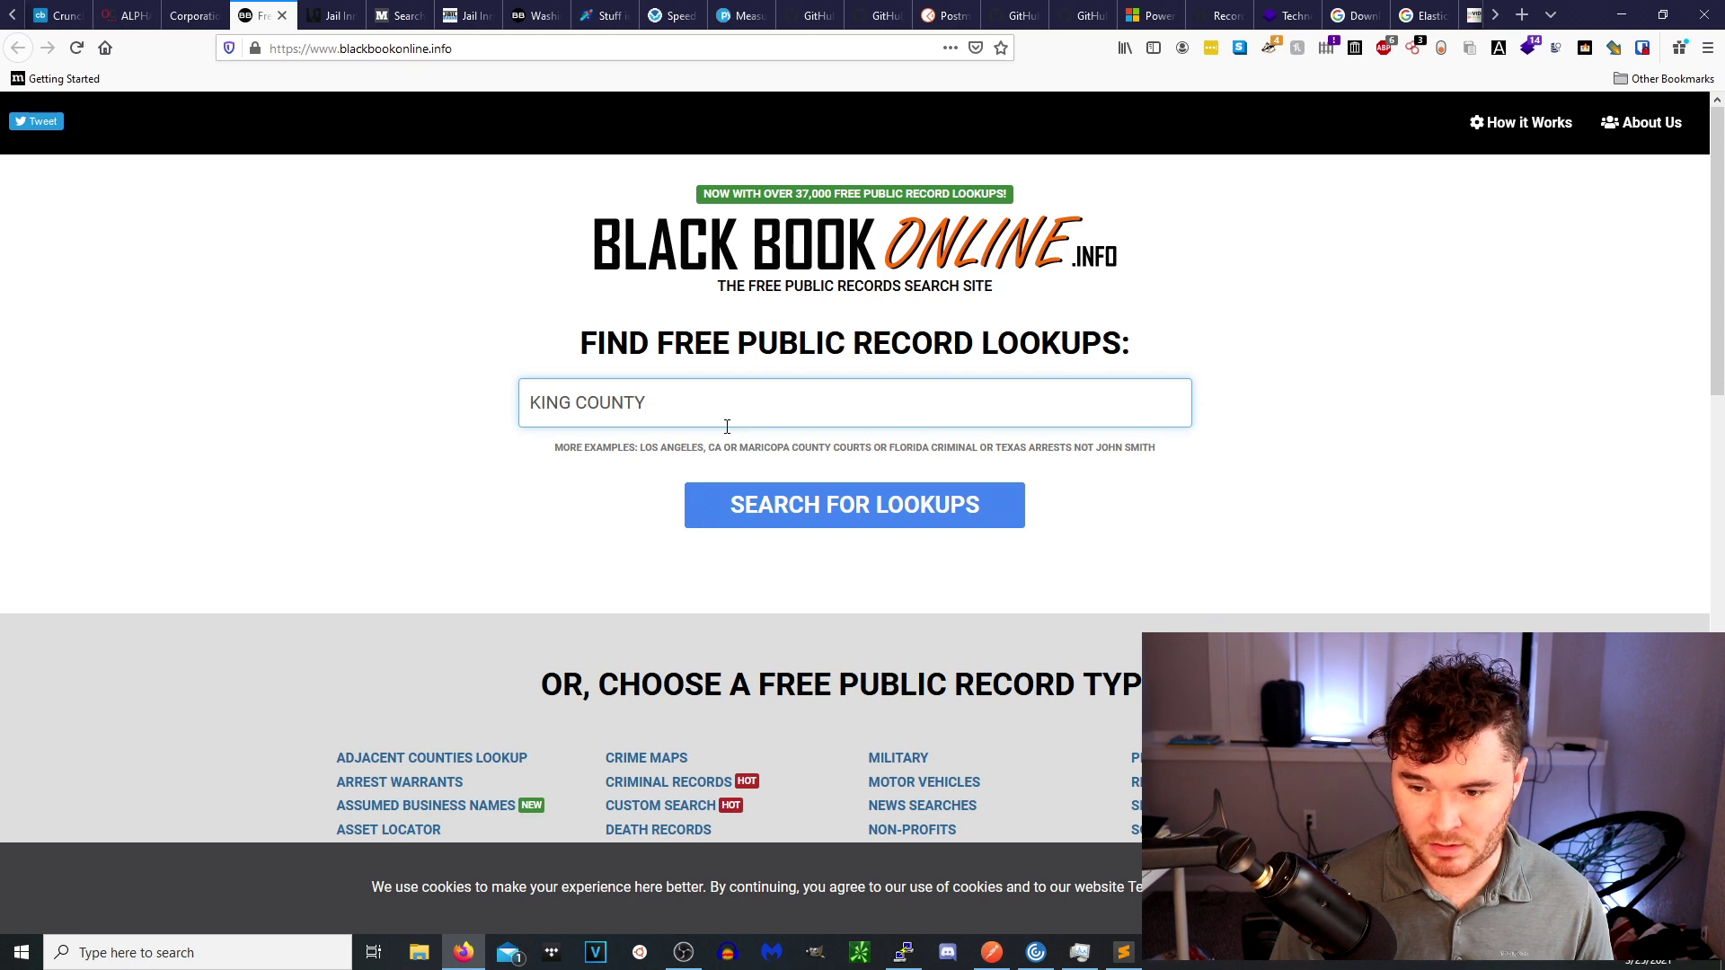
type(" WA")
key("Return")
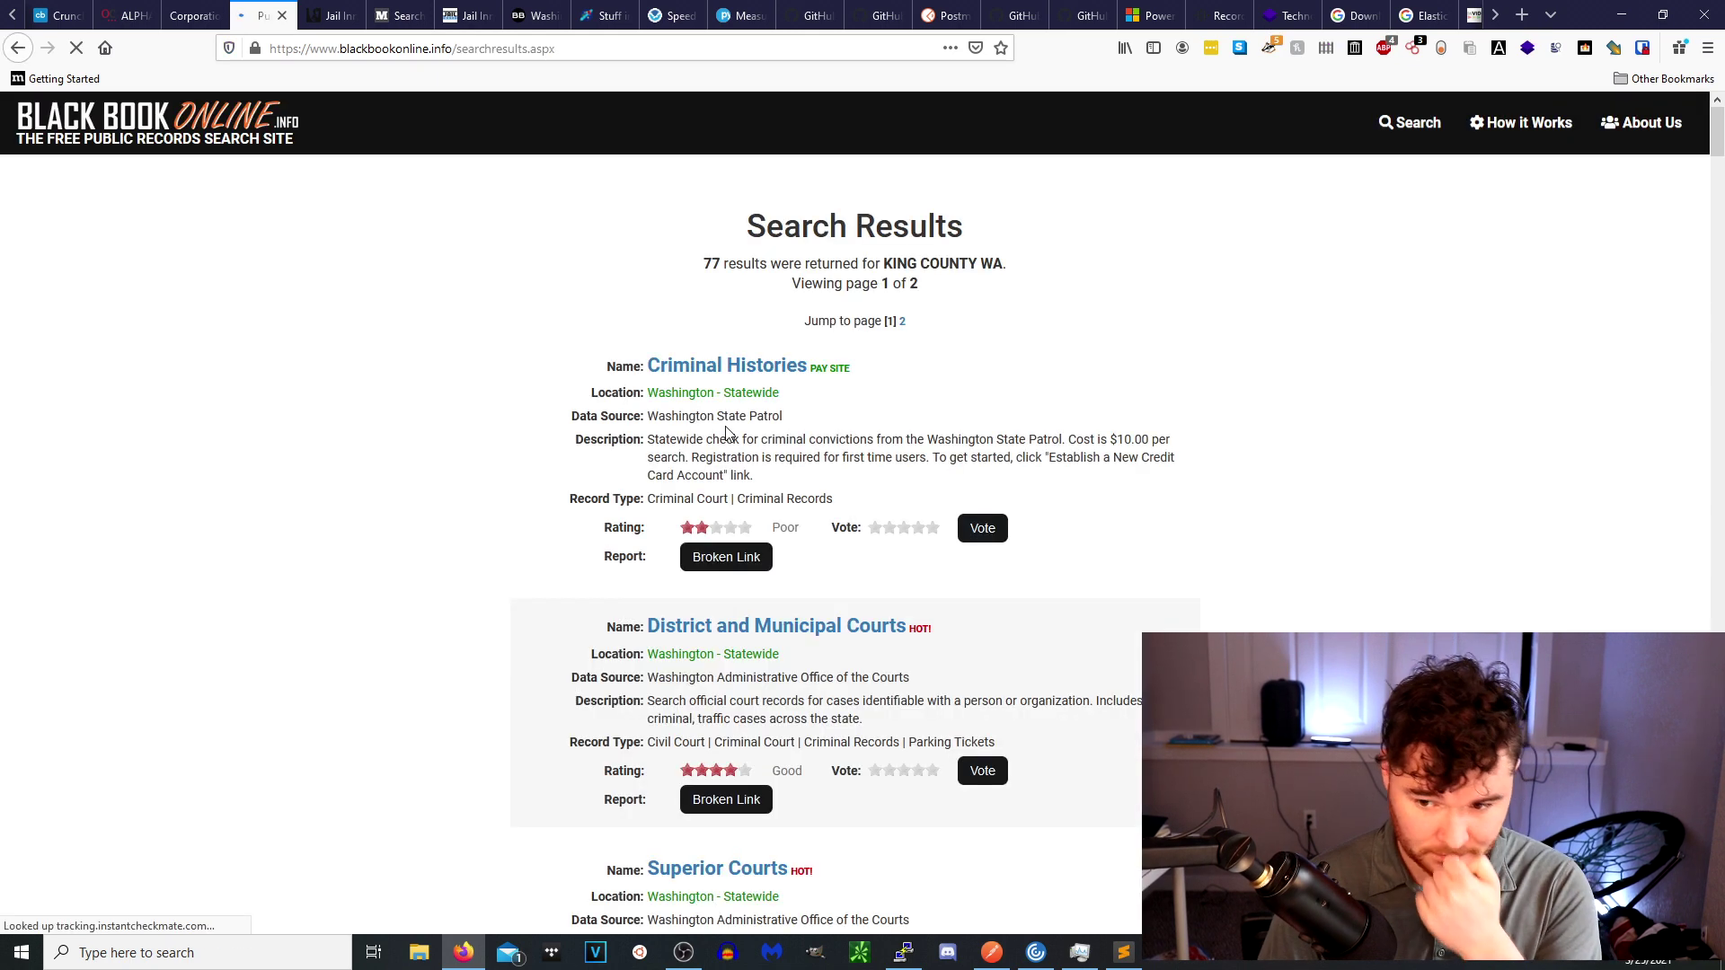
Browse the King County, WA record listings, then switch to the King County Jail Inmate Lookup.
scroll(922, 479, "down", 1)
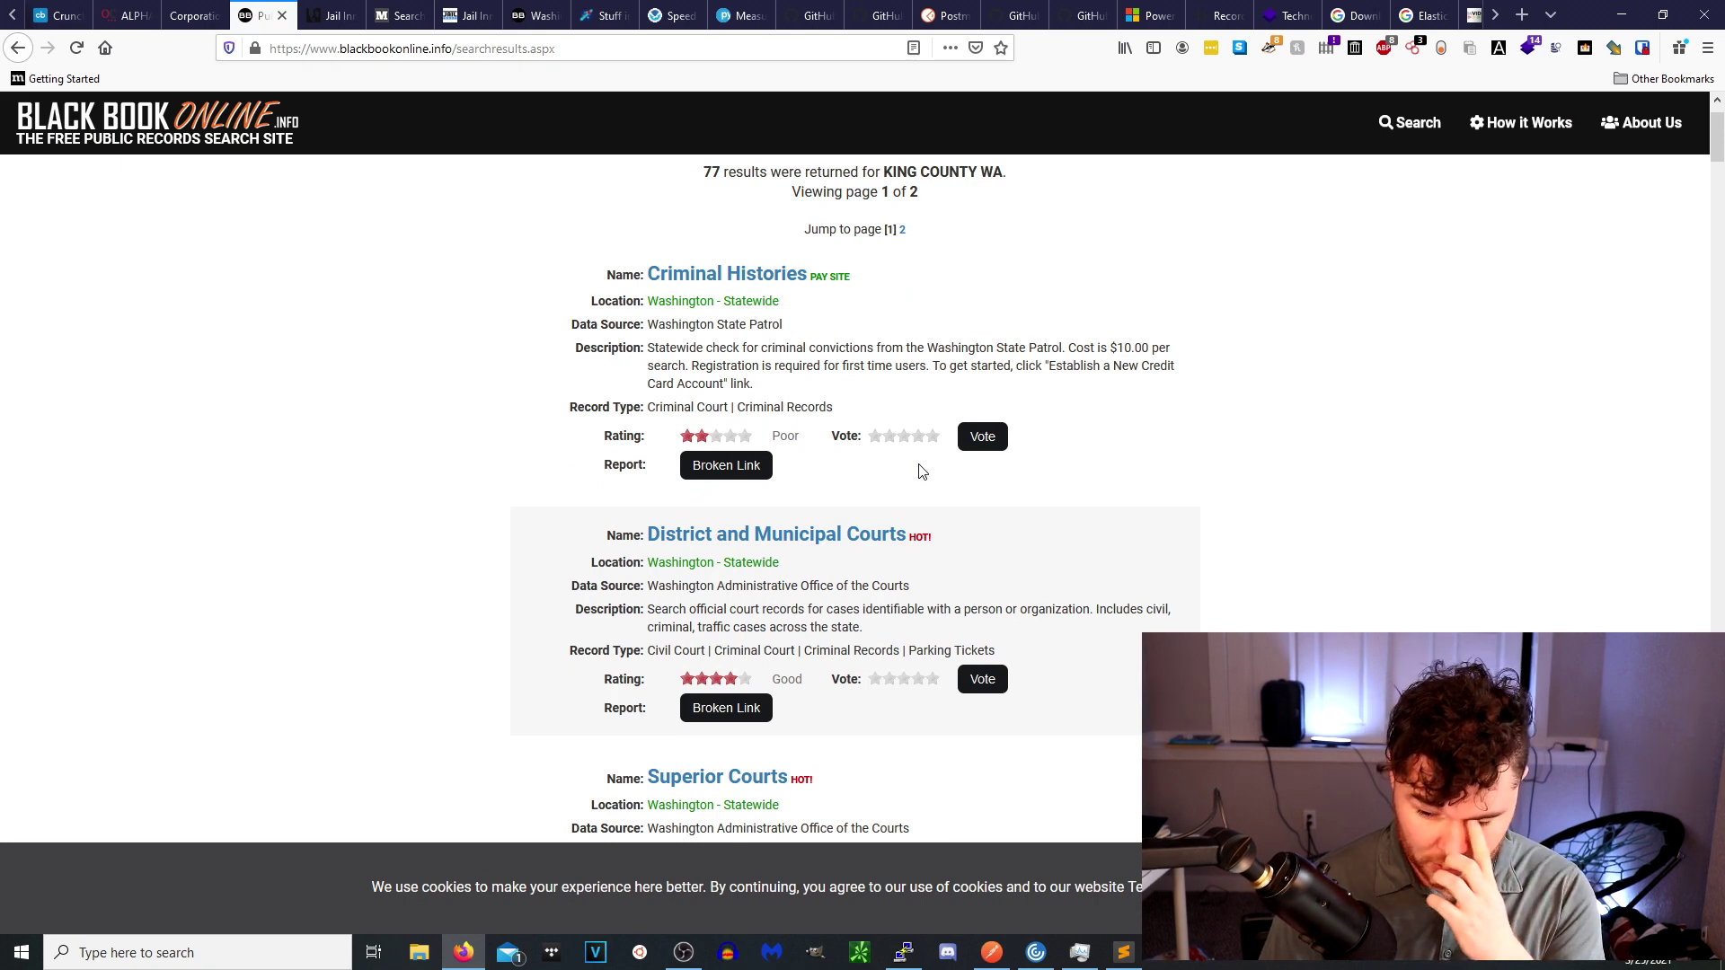
scroll(923, 472, "down", 4)
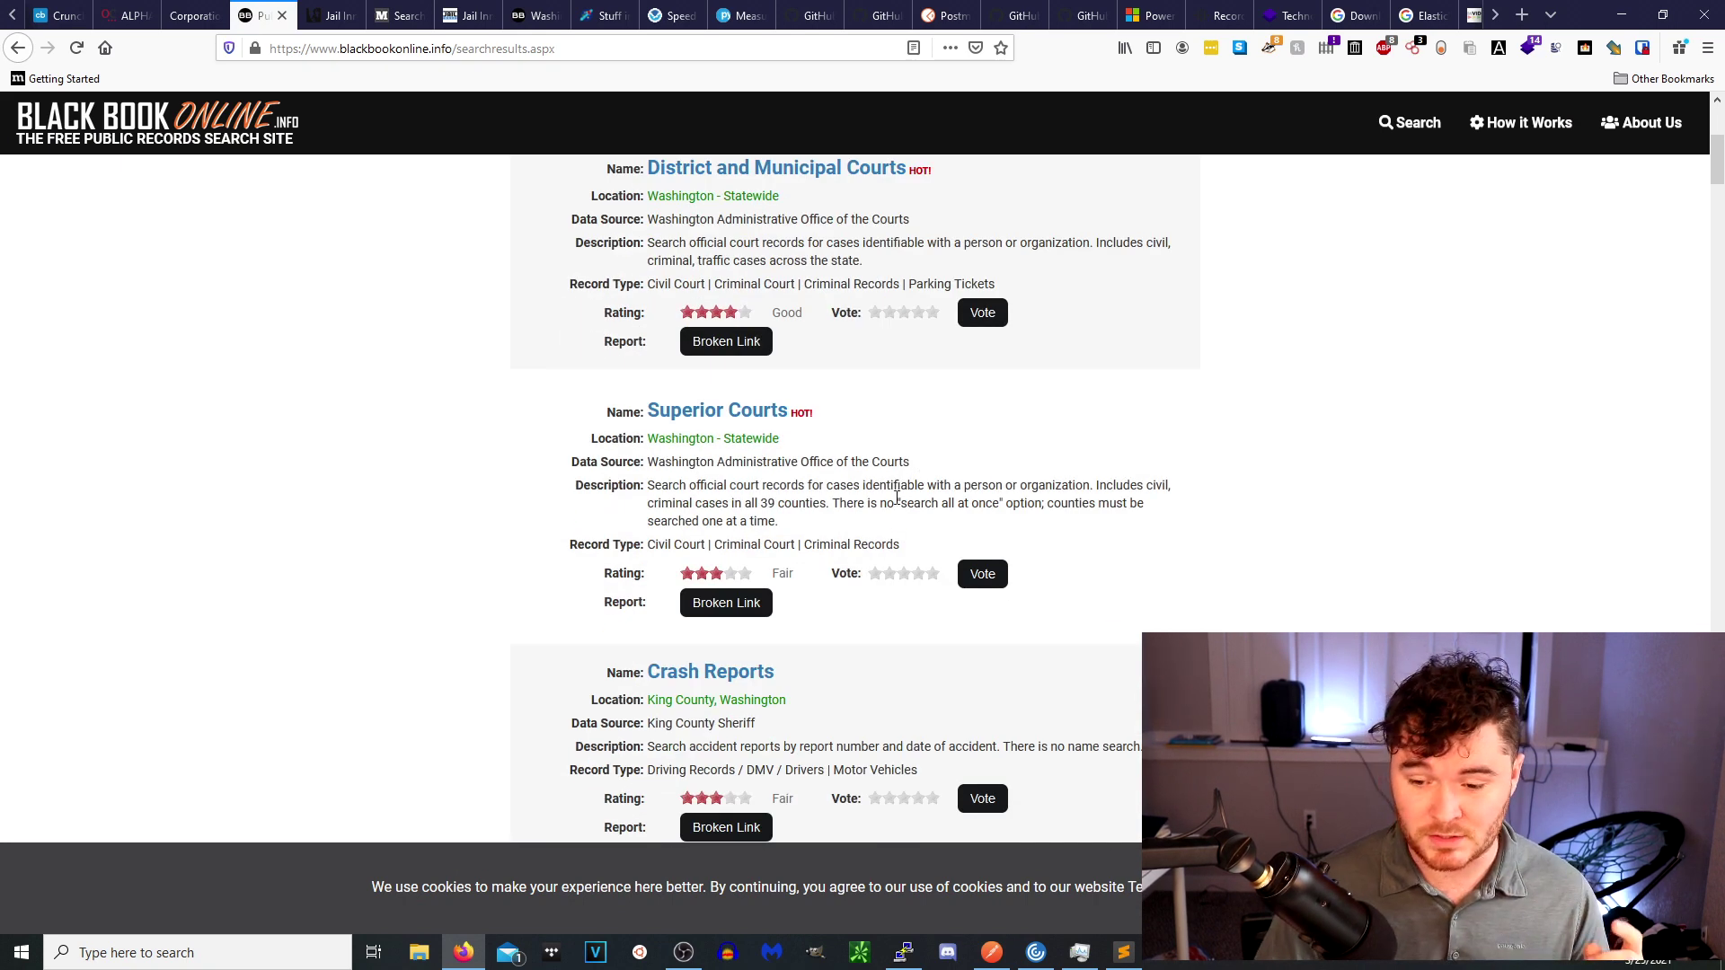
scroll(898, 501, "down", 4)
scroll(867, 510, "down", 1)
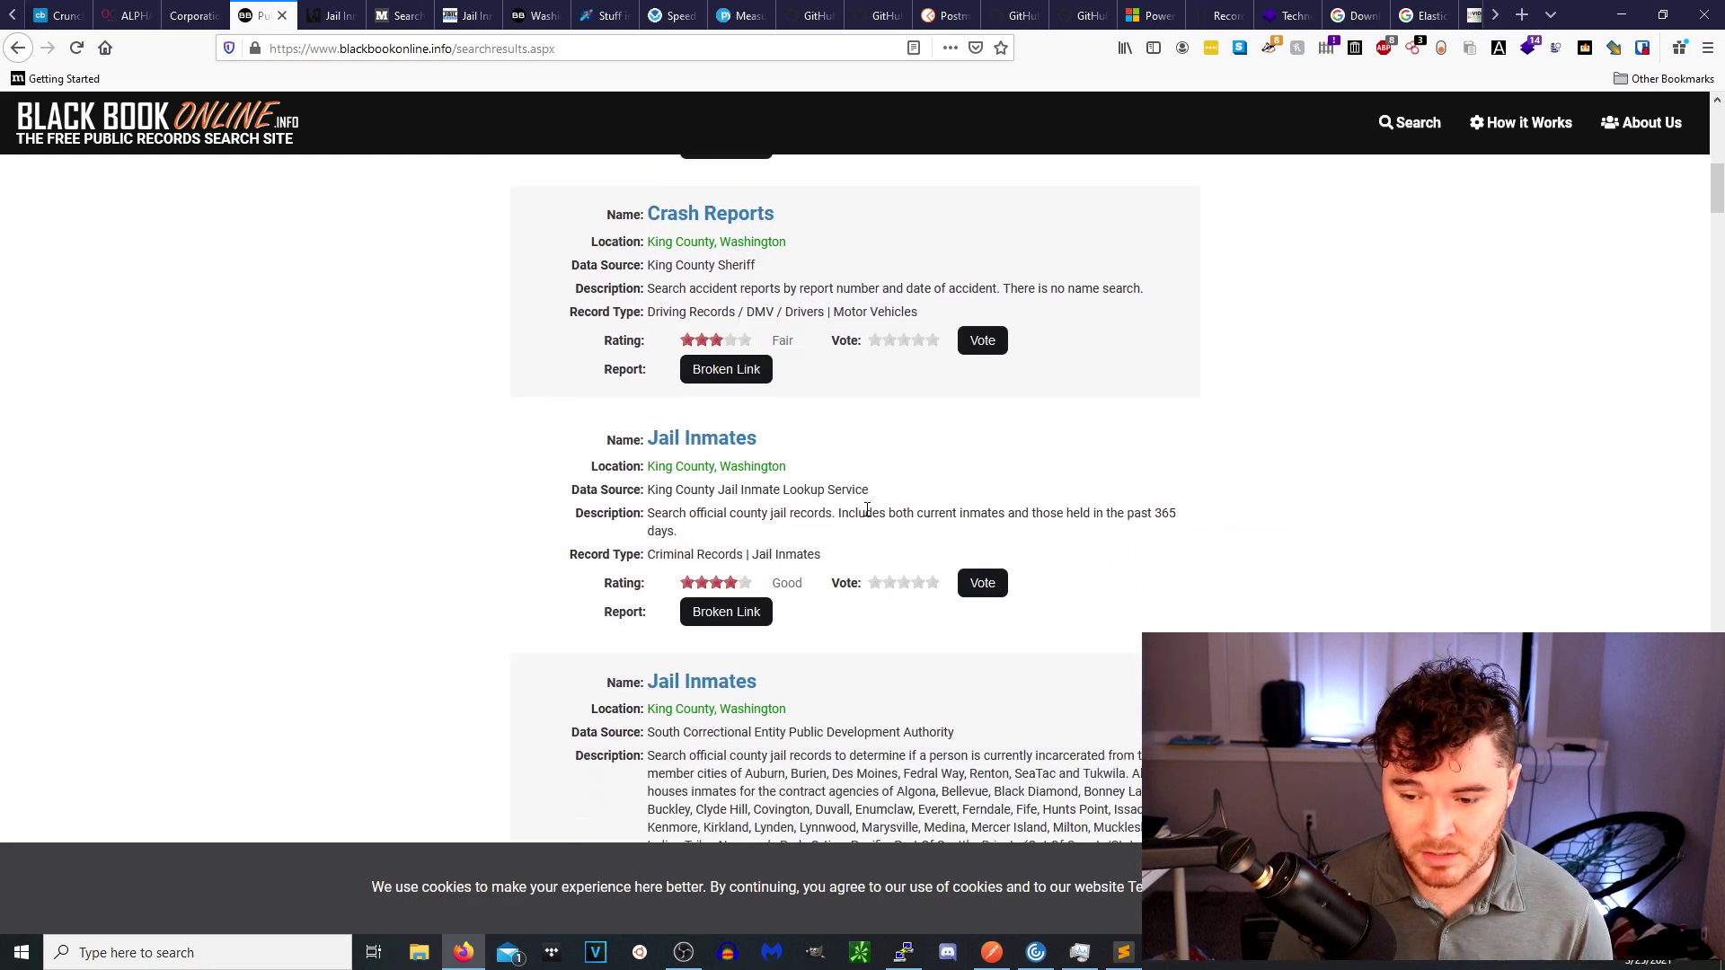
scroll(861, 526, "down", 3)
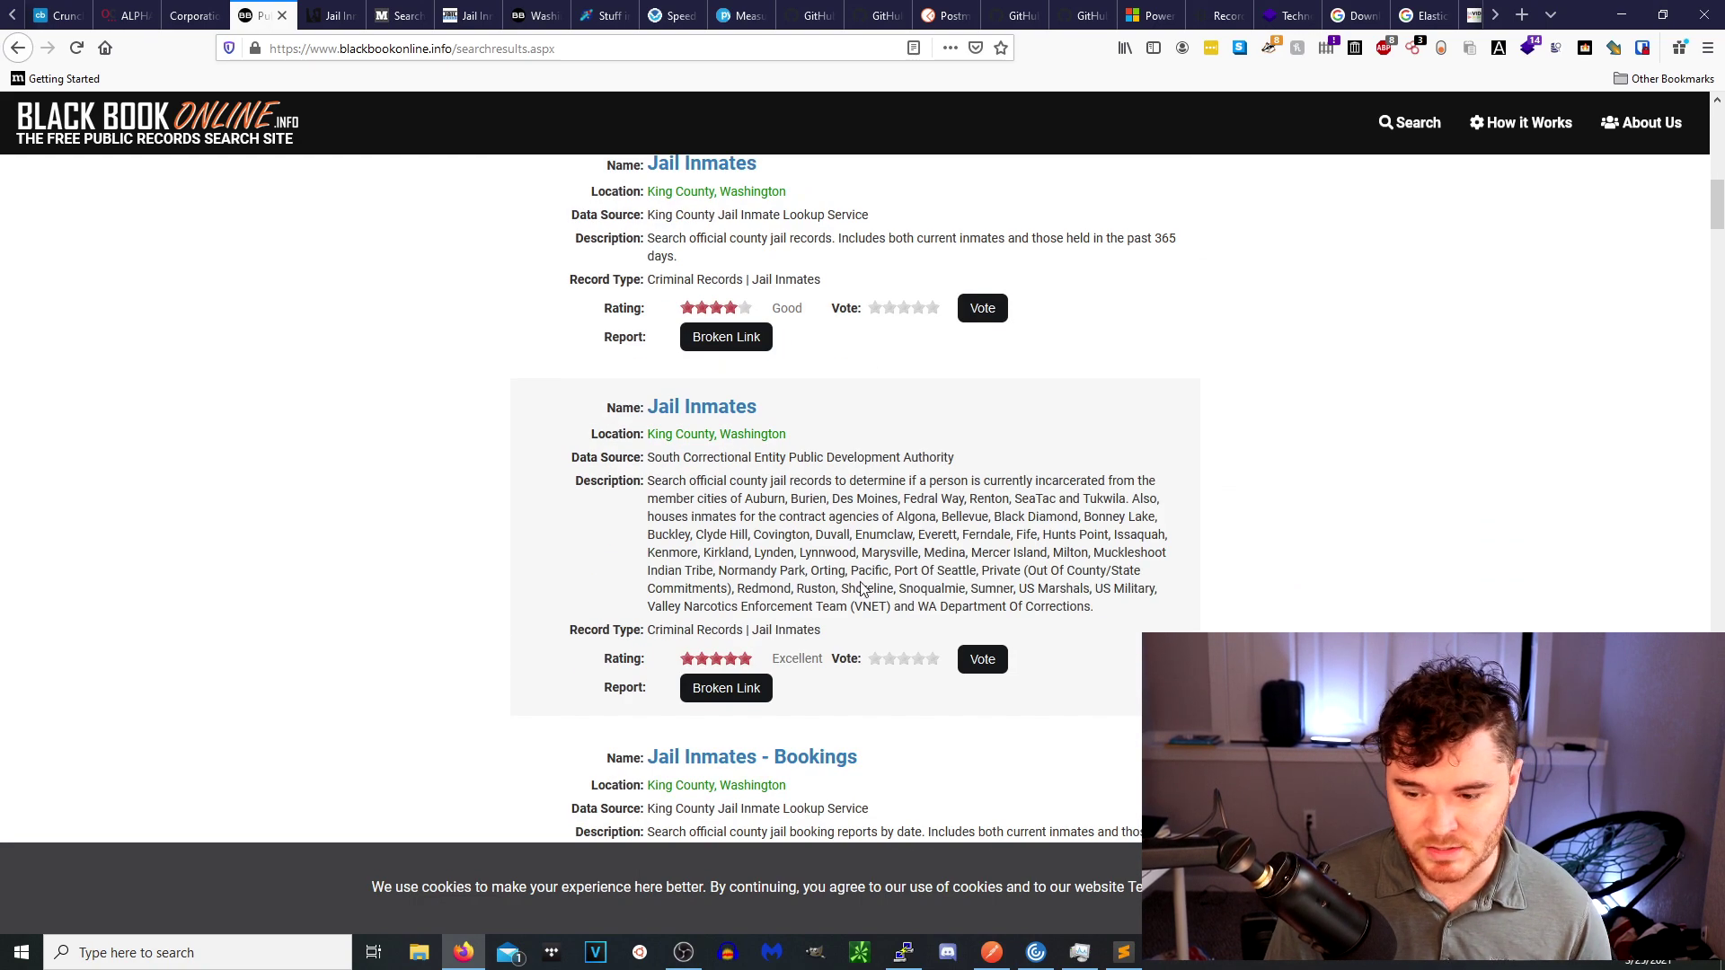
scroll(863, 602, "down", 4)
scroll(868, 620, "down", 5)
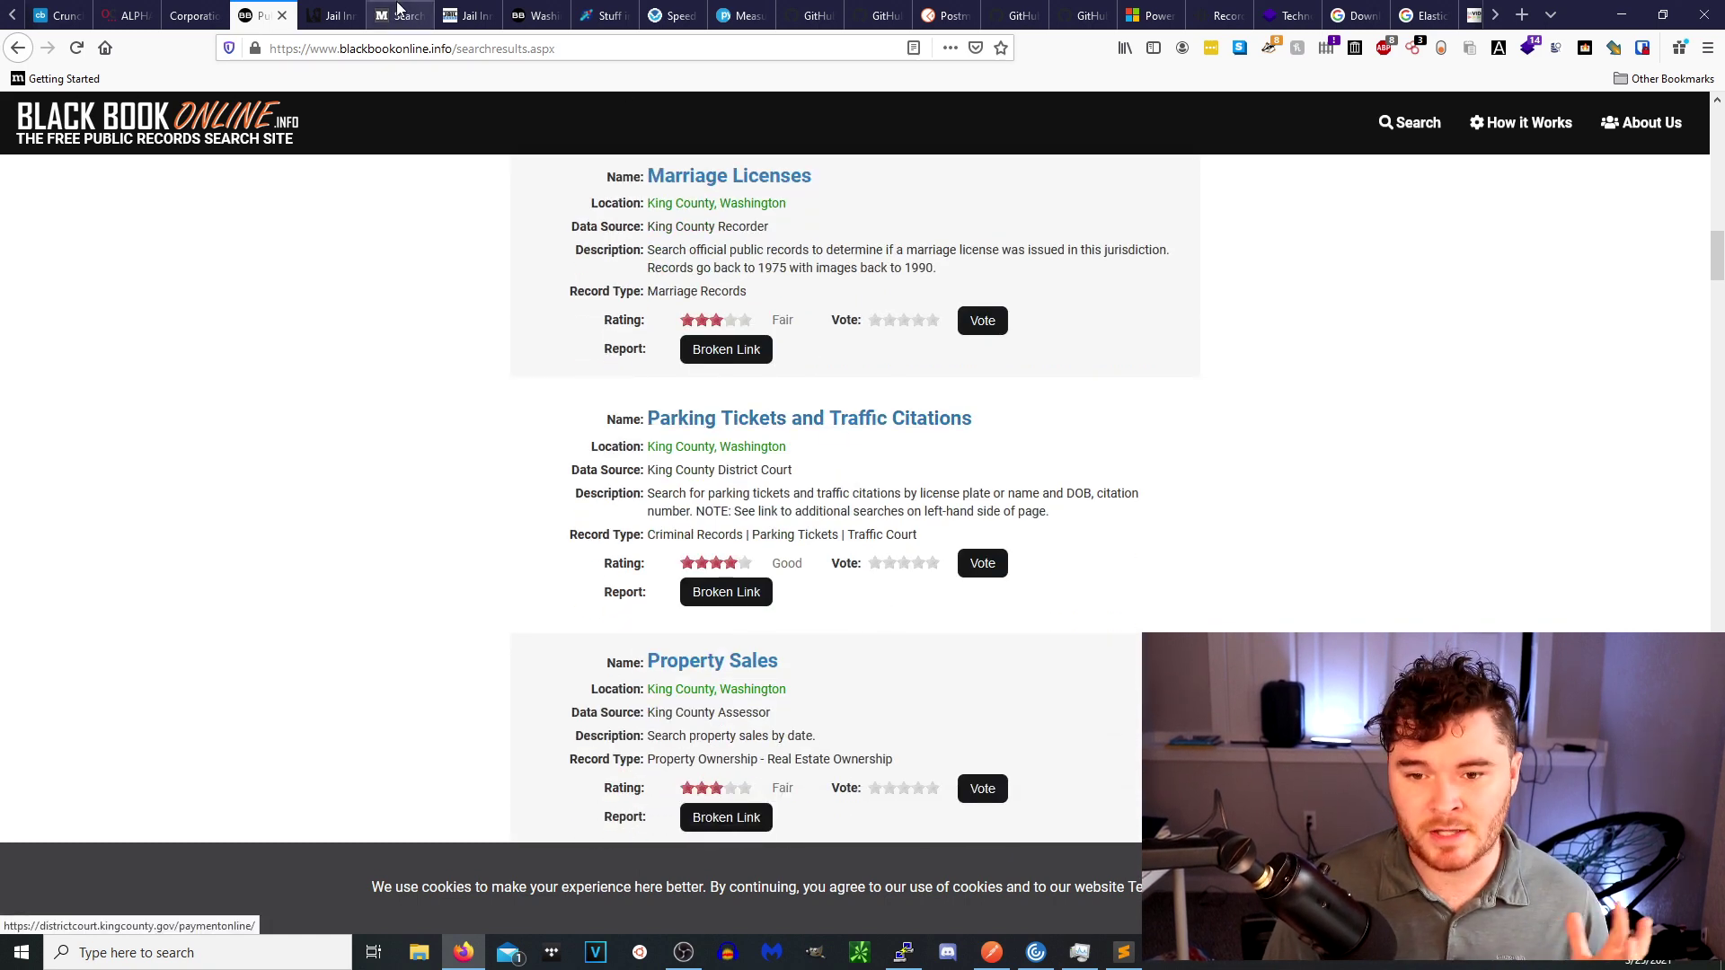
left_click(335, 19)
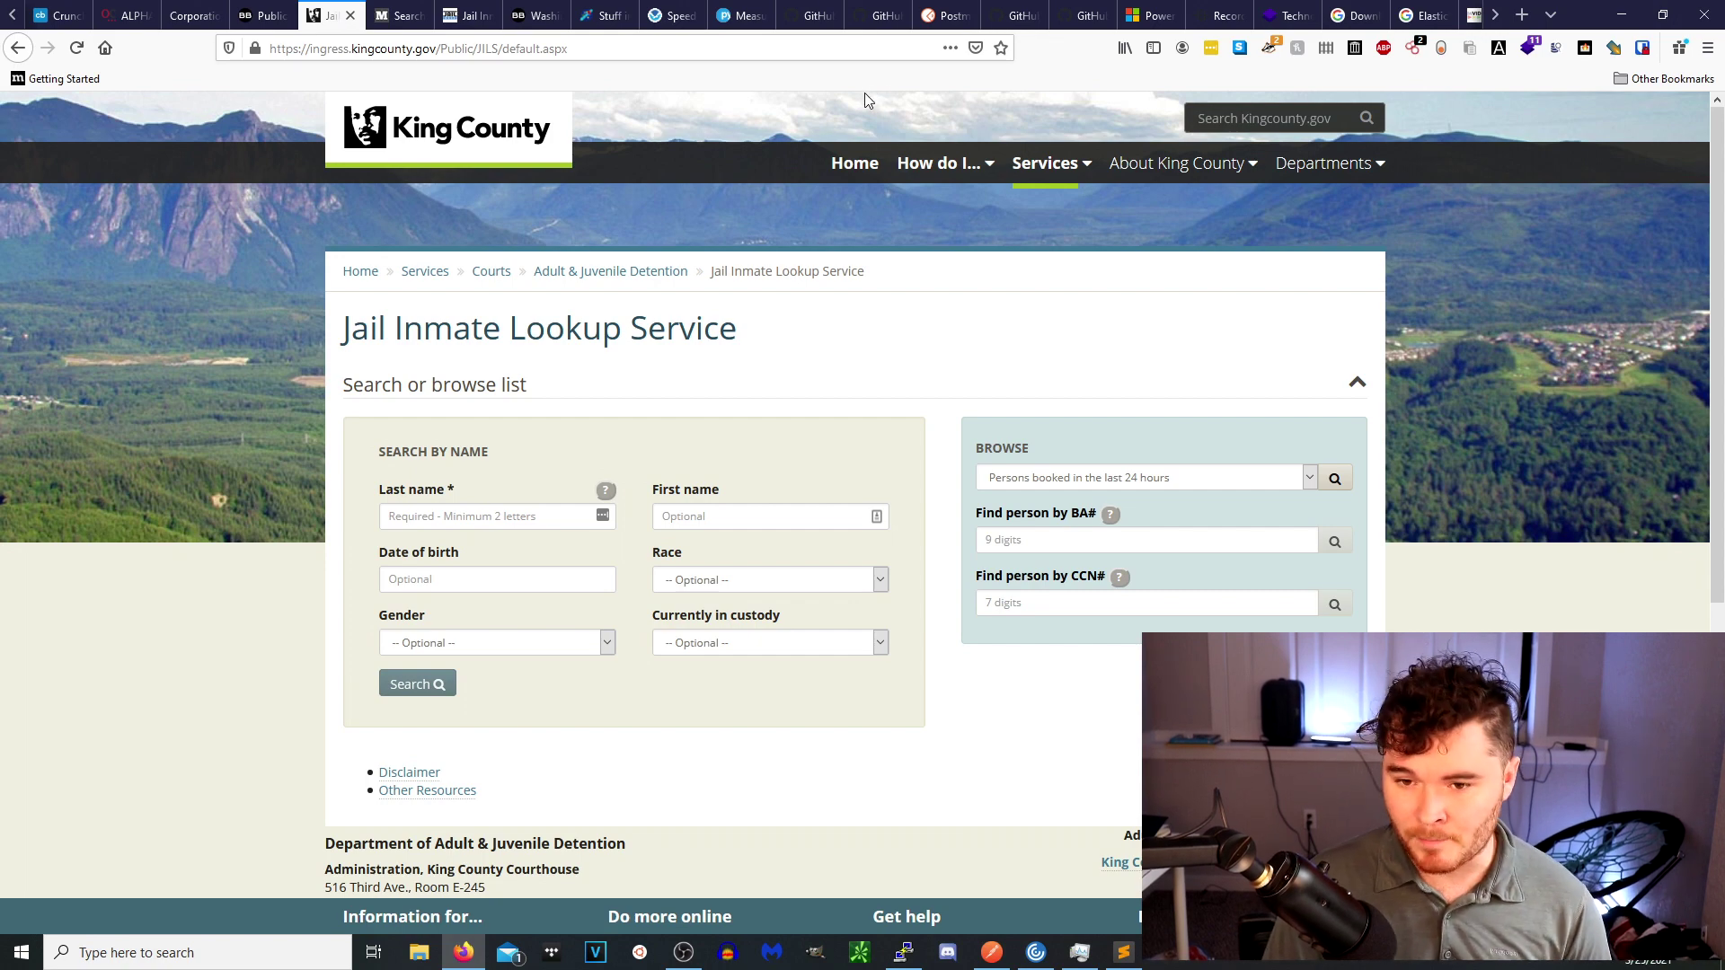
On Mugshots.com, decline the notification request and focus the site search field.
left_click(407, 15)
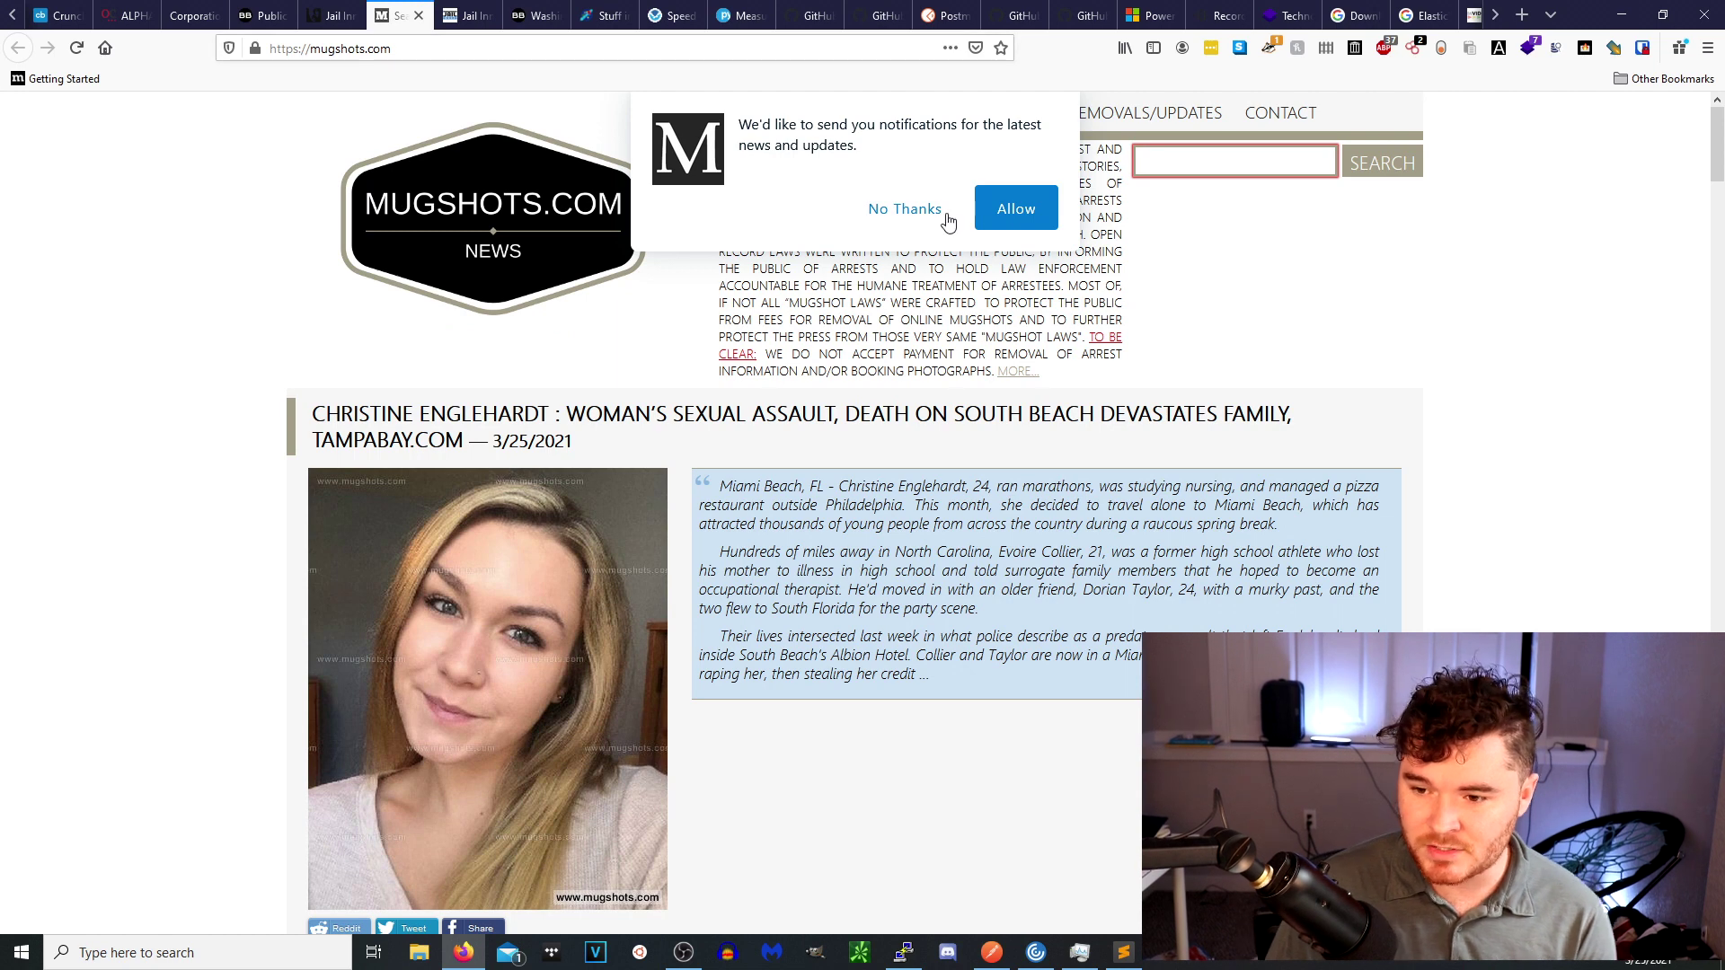
left_click(915, 214)
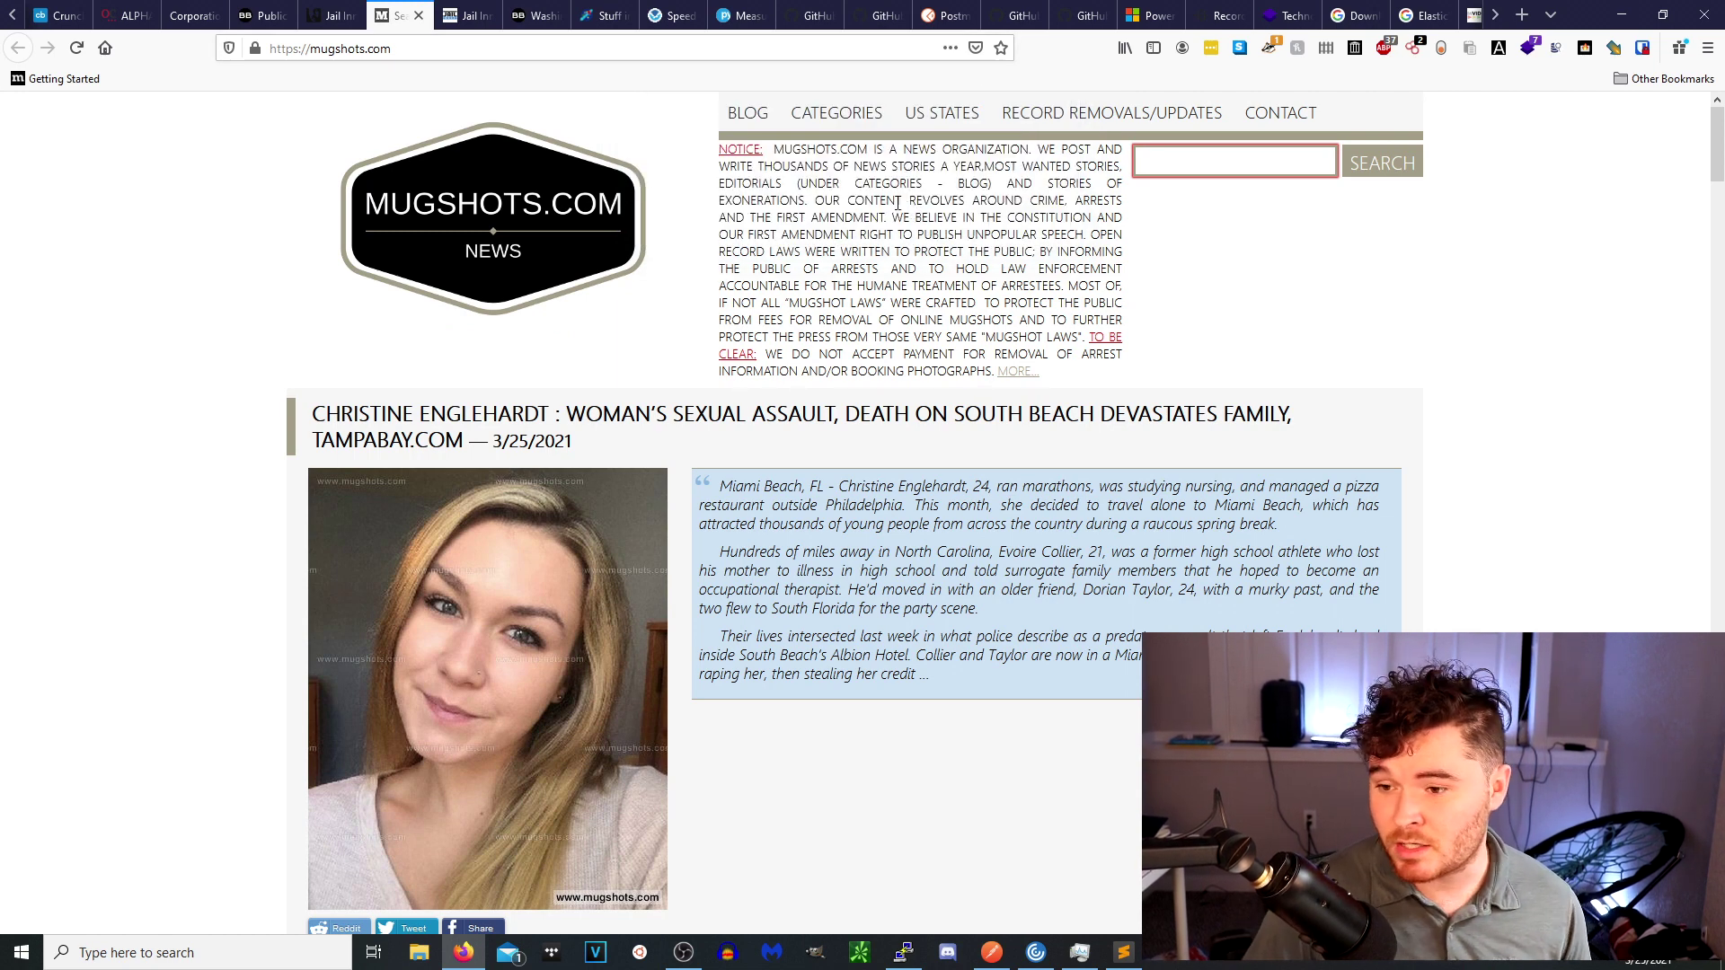
left_click(1207, 162)
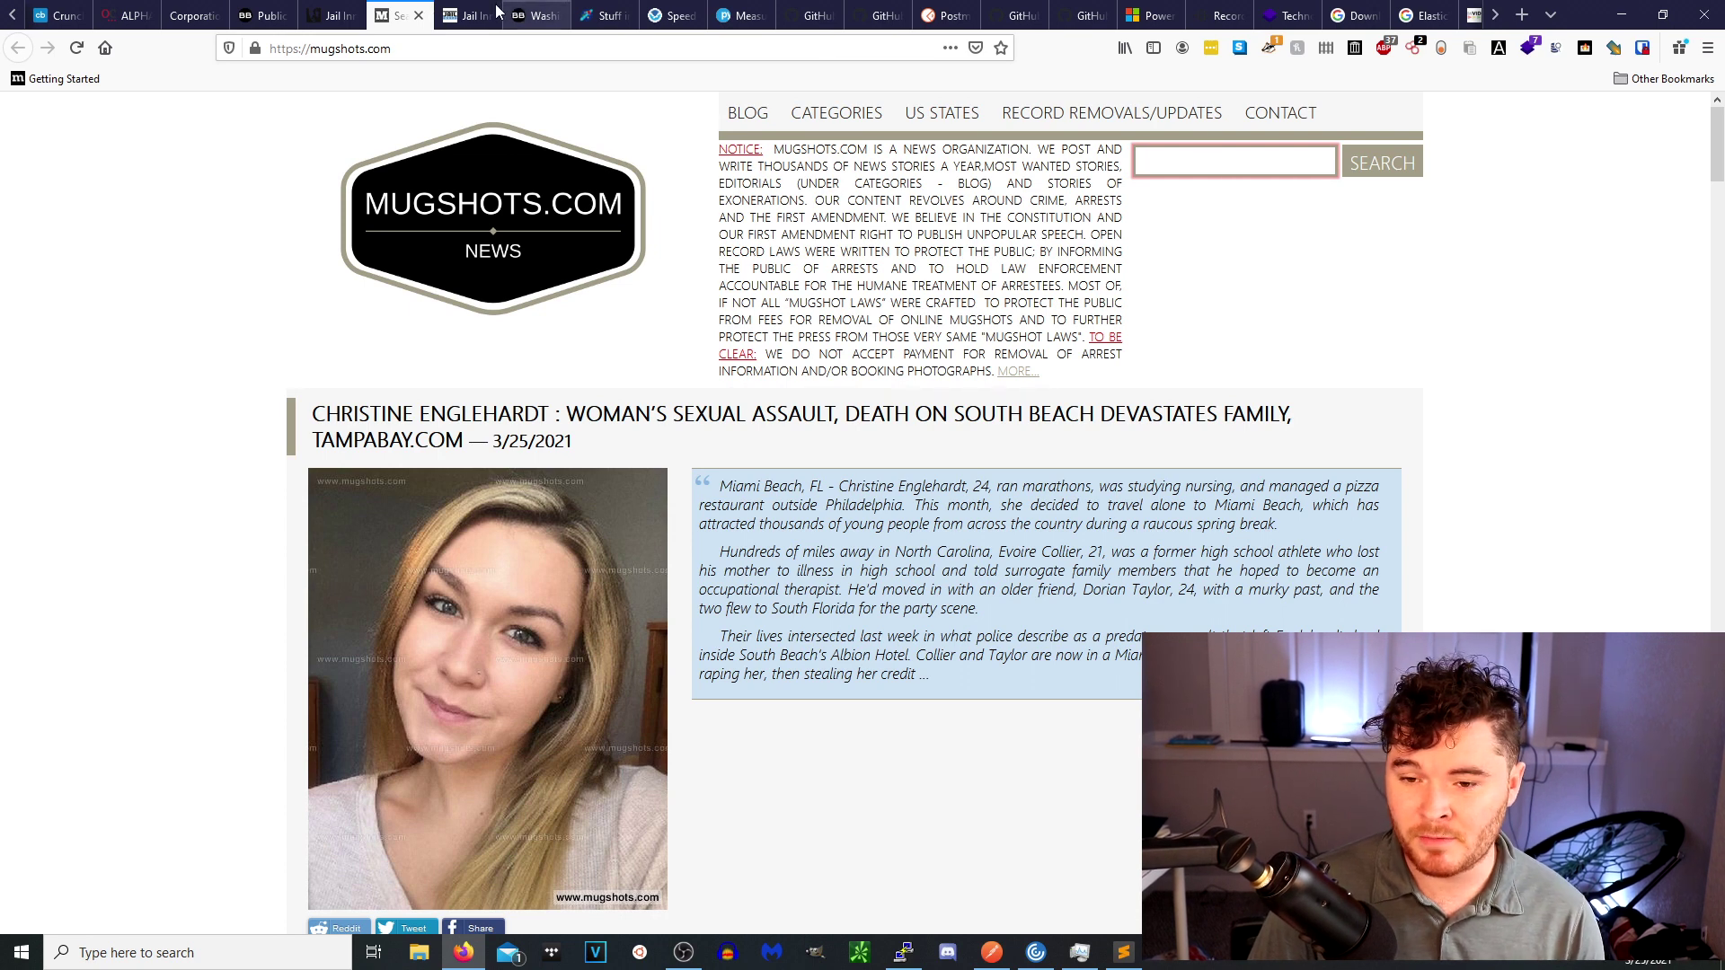
Glance over the JailBase homepage, then return to the Washington voter registration records.
left_click(470, 16)
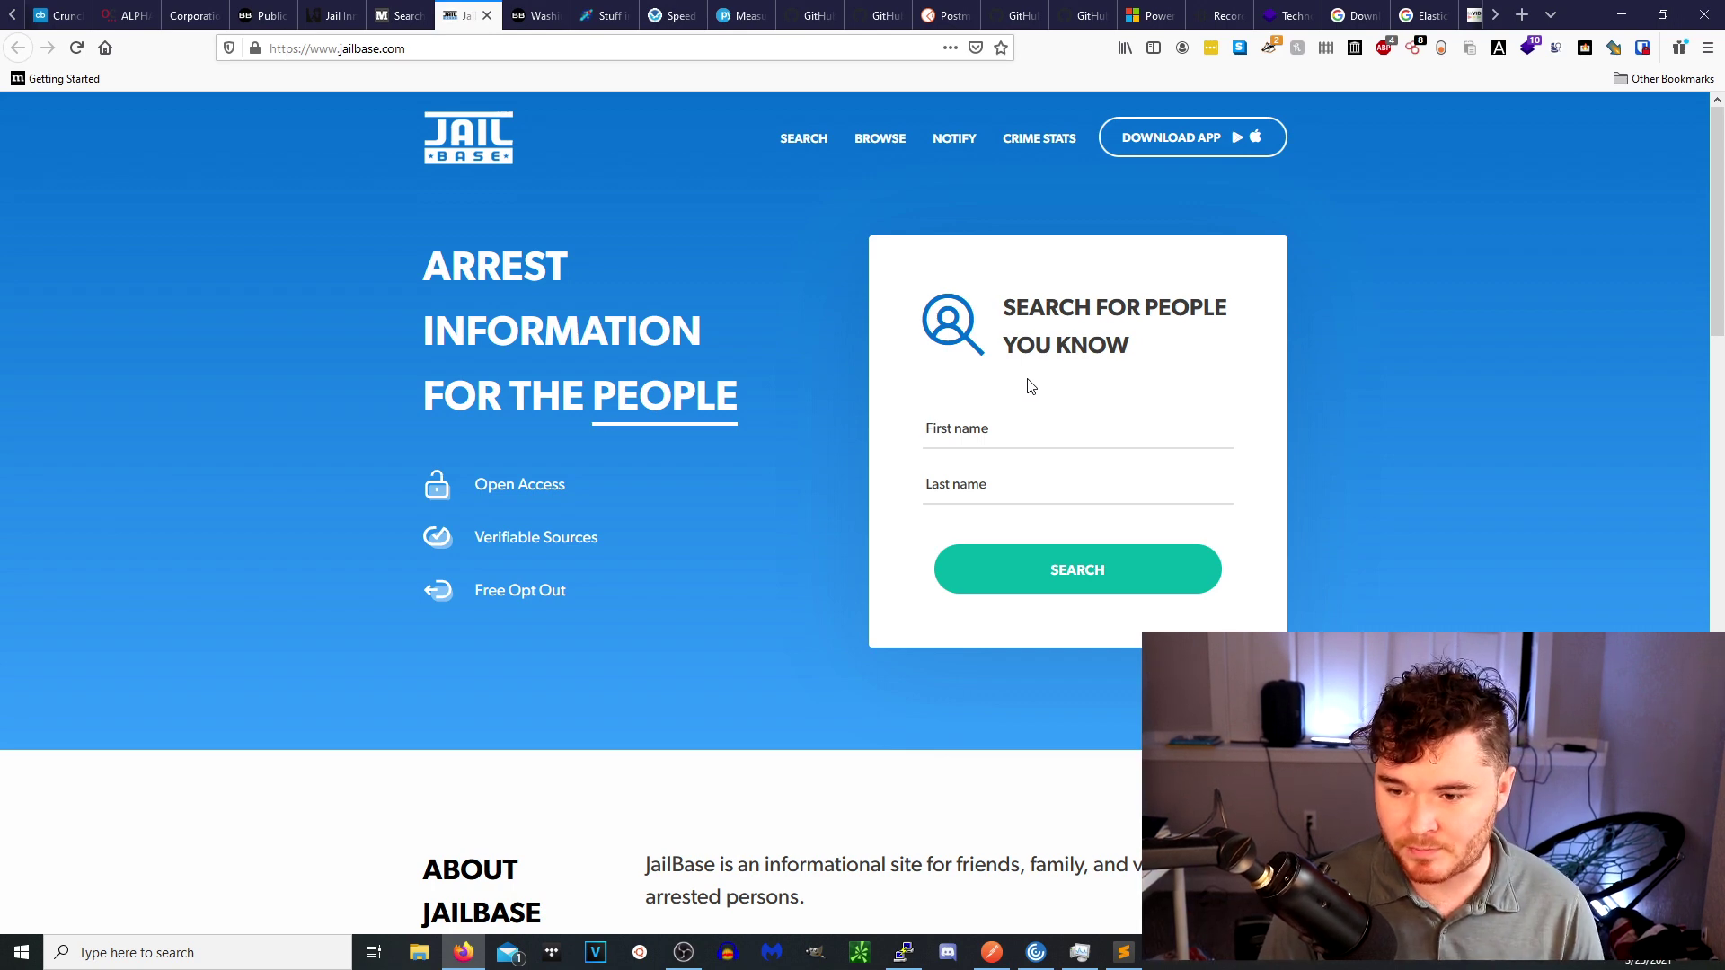
scroll(1052, 601, "down", 4)
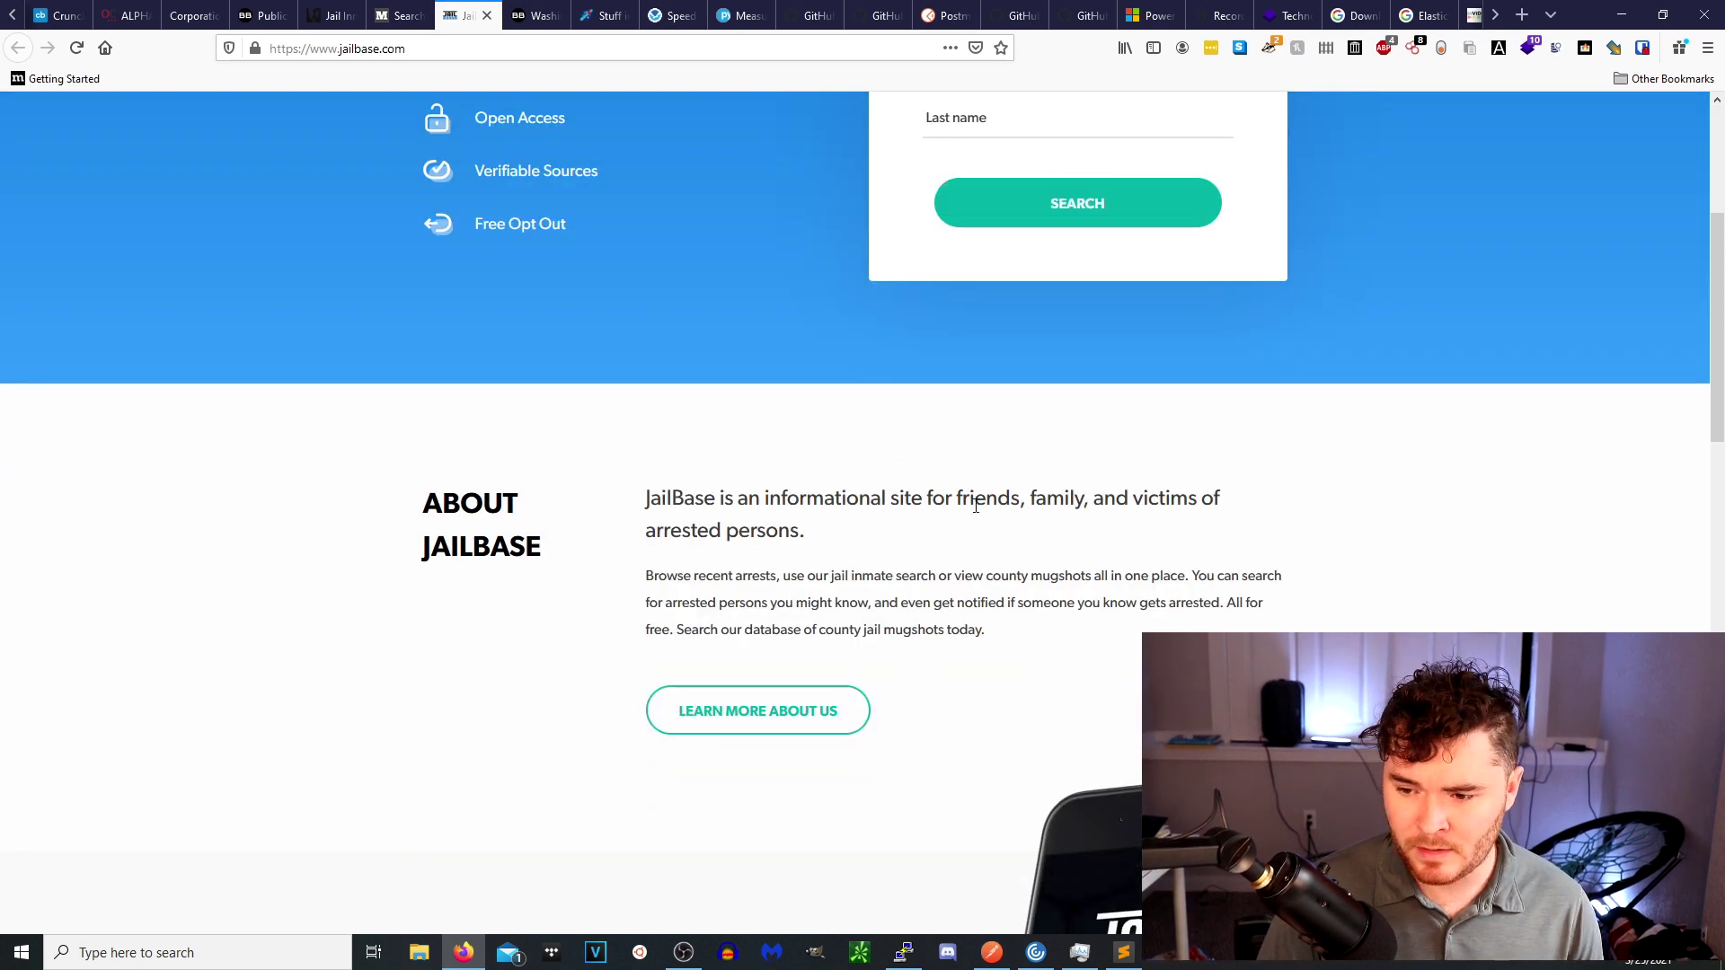
scroll(979, 505, "up", 4)
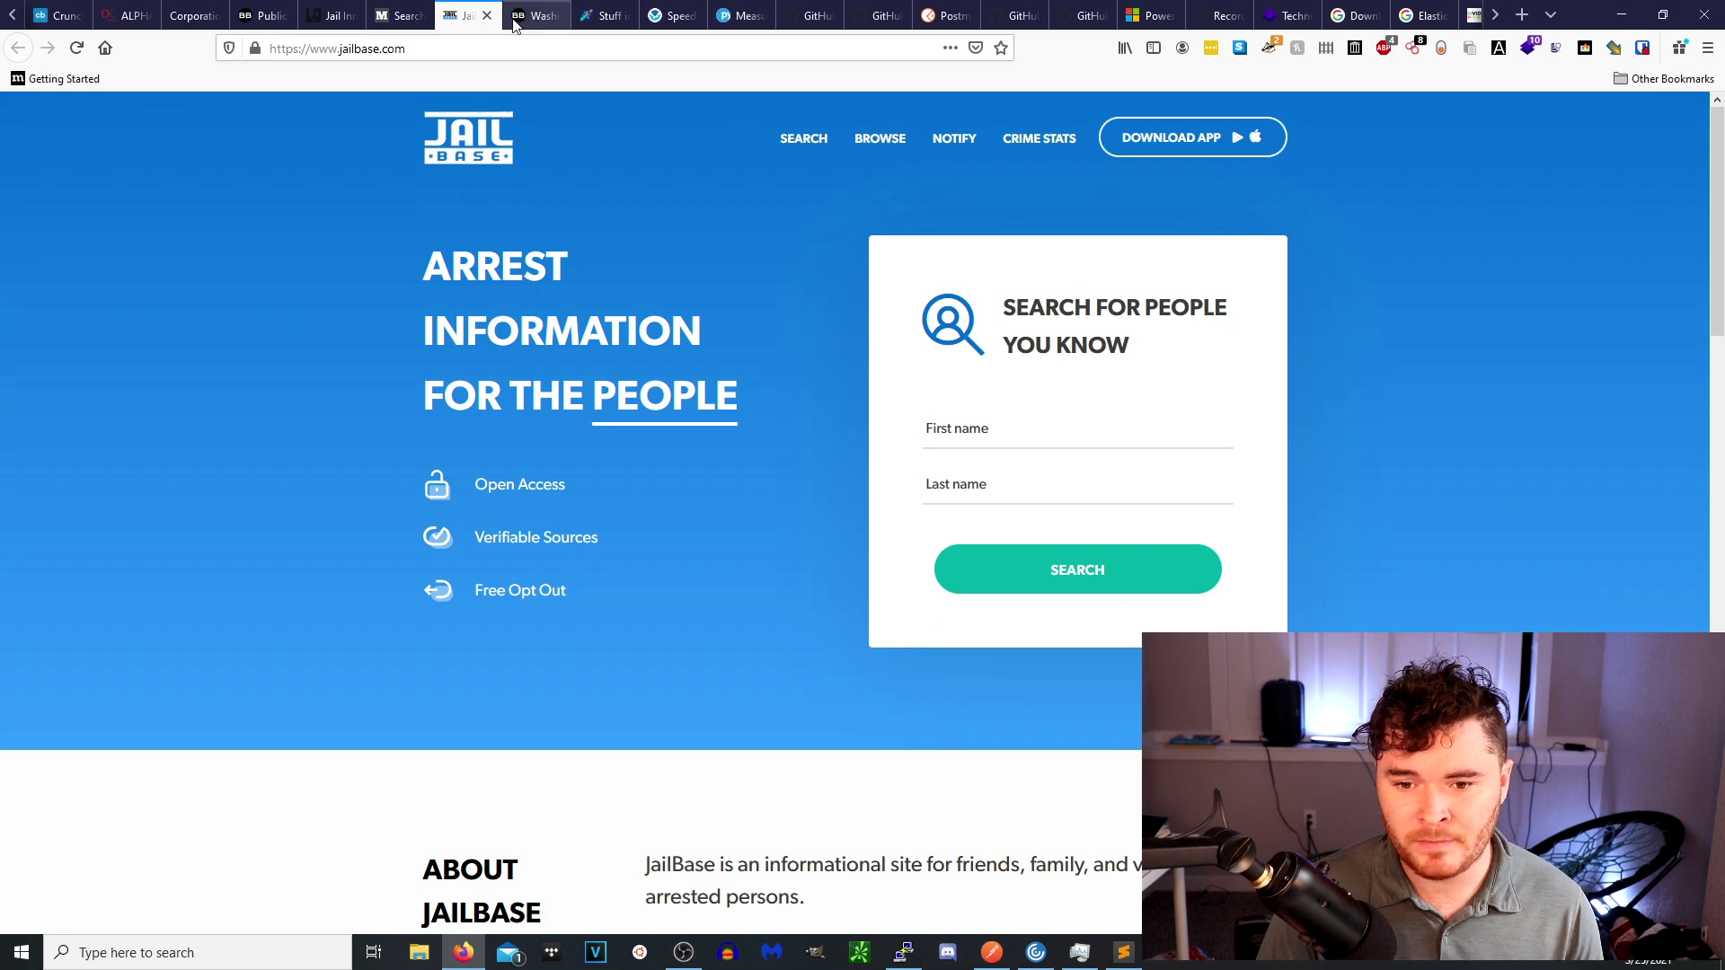
left_click(515, 17)
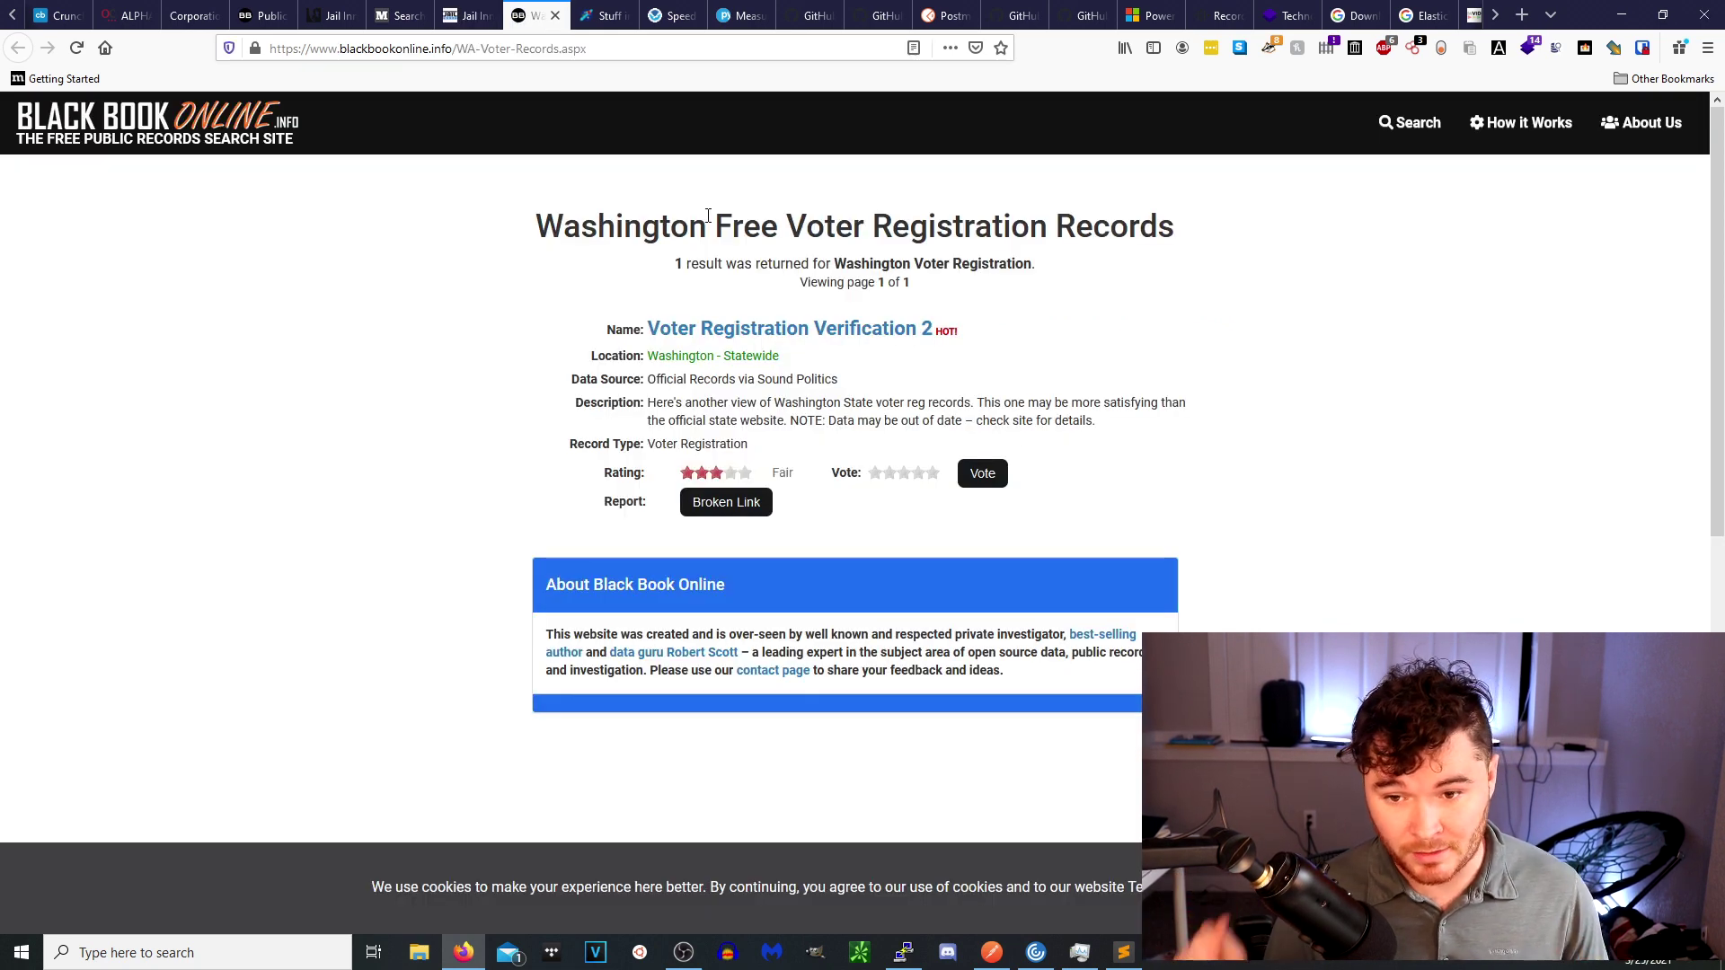
Review the King County jail inmate lookup, public records and Washington voter tabs, then bring up Stuff in Space.
left_click(331, 16)
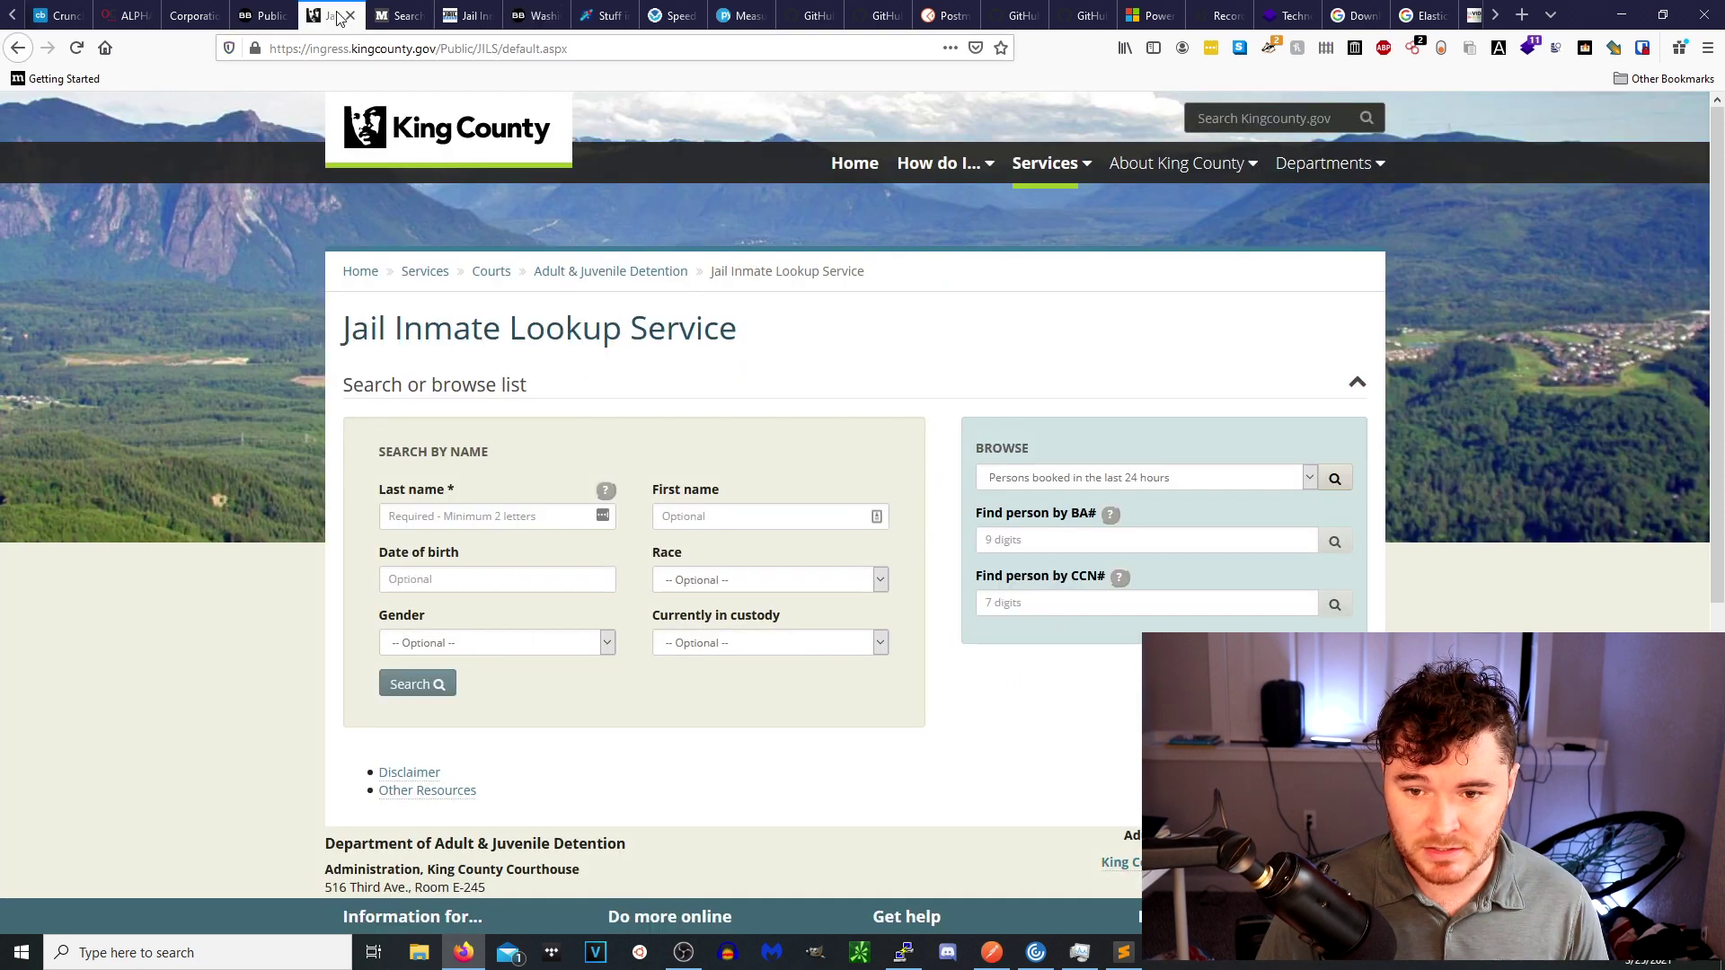
left_click(268, 18)
left_click(454, 50)
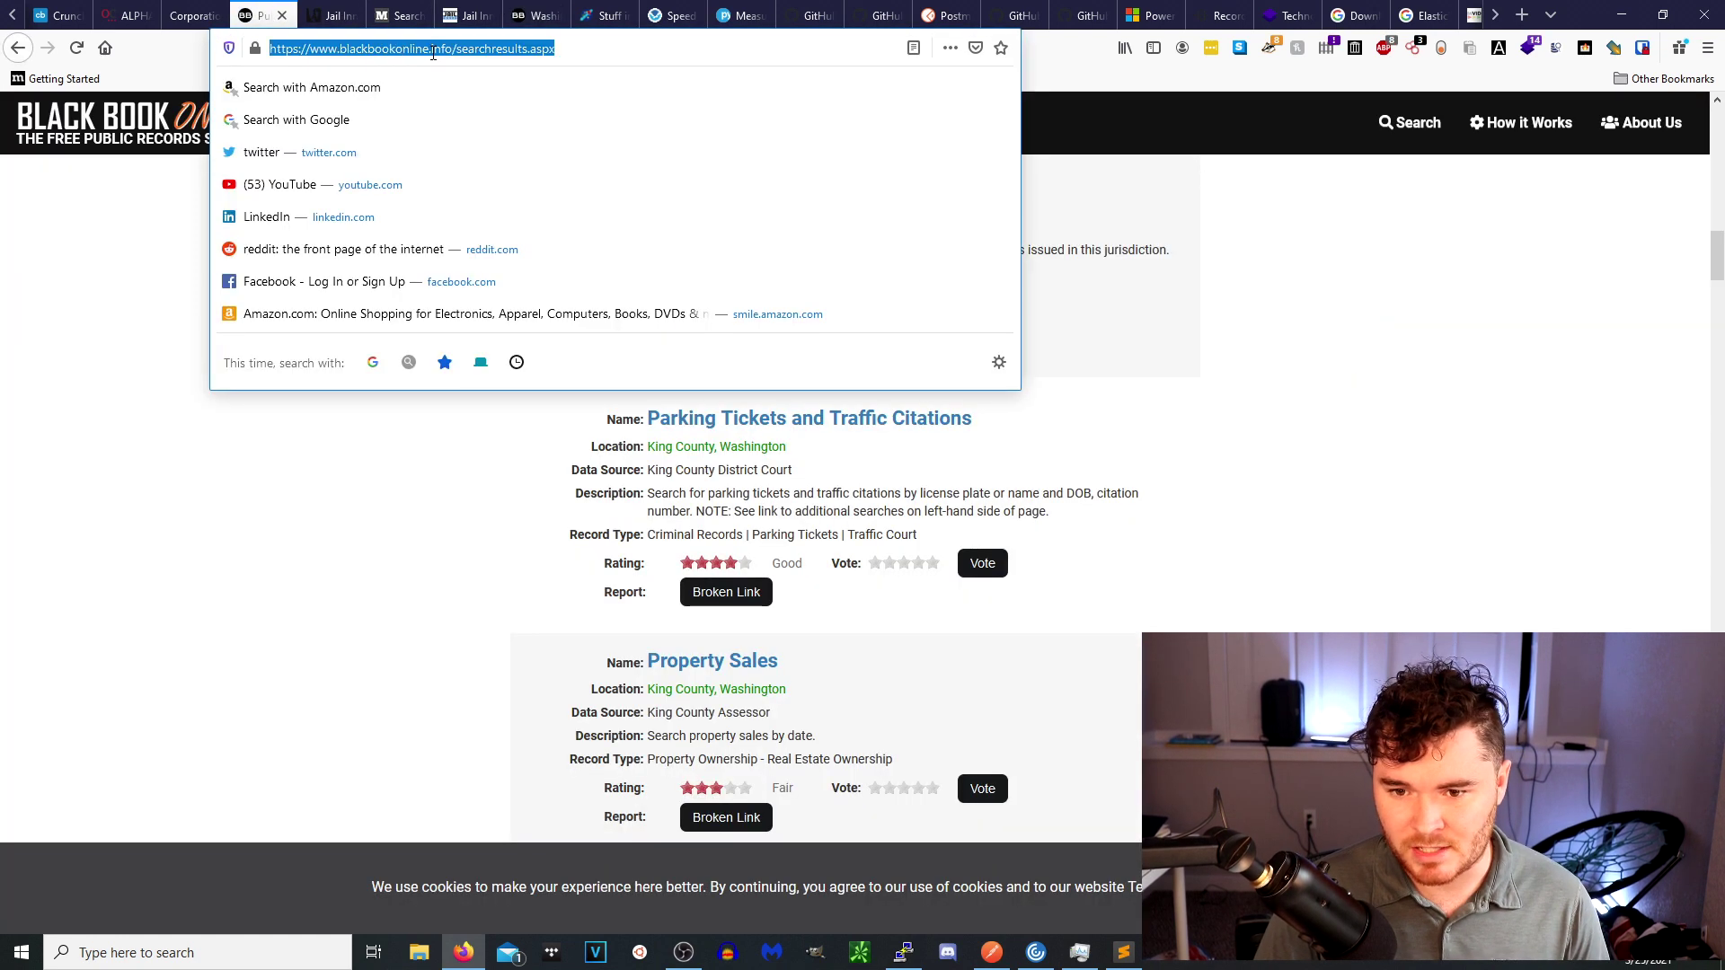
left_click(542, 18)
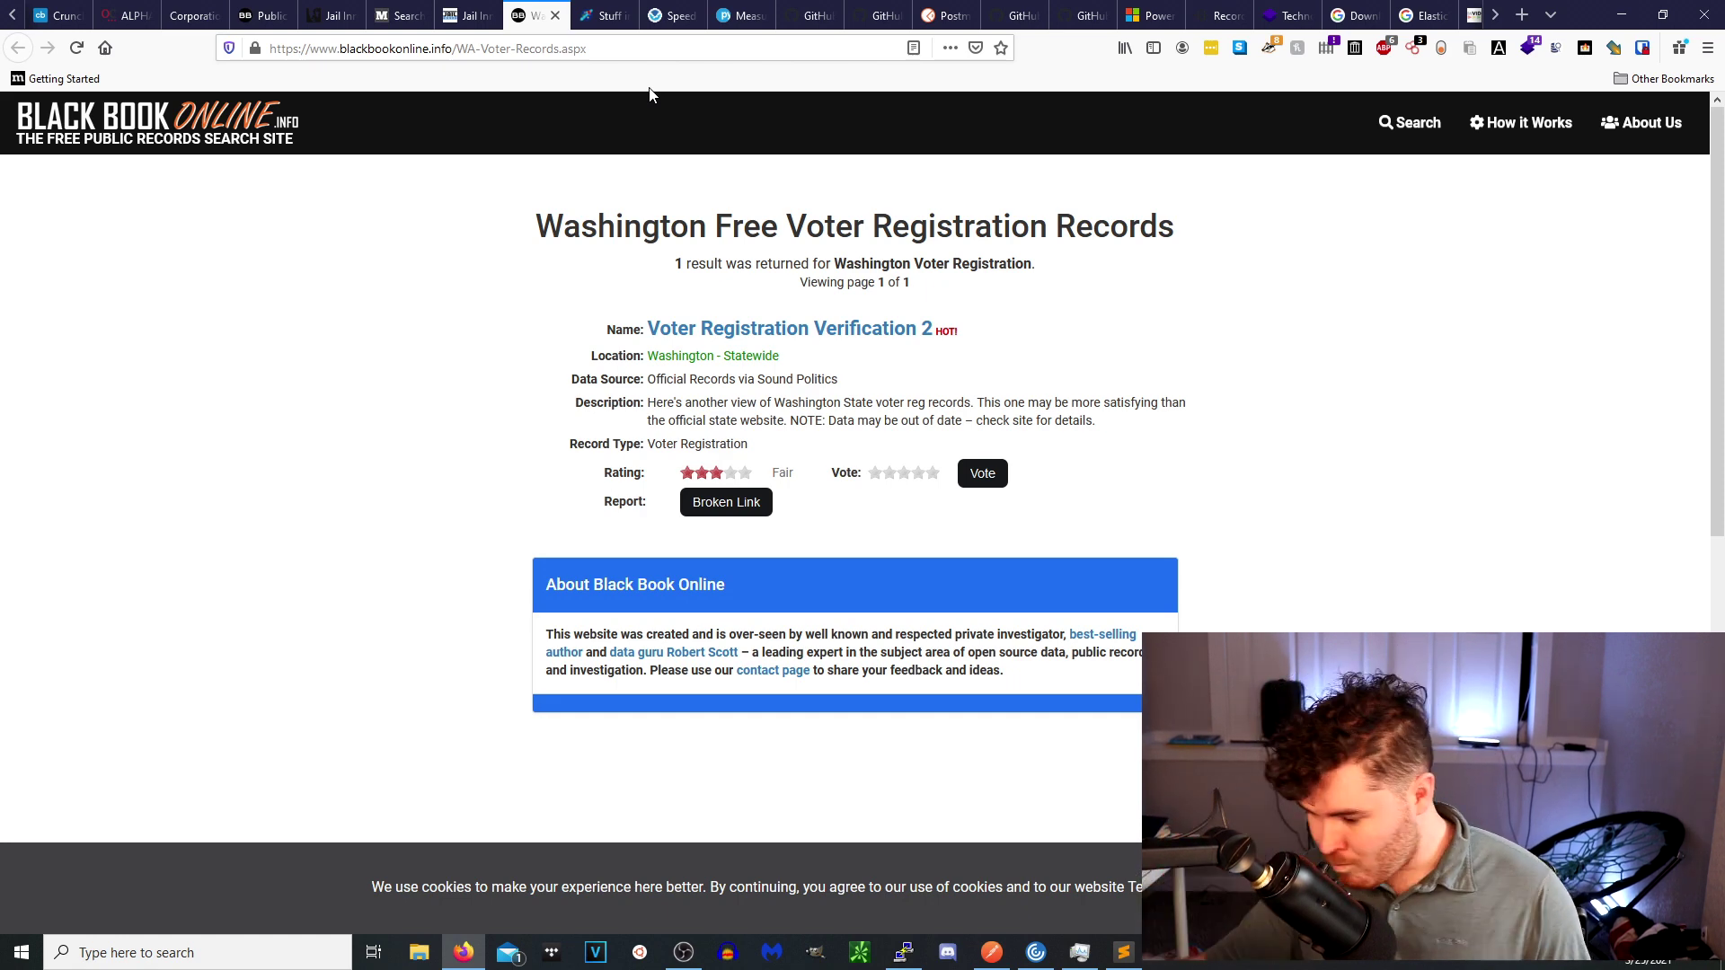
left_click(602, 15)
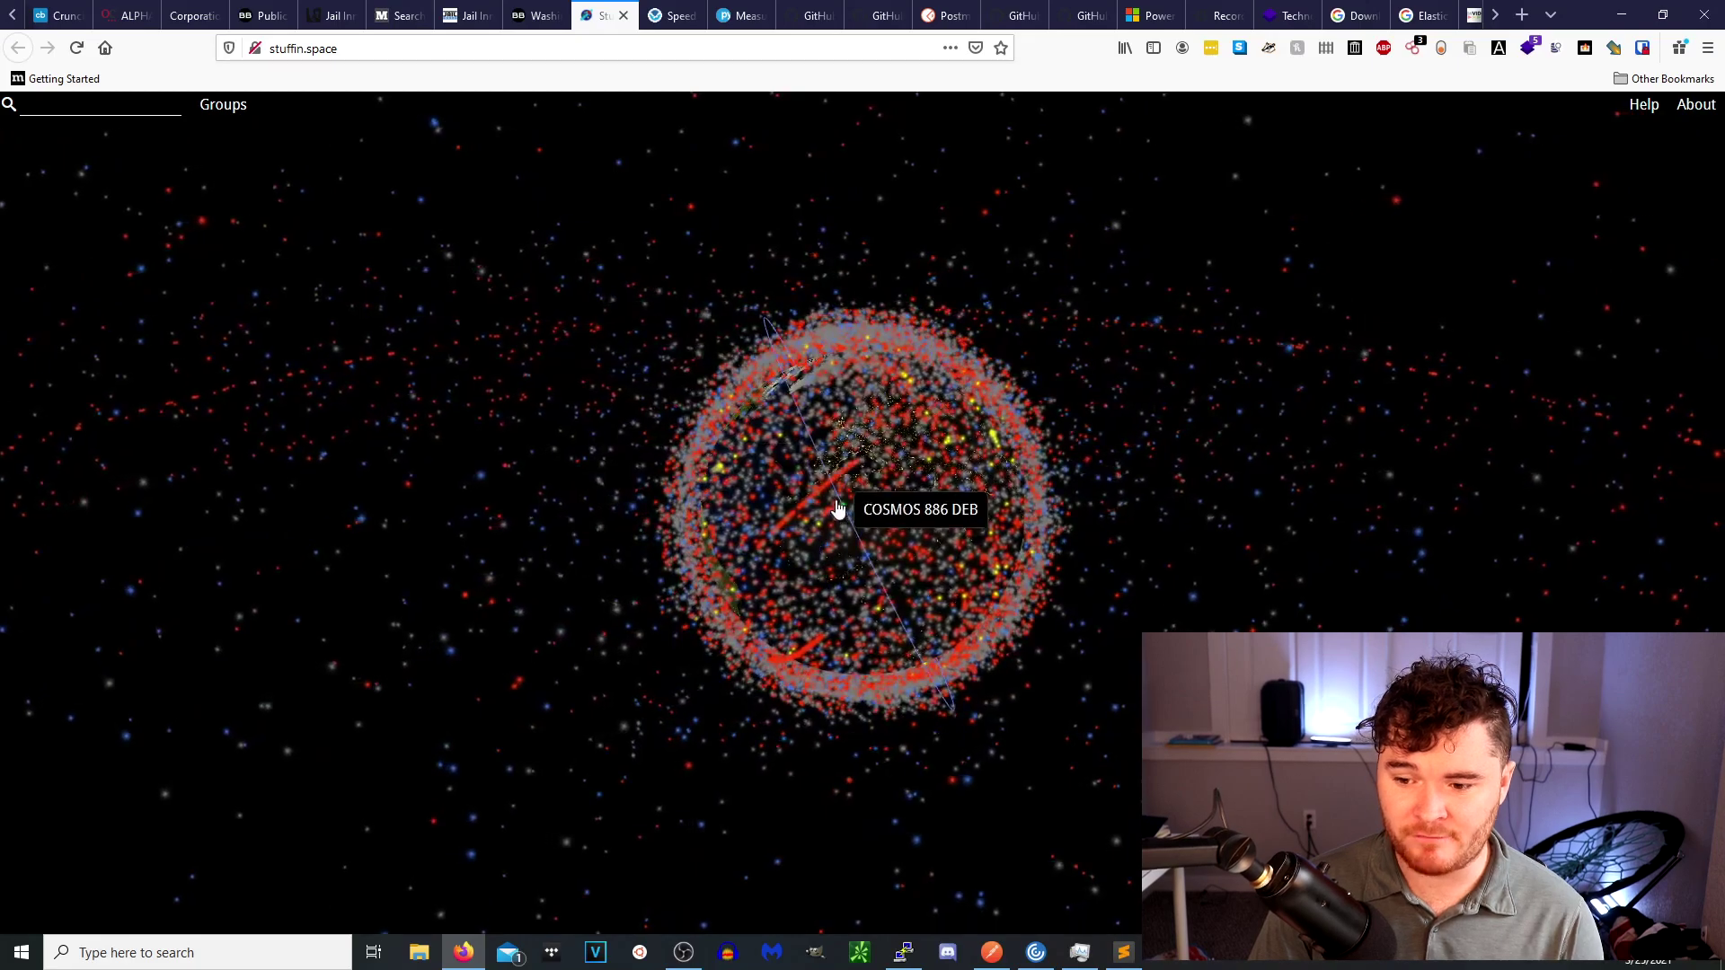
Zoom and rotate the globe over North Africa and select SAOCOM 1-B to view its orbit.
scroll(828, 501, "up", 8)
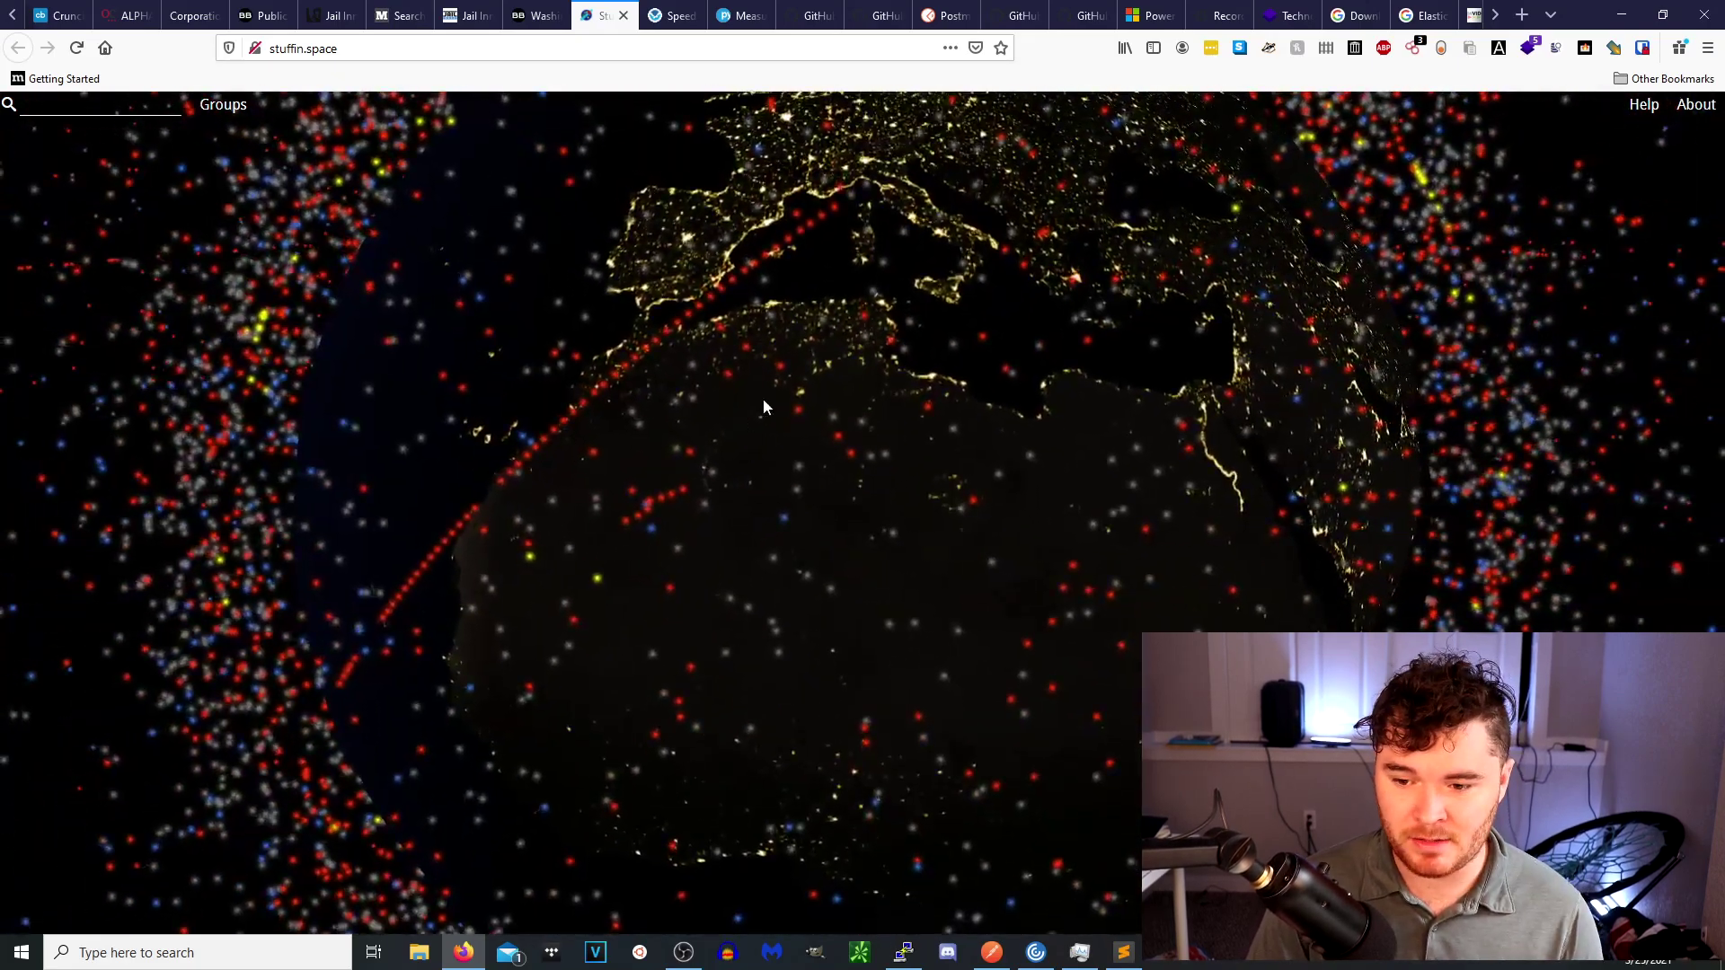
scroll(692, 439, "up", 4)
left_click_drag(681, 449, 774, 482)
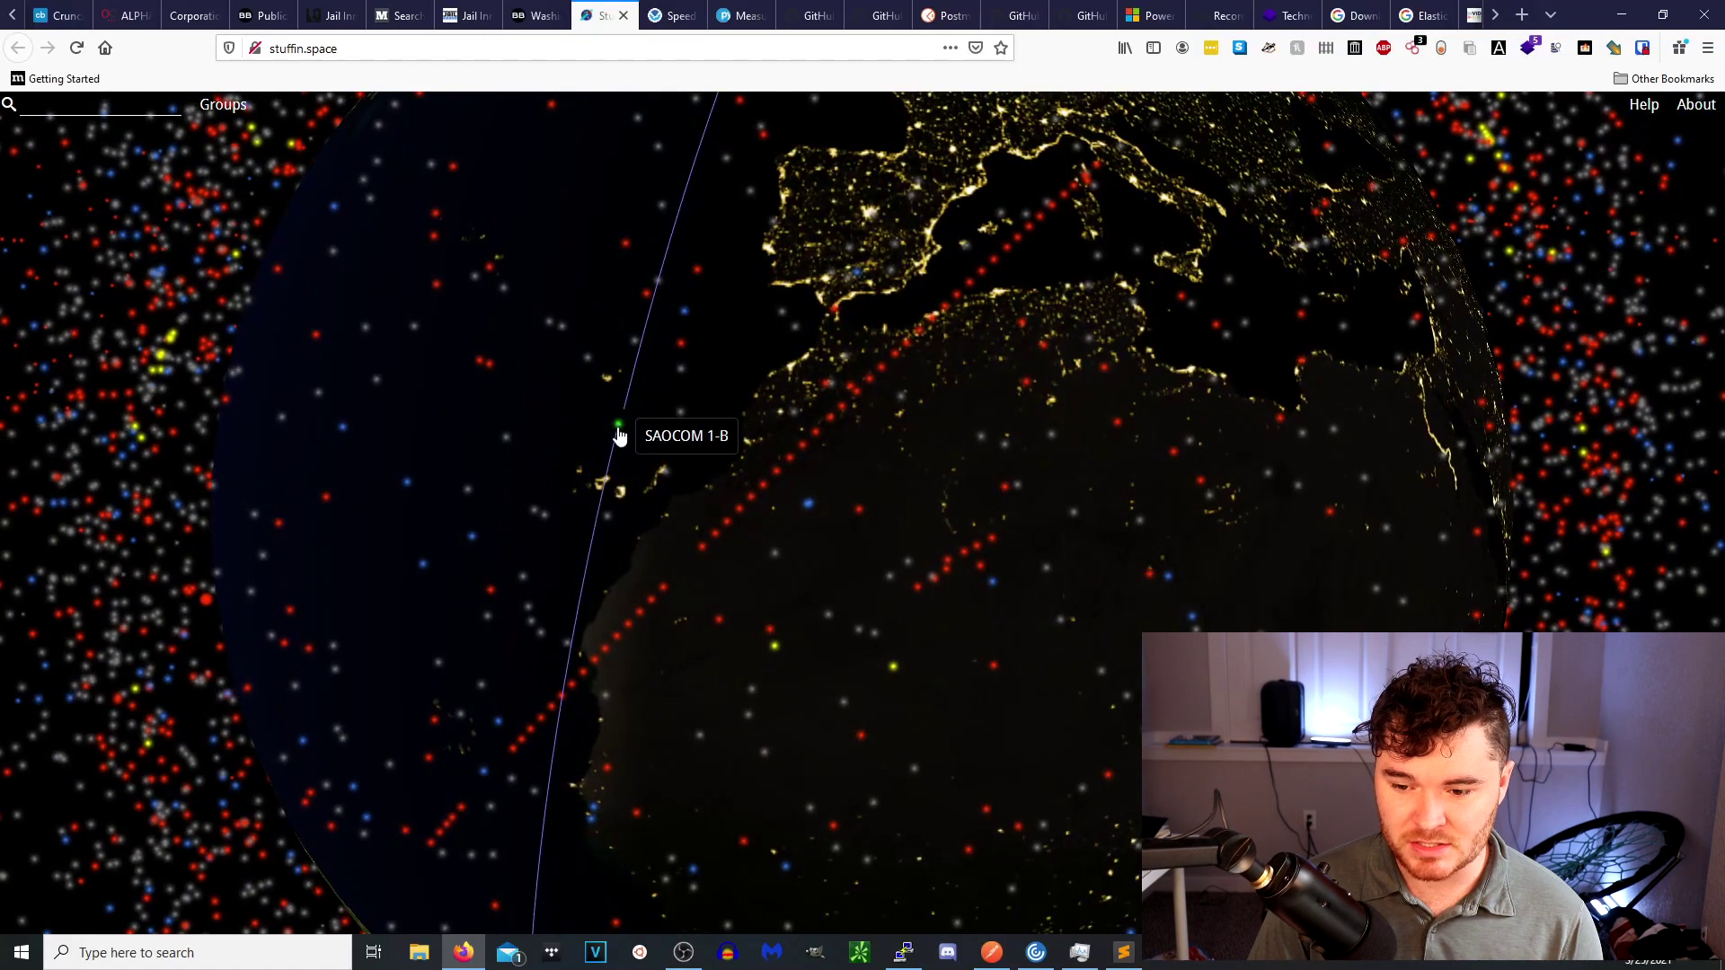
left_click(618, 435)
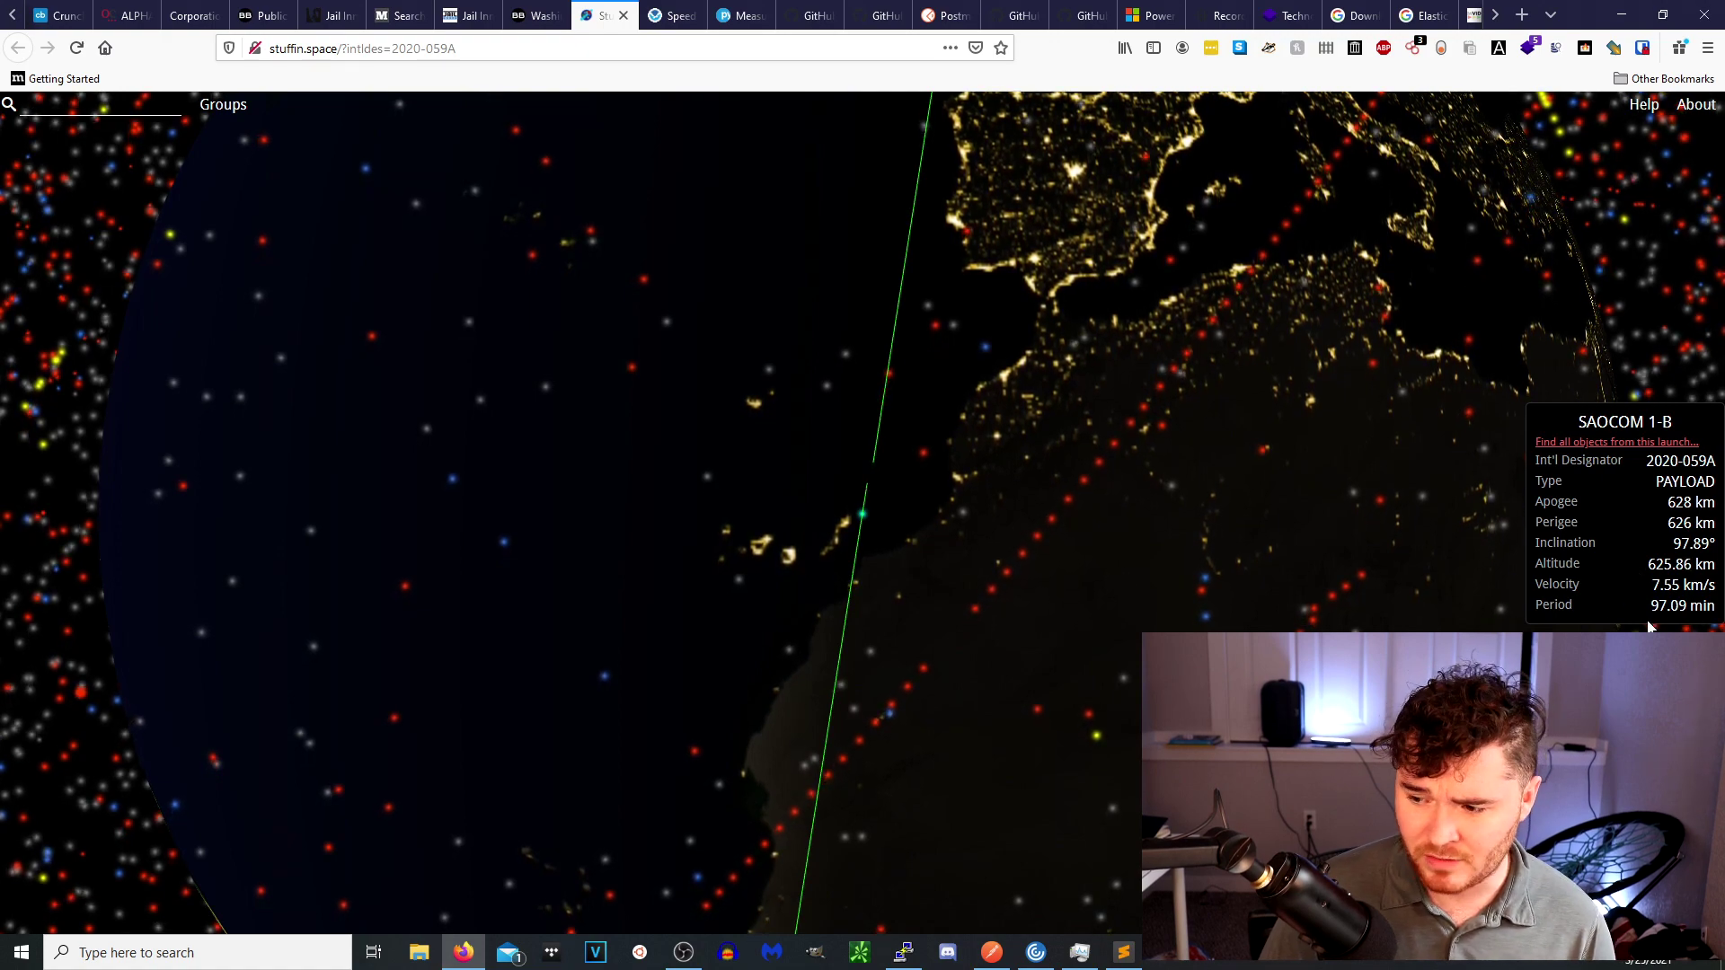
Zoom out and select OBJECT SC (1998-067SC), showing its 427 km apogee and 51.64° inclination.
scroll(1291, 532, "down", 3)
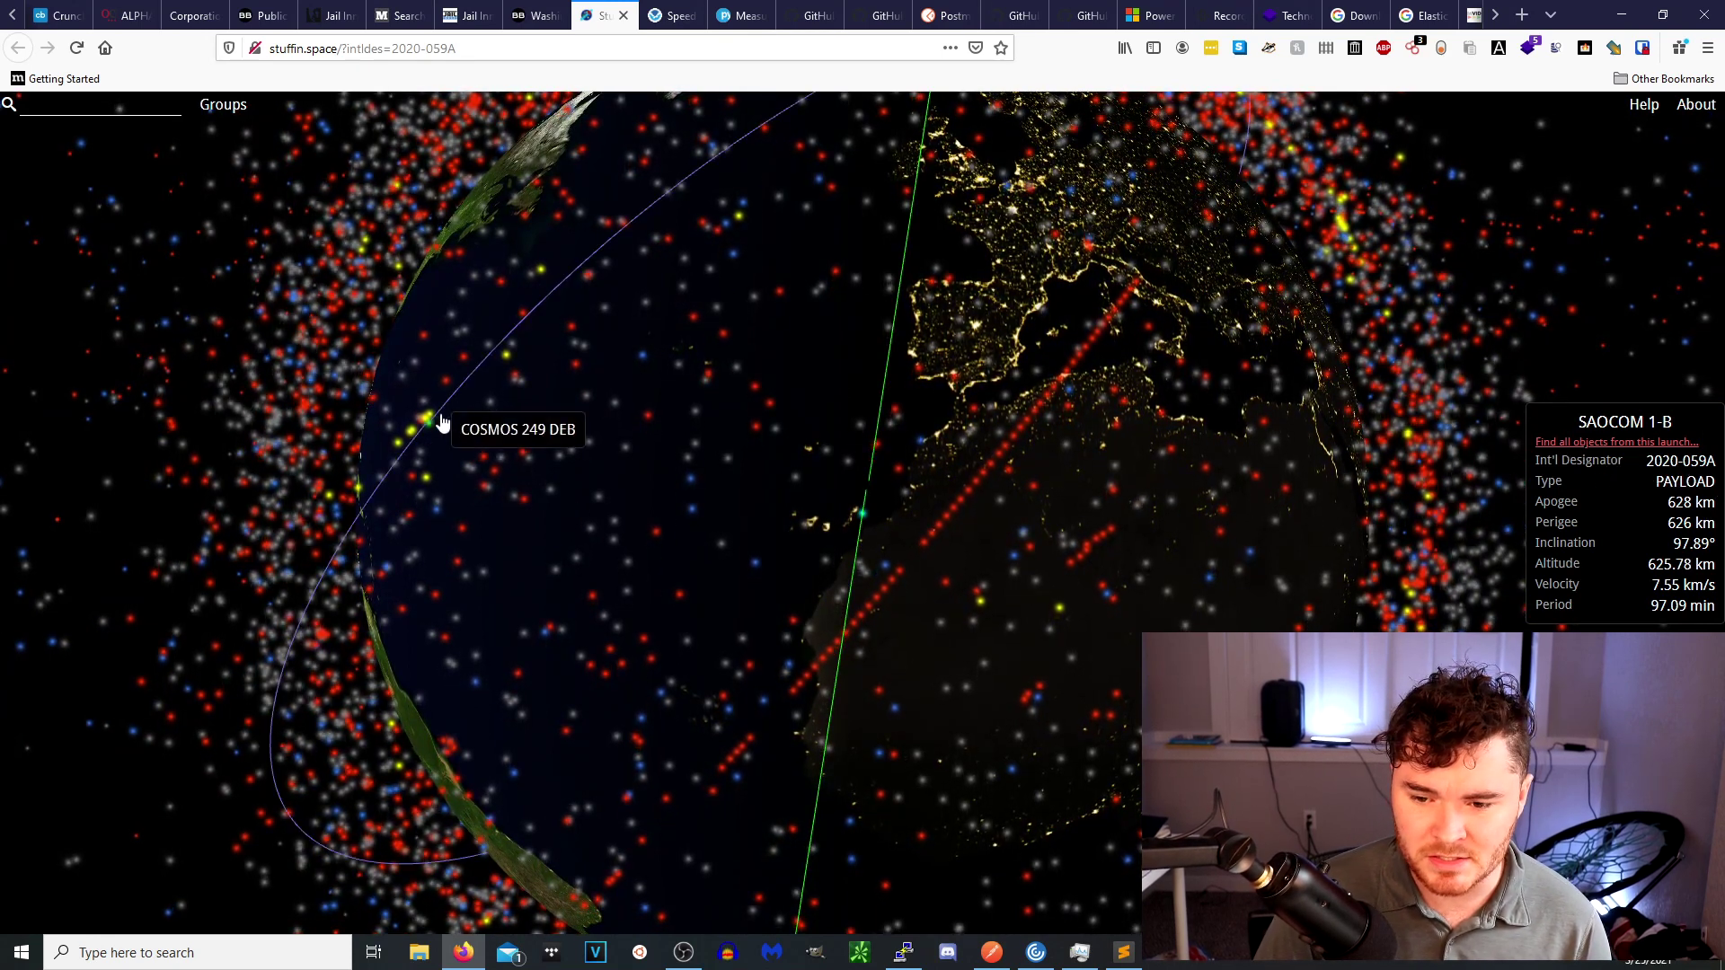
left_click(510, 360)
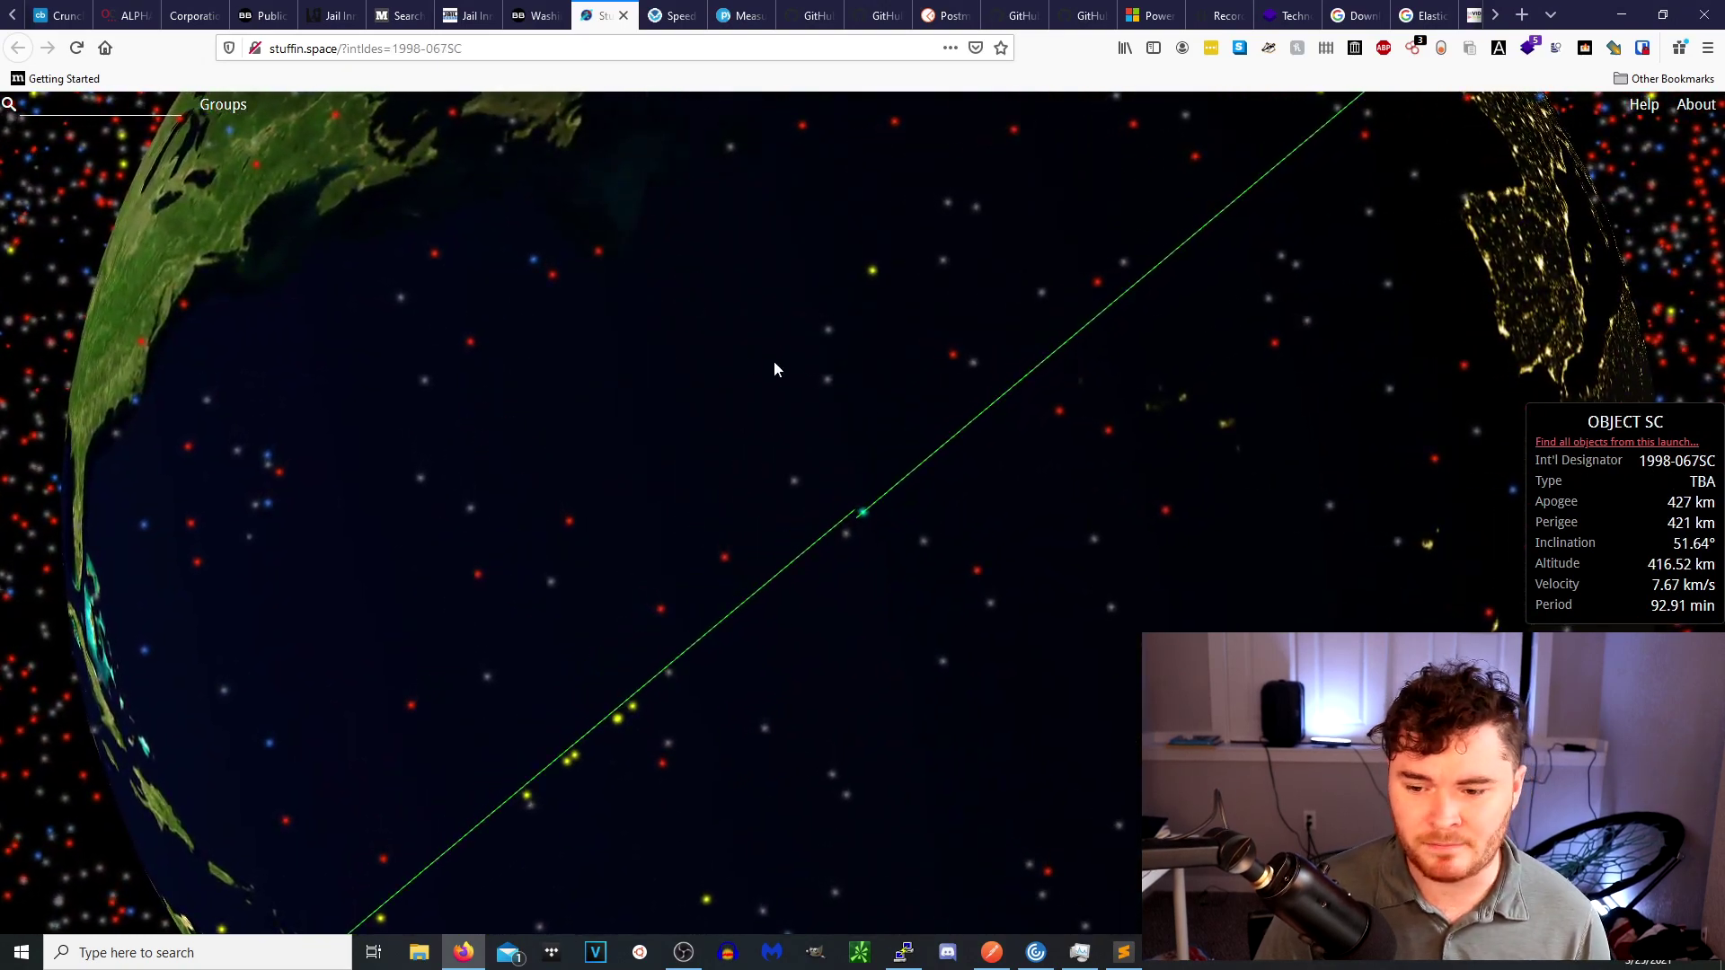
scroll(774, 365, "down", 5)
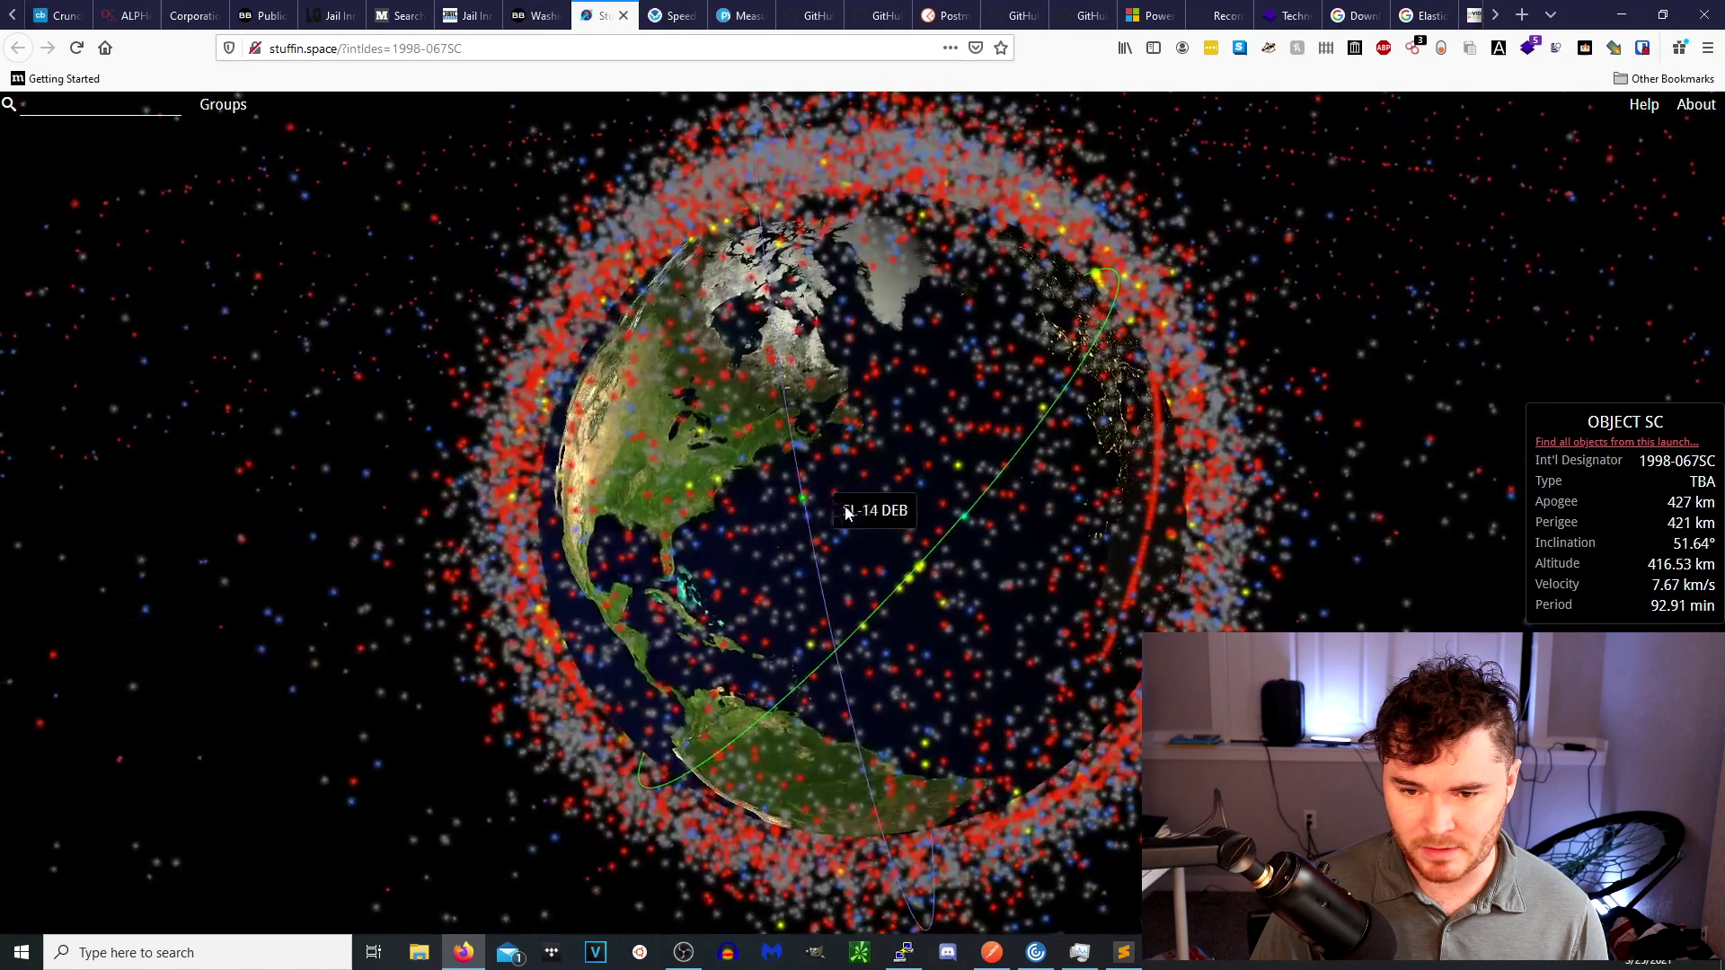
Search for STARLINK, spin the globe to view its coverage, then go to the Speed of Sound calculator.
left_click(130, 111)
type("STARLINK")
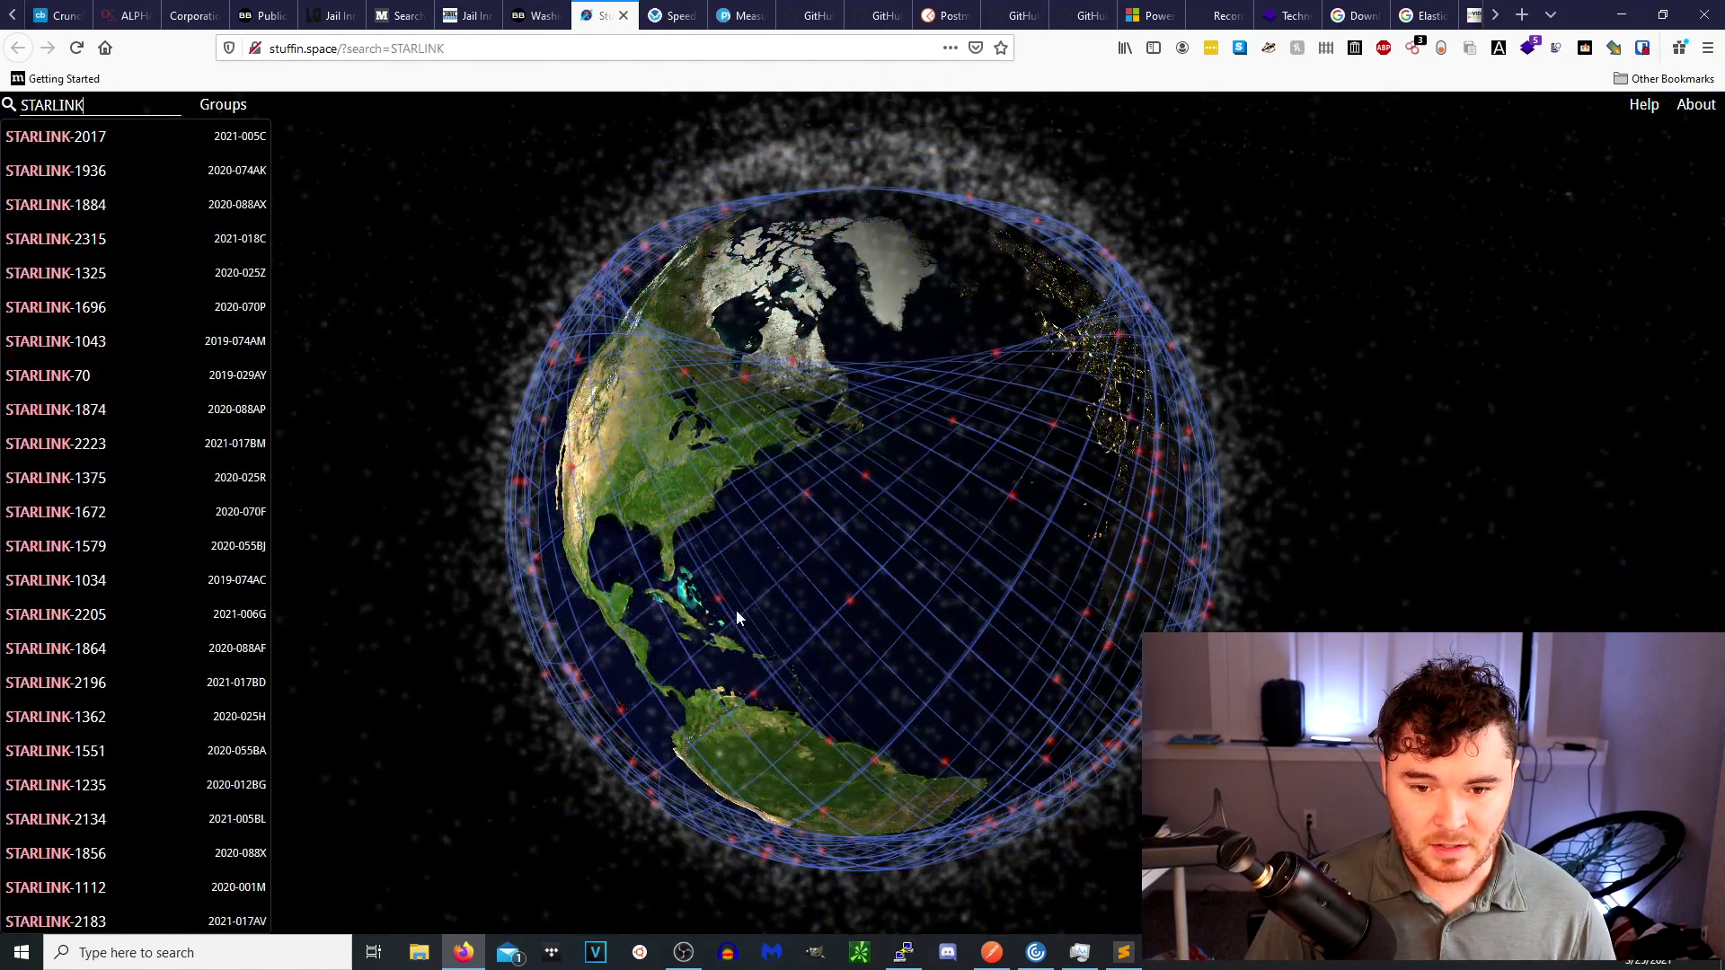
left_click_drag(749, 582, 950, 499)
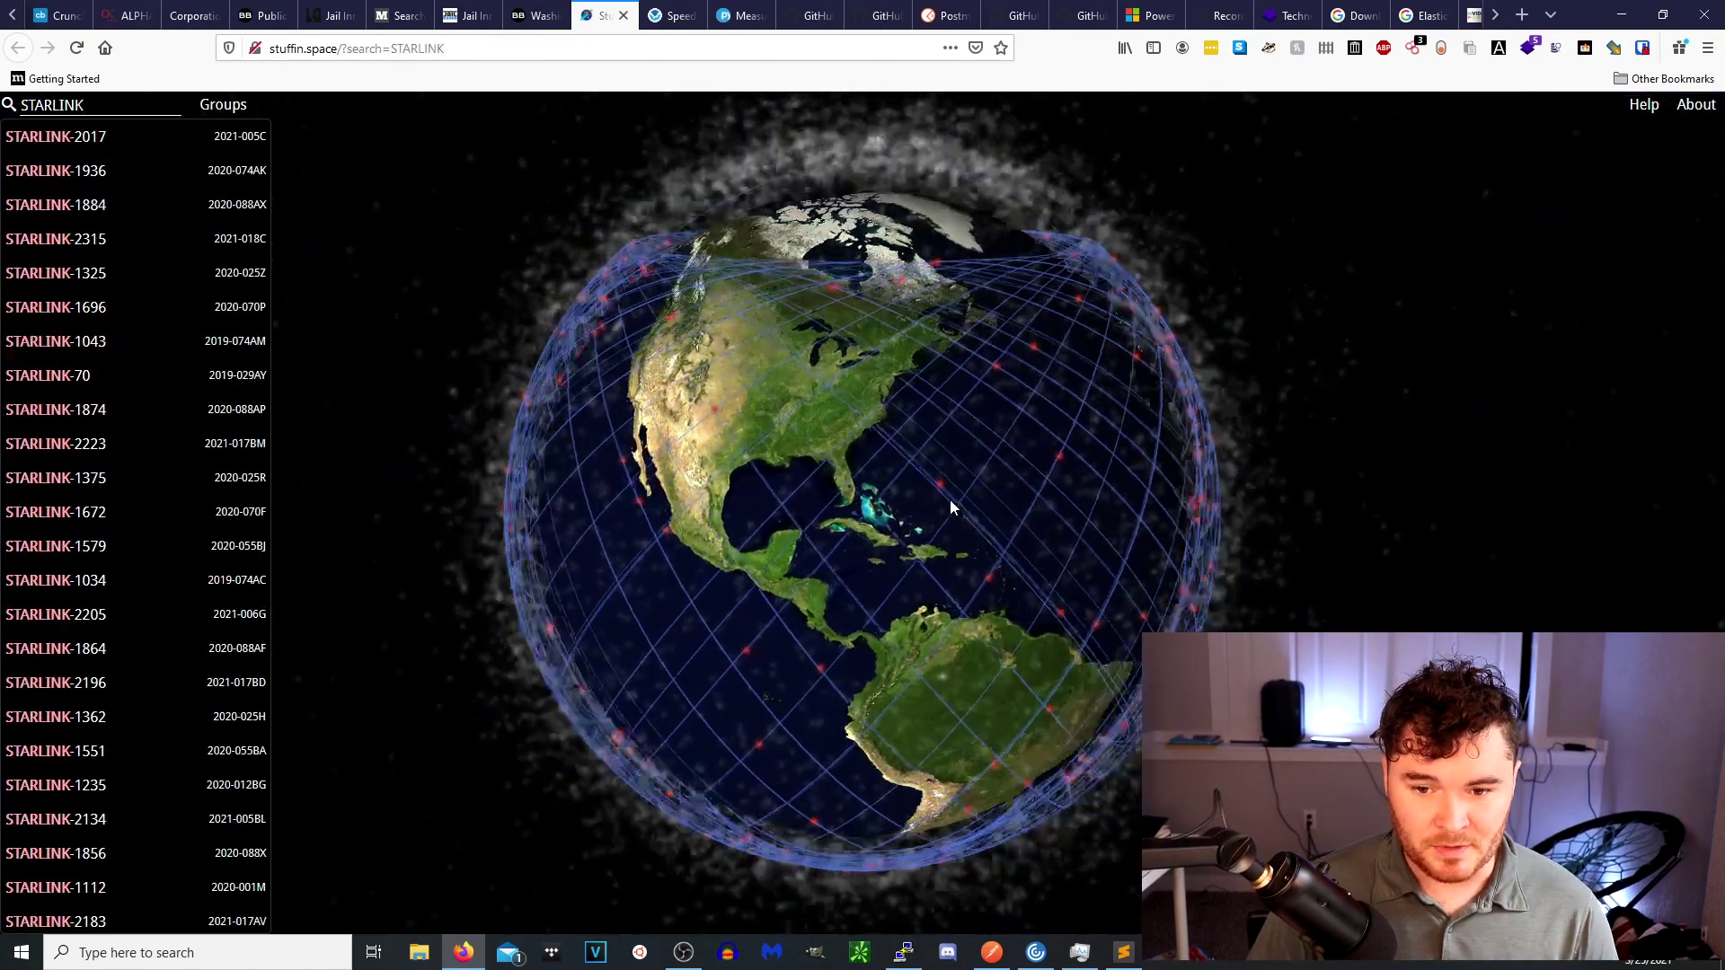
left_click_drag(667, 498, 1154, 416)
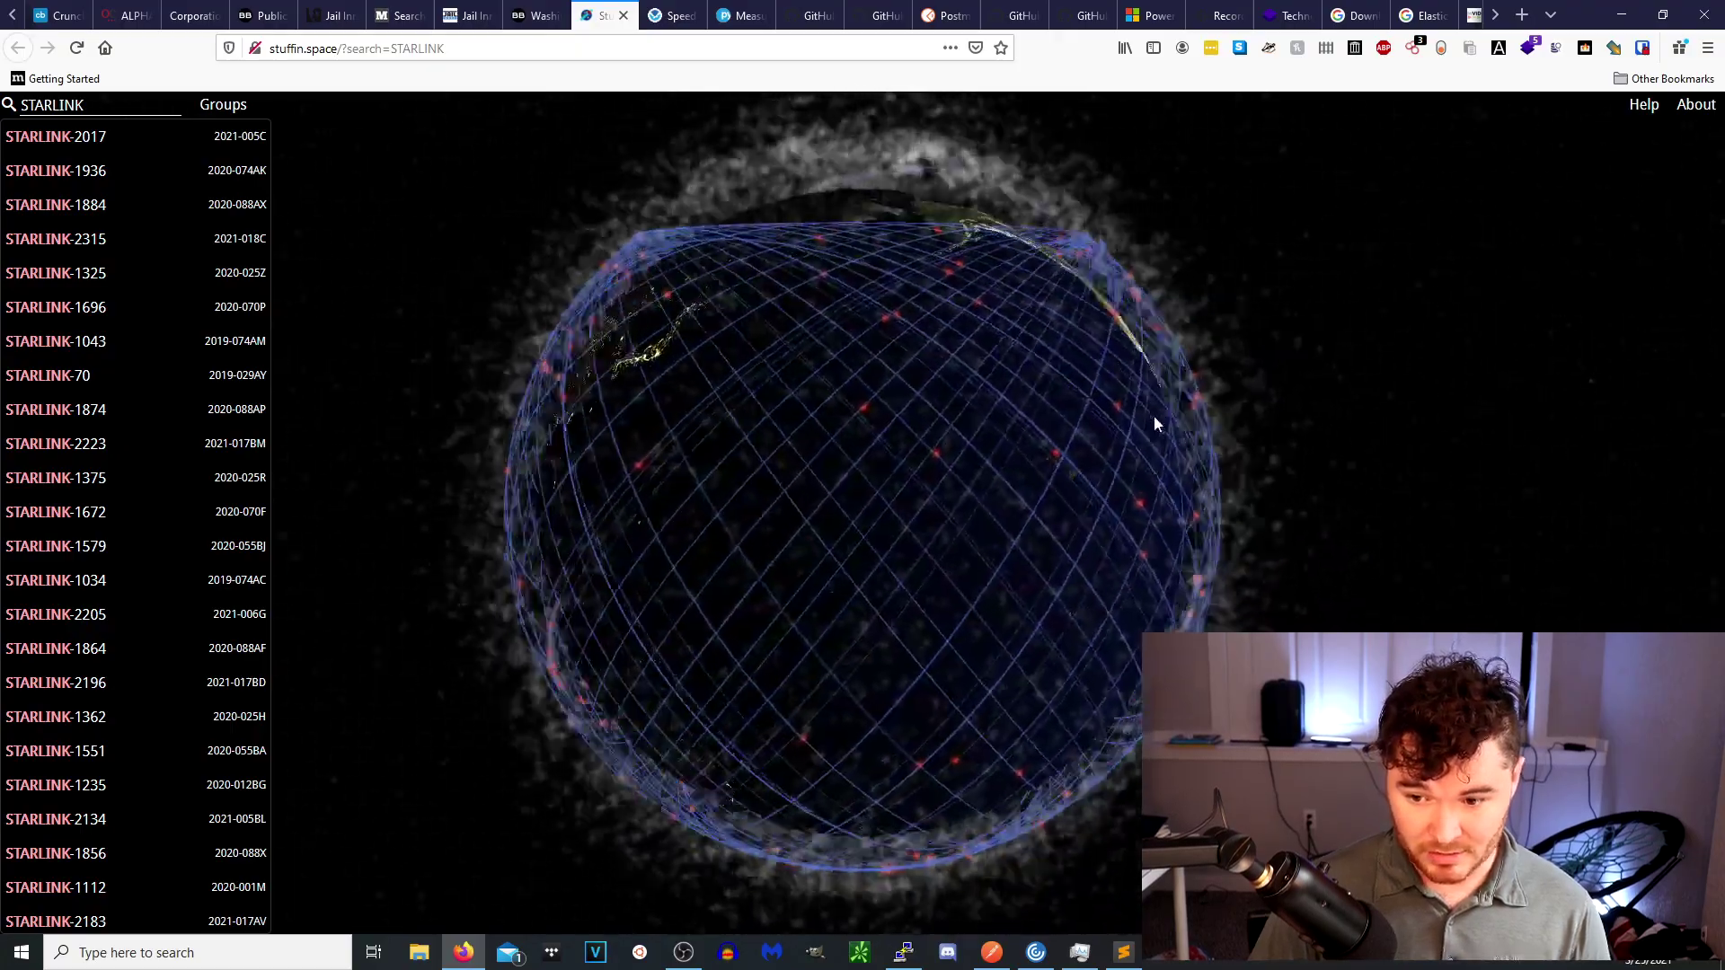
left_click_drag(864, 492, 1195, 517)
mouse_move(1001, 511)
left_mouse_down()
mouse_move(1163, 568)
mouse_move(1017, 498)
left_mouse_up()
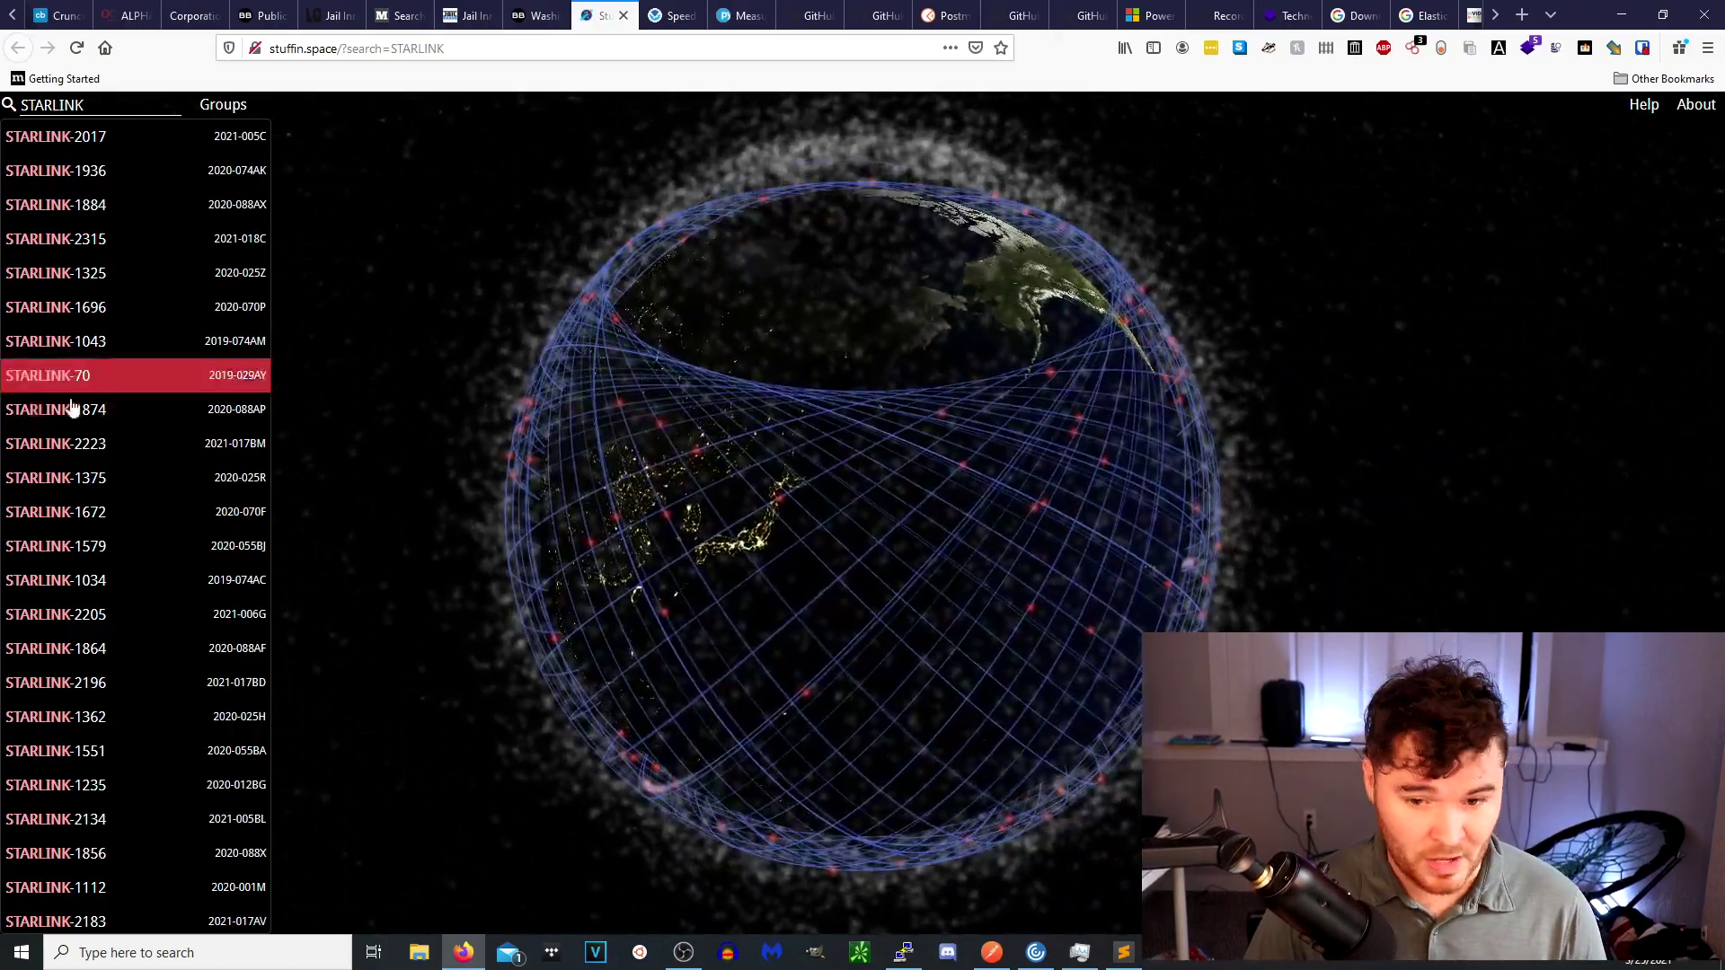
left_click(676, 25)
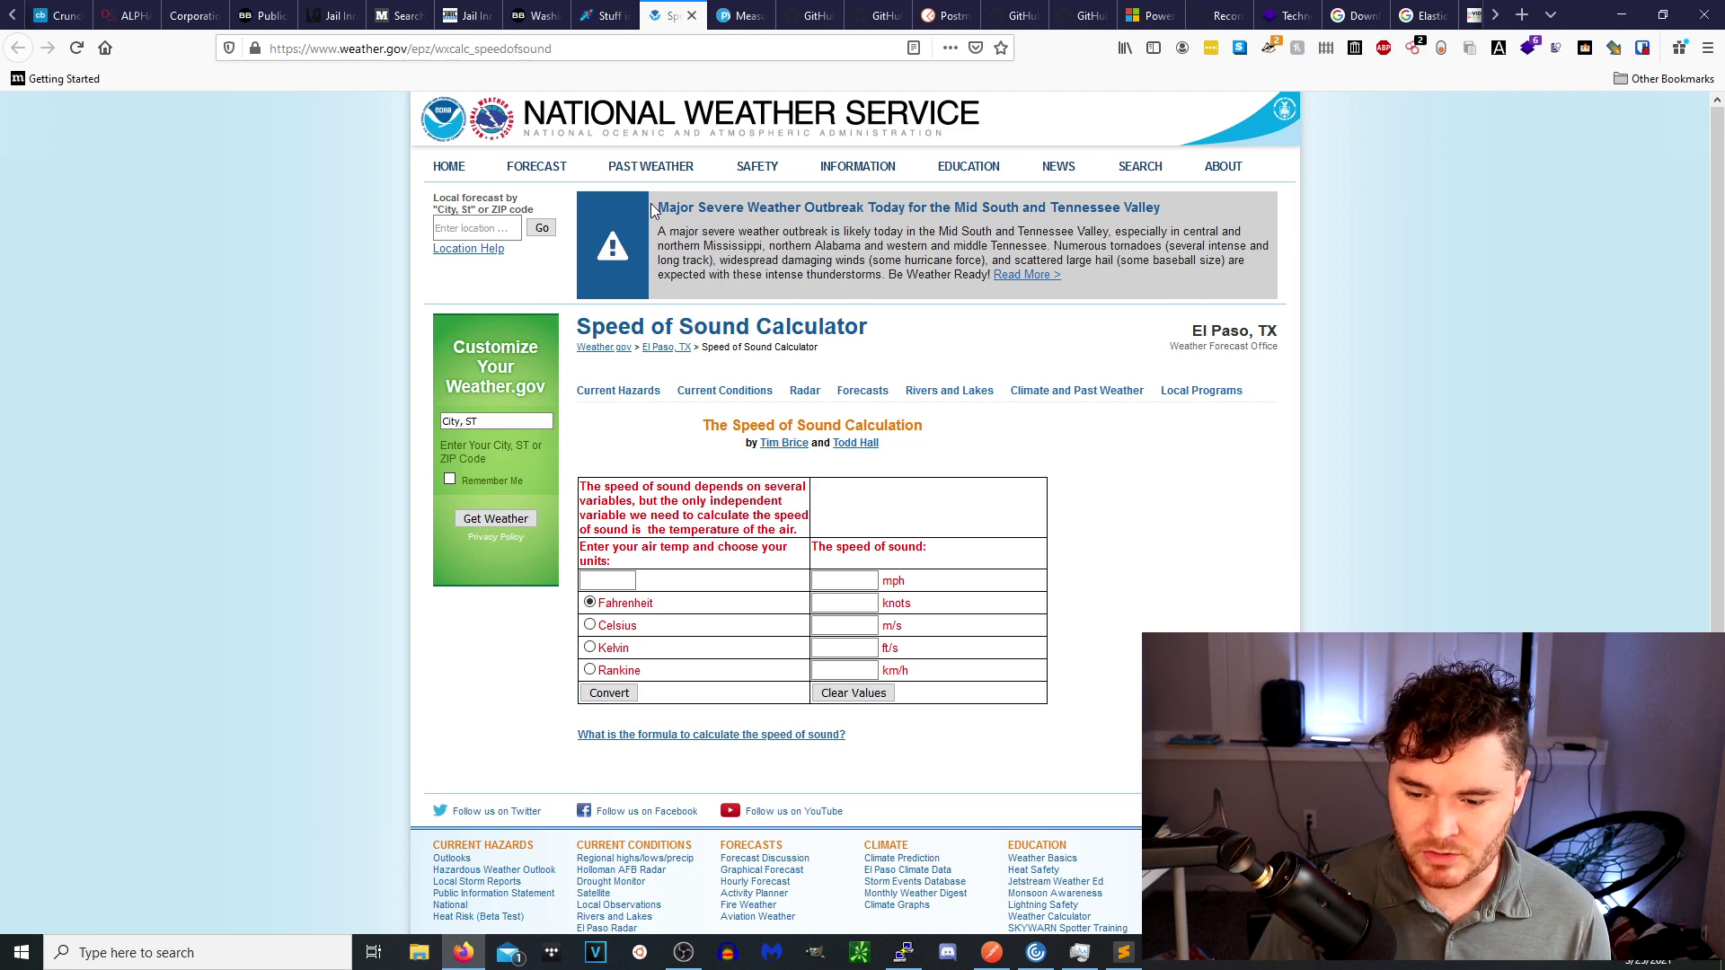
Compute the speed of sound at 80 °F (776.28 mph), then go to the object-size measuring article.
left_click(626, 579)
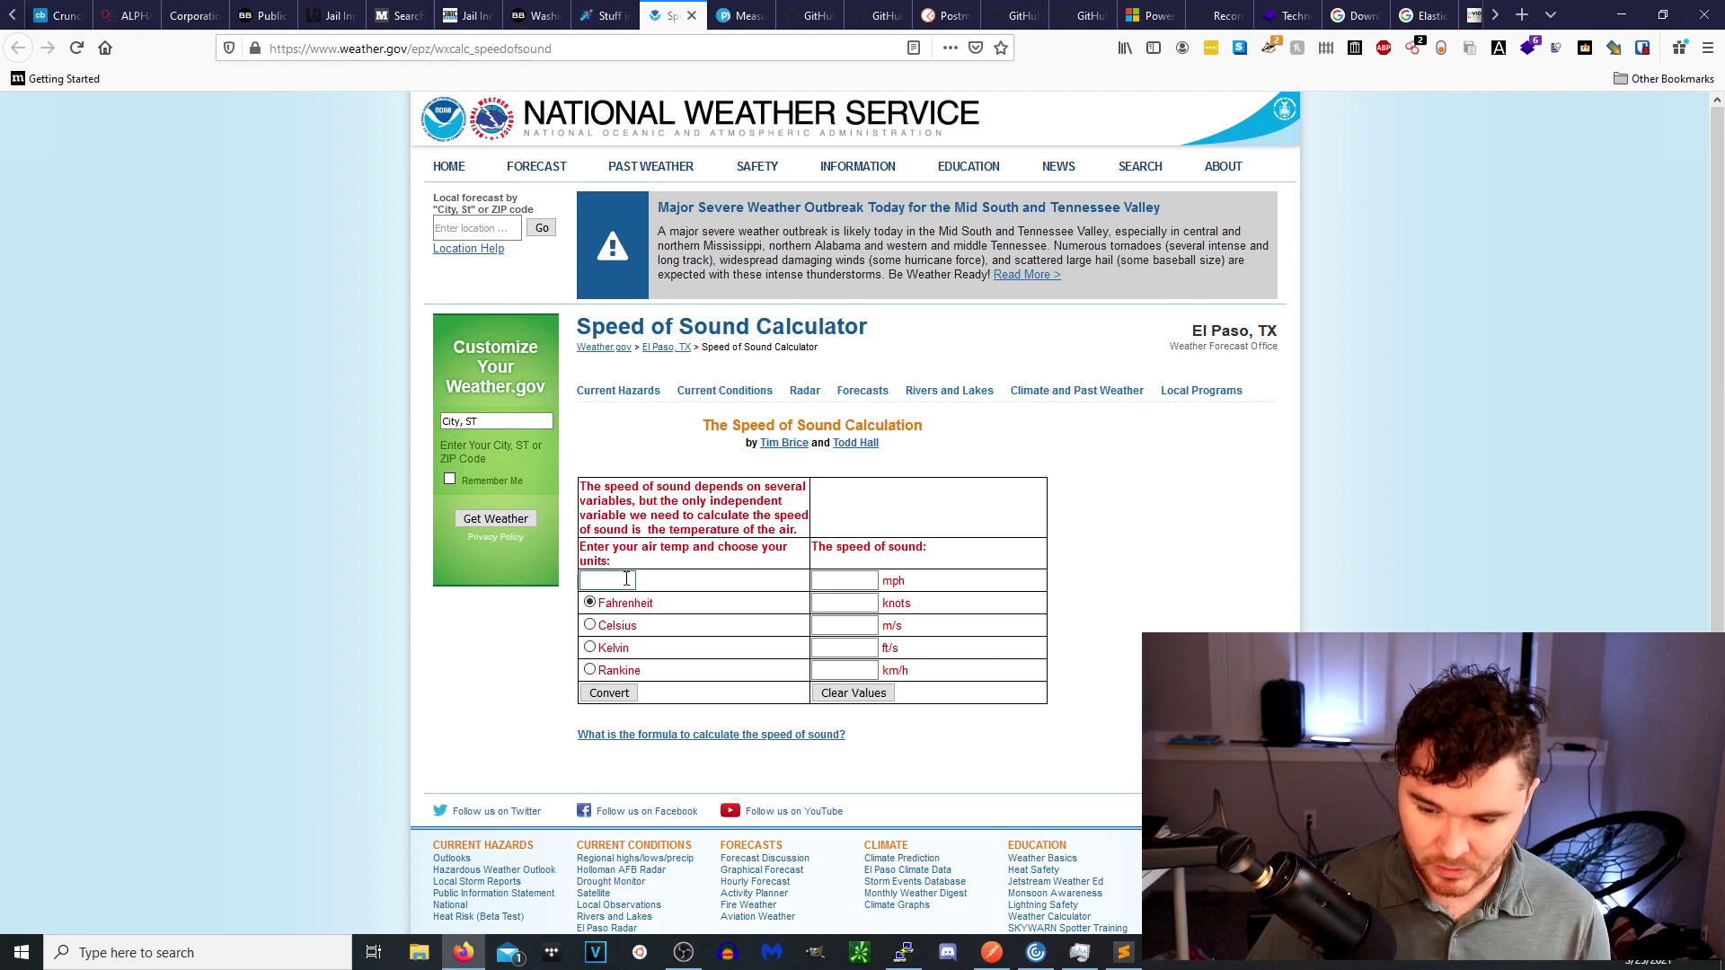
left_click(611, 697)
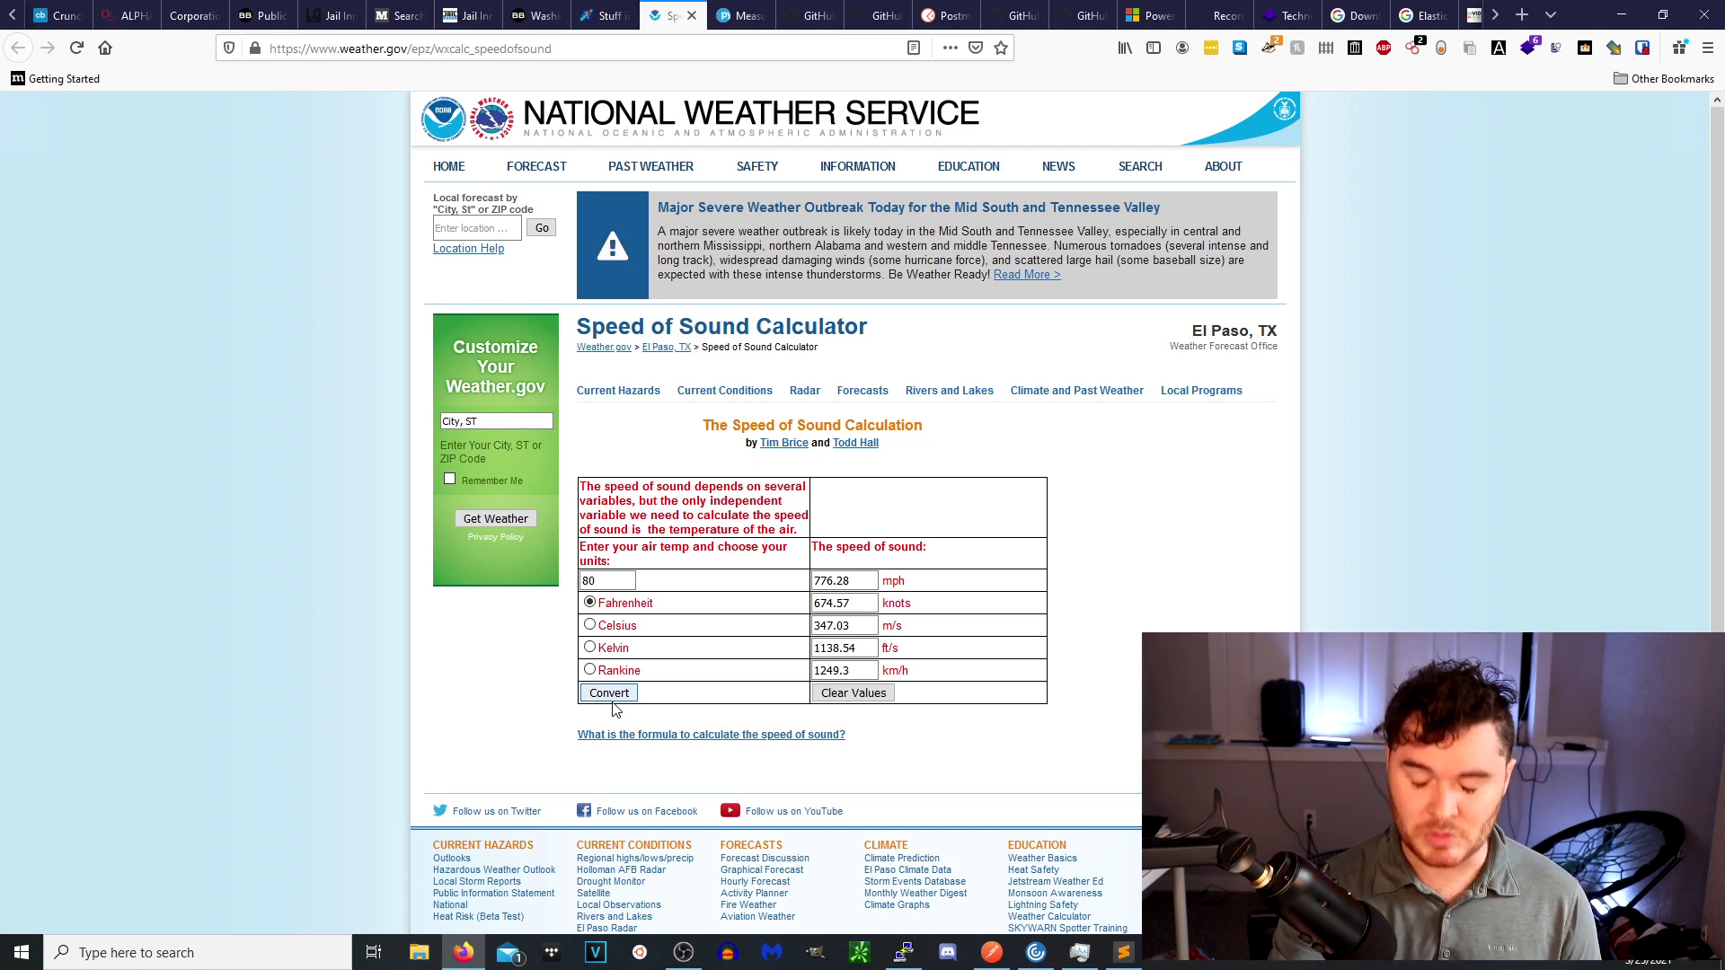
left_click(744, 18)
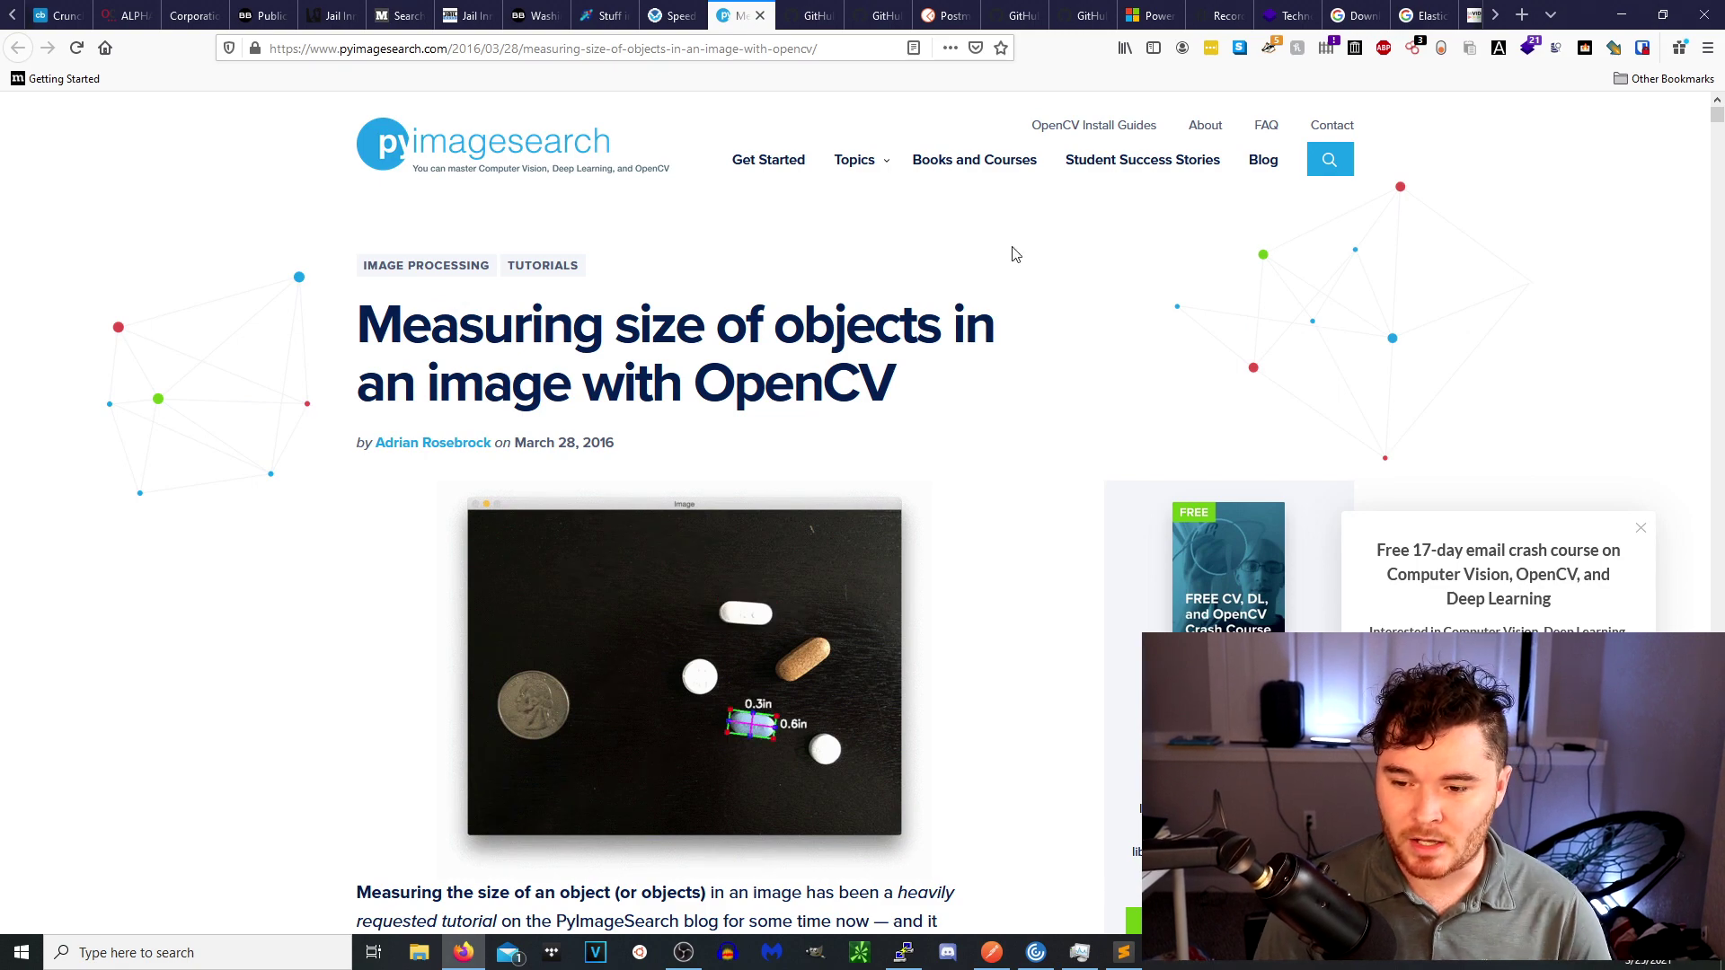
Scroll through the PyImageSearch object-size article and its code, then go to the recon-ng repository.
scroll(852, 350, "down", 4)
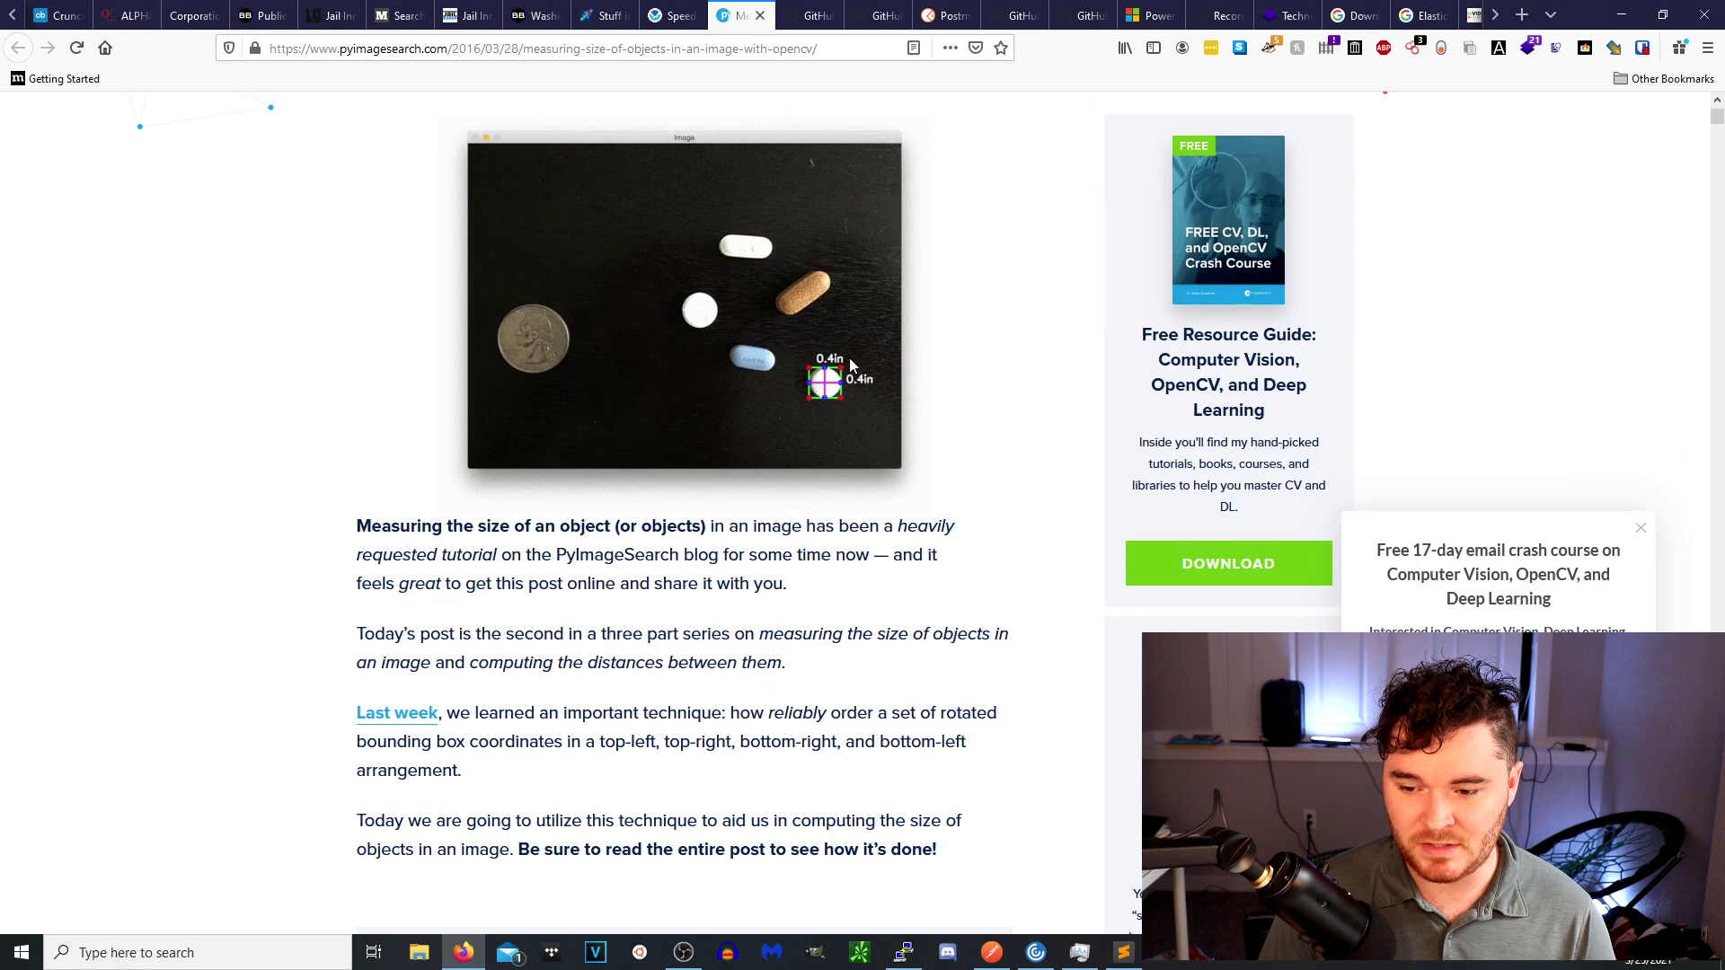
scroll(869, 415, "down", 20)
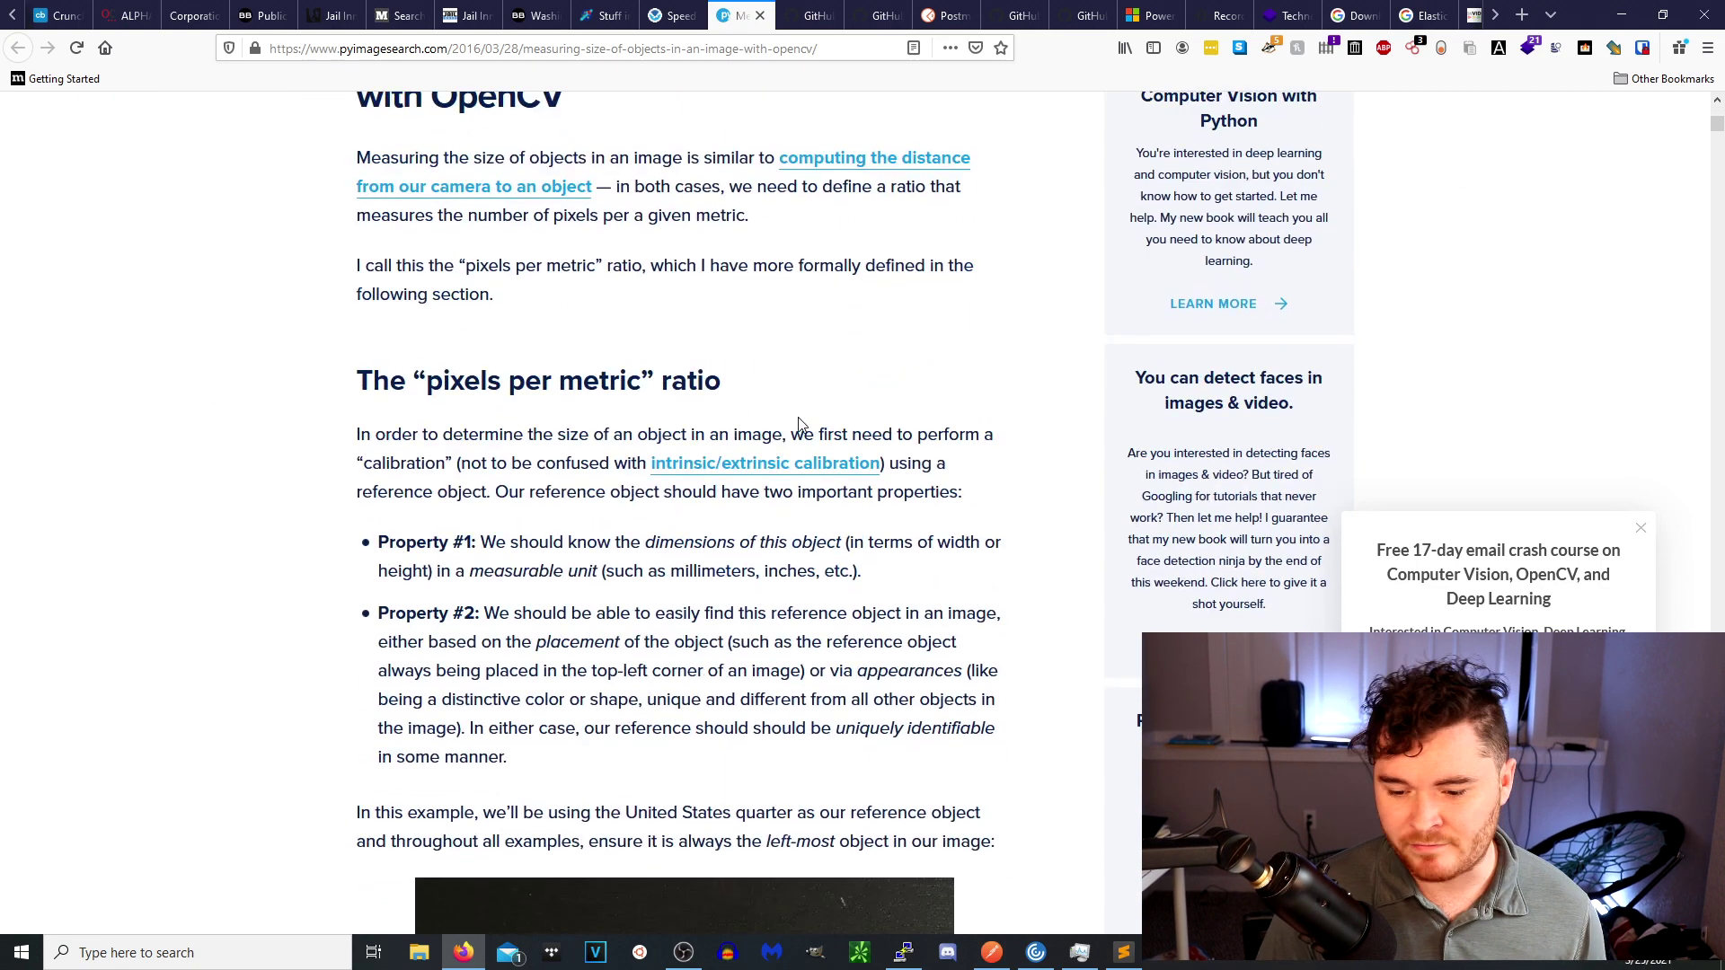
scroll(798, 424, "down", 15)
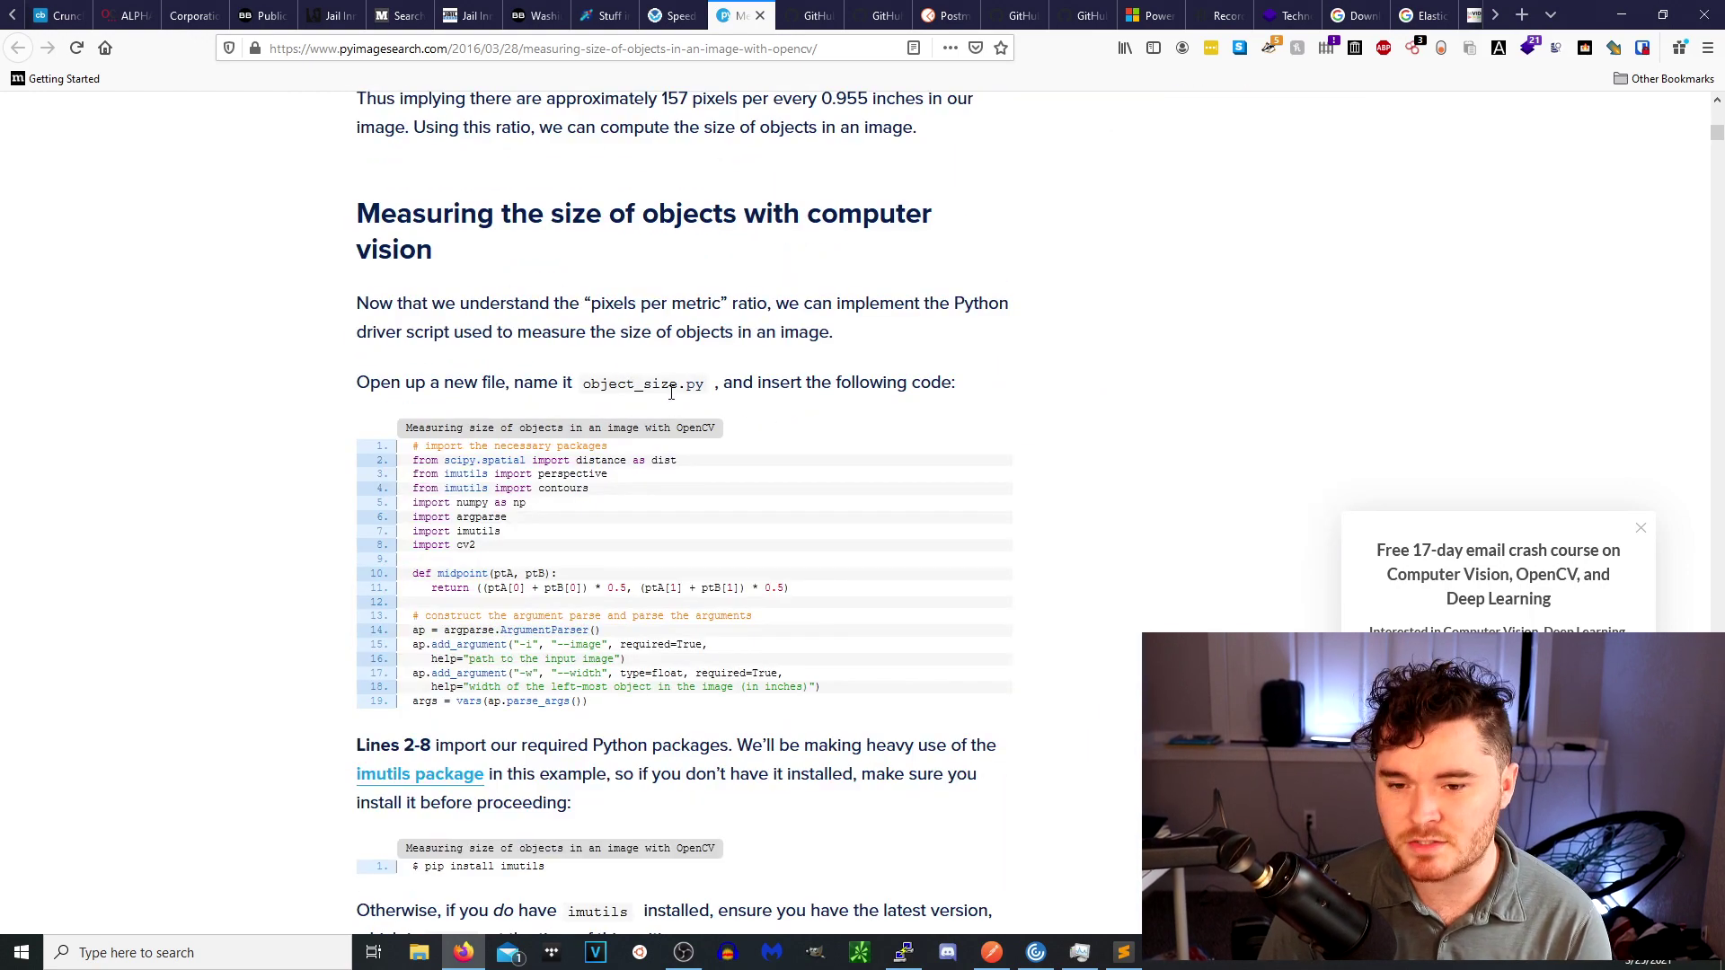
scroll(682, 415, "down", 1)
scroll(682, 415, "down", 20)
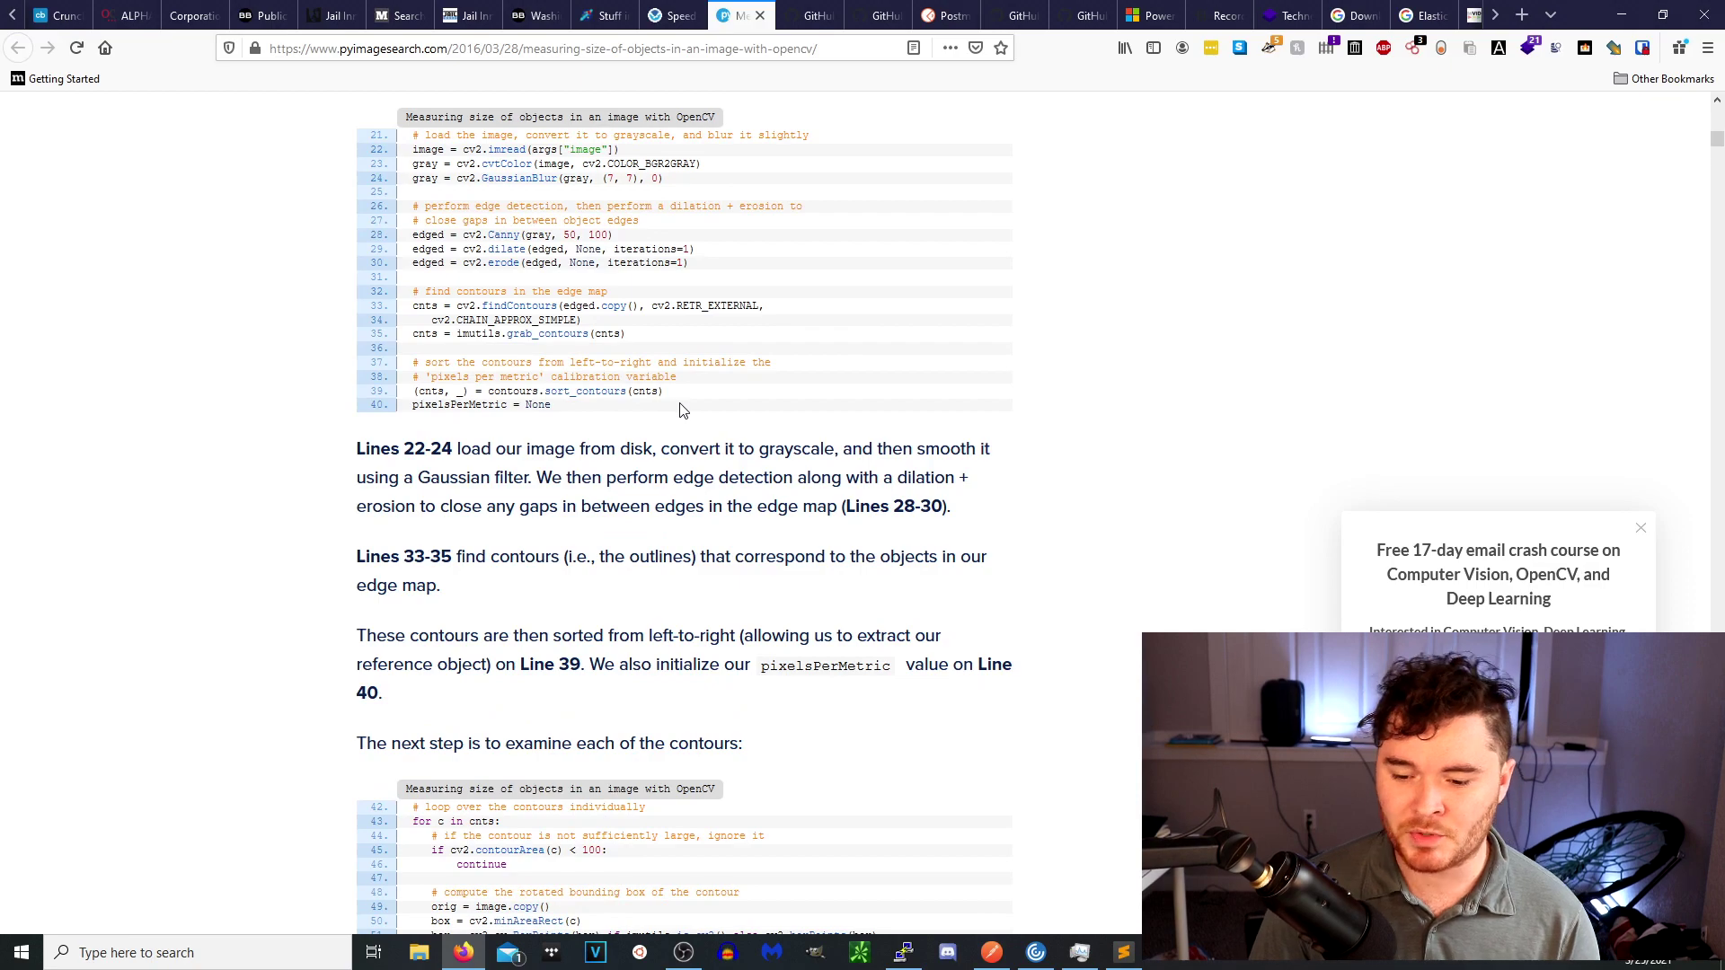
scroll(695, 410, "up", 20)
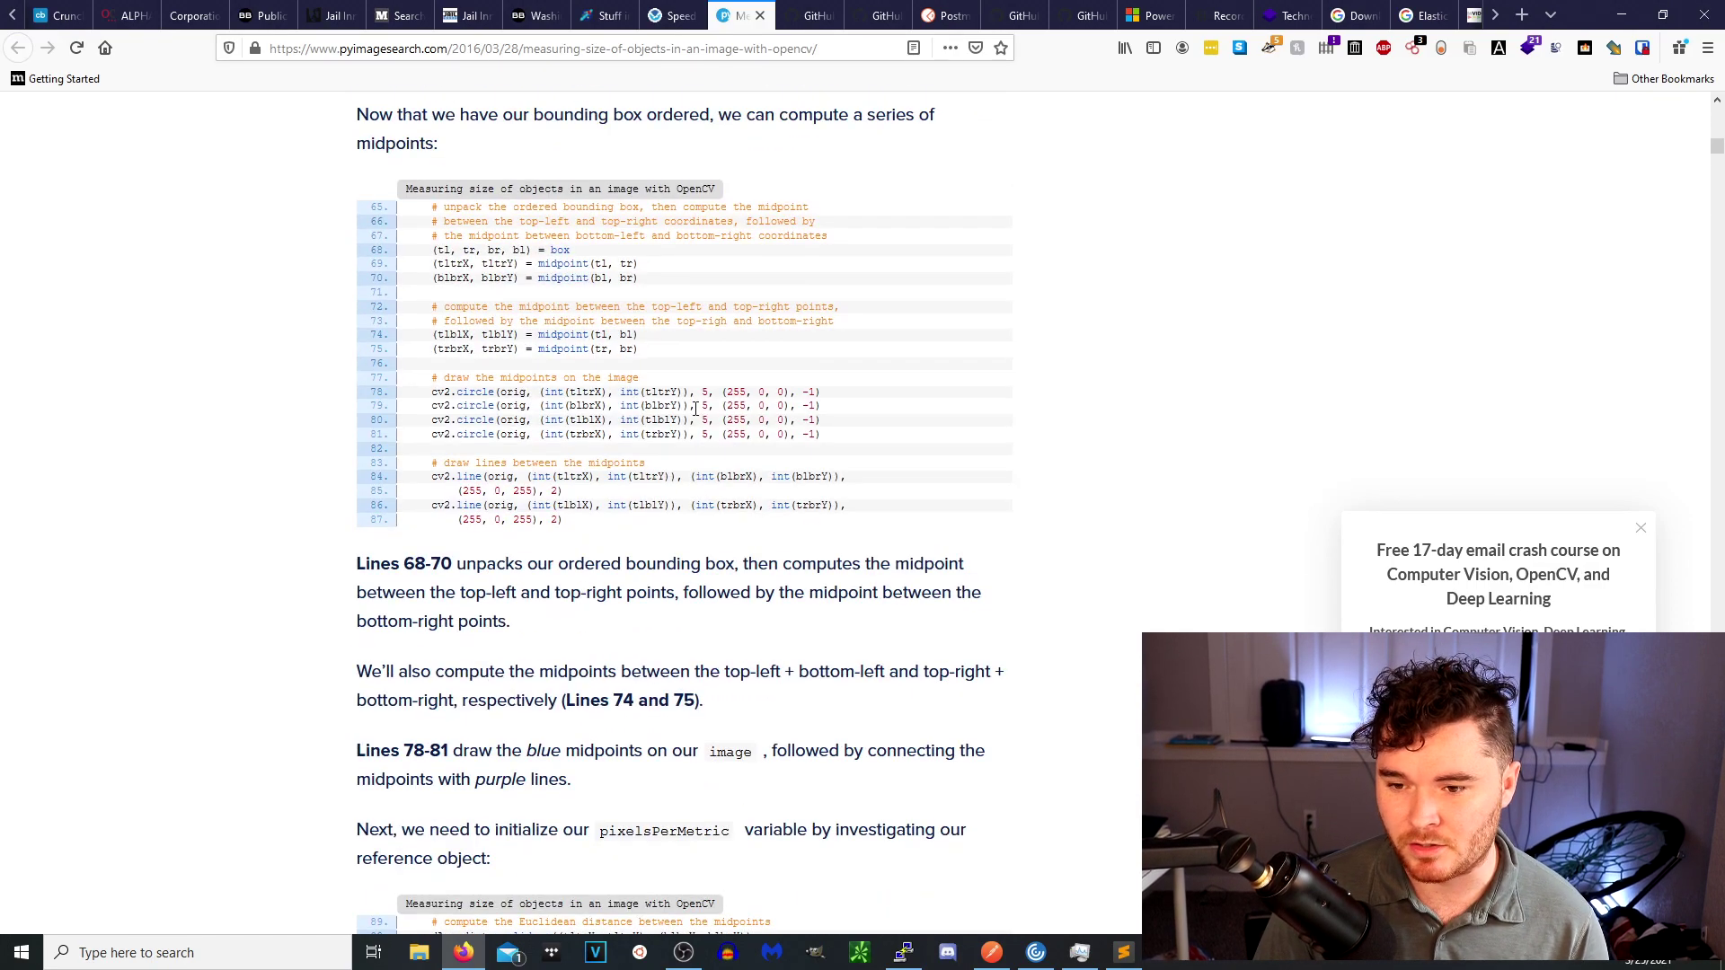
scroll(694, 412, "up", 20)
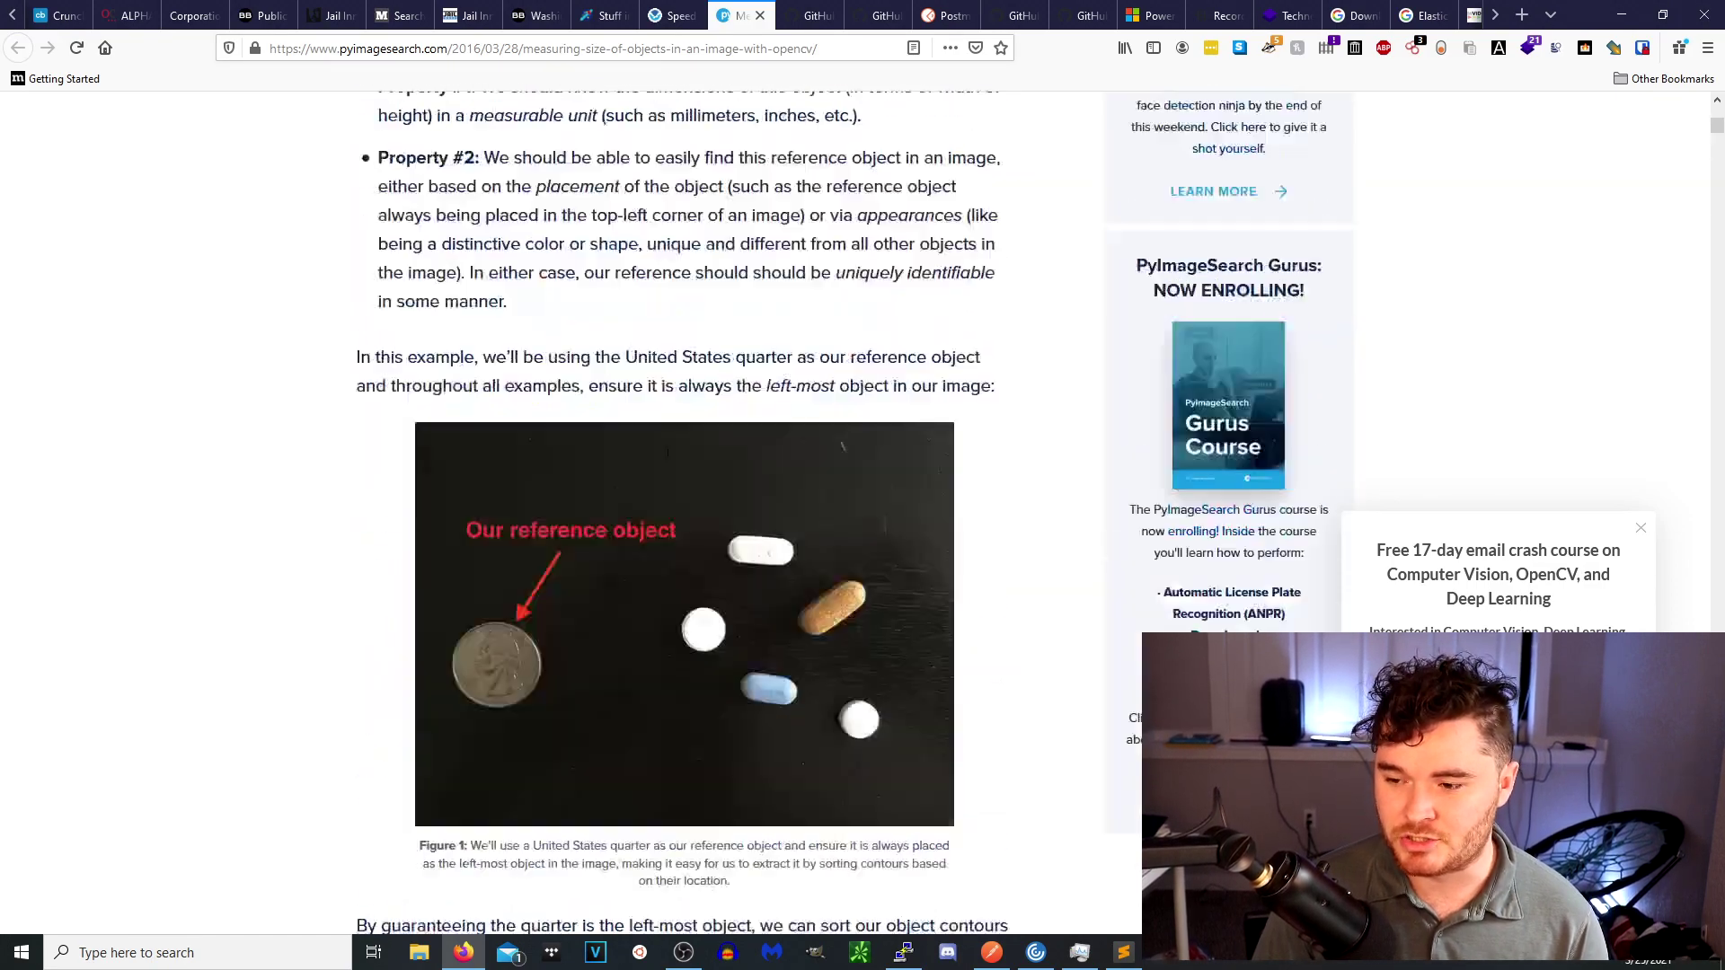
scroll(666, 468, "up", 10)
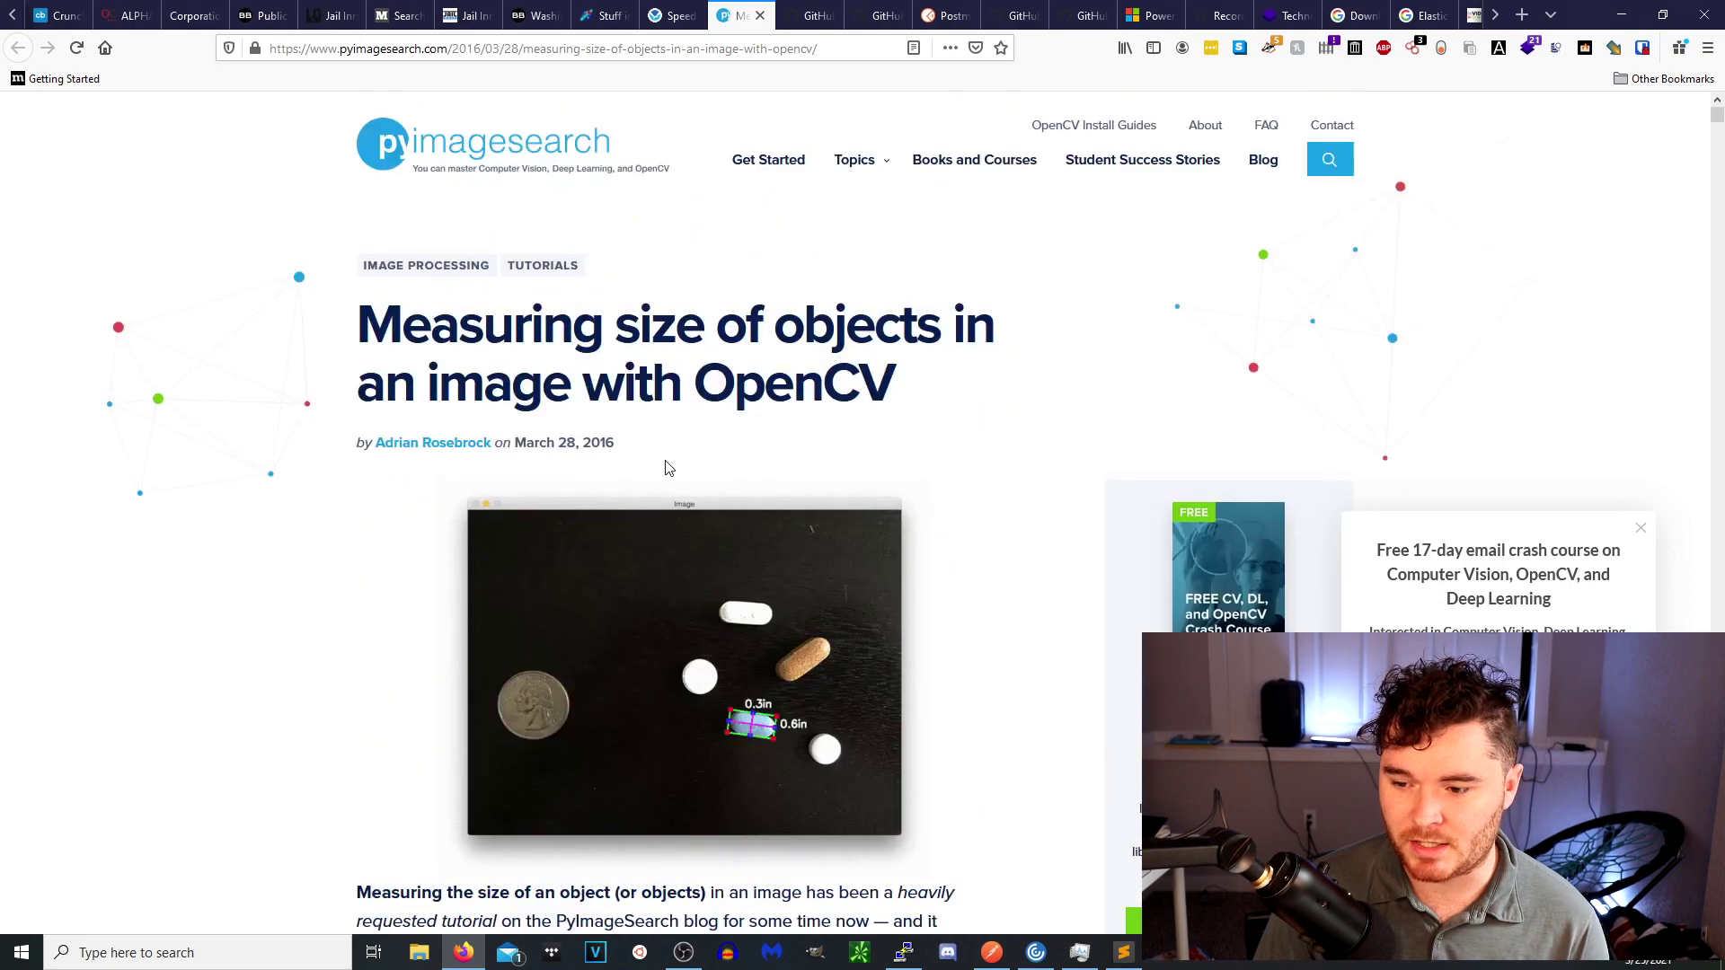
left_click(804, 18)
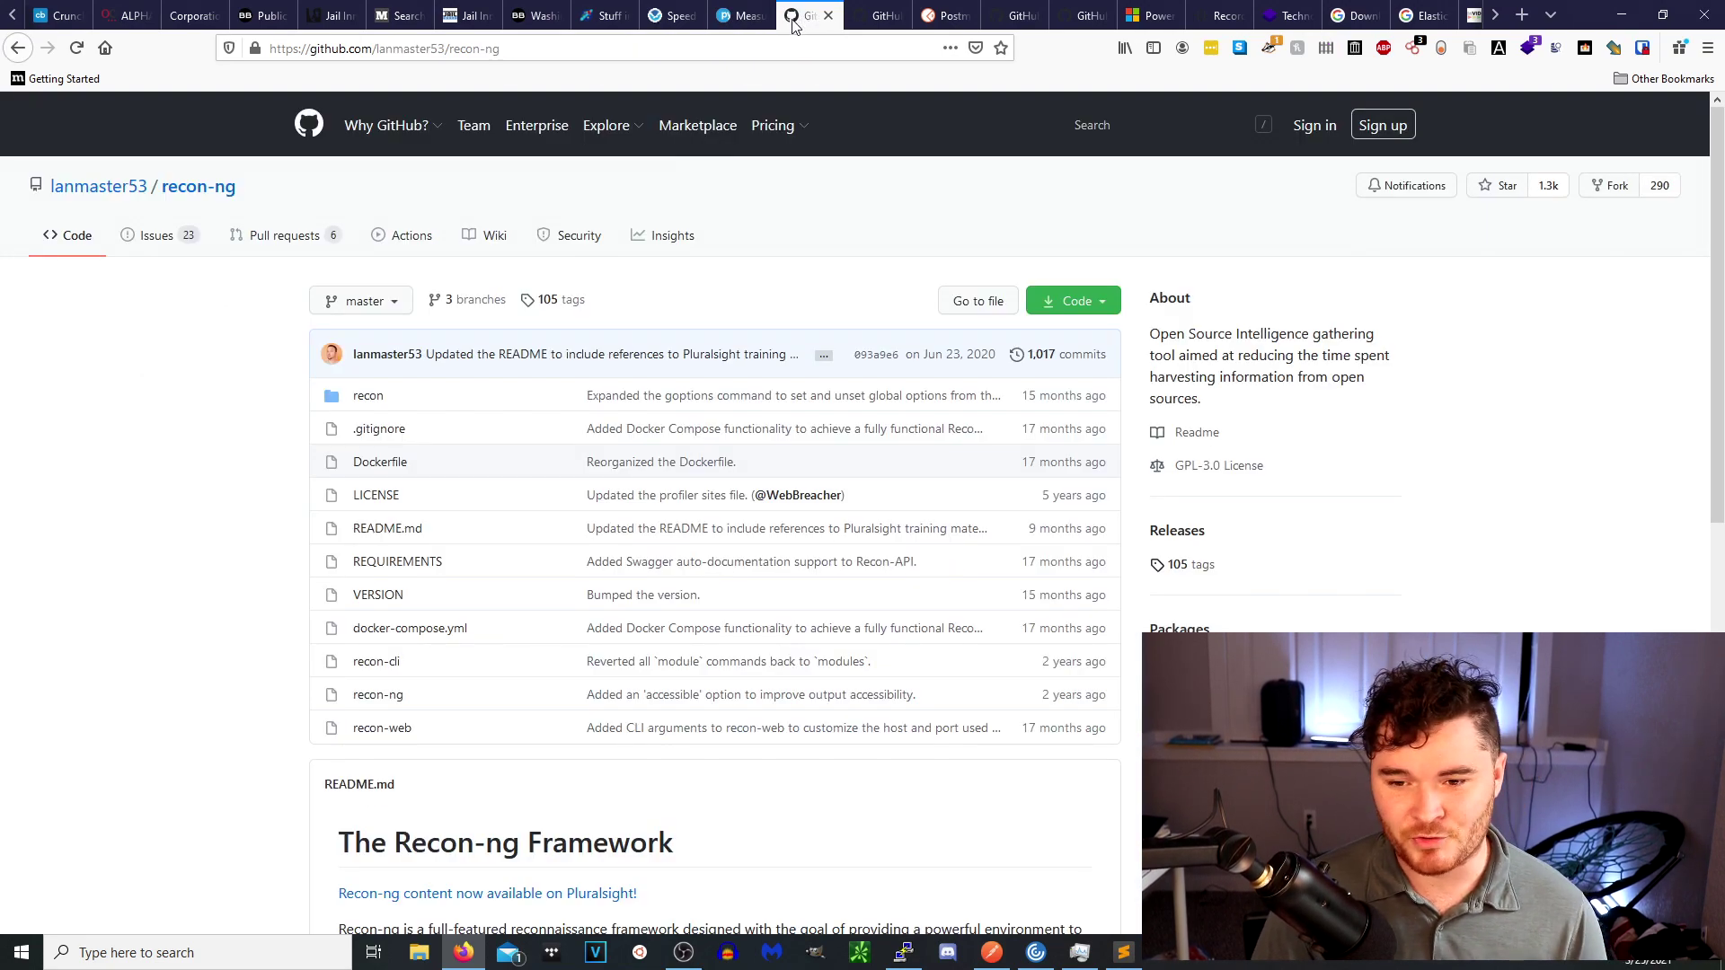
Browse the recon-ng repository and display its HTTPS clone URL before moving to ilektrojohn/creepy.
scroll(522, 343, "down", 5)
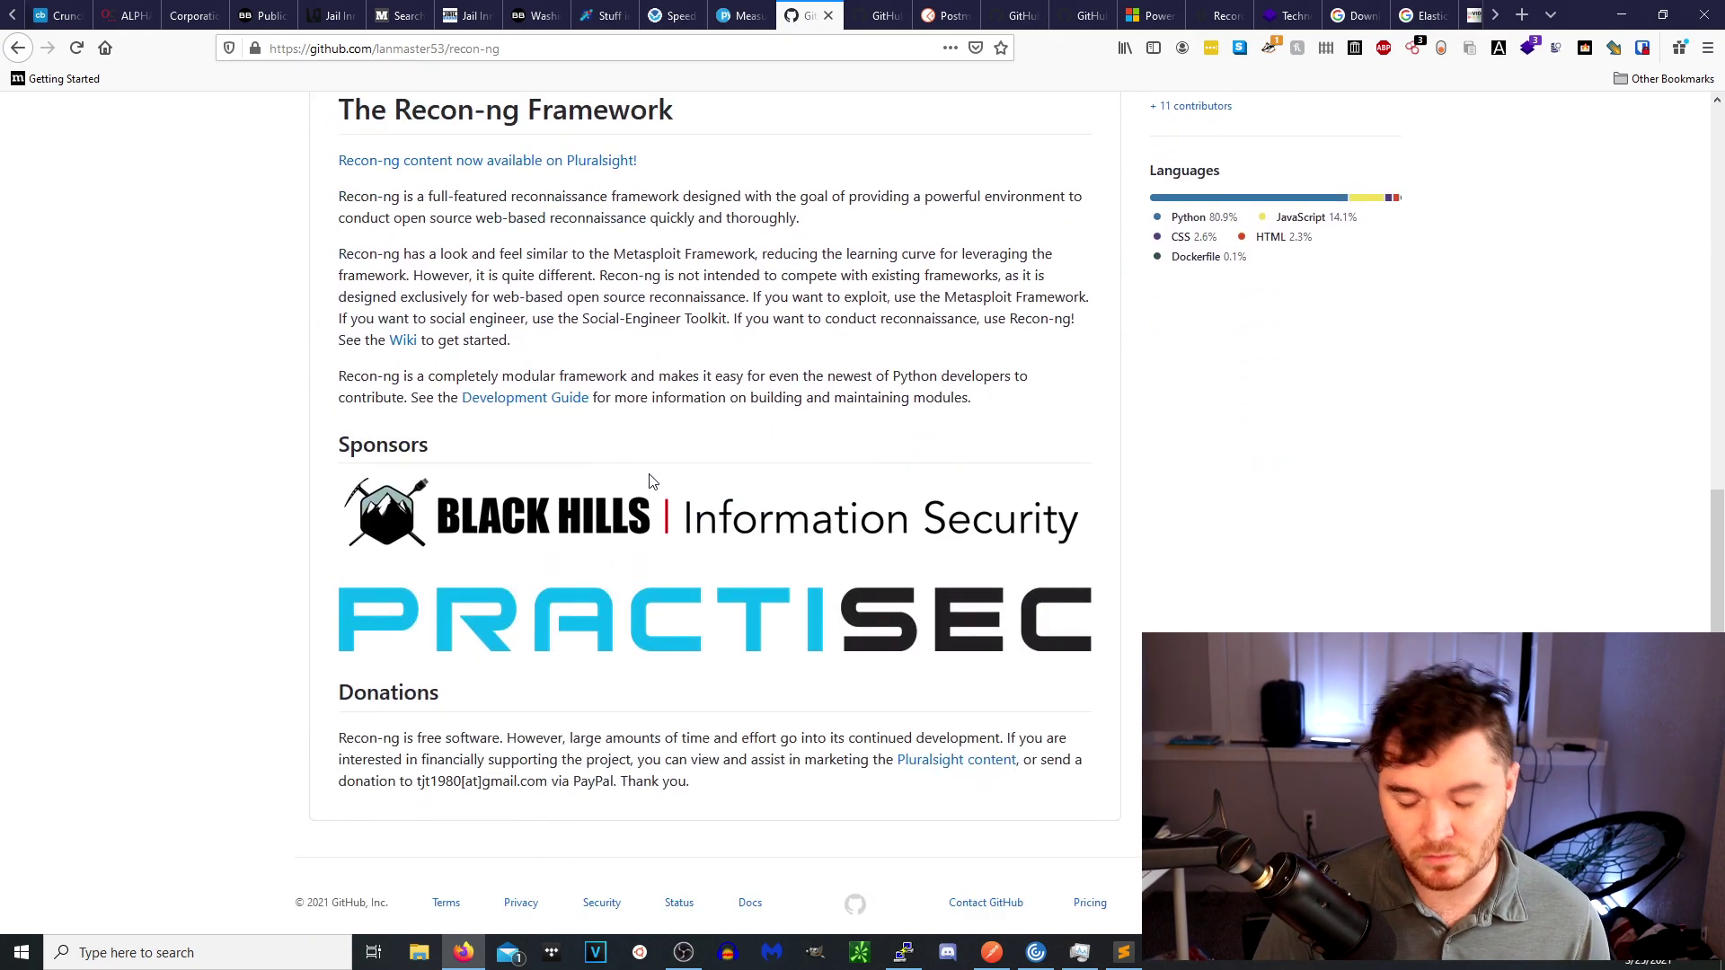
scroll(755, 479, "up", 5)
scroll(753, 471, "up", 1)
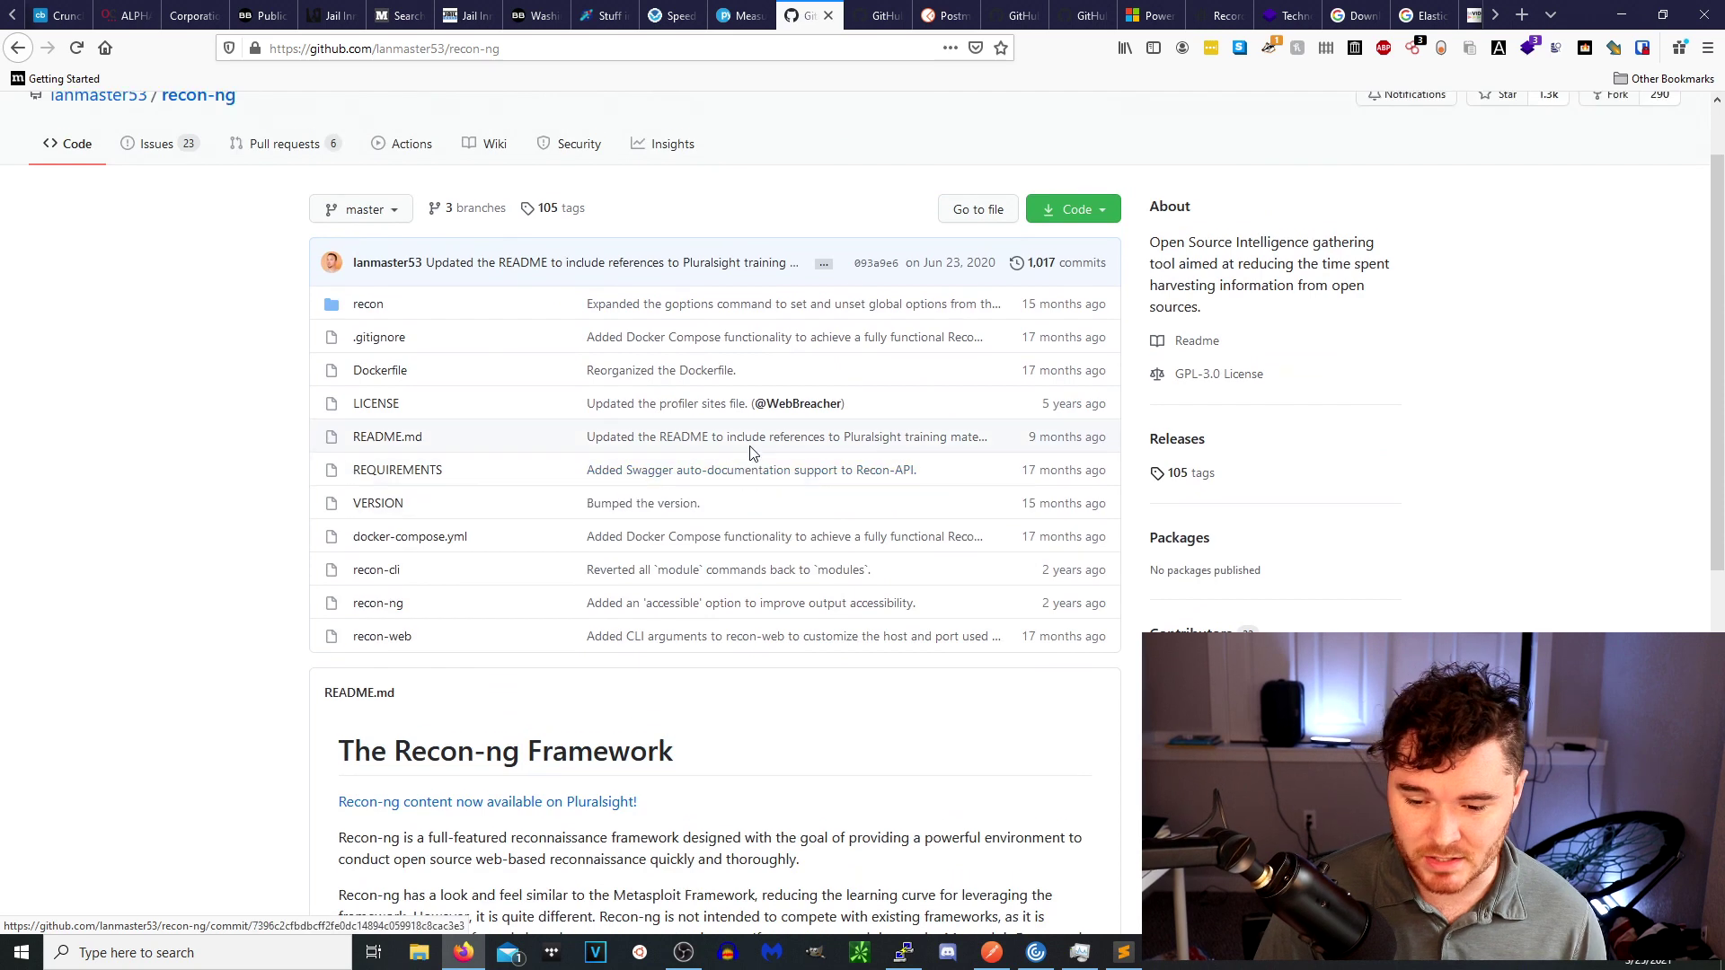
scroll(732, 449, "down", 2)
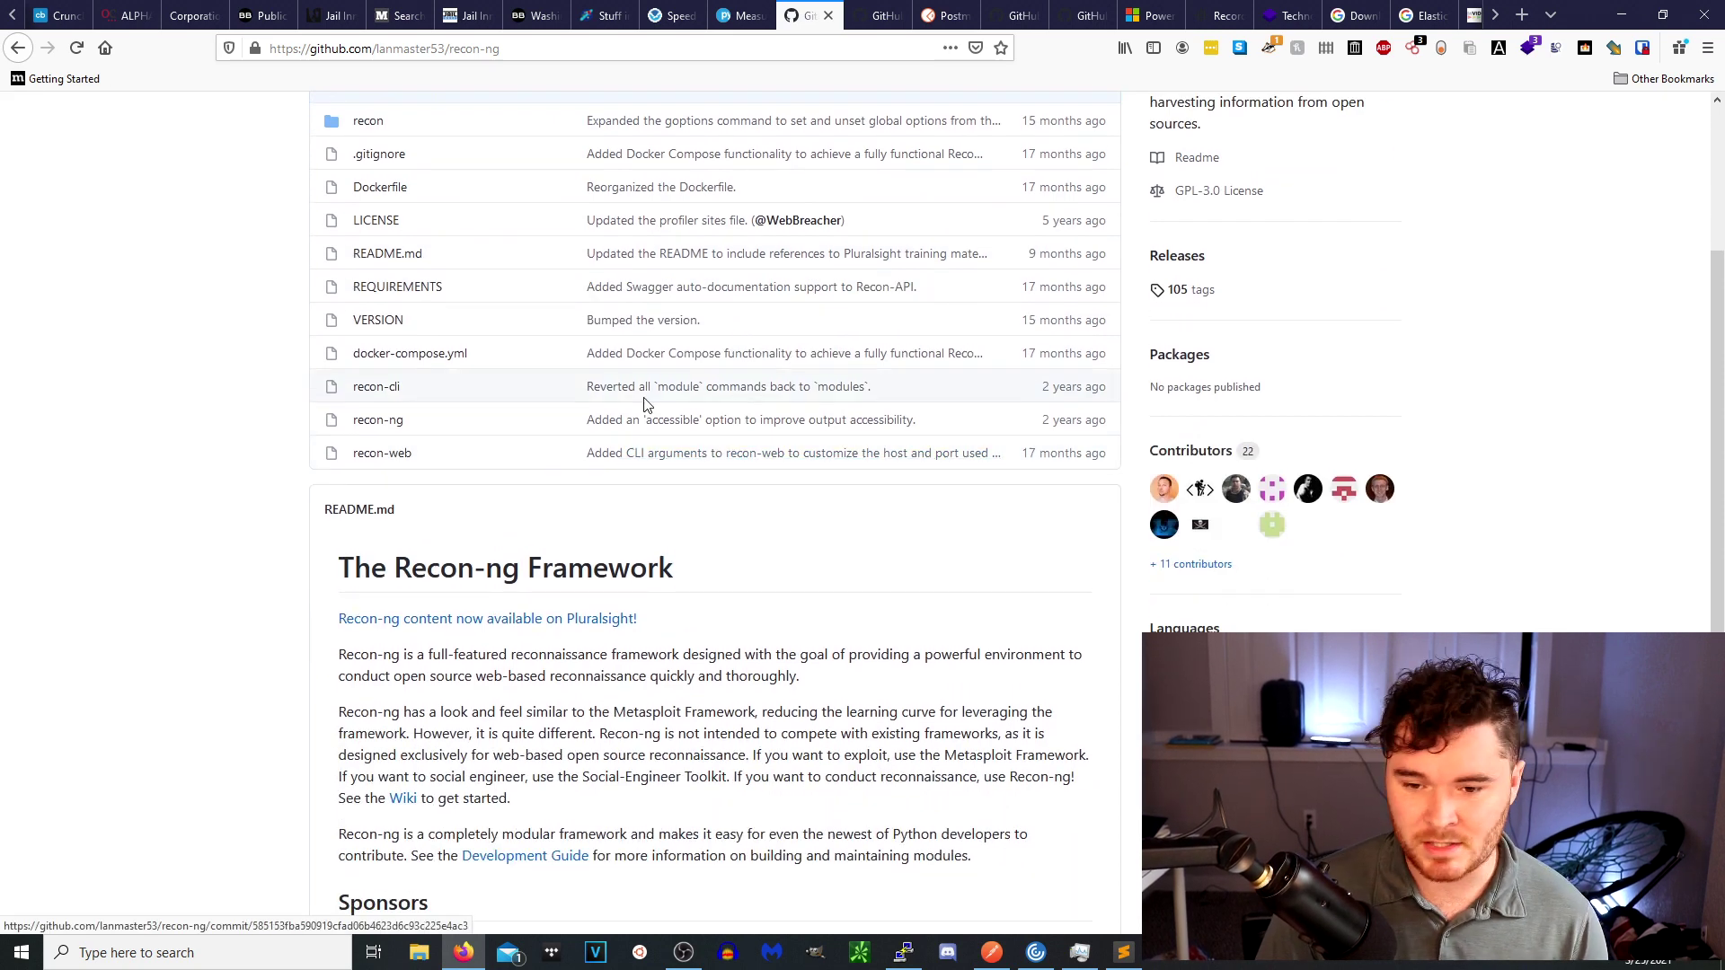
scroll(593, 431, "up", 5)
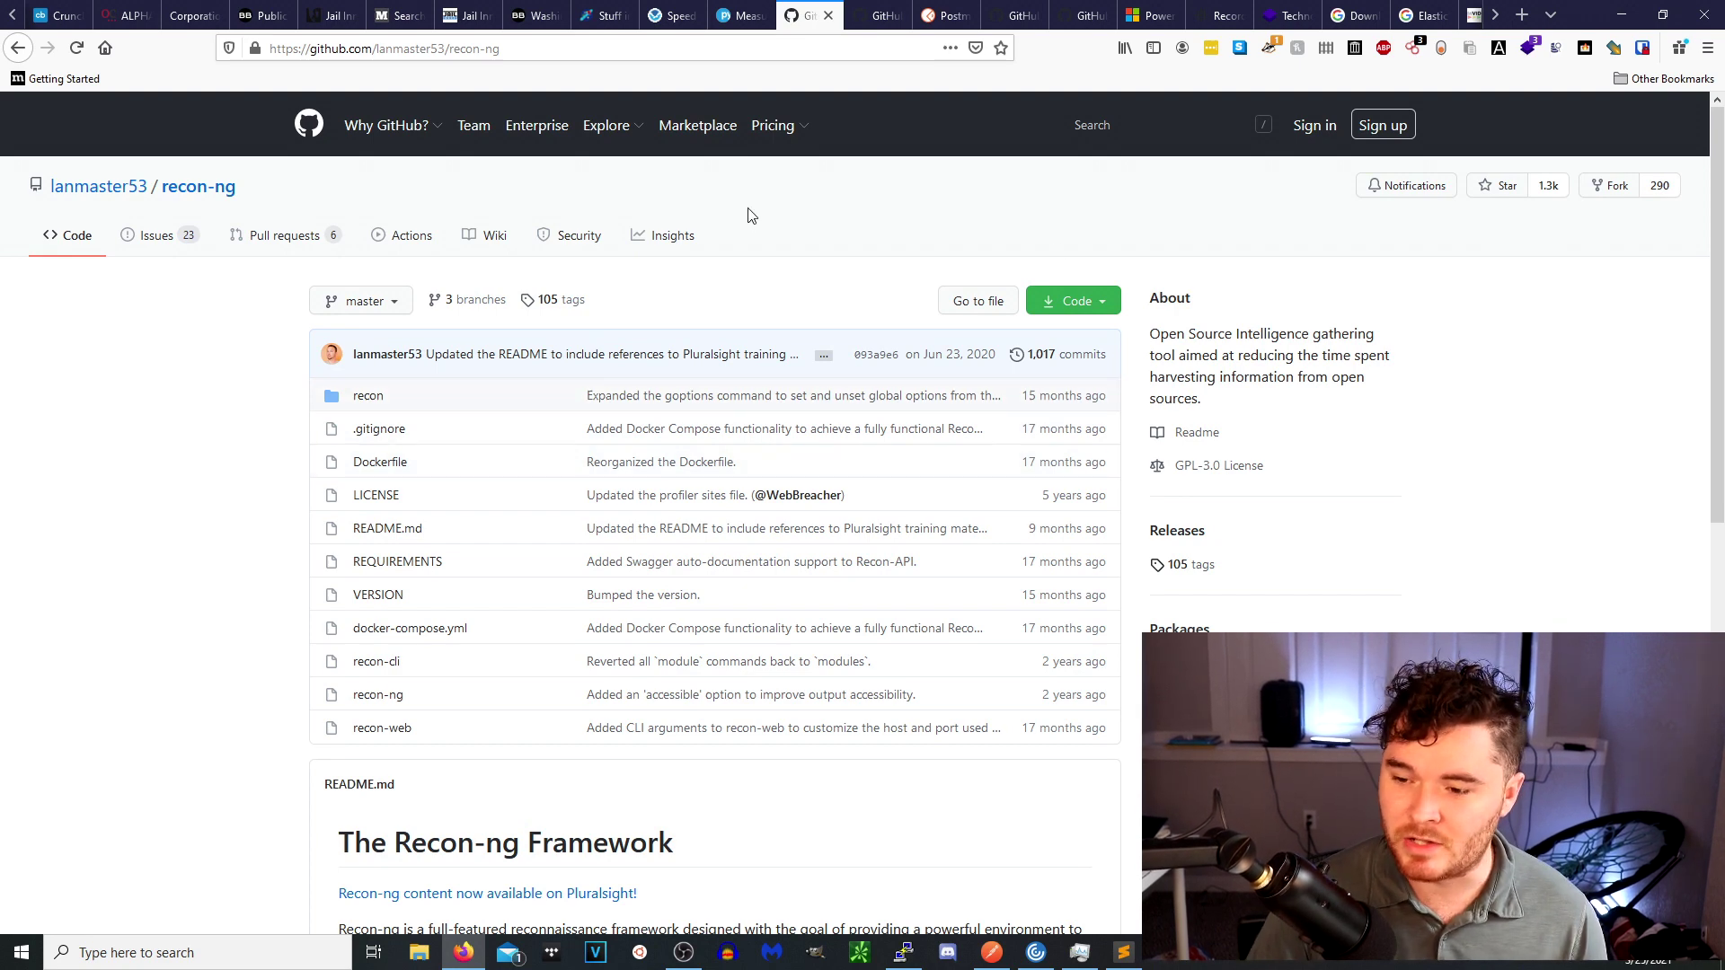
left_click(1077, 301)
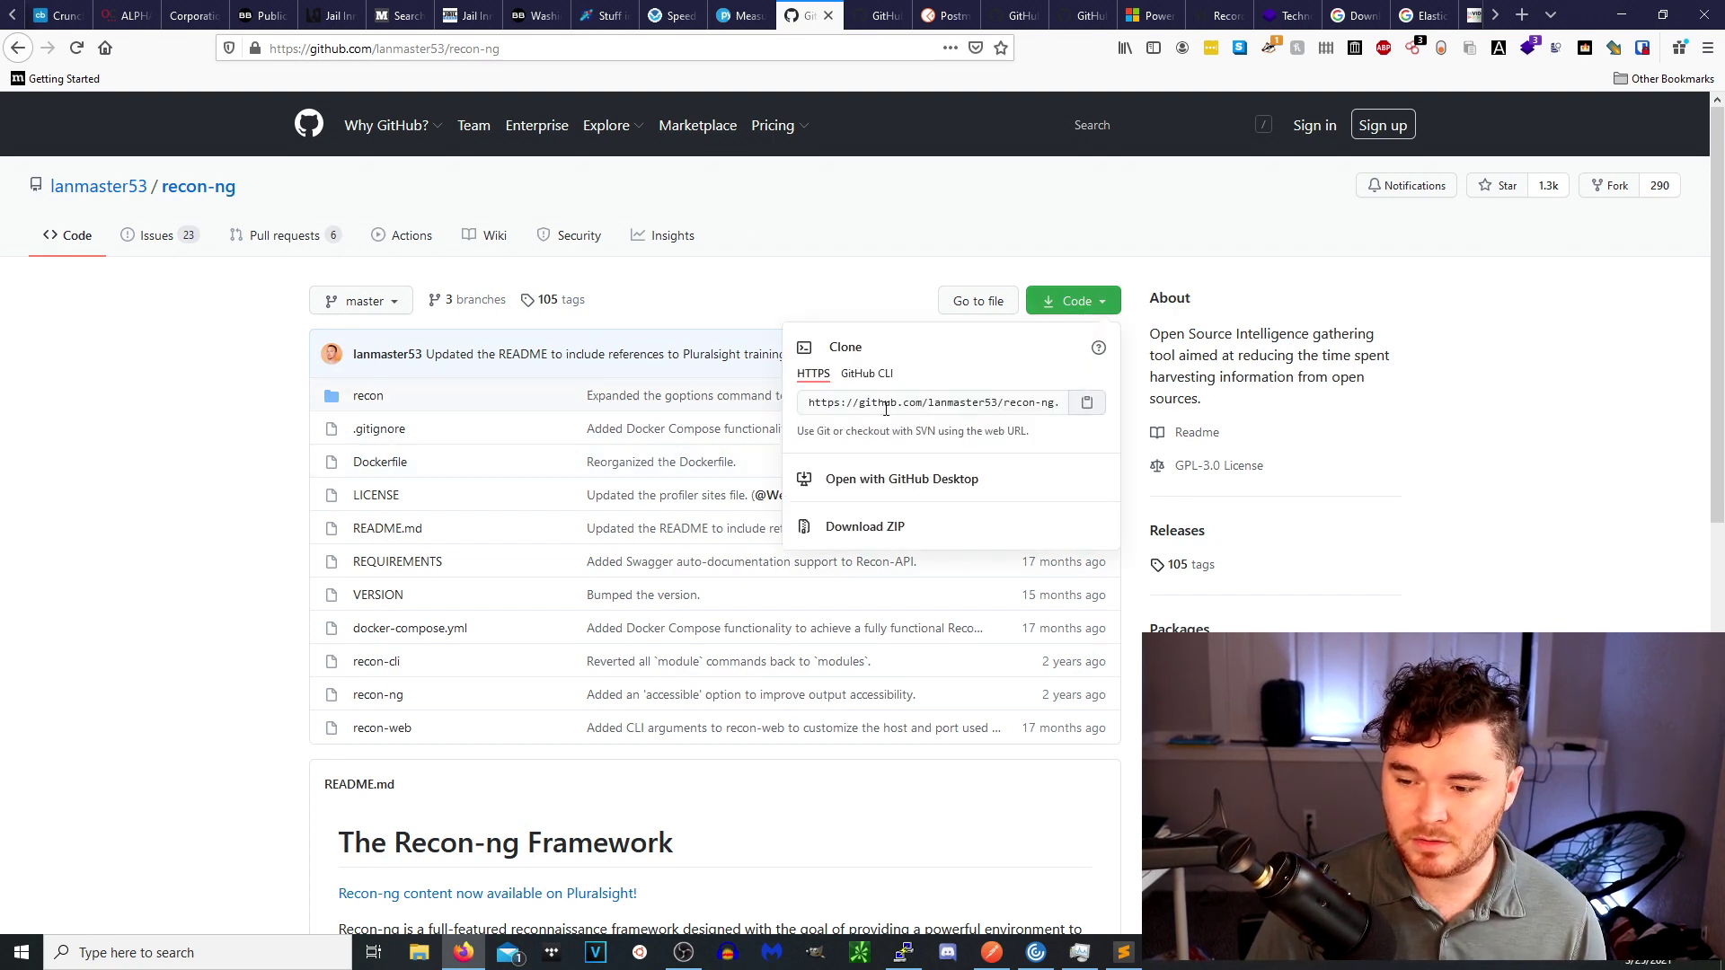
left_click(882, 16)
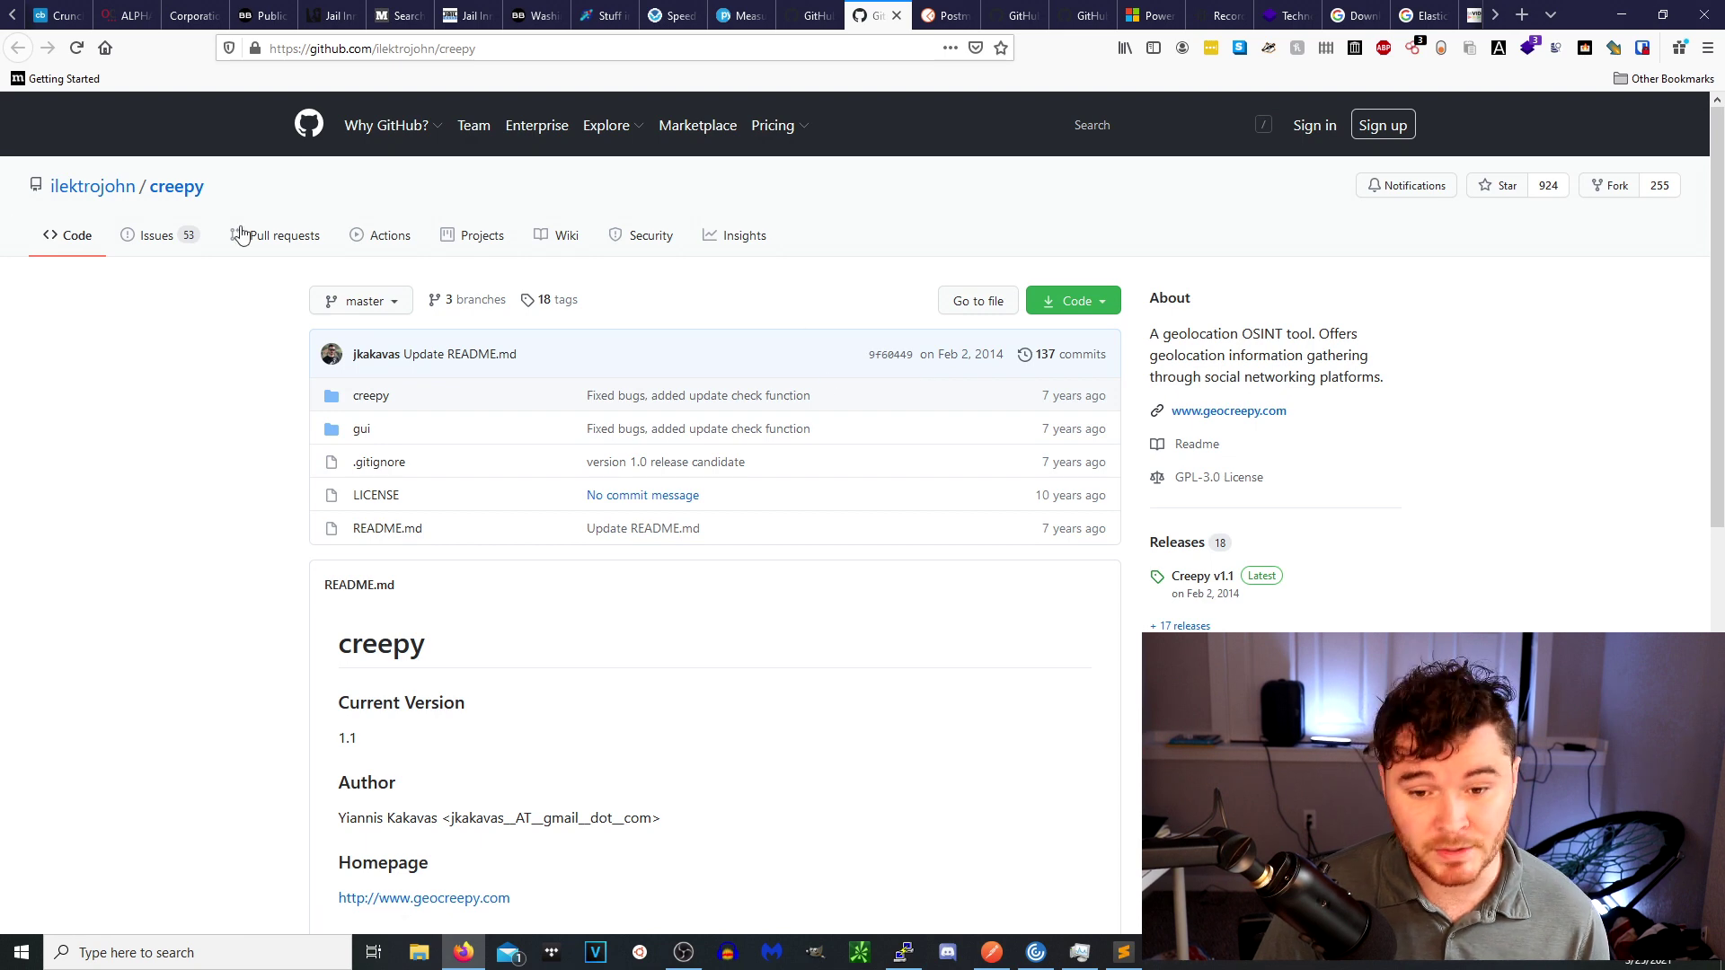
Glance at the Postman homepage, then bring up the s0md3v/Photon repository.
left_click(939, 15)
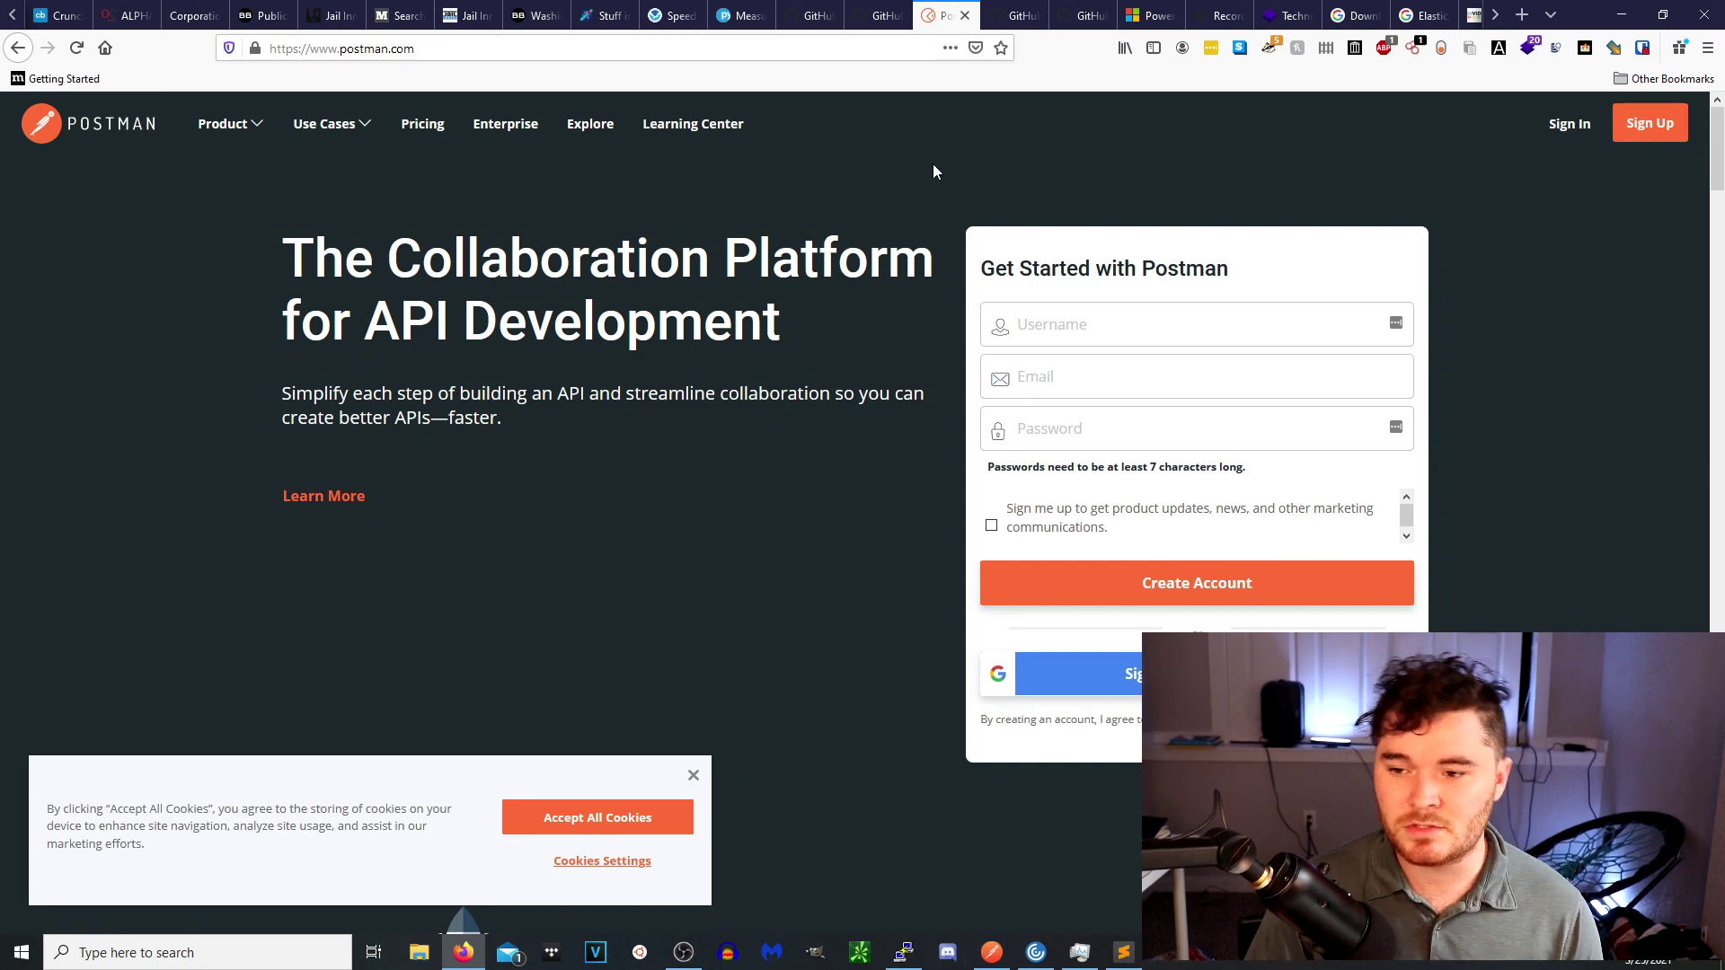
left_click(1021, 14)
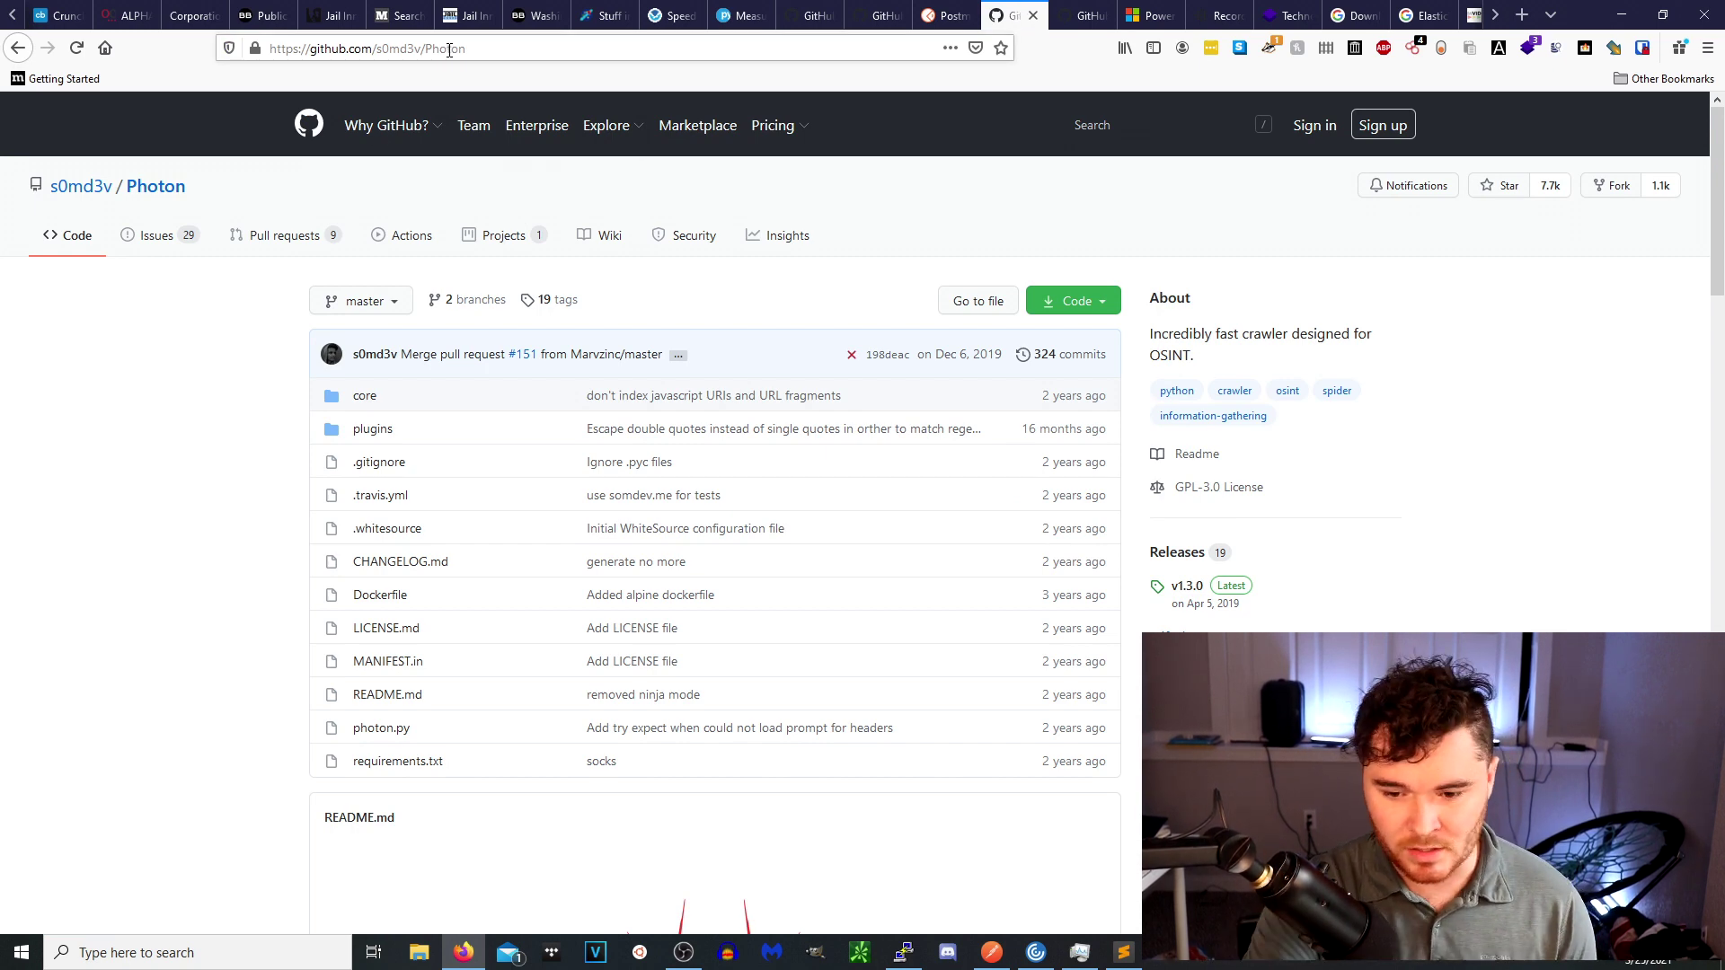
Skim the Photon README, return to the top, and reveal its HTTPS clone URL.
scroll(503, 476, "down", 10)
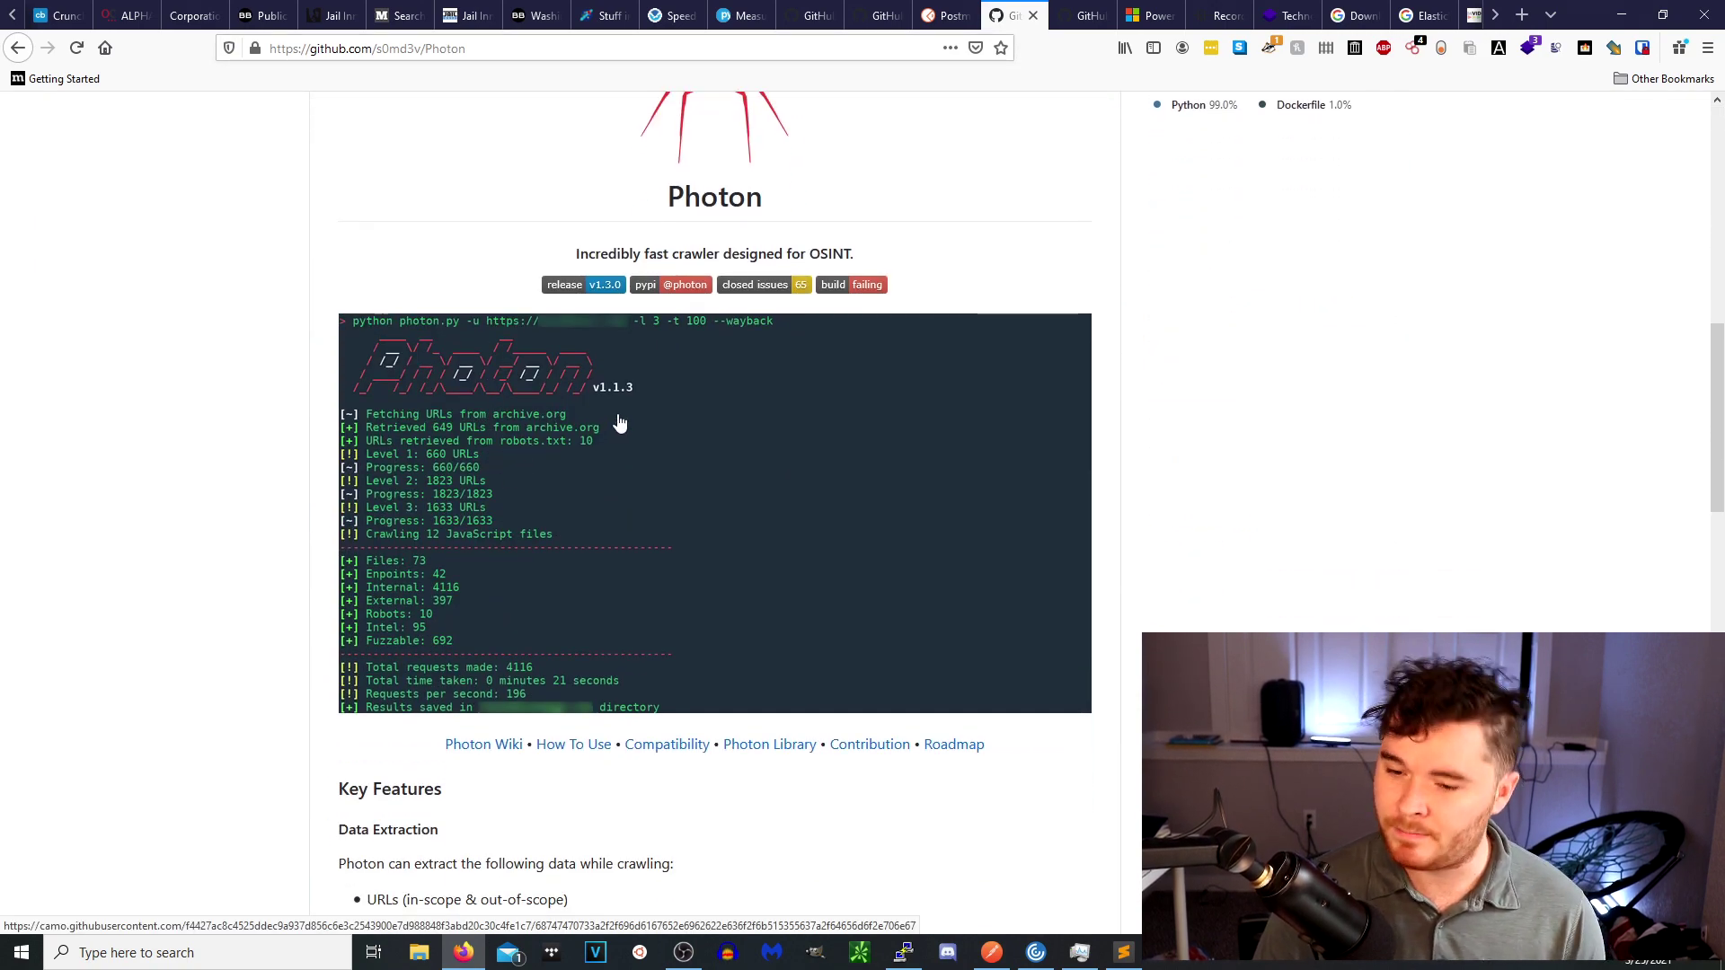
scroll(629, 413, "up", 5)
scroll(678, 382, "up", 4)
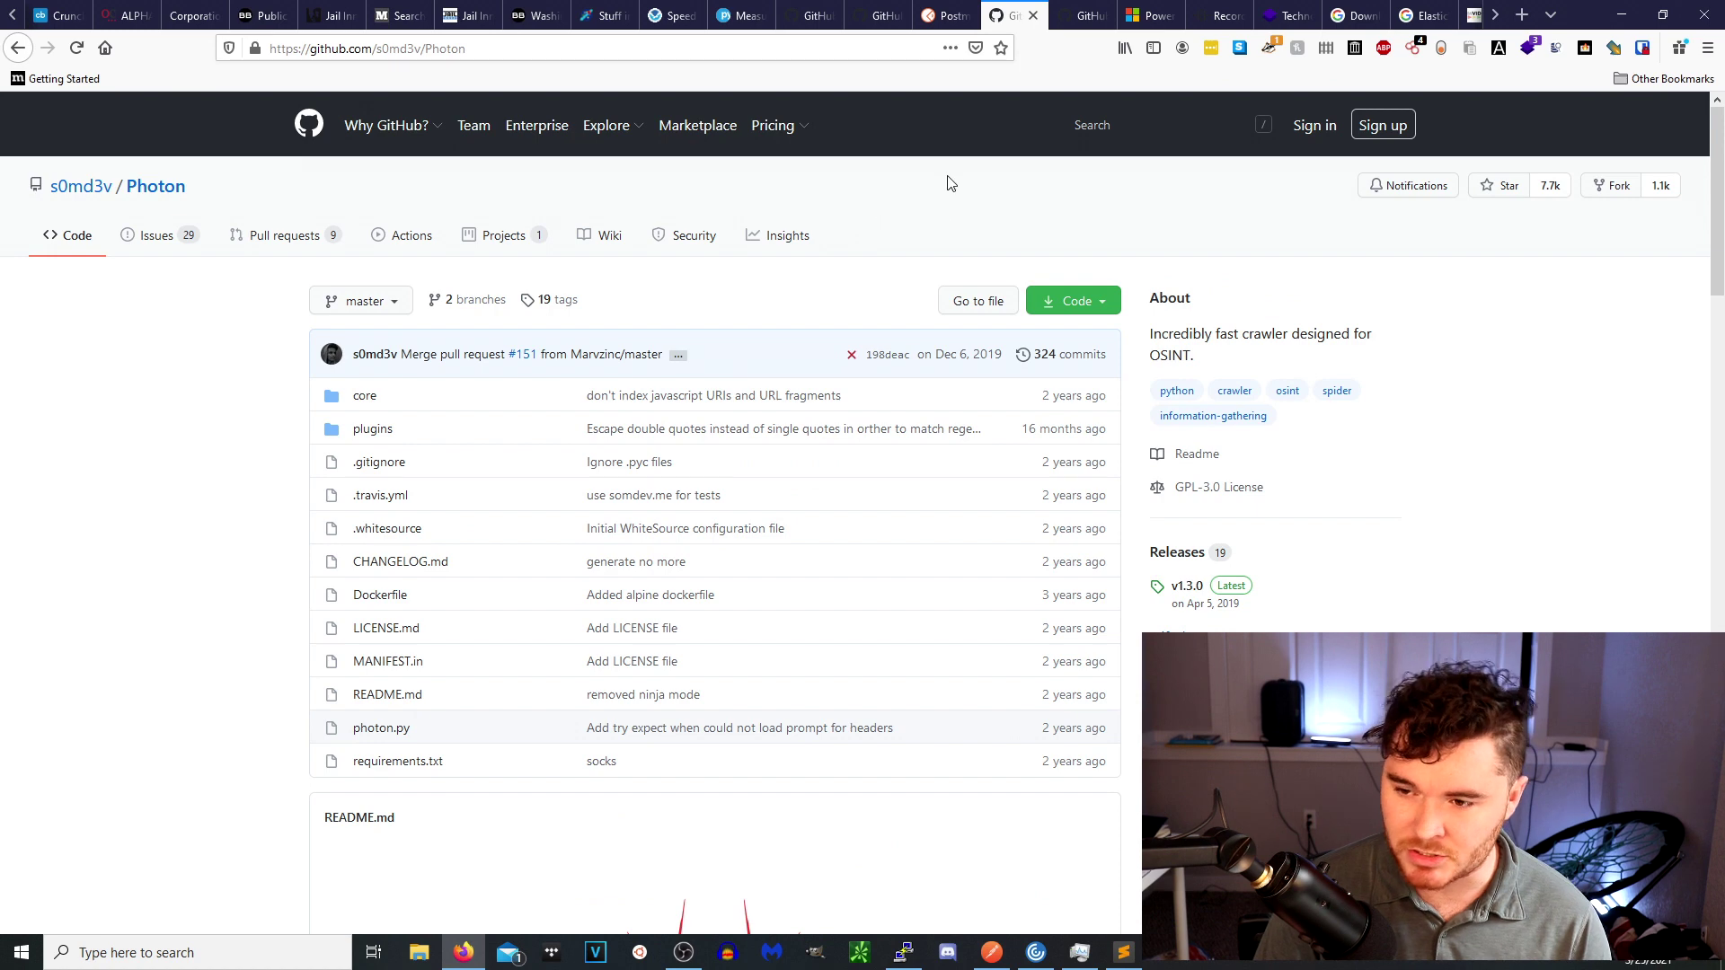
left_click(1083, 299)
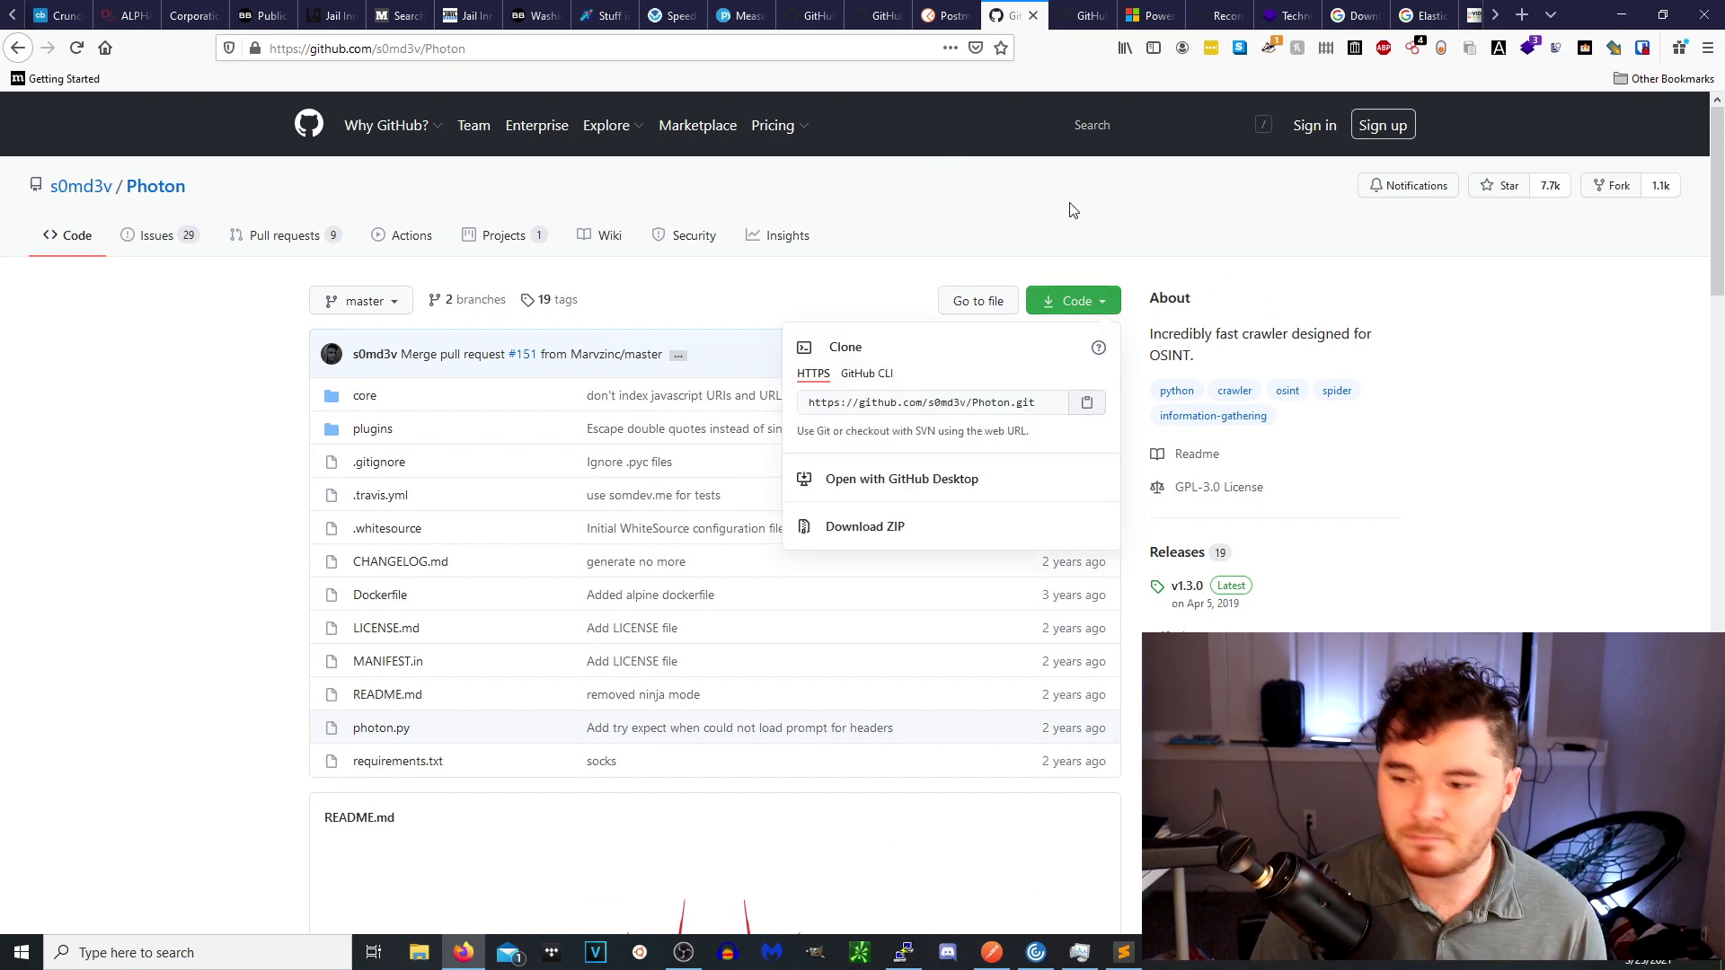
Read the smicallef/spiderfoot README down to FEATURES and USES, then go to Power Automate.
left_click(1079, 18)
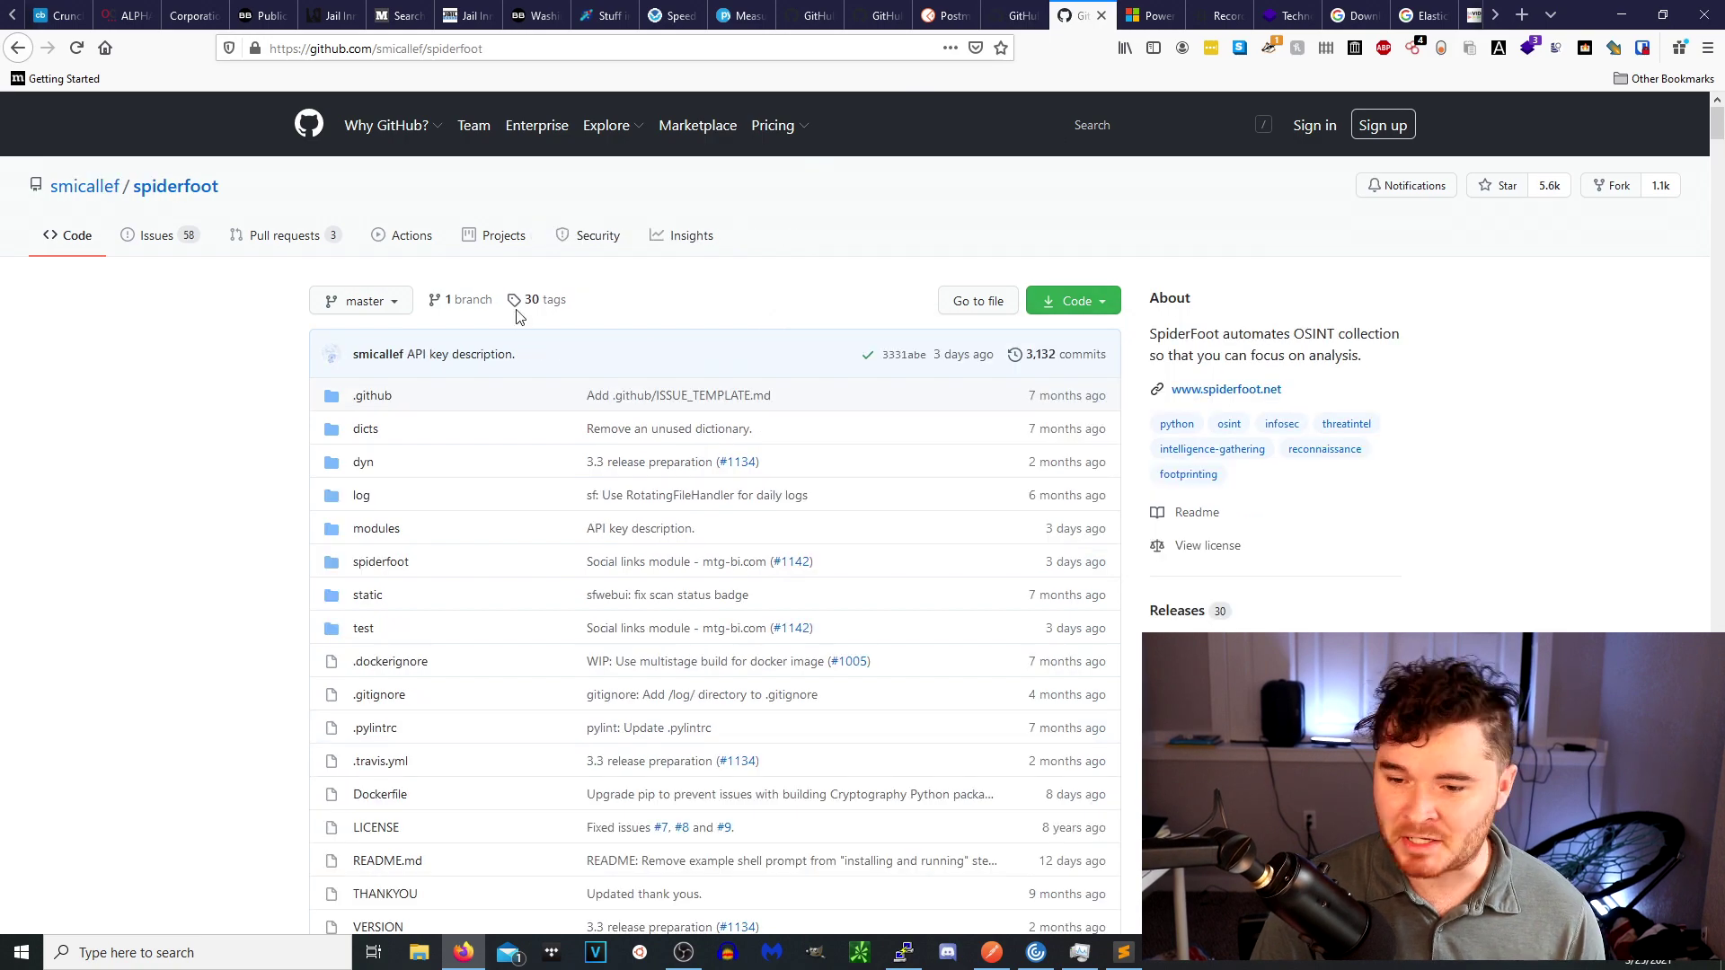
scroll(723, 283, "down", 12)
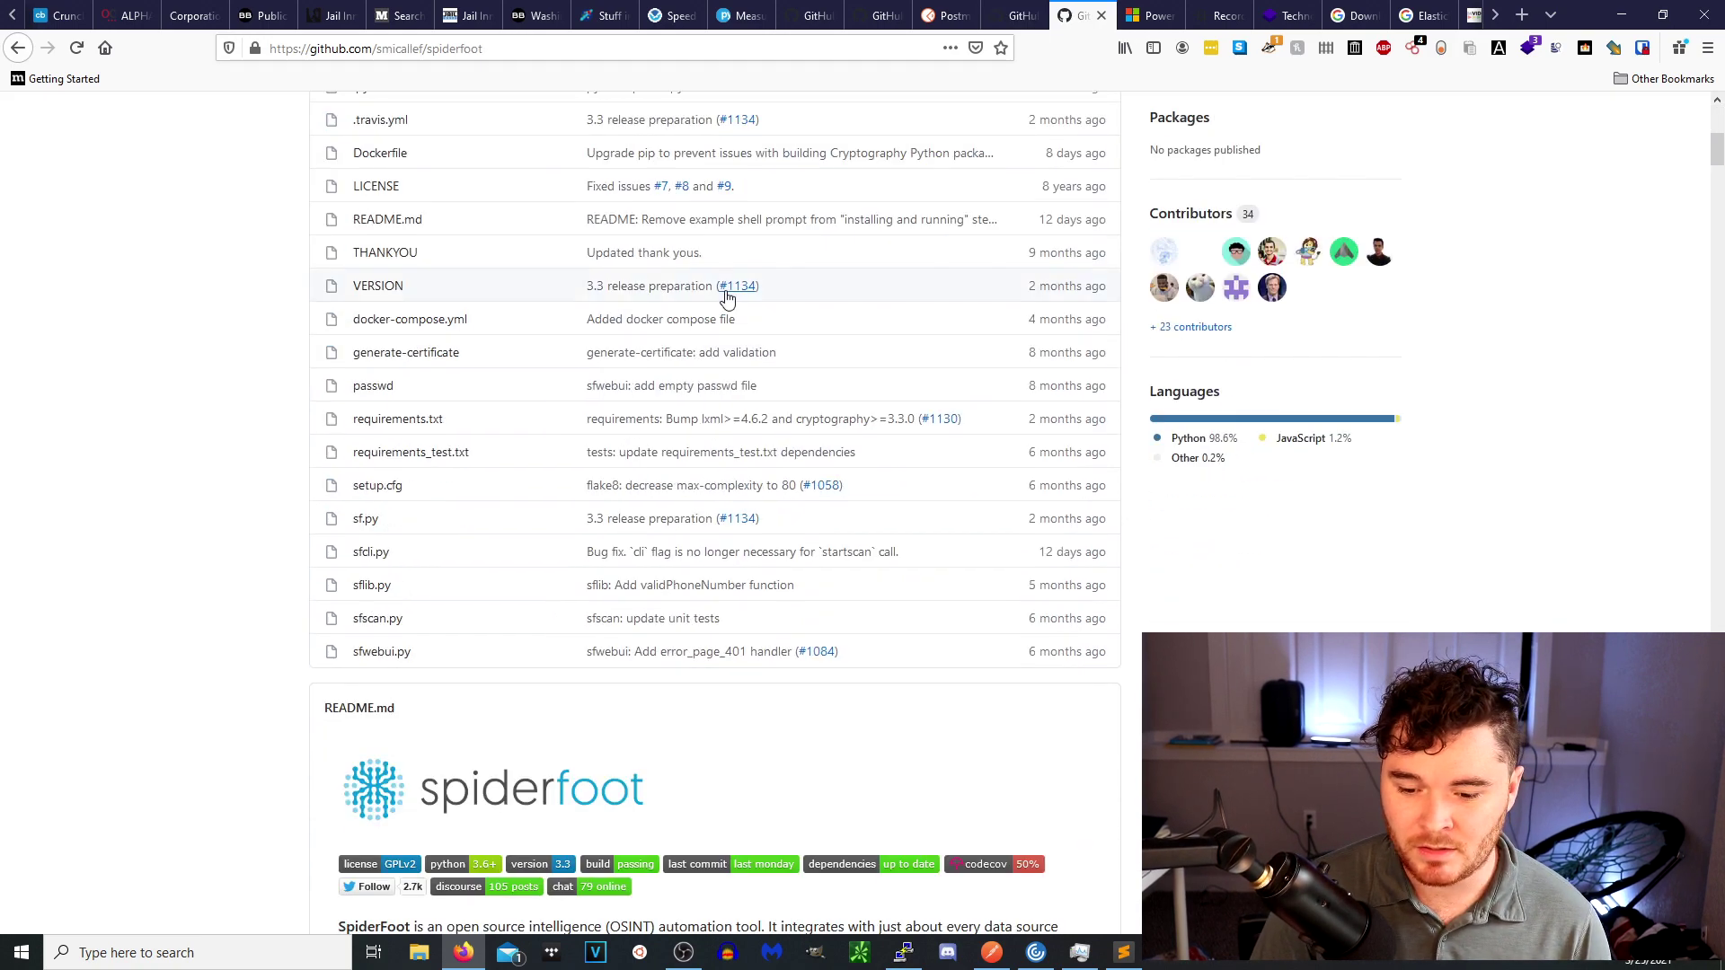
scroll(841, 271, "up", 6)
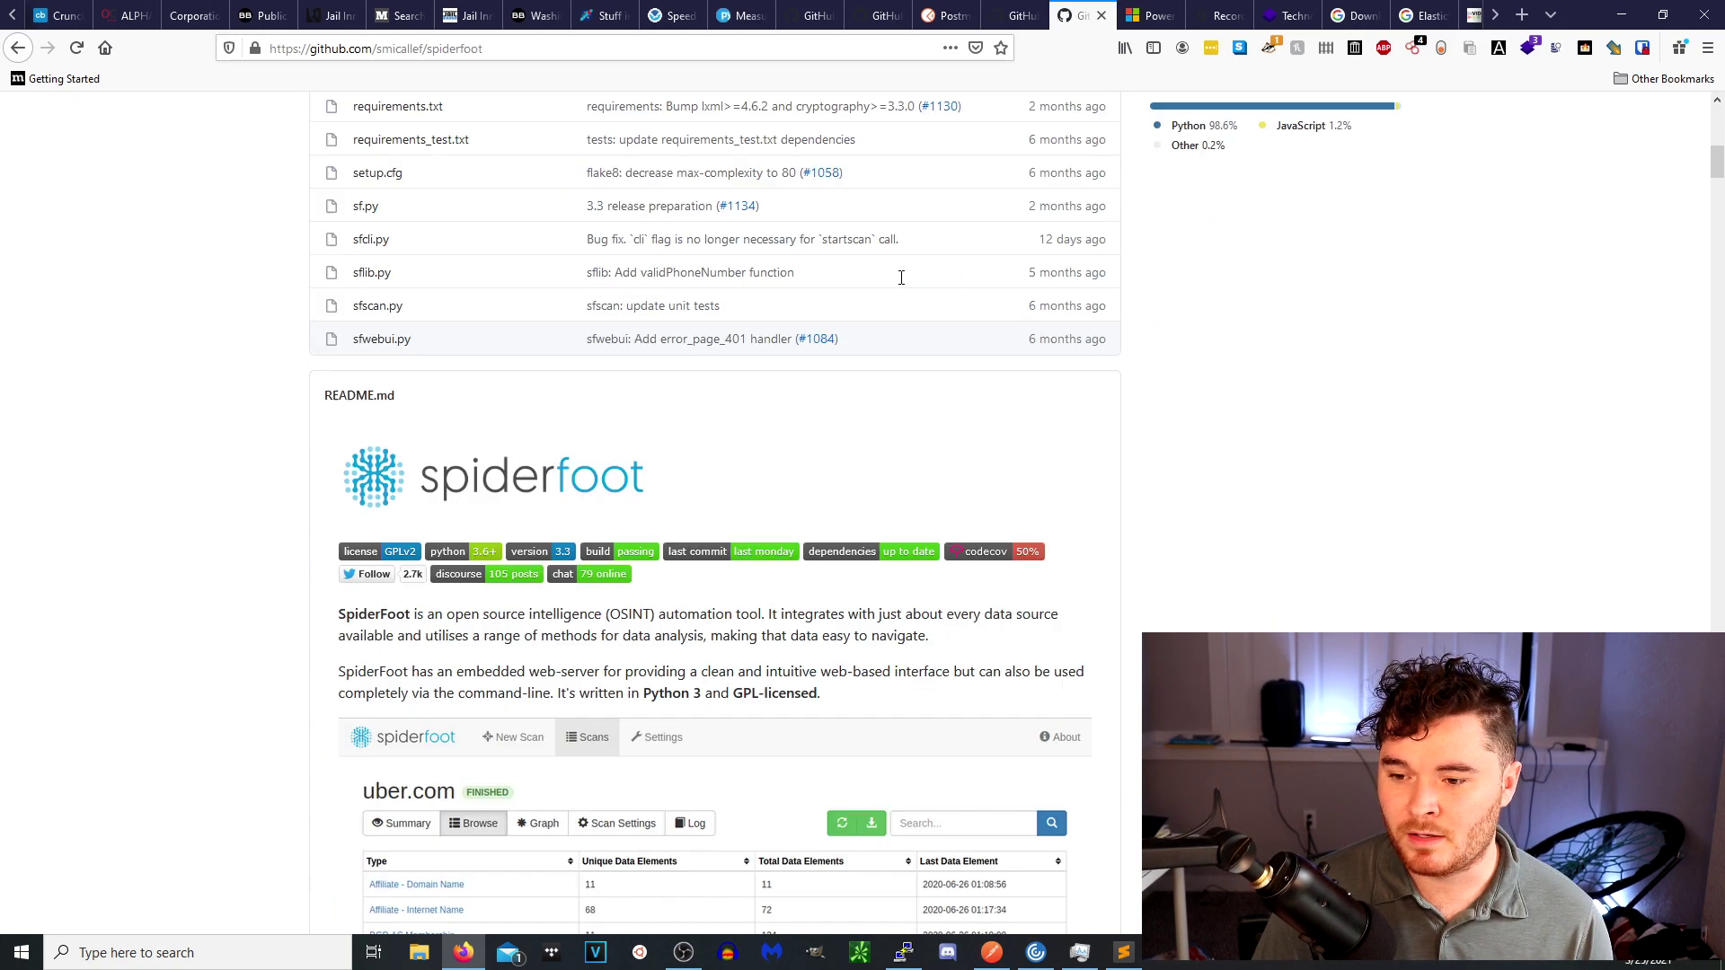
scroll(908, 306, "up", 3)
scroll(902, 316, "down", 14)
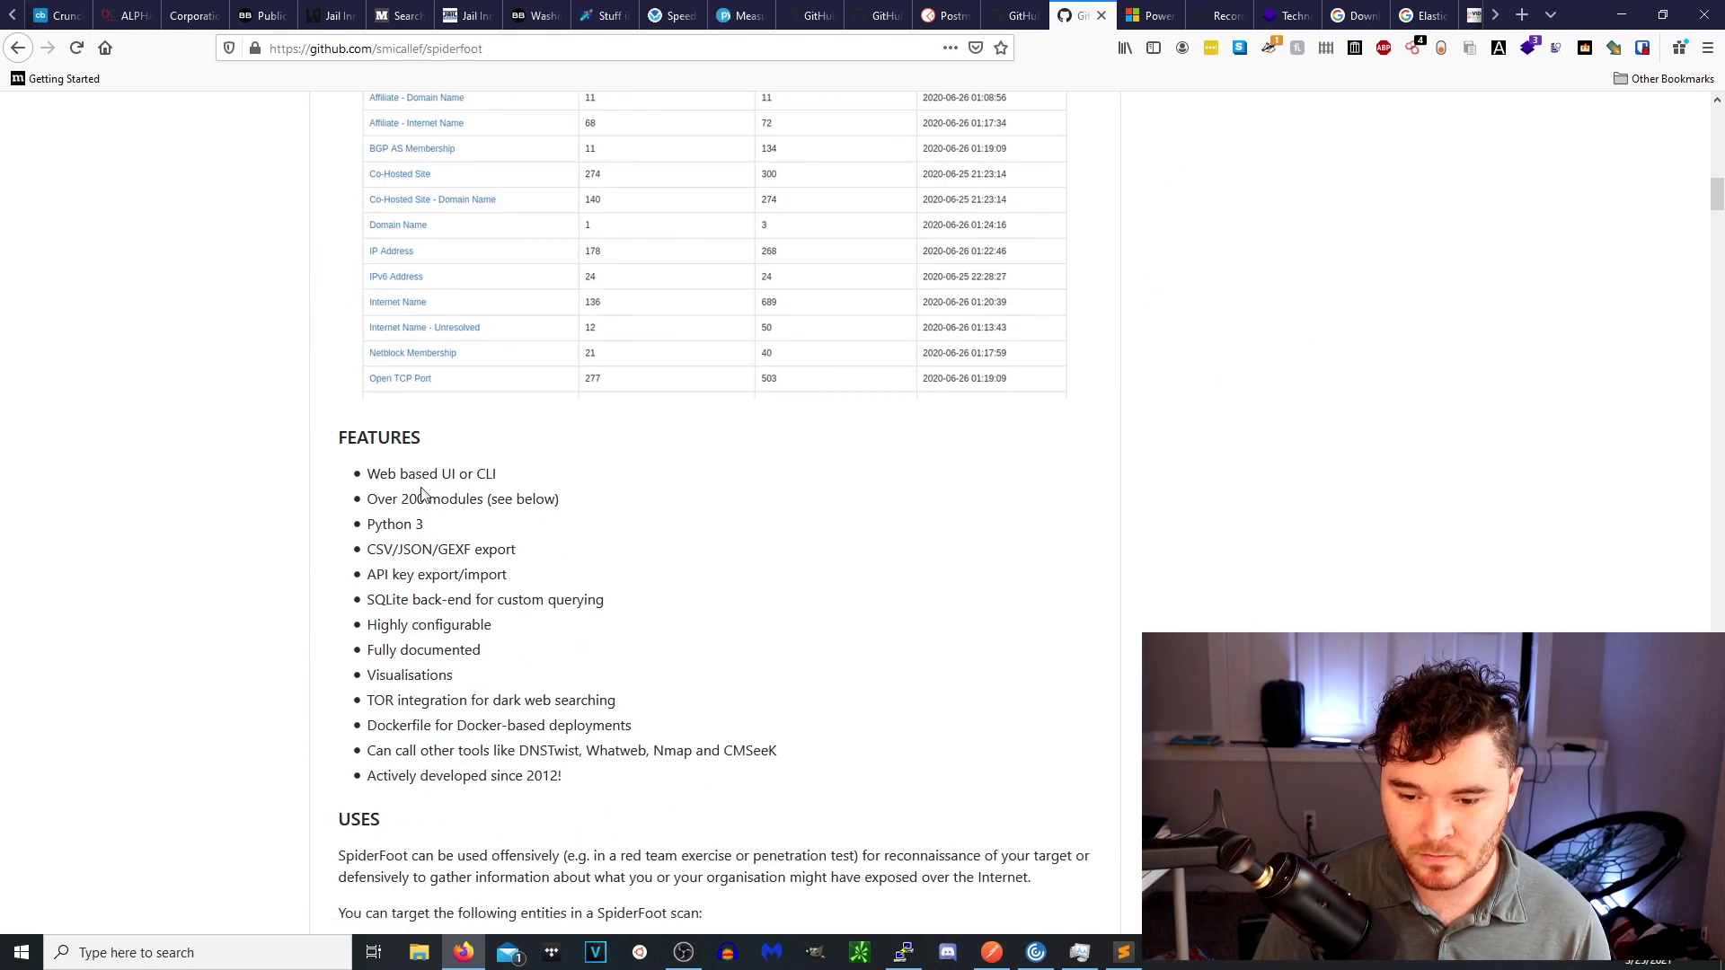
scroll(554, 590, "down", 8)
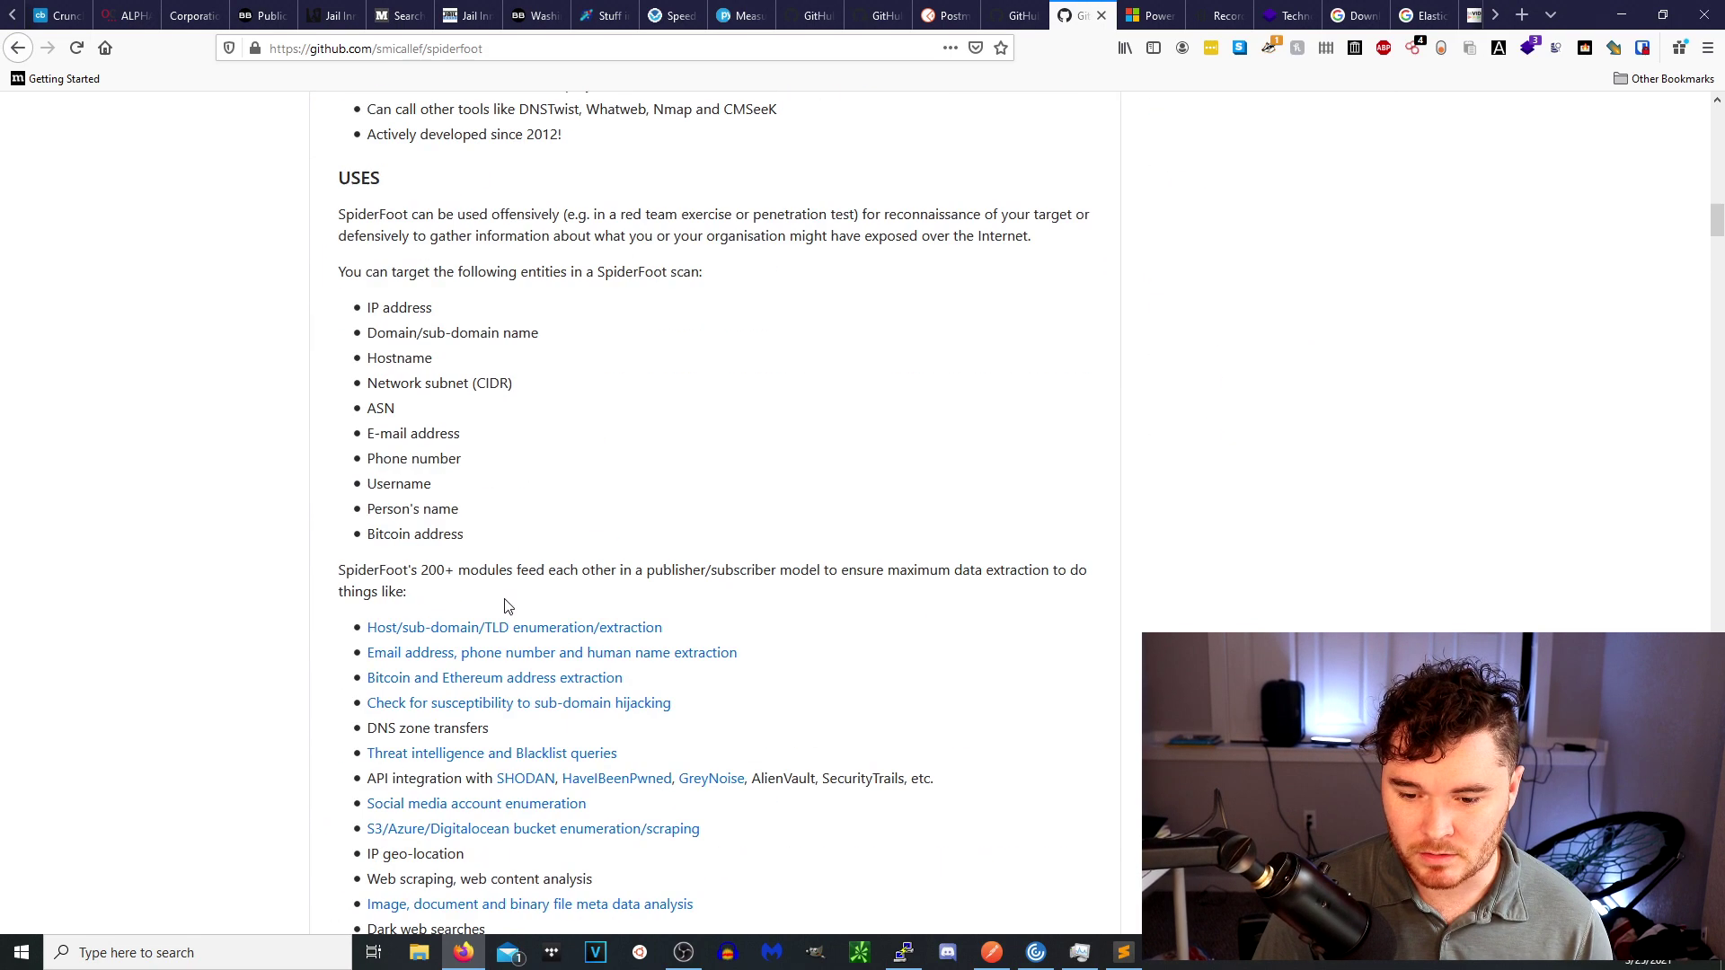
left_click(1158, 19)
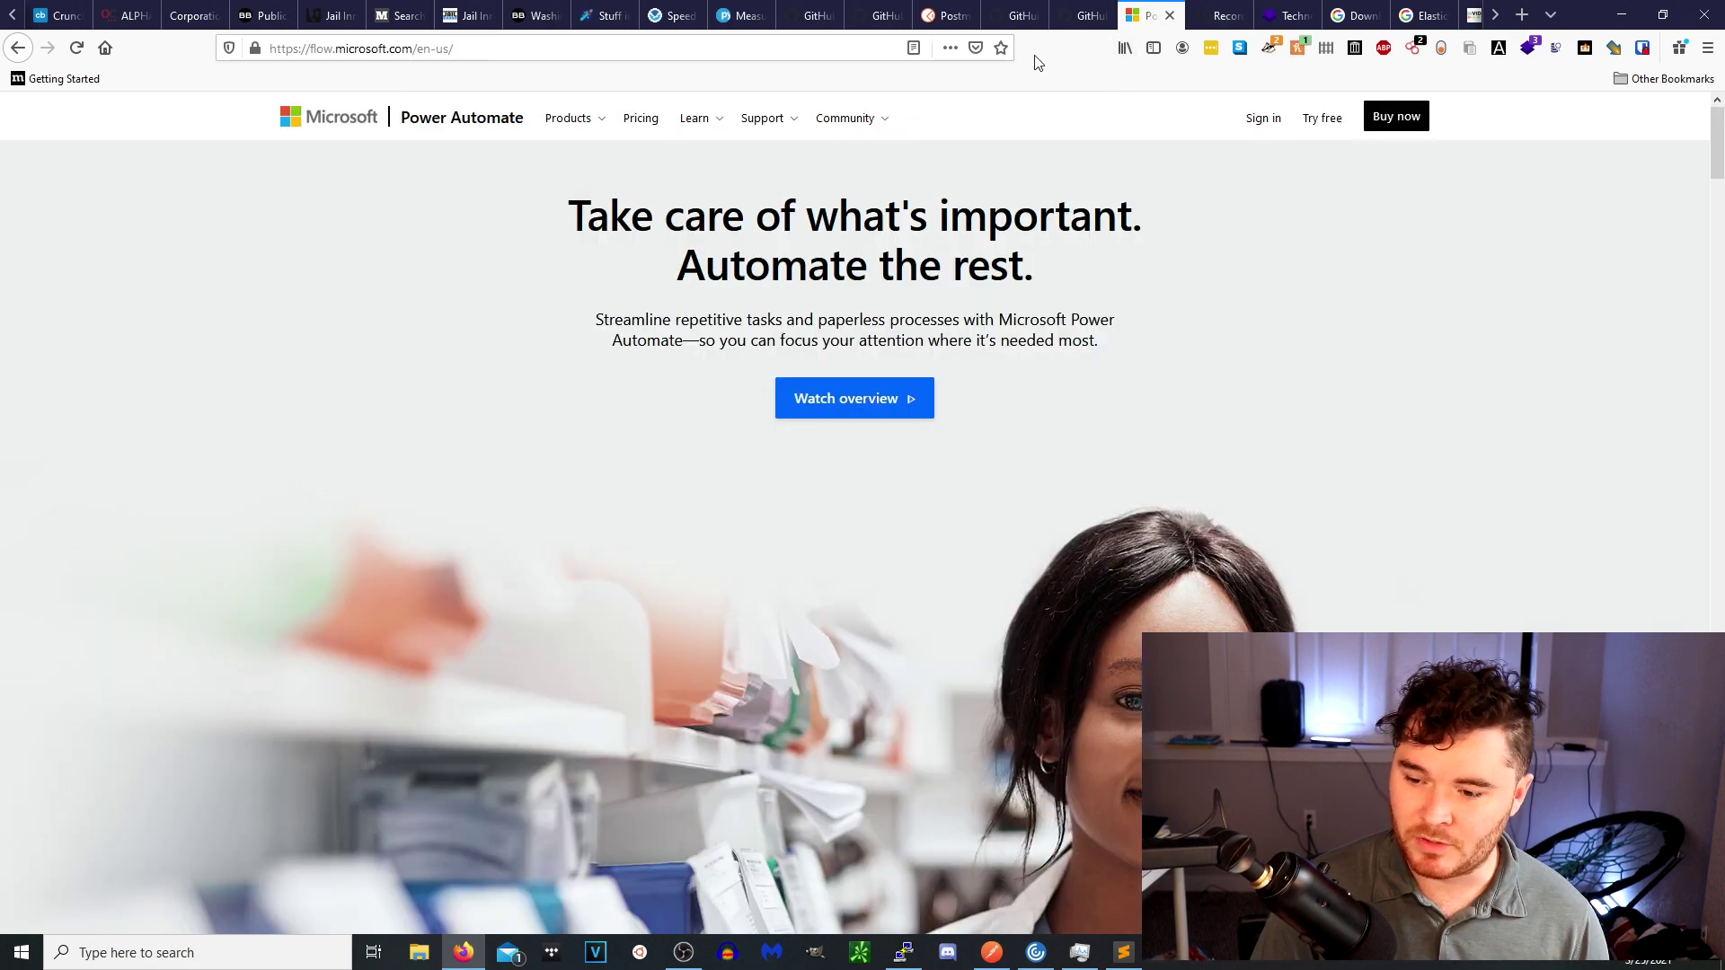
Scroll through the Power Automate homepage and back up, then switch to the Recorded Future tab.
scroll(887, 435, "down", 10)
scroll(1138, 488, "down", 1)
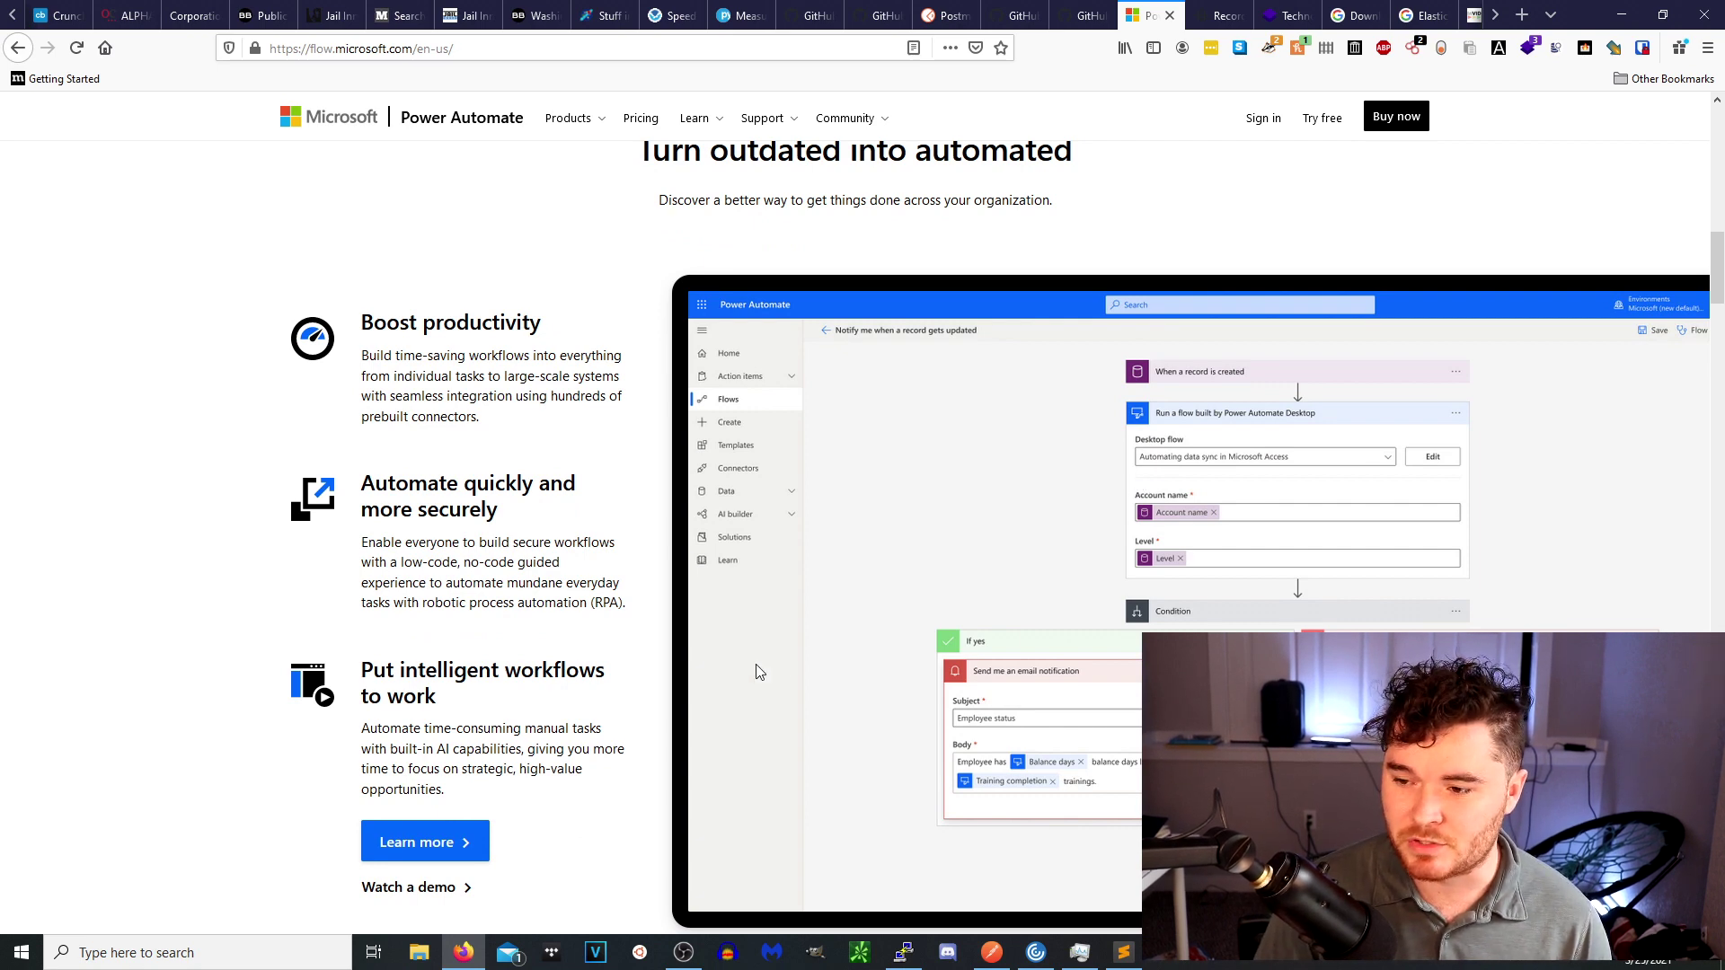
scroll(761, 669, "up", 10)
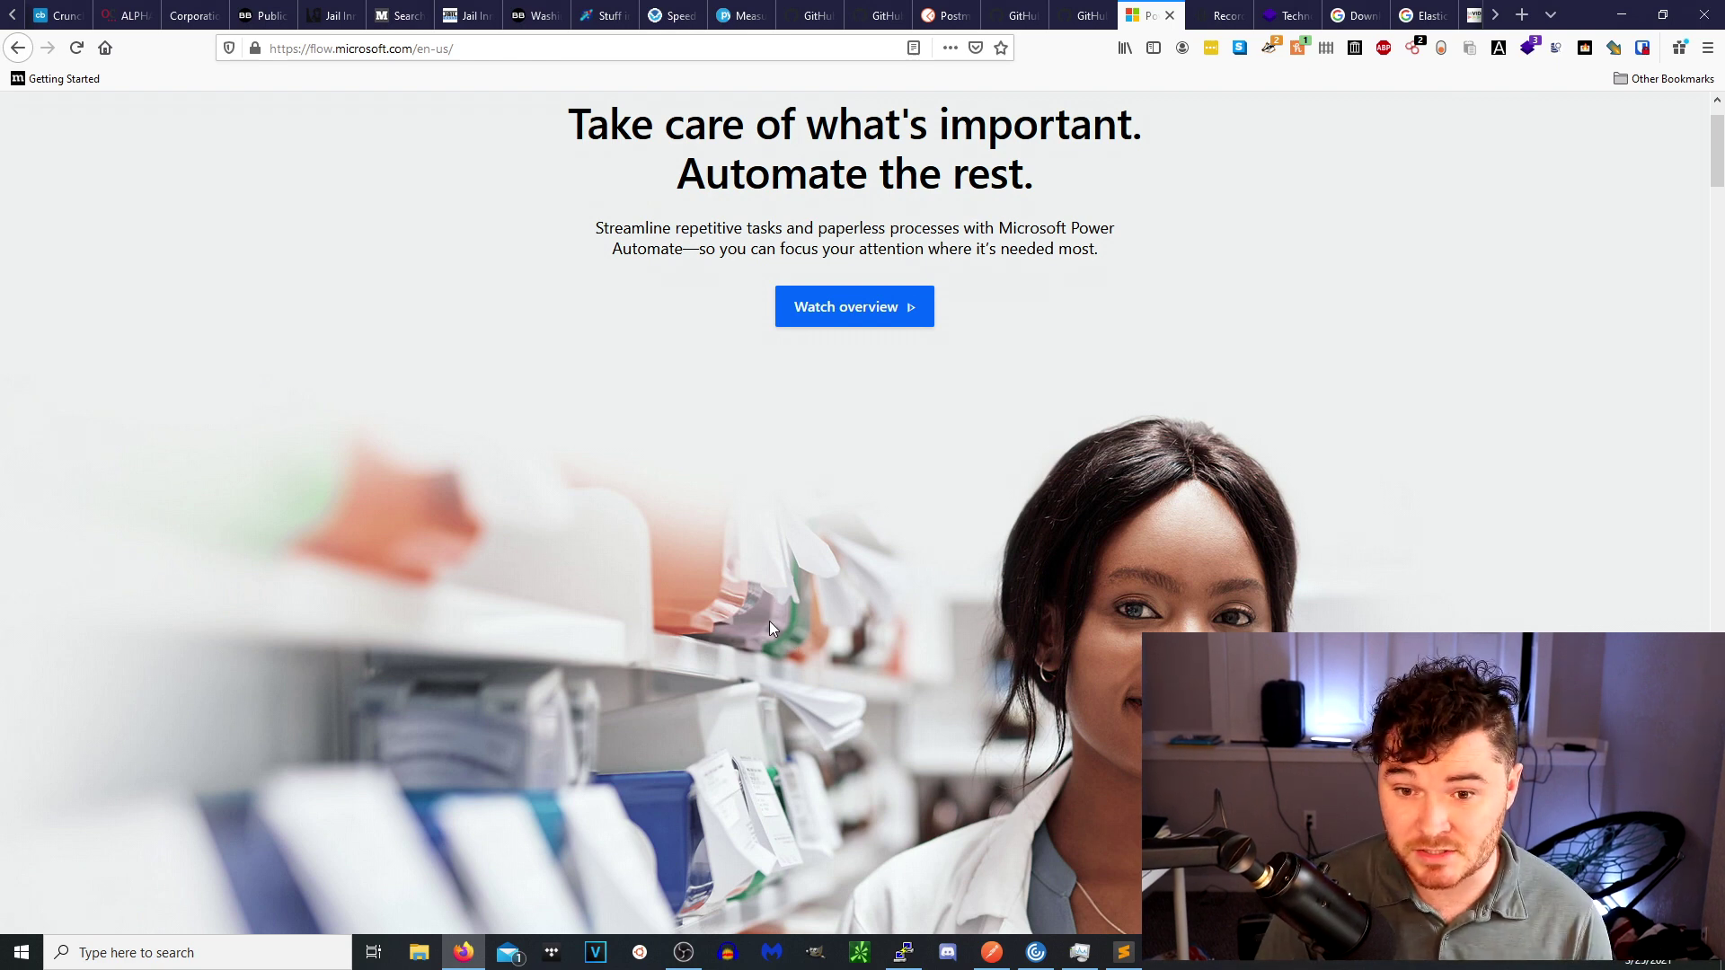
left_click(1212, 22)
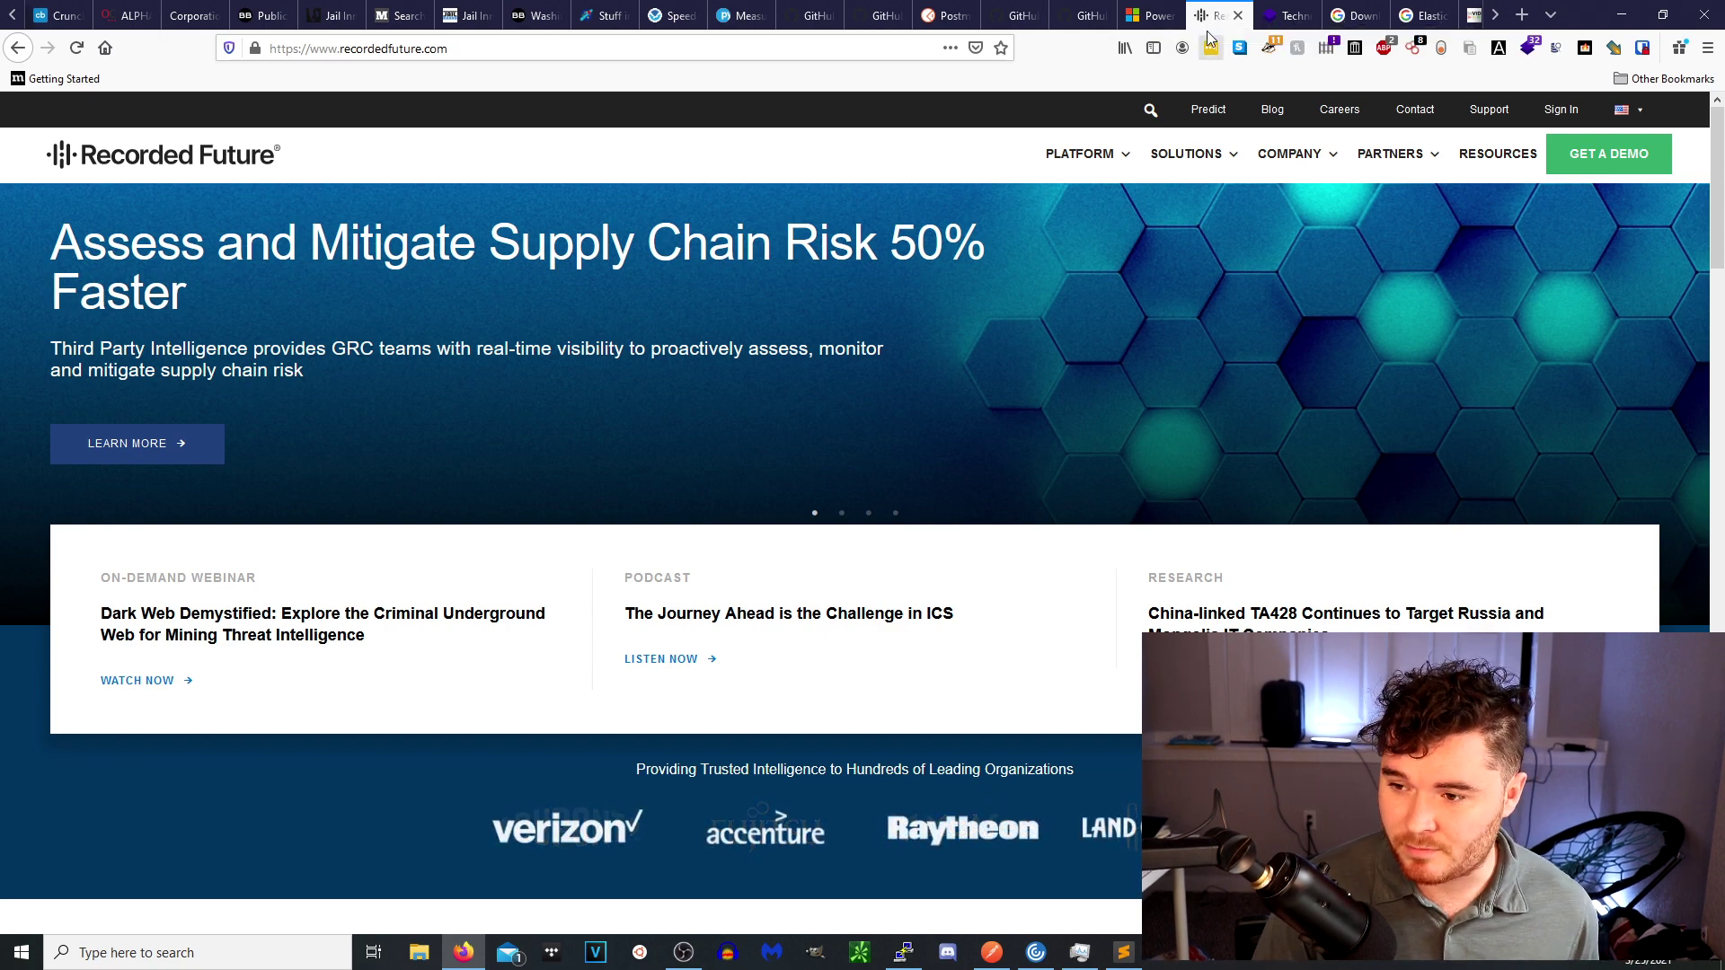
View the Wappalyzer homepage, then switch to the Google DownthemAll search results.
left_click(1285, 16)
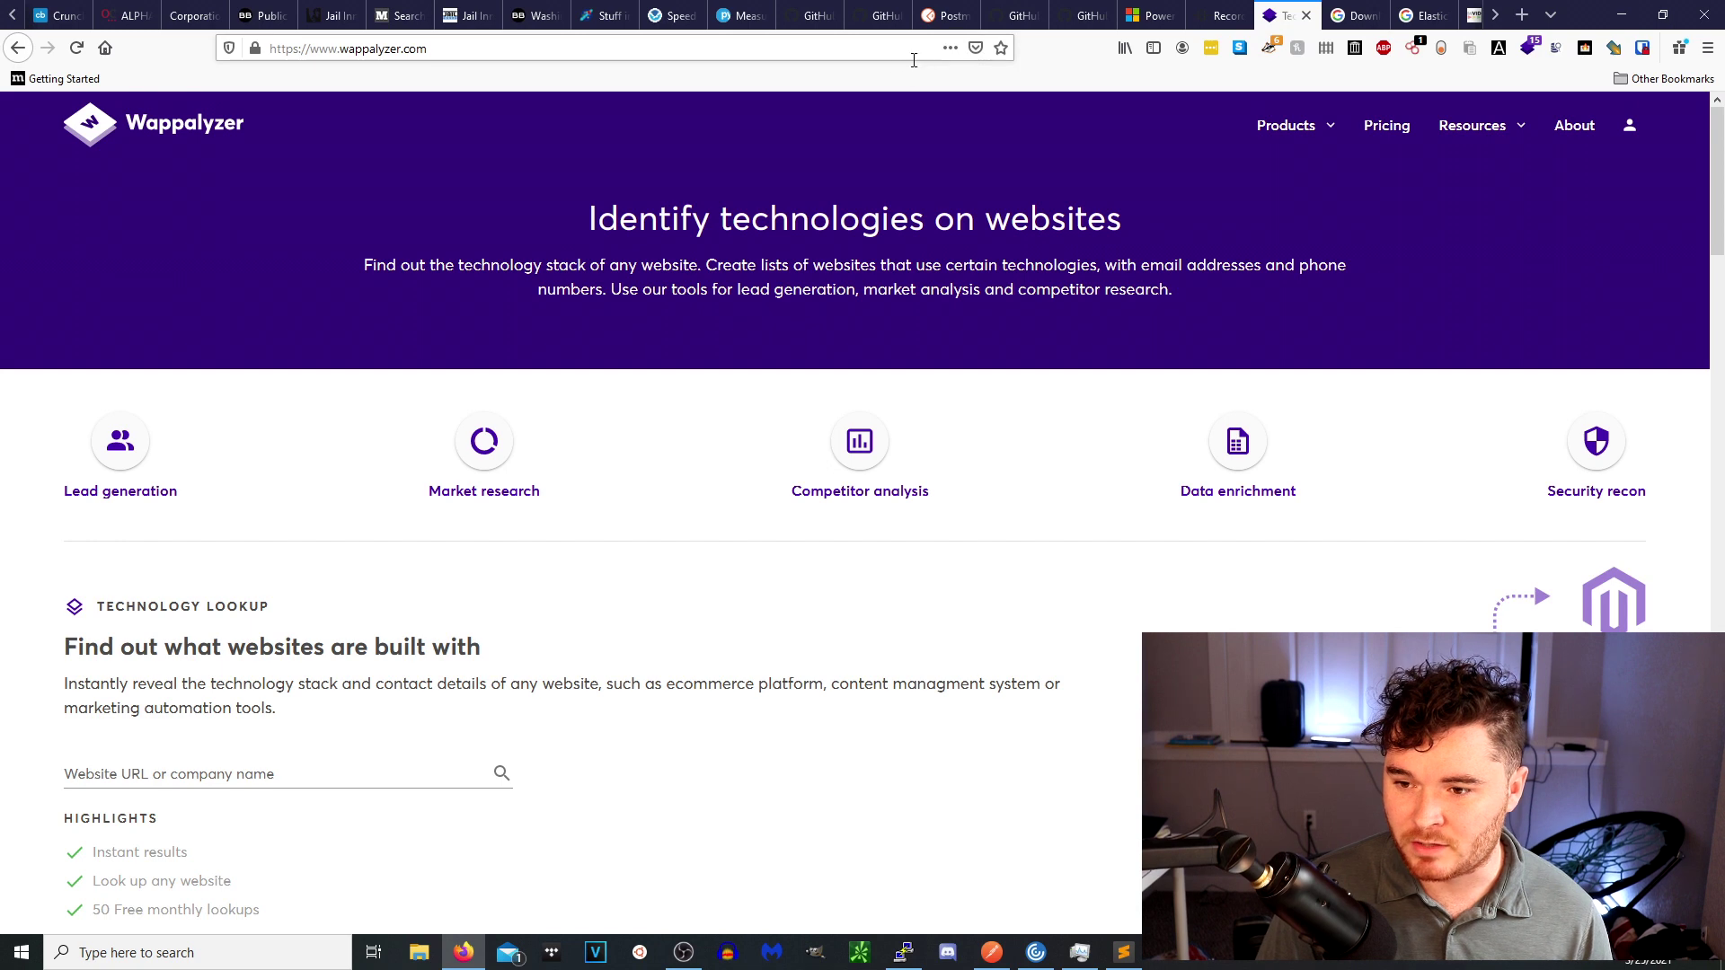
left_click(1356, 18)
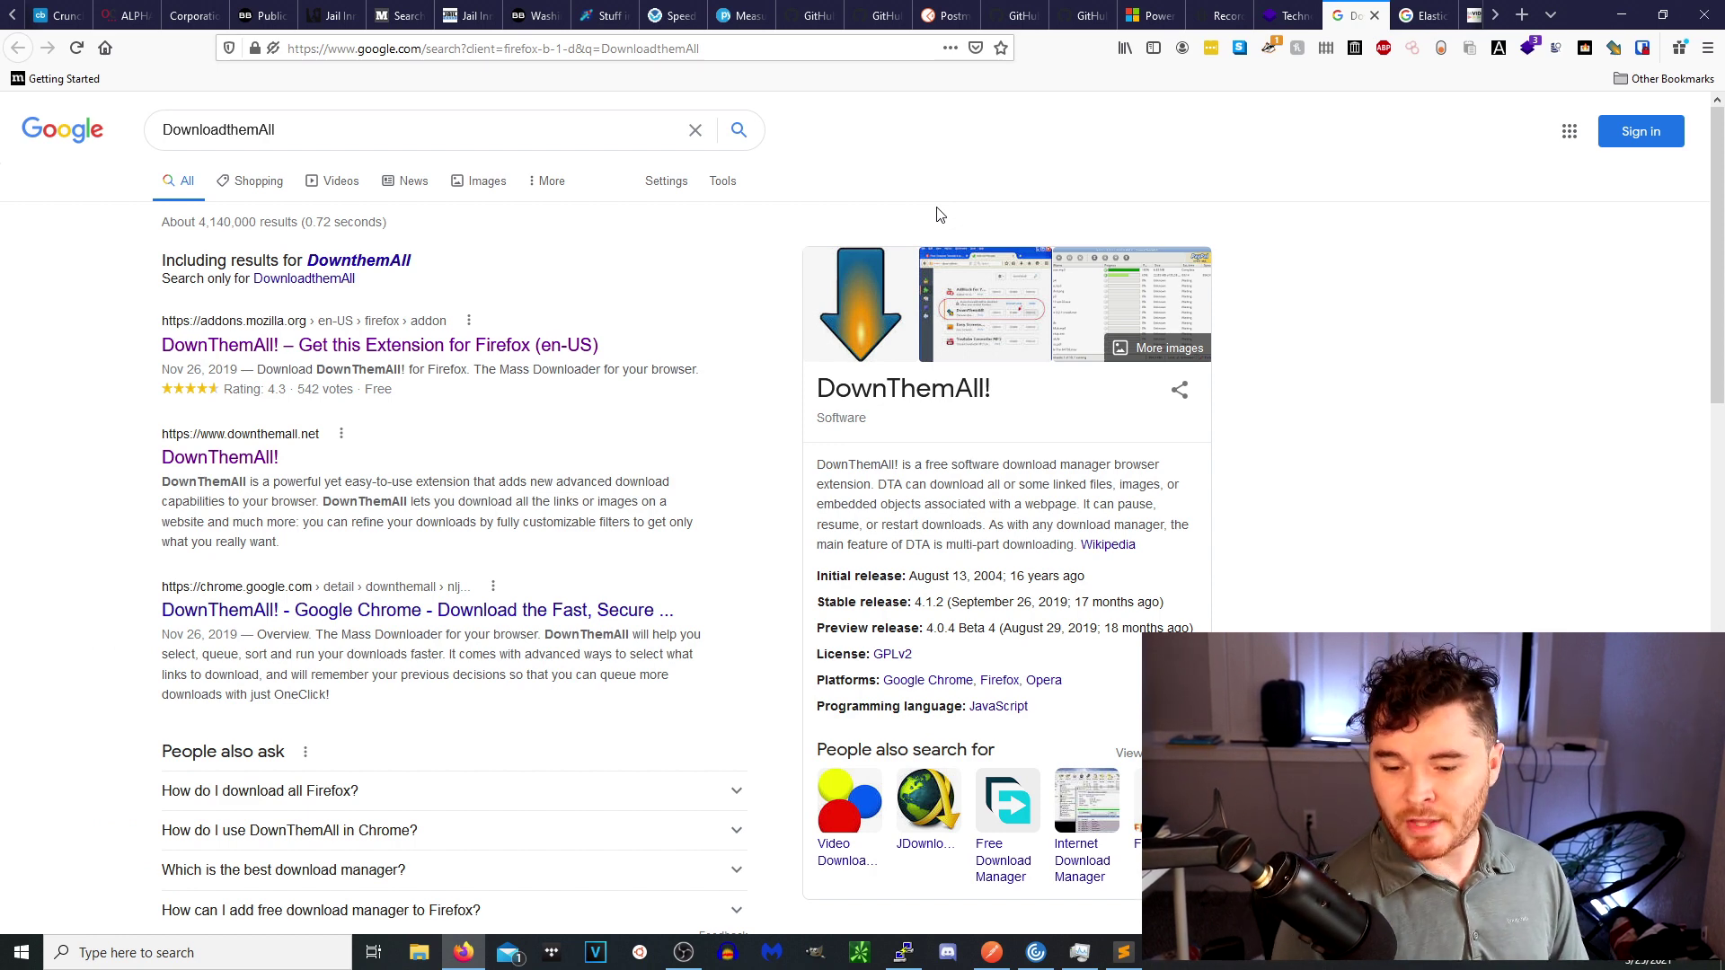
Show DownThemAll's toolbar options, then move through the ElasticVue results to the InVID Verification Plugin page.
left_click(1614, 47)
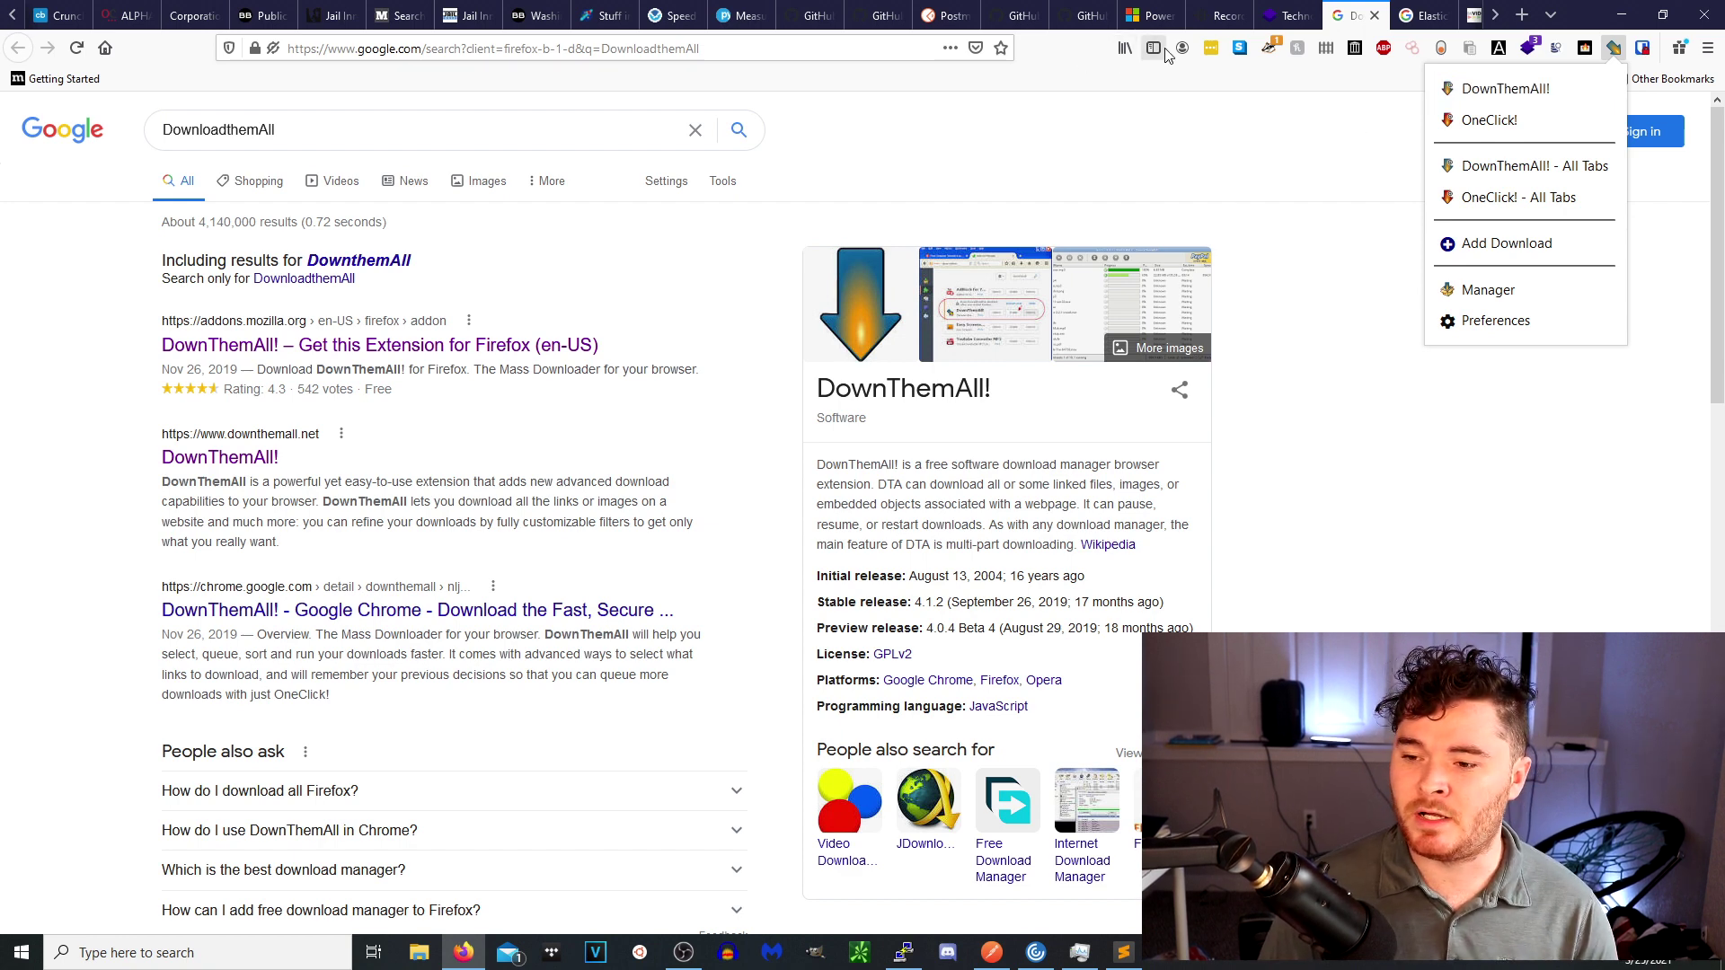
left_click(1429, 15)
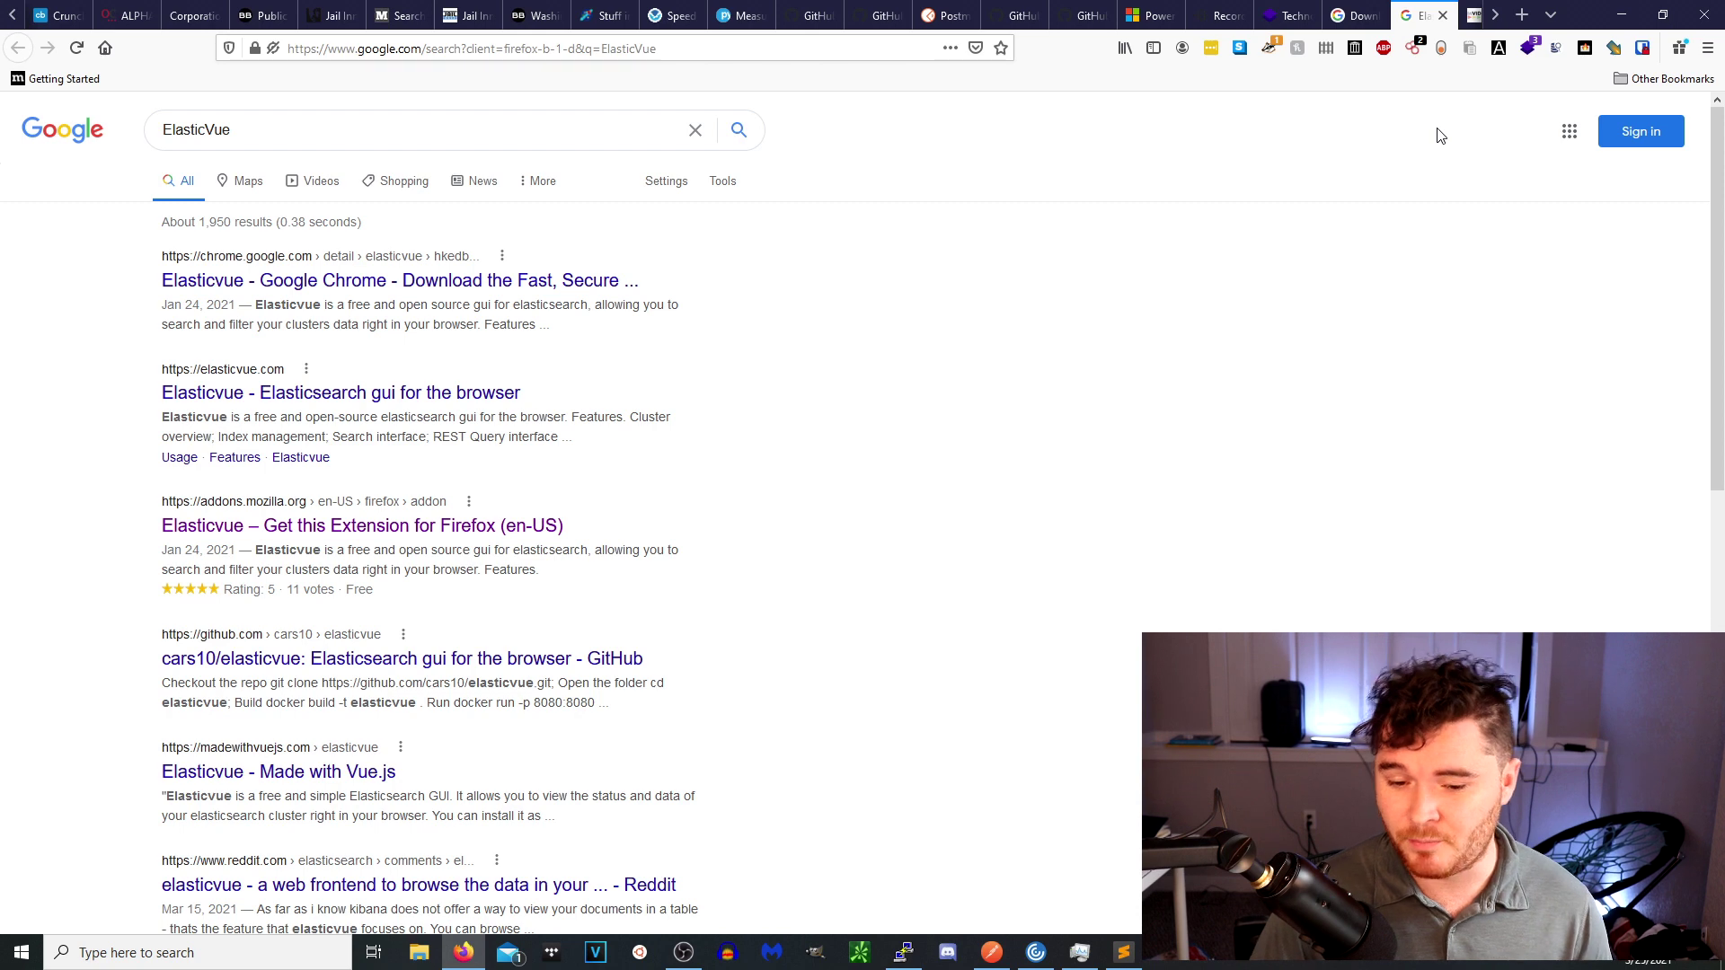
key("ctrl+Tab")
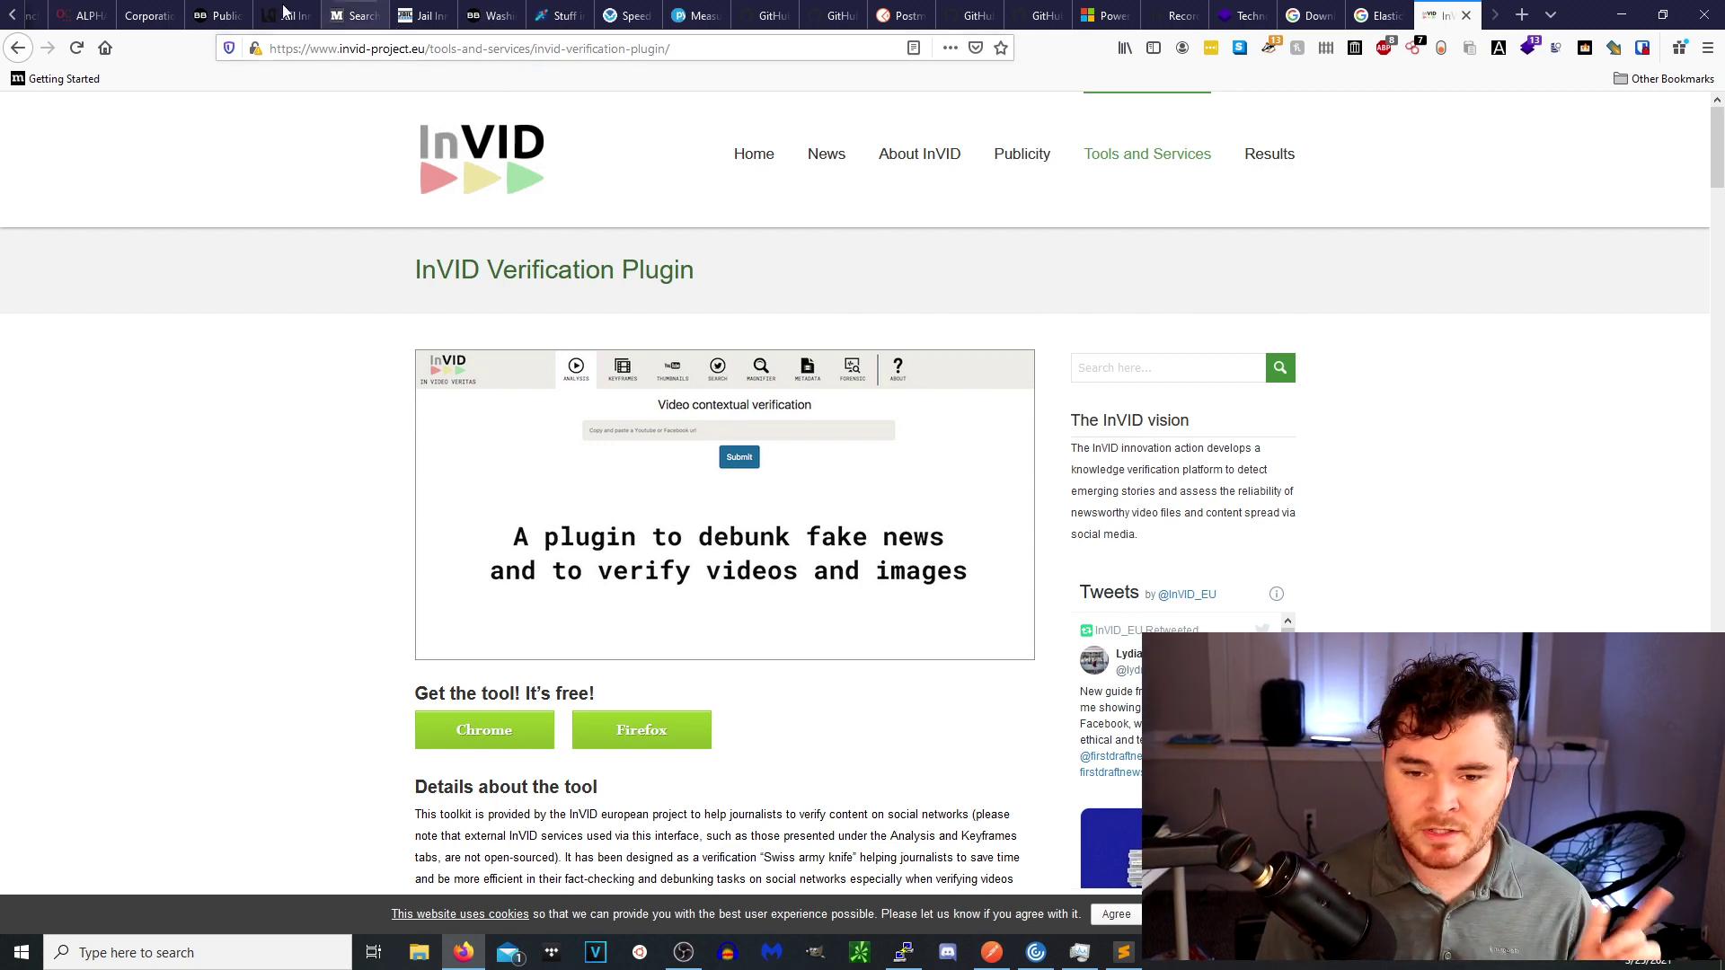
left_click(12, 22)
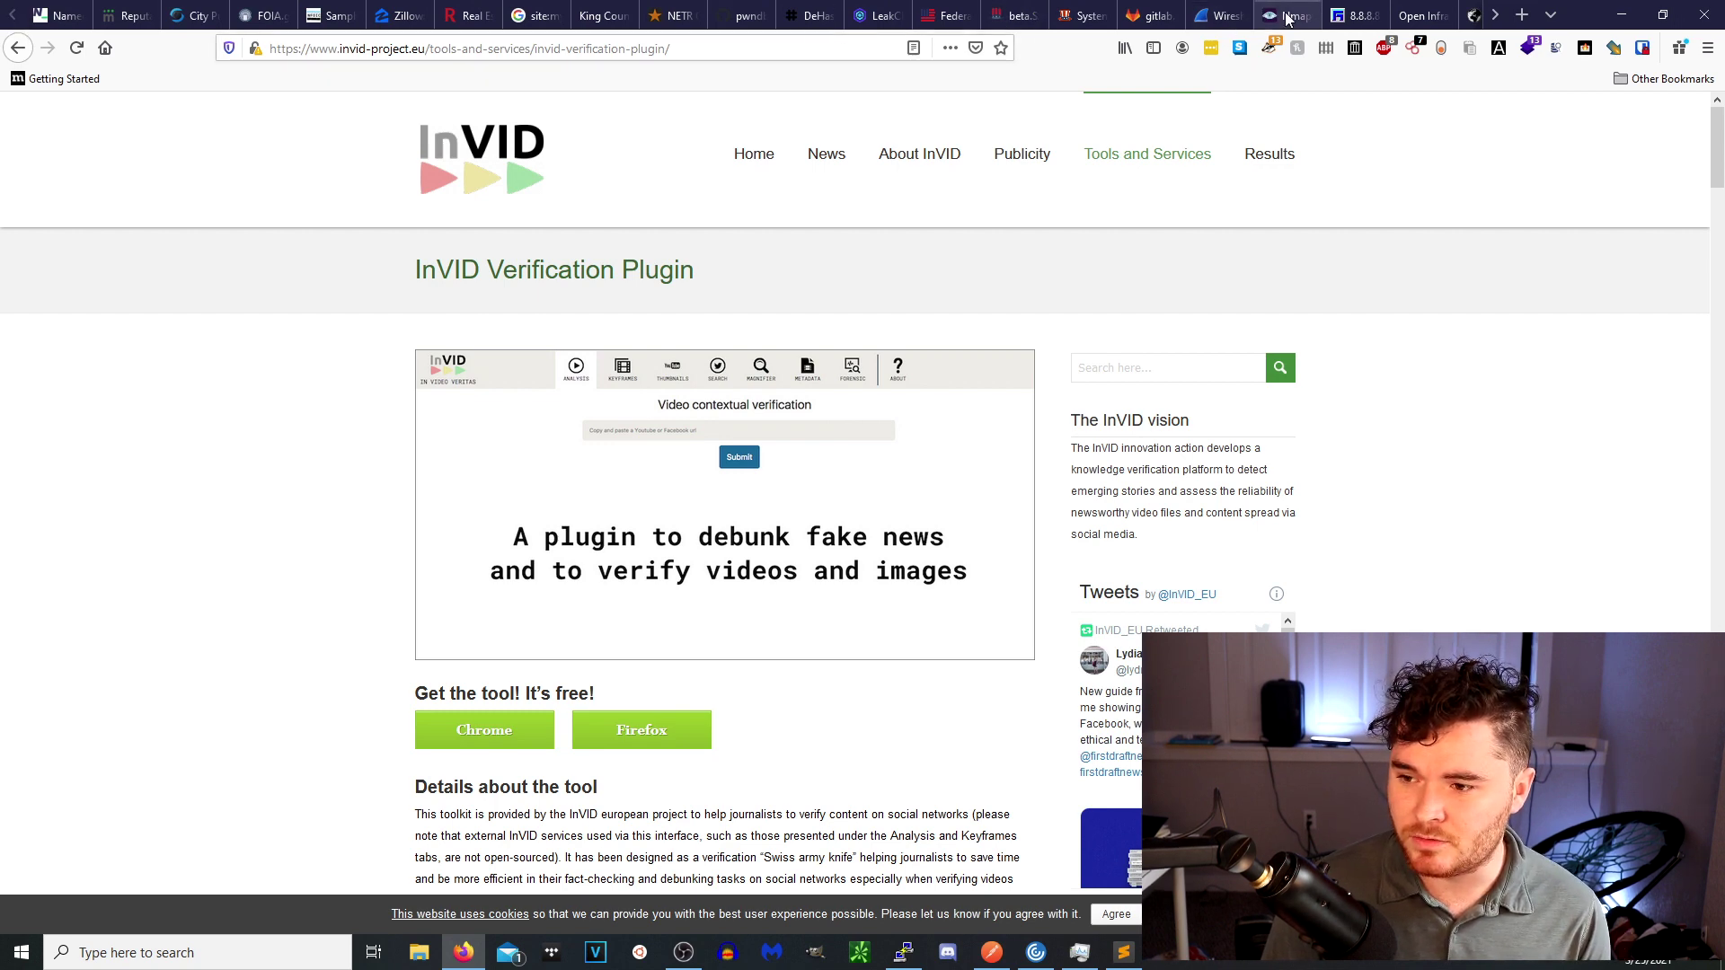
left_click(608, 14)
right_click(357, 215)
left_click(422, 226)
left_click(1499, 22)
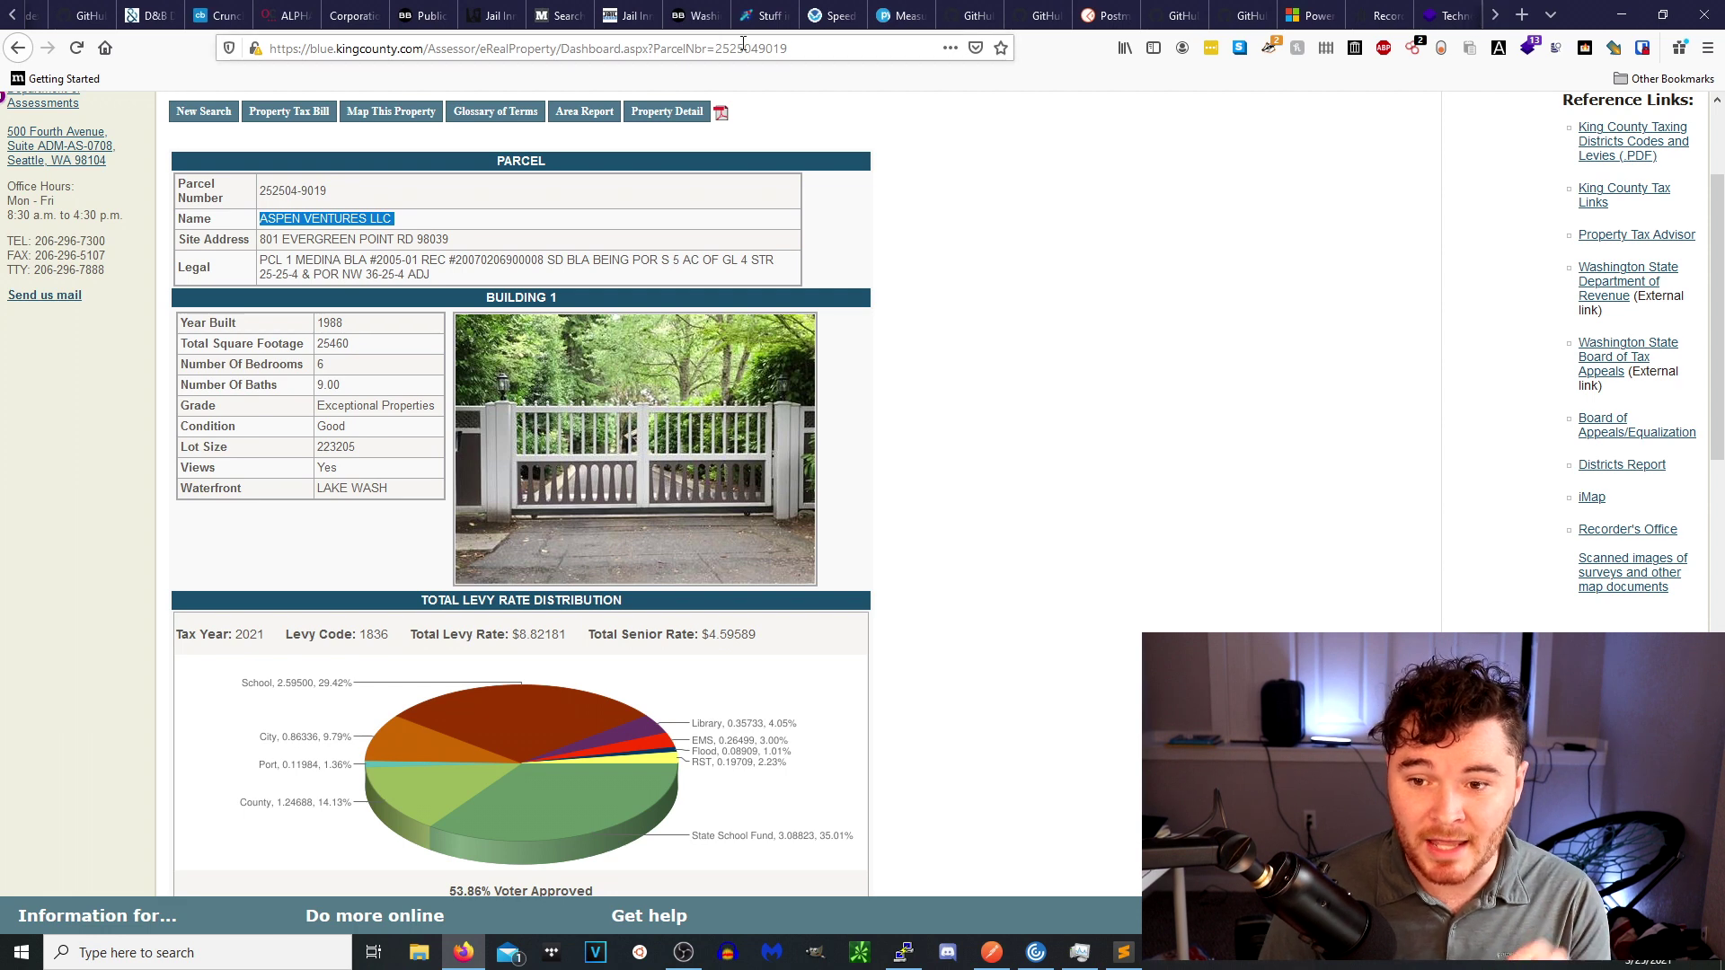
Return to the Washington Corporations and Charities System home search page.
left_click(14, 20)
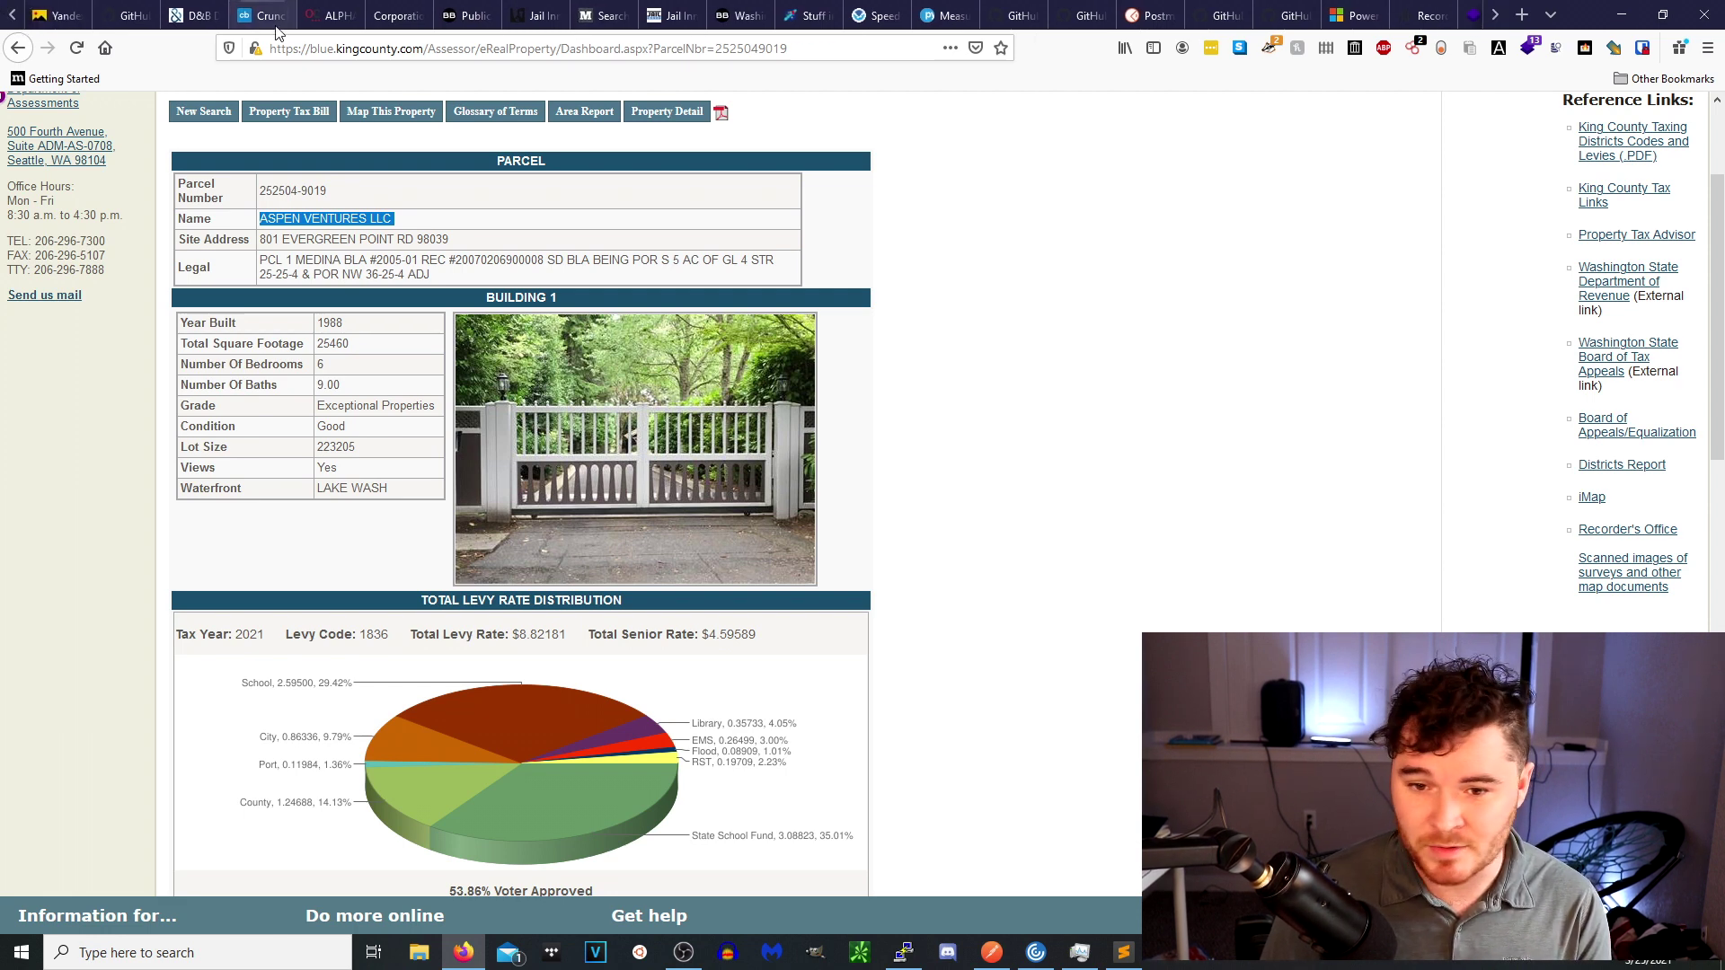
left_click(14, 20)
left_click(14, 20)
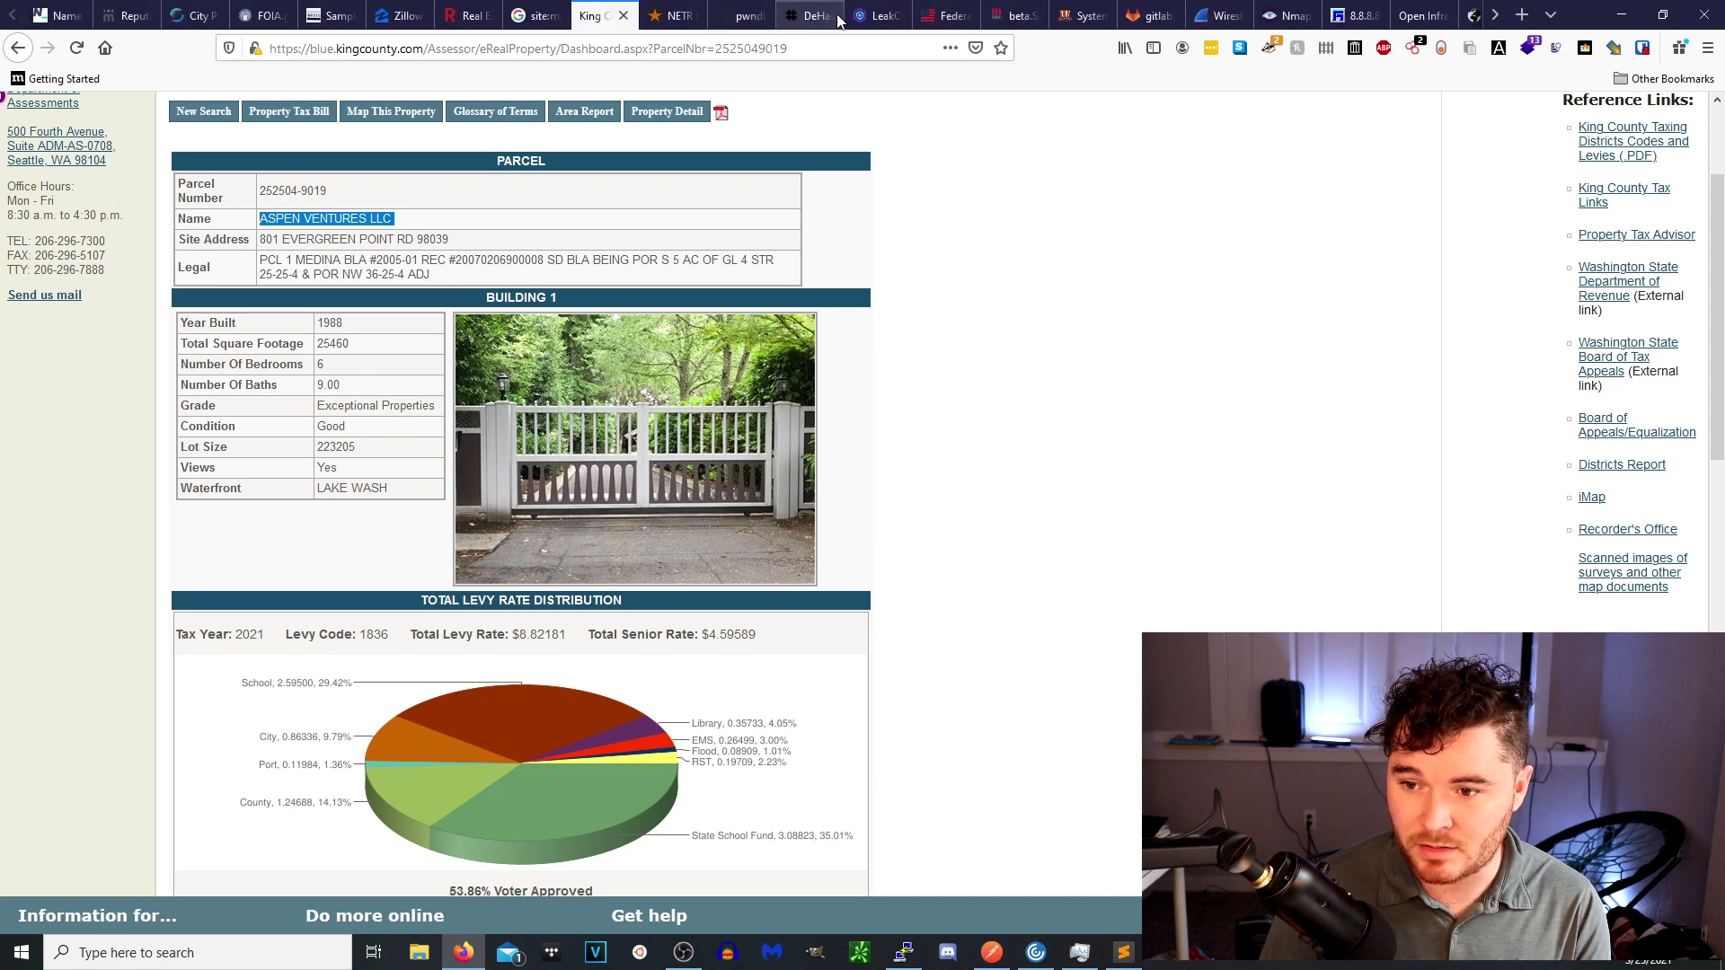
left_click(585, 42)
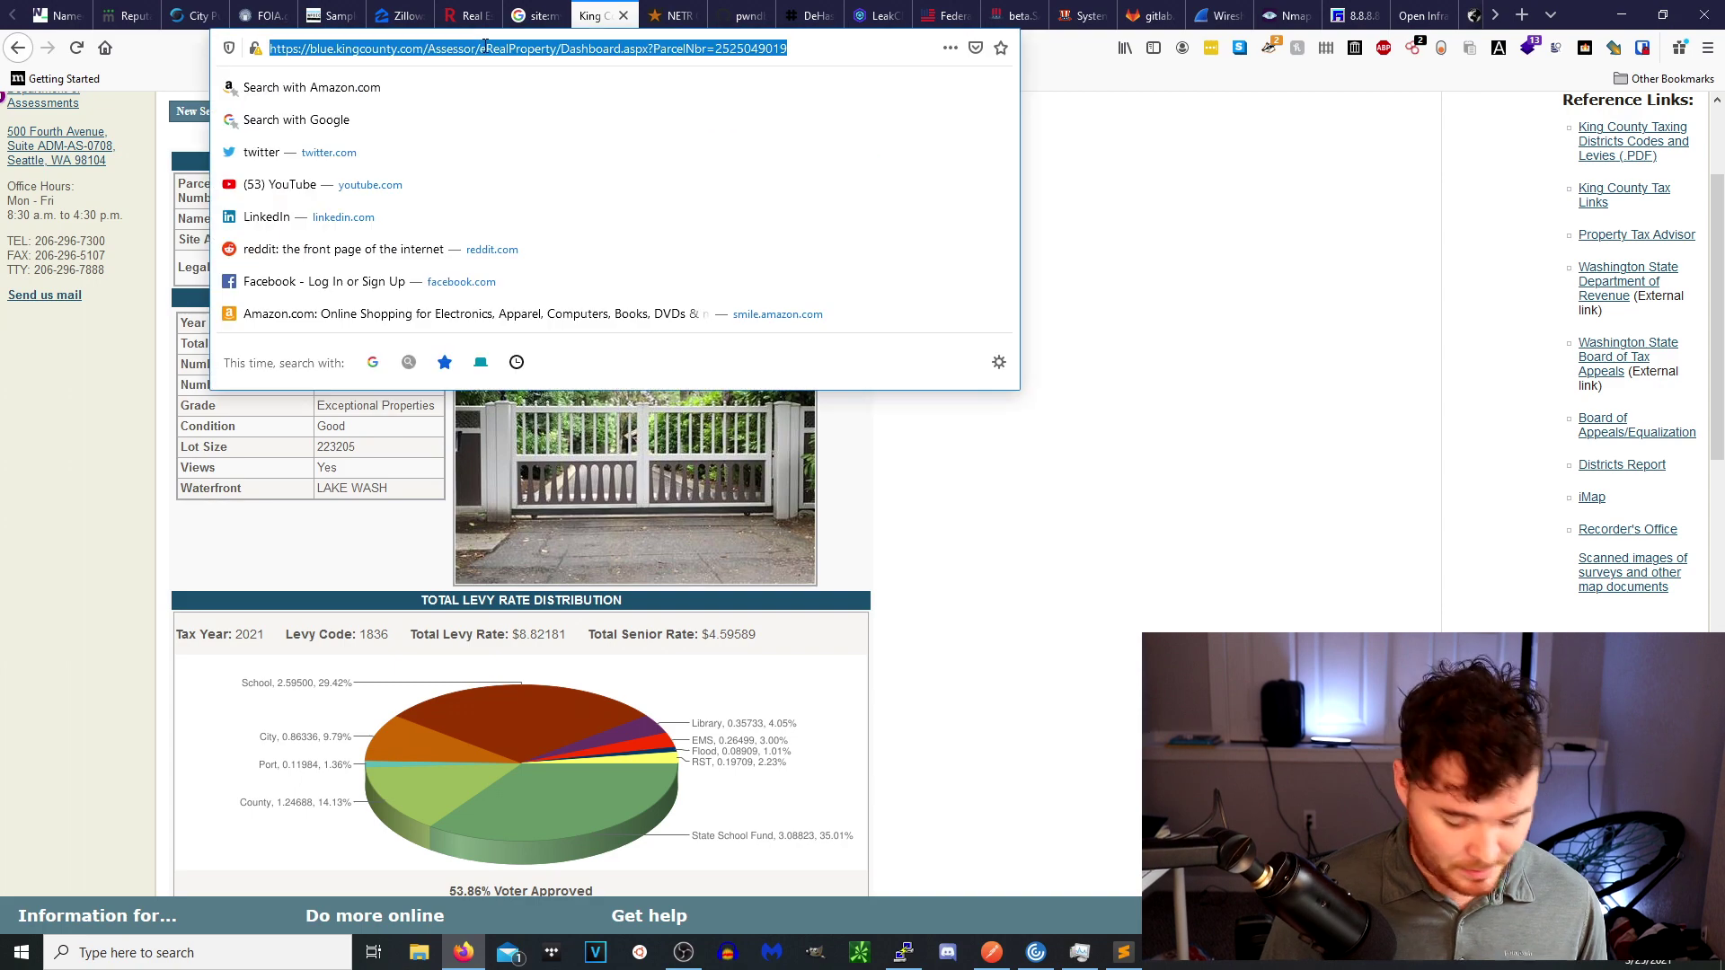
type("sos")
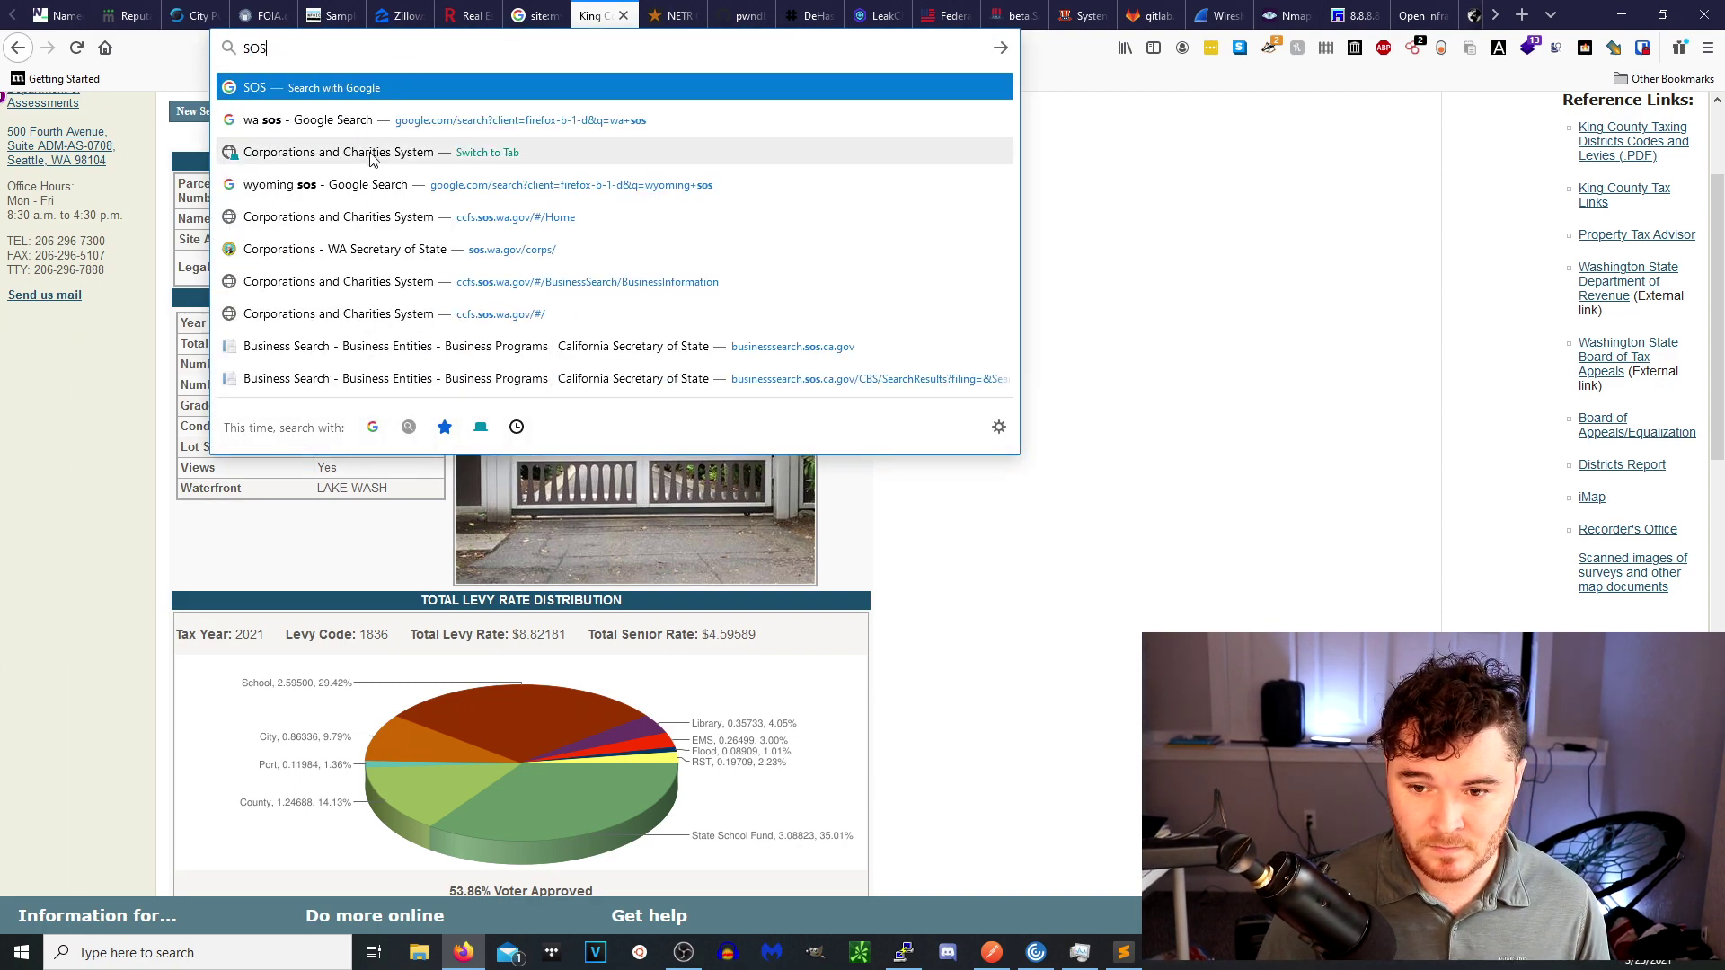
left_click(521, 152)
scroll(160, 230, "down", 10)
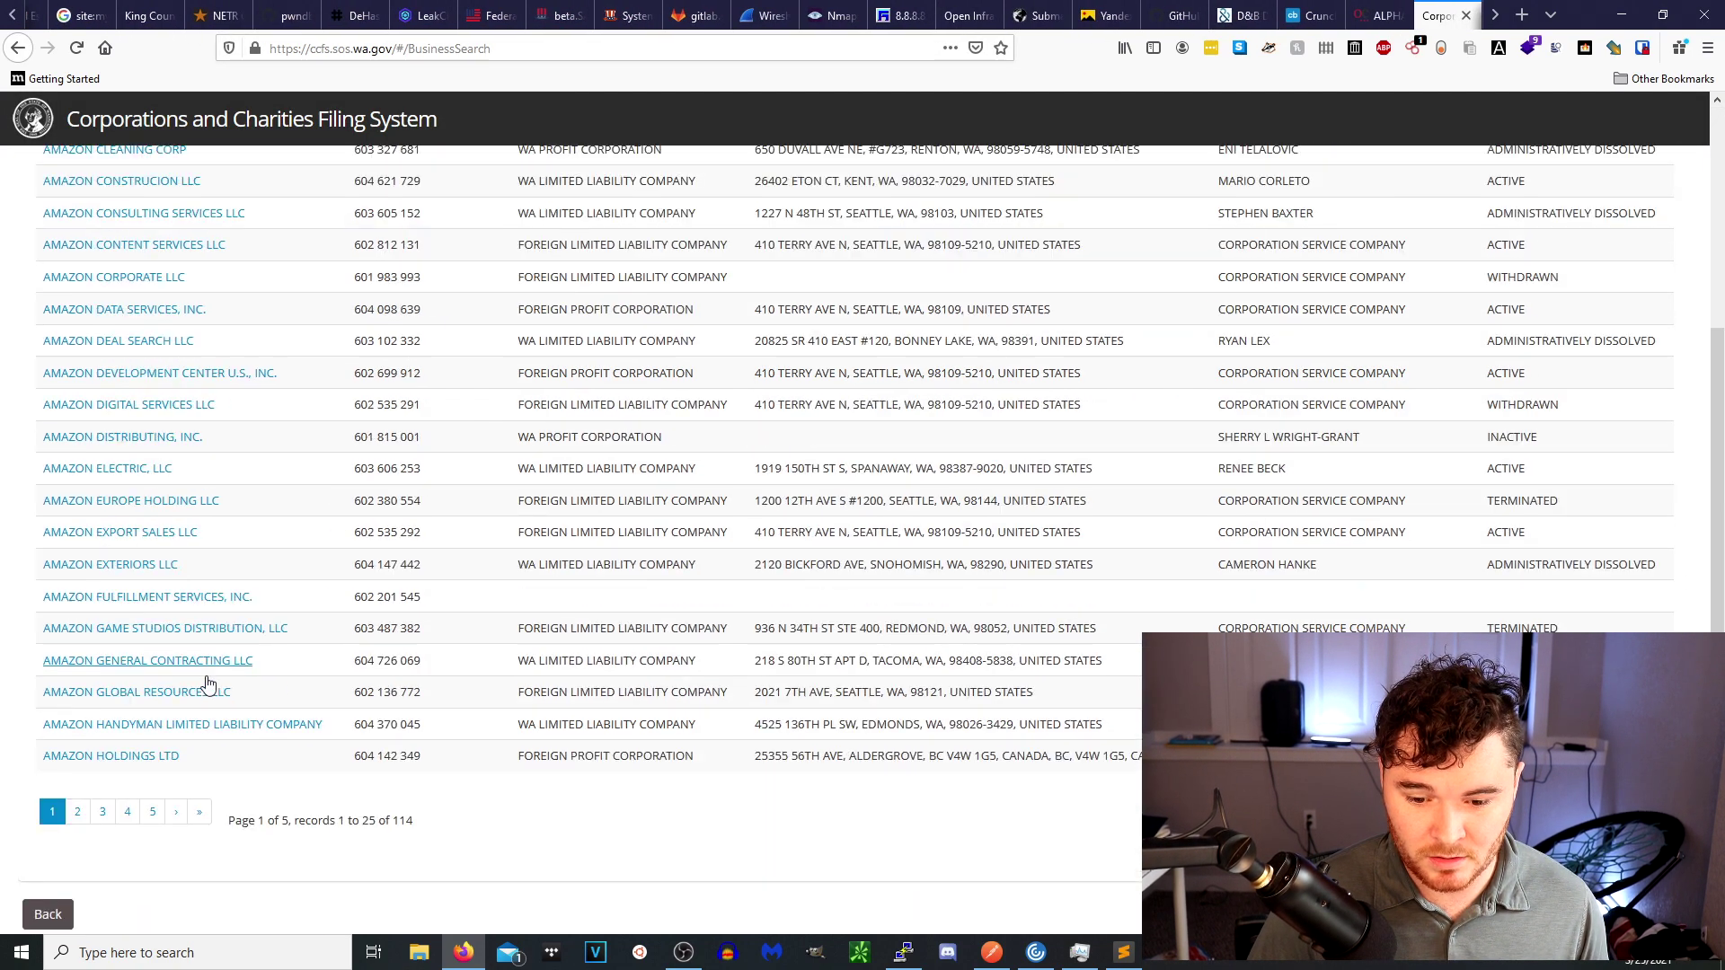
left_click(59, 915)
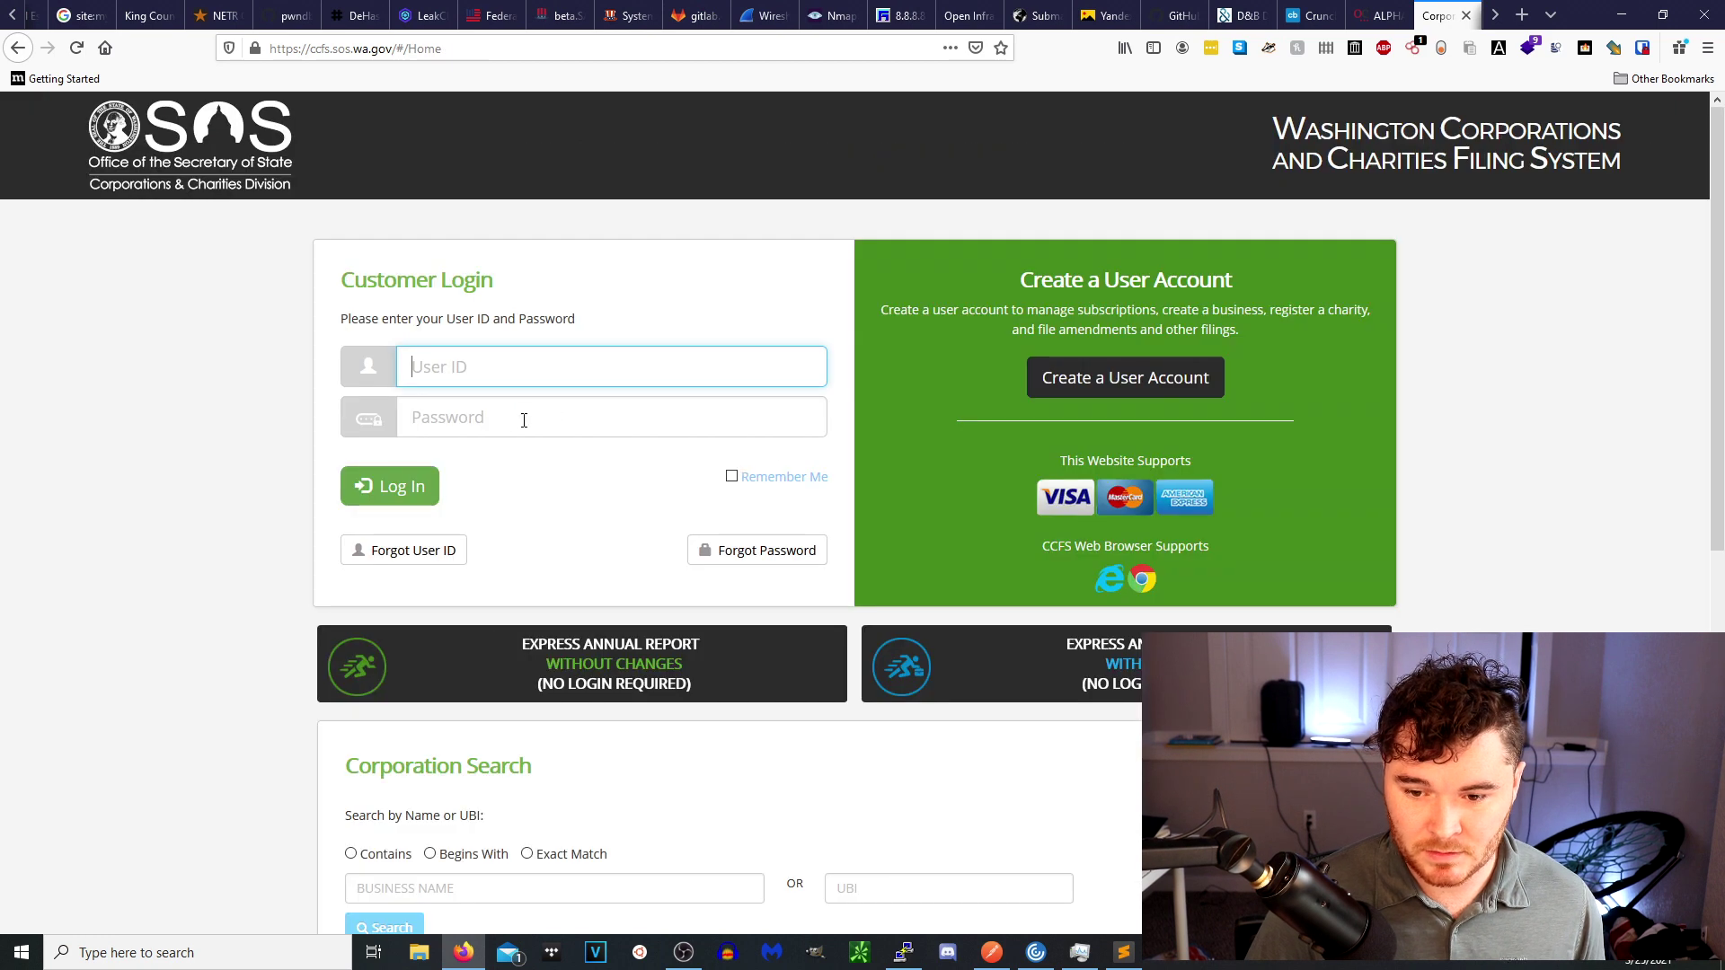
Search for ASPEN VENTURES LLC and review its principal office addresses and registered agent.
scroll(581, 751, "down", 6)
left_click(436, 247)
key("ctrl+v")
left_click(390, 286)
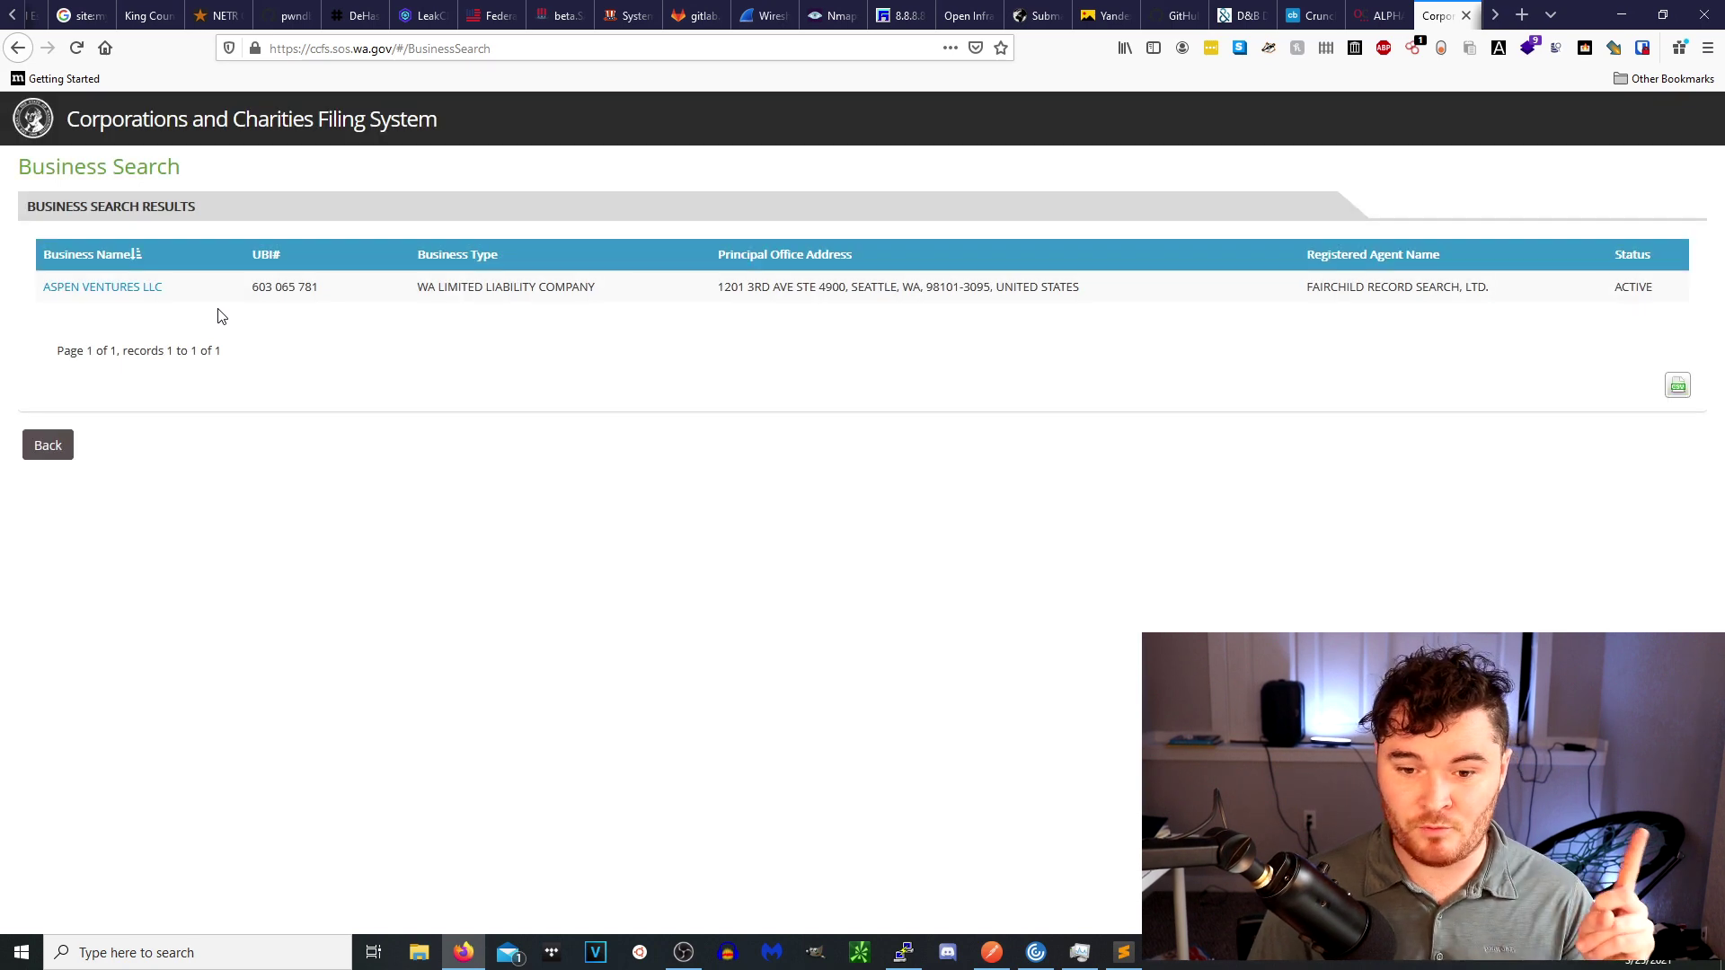
left_click(131, 287)
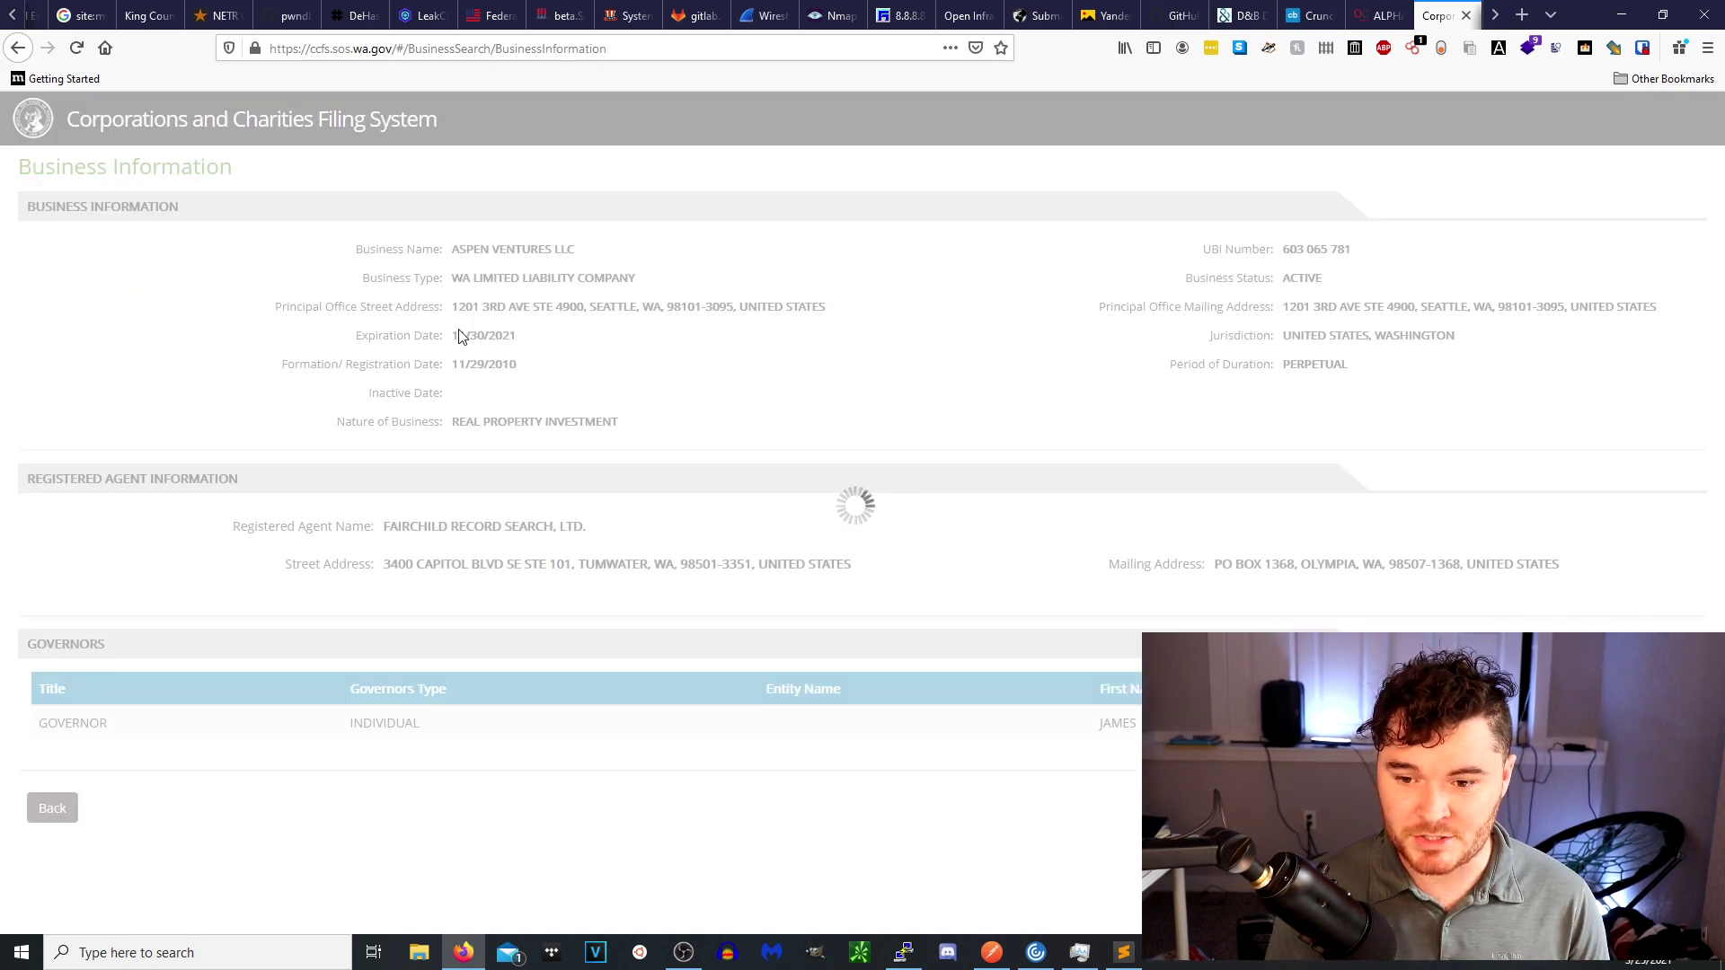
triple_click(561, 309)
triple_click(1384, 306)
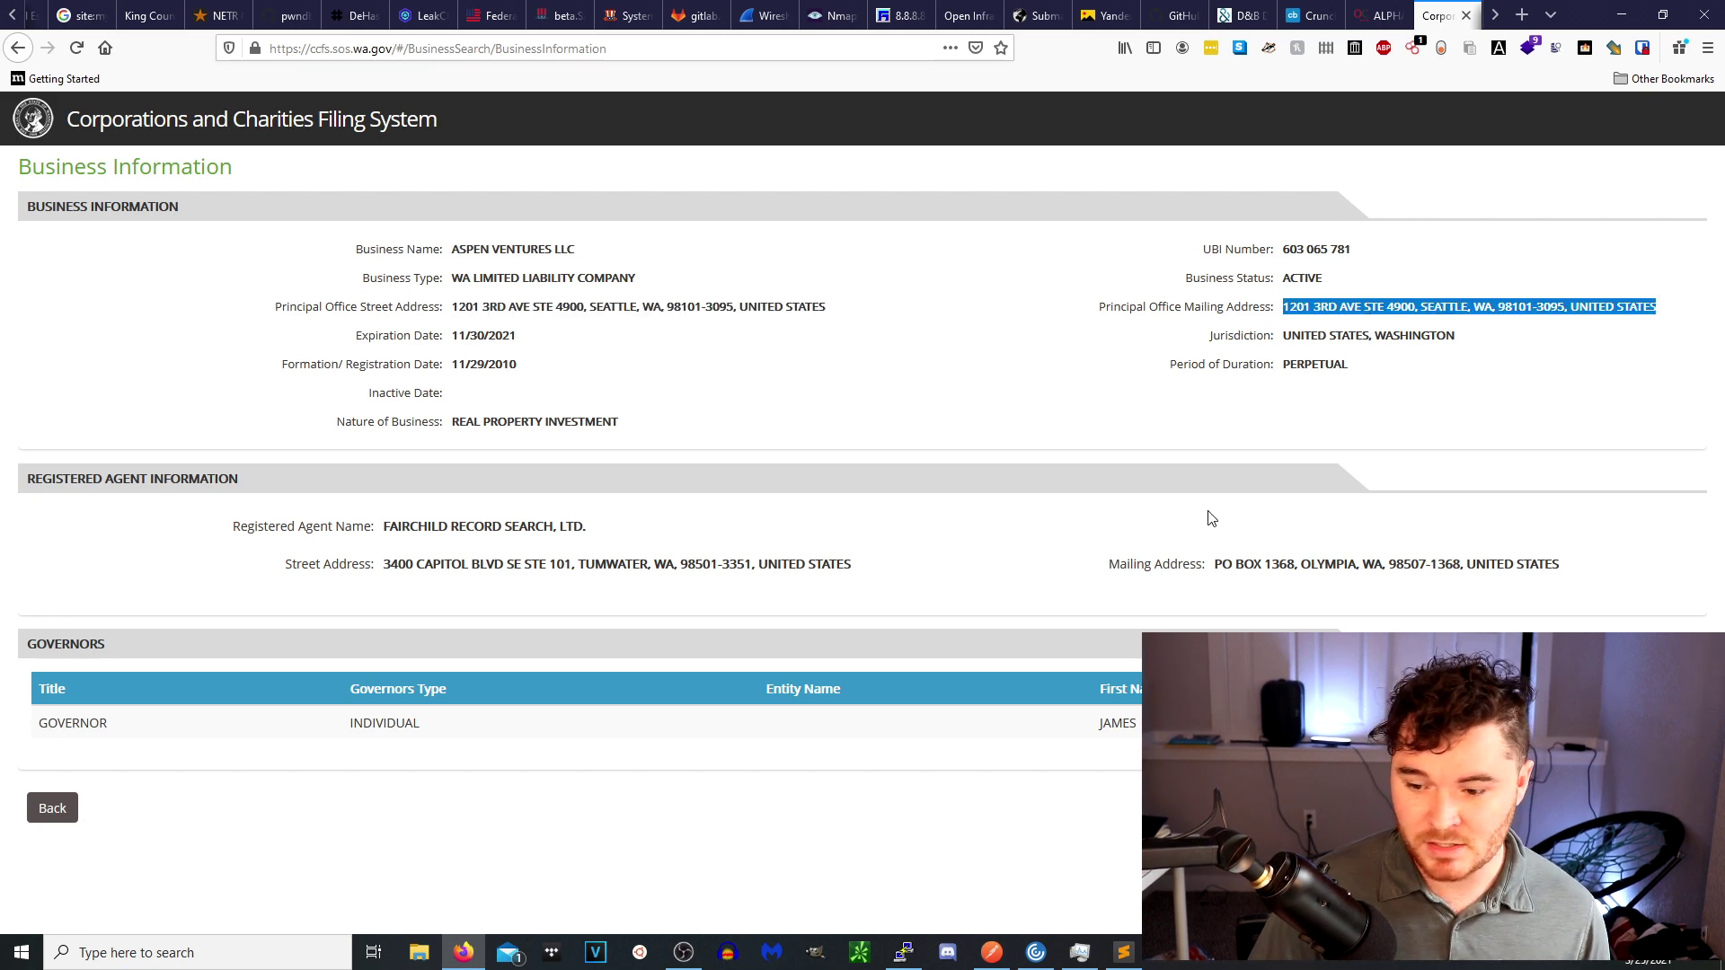
left_click(1126, 742)
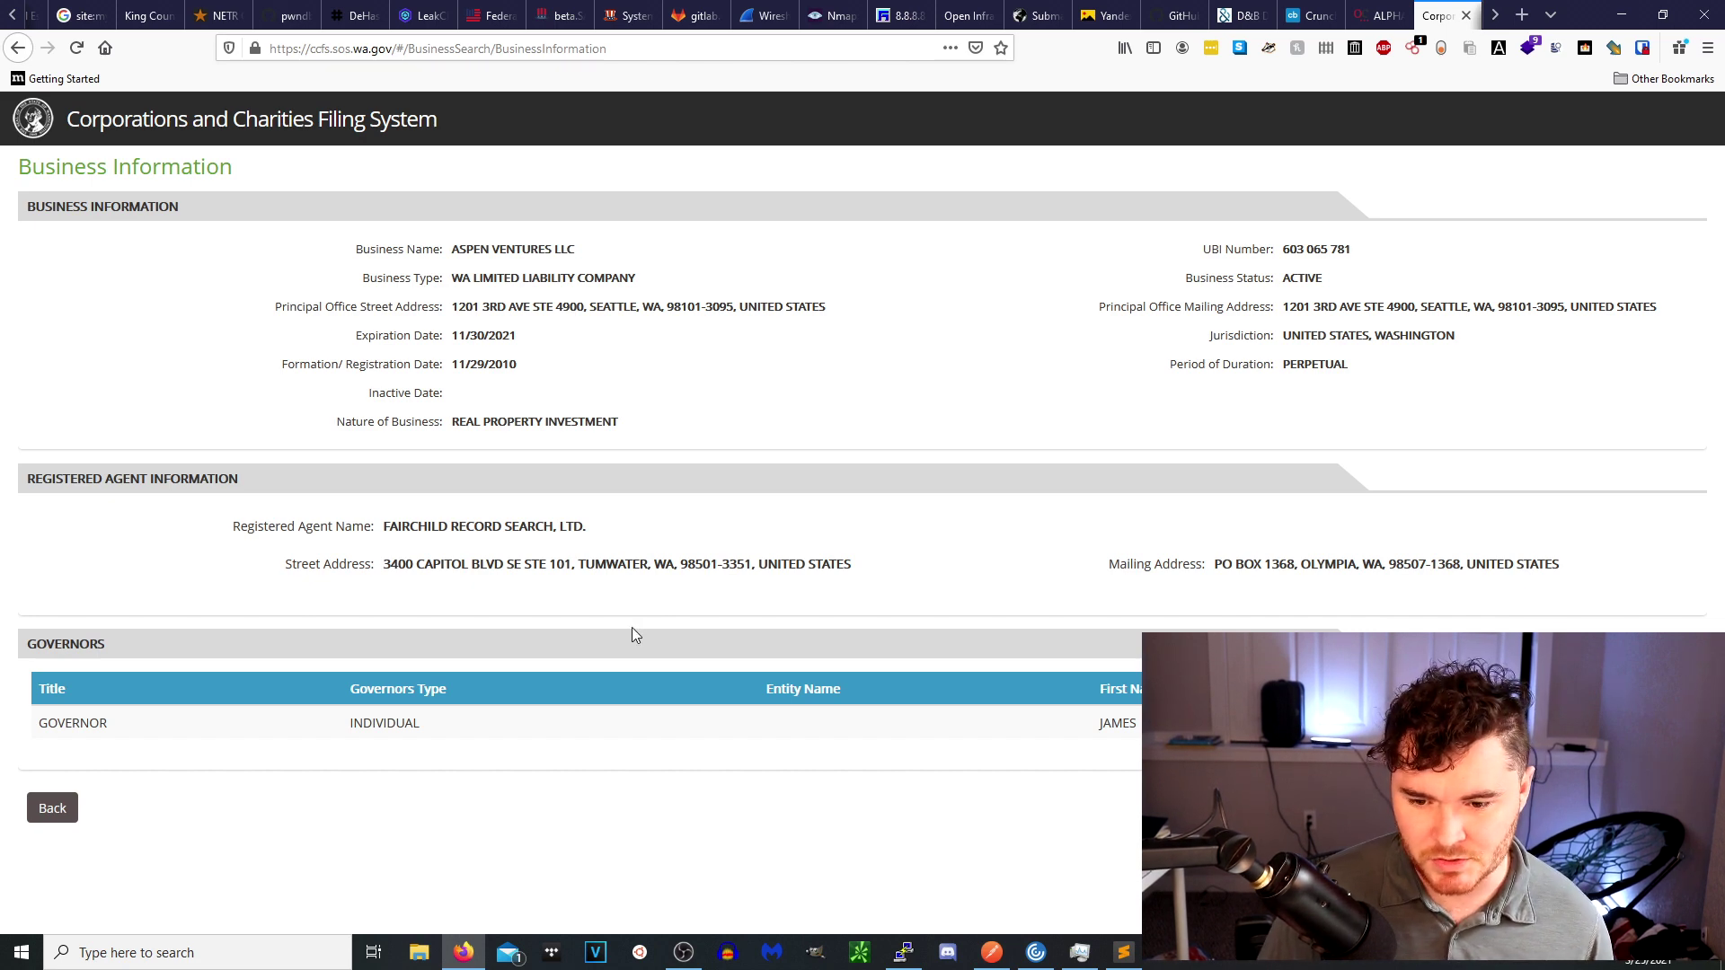
left_click_drag(405, 527, 661, 545)
double_click(570, 527)
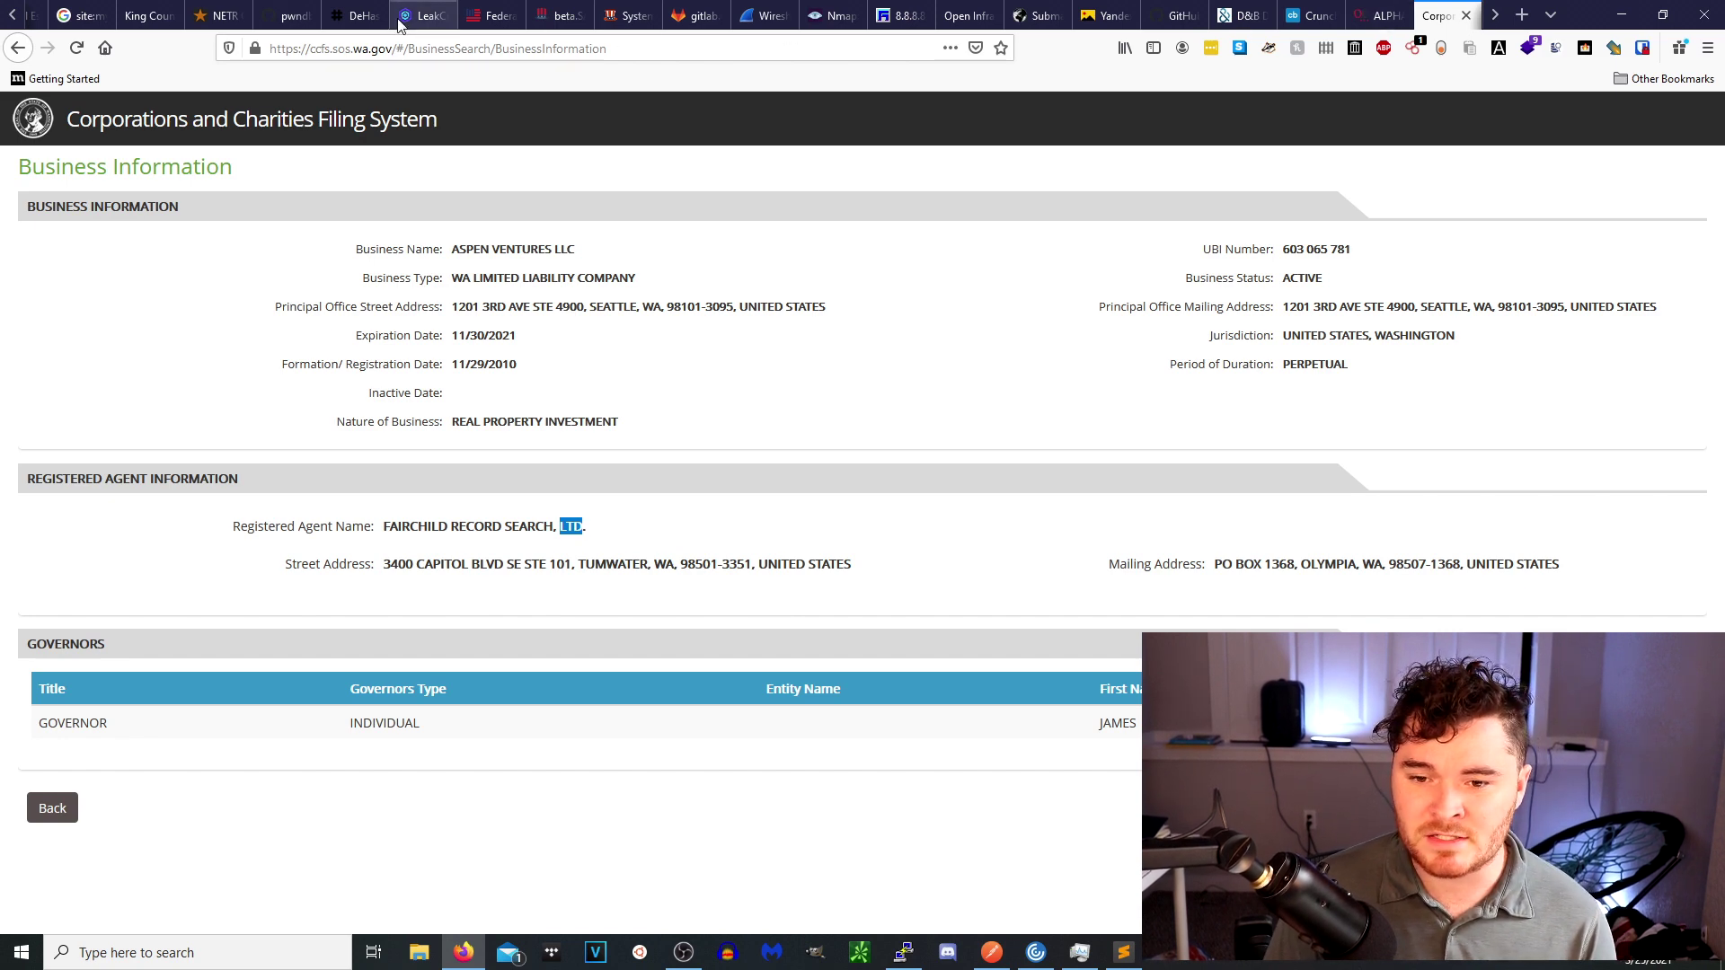
Switch to the DeHashed tab and start entering 'USA' as a new address.
left_click(349, 18)
left_click(573, 45)
type("USAjobs.gov/")
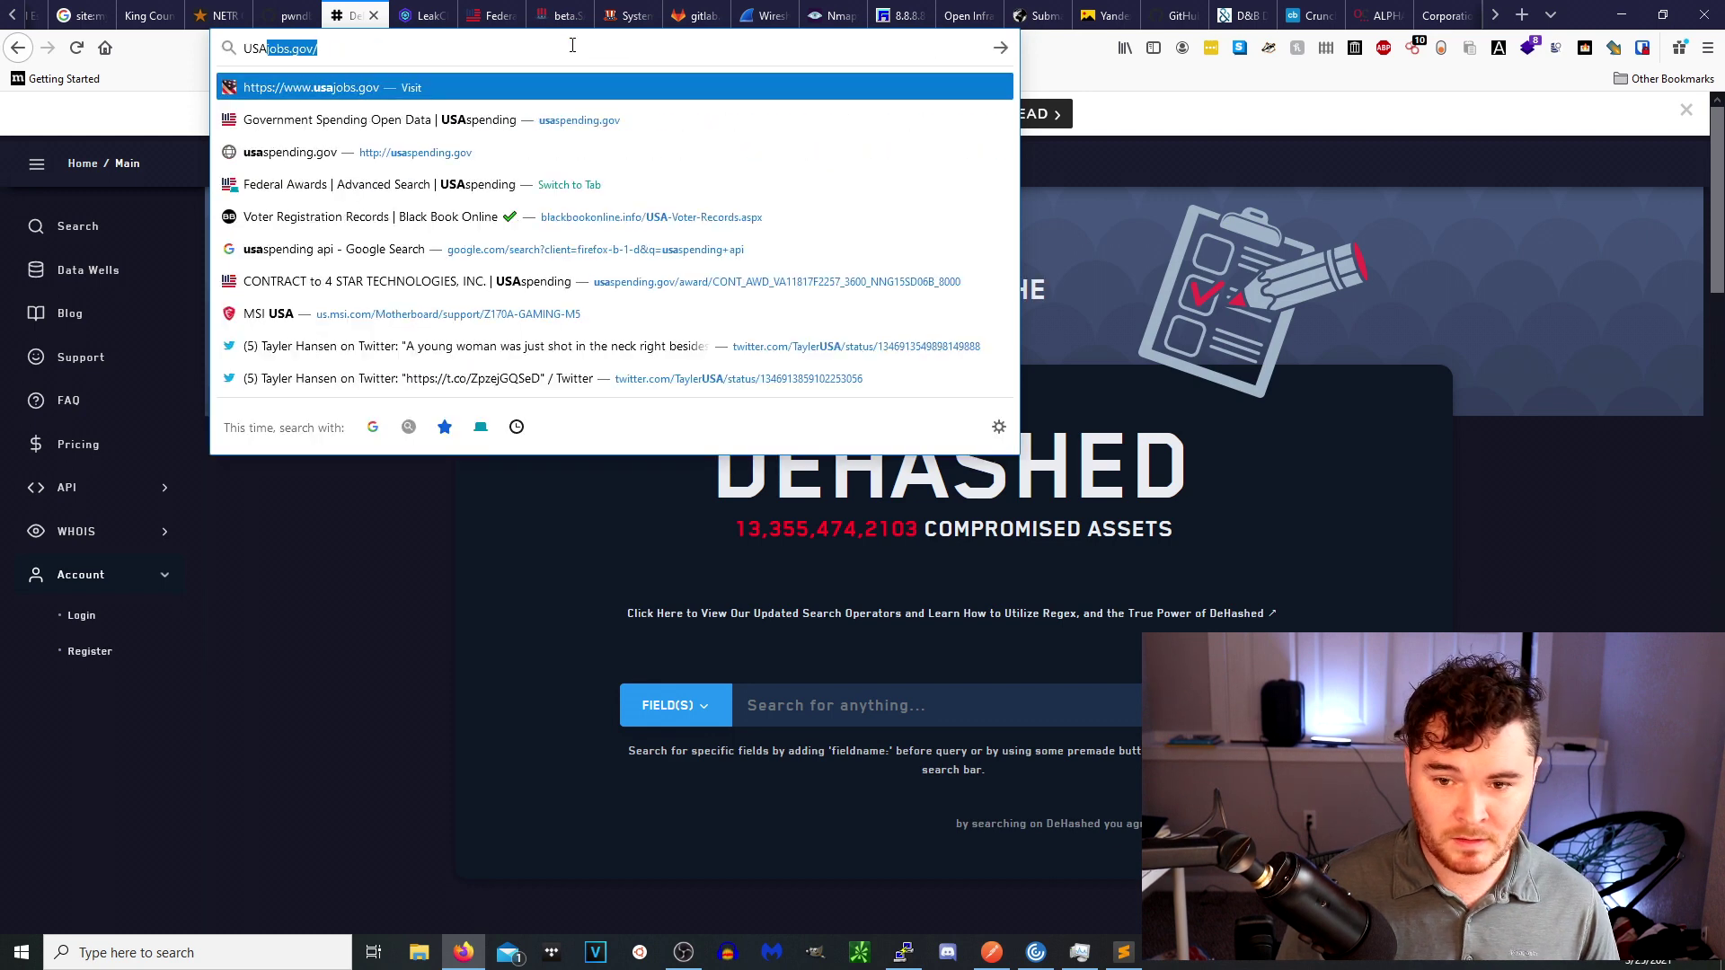
In USAspending Advanced Search, check FY 2021 and open the developer tools' Network panel.
left_click(442, 187)
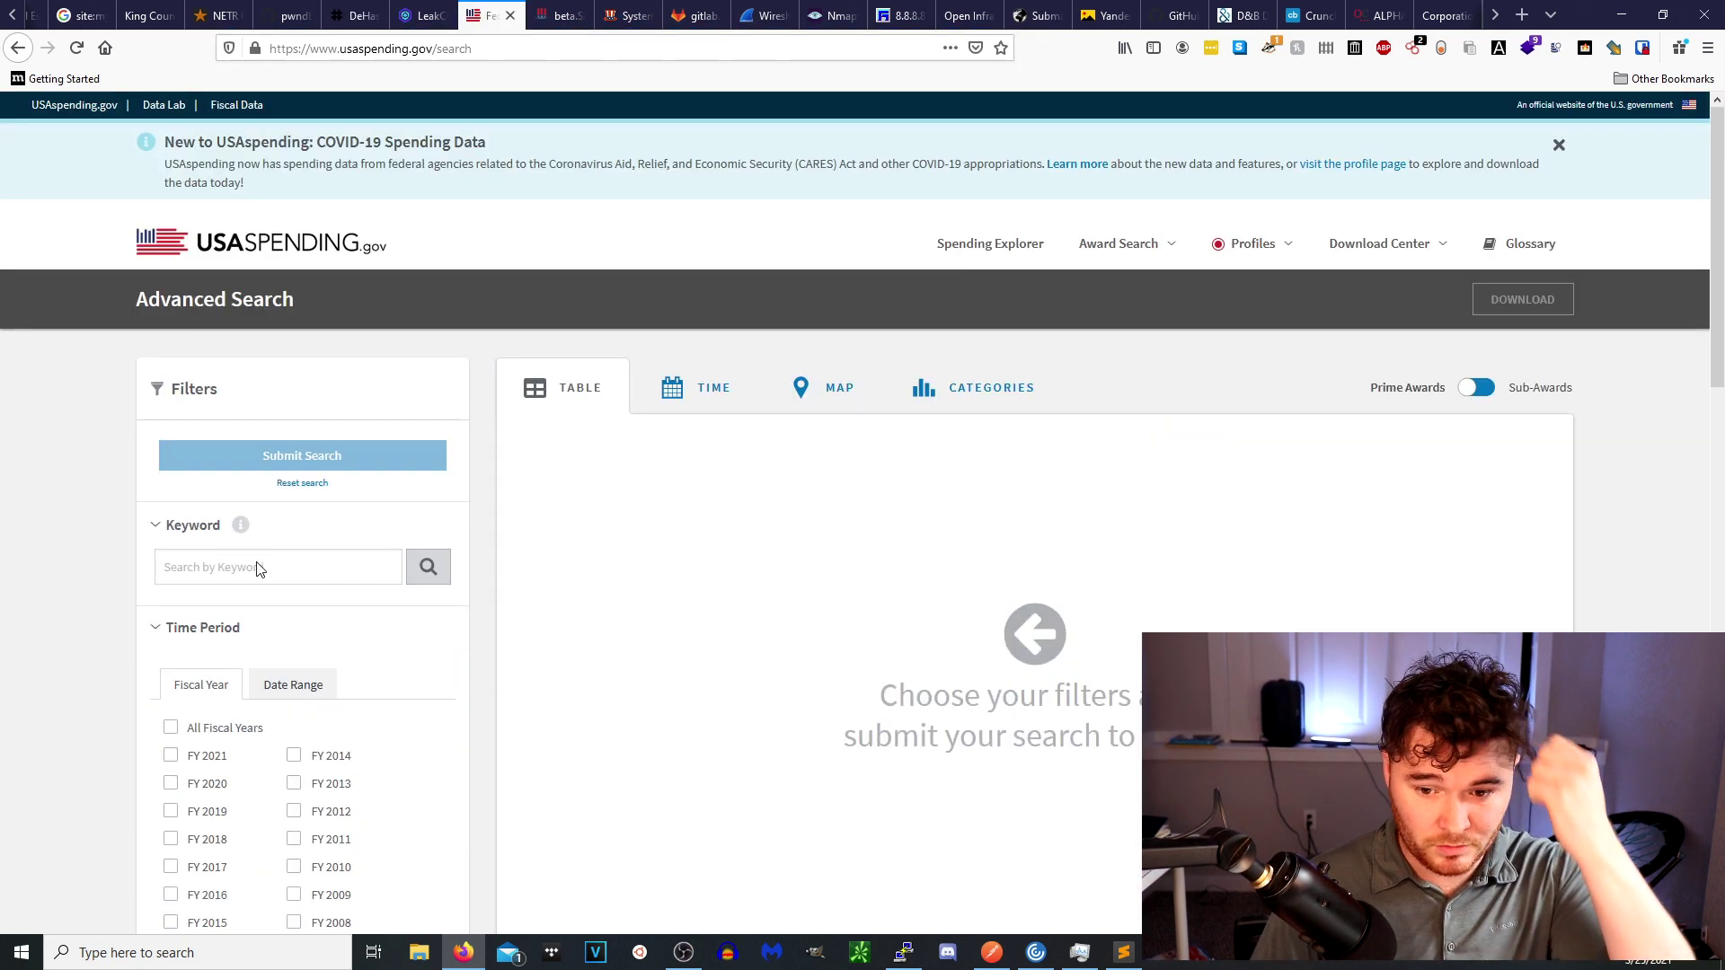
left_click(171, 755)
scroll(670, 629, "down", 2)
right_click(670, 637)
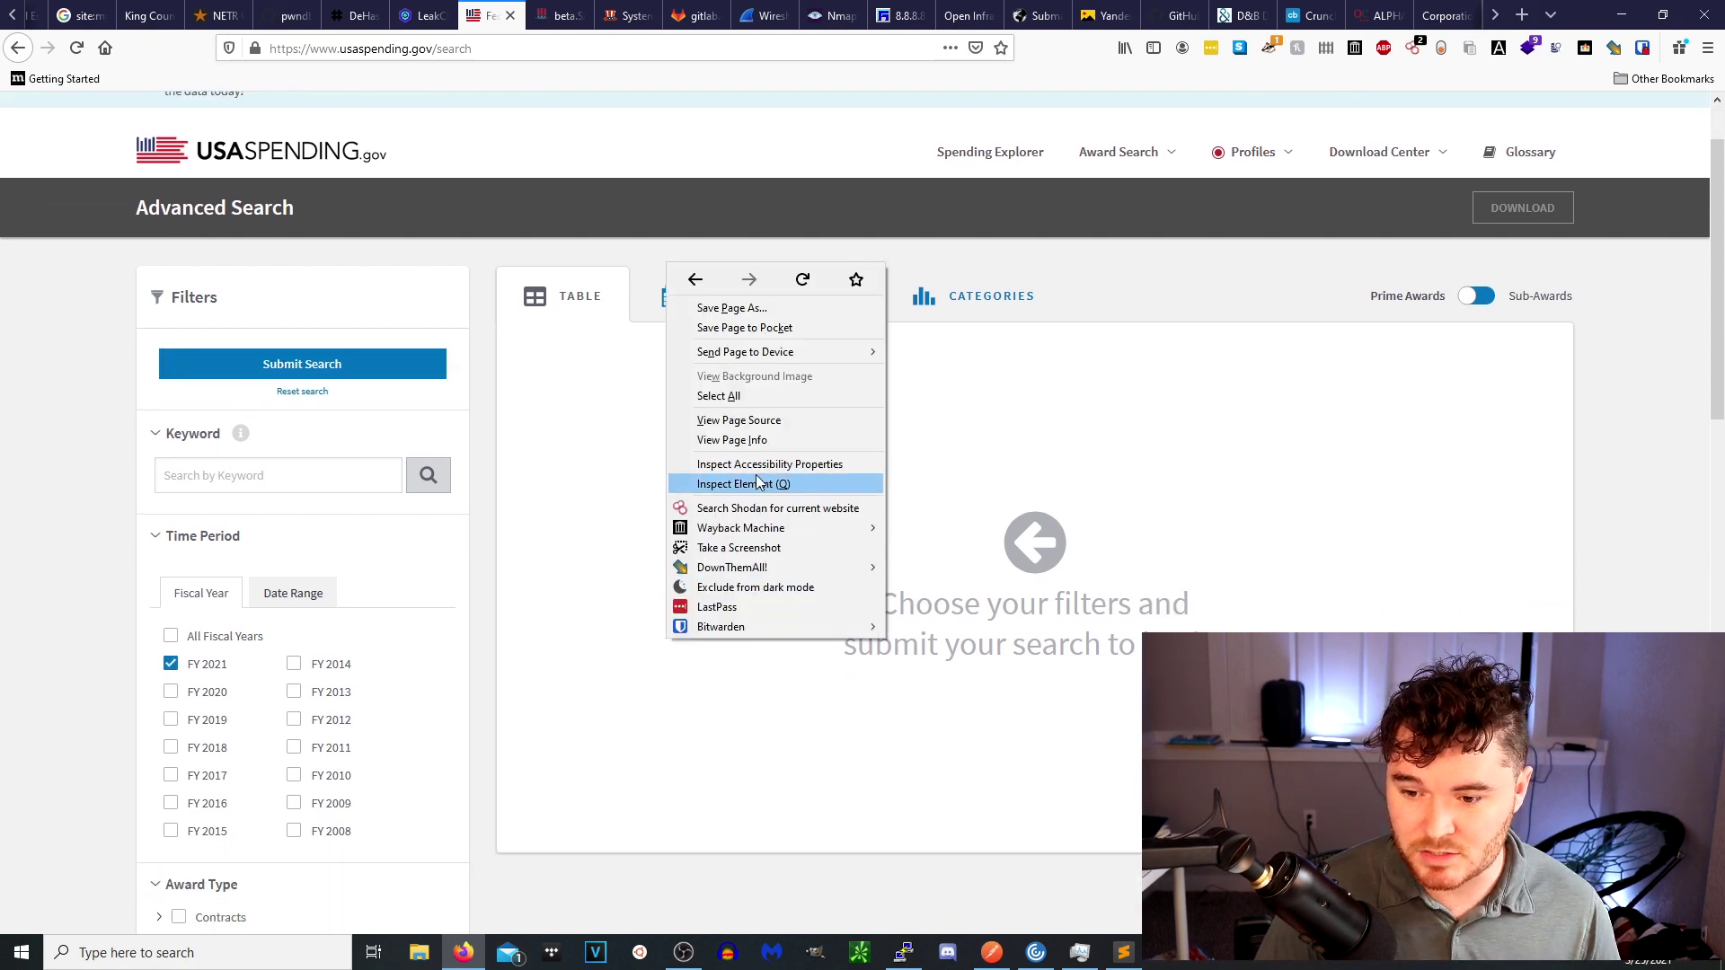
left_click(758, 484)
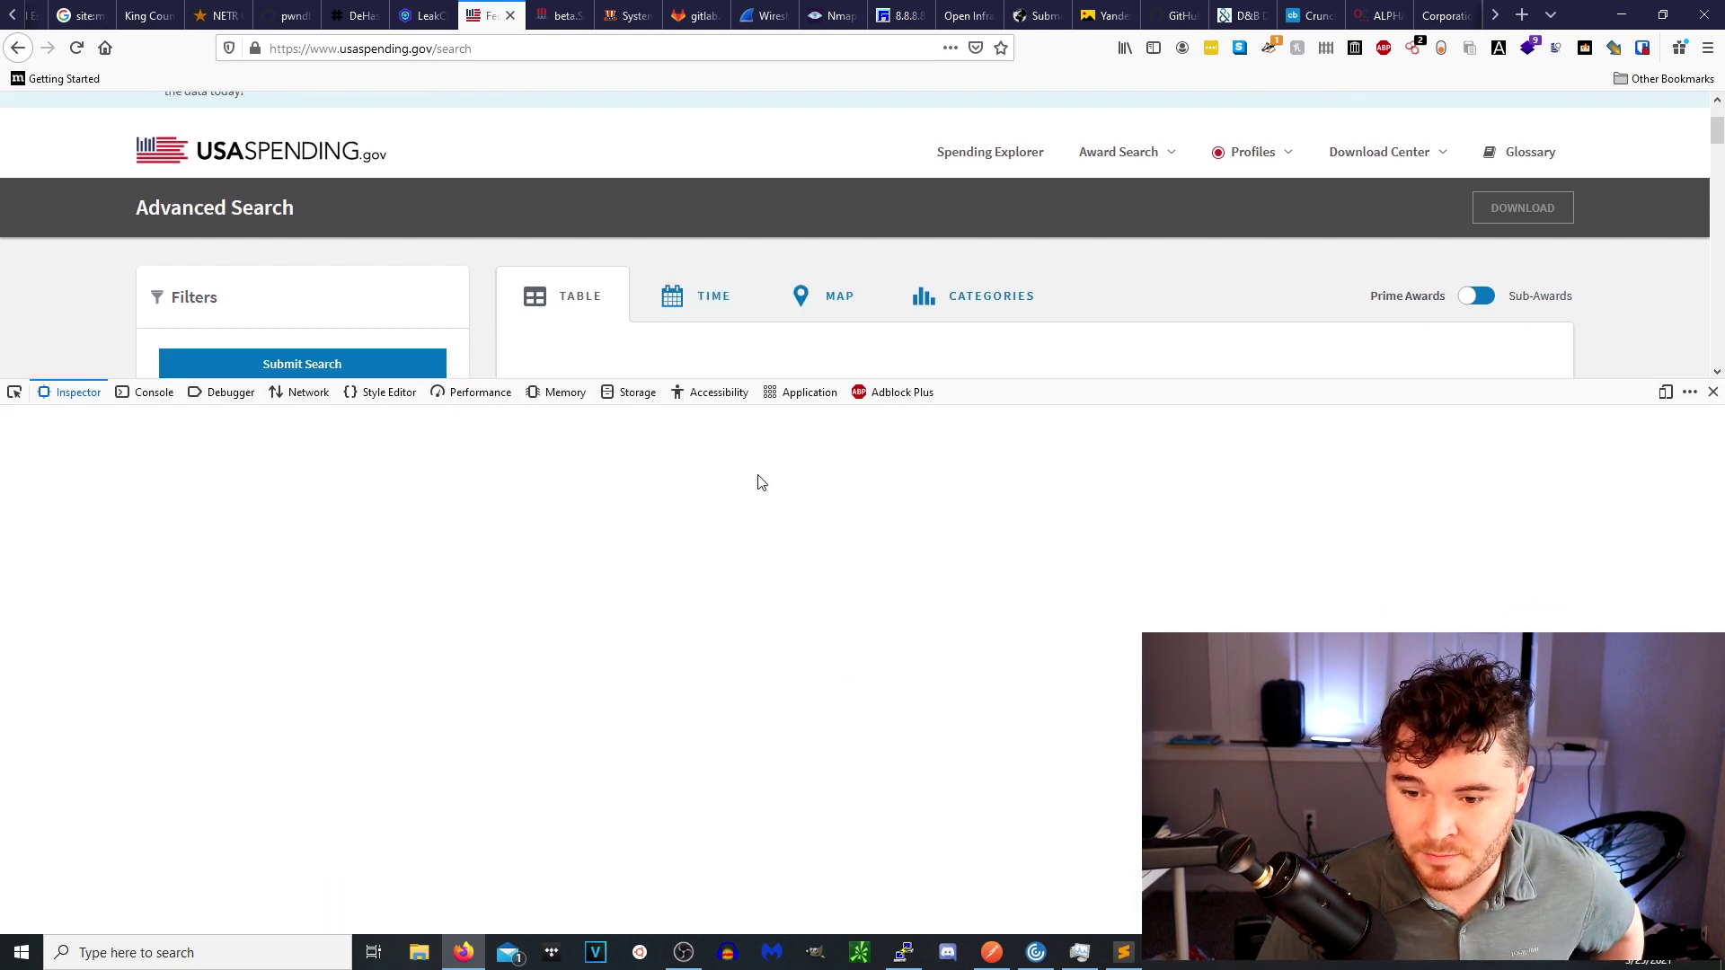
left_click(308, 392)
scroll(334, 324, "down", 3)
scroll(327, 249, "up", 1)
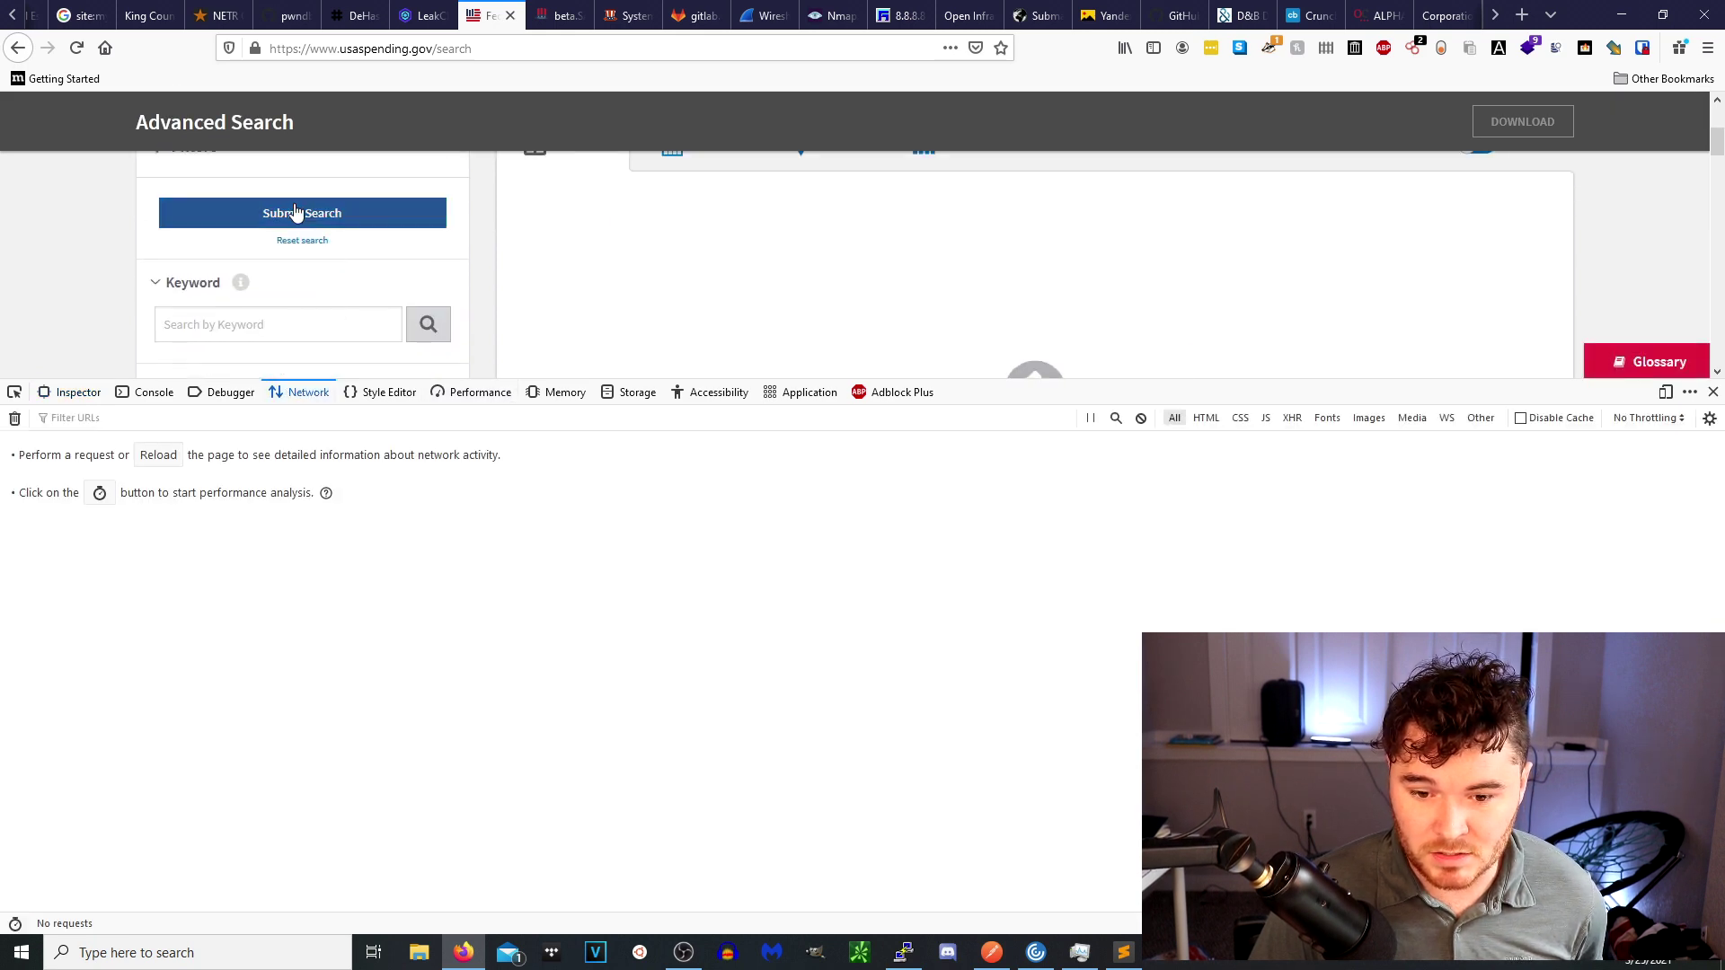
Submit the search, filter requests by 'API', and copy the references/filter request as cURL (POSIX).
left_click(295, 212)
left_click(209, 420)
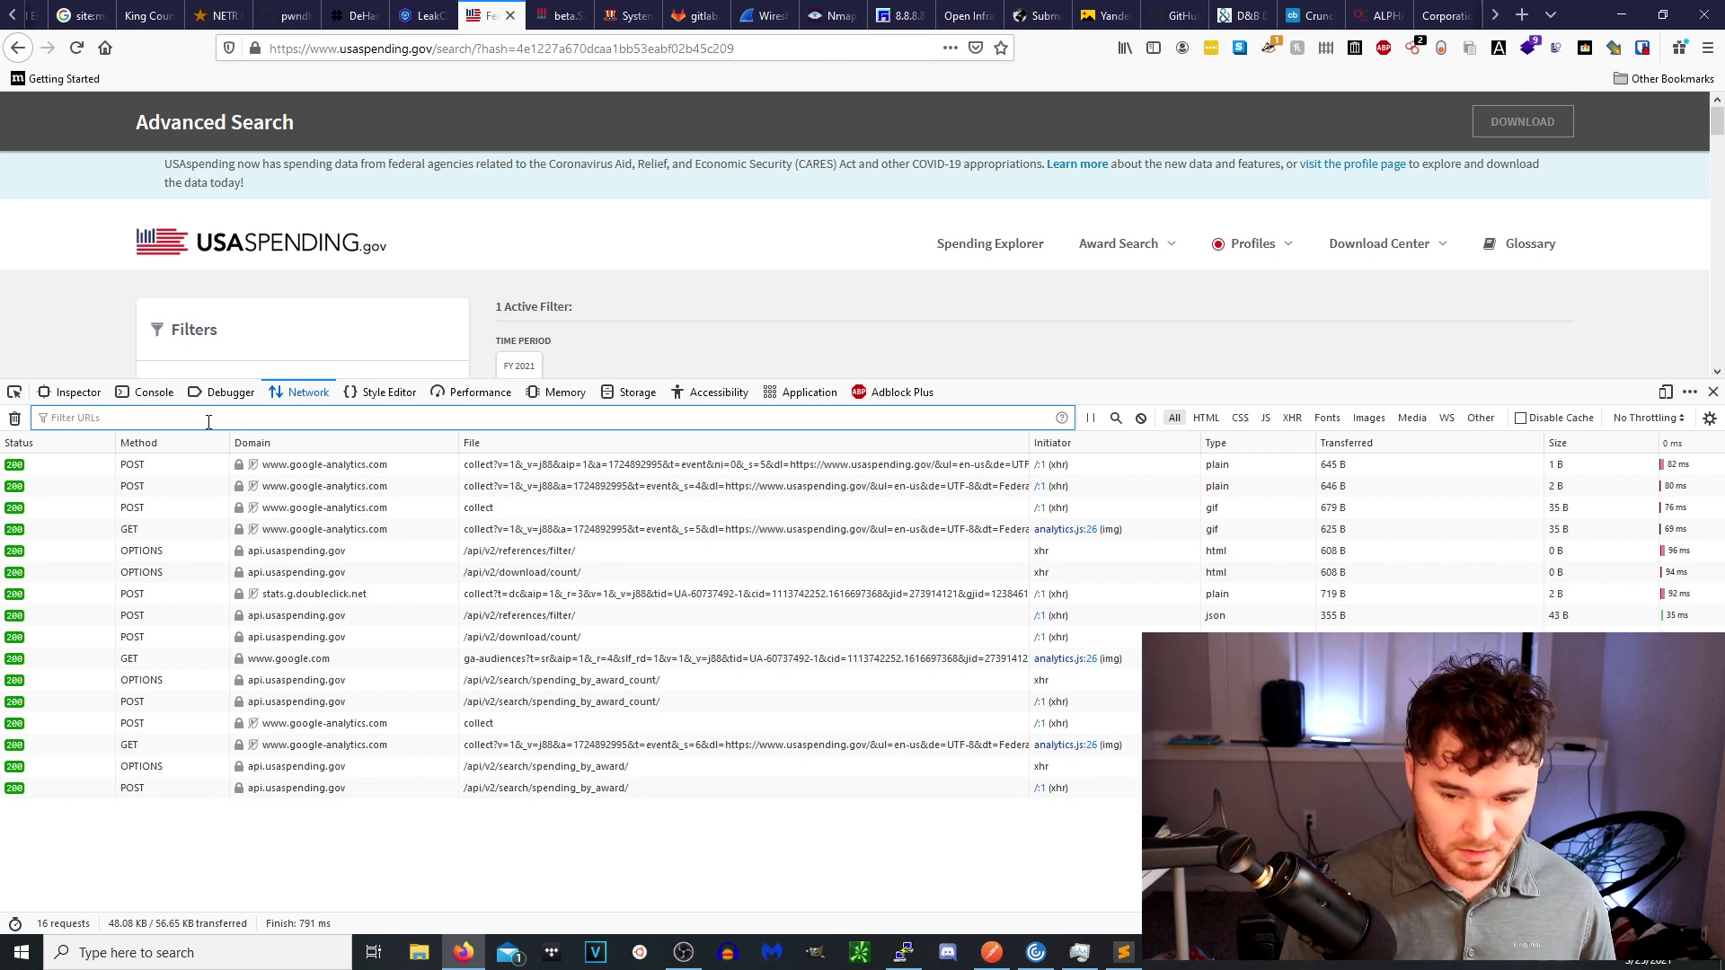
type("API")
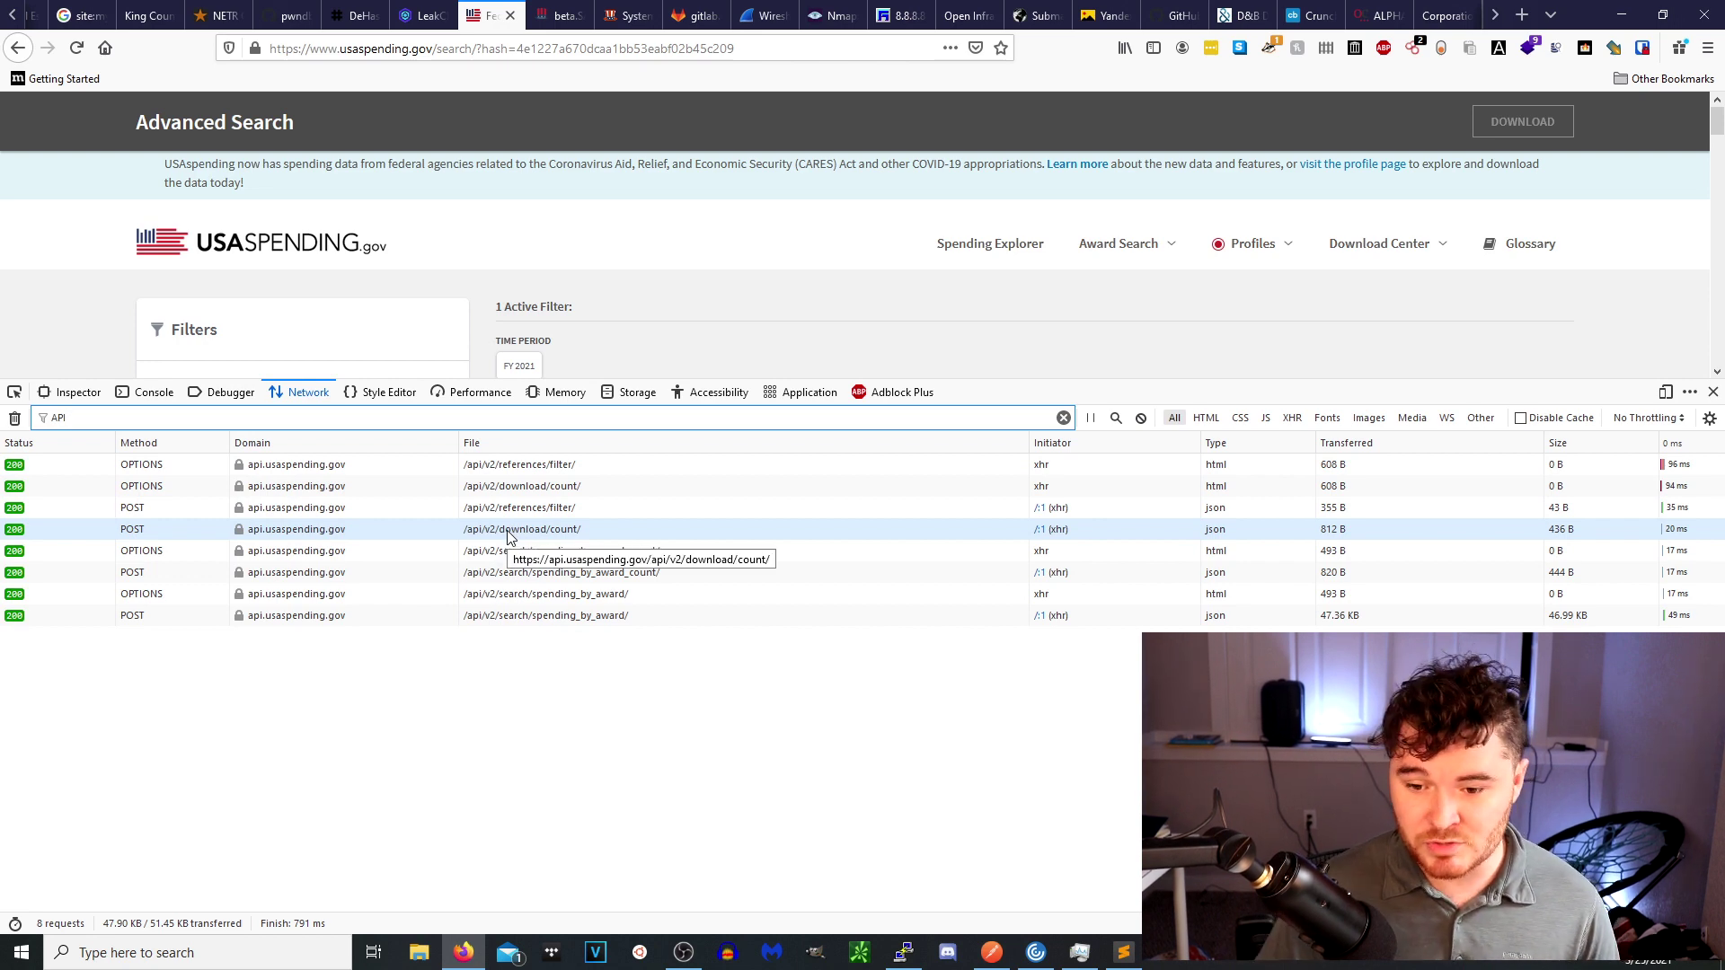
right_click(577, 474)
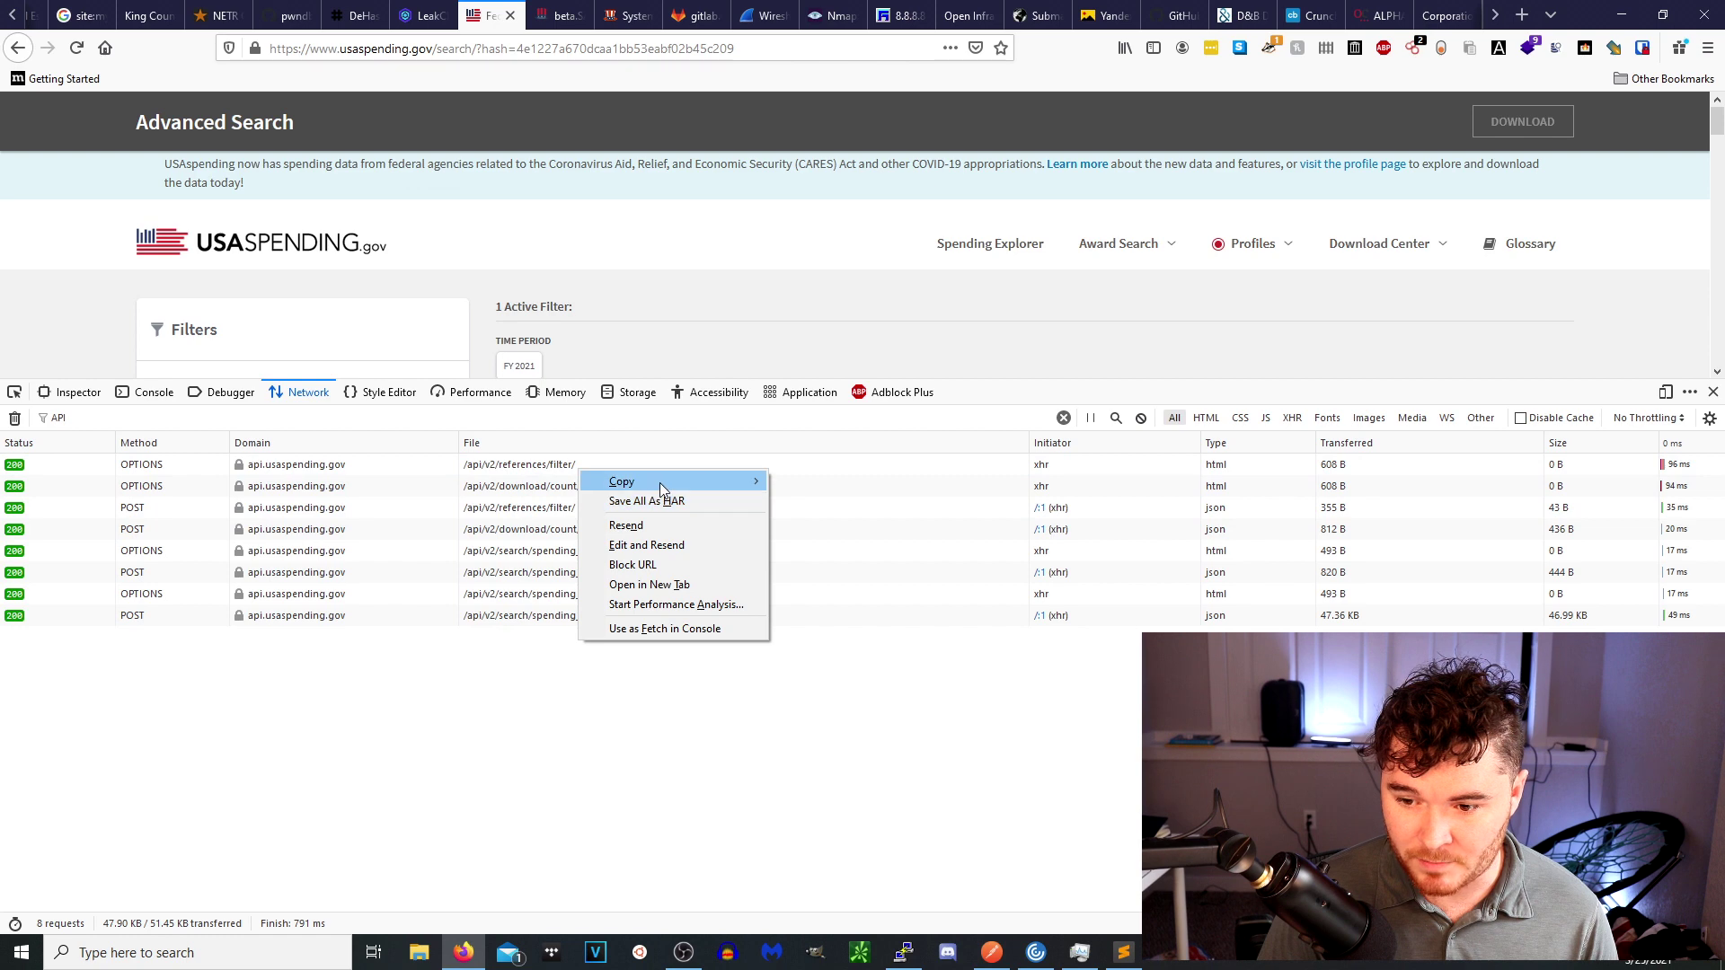
mouse_move(719, 482)
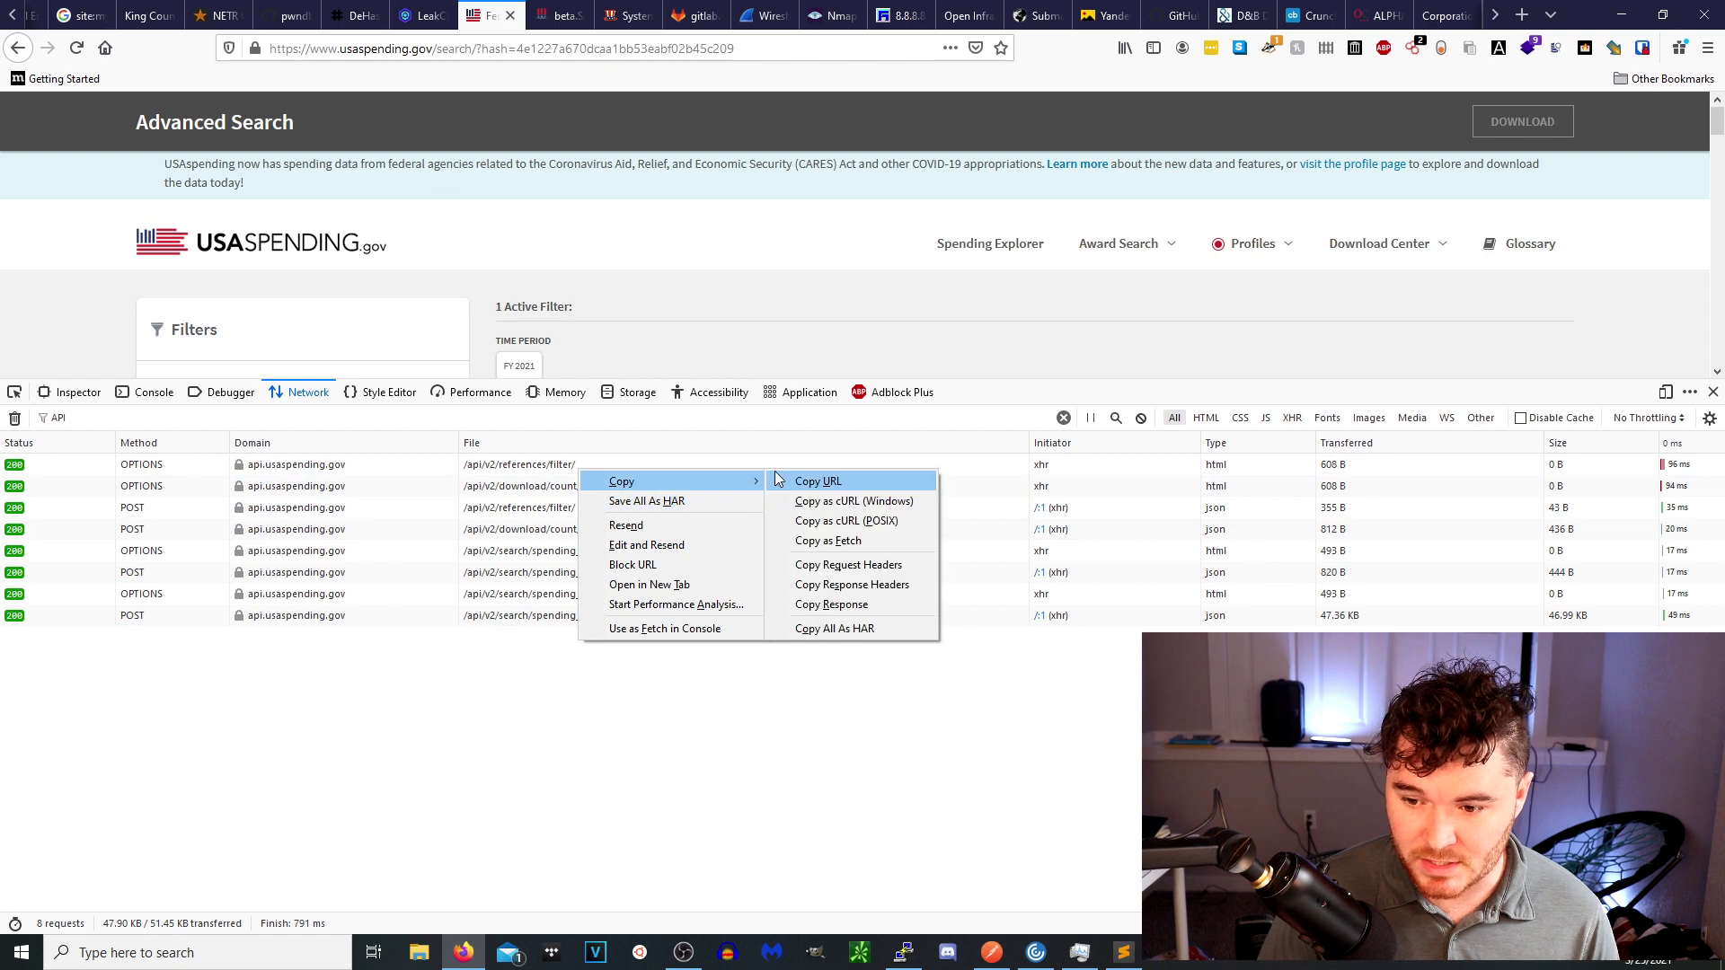
left_click(867, 522)
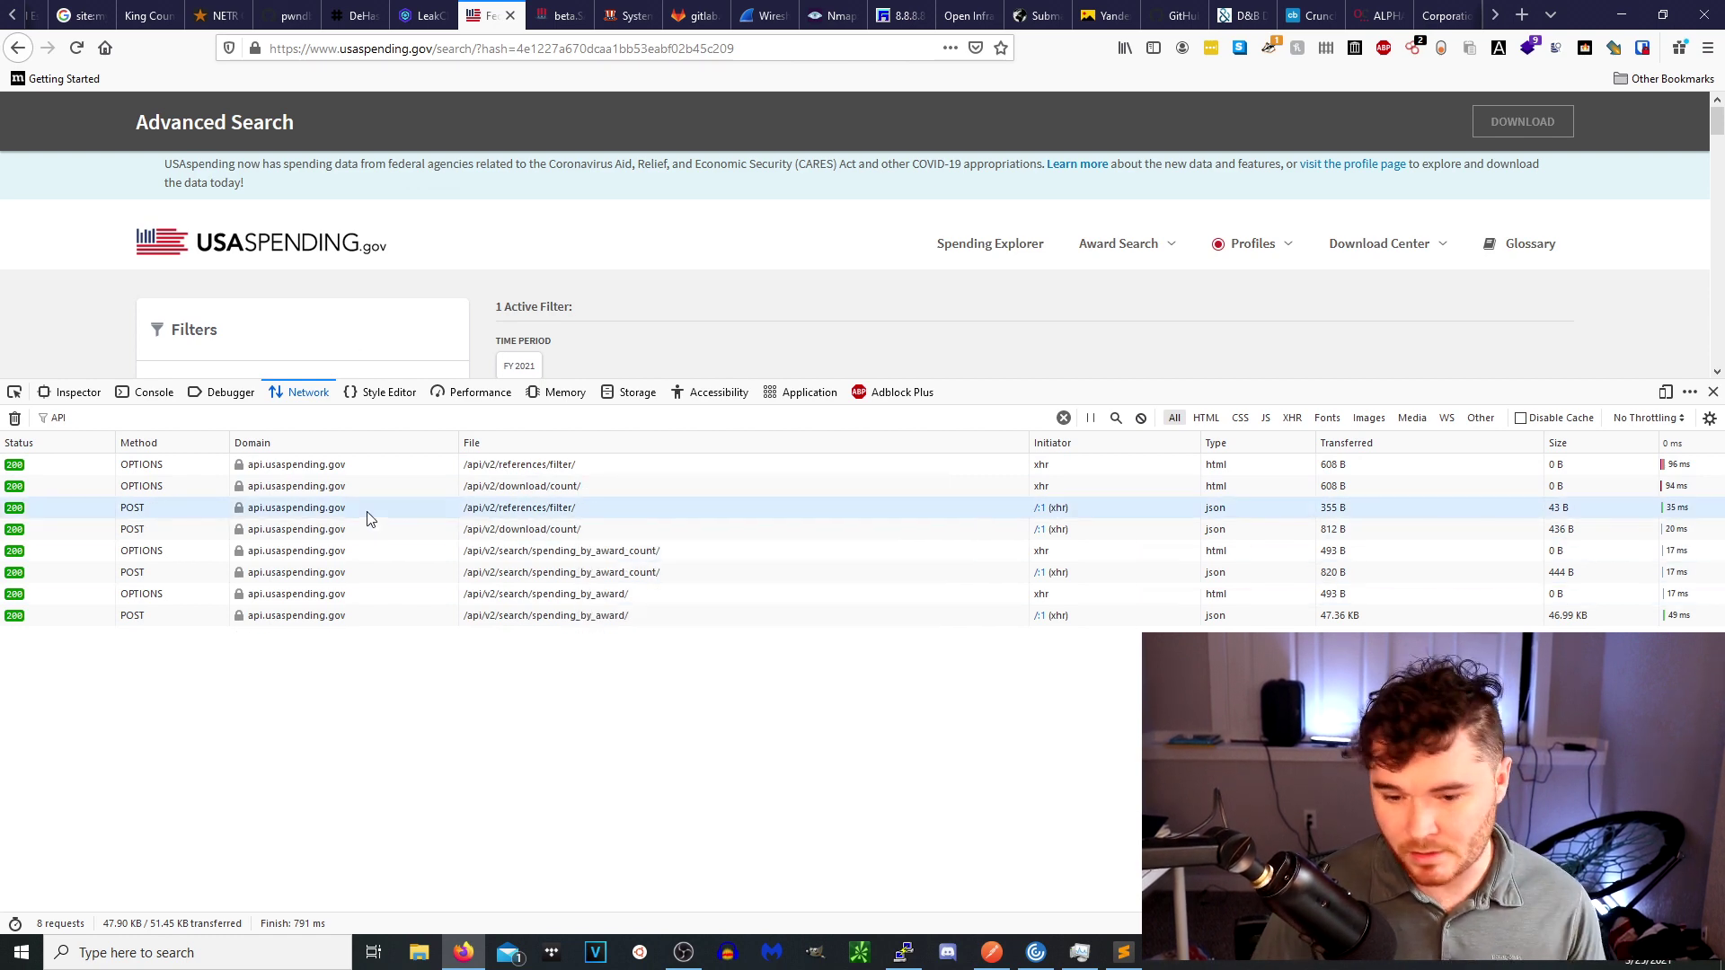
left_click(992, 953)
Paste the copied USAspending cURL command into Postman's Import dialog under Raw Text.
left_click(107, 62)
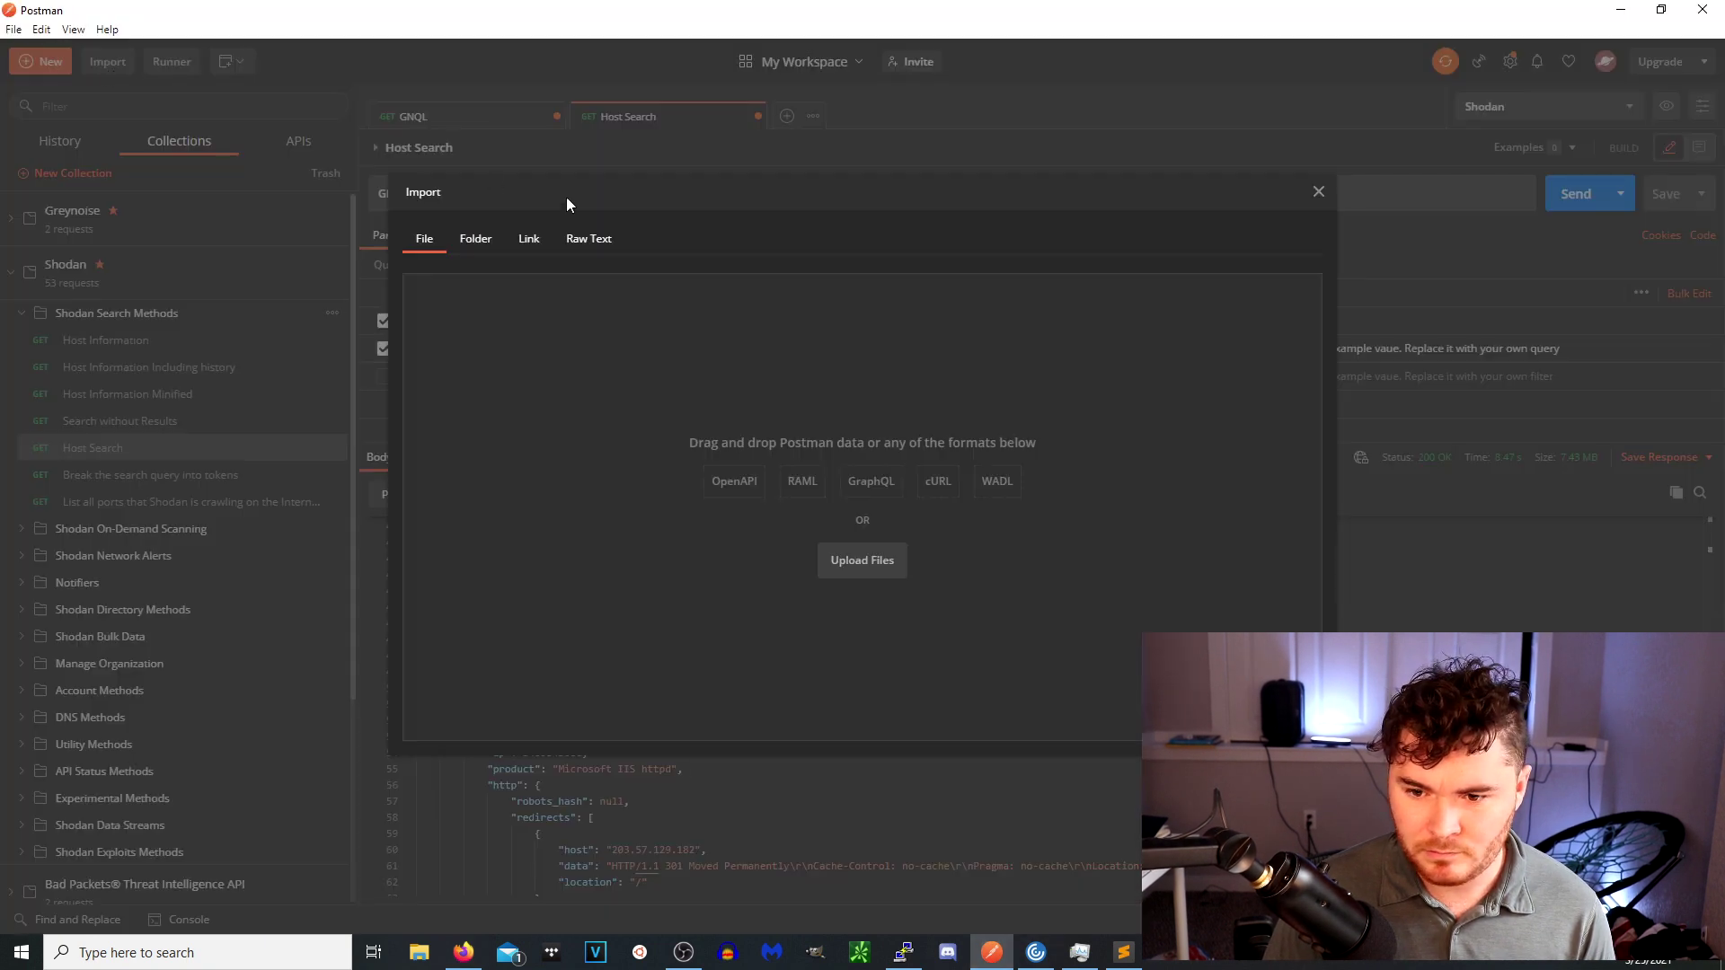
left_click(478, 241)
left_click(529, 240)
left_click(593, 242)
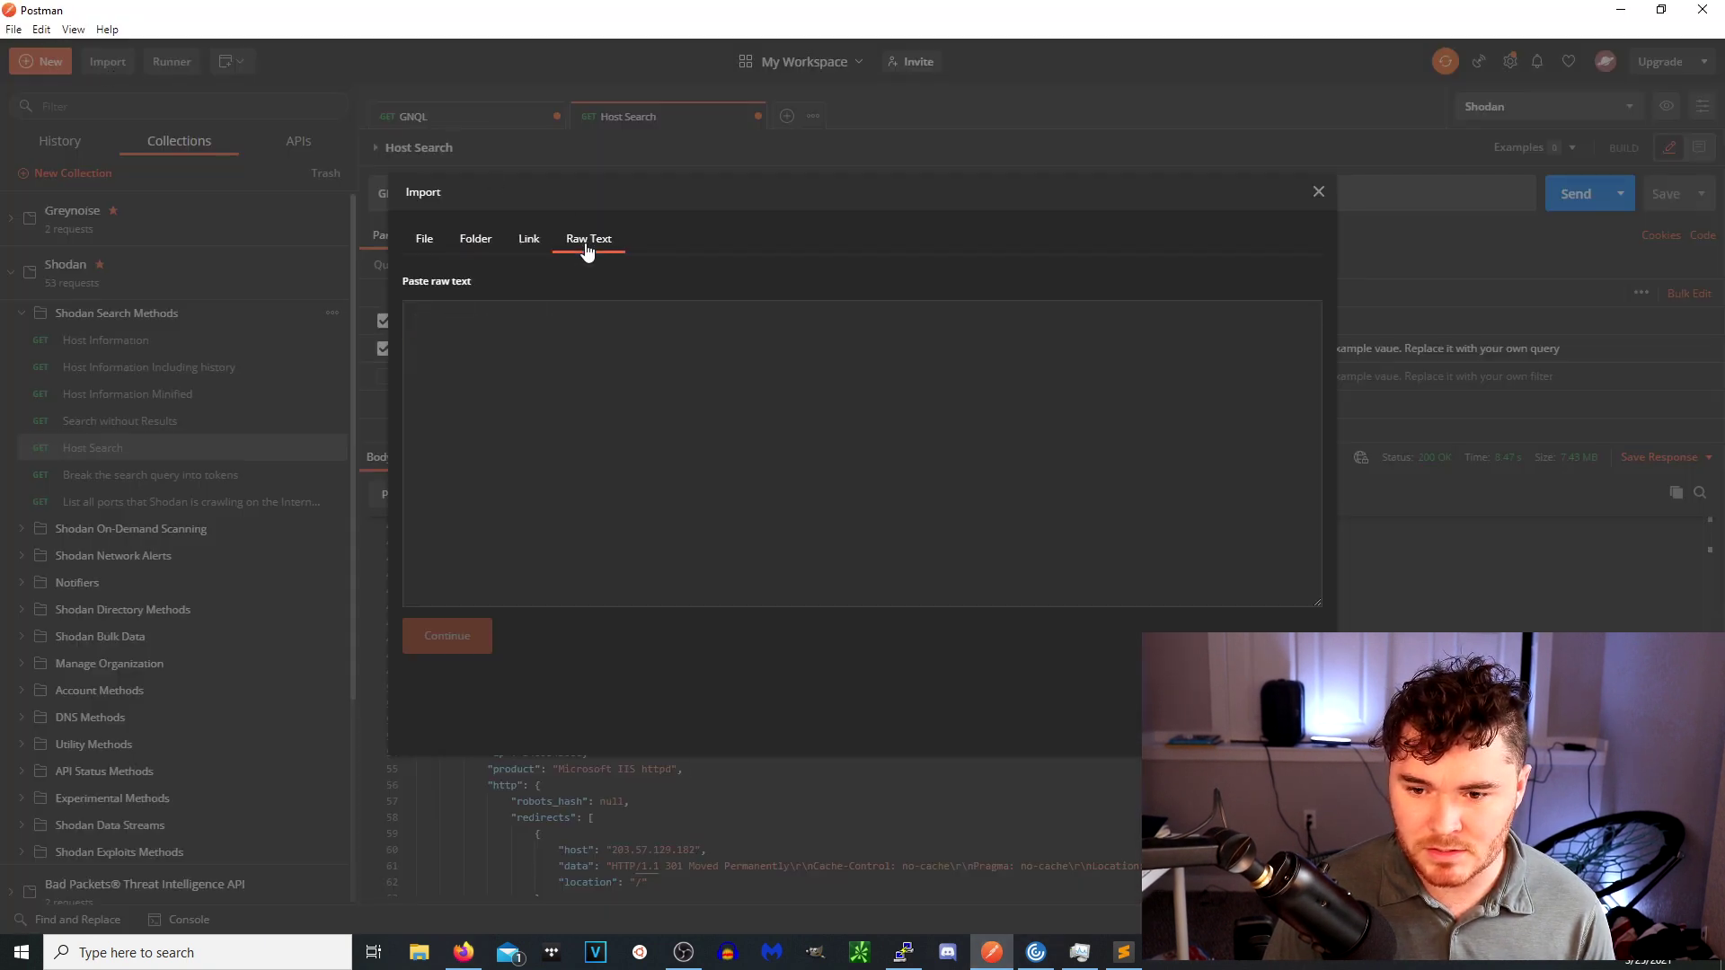
left_click(541, 342)
right_click(541, 342)
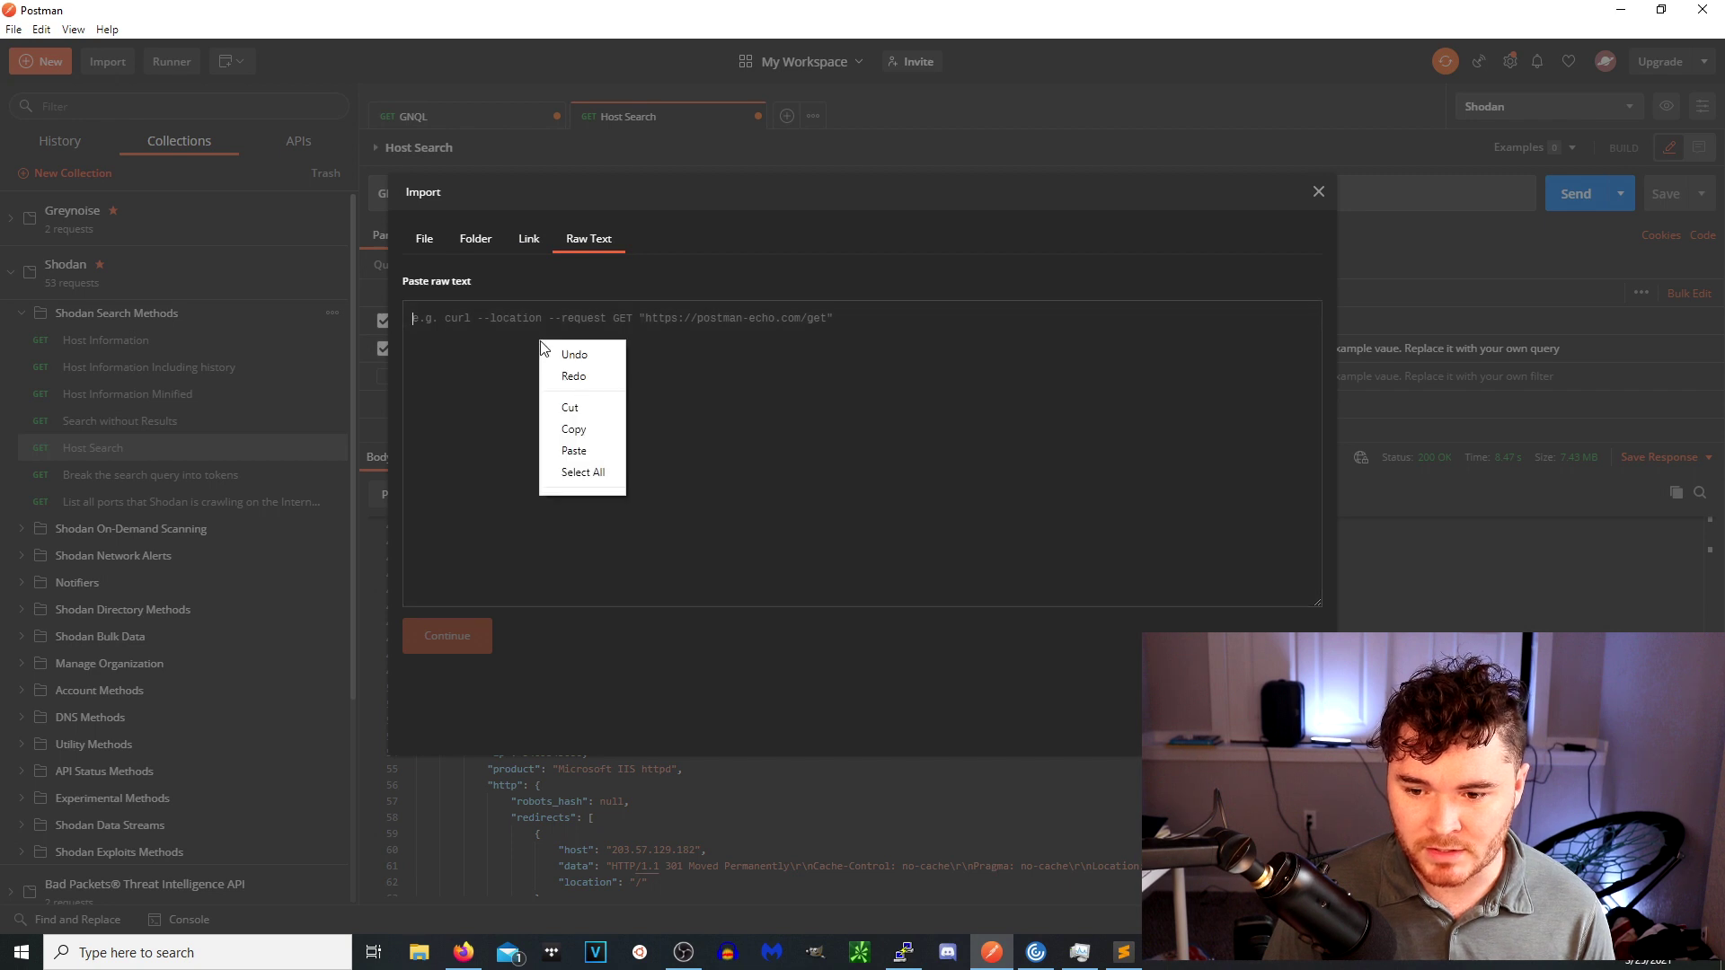
left_click(572, 449)
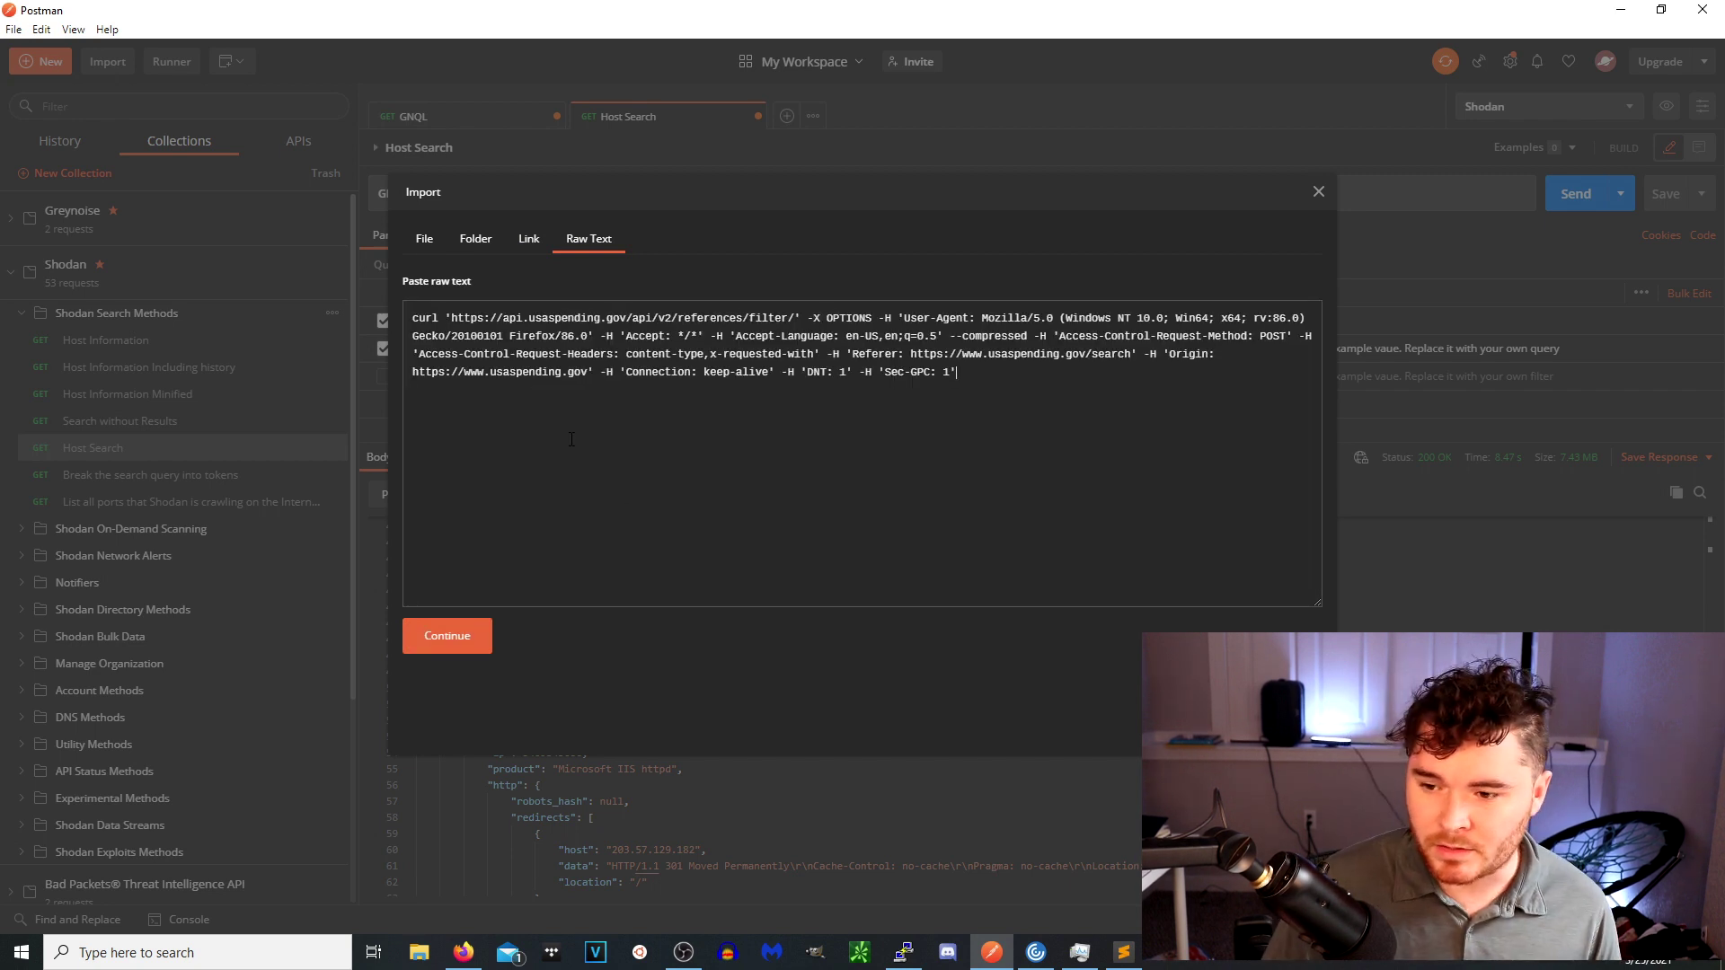